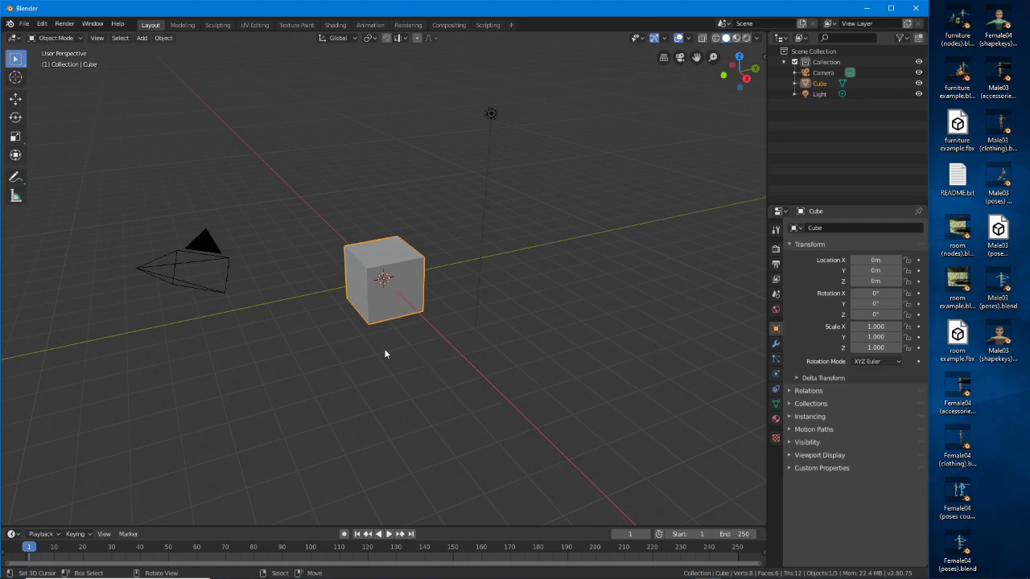
Delete the default cube and add a mesh cylinder in its place
middle_click_drag(384, 354, 330, 338)
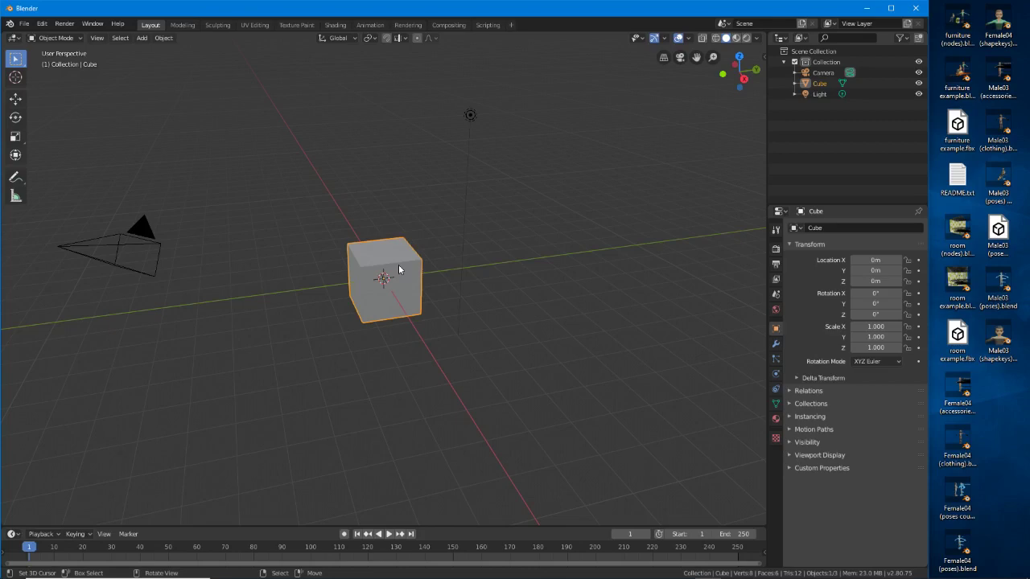
key("Delete")
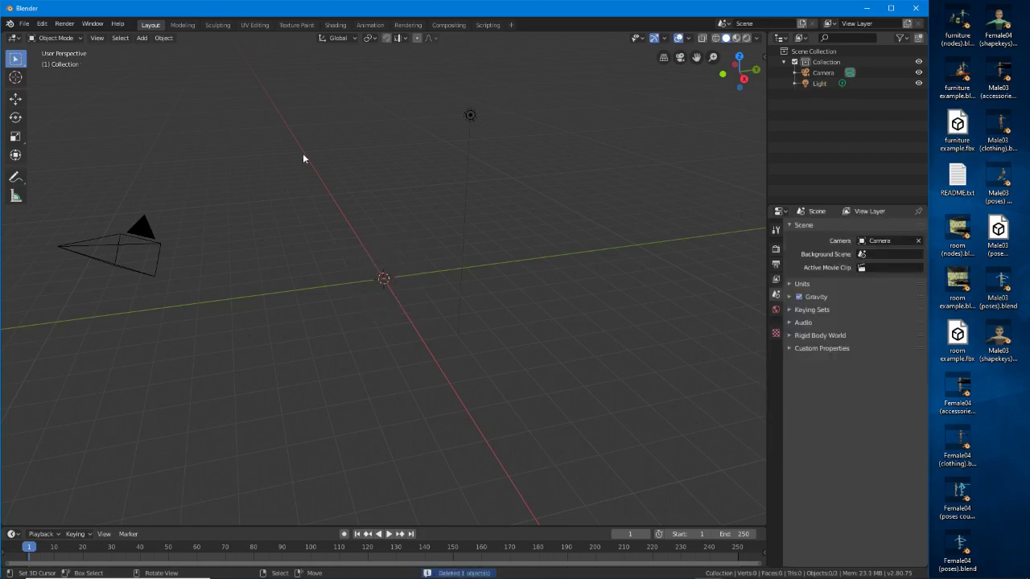
left_click(143, 39)
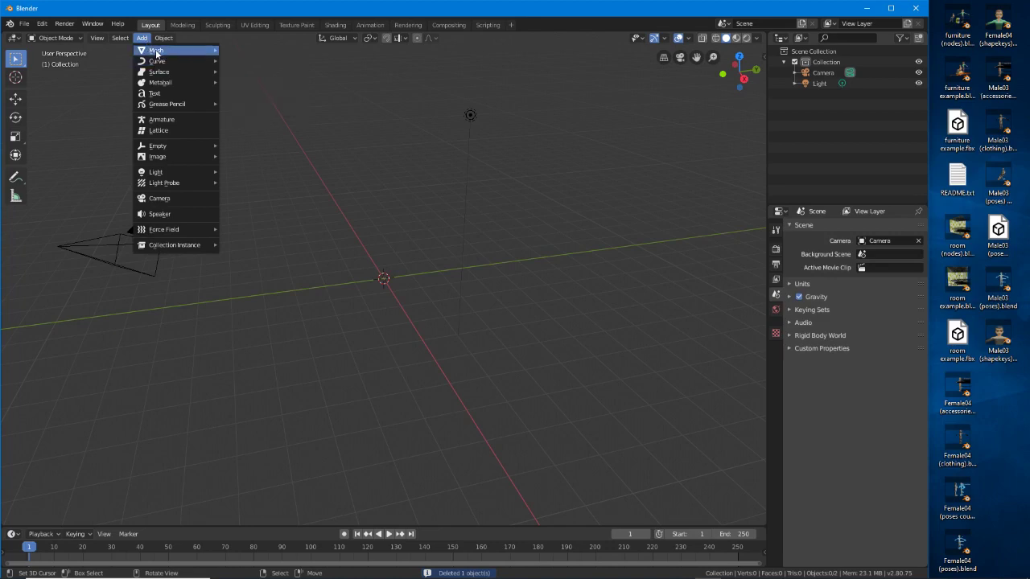
mouse_move(156, 53)
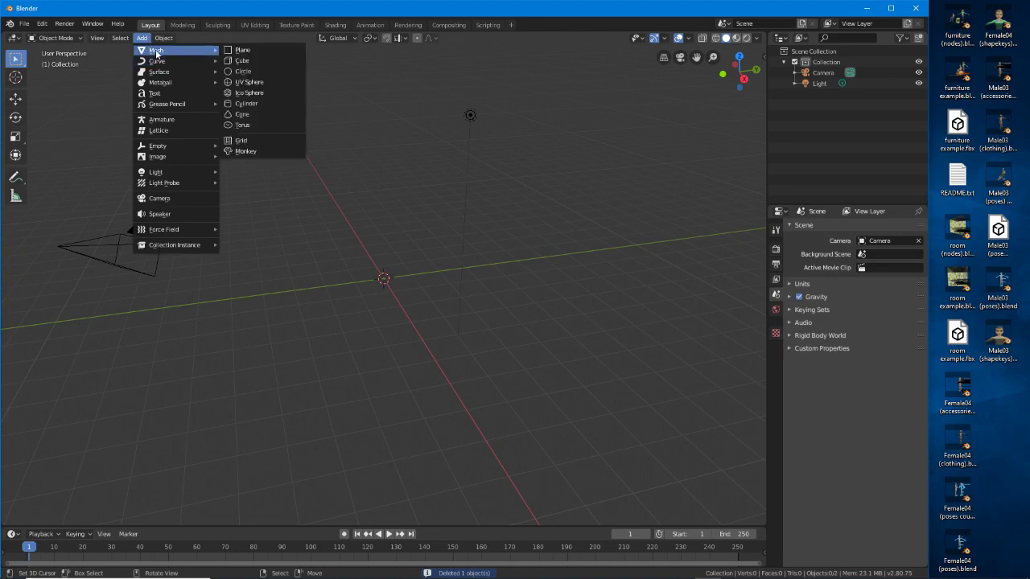
left_click(259, 104)
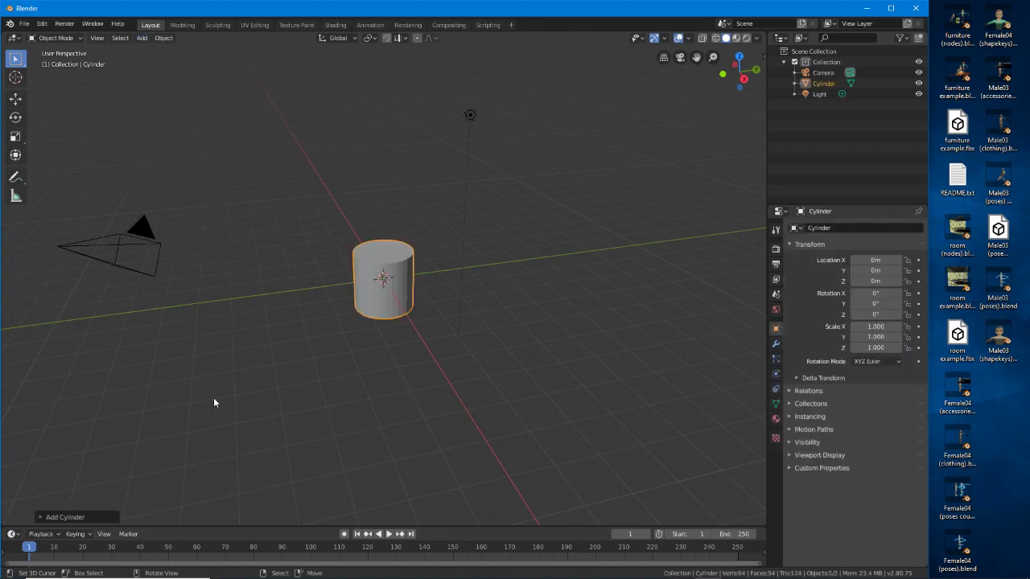
Set the new cylinder's vertex count to 12
left_click(44, 518)
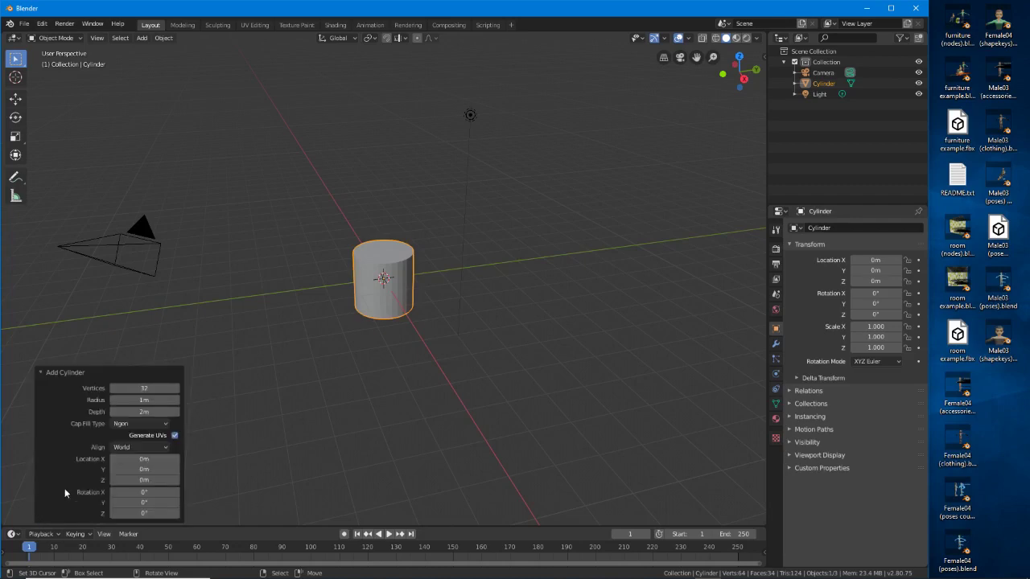
left_click(158, 389)
type("12")
key("Return")
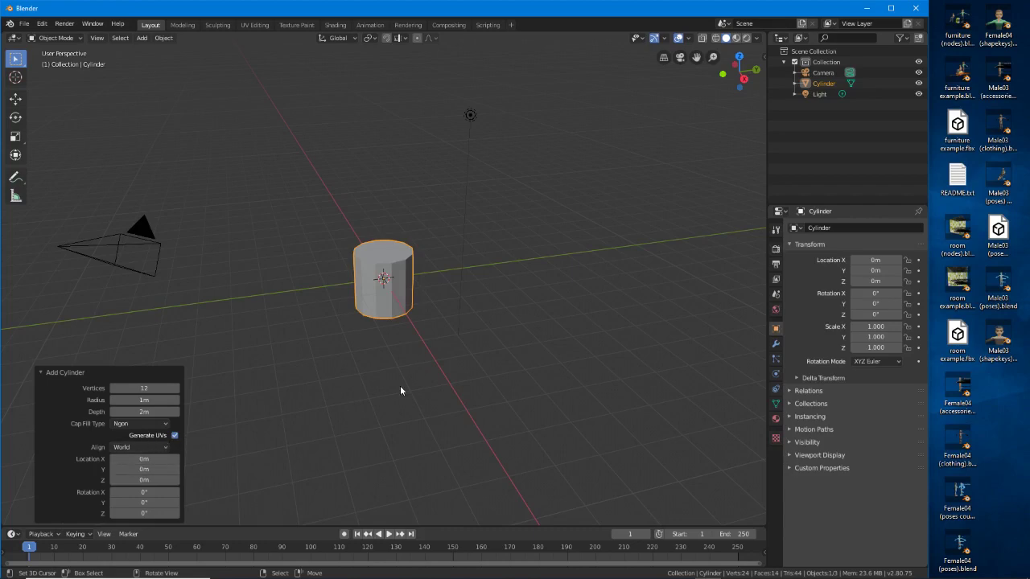
Stretch the cylinder taller by scaling it along Z to about 1.4
middle_click_drag(400, 390, 357, 370)
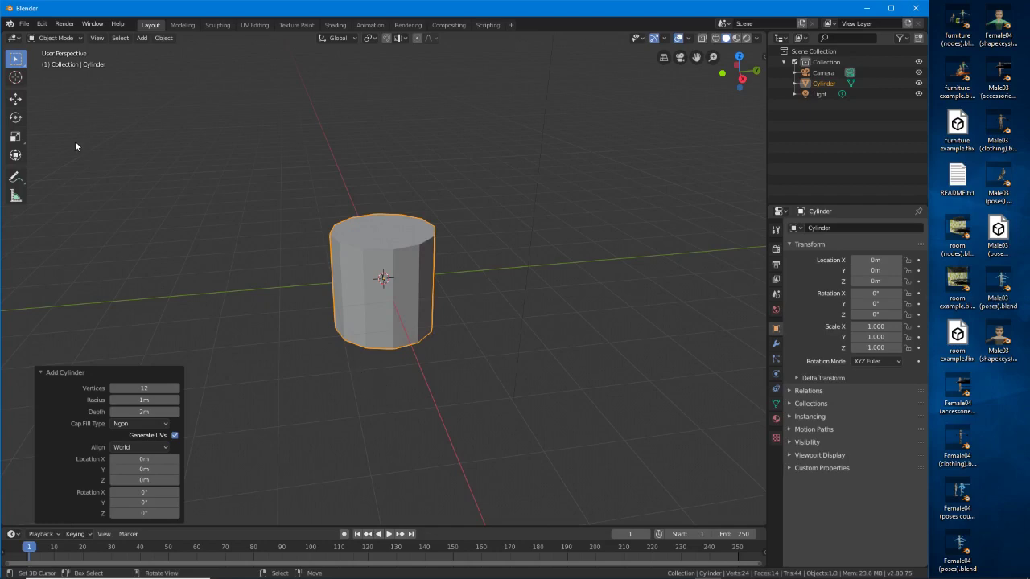
left_click(15, 136)
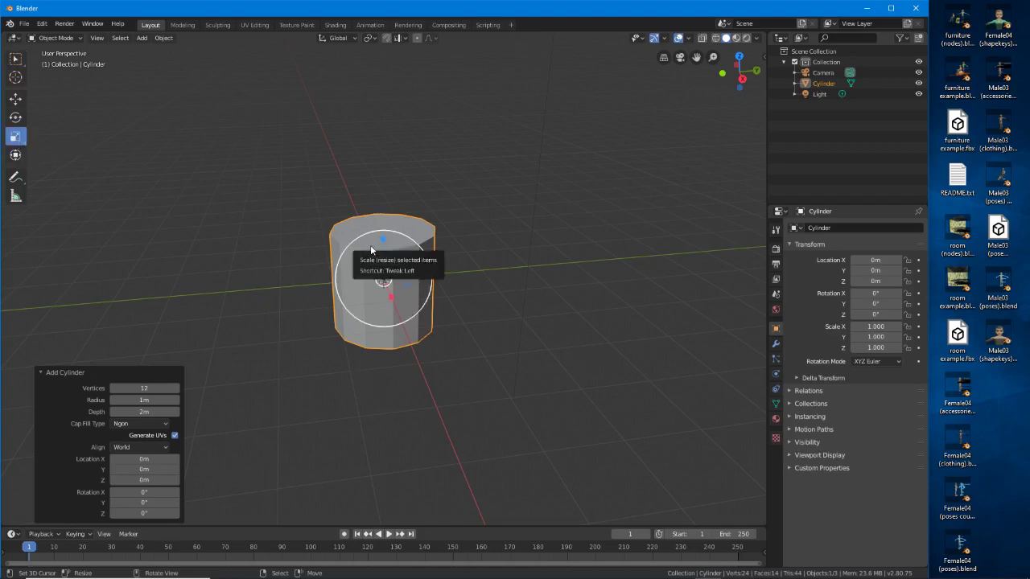
left_click_drag(382, 246, 383, 219)
middle_click_drag(391, 238, 302, 339)
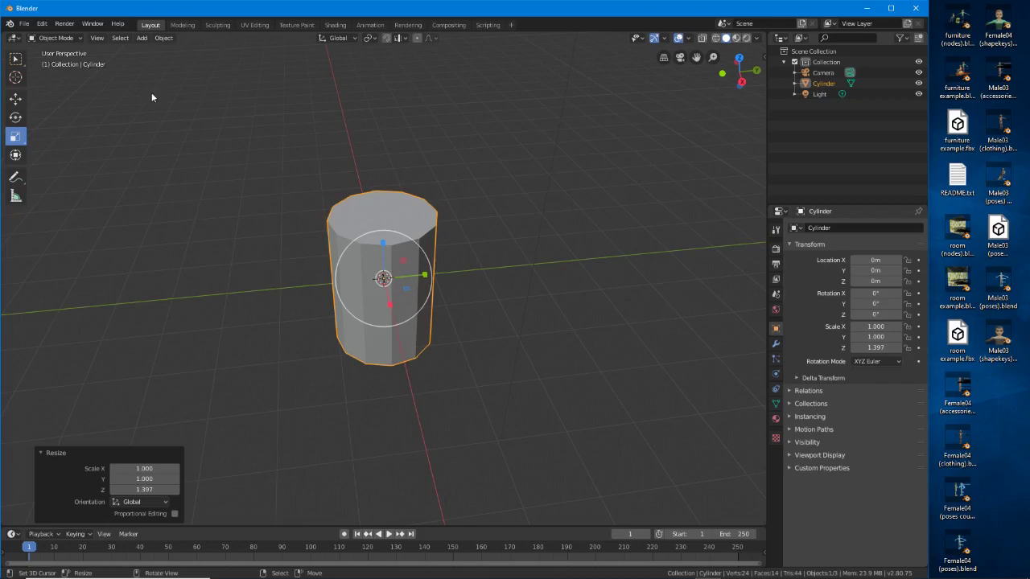
Enter Edit Mode on the cylinder, activate Loop Cut and deselect all of the mesh
left_click(57, 38)
left_click(55, 62)
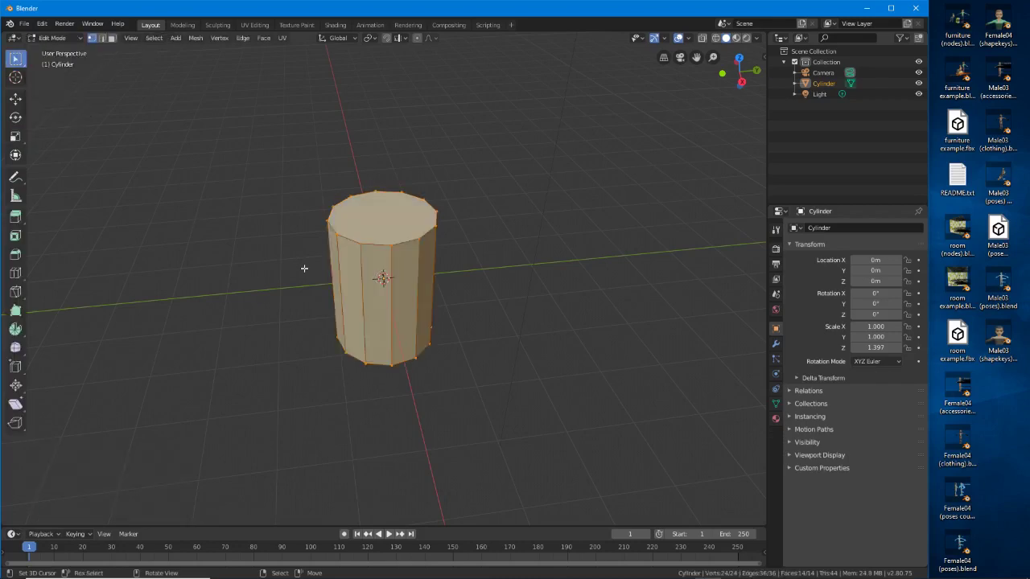
middle_click_drag(308, 276, 306, 269)
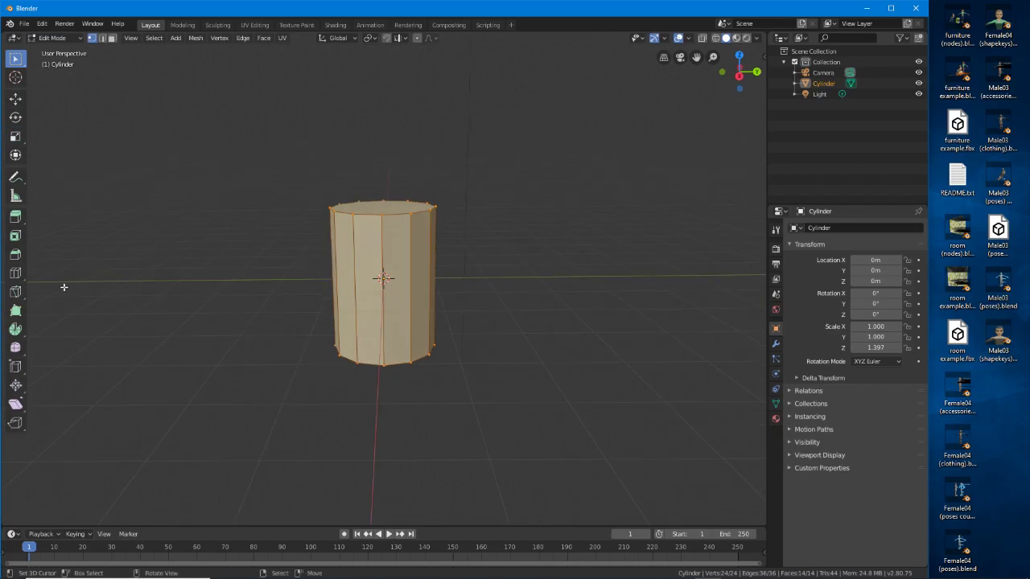
left_click(16, 276)
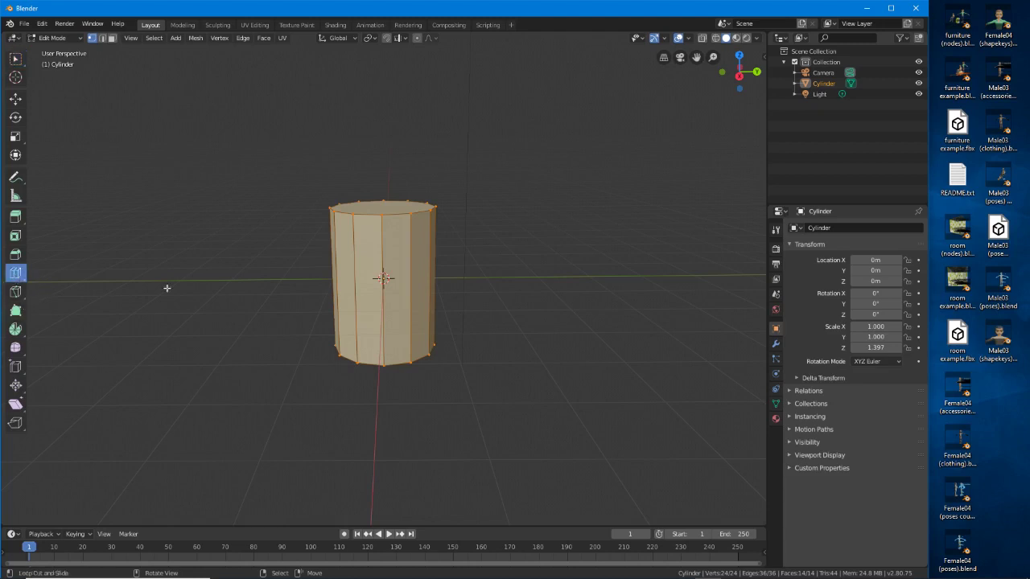
scroll(355, 280, "up", 1)
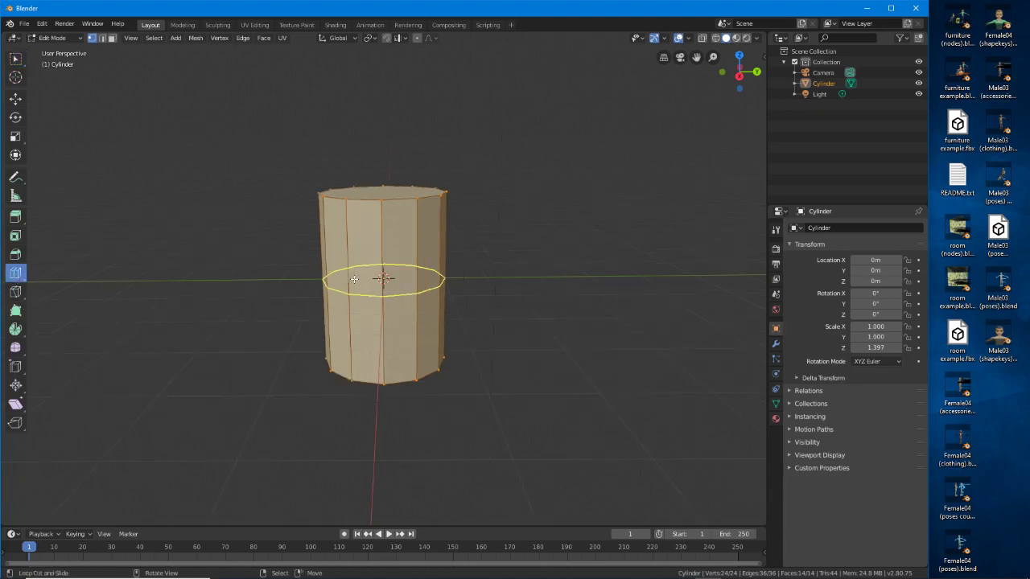
scroll(354, 279, "up", 1)
scroll(354, 279, "up", 1)
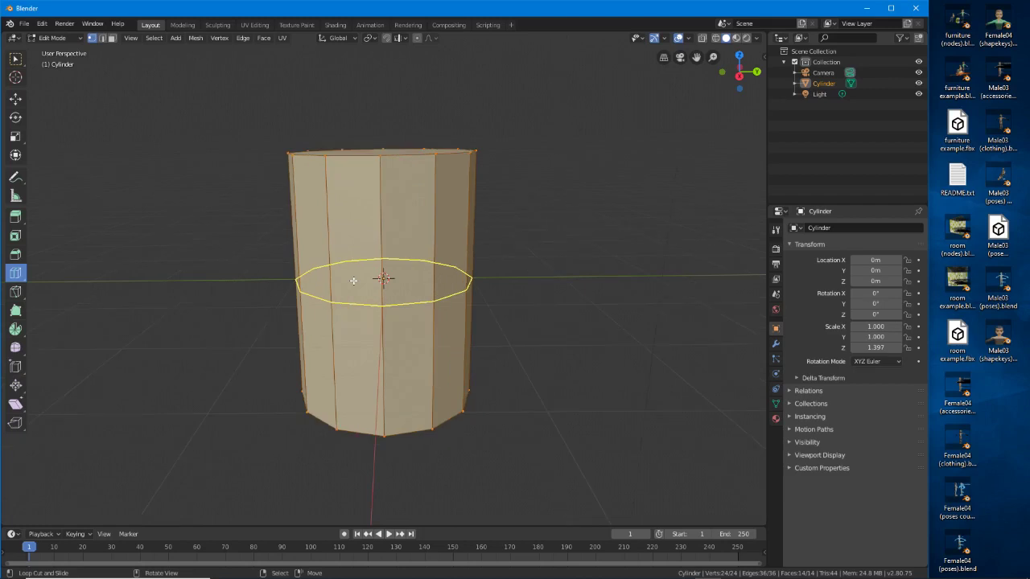
scroll(353, 281, "down", 1)
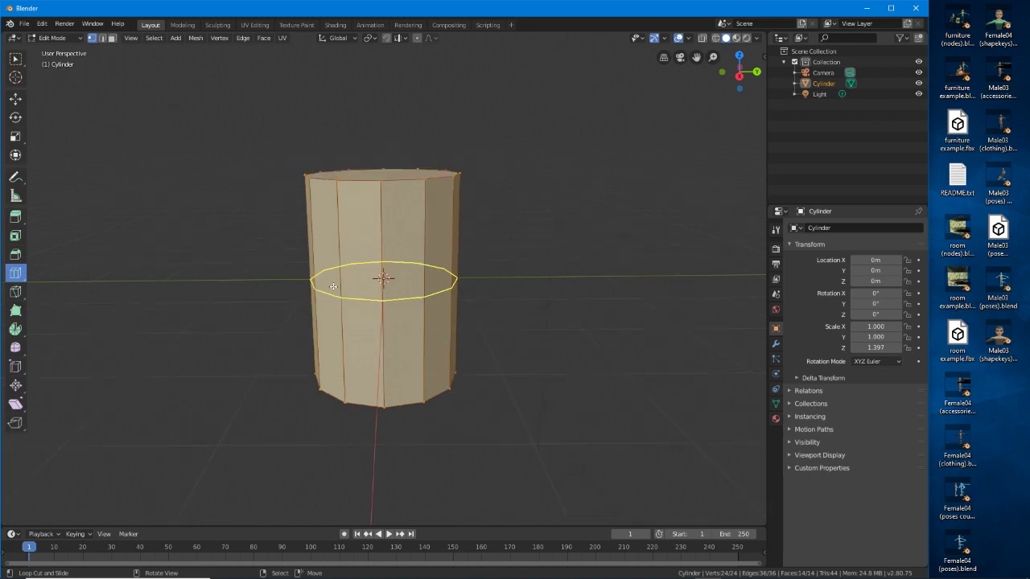
key("ctrl")
key("alt+a")
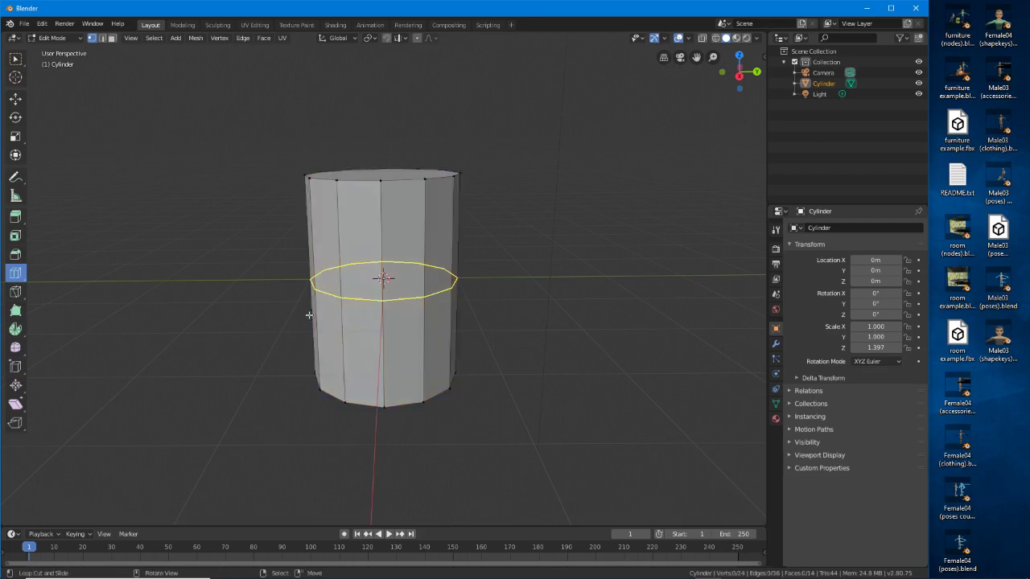
Cycle the mesh selection mode through edge and face, ending on vertex selection, with Loop Cut active
left_click(27, 282)
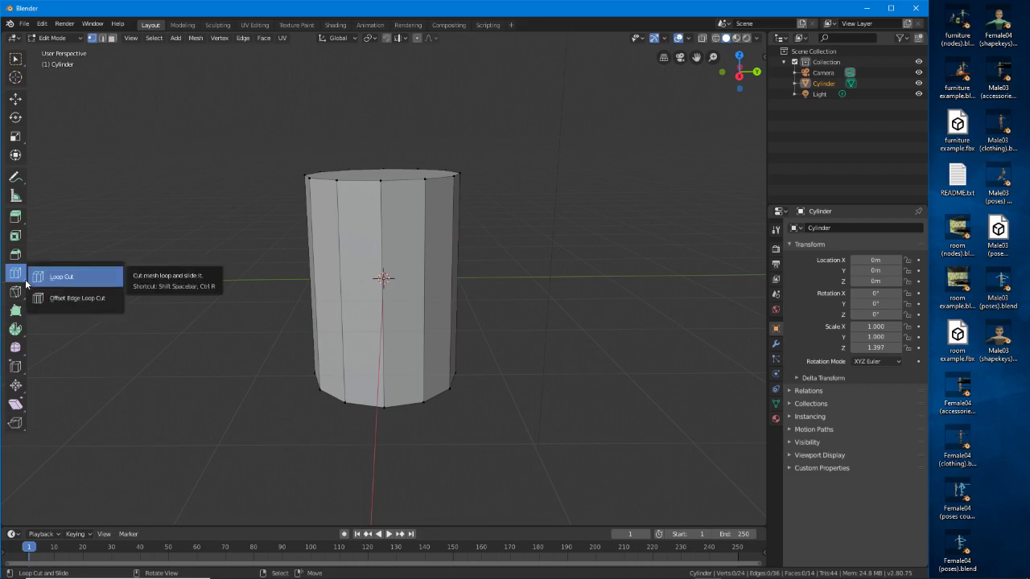
left_click(27, 279)
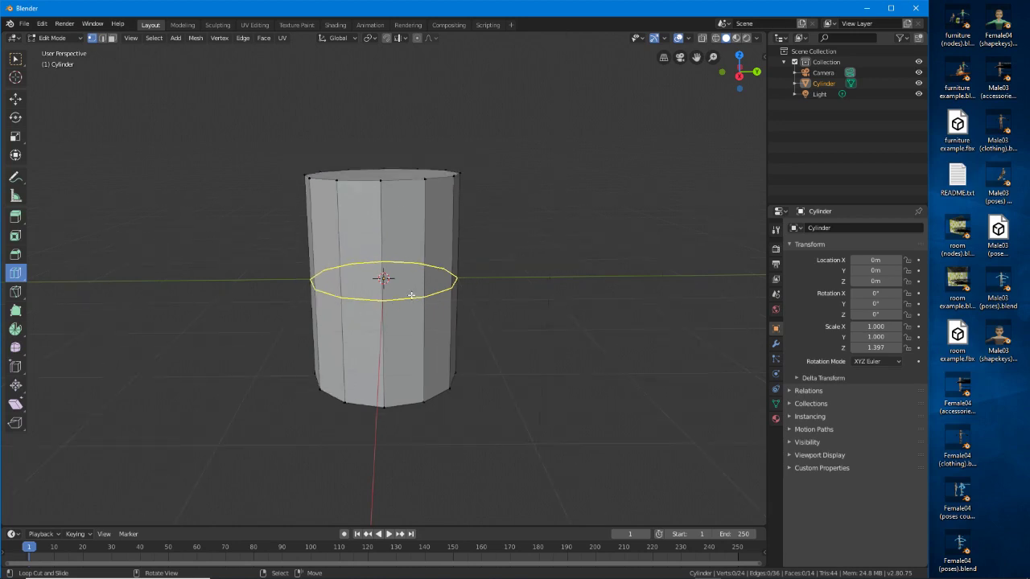
key("2")
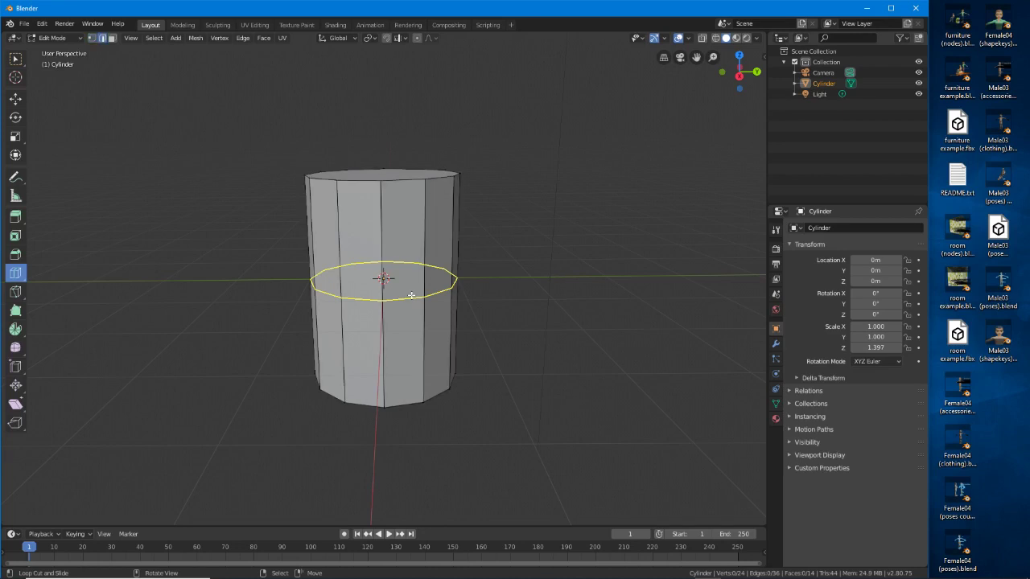
key("1")
key("3")
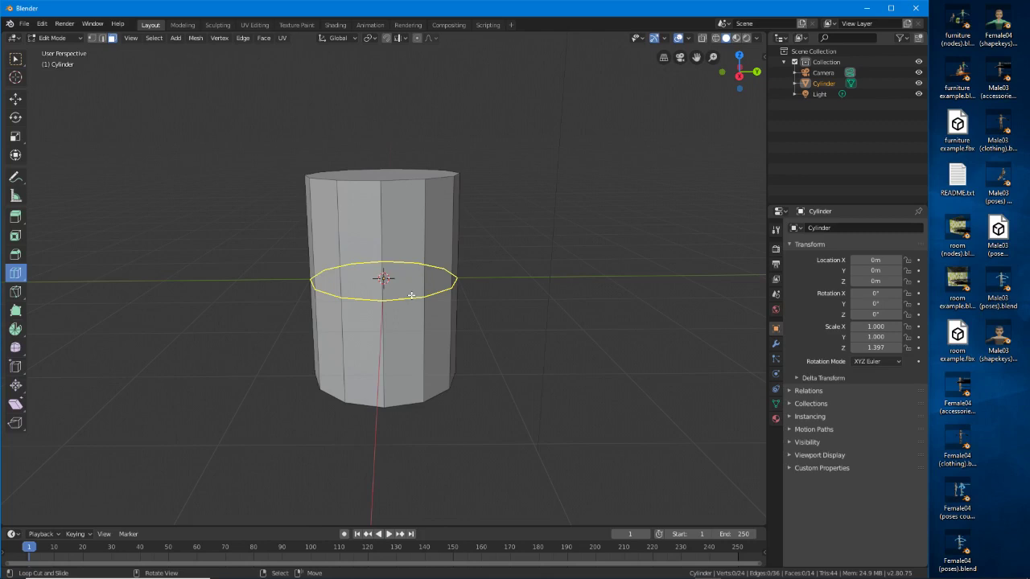
key("1")
Add three evenly spaced horizontal edge loops around the cylinder with Loop Cut
left_click(383, 278)
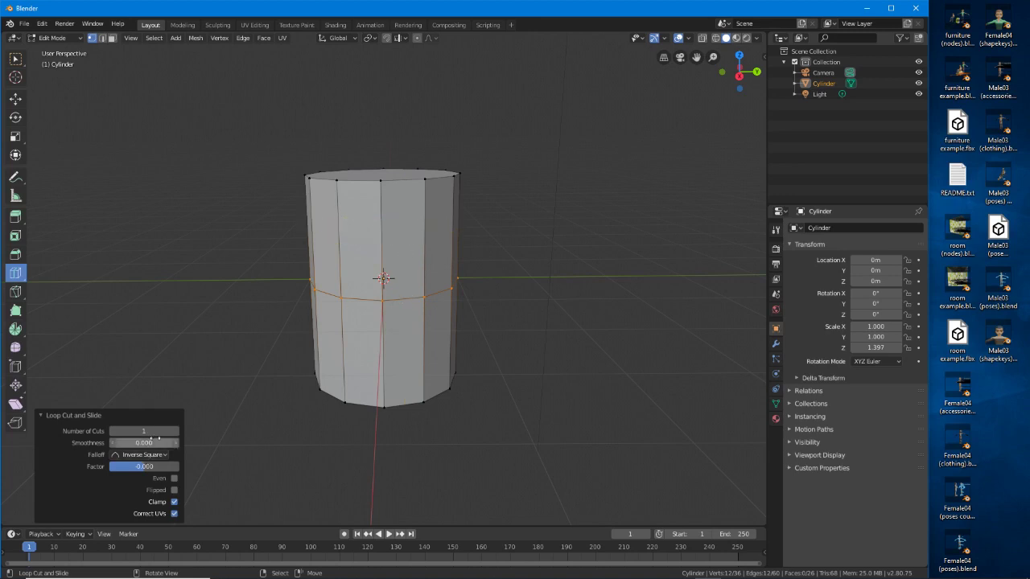
left_click(177, 432)
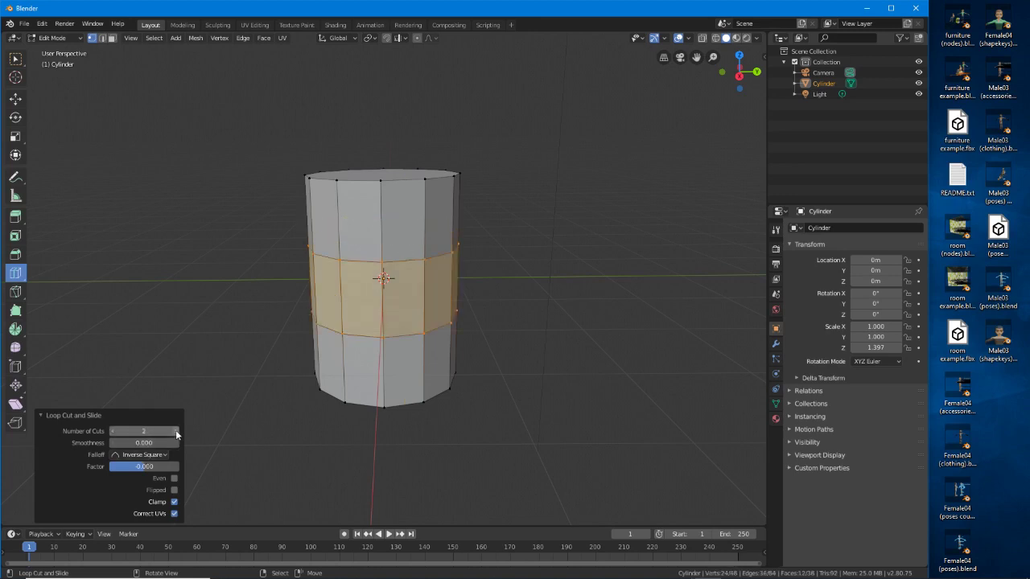
left_click(114, 434)
left_click(176, 434)
left_click(176, 433)
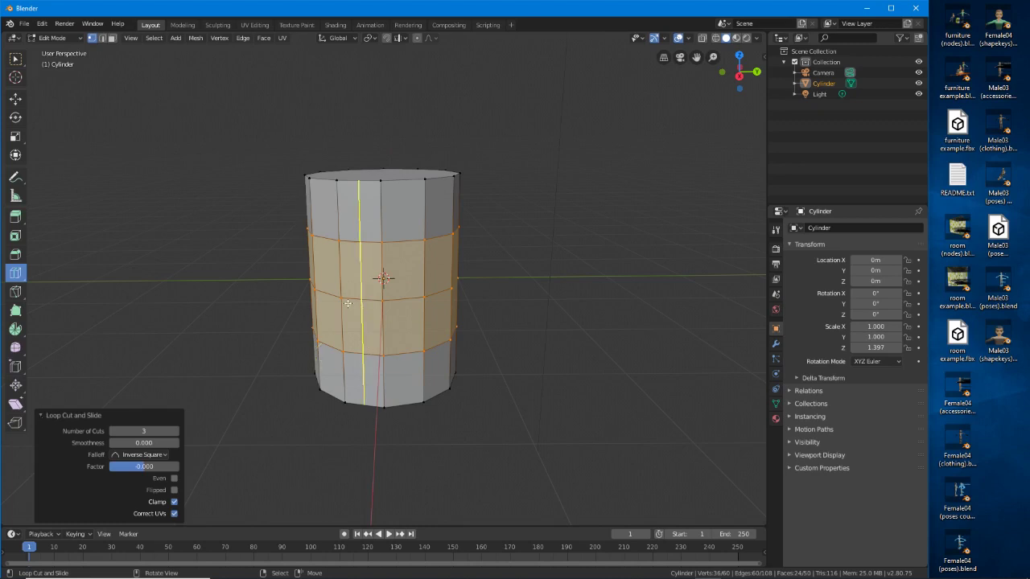
Select the cylinder's middle edge loop and scale it outward to start the barrel bulge
left_click(16, 136)
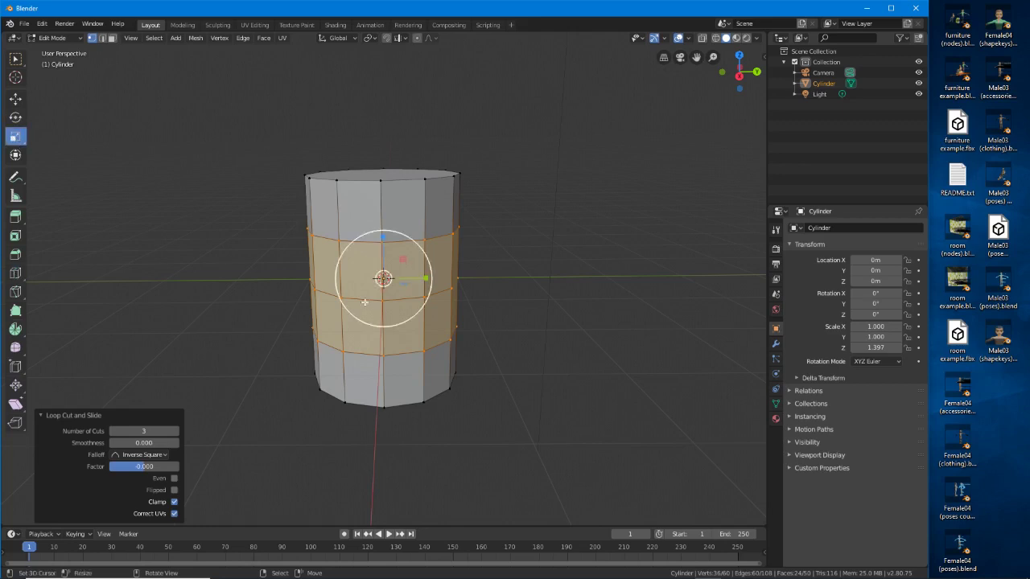
left_click(399, 241, "alt")
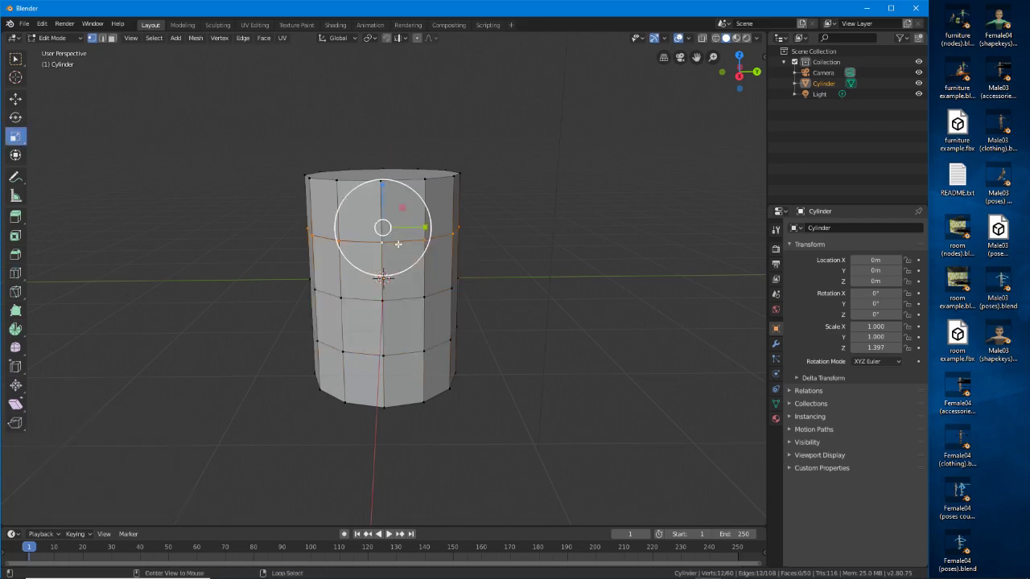
middle_click_drag(399, 243, 406, 338)
left_click(400, 309, "alt")
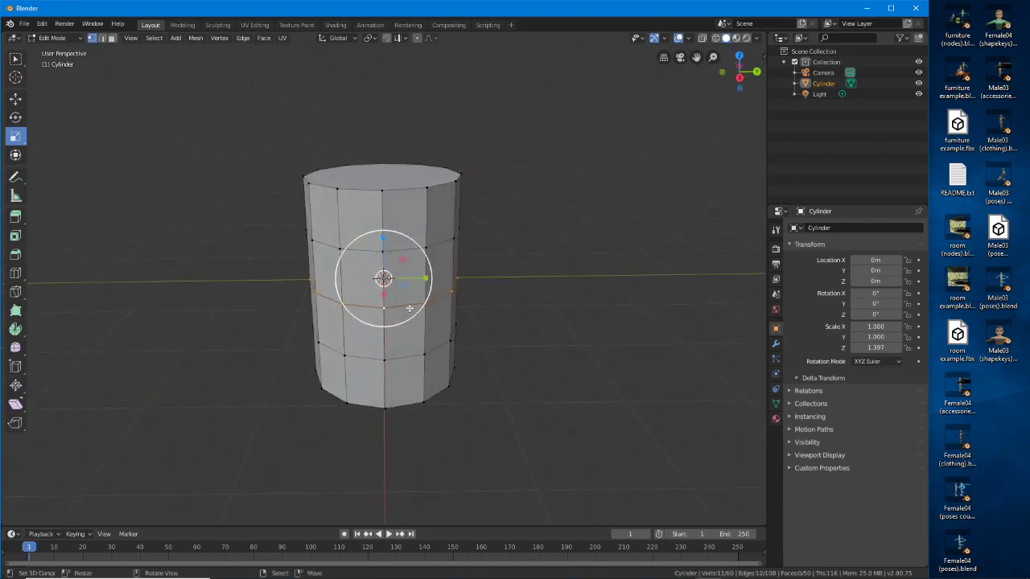
left_click_drag(411, 310, 408, 317)
Scale the upper and lower edge loops outward to round the barrel profile, the lower one by about 1.21
left_click(409, 256, "alt")
left_click_drag(409, 256, 404, 258)
left_click(405, 348, "alt")
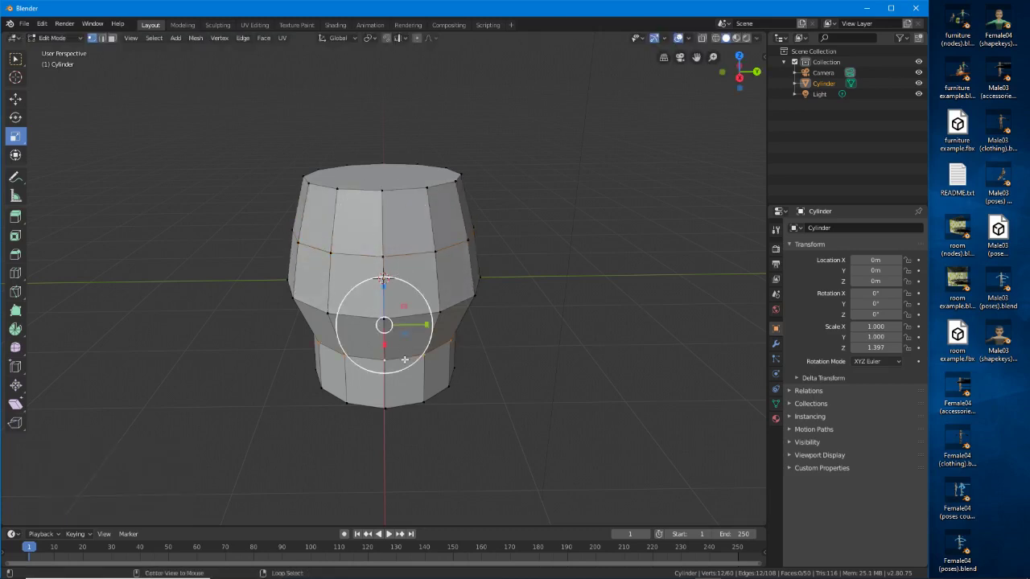
left_click_drag(405, 349, 411, 360)
mouse_move(386, 410)
middle_mouse_down()
mouse_move(544, 403)
mouse_move(375, 407)
mouse_move(395, 416)
middle_mouse_up()
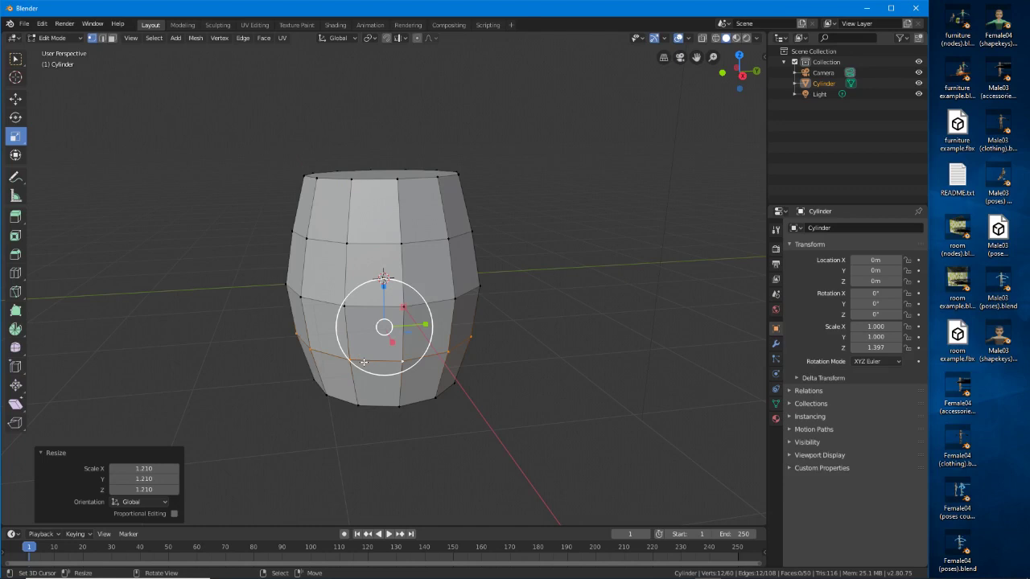
Switch to the front view and scale the barrel's middle edge loop inward to about 0.963
left_click(130, 37)
mouse_move(161, 161)
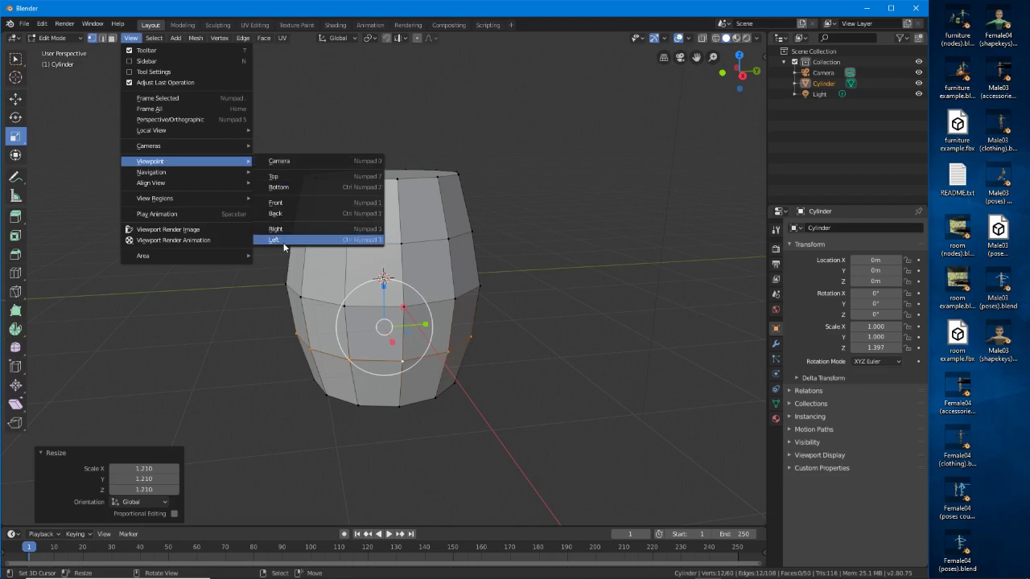
left_click(285, 203)
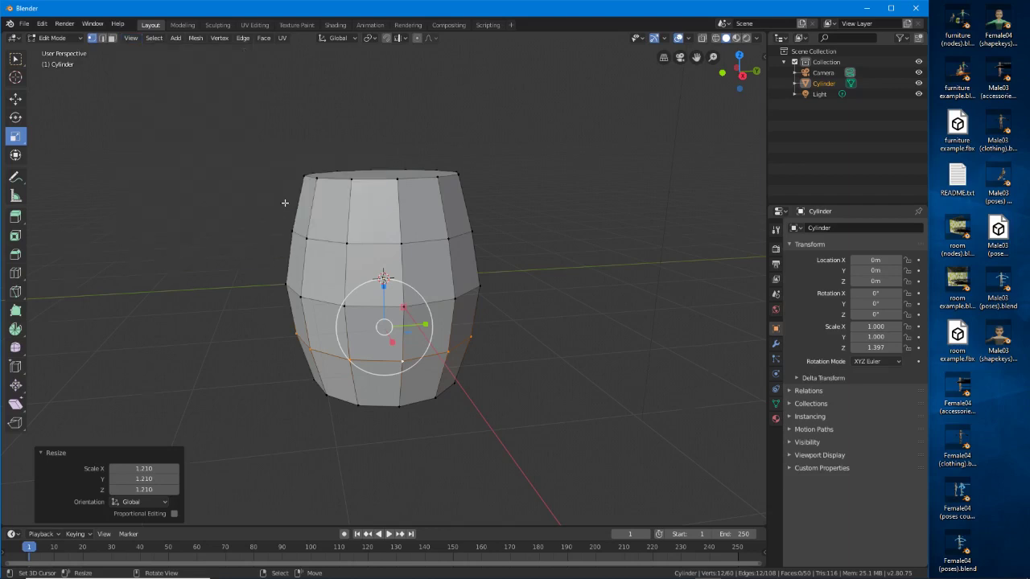
left_click(414, 279, "alt")
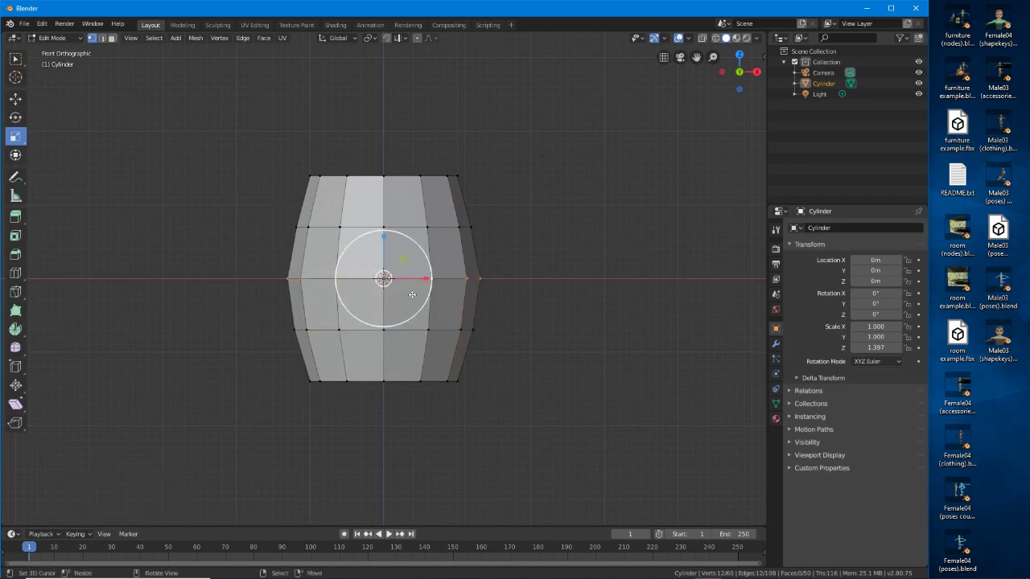
key("s")
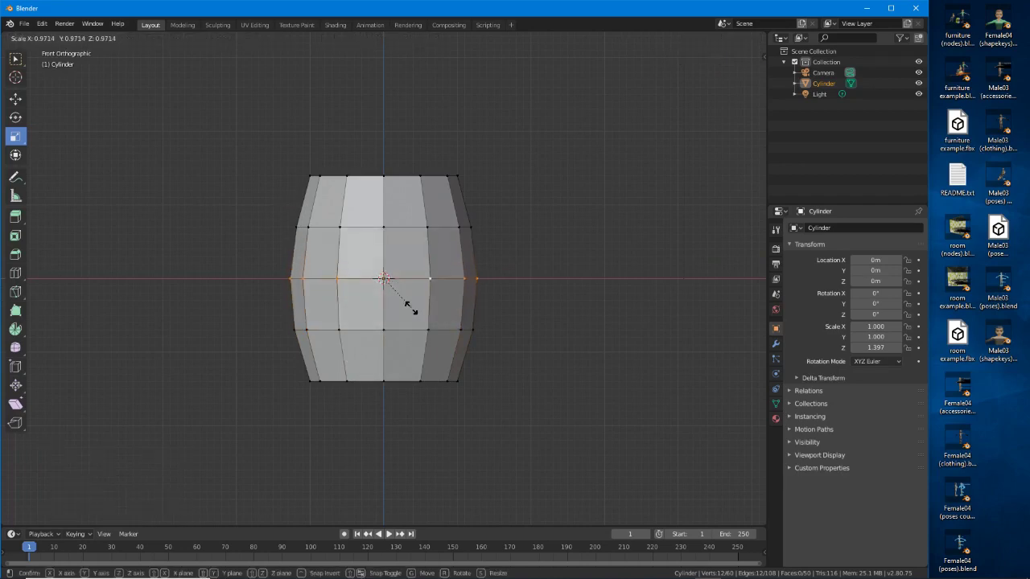
left_click(413, 311)
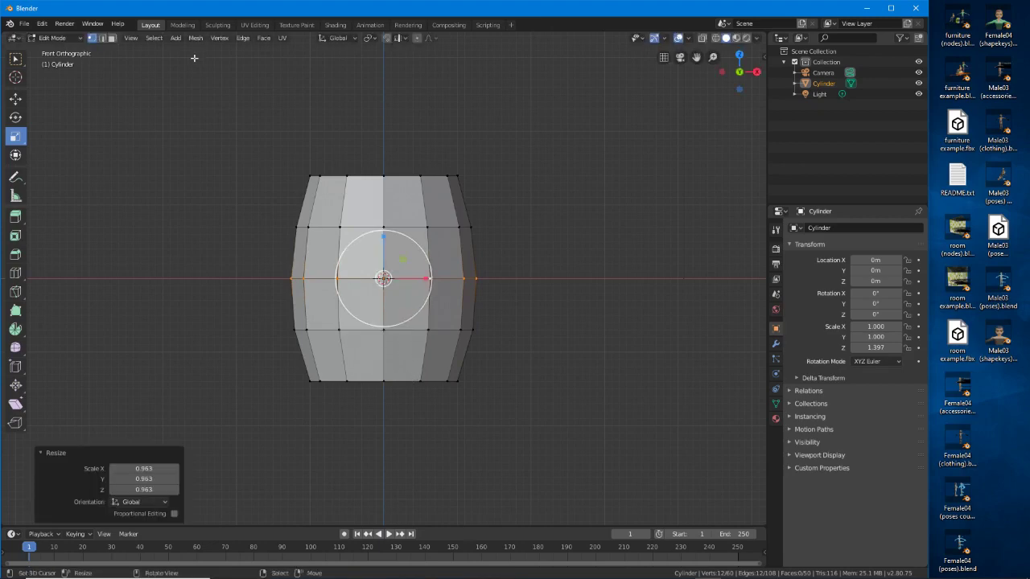
Select the entire barrel mesh and move it up 1.4 m along Z so its base rests on the grid floor
left_click(154, 37)
left_click(164, 51)
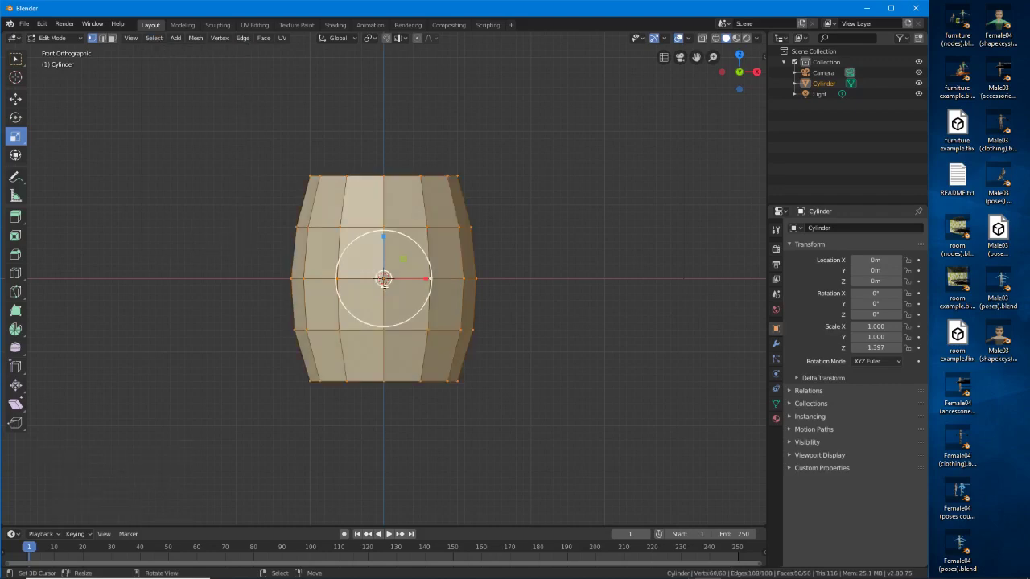
left_click(16, 98)
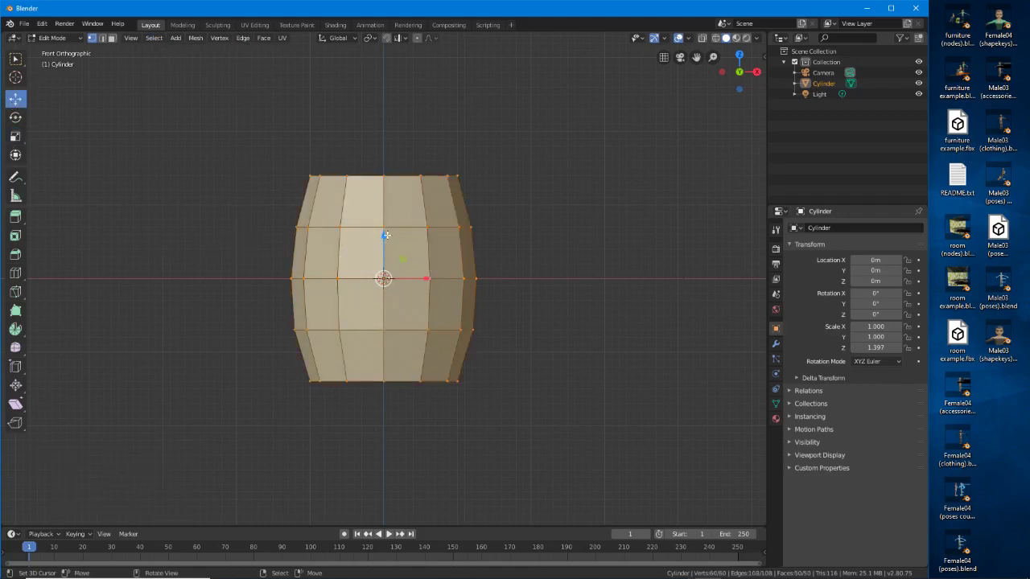
left_click_drag(383, 236, 382, 131)
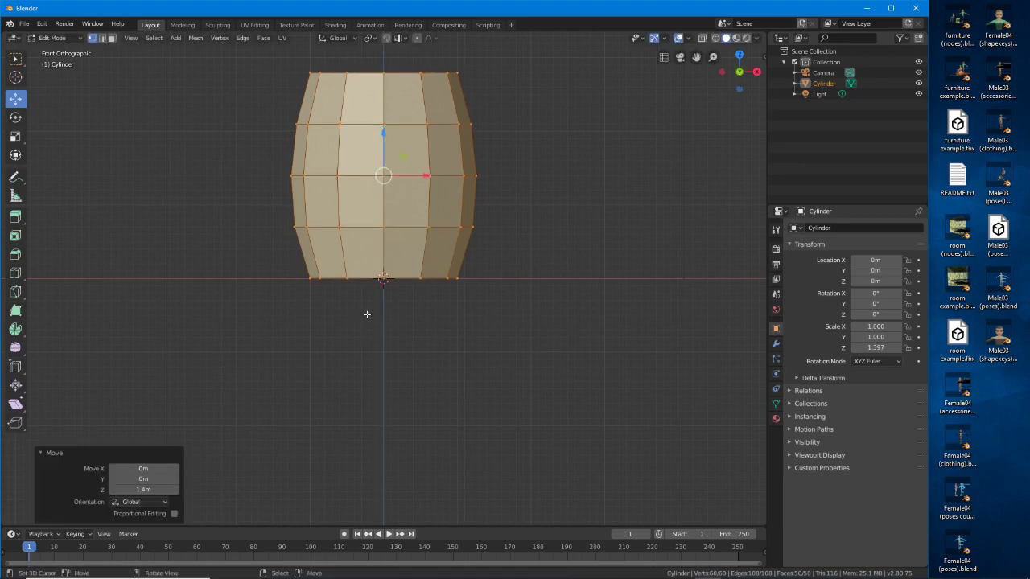
middle_click_drag(380, 235, 375, 387, "shift")
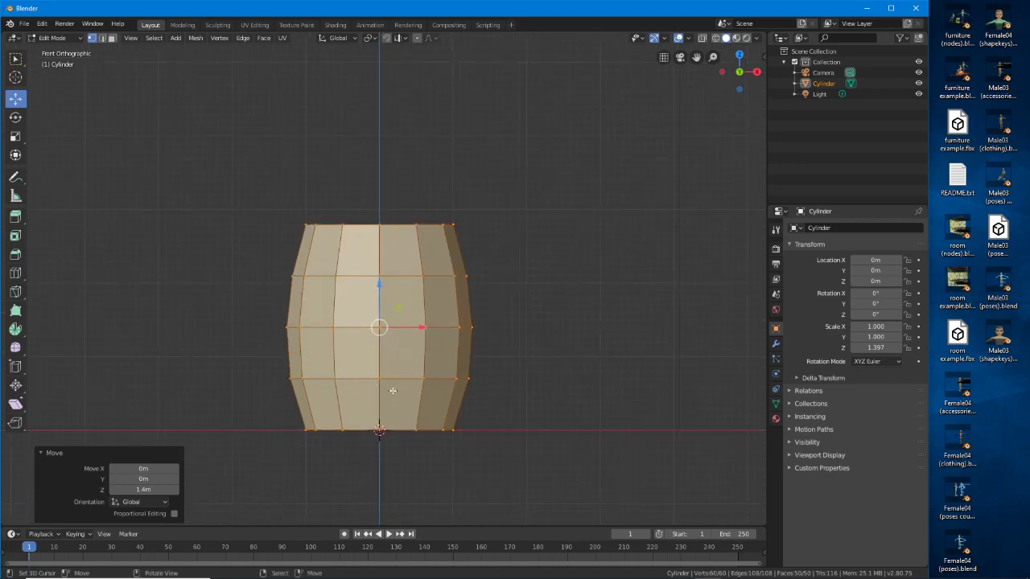
Switch the viewport from orthographic to perspective and return the barrel to Object Mode
left_click(129, 38)
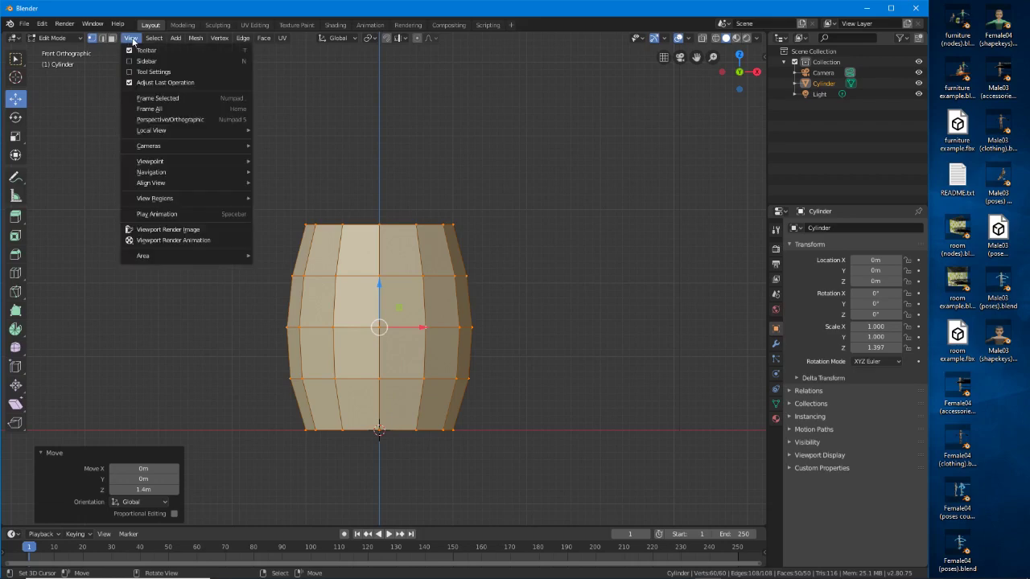
mouse_move(153, 163)
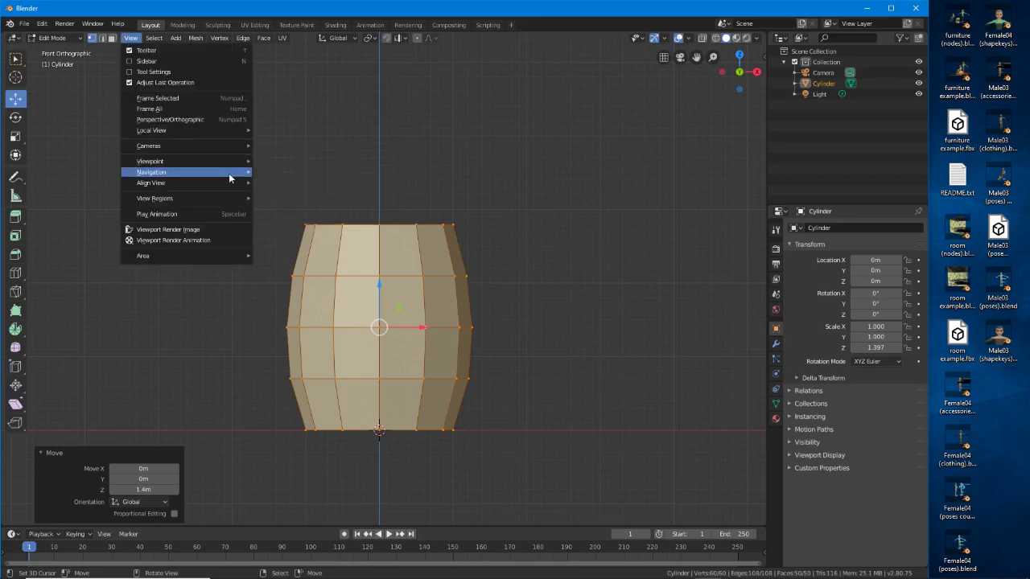
mouse_move(220, 172)
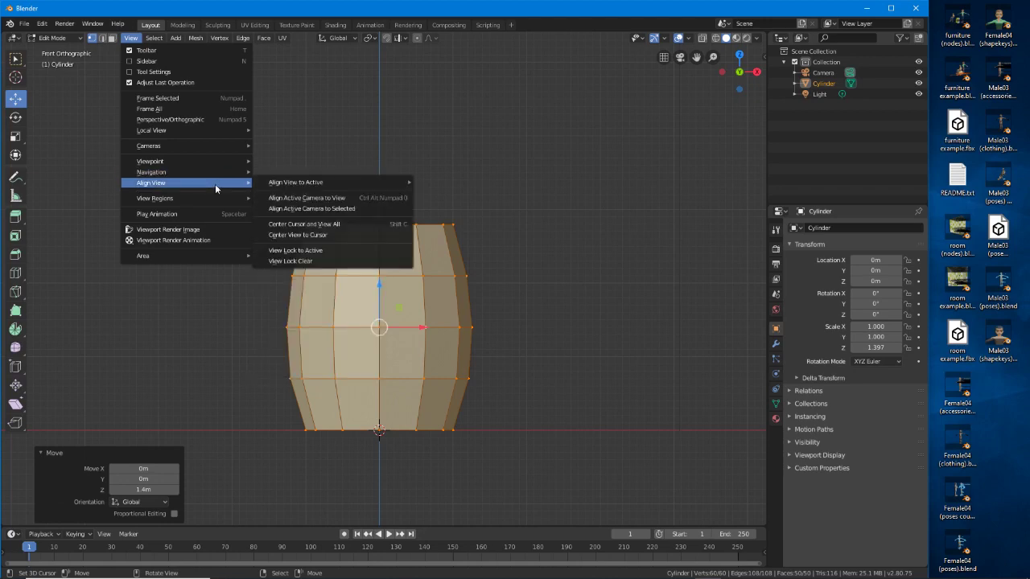
left_click(186, 119)
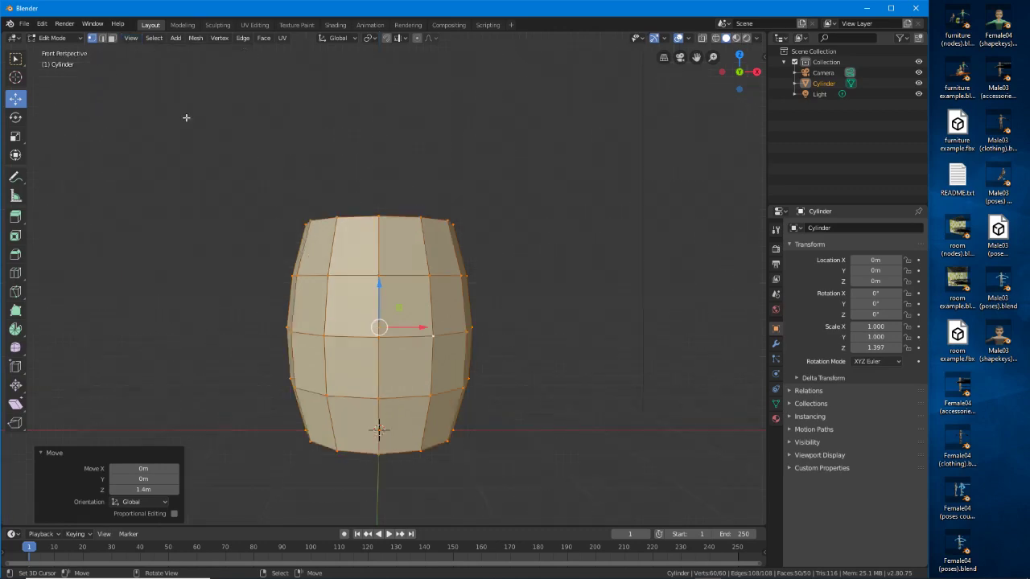
middle_click_drag(186, 118, 421, 287)
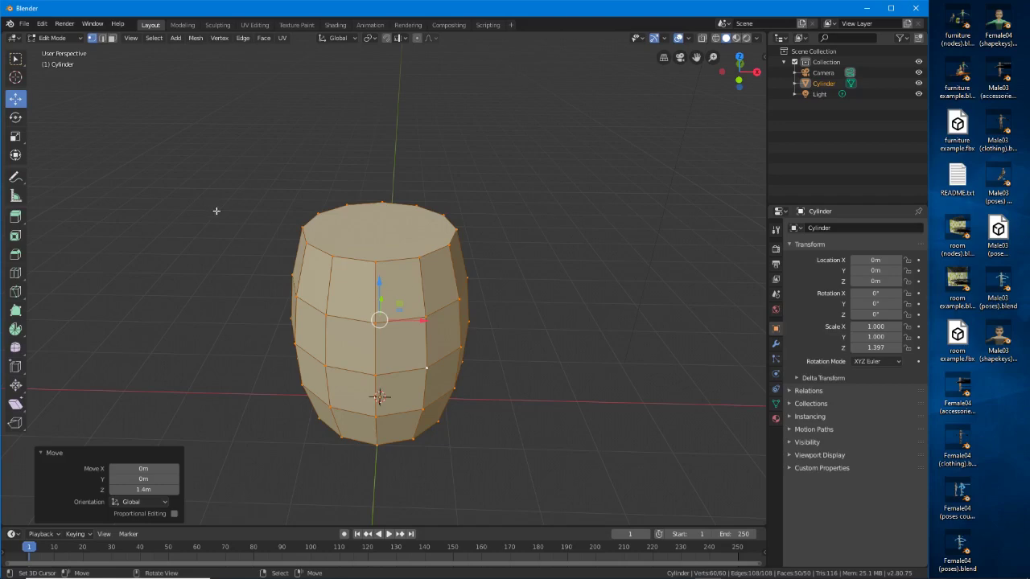
left_click(64, 40)
left_click(56, 51)
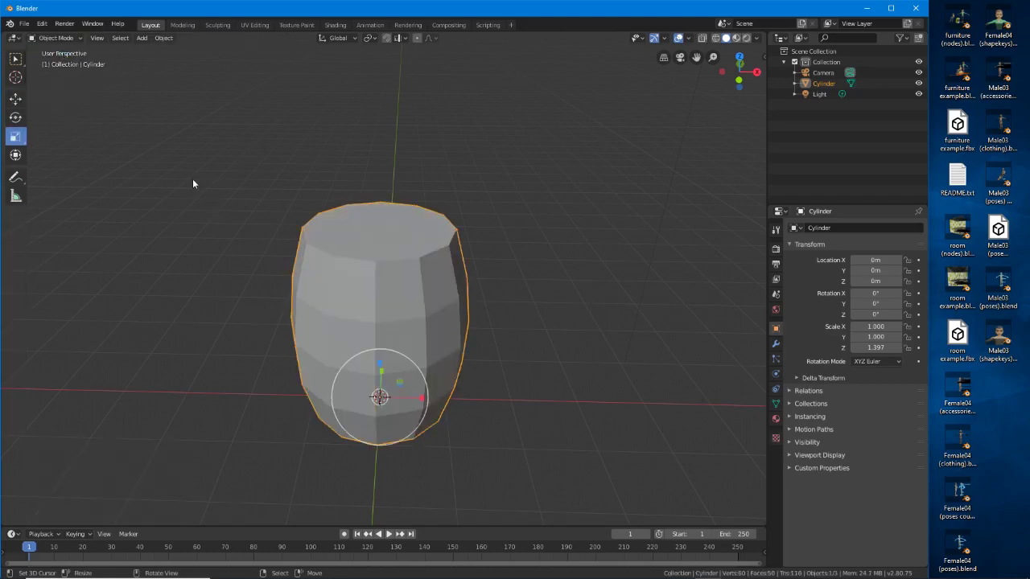
Save the scene as "gun powder (1).blend" in the accessories folder
left_click(24, 23)
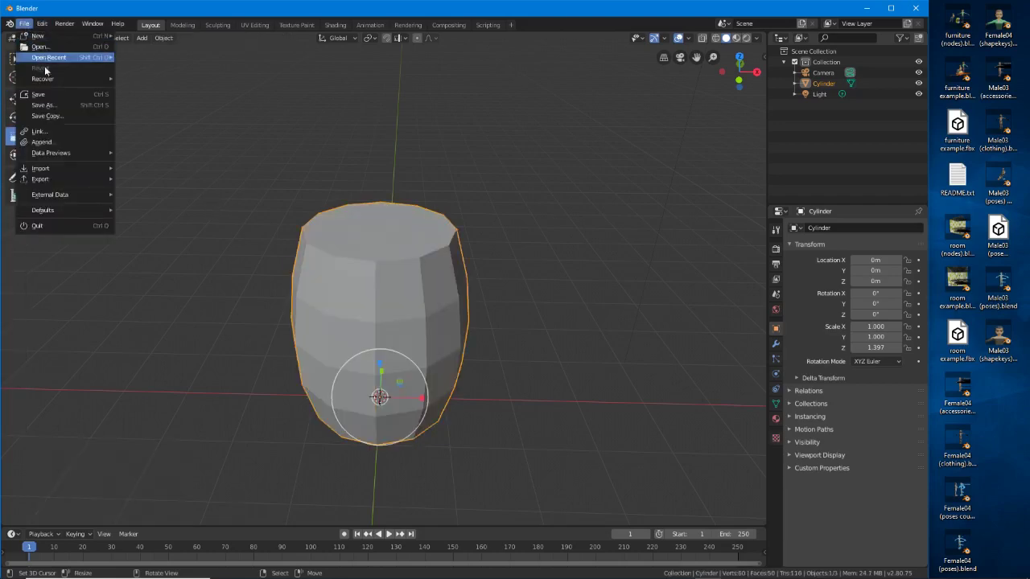
left_click(40, 105)
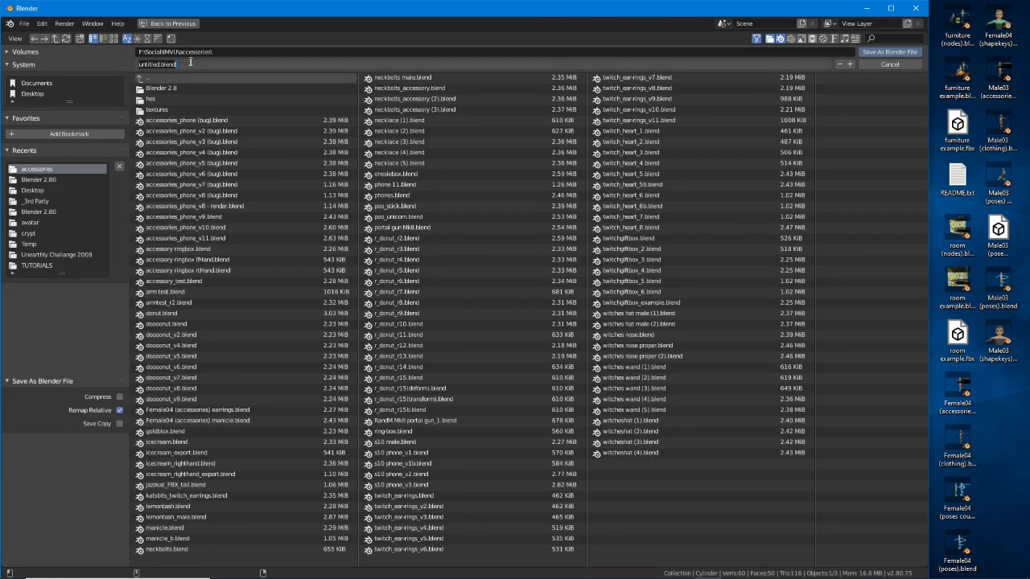
type("gun power")
key("BackSpace")
key("BackSpace")
type("der (1")
key("Return")
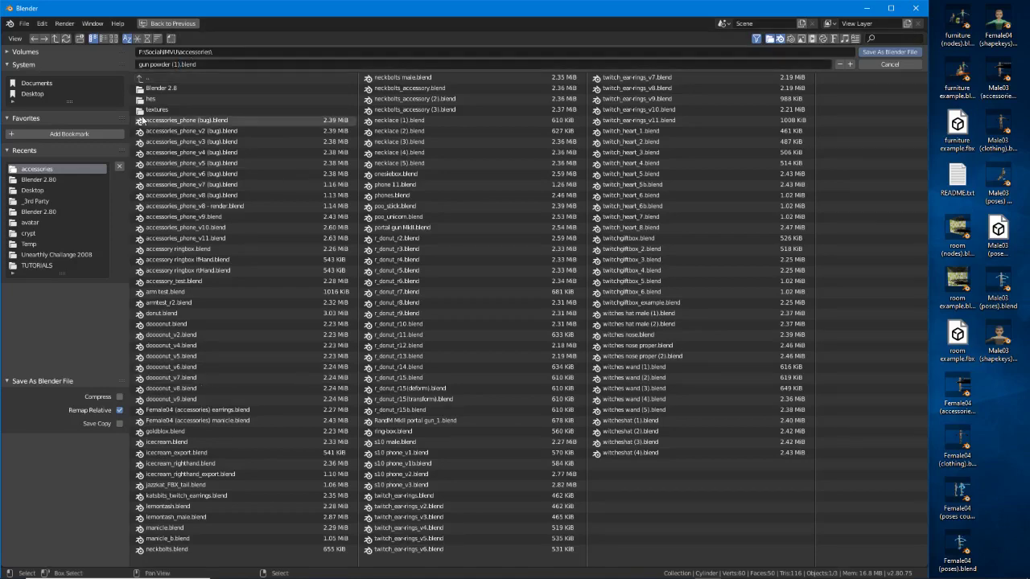
left_click(888, 52)
Enter Edit Mode on the barrel and switch to face selection
mouse_move(559, 306)
middle_mouse_down()
mouse_move(426, 278)
mouse_move(555, 293)
middle_mouse_up()
mouse_move(399, 314)
middle_mouse_down()
mouse_move(495, 314)
mouse_move(416, 317)
middle_mouse_up()
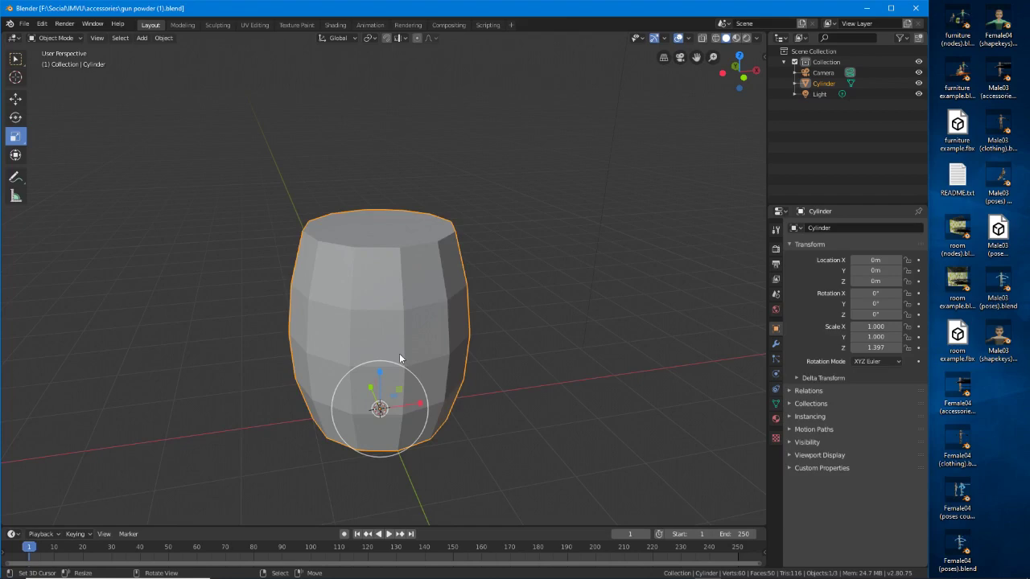
middle_click_drag(406, 330, 391, 315)
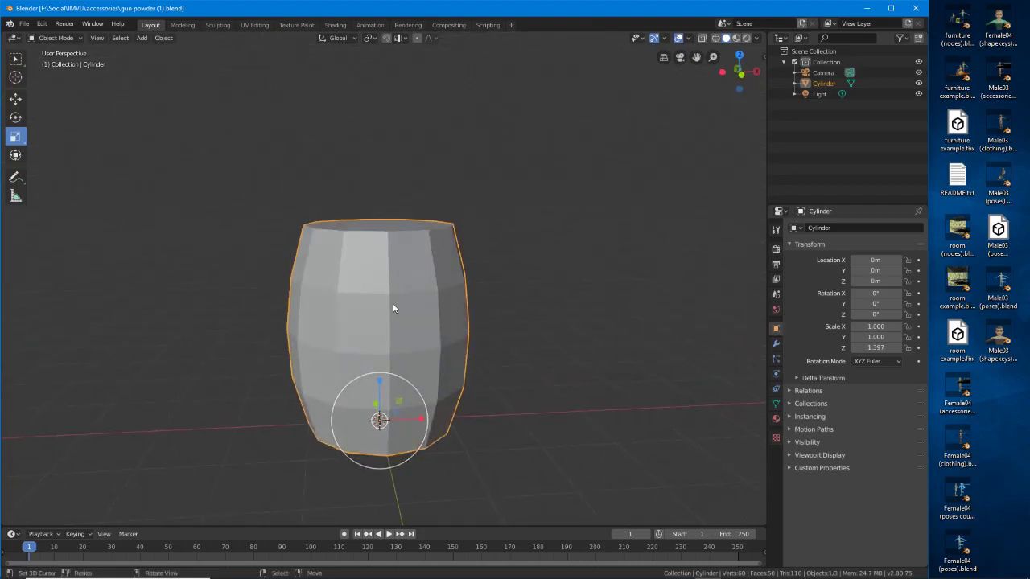
left_click(54, 38)
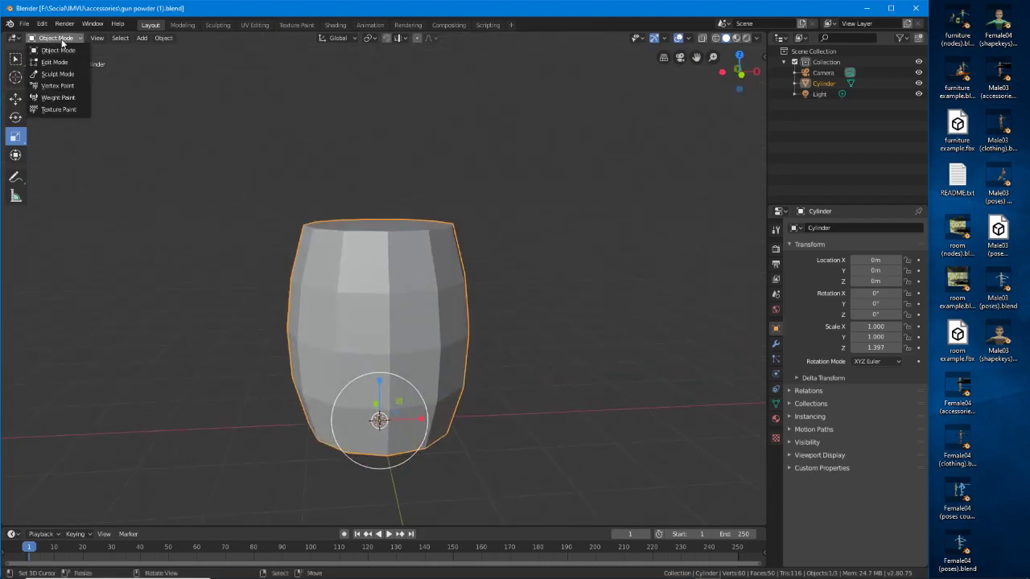
left_click(60, 48)
middle_click_drag(346, 331, 406, 355)
left_click(395, 326)
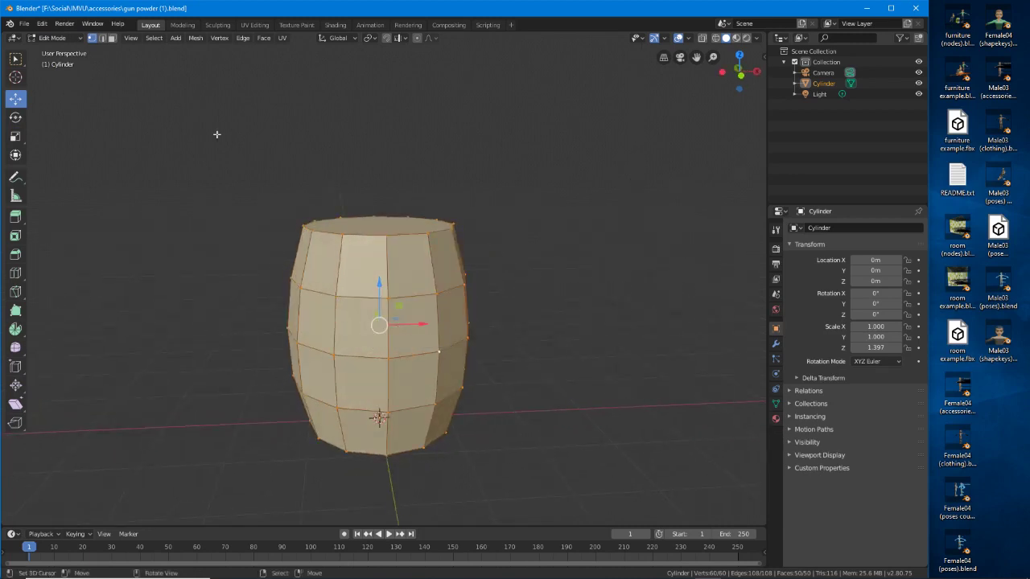
left_click(112, 38)
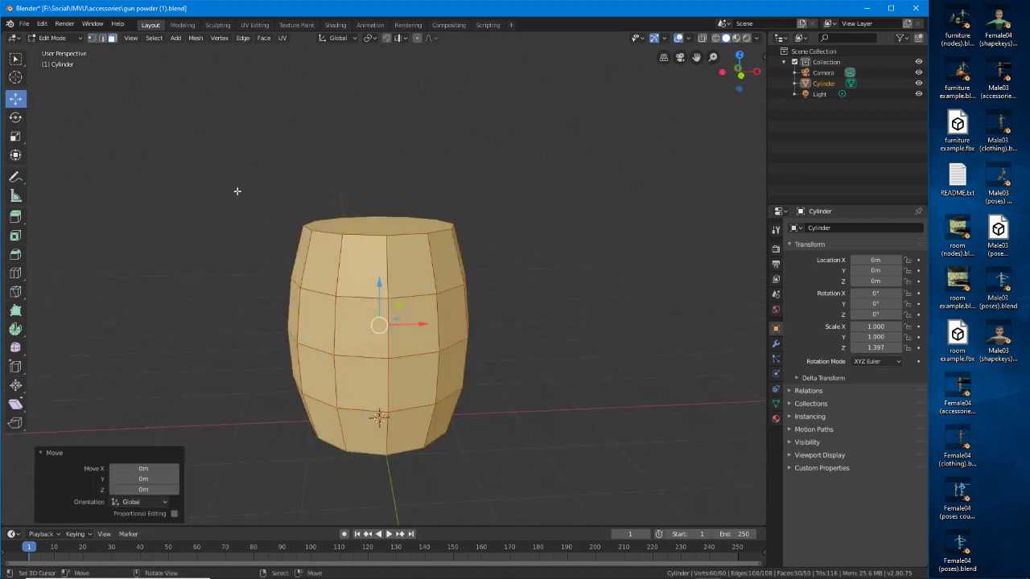
Loop-select the horizontal ring of faces just above the barrel's middle
left_click(390, 329, "alt")
middle_click_drag(450, 339, 410, 321)
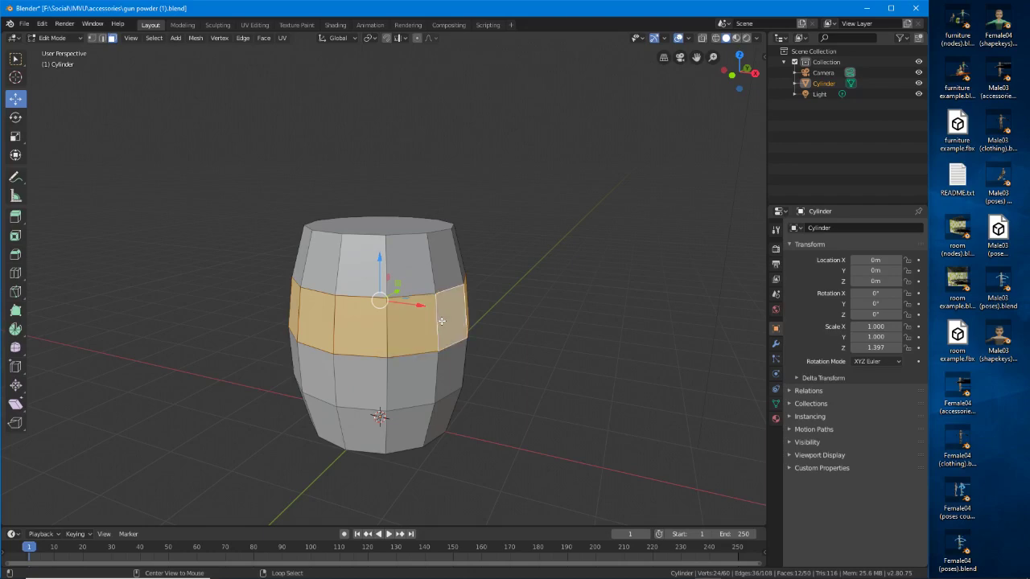
left_click(413, 293, "alt")
left_click(436, 317, "alt")
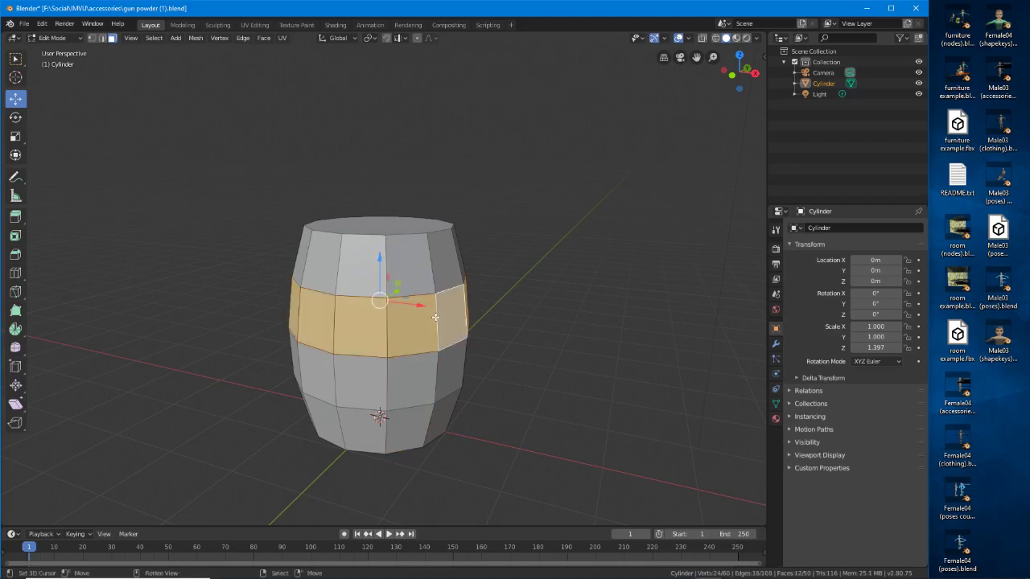
middle_click_drag(435, 317, 380, 317)
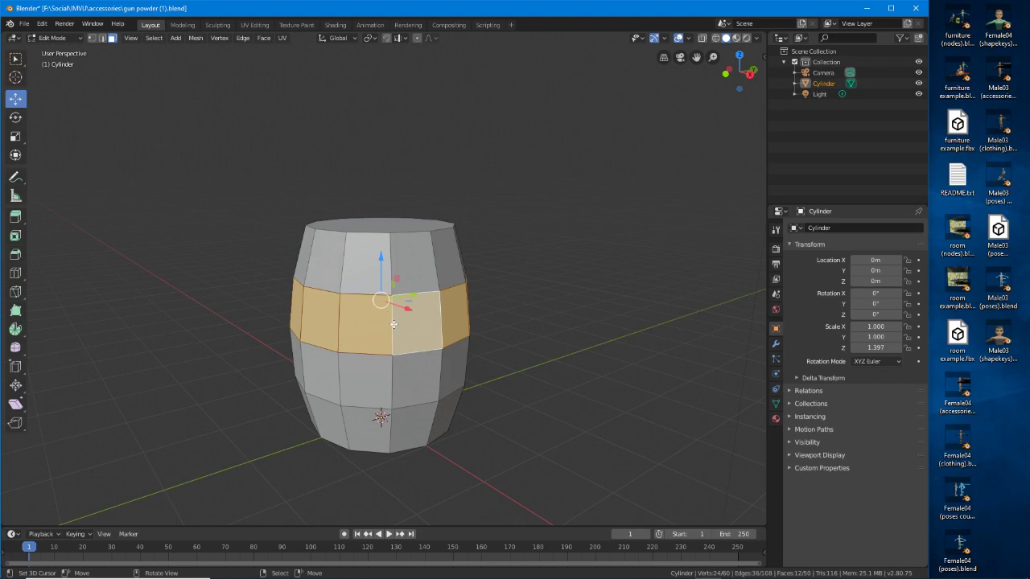
Loop-select the vertical strip of faces on the barrel's front, and reduce the selection to its upper-middle face
key("alt")
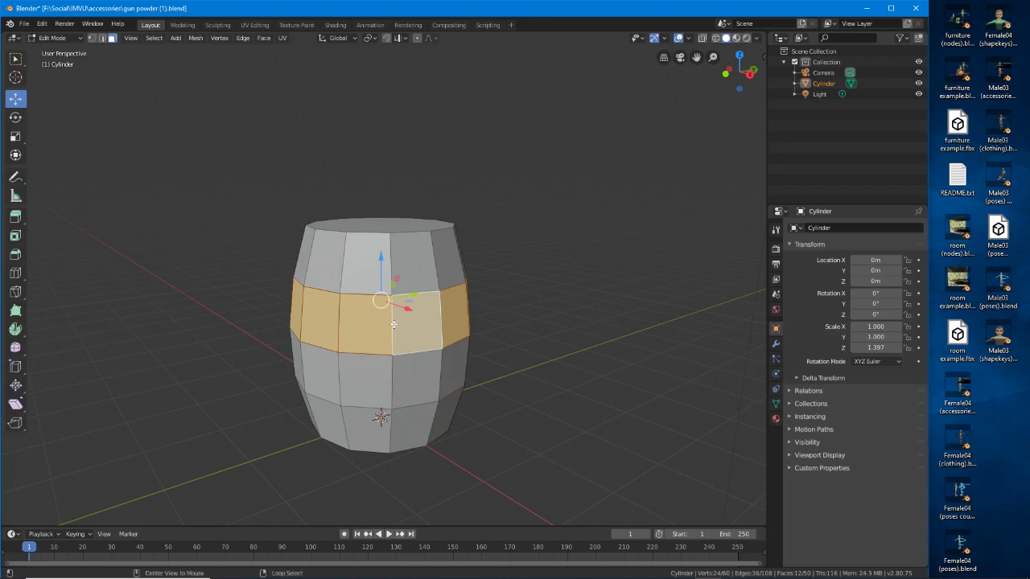
left_click(365, 295, "alt")
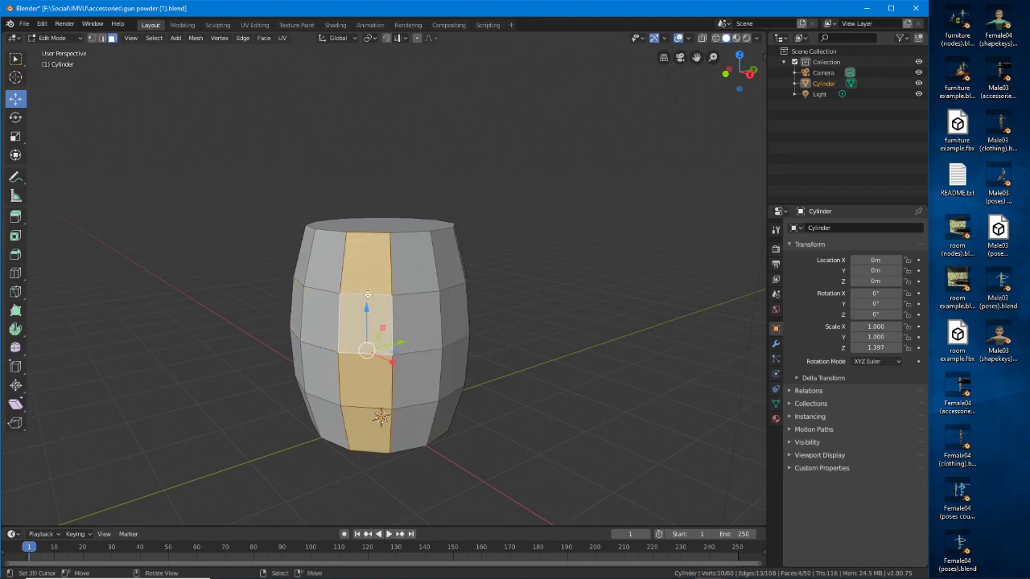
left_click(368, 294)
Switch to edge selection and loop-select the upper horizontal edge loop around the barrel
left_click(102, 40)
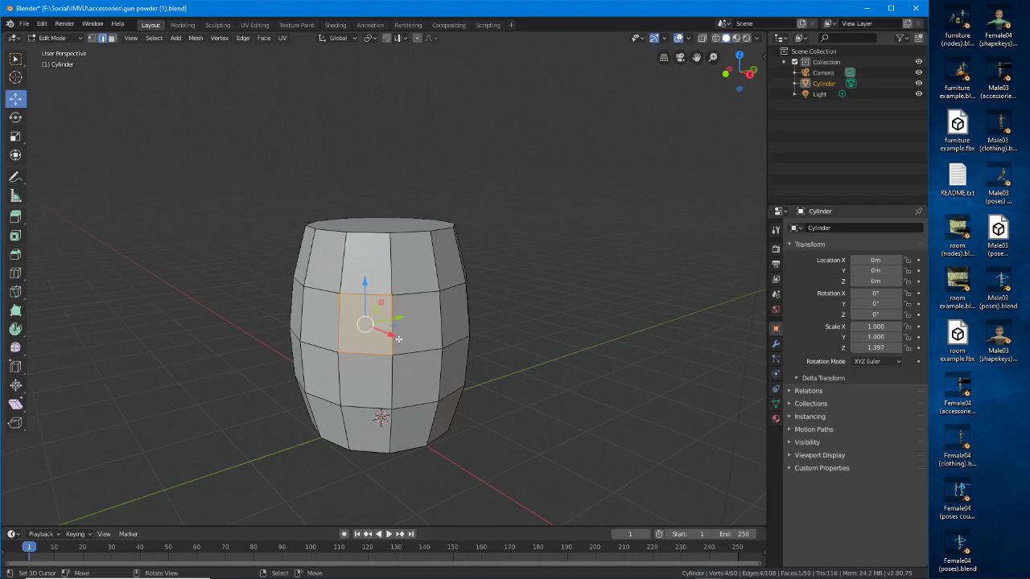
left_click(363, 296)
middle_click_drag(358, 320, 381, 322)
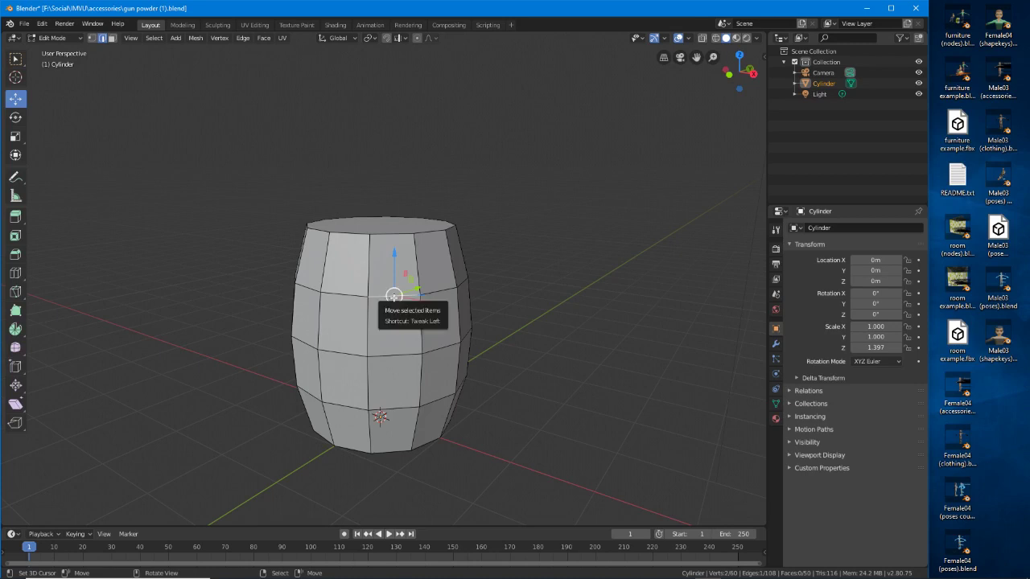
key("alt")
left_click(394, 297, "alt")
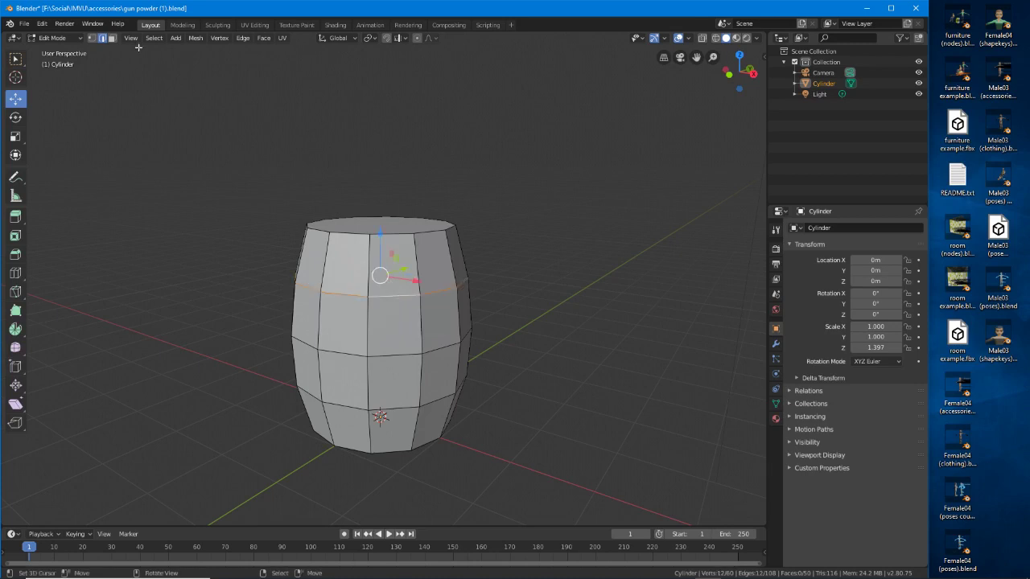
Return to face selection, loop-select a vertical strip of faces, and reduce the selection to a single face above the middle
left_click(112, 37)
left_click(395, 289, "alt")
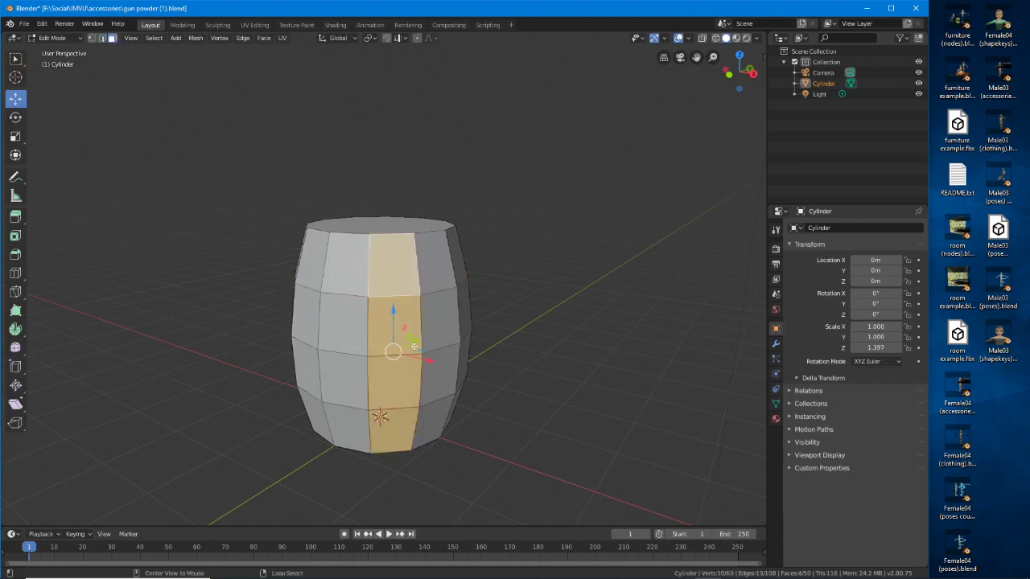
middle_click_drag(413, 346, 399, 351)
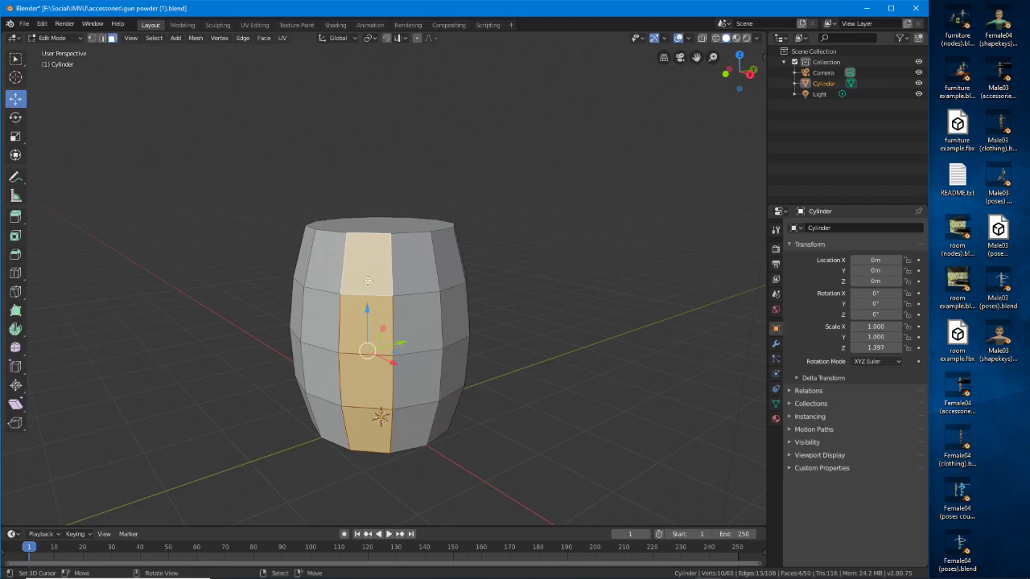
left_click(394, 315)
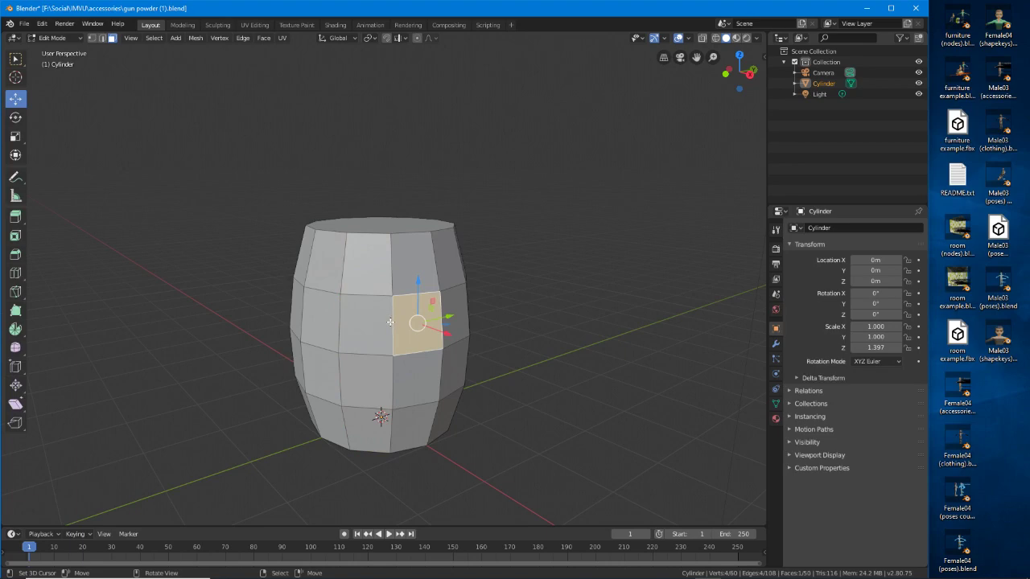
Loop-select the horizontal ring of faces just above the barrel's middle and duplicate it in place
left_click(390, 326, "alt")
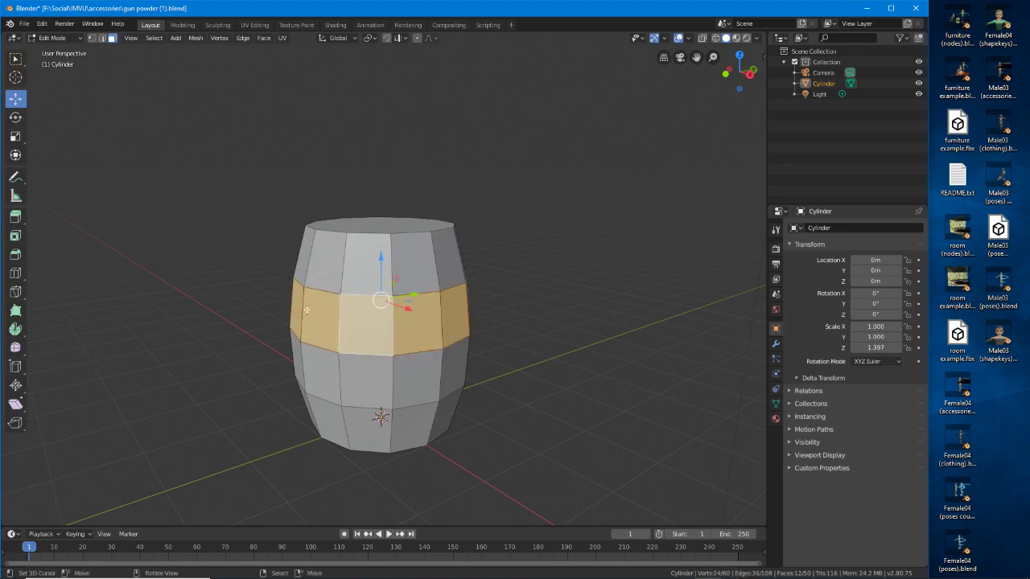
middle_click_drag(454, 330, 345, 358)
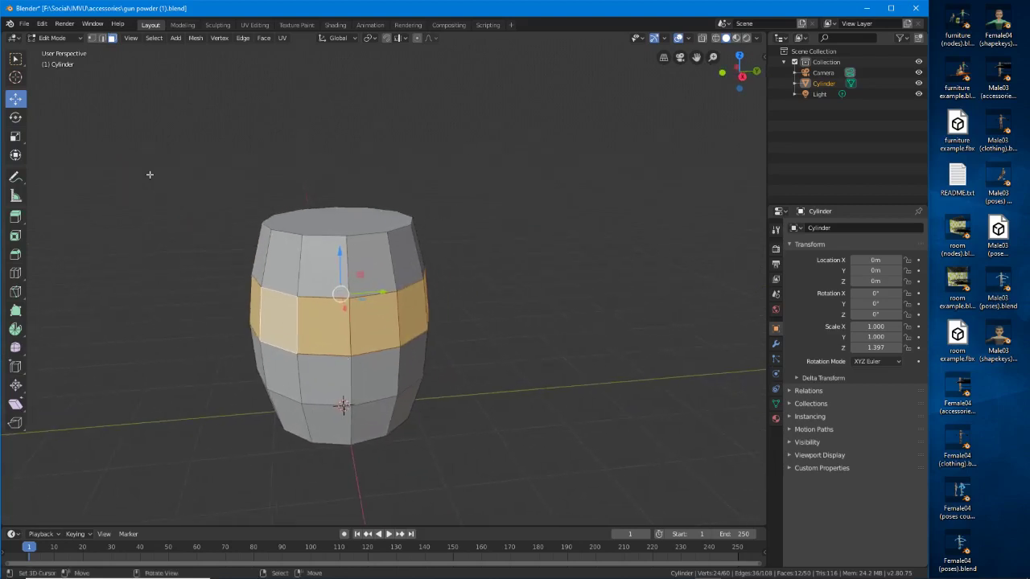
left_click(153, 39)
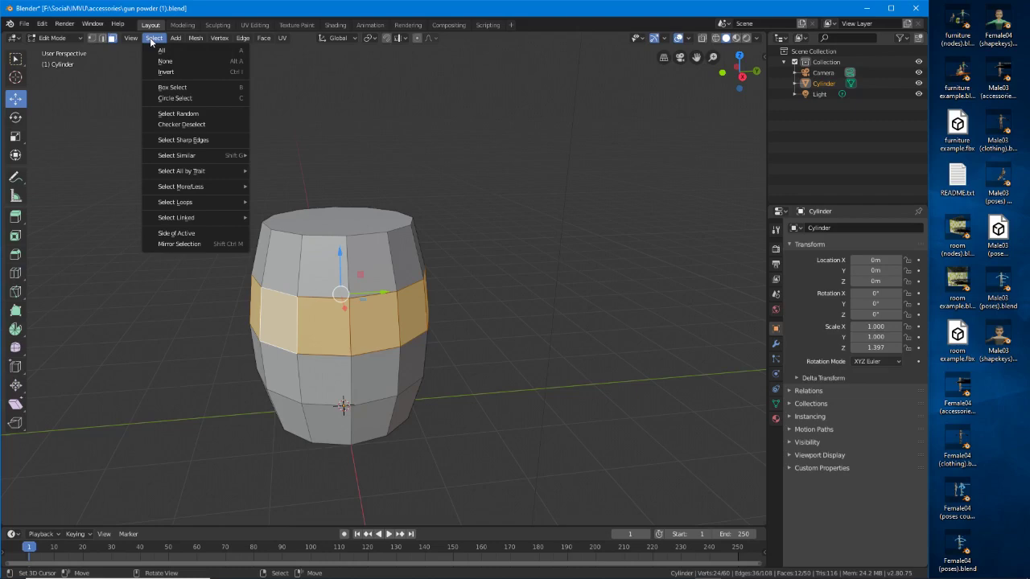
mouse_move(201, 38)
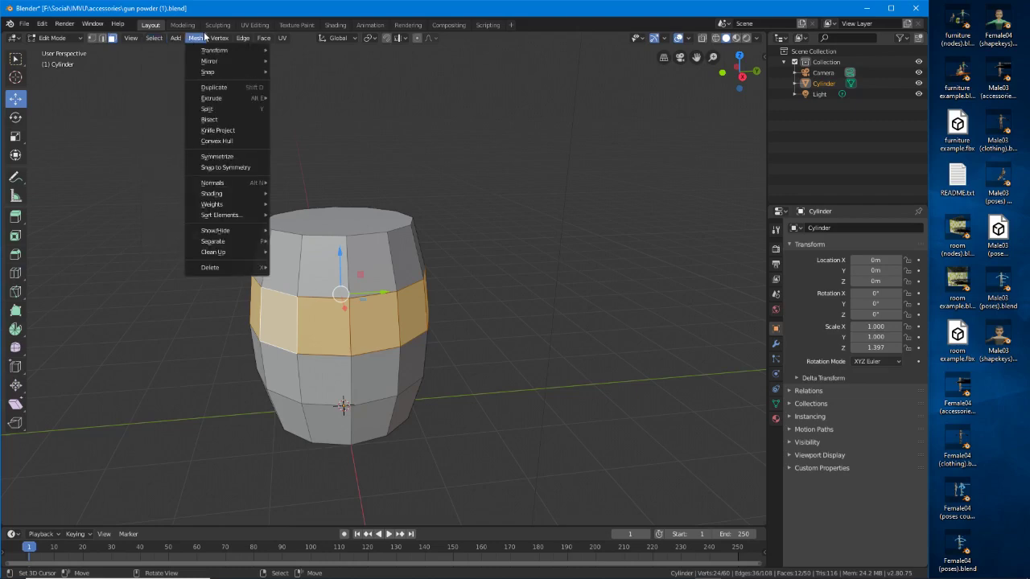
left_click(225, 87)
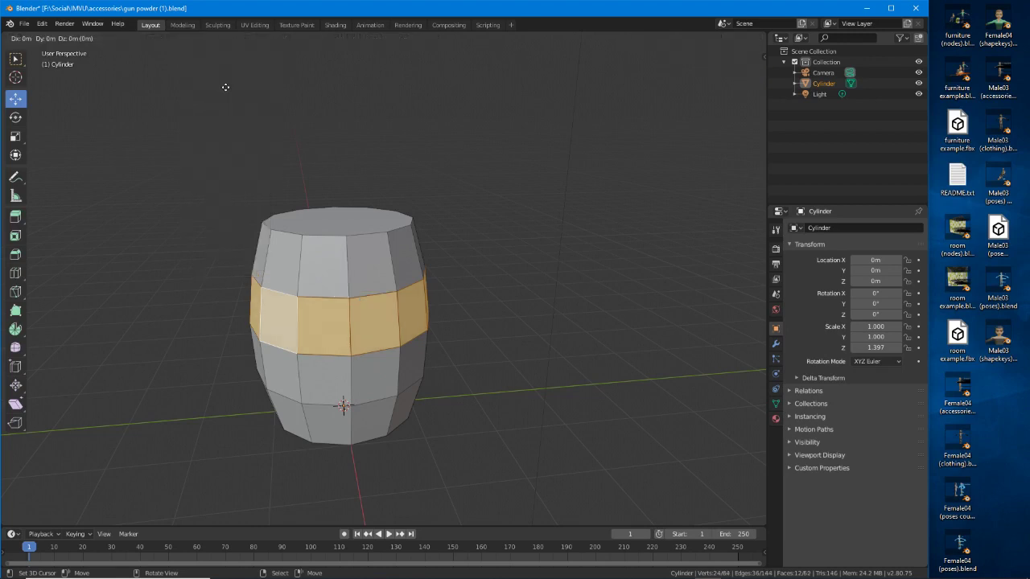
right_click(317, 336)
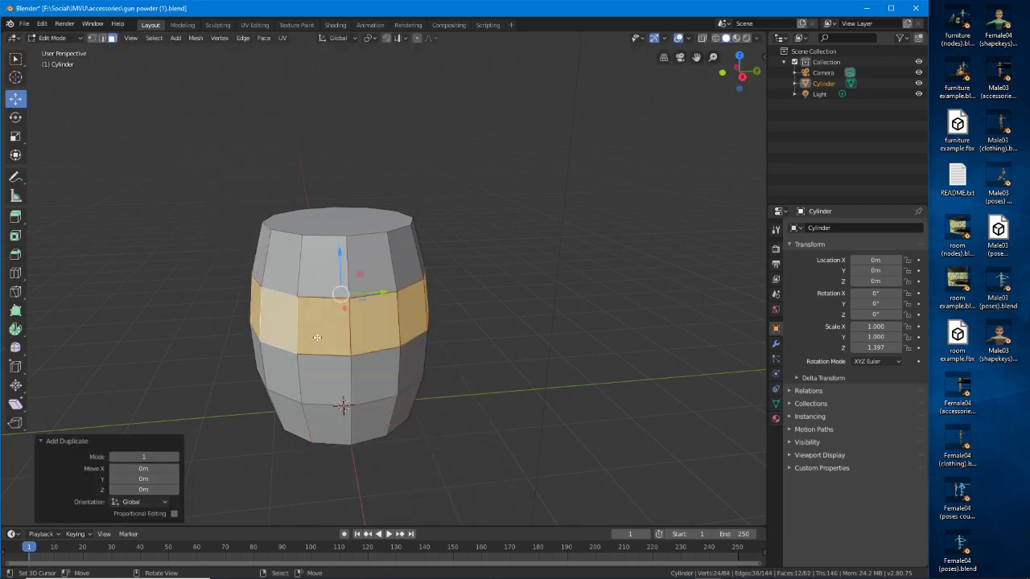
left_click(20, 140)
left_click(23, 144)
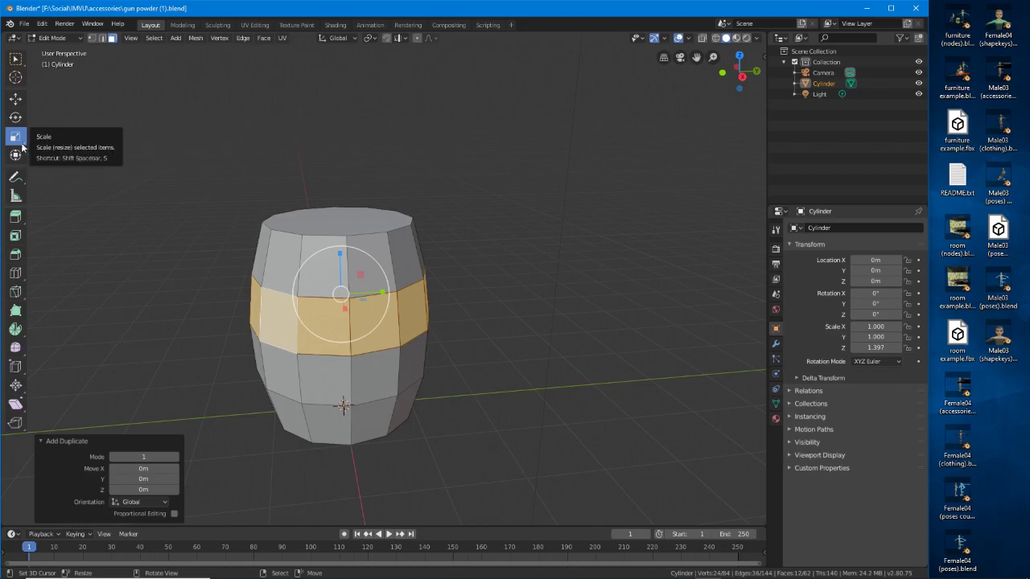
left_click(16, 137)
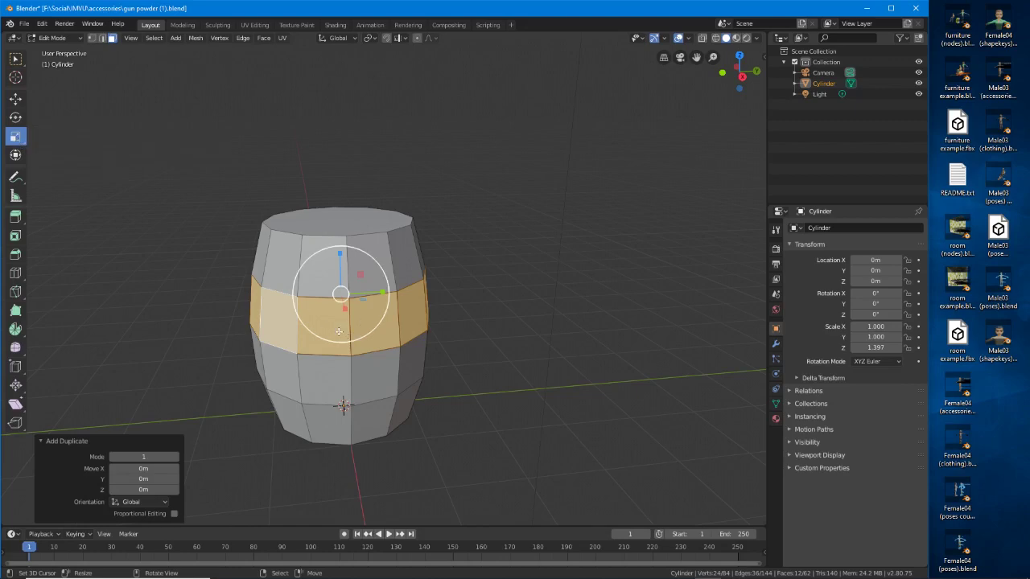
left_click_drag(339, 331, 342, 334)
middle_click_drag(354, 318, 285, 298)
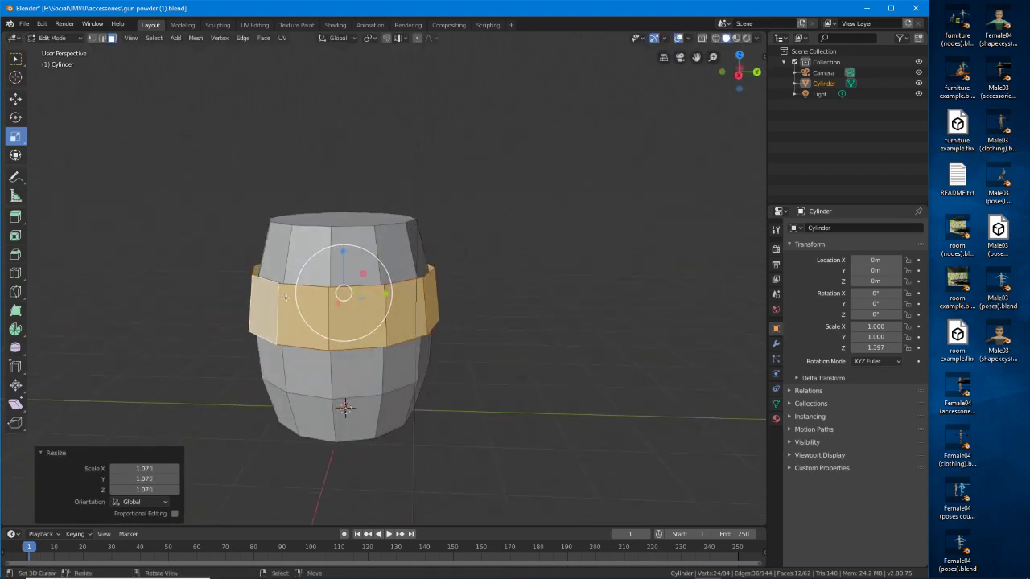
key("ctrl+z")
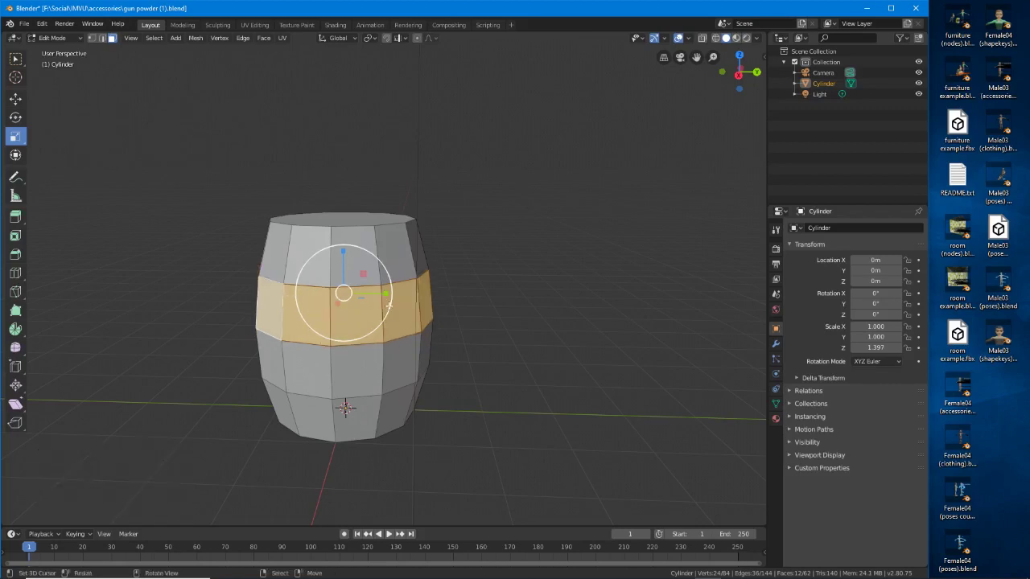
key("alt+s")
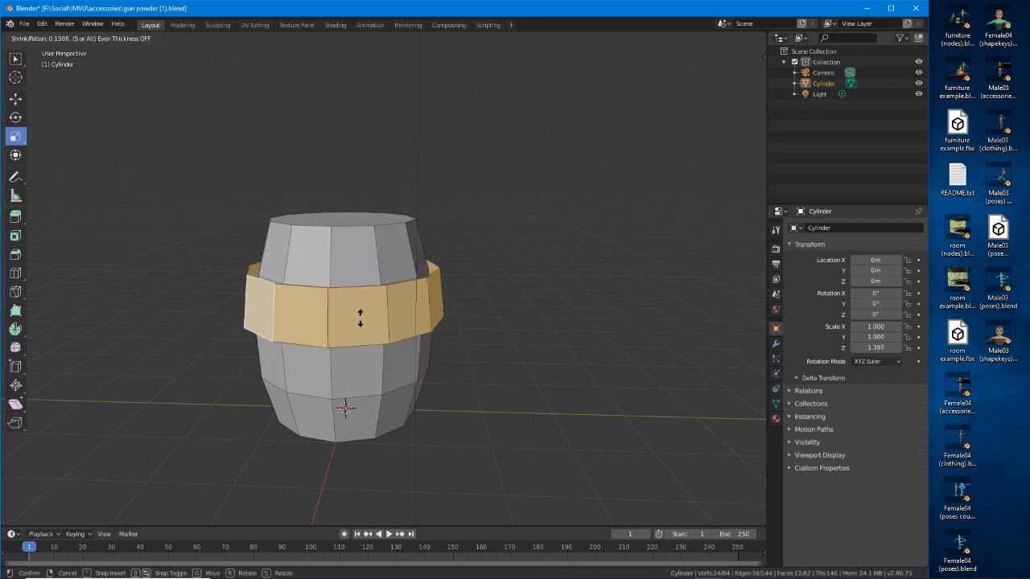
right_click(360, 318)
middle_click_drag(359, 317, 343, 341)
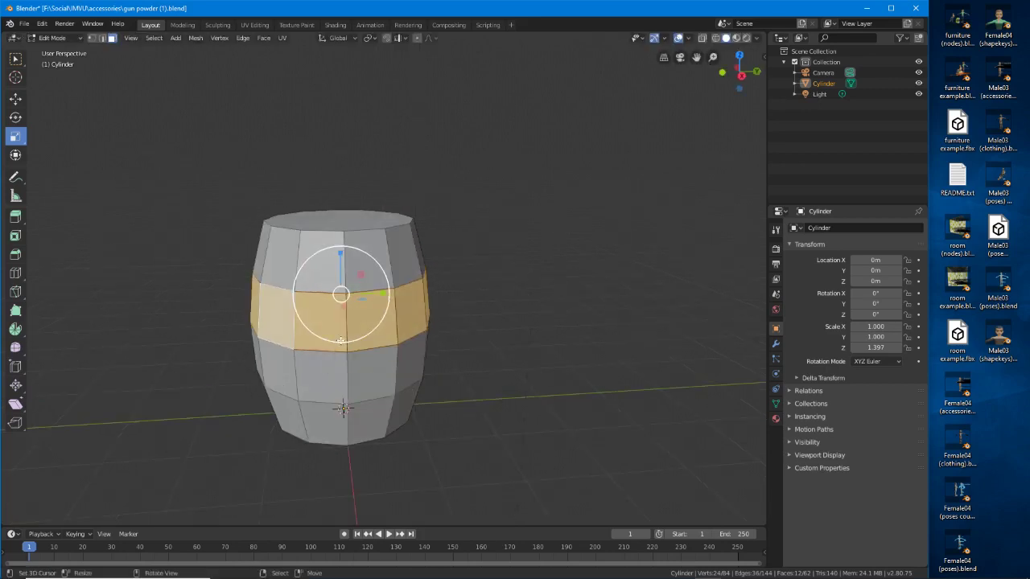
Scale the duplicated ring of faces uniformly by about 1.062 so it stands out from the barrel
middle_click_drag(341, 341, 363, 342)
key("s")
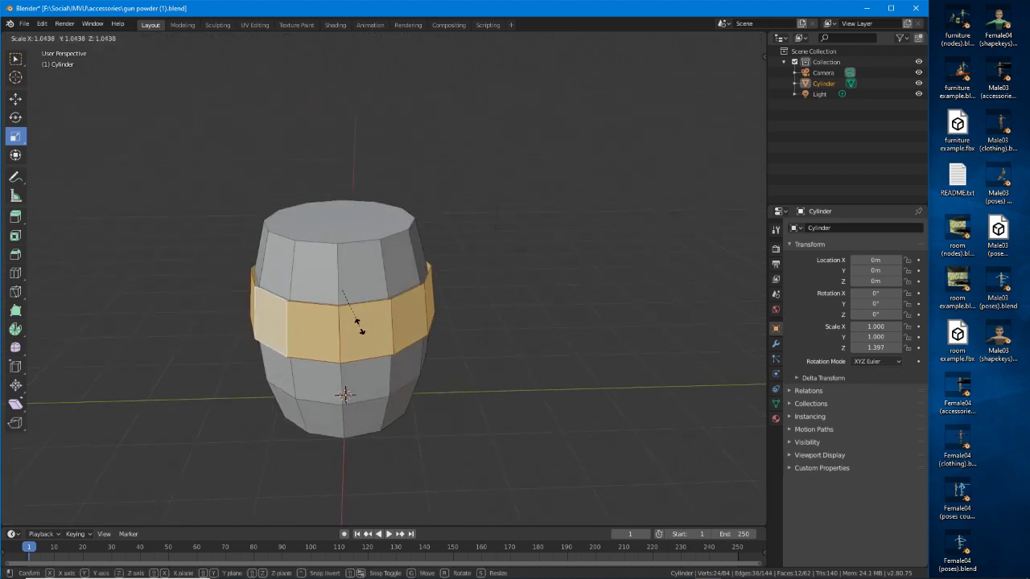
left_click(358, 323)
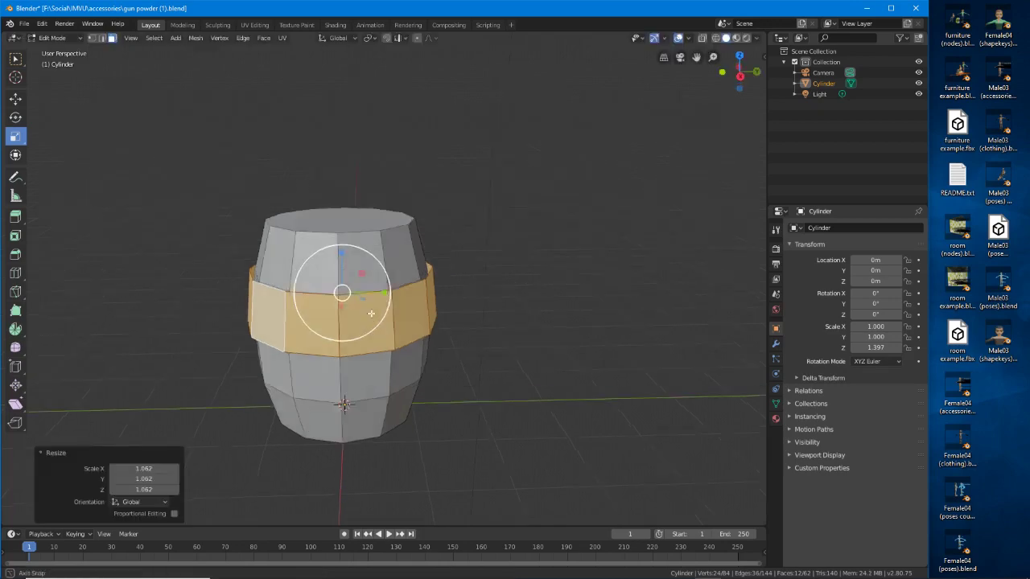
middle_click_drag(359, 323, 327, 309)
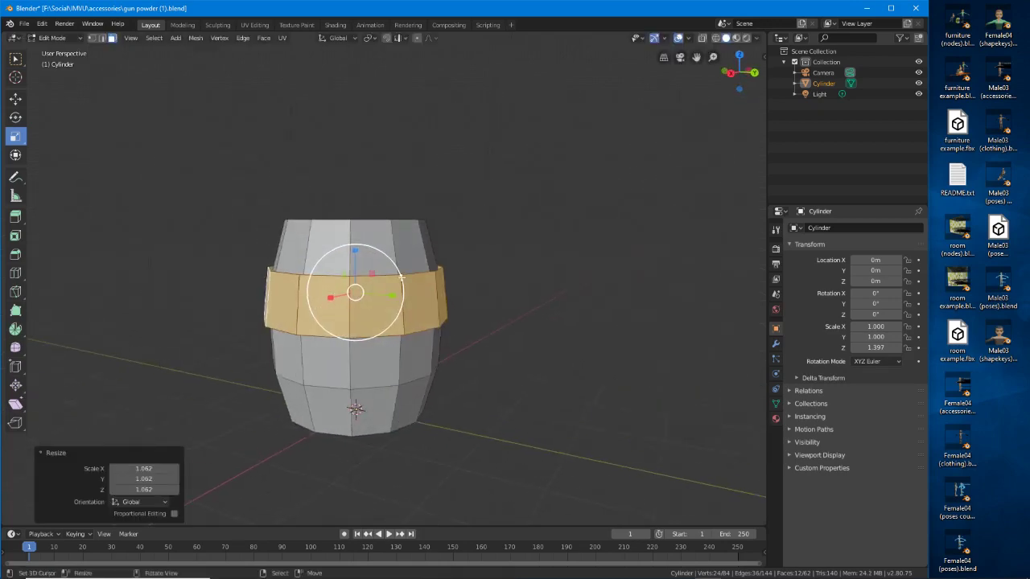
Move the enlarged band up about 0.435 m along the Z axis
left_click(15, 99)
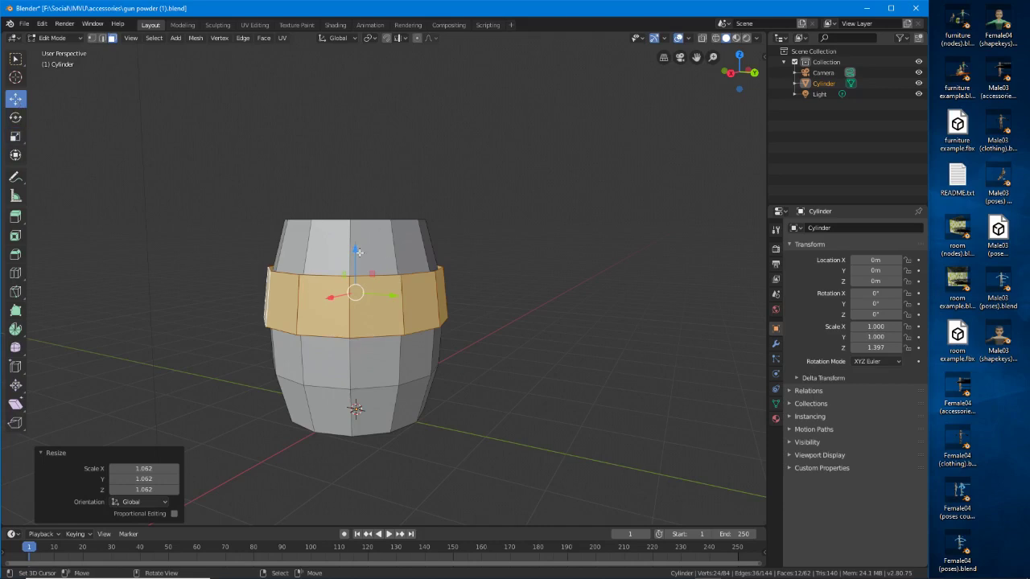
left_click_drag(356, 251, 354, 222)
middle_click_drag(353, 221, 383, 298)
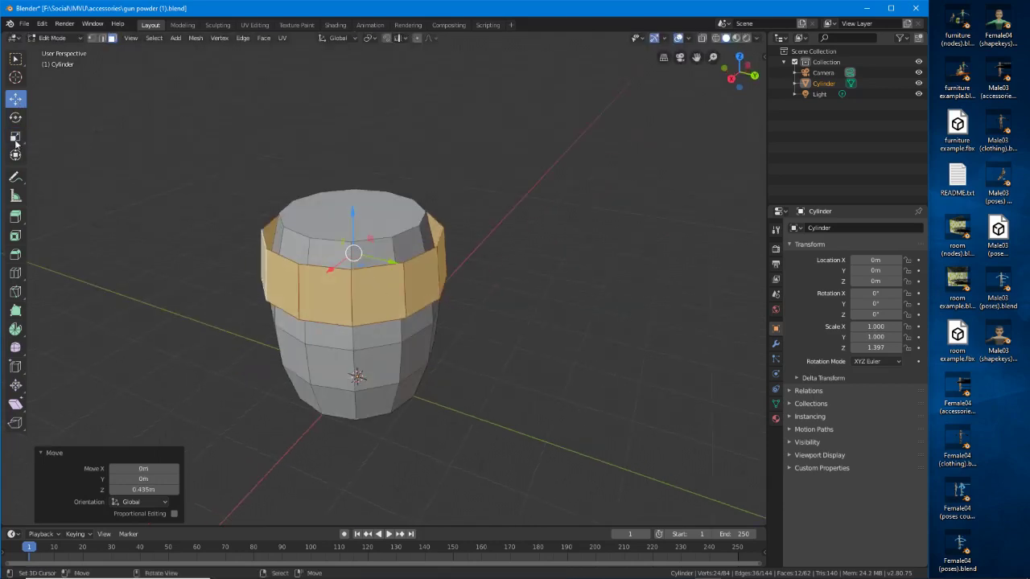
In edge selection, loop-select the band's upper edge loop and scale it inward to follow the barrel's taper
left_click(16, 138)
left_click(102, 37)
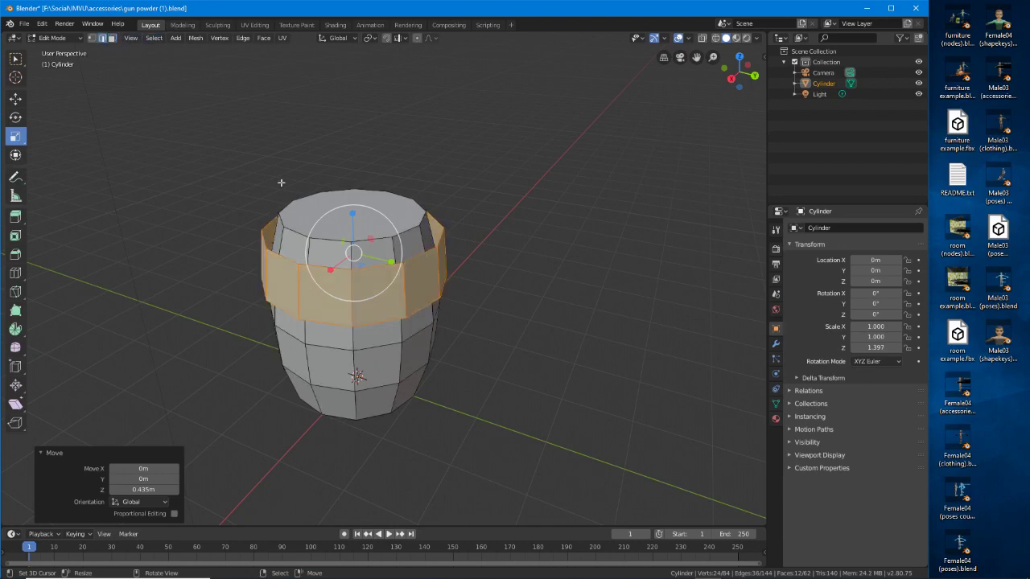
left_click(438, 285, "alt")
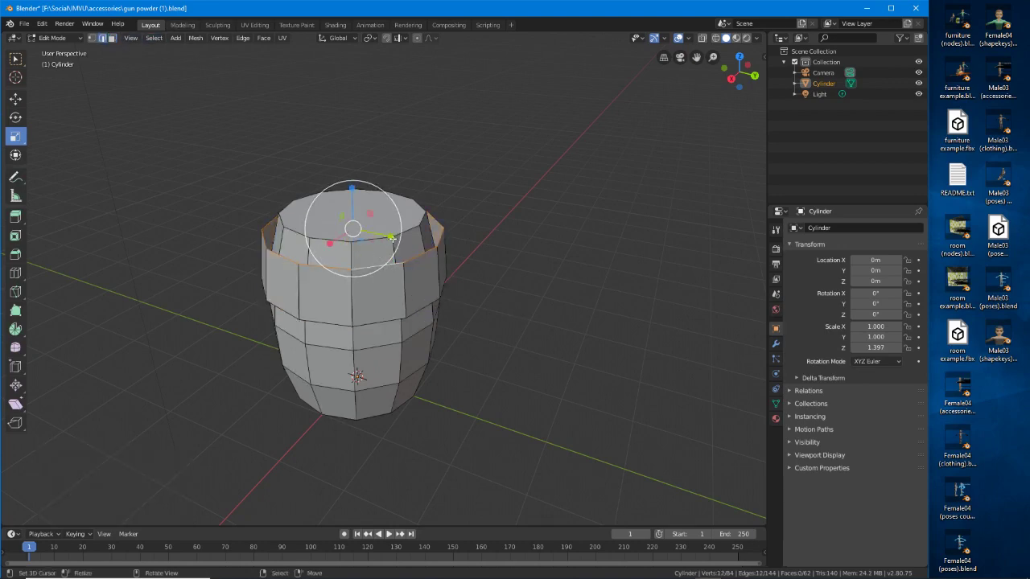
left_click_drag(380, 263, 372, 248)
Loop-select the band's lower edge loop and slide it upward with an edge slide factor of about 0.417
middle_click_drag(371, 248, 392, 308)
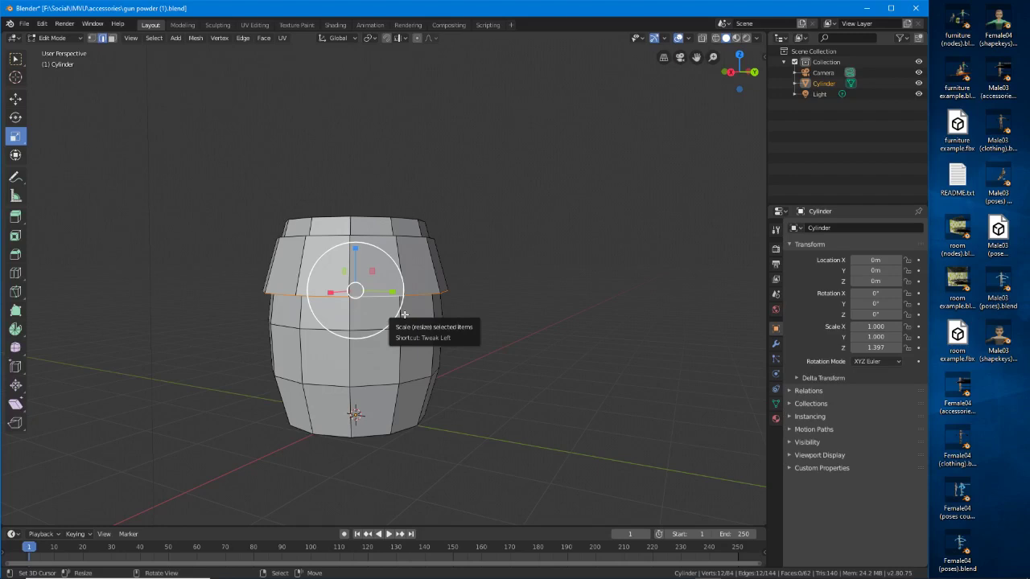
key("g")
key("g")
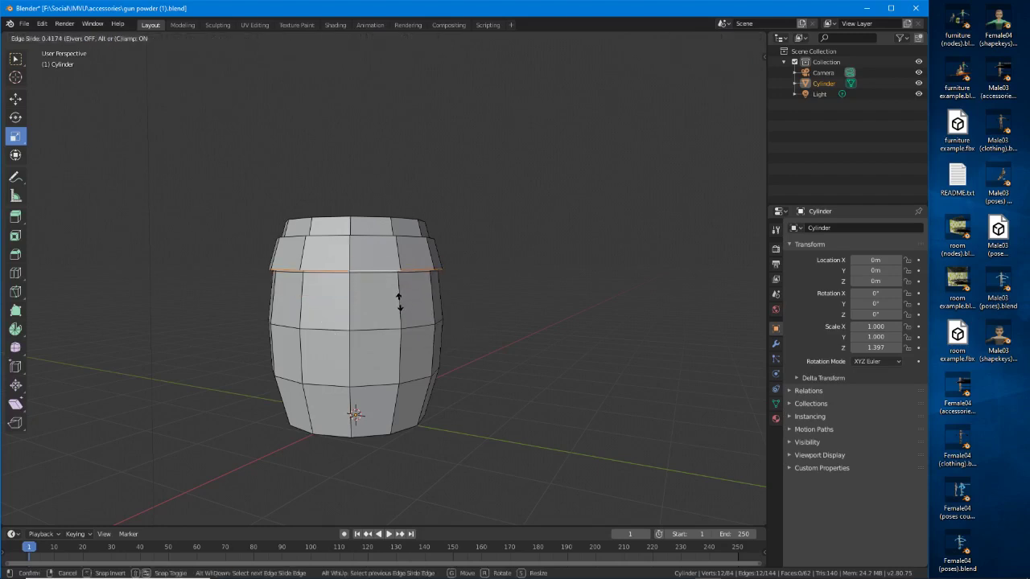
left_click(399, 302)
Extrude the band's lower edge loop by about -0.169 m along Z in Normal orientation
middle_click_drag(398, 302, 424, 268)
scroll(441, 355, "up", 2)
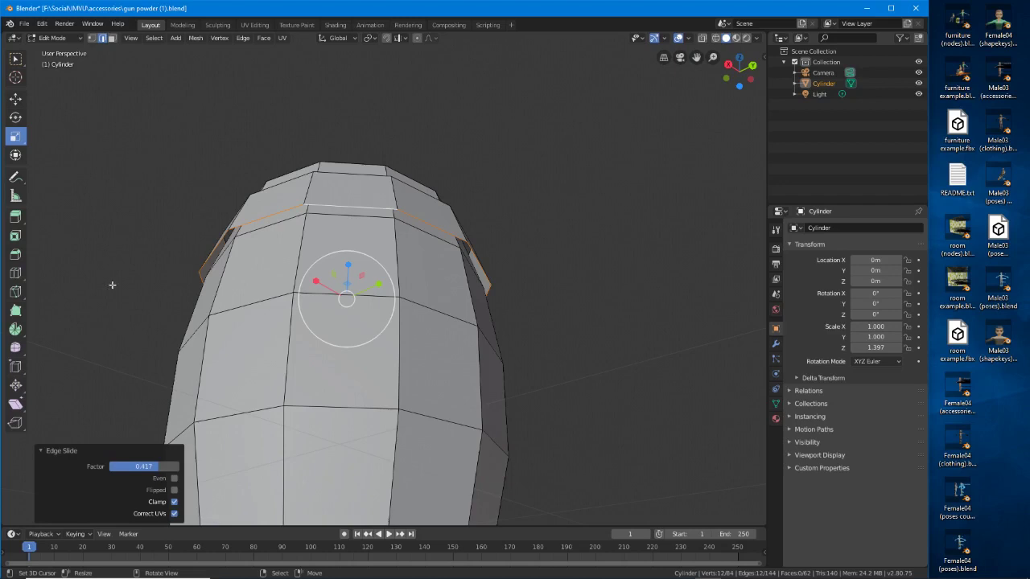
left_click(16, 216)
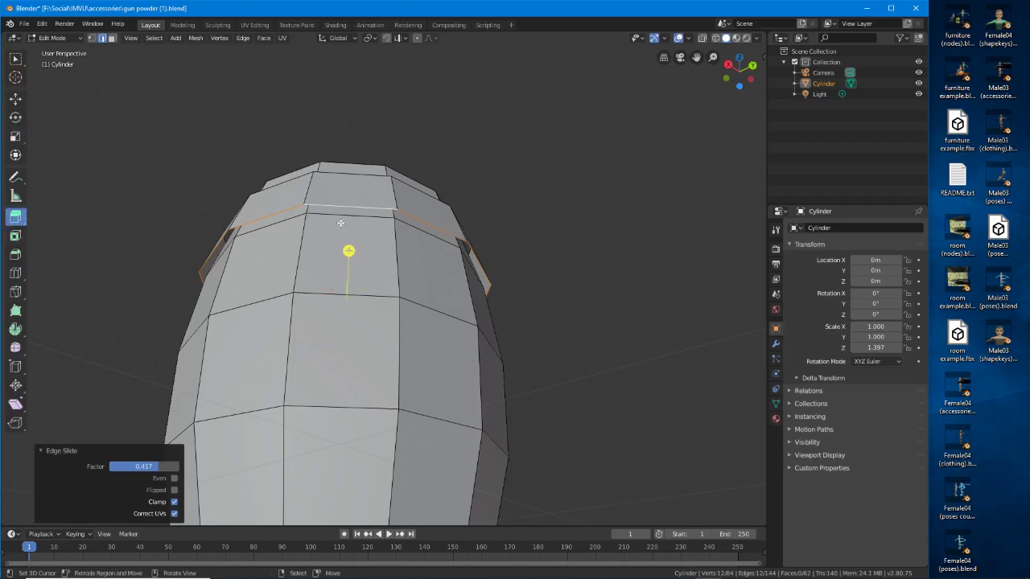
mouse_move(349, 251)
left_mouse_down()
mouse_move(347, 188)
mouse_move(347, 263)
left_mouse_up()
middle_click_drag(347, 263, 384, 325)
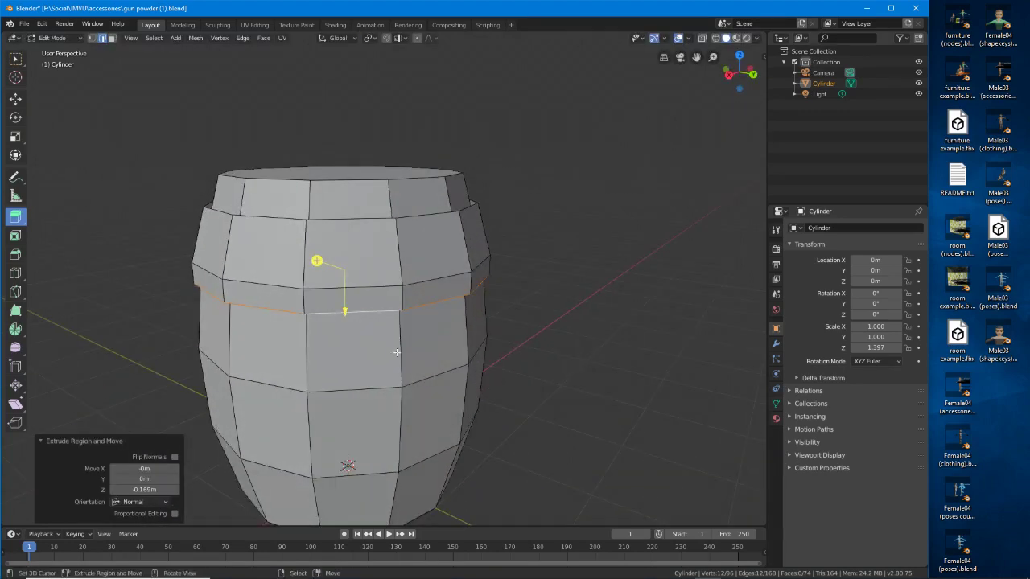
Scale the extruded edge loop inward to about 0.866 and raise it about 0.064 m along Z
left_click(15, 136)
key("s")
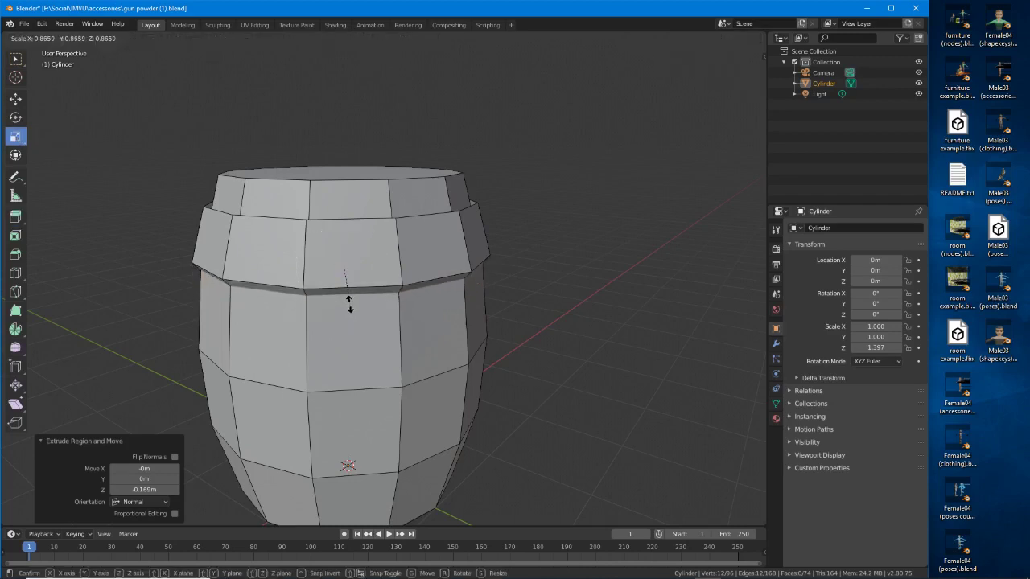
left_click(348, 305)
scroll(348, 294, "up", 3)
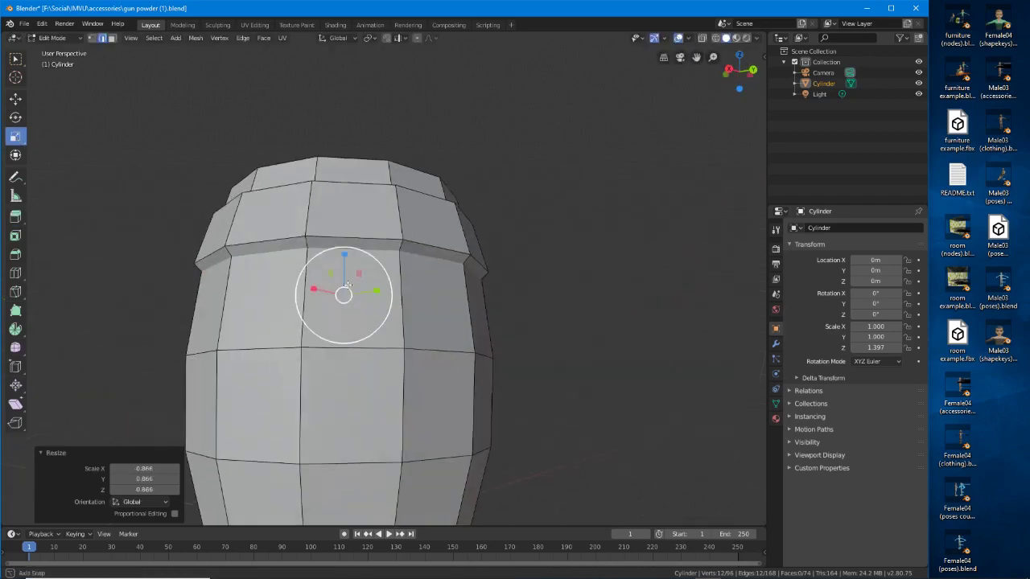
left_click(16, 98)
left_click_drag(344, 264, 345, 257)
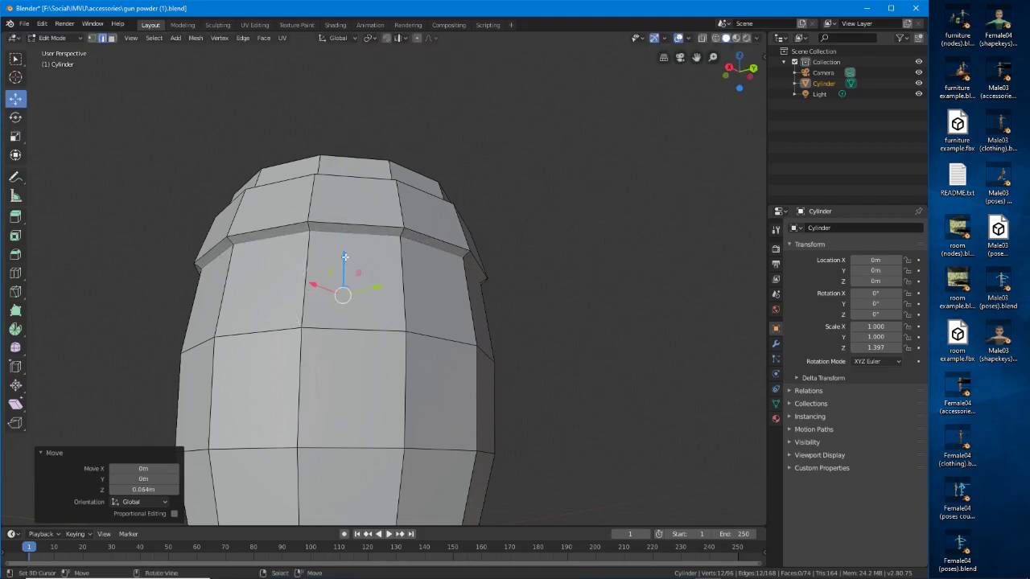
Switch to wireframe shading and scale the band's inner lower edge loop up by about 1.147
key("alt+s")
left_click(512, 390)
left_click(713, 39)
middle_click_drag(382, 275, 362, 361)
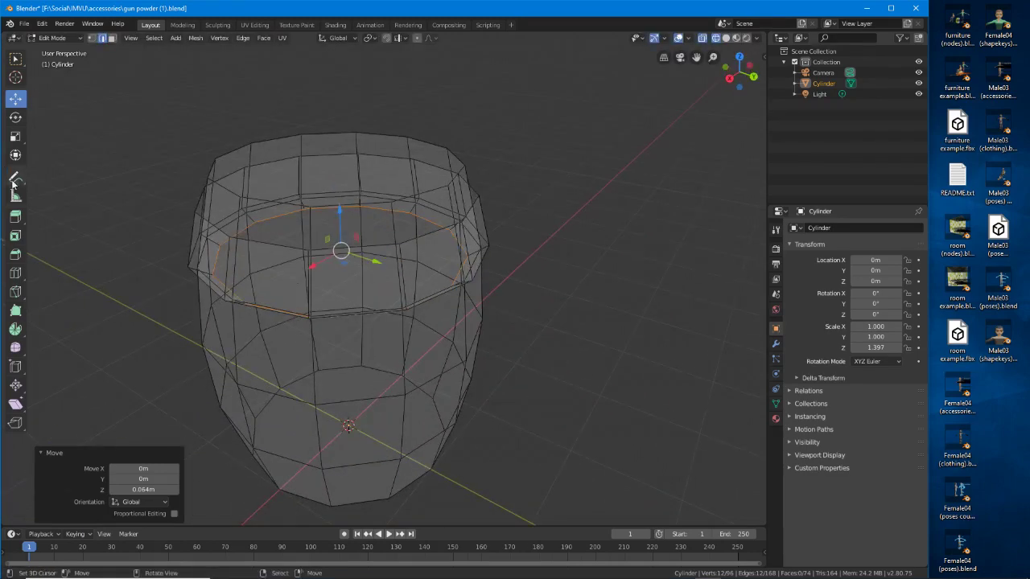
left_click(13, 138)
mouse_move(341, 290)
middle_mouse_down()
mouse_move(343, 308)
mouse_move(290, 308)
mouse_move(344, 245)
mouse_move(359, 287)
middle_mouse_up()
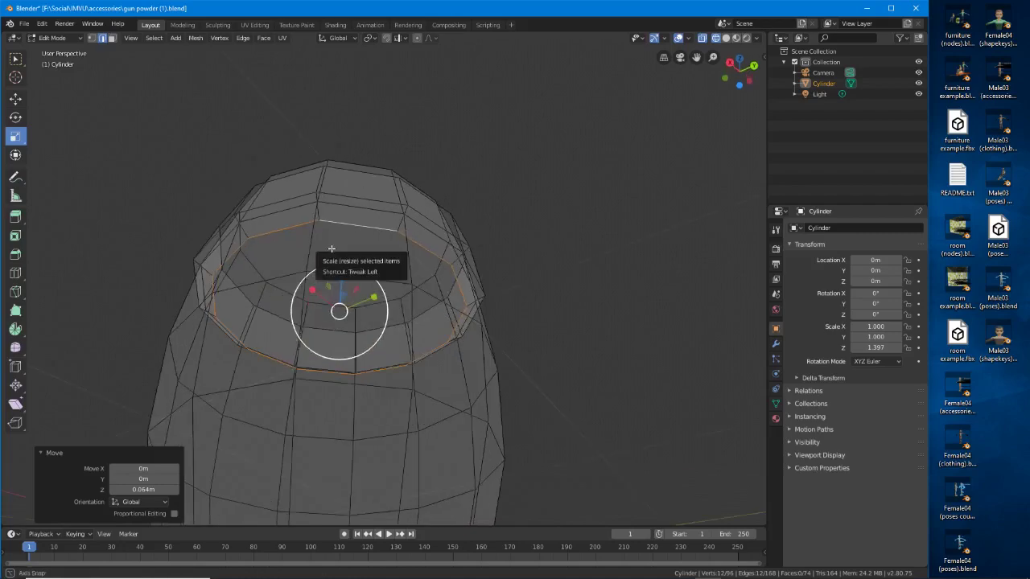
key("s")
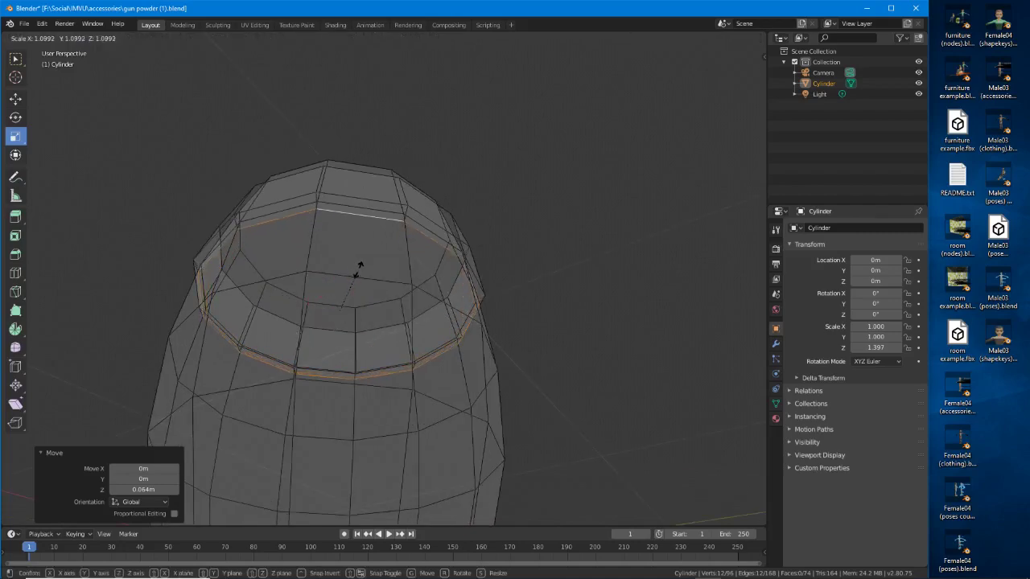
left_click(358, 270)
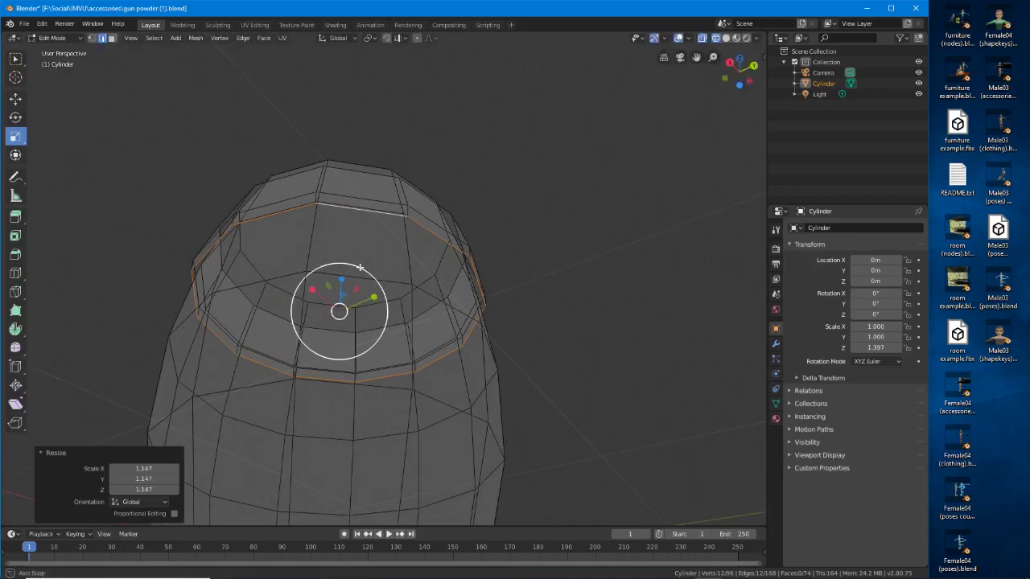
Scale the same lower edge loop down slightly, to about 0.956
middle_click_drag(358, 271, 267, 302)
key("s")
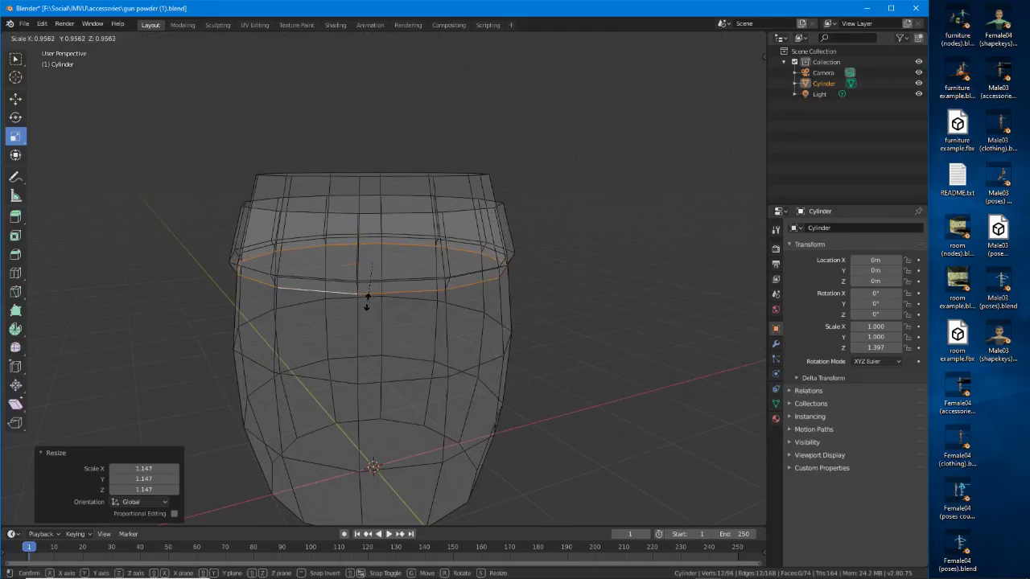
left_click(367, 299)
Return to solid shading and move the band's lower inner edge loop up about 0.043 m along Z
middle_click_drag(288, 279, 291, 263)
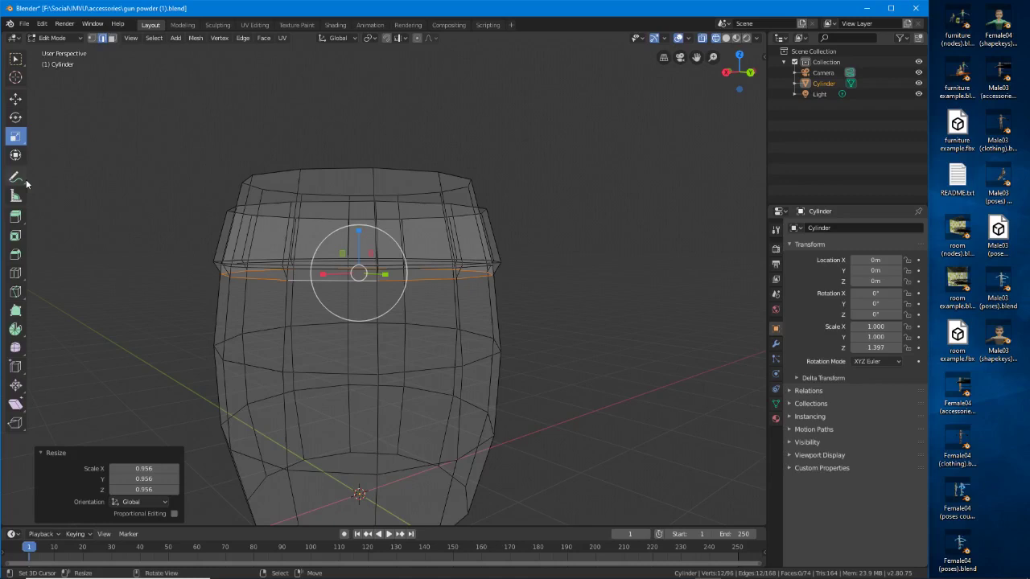
left_click(16, 99)
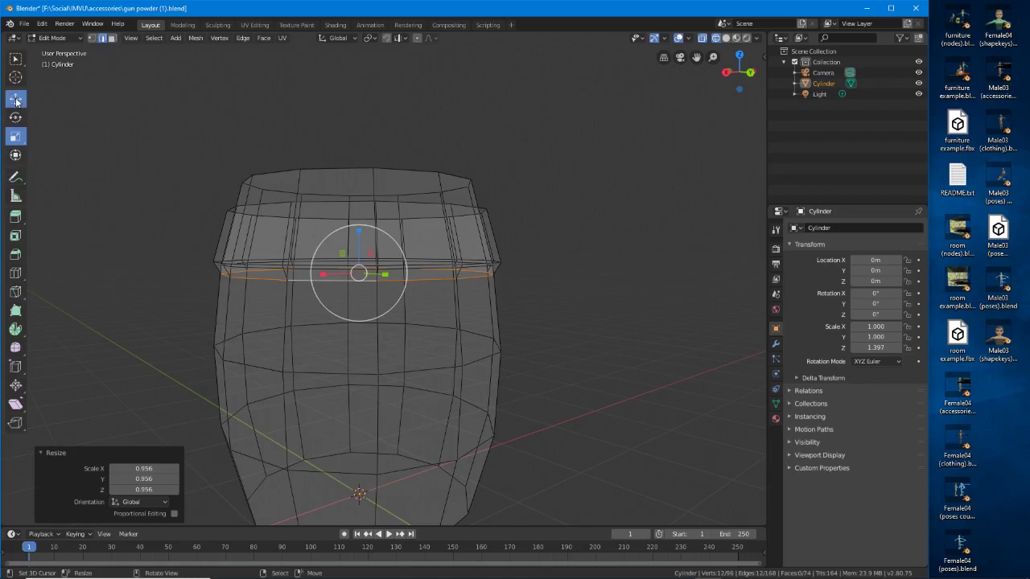
left_click(725, 38)
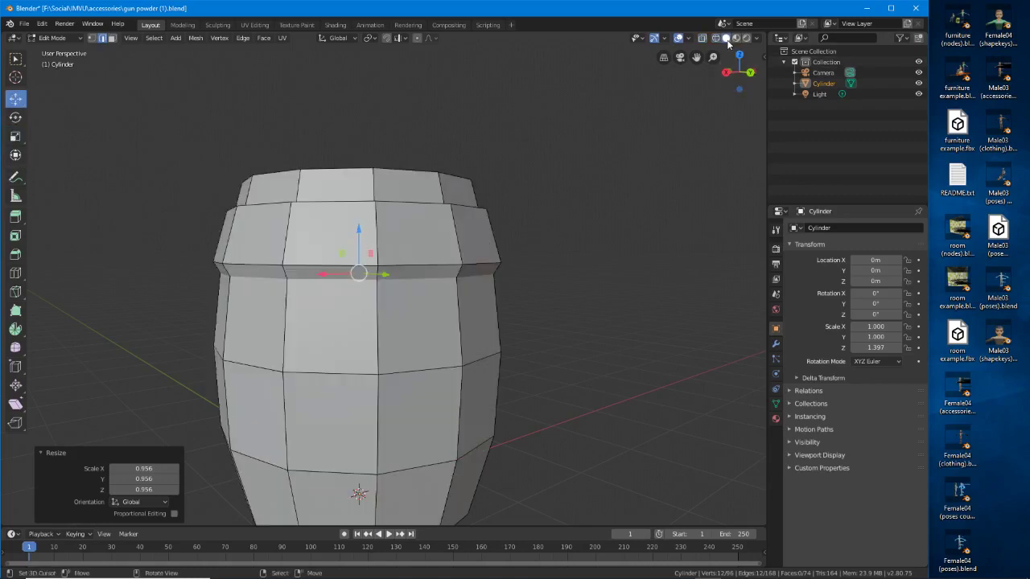
left_click_drag(358, 231, 357, 229)
middle_click_drag(359, 233, 375, 306)
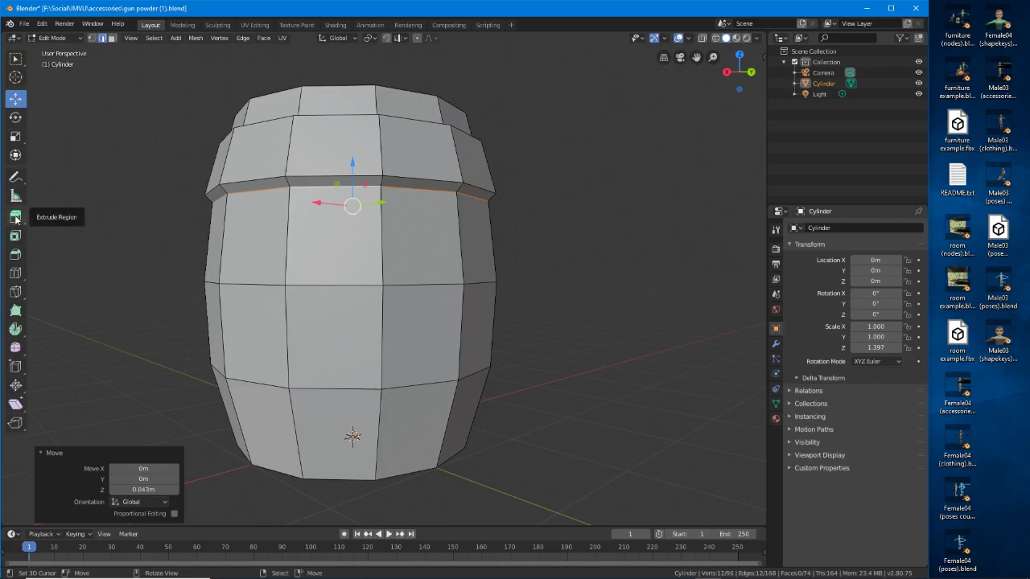
Add a single centred horizontal loop cut around the barrel's lowest row of faces
left_click(16, 273)
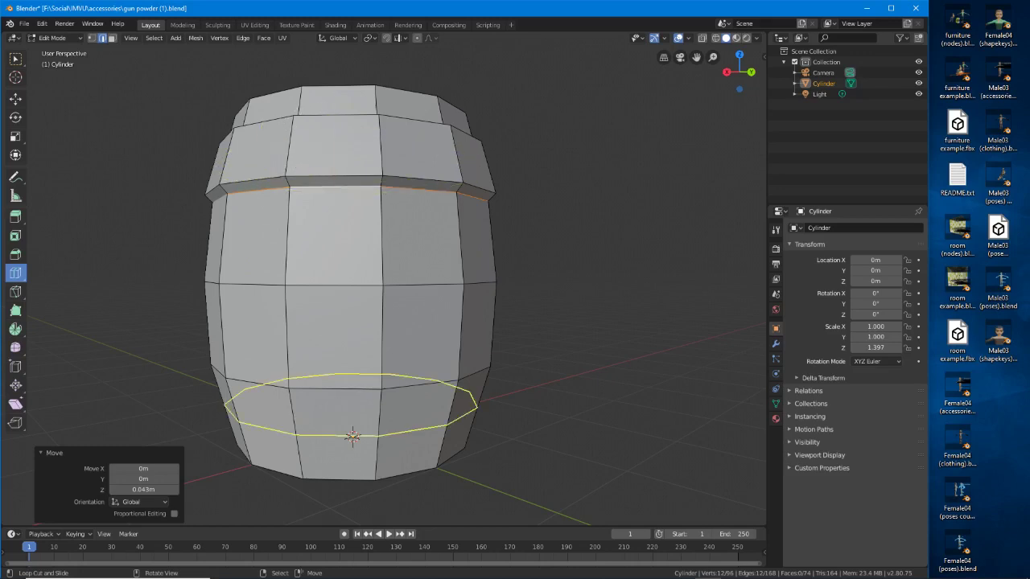
left_click(351, 436)
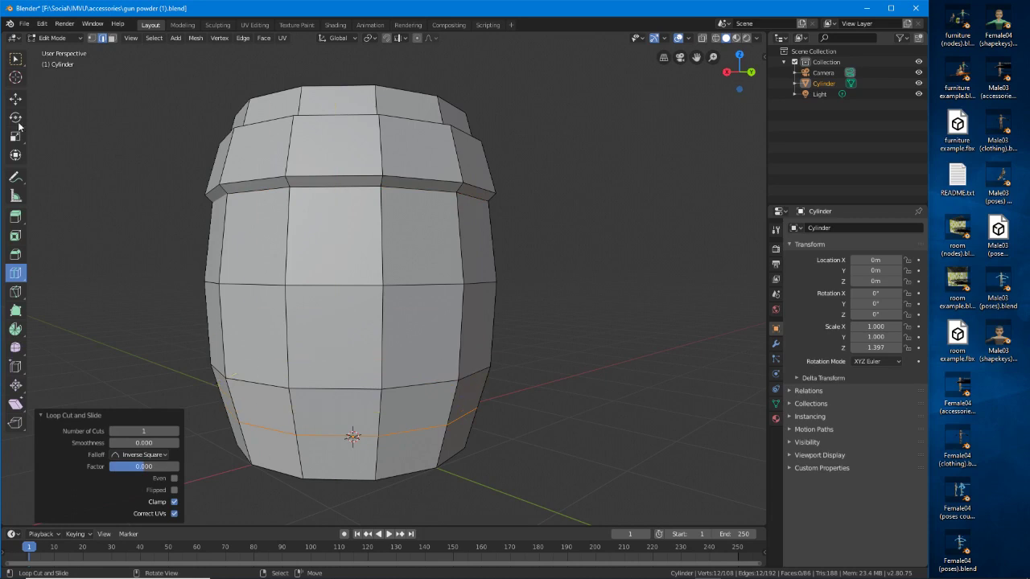
left_click(15, 98)
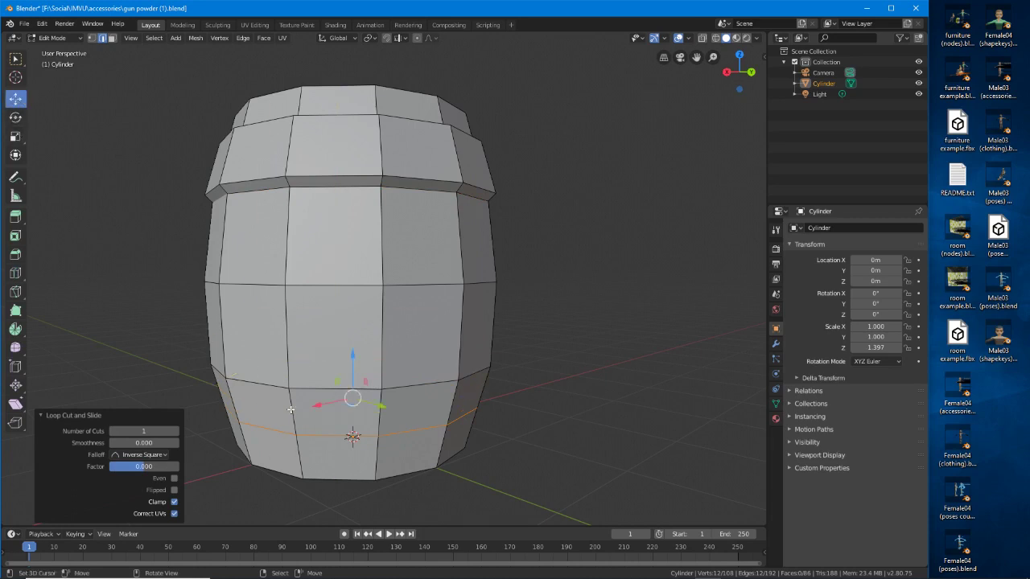
Clear the selection and, in face selection, loop-select the ring of faces just above the new lower cut
key("alt+a")
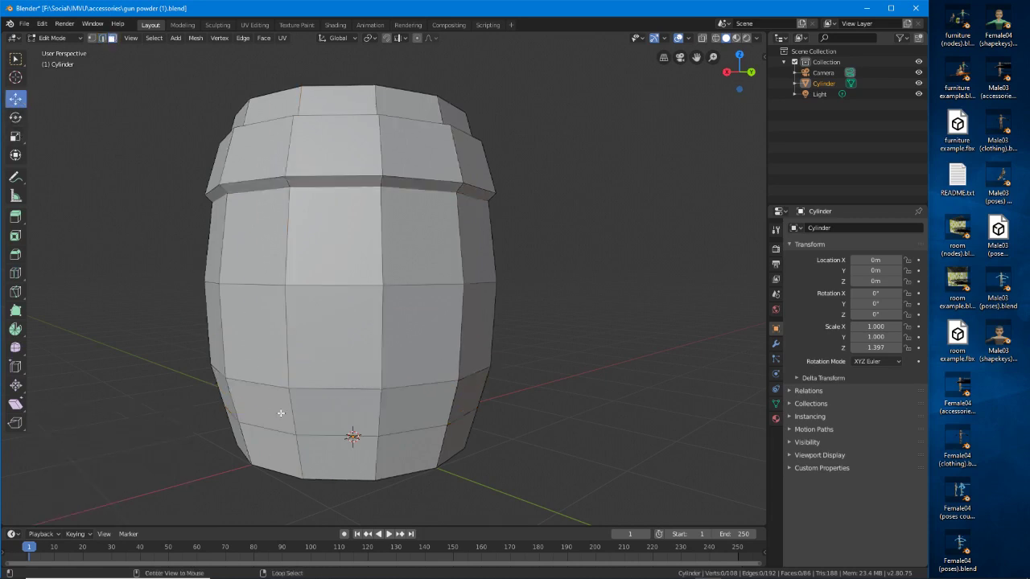
left_click(281, 413, "alt")
middle_click_drag(280, 413, 313, 424)
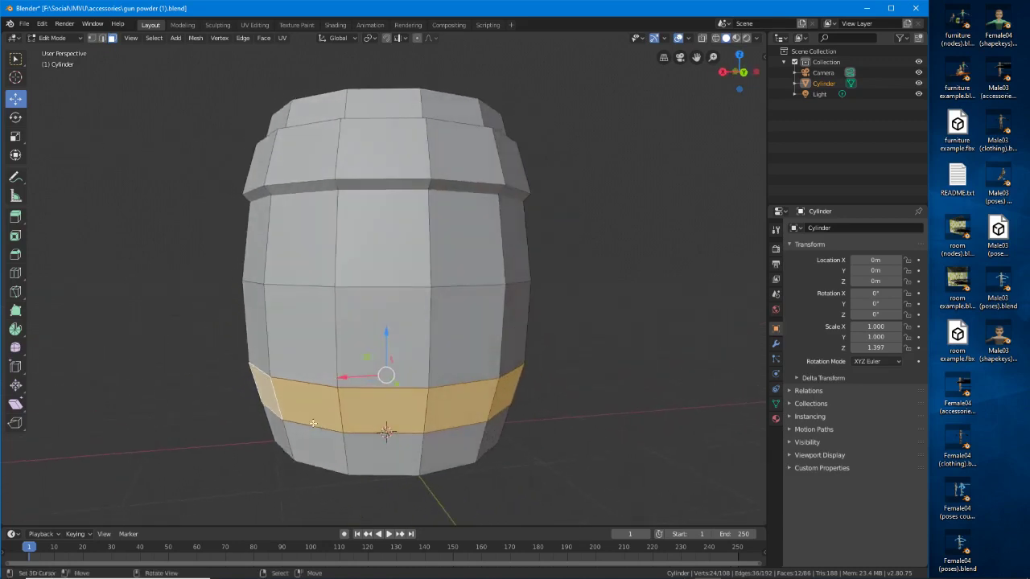
Undo the face-ring selection and the loop cut in the barrel's lowest row of faces
middle_click_drag(478, 435, 451, 429)
key("ctrl+z")
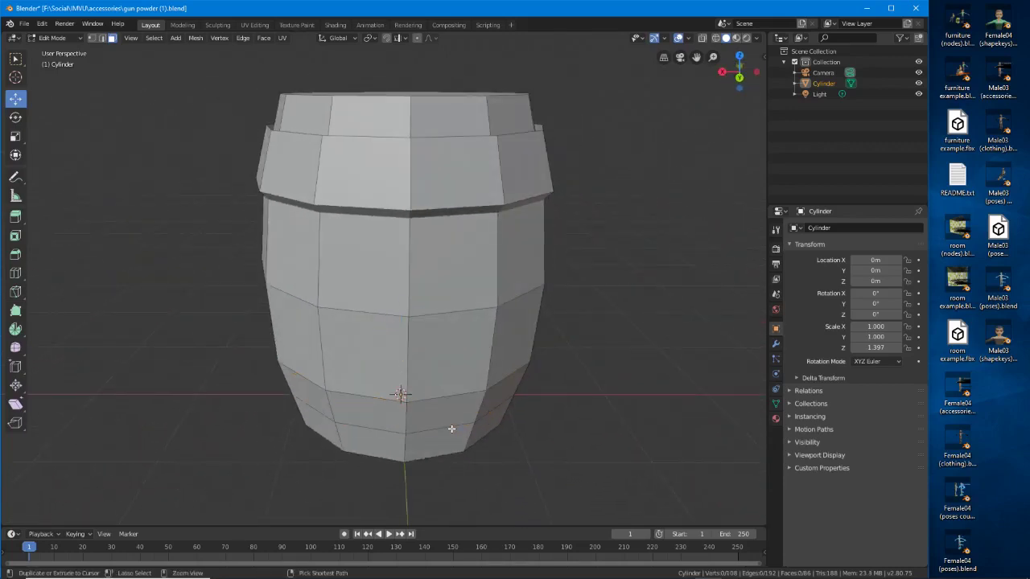
key("ctrl+z")
key("ctrl+z")
key("ctrl+z")
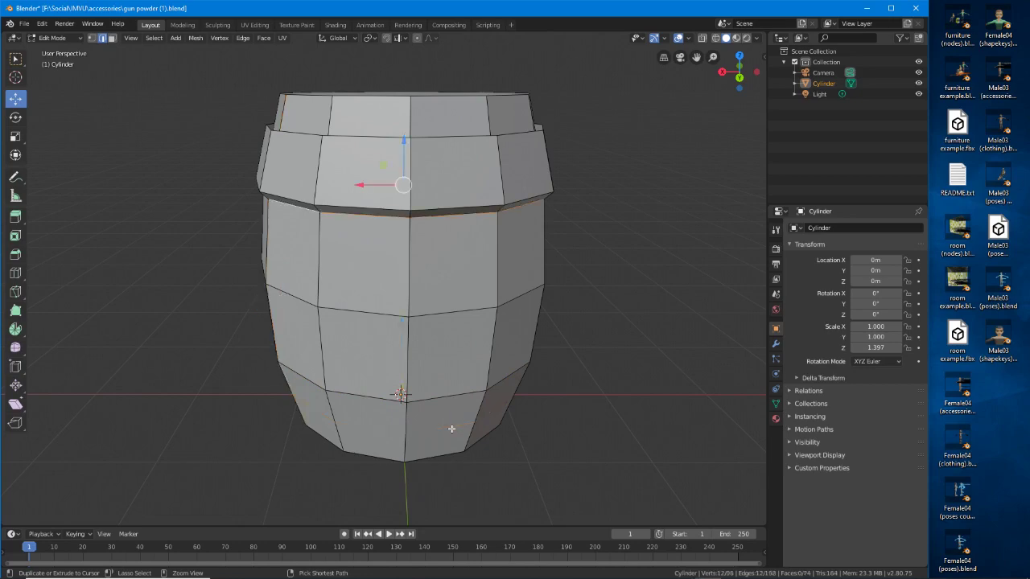
Extrude the raised band's upper edge loop about 0.136 m along Z and scale it inward to about 0.914
middle_click_drag(451, 429, 420, 329)
left_click(409, 287, "alt")
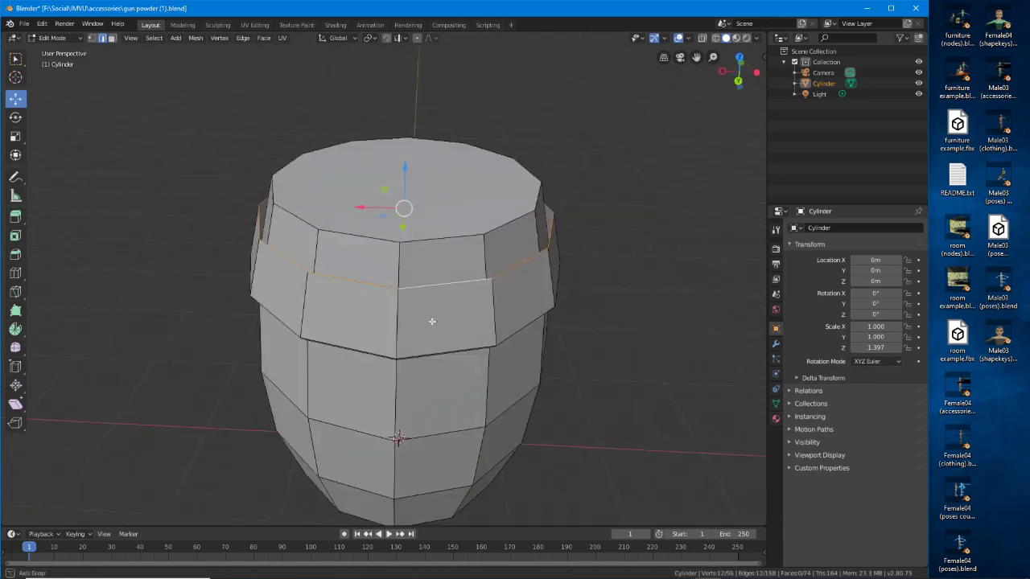
left_click(16, 216)
left_click_drag(405, 149, 405, 125)
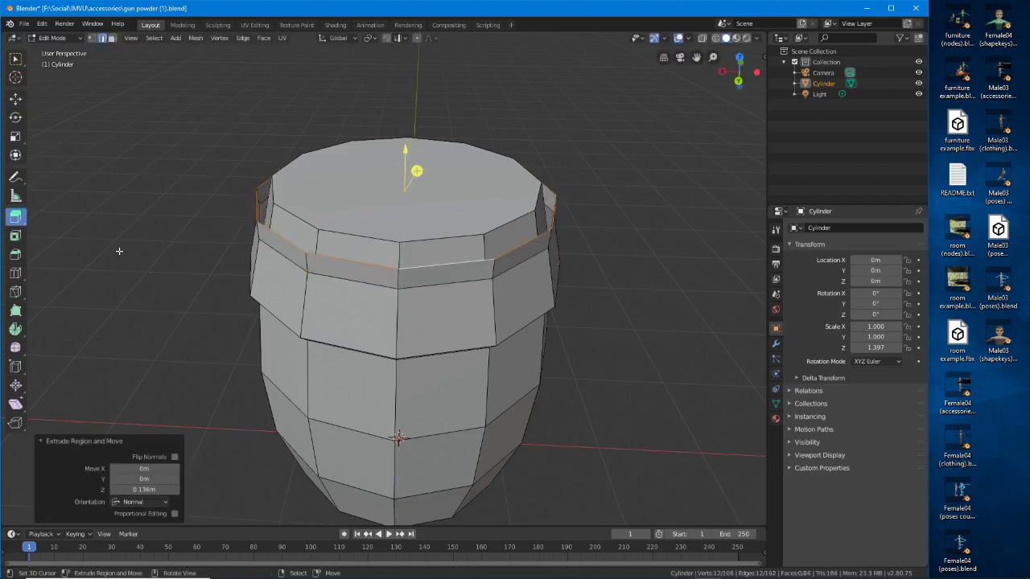
left_click(15, 136)
key("s")
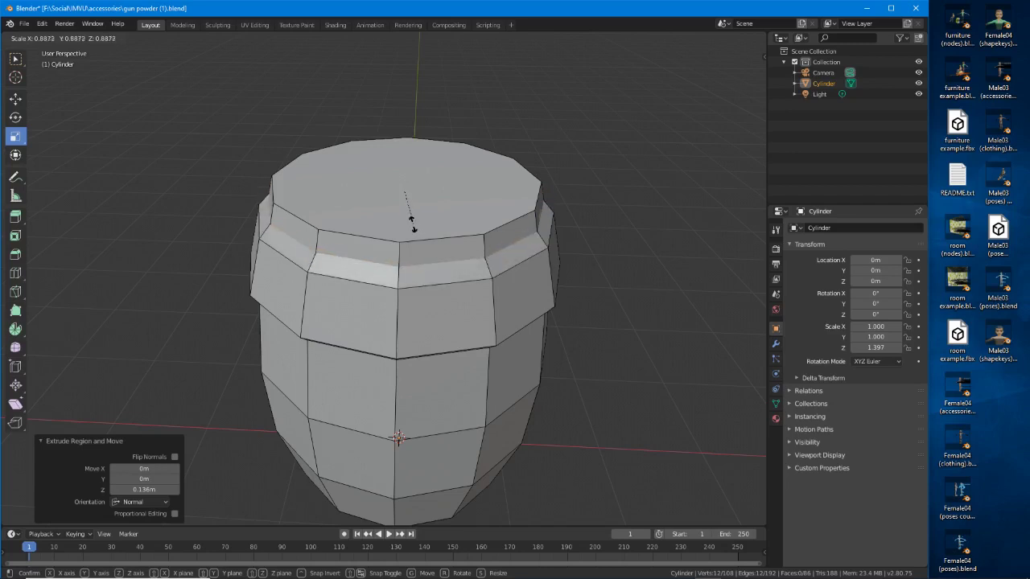
left_click(412, 225)
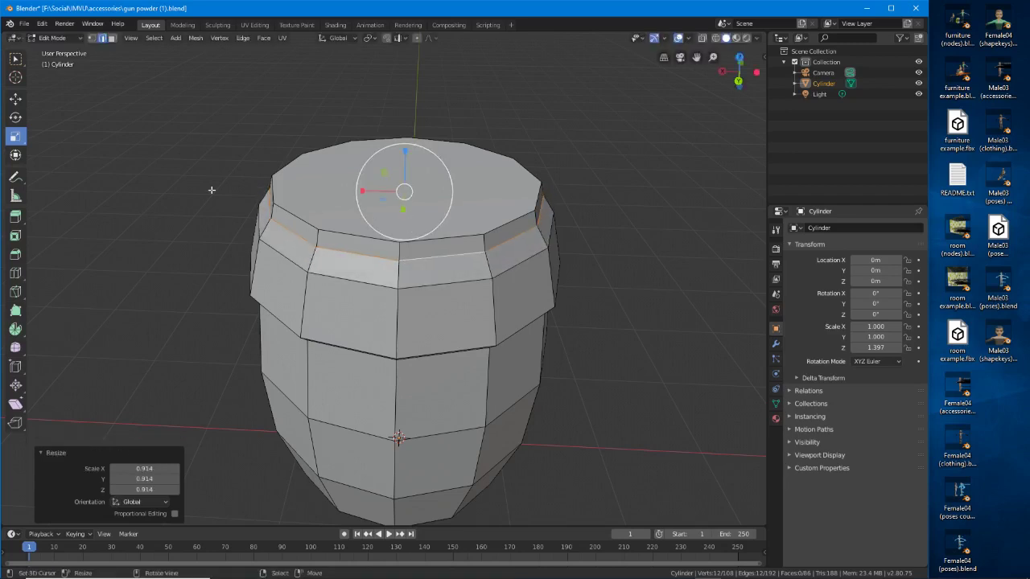
Lower the band's new inner top edge loop about 0.074 m along Z, plus a slight further amount
left_click(15, 98)
left_click_drag(402, 149, 403, 159)
middle_click_drag(430, 276, 414, 189)
scroll(391, 314, "down", 3)
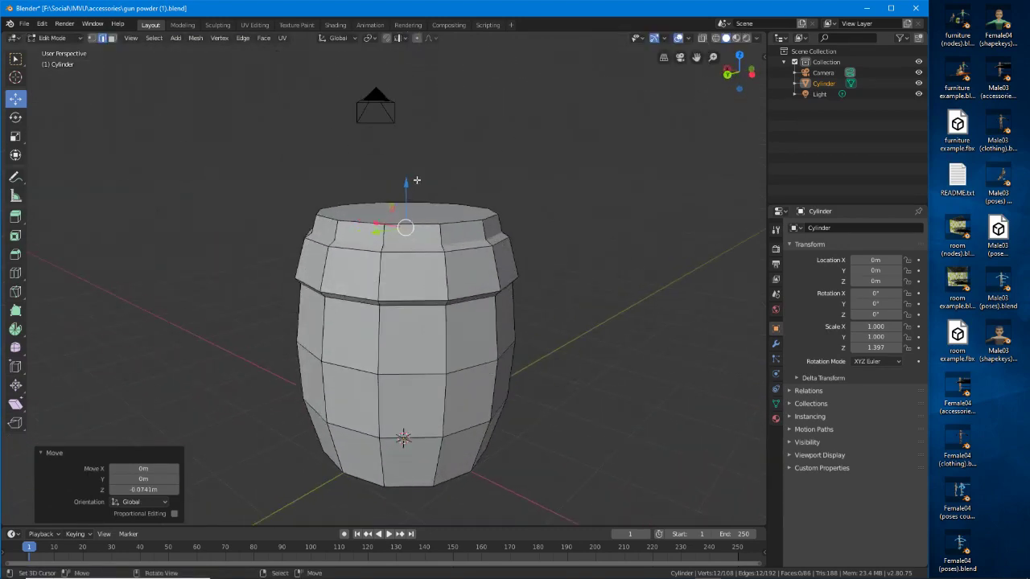
left_click_drag(408, 184, 406, 187)
middle_click_drag(406, 186, 423, 278)
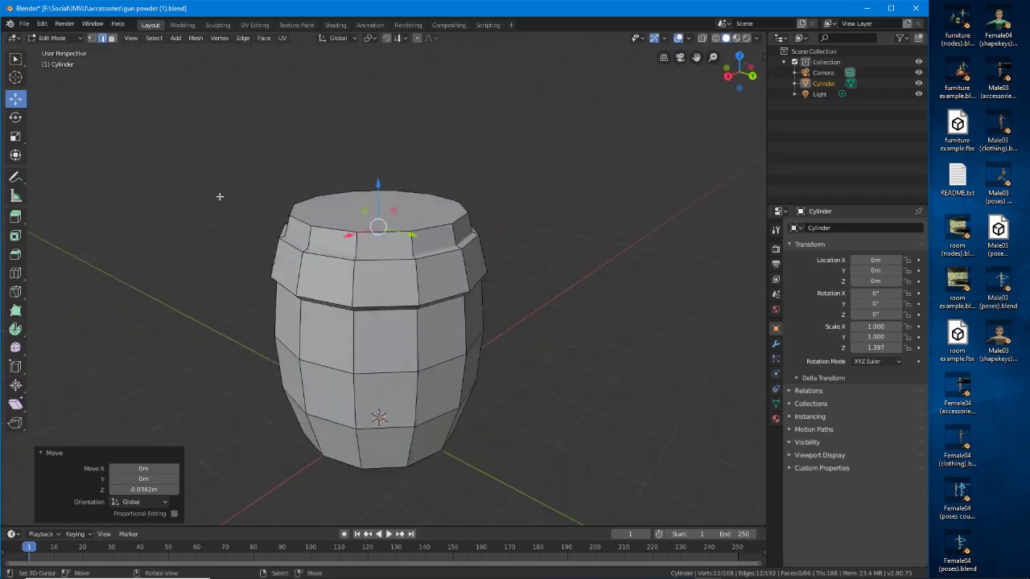
In face selection, loop-select the upper band's outer, top and bottom face rings and duplicate them in place
left_click(112, 38)
scroll(387, 242, "up", 3)
middle_click_drag(387, 241, 437, 249)
left_click(437, 276, "alt")
left_click(432, 216, "alt+shift")
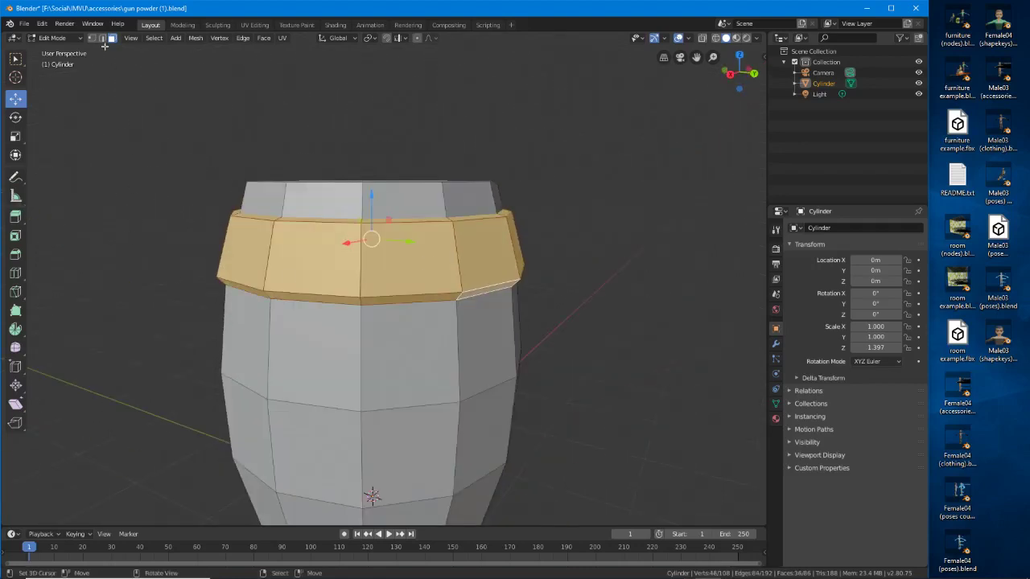
left_click(153, 38)
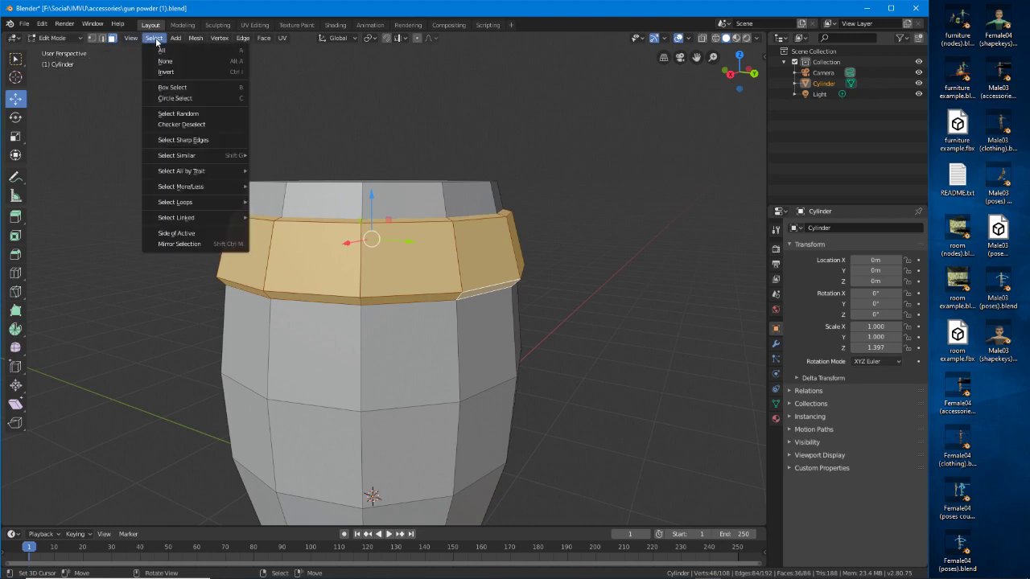
mouse_move(191, 40)
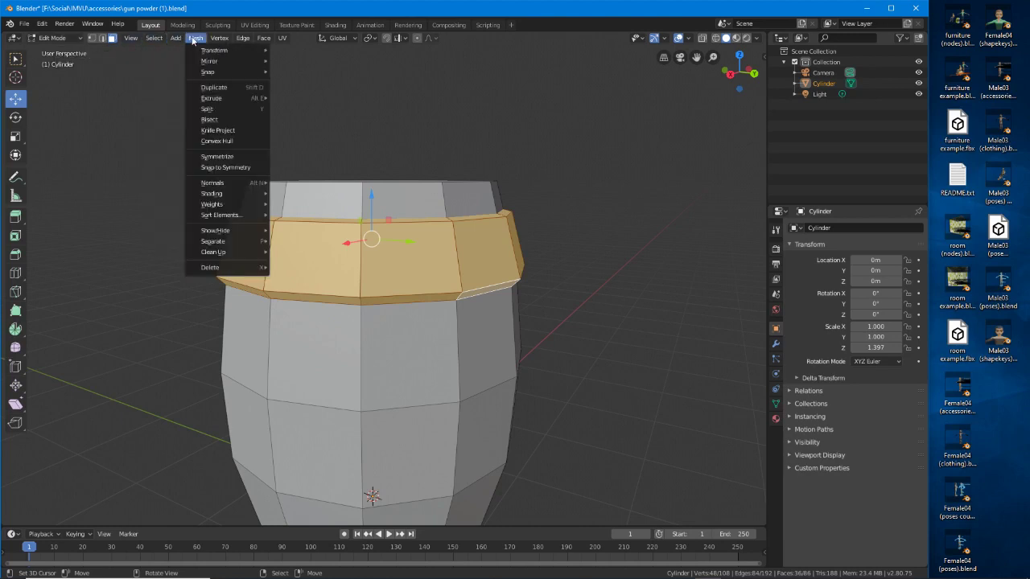
left_click(213, 87)
key("Escape")
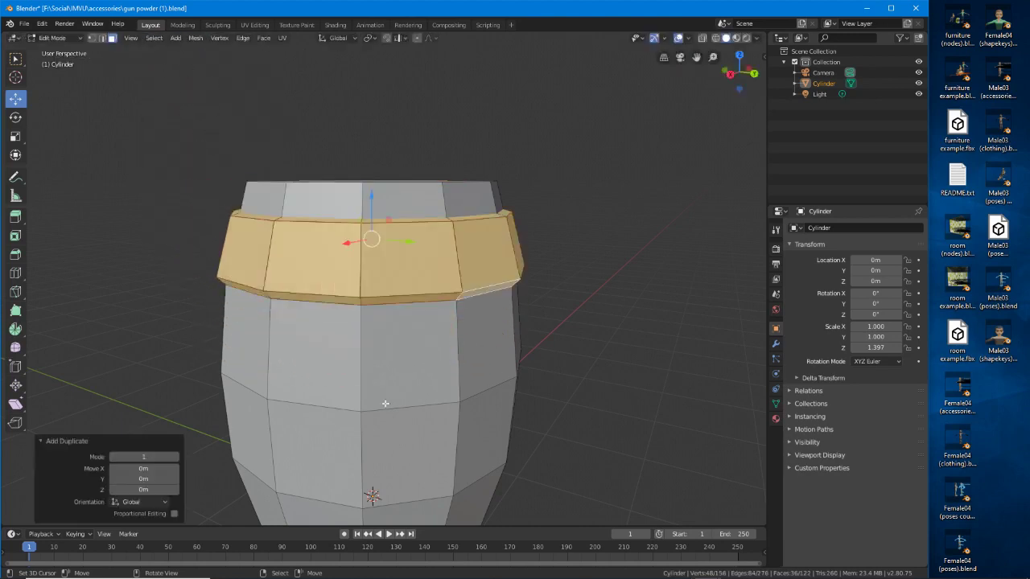
Mirror the duplicated band along the global Z axis
scroll(360, 308, "up", 2)
middle_click_drag(366, 366, 356, 326, "shift")
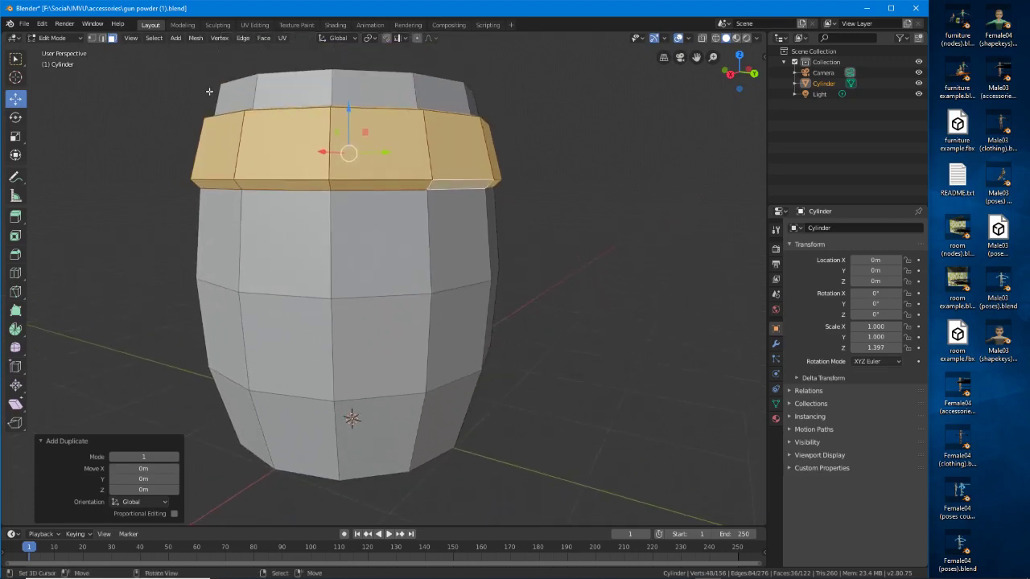
left_click(196, 39)
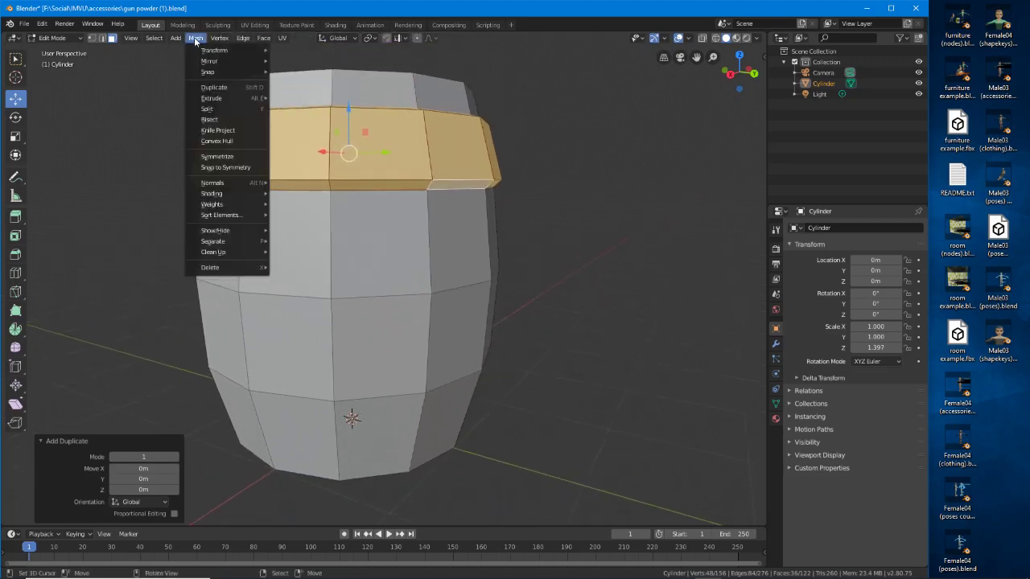
mouse_move(209, 64)
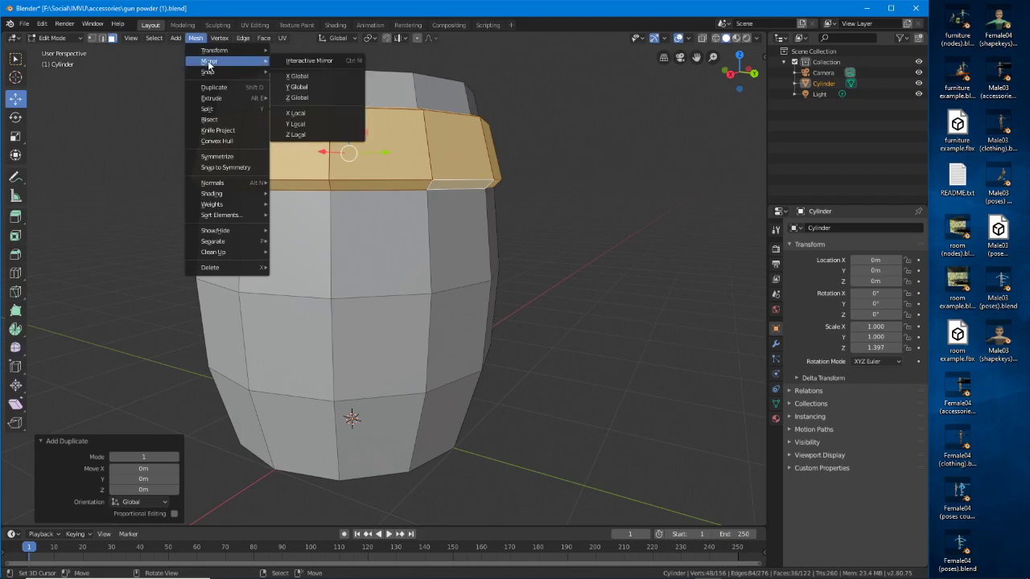
left_click(301, 100)
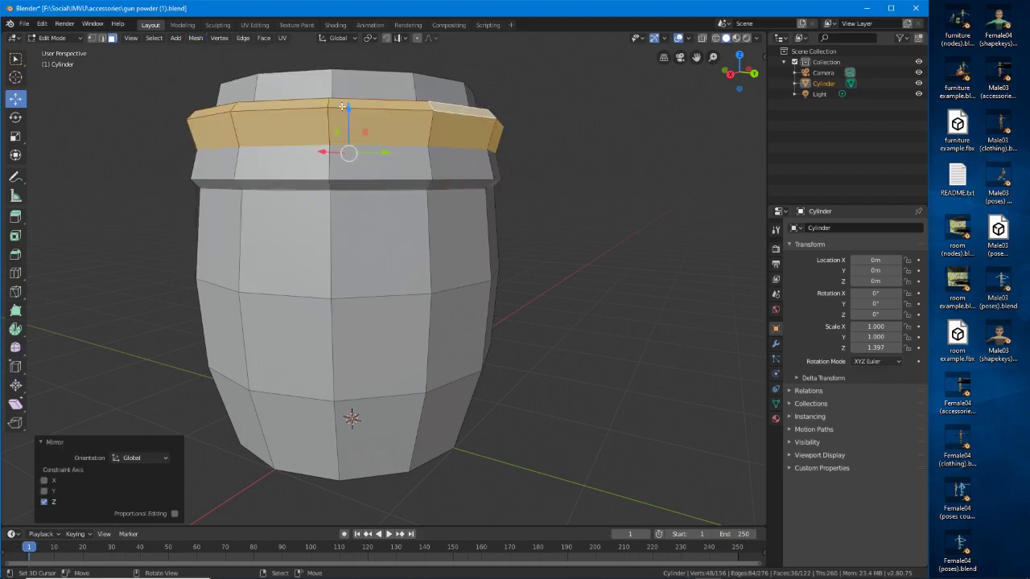
Move the mirrored band about 1.86 m down along Z to the lower part of the barrel
left_click_drag(342, 106, 360, 325)
scroll(363, 322, "down", 4)
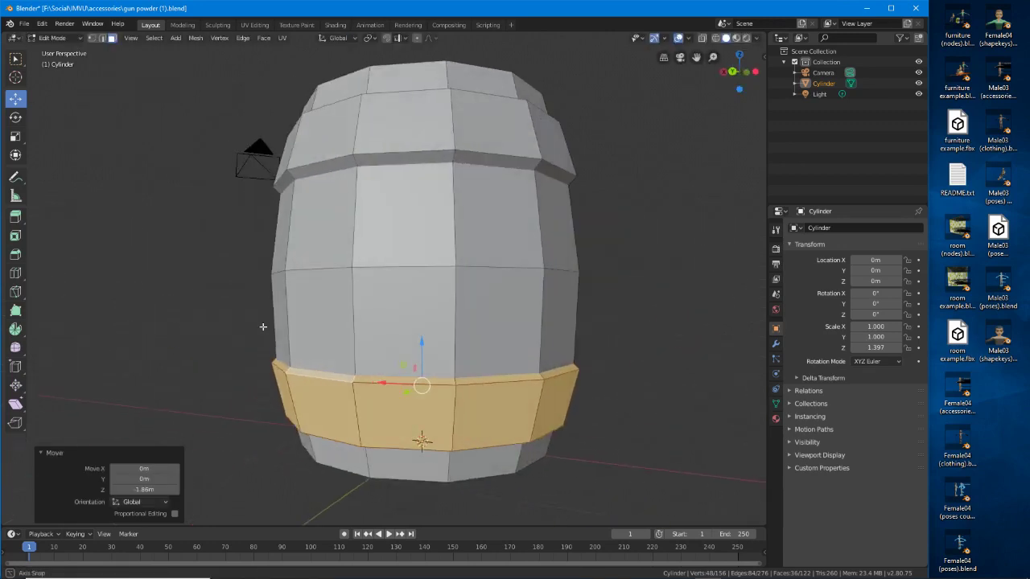
middle_click_drag(444, 336, 379, 300)
scroll(418, 327, "up", 3)
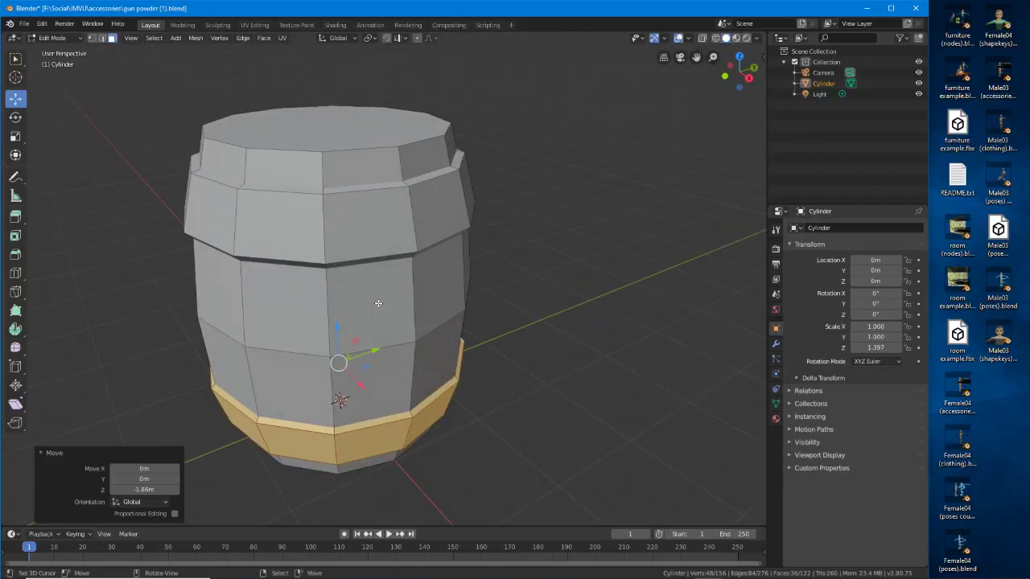
Inset the barrel's top face by about 0.09 m to form a narrow rim
middle_click_drag(366, 299, 301, 200)
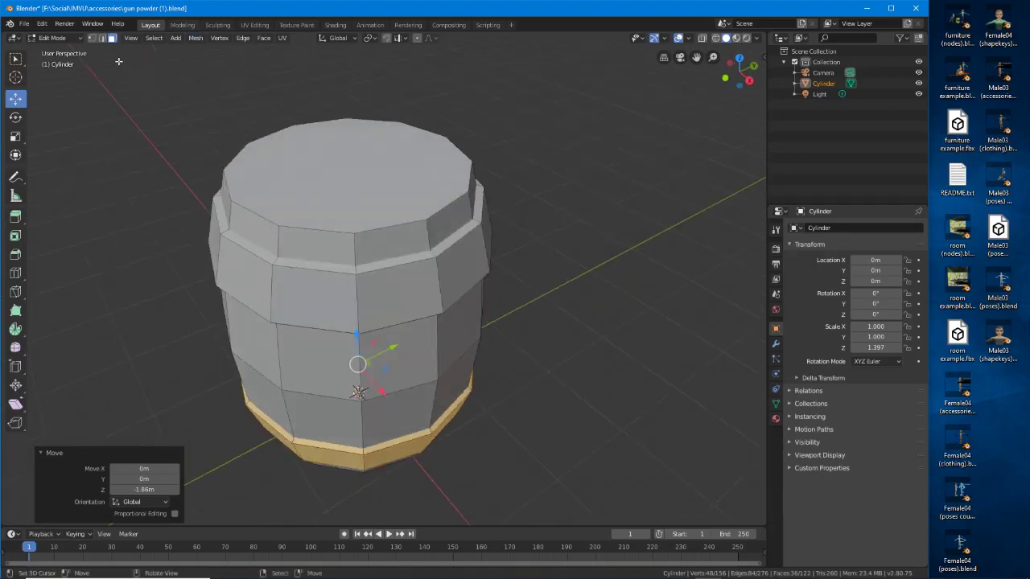
left_click(345, 162)
middle_click_drag(346, 162, 182, 268)
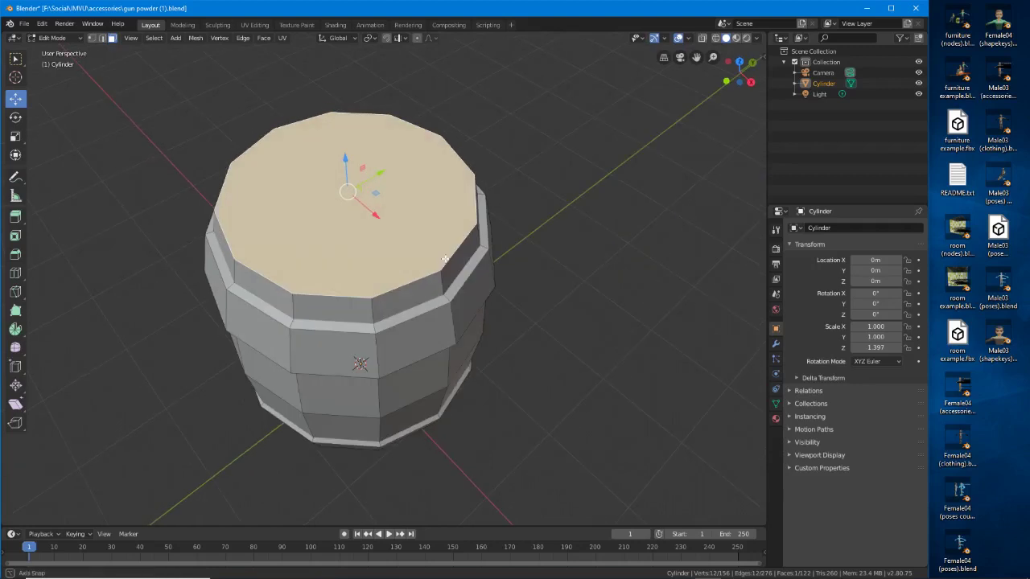
left_click(15, 237)
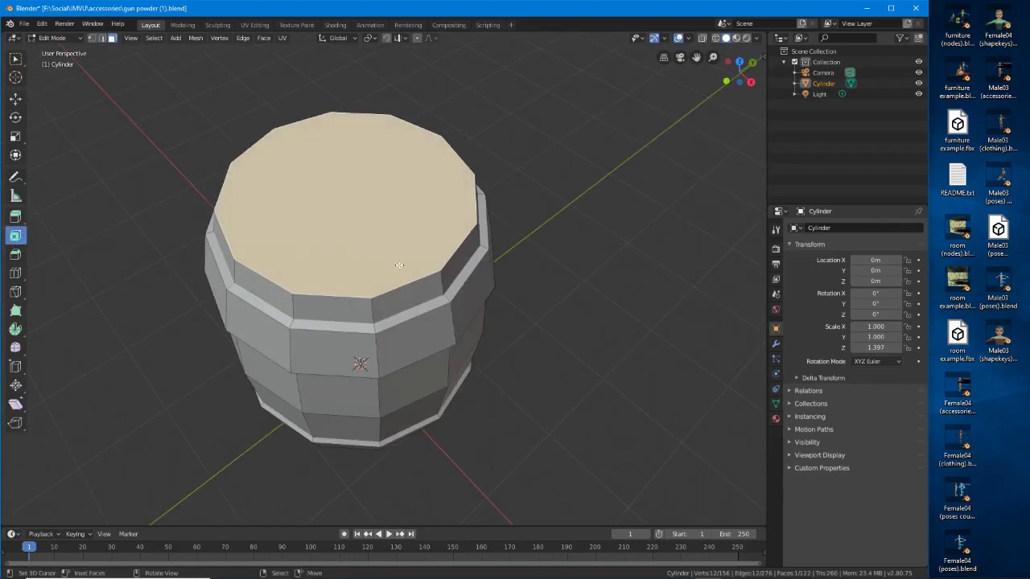
left_click_drag(399, 266, 391, 255)
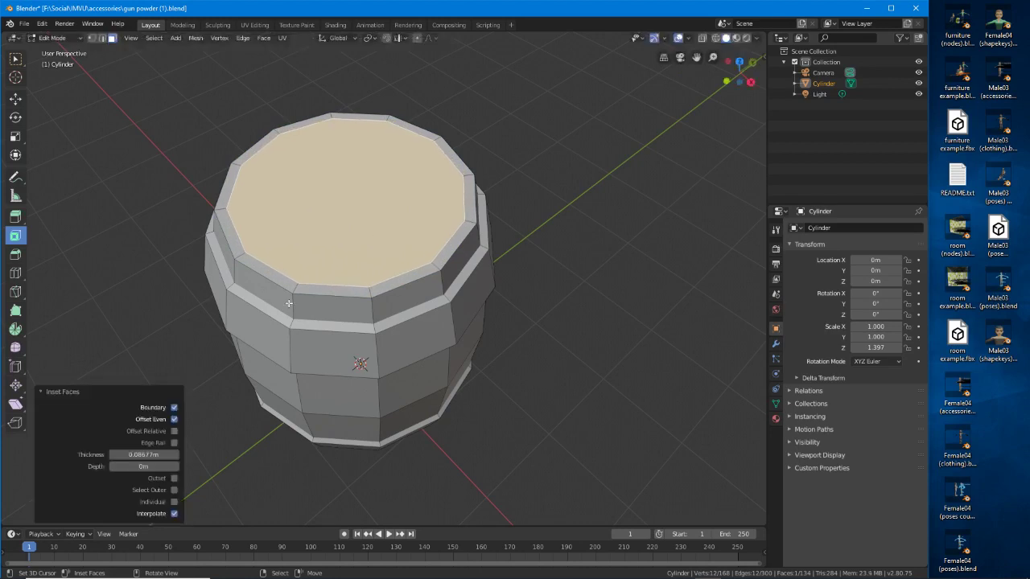
Extrude the inset top face about 0.117 m downward to recess the barrel's lid
middle_click_drag(241, 338, 222, 281)
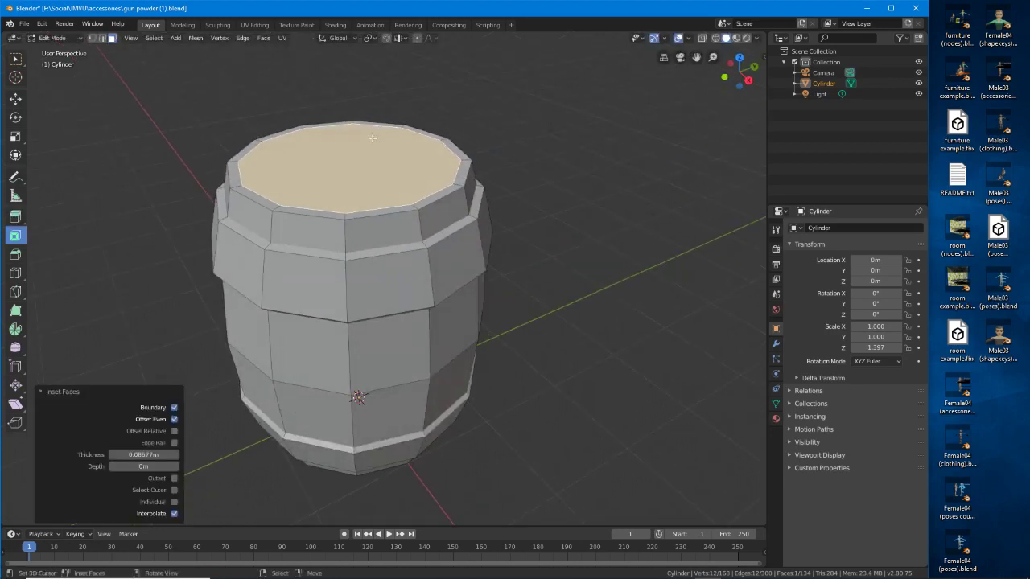
left_click(16, 216)
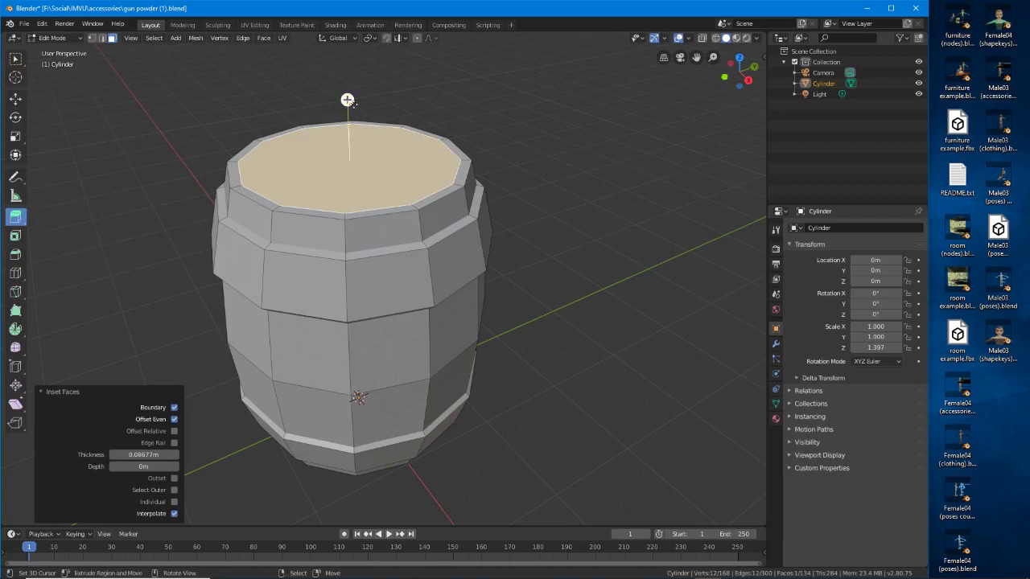
left_click_drag(346, 100, 349, 115)
middle_click_drag(454, 306, 390, 350)
middle_click_drag(410, 395, 385, 322)
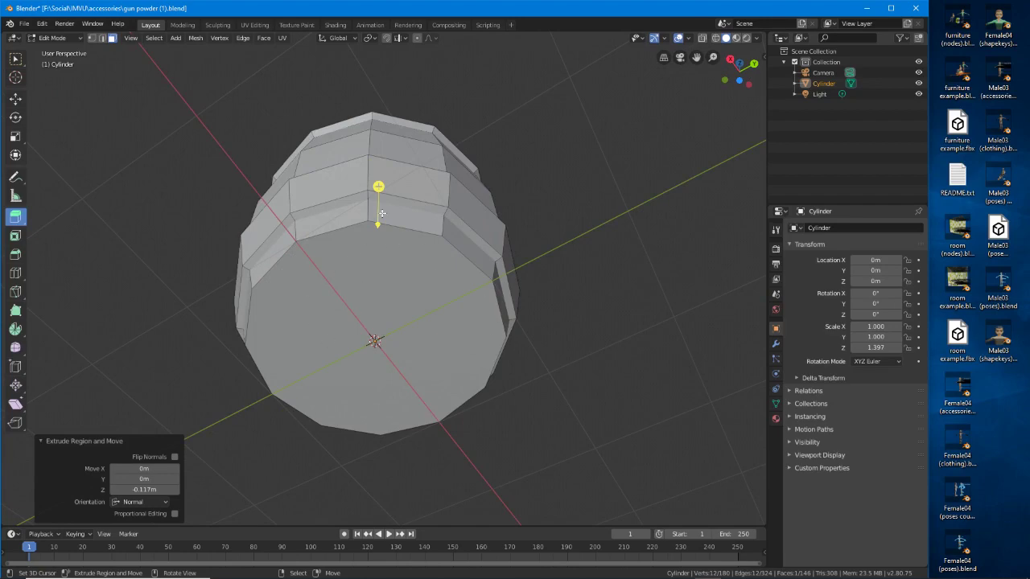
middle_click_drag(382, 213, 448, 301)
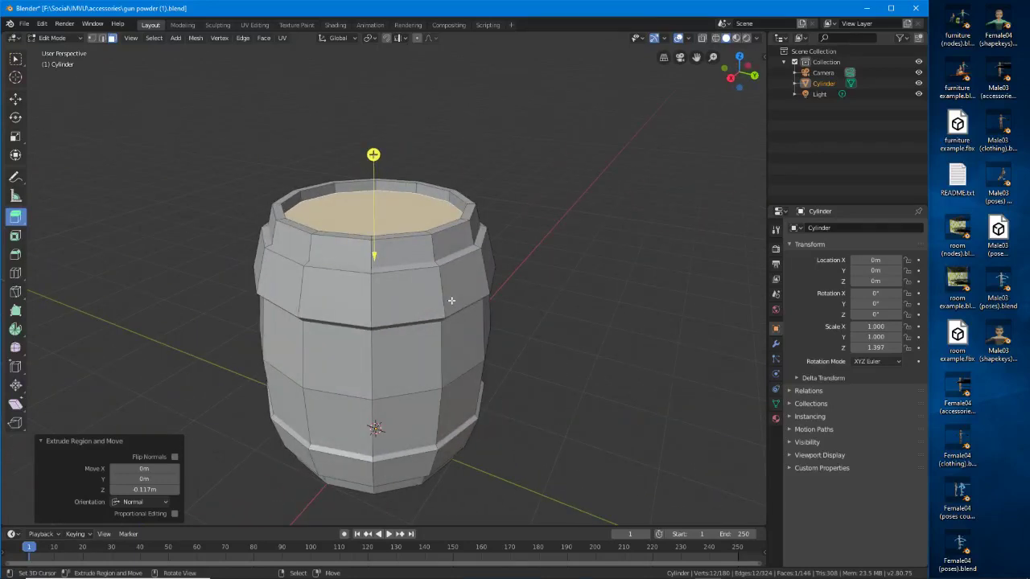
Return to Object Mode and save the project as gun powder (2).blend in the accessories folder
left_click(54, 38)
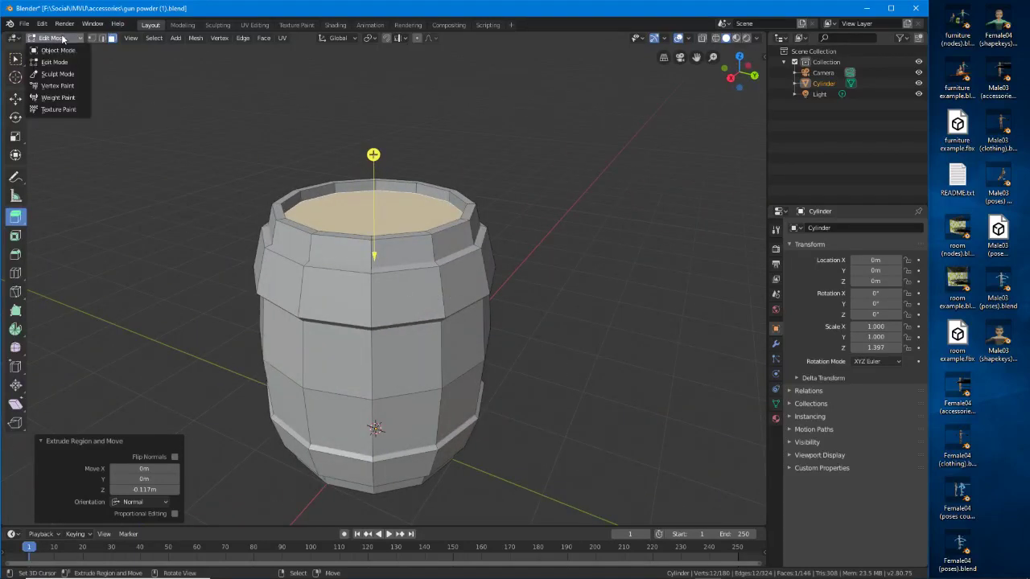
left_click(61, 50)
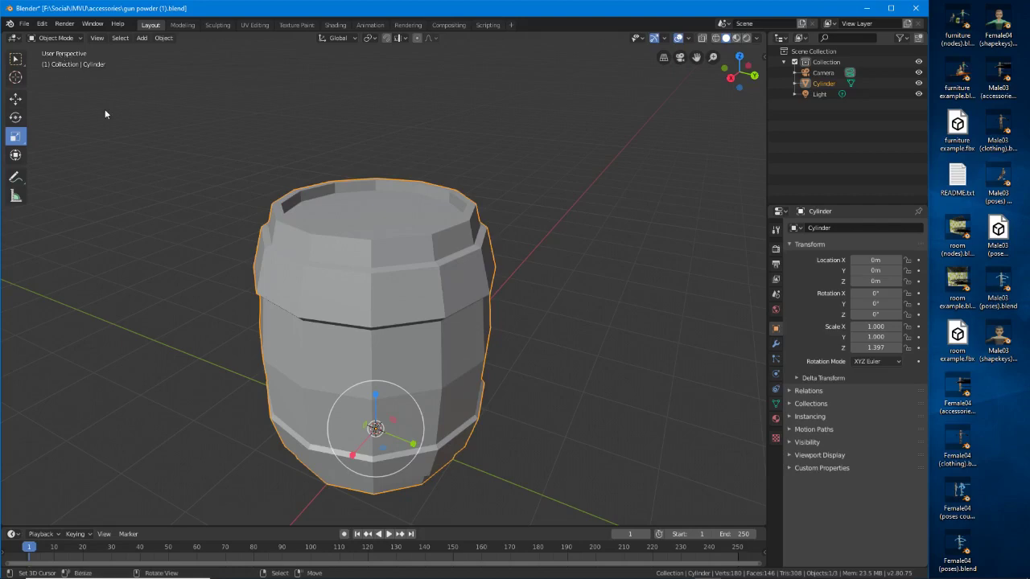
left_click(24, 23)
left_click(44, 102)
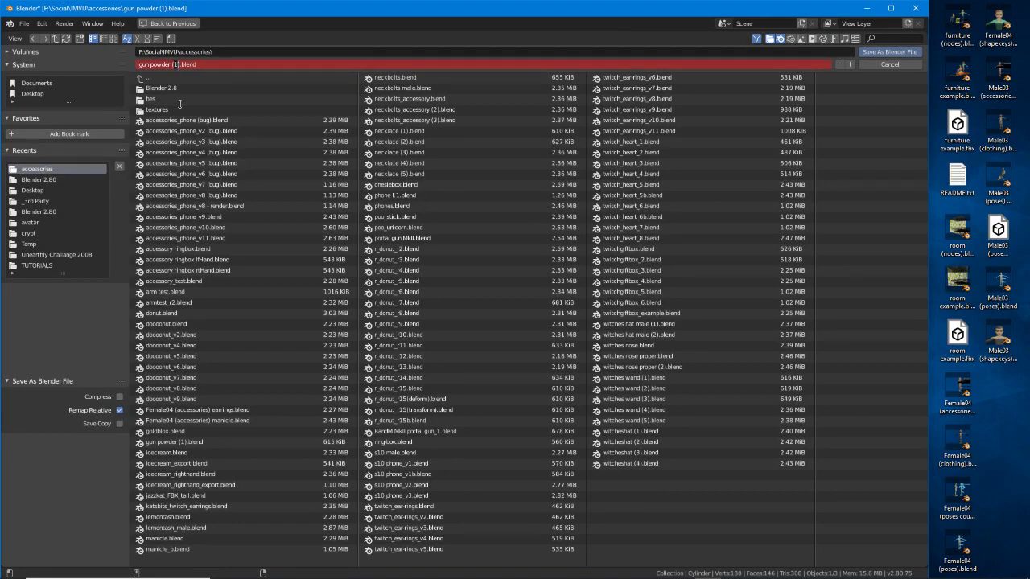
key("Return")
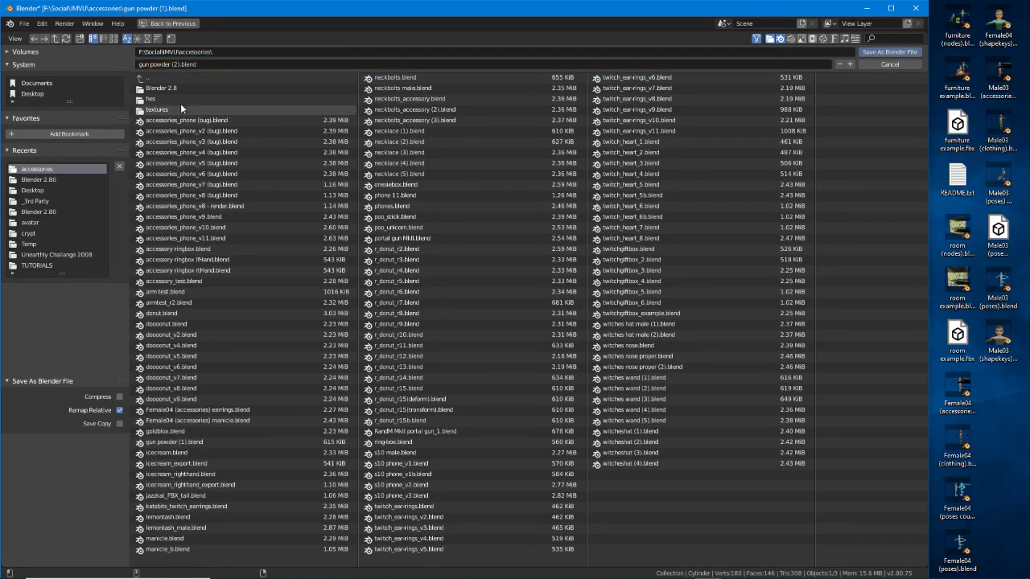
left_click(892, 52)
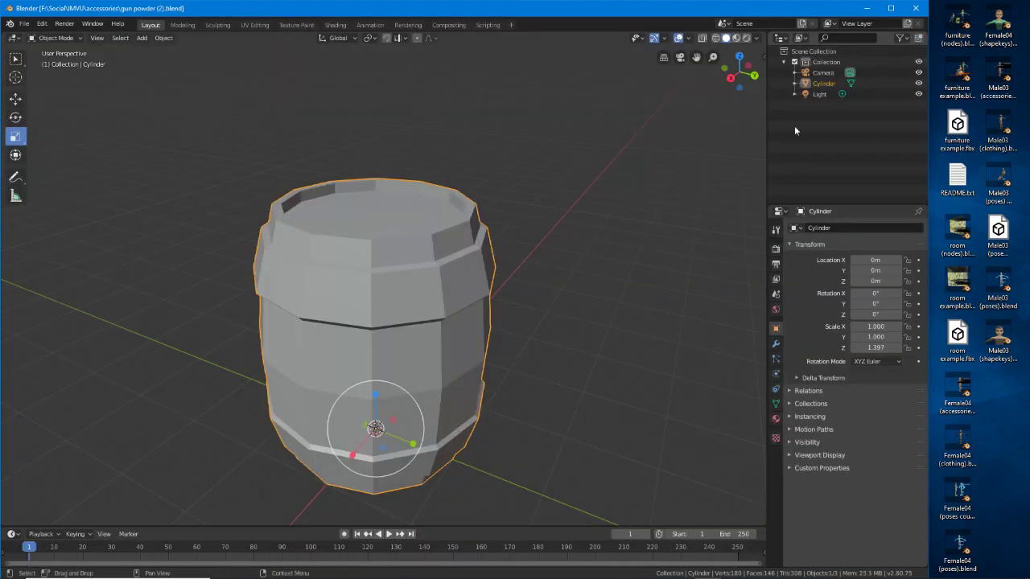
Apply smooth shading to the whole barrel and check it from another angle
middle_click_drag(491, 372, 264, 216)
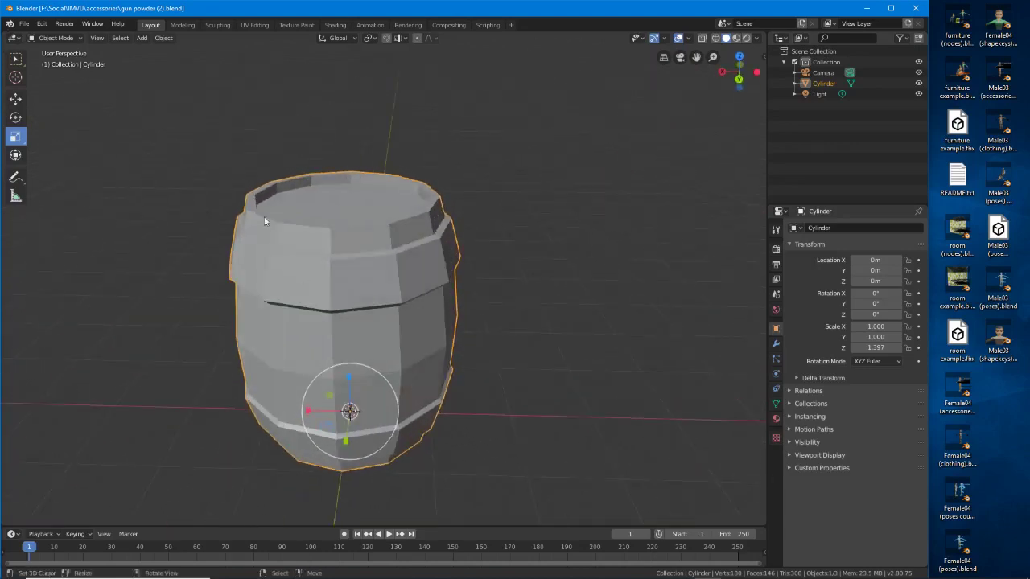
left_click(165, 38)
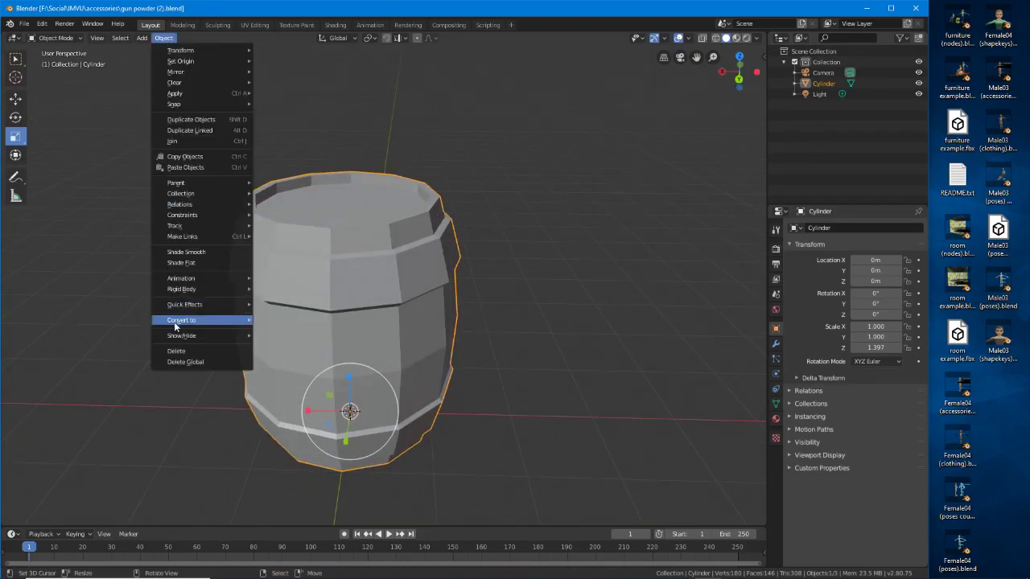
left_click(196, 252)
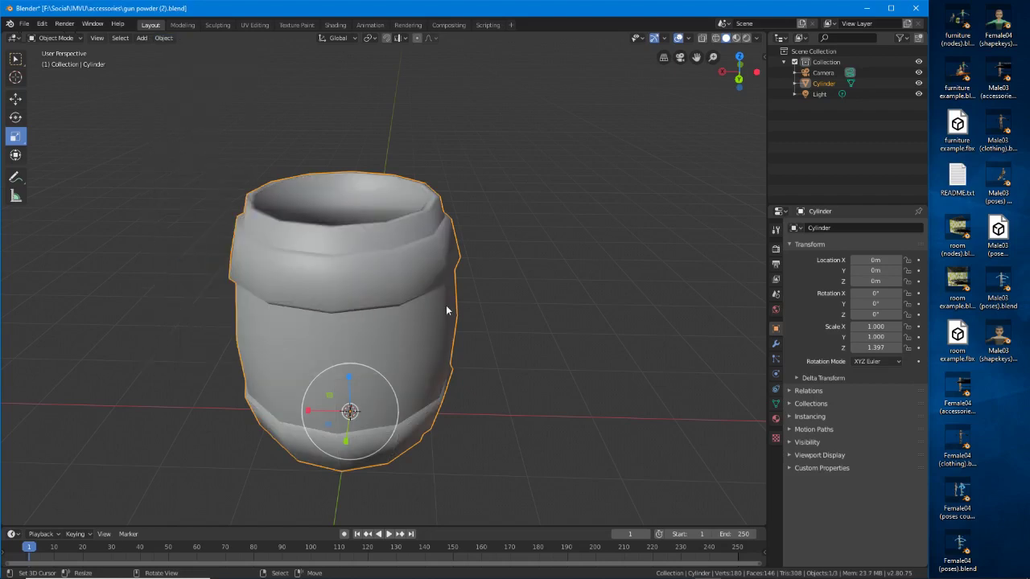
middle_click_drag(445, 305, 350, 278)
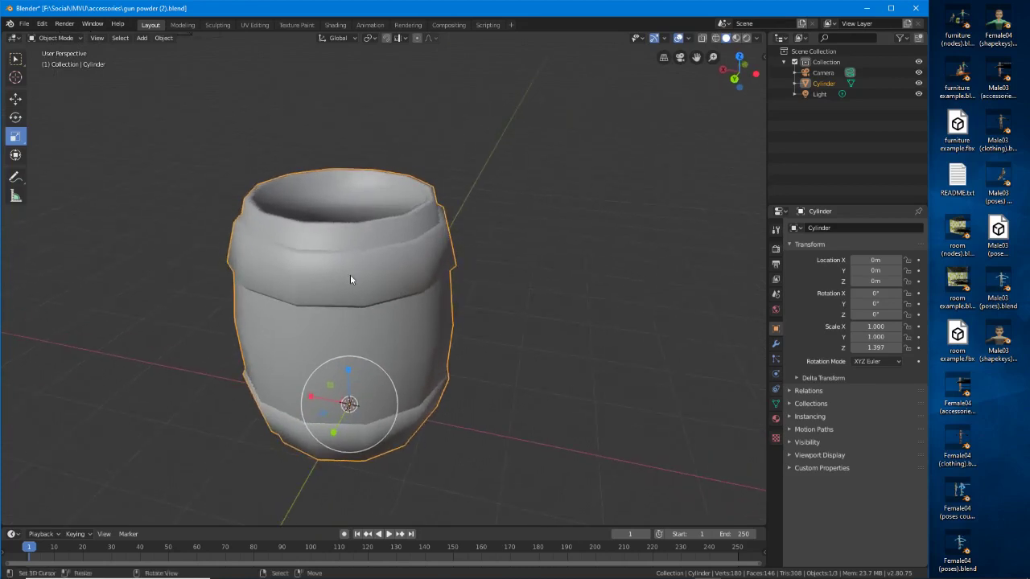
Enter Edit Mode on the barrel and switch from the Extrude Region tool to the Move tool
middle_click_drag(349, 297, 352, 312)
left_click(64, 38)
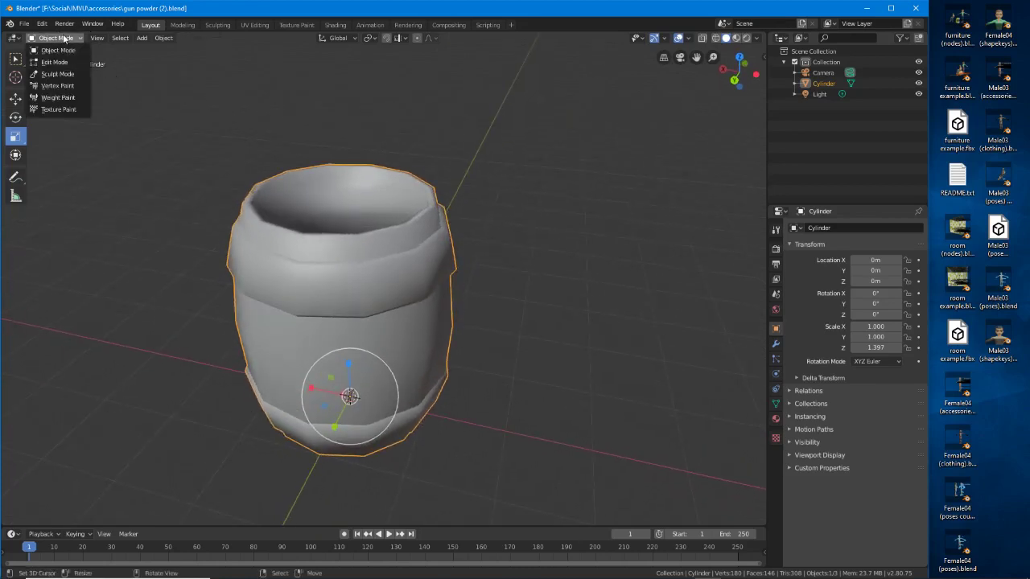
left_click(64, 62)
middle_click_drag(374, 269, 427, 288)
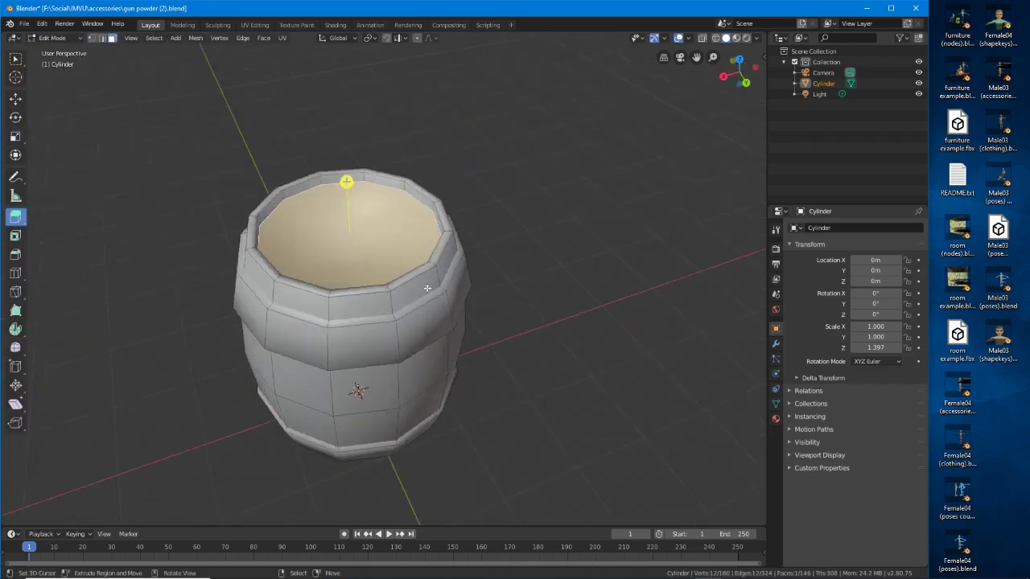
left_click(16, 99)
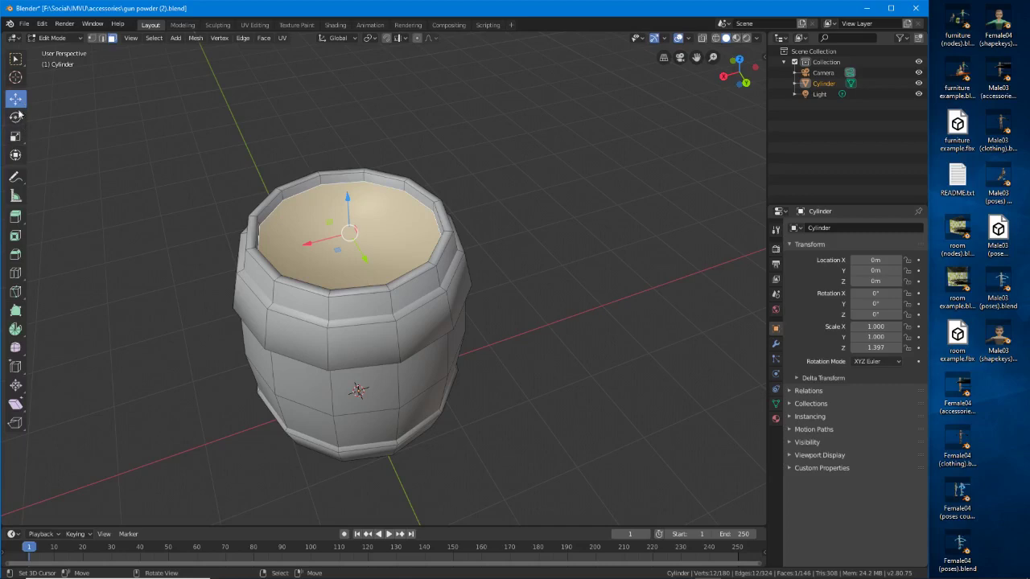
left_click(16, 219)
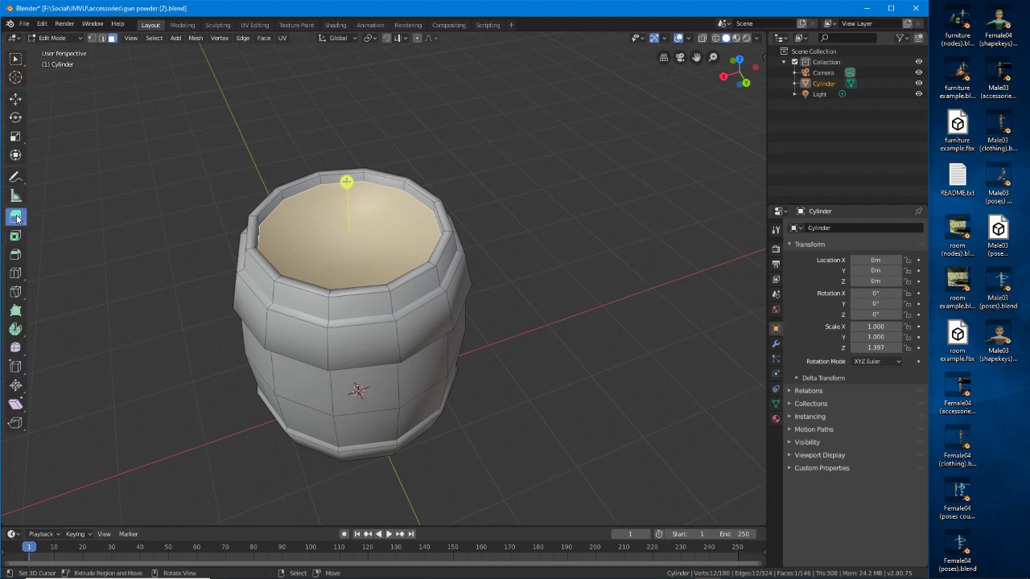
left_click(17, 98)
left_click(16, 218)
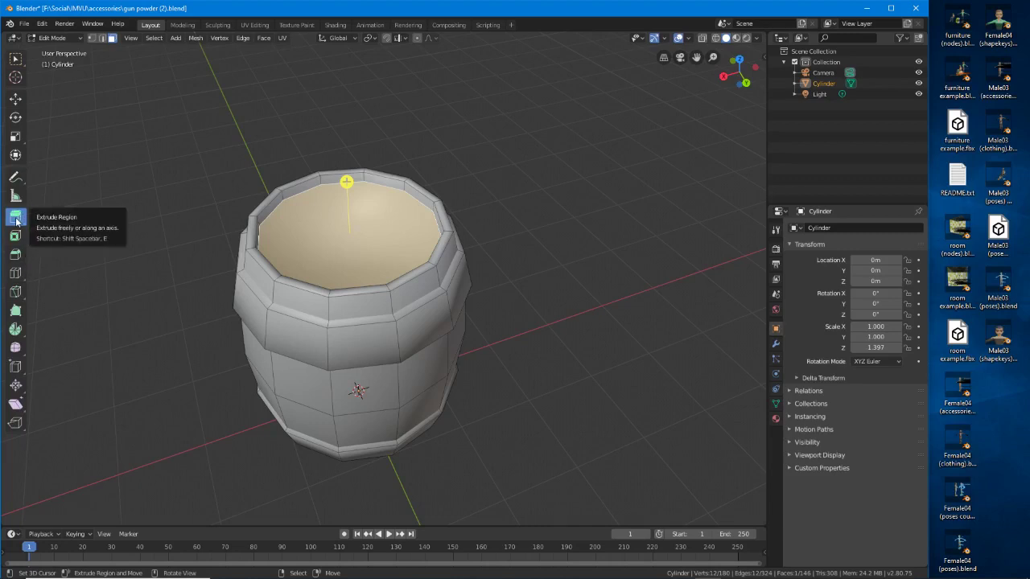
left_click(16, 98)
Switch to edge selection and select the inner and outer edge loops of the barrel's top rim
middle_click_drag(216, 266, 334, 285)
left_click(101, 38)
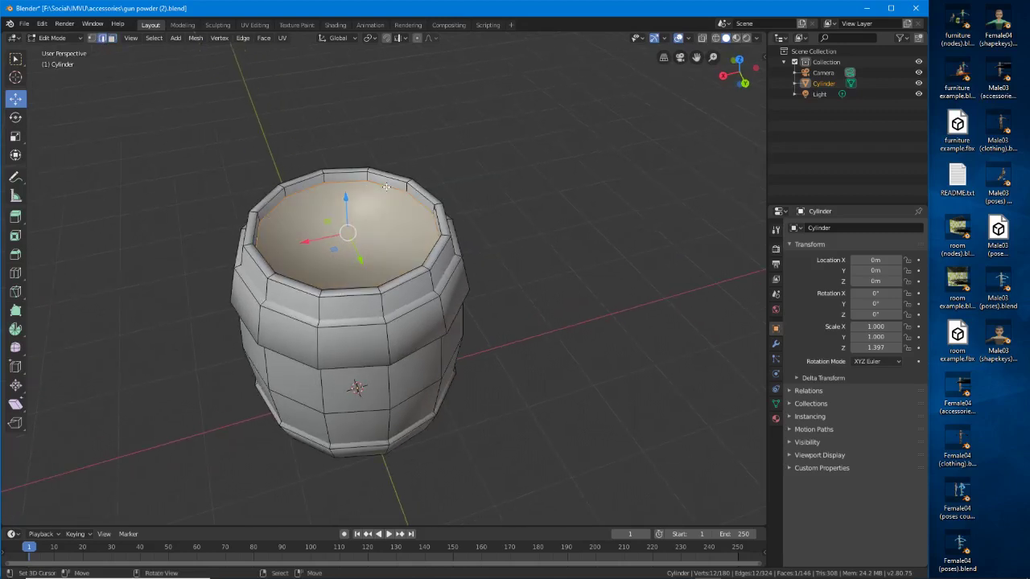
key("alt")
left_click(398, 180, "alt+shift")
middle_click_drag(428, 271, 366, 263)
left_click(392, 264, "alt+shift")
scroll(391, 263, "up", 2)
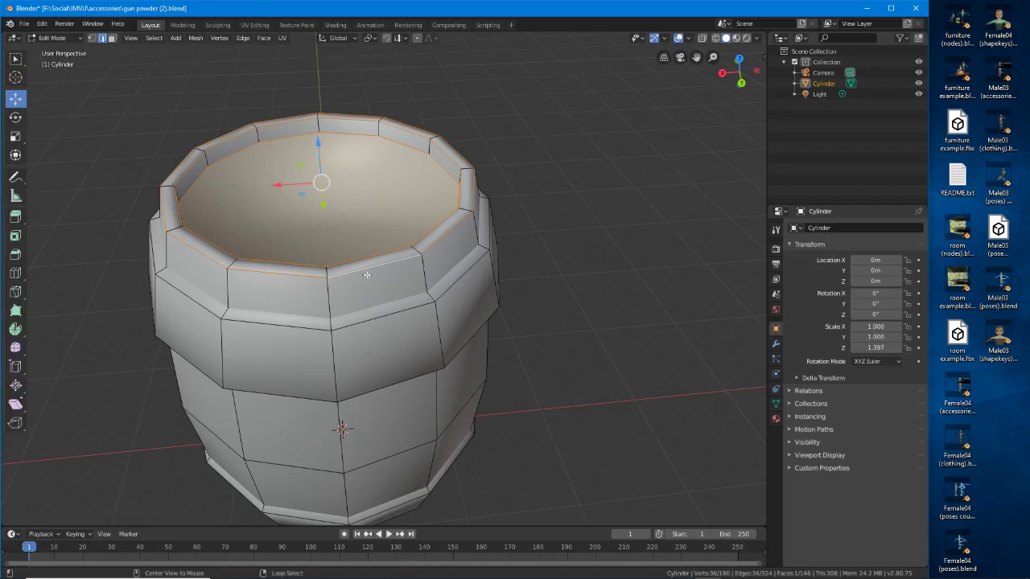
left_click(362, 269, "alt+shift")
left_click(363, 270, "alt+shift")
left_click(362, 270, "alt+shift")
left_click(362, 269, "alt+shift")
Add the edge loop around the barrel's base to the rim selection and mark all the selected edges as sharp
middle_click_drag(365, 308, 313, 206)
scroll(335, 291, "down", 2)
middle_click_drag(335, 291, 333, 213)
left_click(375, 364, "alt+shift")
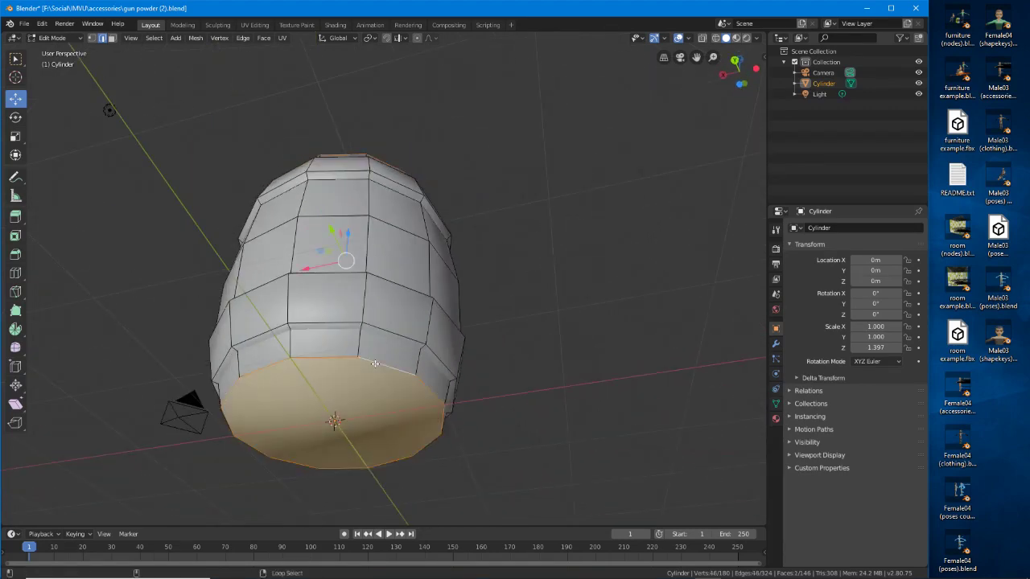
middle_click_drag(375, 364, 349, 356)
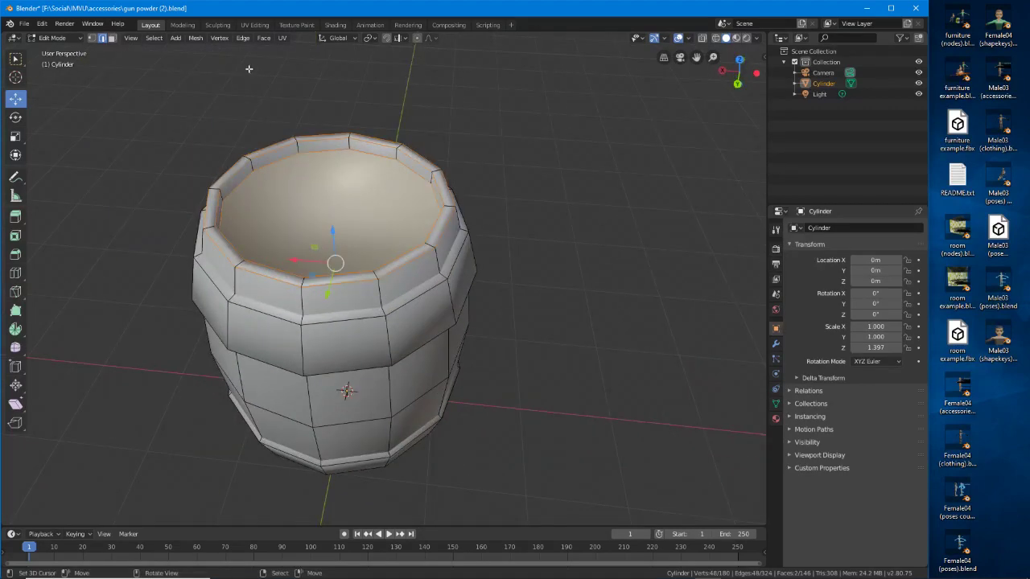
left_click(243, 39)
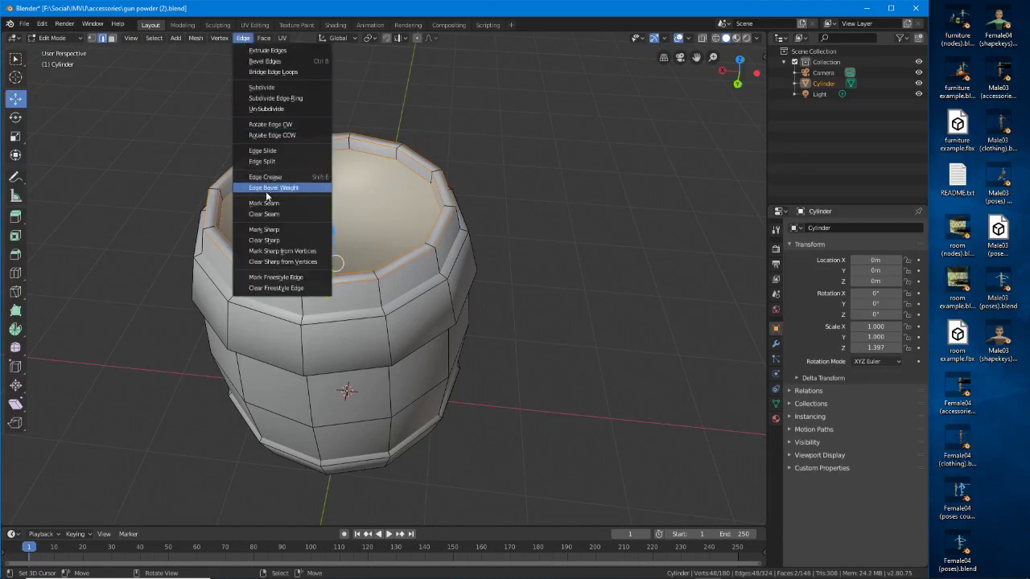
left_click(265, 231)
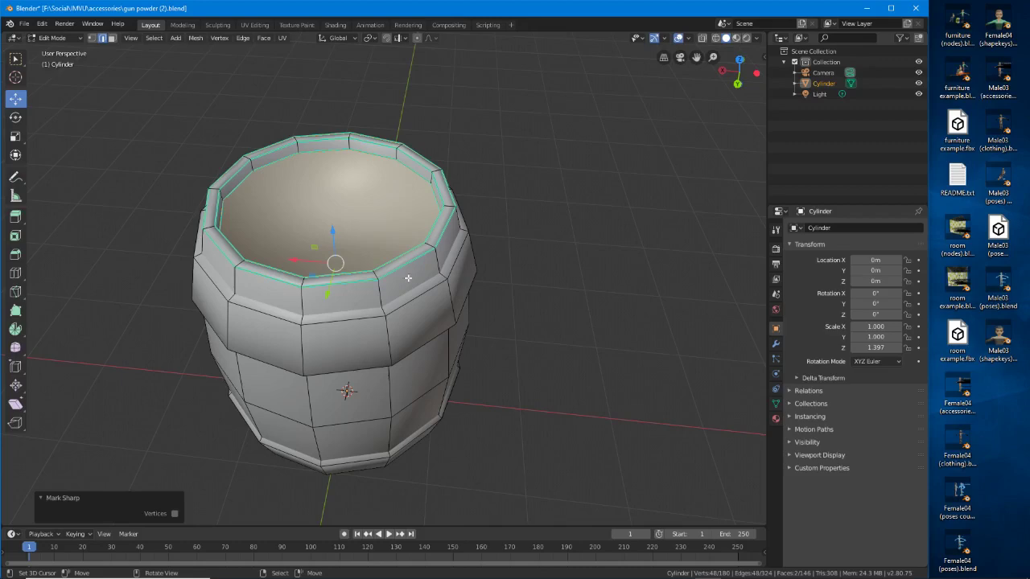
Select the vertical stave edge loops on one side of the barrel, leaving out the edges on the raised bands
middle_click_drag(408, 278, 298, 308)
middle_click_drag(395, 302, 406, 302)
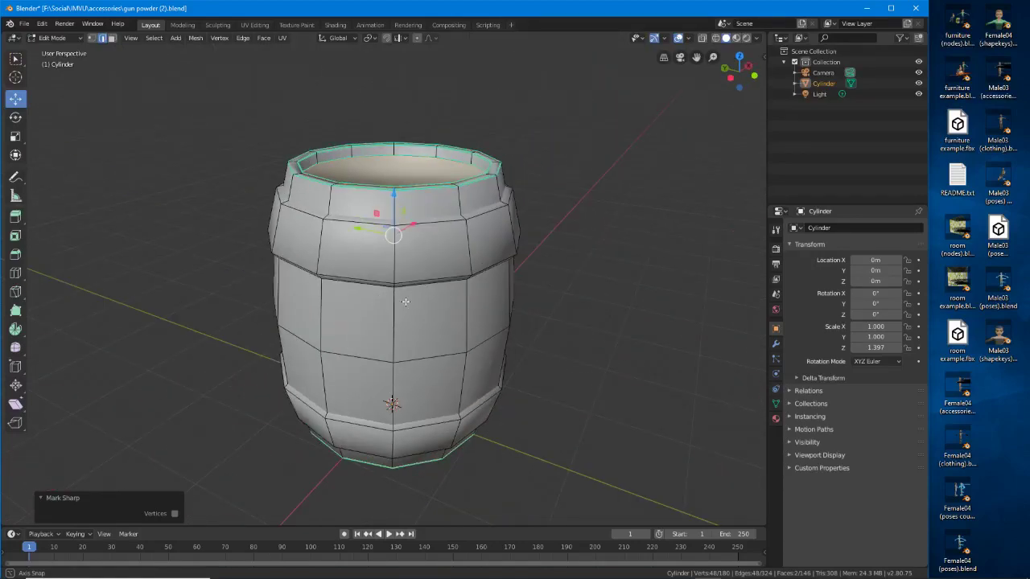
right_click(395, 207, "alt")
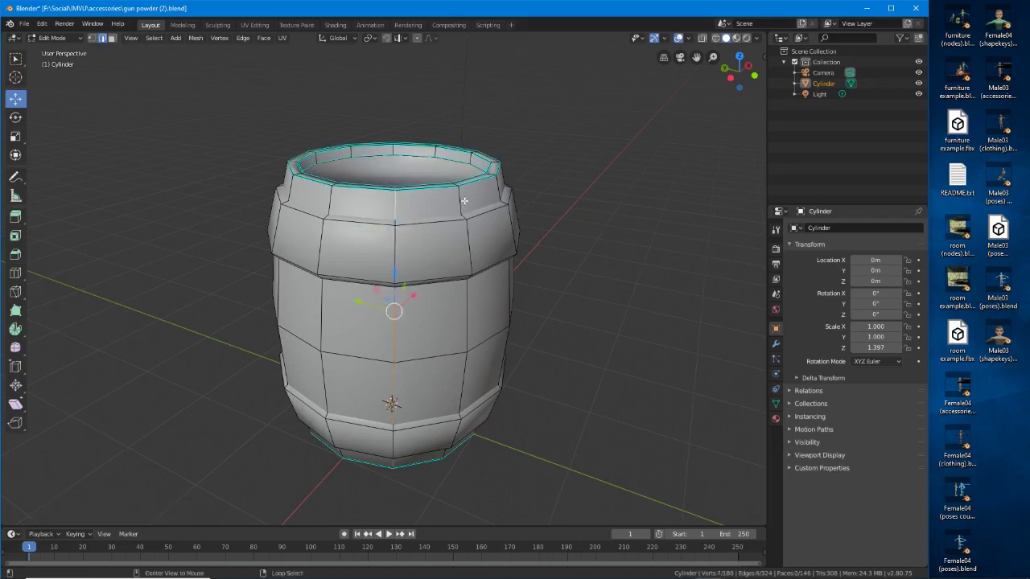
left_click(464, 321, "alt+shift")
key("KP_1")
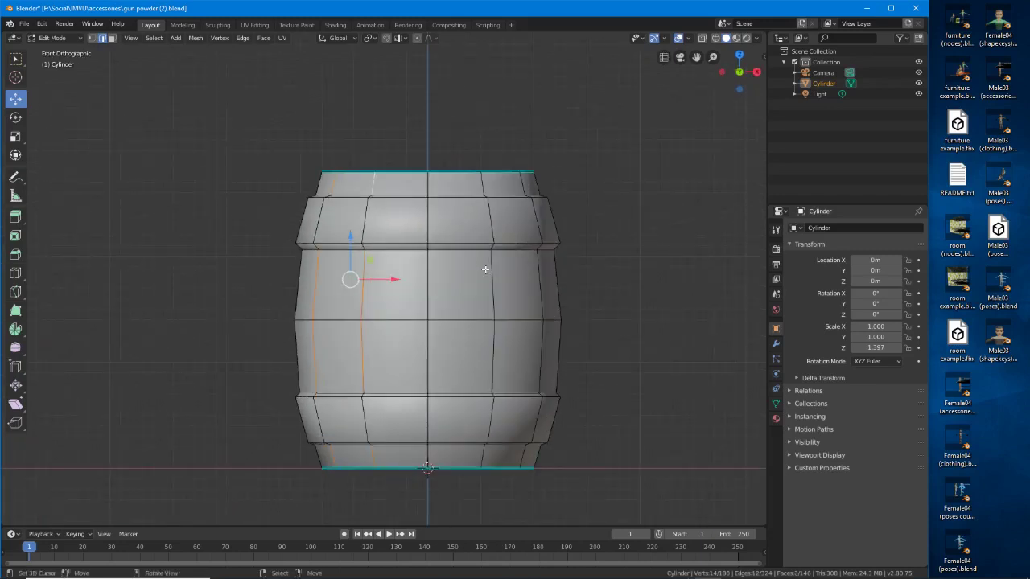
middle_click_drag(485, 270, 455, 340)
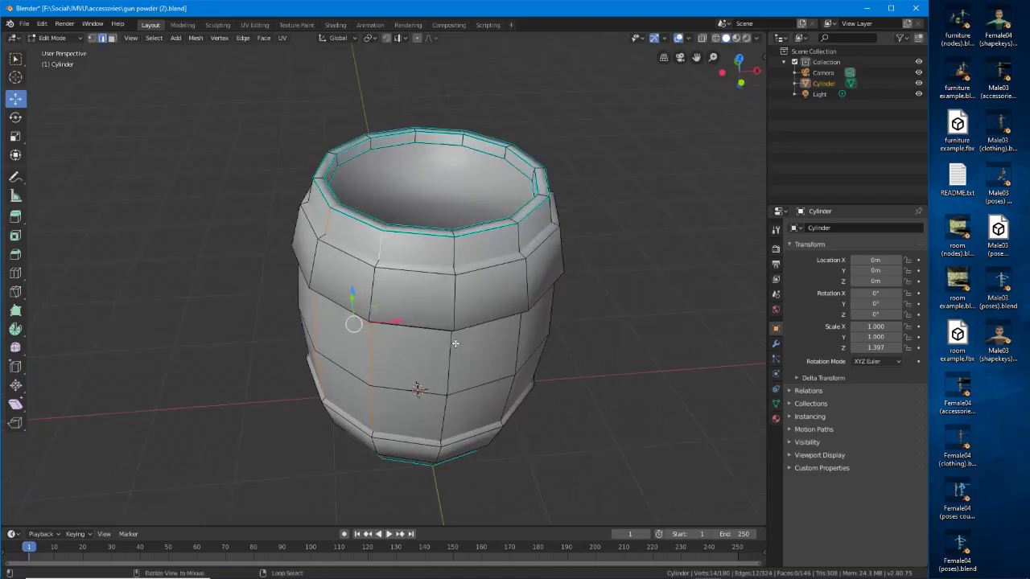
left_click(460, 350, "alt+shift")
middle_click_drag(566, 336, 491, 310)
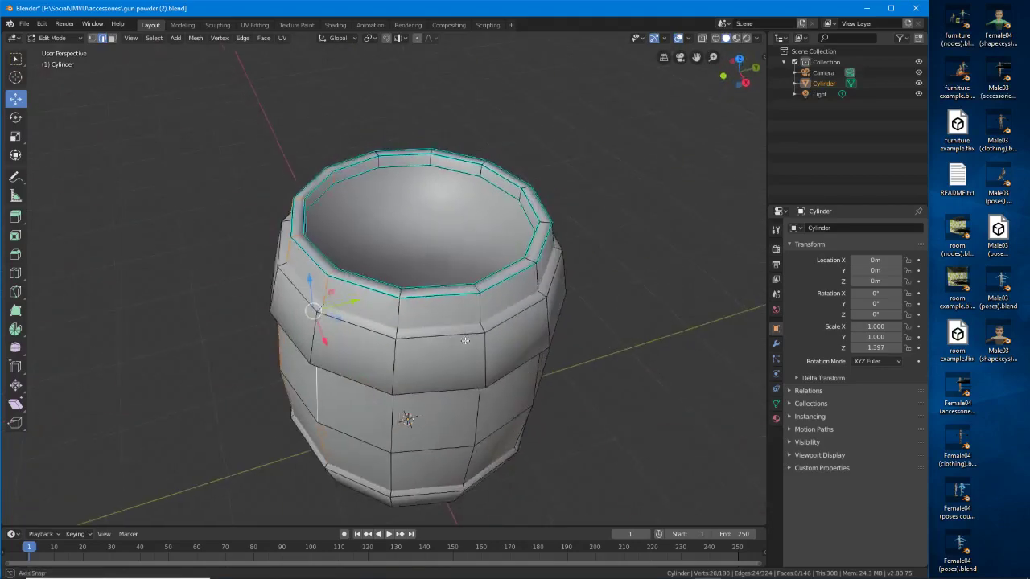
left_click(483, 306, "alt+shift")
left_click(548, 281, "alt+shift")
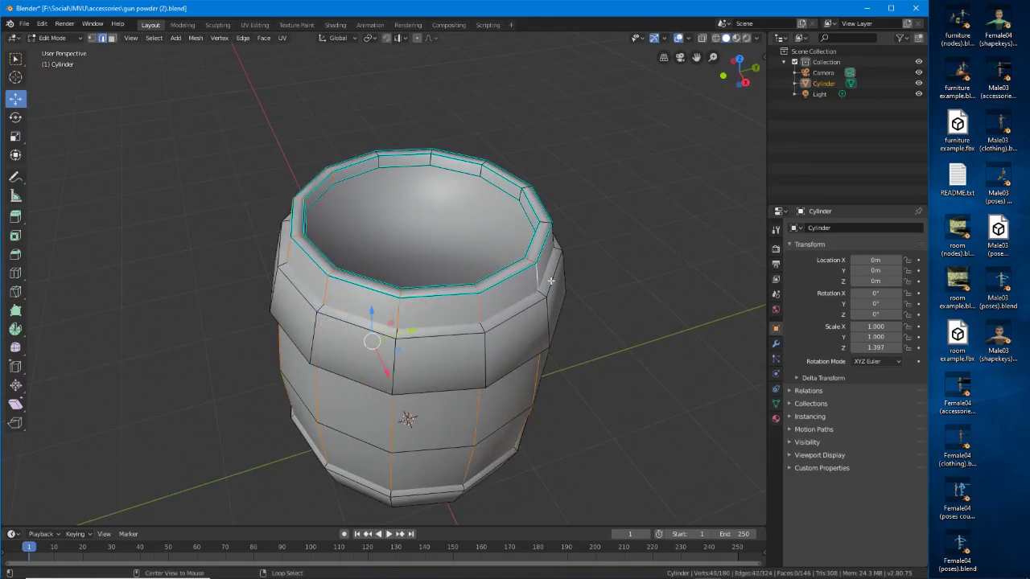
Add the remaining vertical stave edge loops around the barrel to the selection and mark them all as sharp
middle_click_drag(596, 294, 476, 310)
left_click(318, 329, "alt+shift")
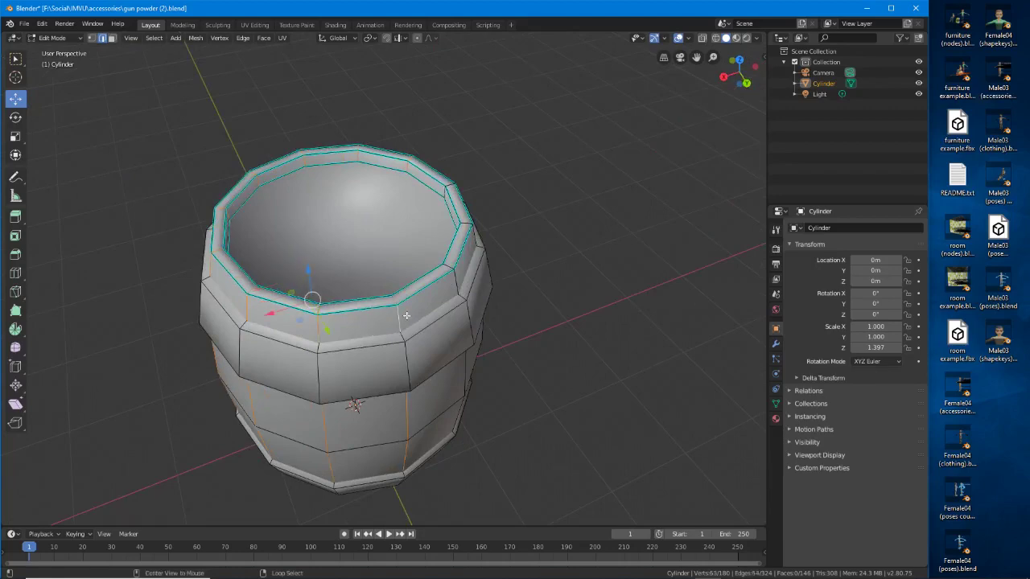
middle_click_drag(318, 328, 335, 301)
left_click(336, 301, "alt+shift")
left_click(408, 281, "alt+shift")
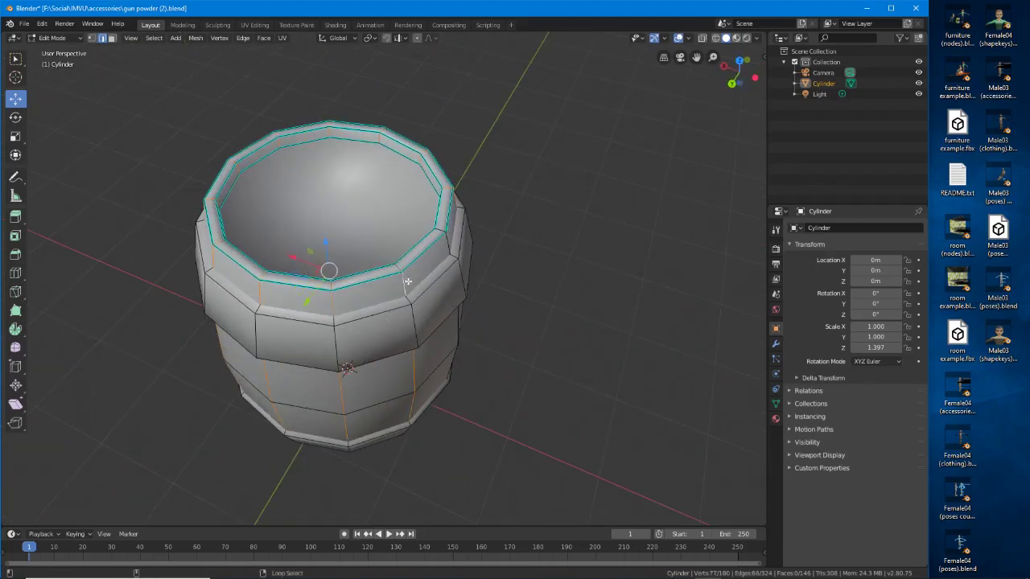
middle_click_drag(465, 276, 400, 302)
left_click(392, 284, "alt+shift")
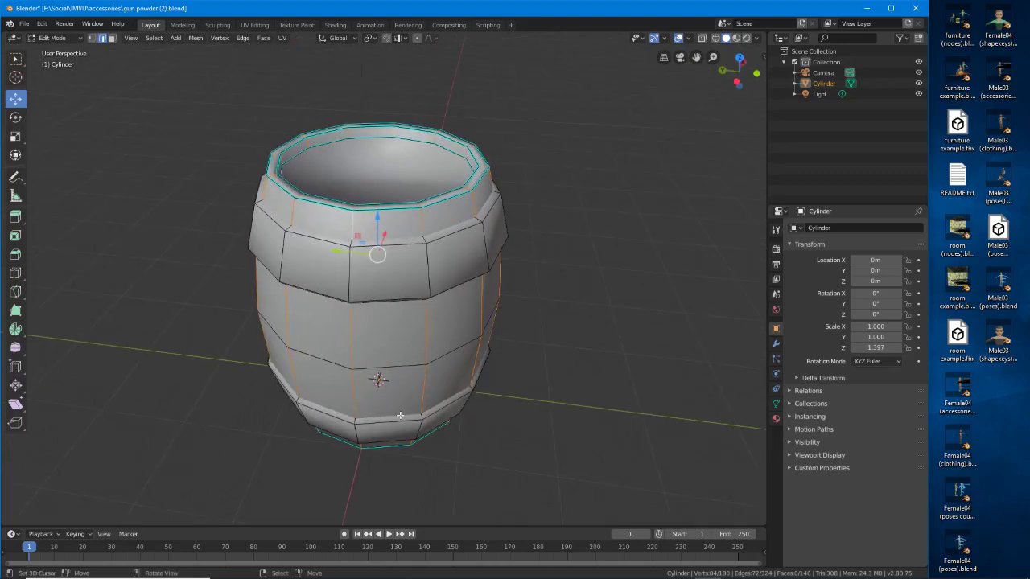
middle_click_drag(400, 415, 346, 332)
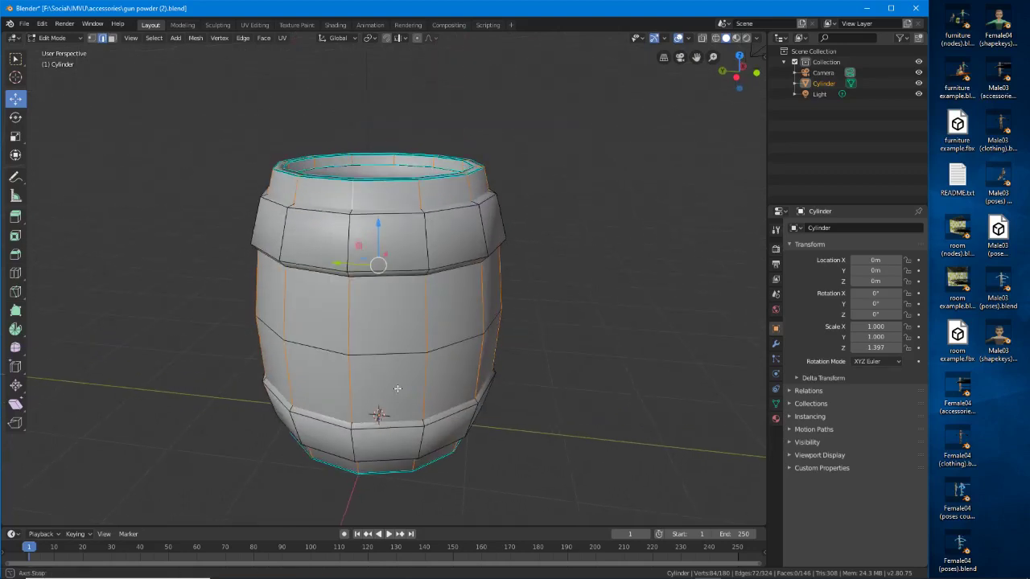
left_click(239, 38)
left_click(266, 234)
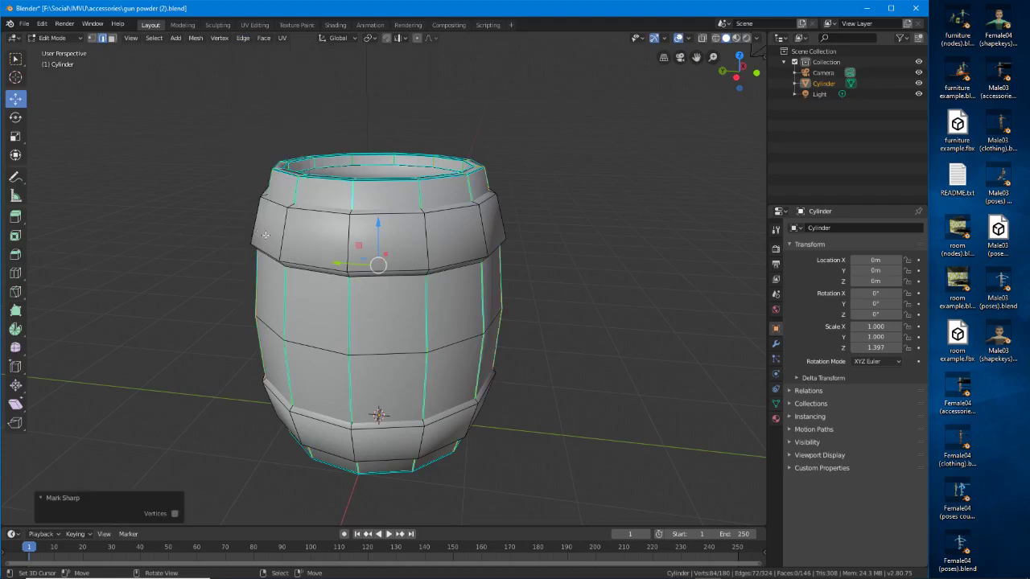
Switch to face selection and select one stave's faces above, between and below the raised bands
middle_click_drag(414, 271, 369, 224)
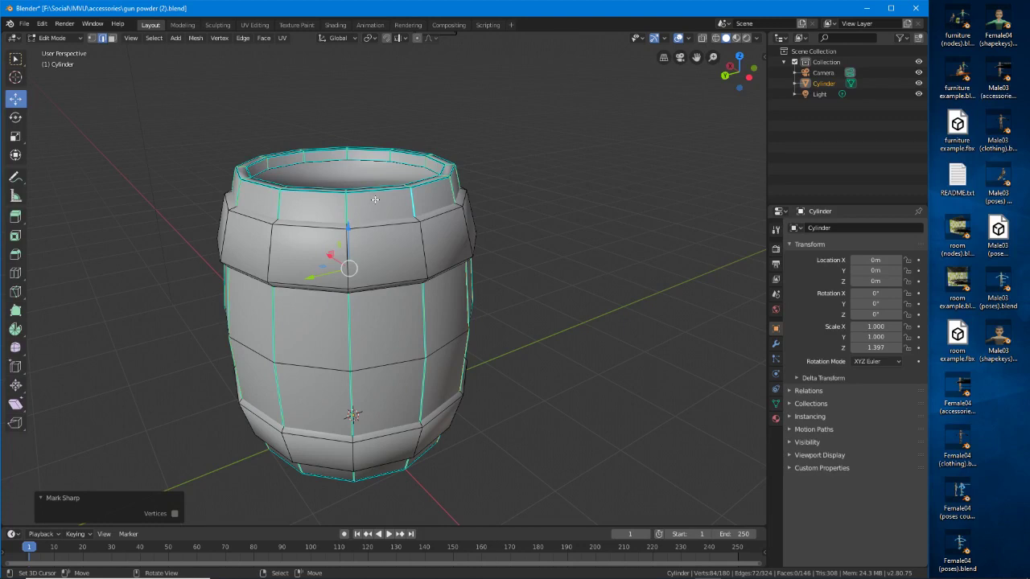
left_click(111, 38)
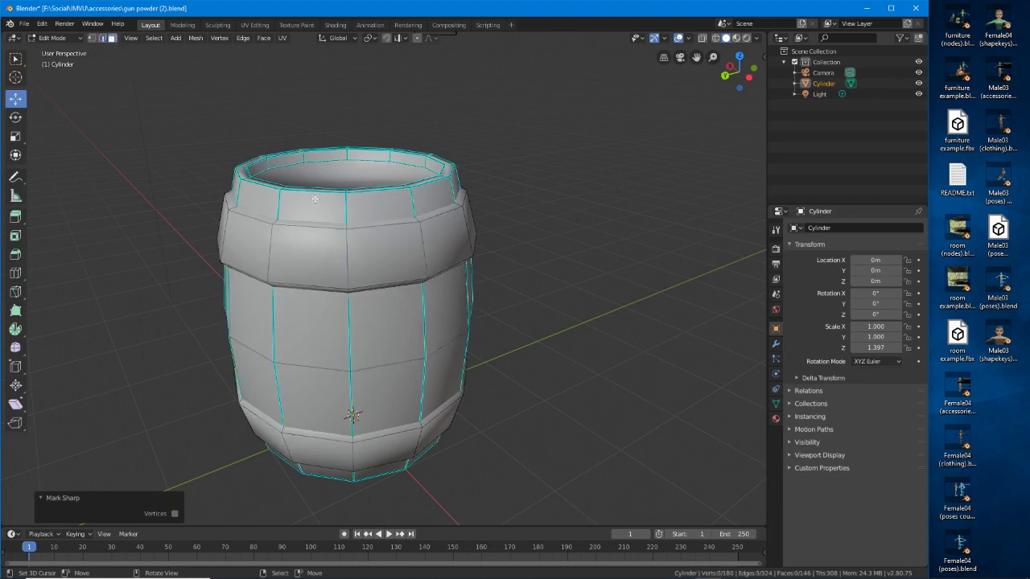
left_click(359, 206)
left_click(387, 310, "shift")
left_click(396, 386, "shift")
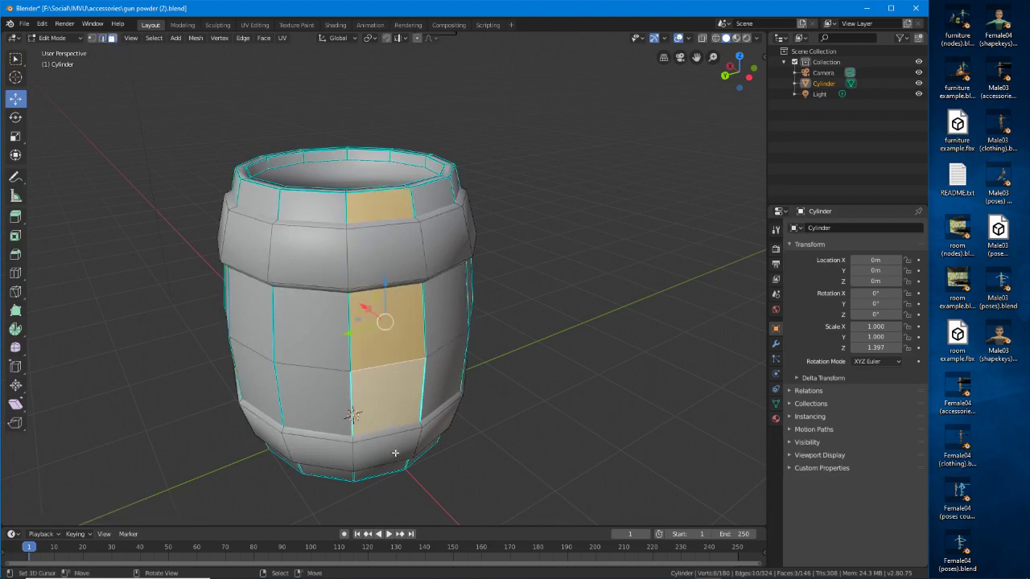
middle_click_drag(397, 386, 361, 328)
left_click(364, 481, "shift")
Skip one stave and add the next stave's faces to the selection, leaving out the raised bands
middle_click_drag(397, 218, 435, 233)
left_click(437, 201, "shift")
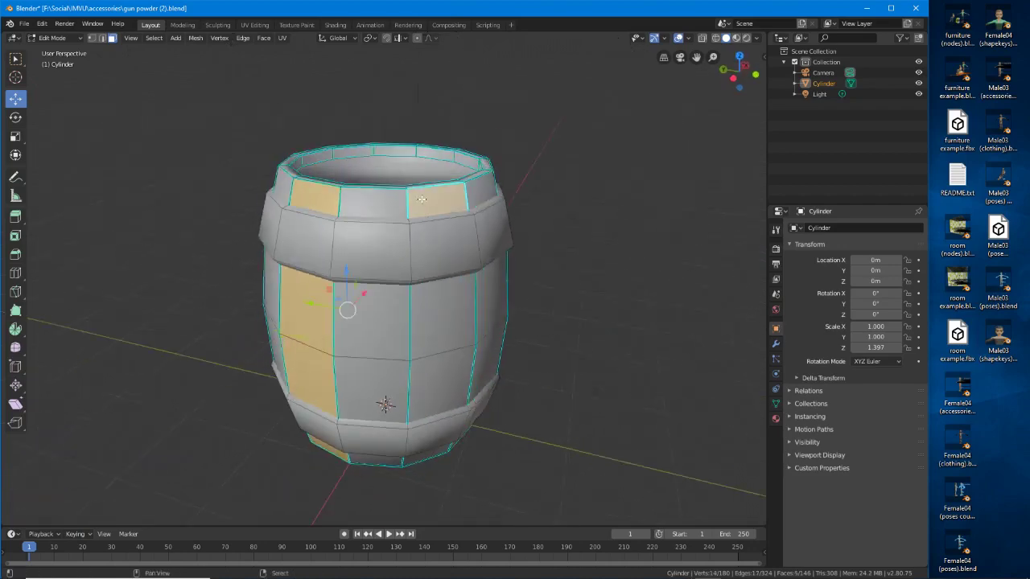
left_click(440, 323, "shift")
left_click(442, 397, "shift")
left_click(437, 457, "shift")
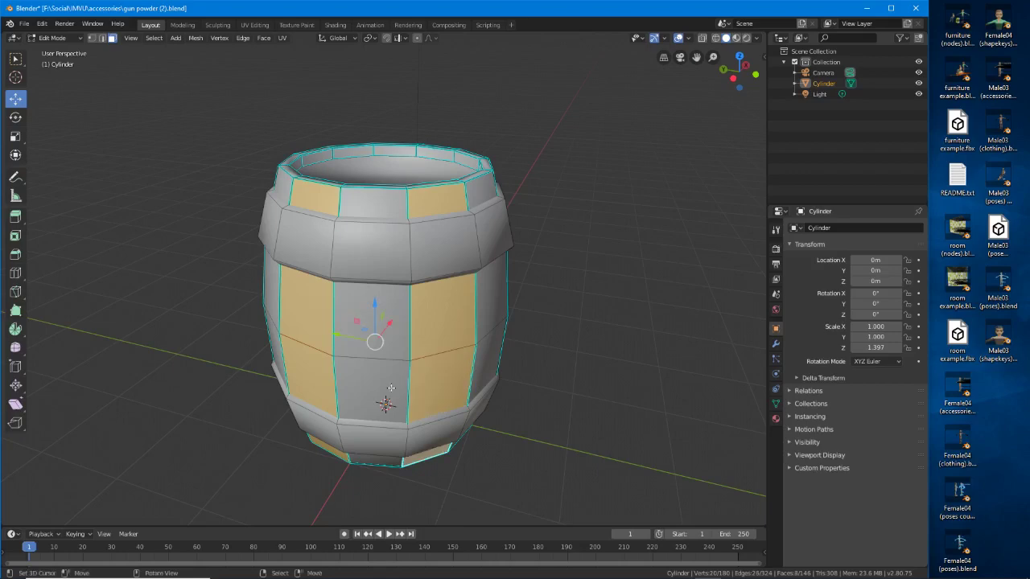
middle_click_drag(391, 388, 447, 298)
scroll(448, 290, "up", 4)
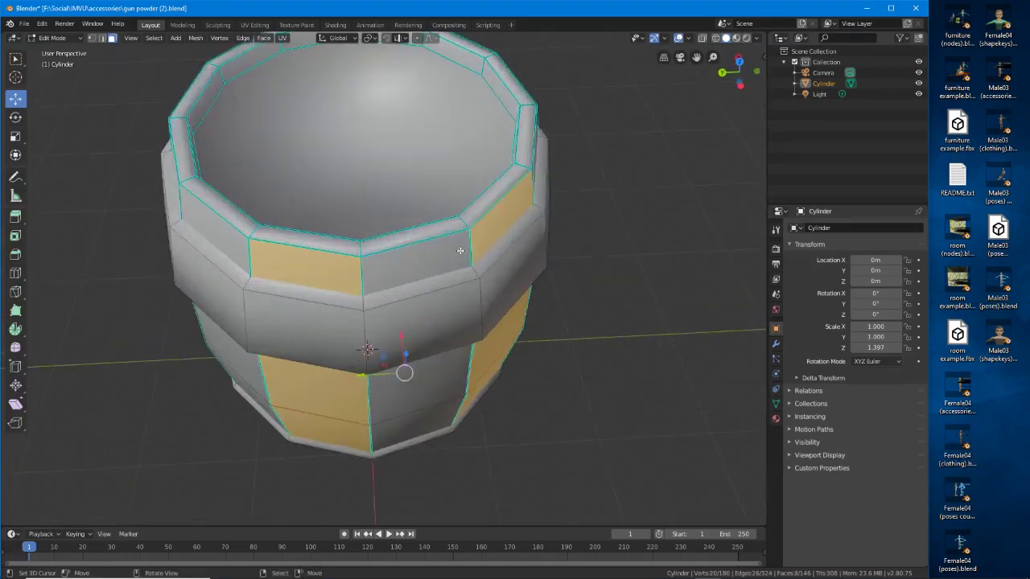
scroll(447, 275, "down", 3)
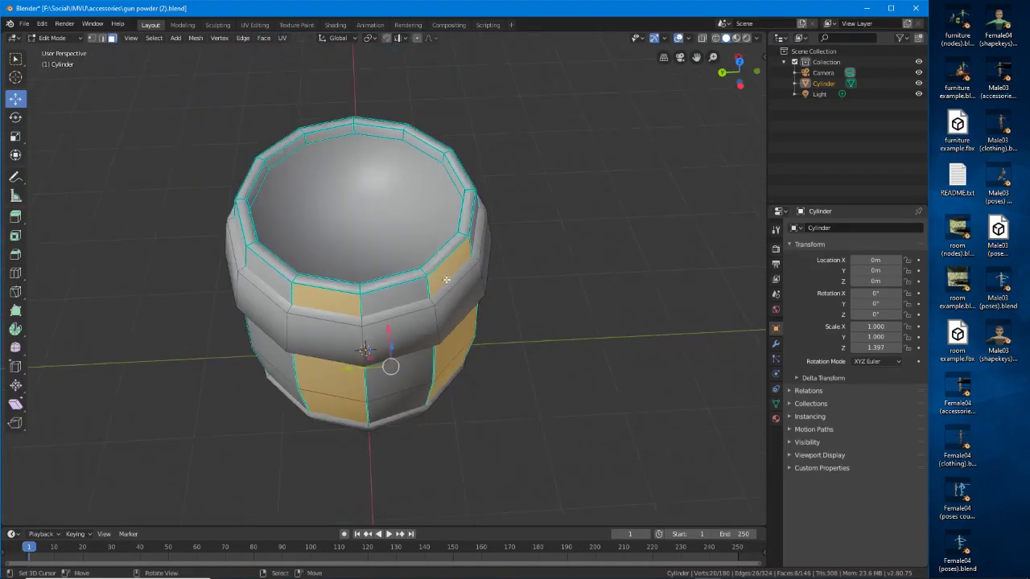
middle_click_drag(391, 366, 387, 342)
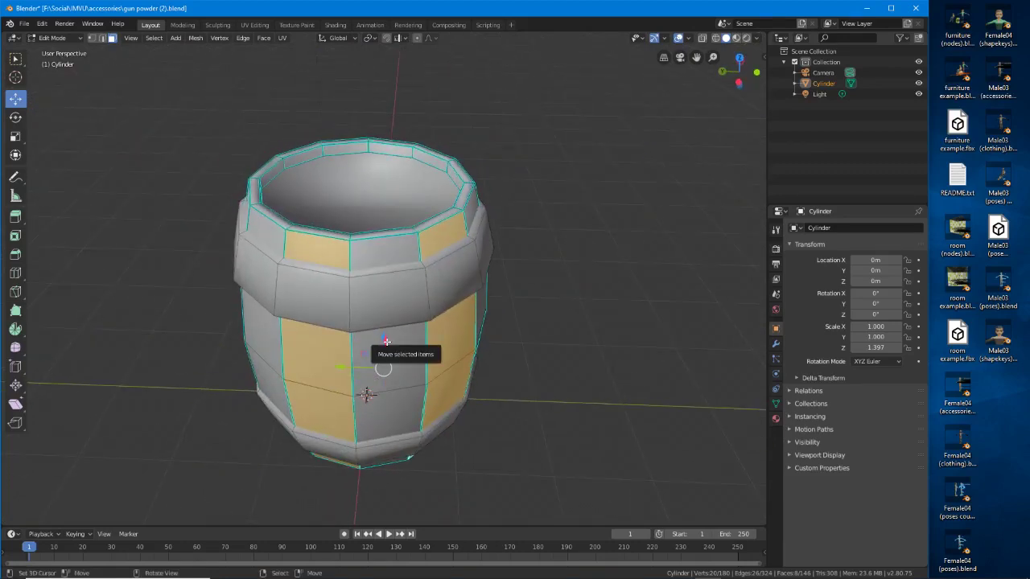
Return to Object Mode and check the barrel's shading from the side
left_click(54, 38)
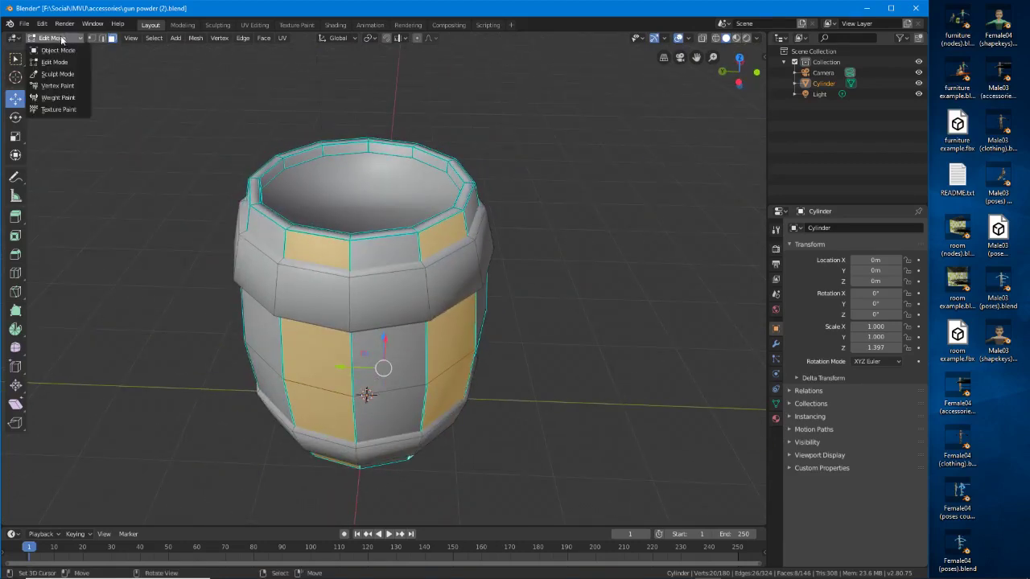
left_click(58, 46)
middle_click_drag(340, 336, 301, 305)
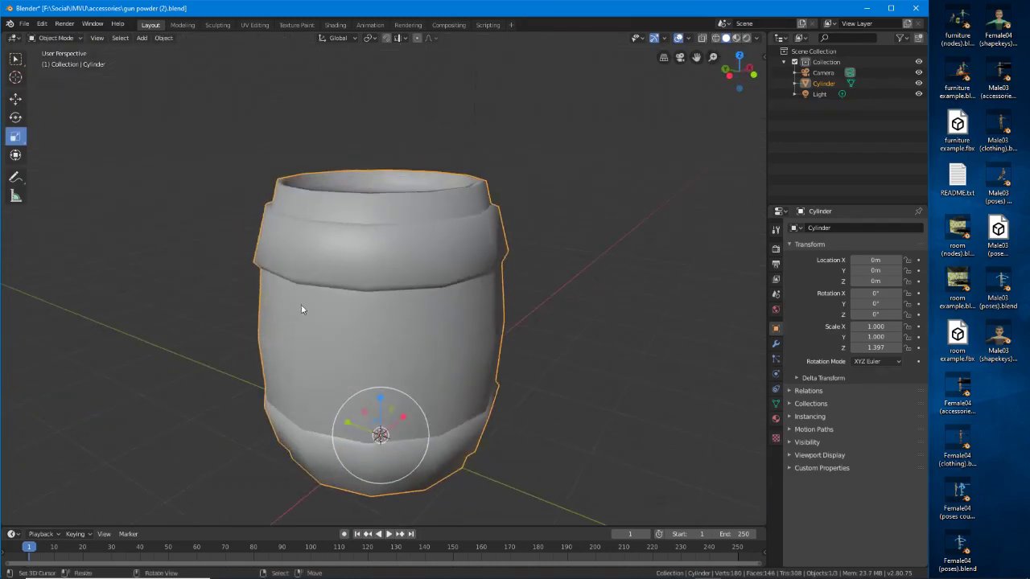
middle_click_drag(392, 363, 421, 333)
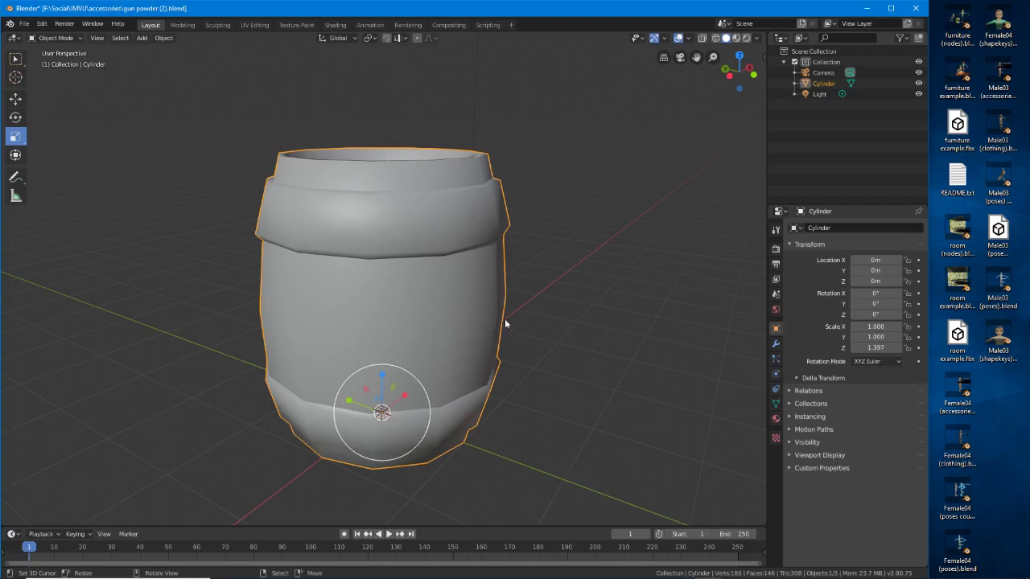
Add an Edge Split modifier to the barrel and turn off its Edge Angle option, leaving Sharp Edges on
left_click(776, 344)
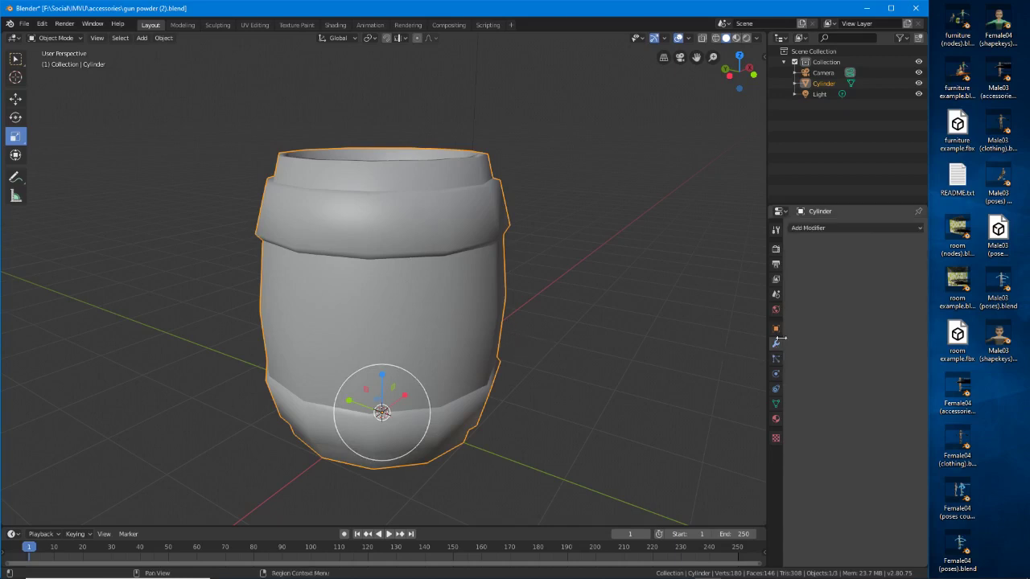
left_click(833, 231)
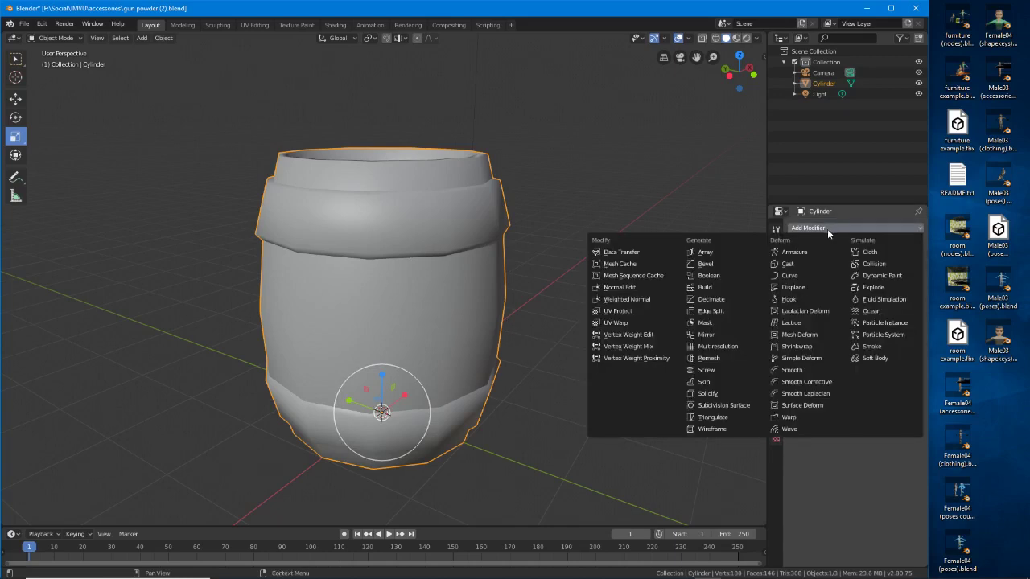
left_click(718, 312)
middle_click_drag(490, 316, 437, 282)
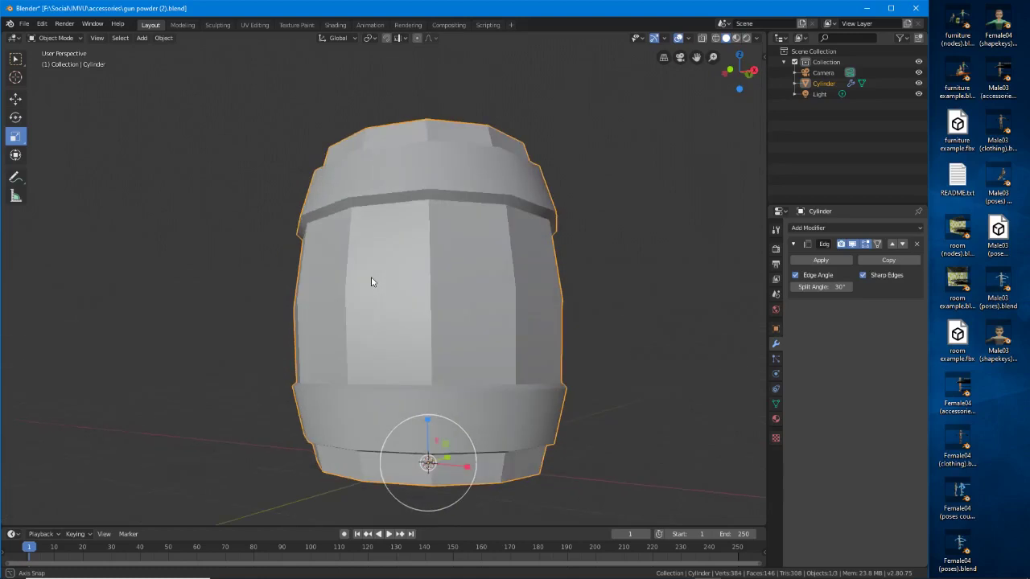
middle_click_drag(511, 352, 467, 330)
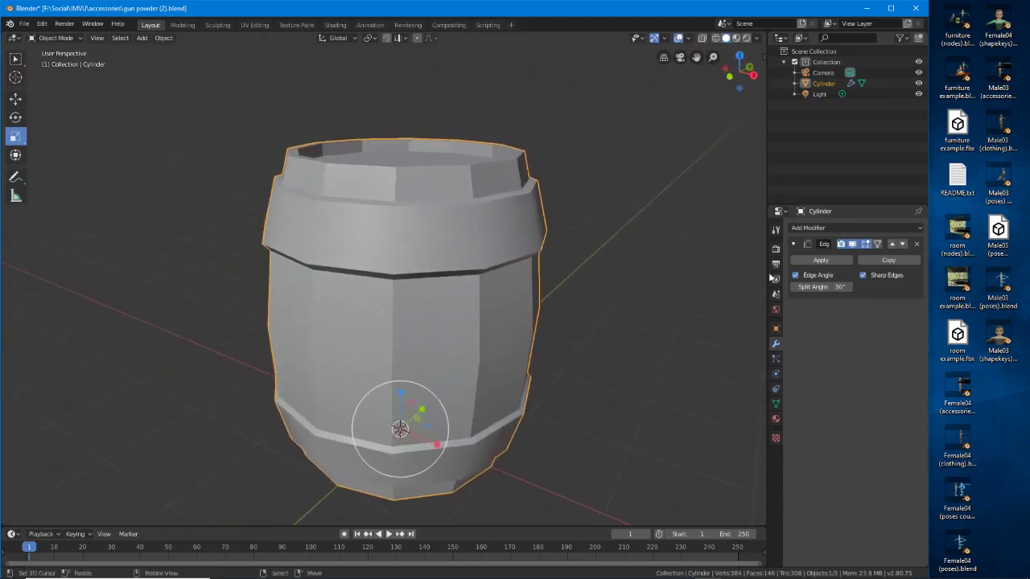
left_click(796, 276)
mouse_move(542, 305)
middle_mouse_down()
mouse_move(451, 322)
mouse_move(536, 314)
mouse_move(429, 320)
mouse_move(455, 330)
mouse_move(451, 314)
middle_mouse_up()
Switch to Edit Mode with edge selection and select the upper band's top and bottom edge loops
left_click(56, 38)
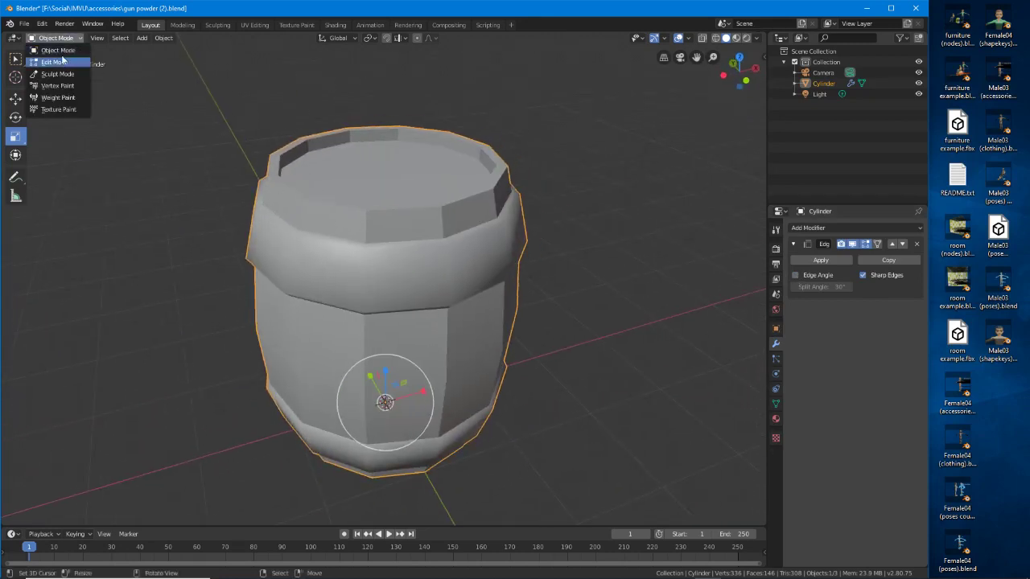
left_click(58, 62)
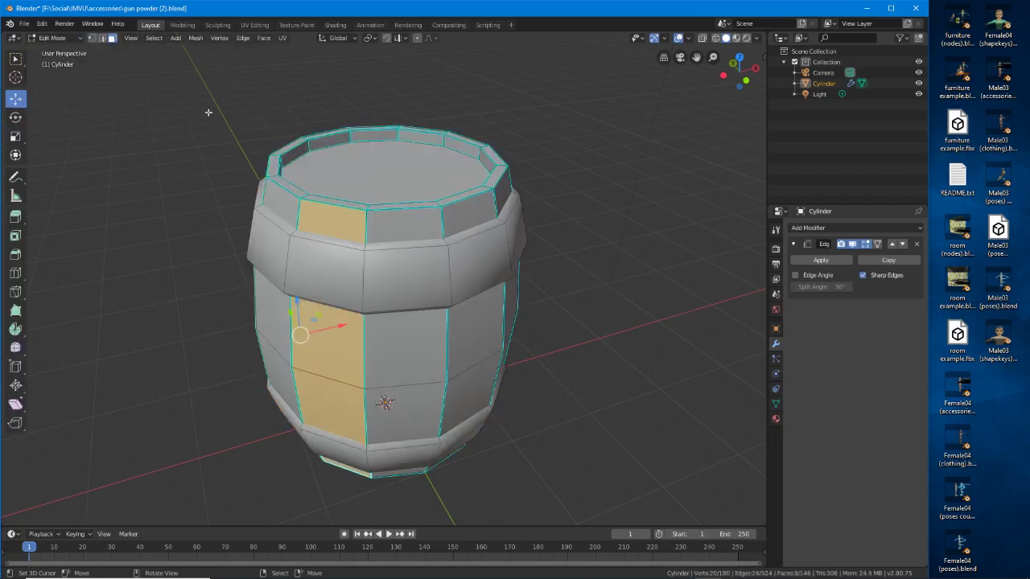
left_click(102, 39)
left_click(408, 244, "alt")
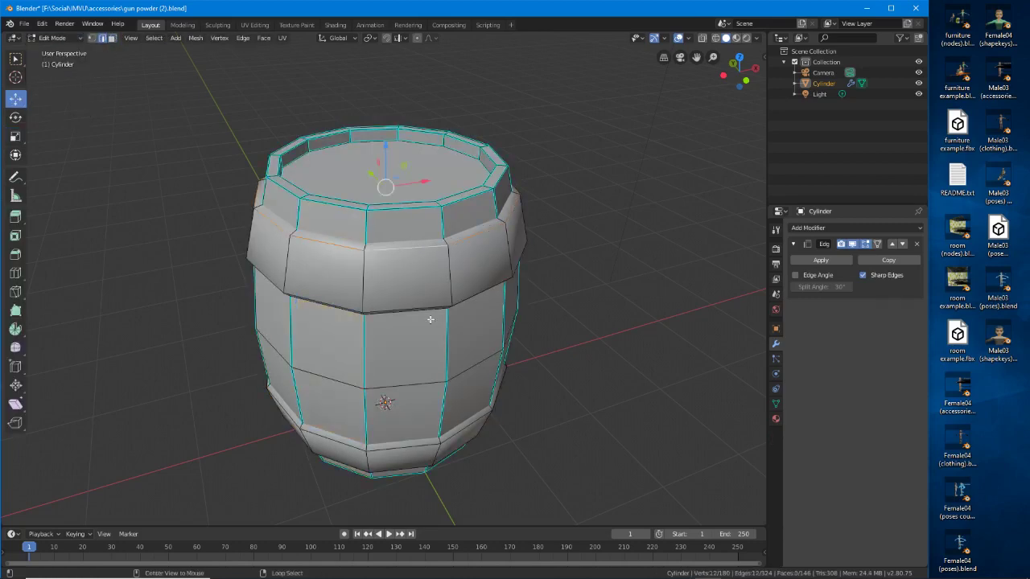
middle_click_drag(430, 319, 426, 283)
left_click(425, 229, "alt+shift")
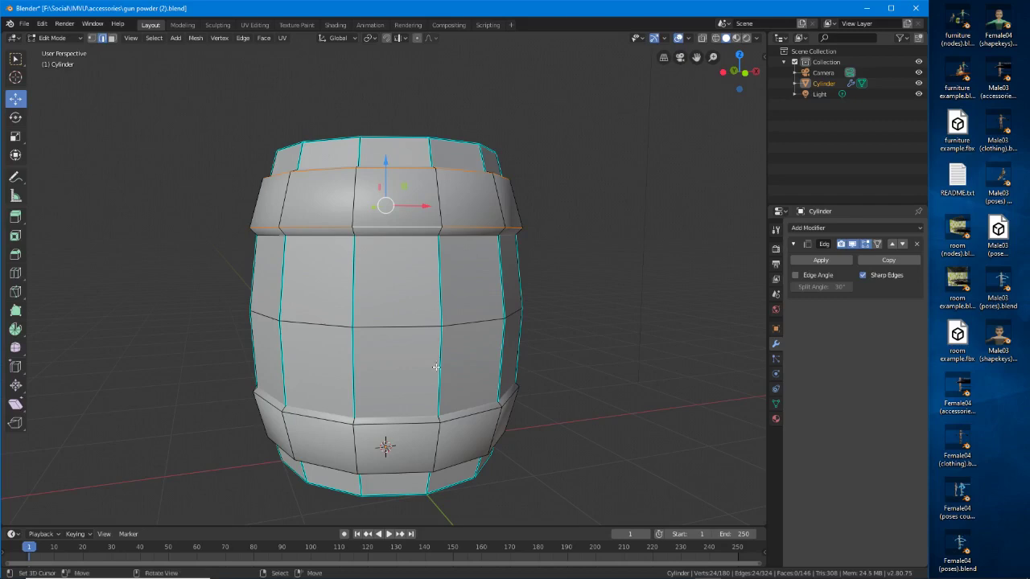
Select the top and bottom edge loops of both the lower and the upper raised band together
middle_click_drag(425, 229, 432, 349)
left_click(419, 394, "alt")
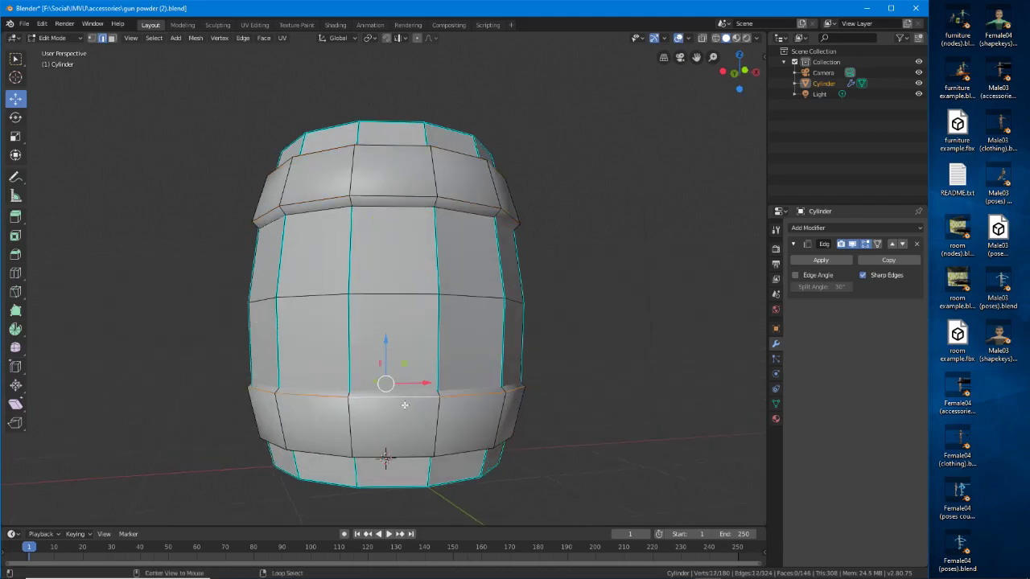
key("ctrl+KP_7")
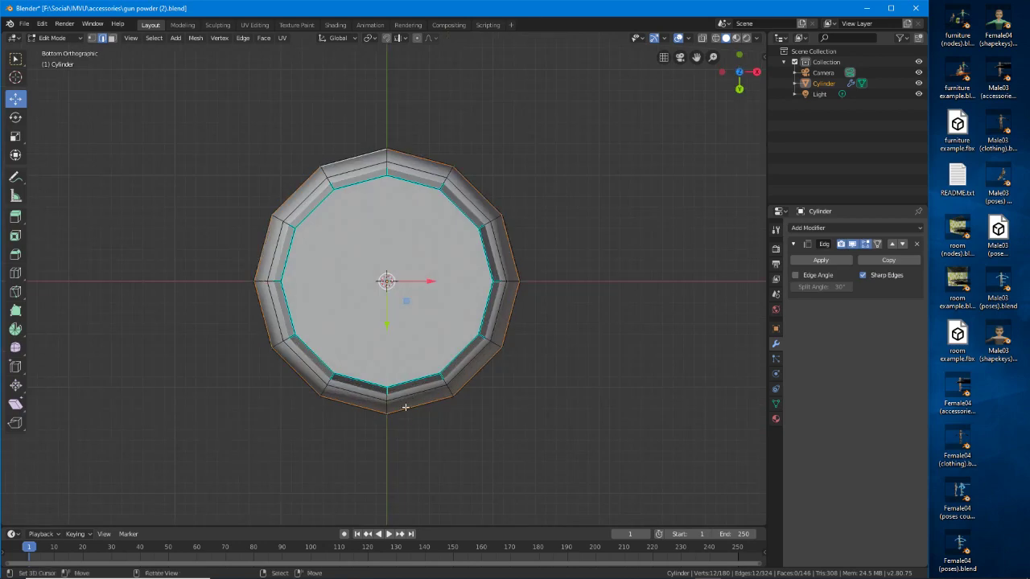
middle_click_drag(406, 408, 421, 301)
left_click(425, 428, "alt+shift")
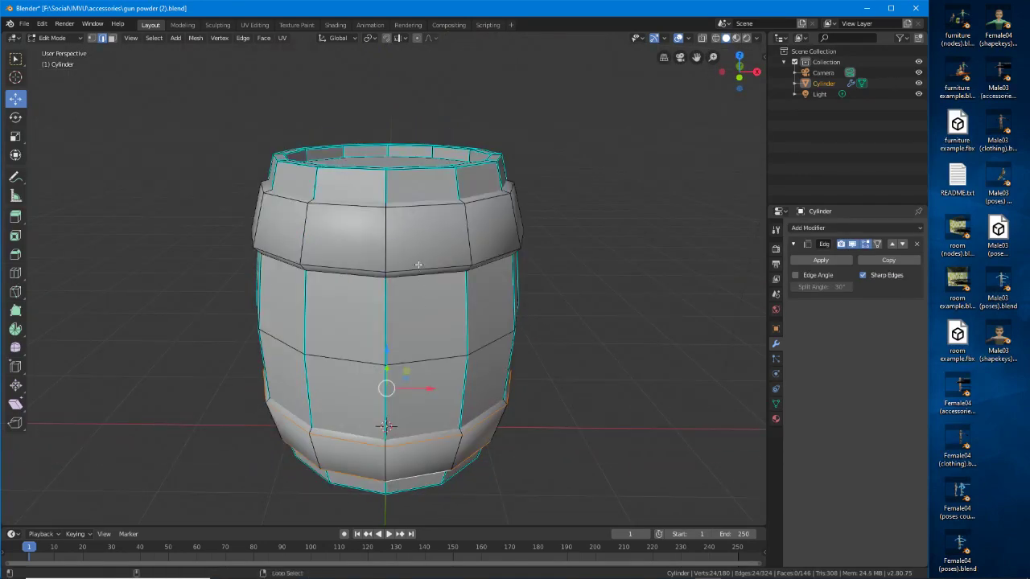
left_click(417, 221, "alt+shift")
left_click(417, 218, "alt+shift")
middle_click_drag(416, 219, 299, 222)
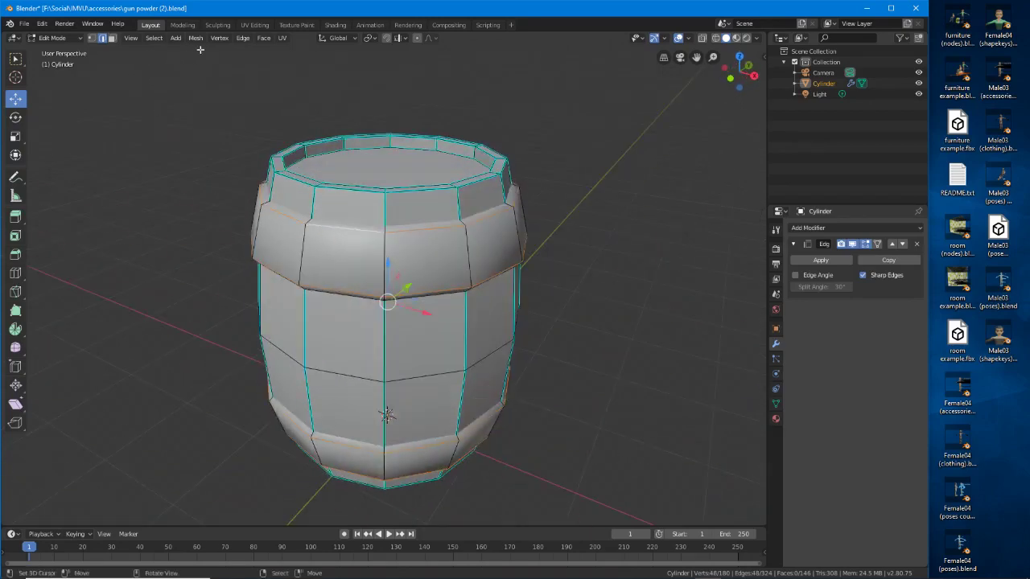
Mark the selected band edge loops as sharp and return to Object Mode to check the shading
left_click(242, 39)
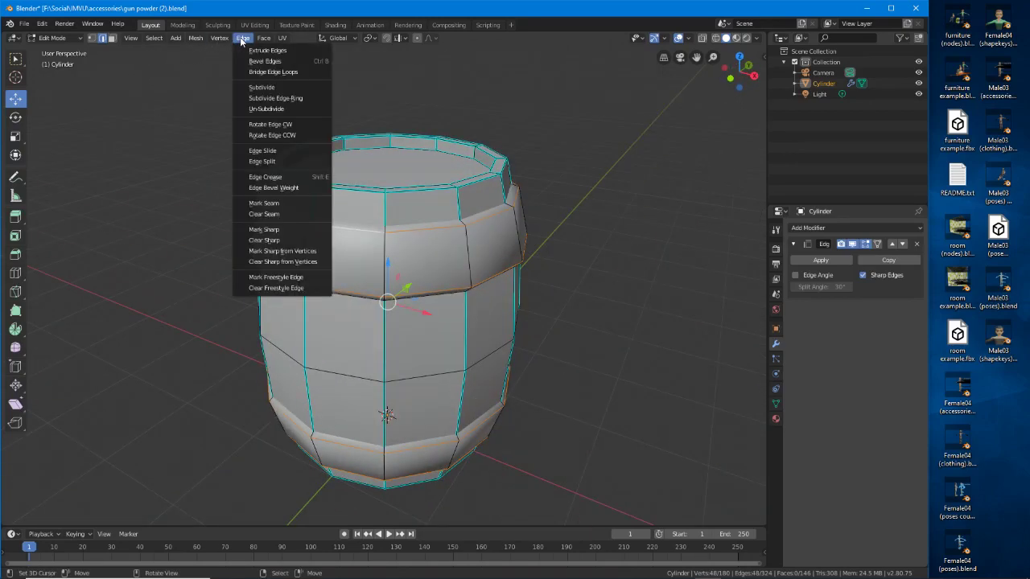
left_click(265, 230)
middle_click_drag(270, 233, 384, 284)
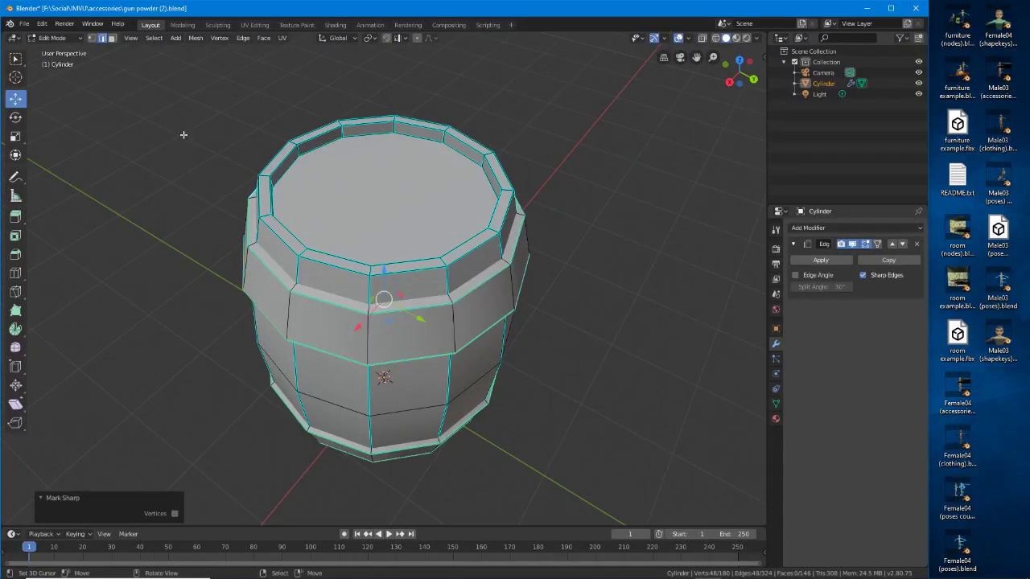
left_click(61, 38)
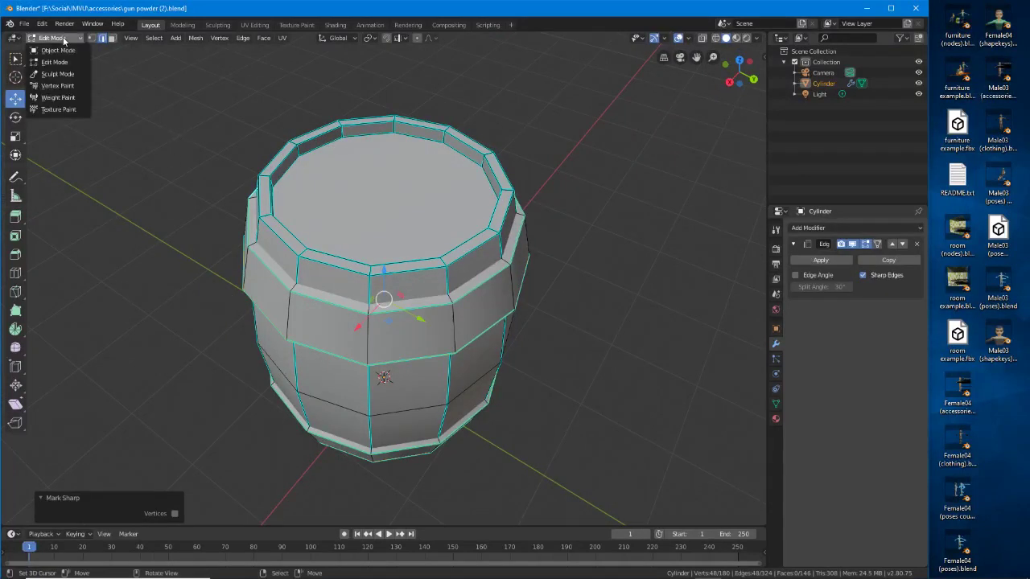
left_click(61, 51)
mouse_move(392, 327)
middle_mouse_down()
mouse_move(306, 276)
mouse_move(476, 349)
mouse_move(303, 352)
mouse_move(508, 351)
mouse_move(341, 359)
mouse_move(512, 386)
mouse_move(329, 357)
middle_mouse_up()
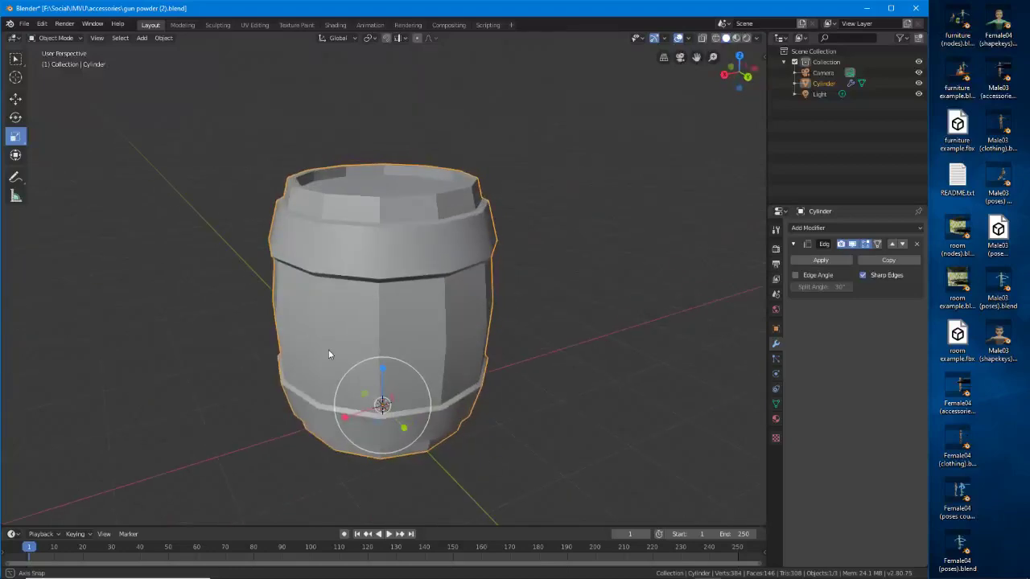
Save the file under the new name gun powder (3).blend in the accessories folder
left_click(24, 24)
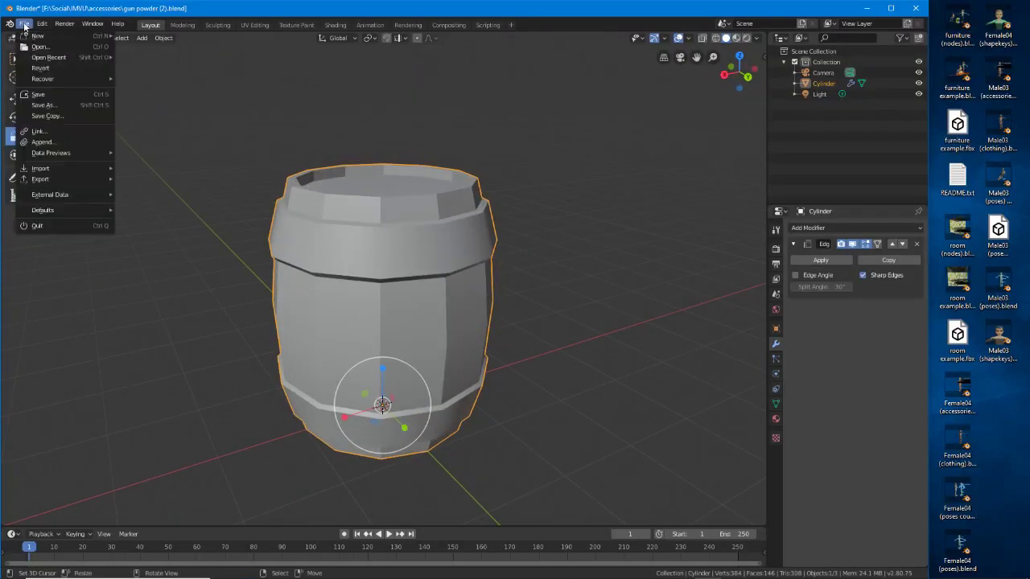
left_click(40, 104)
left_click(175, 65)
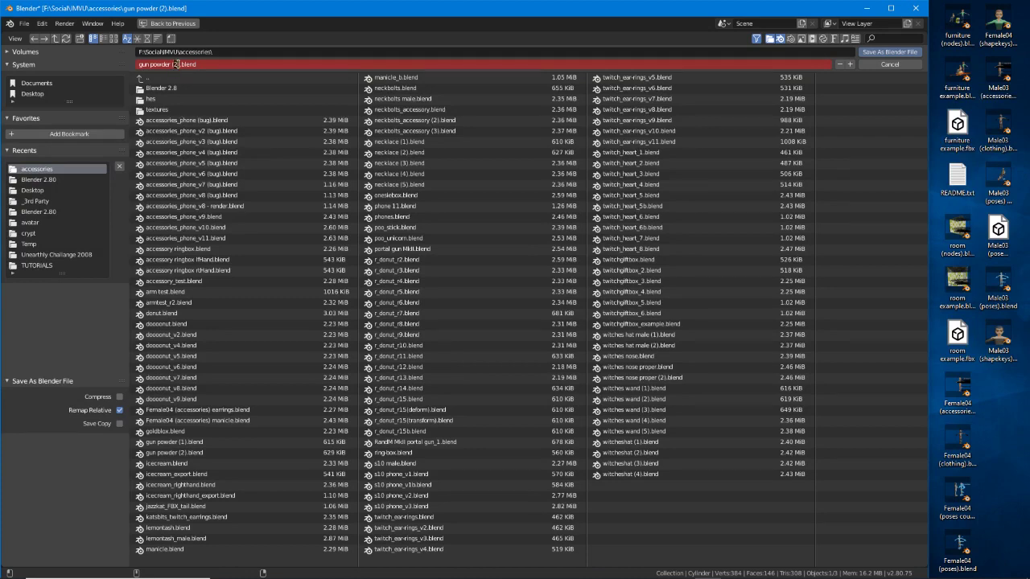
type("3")
key("Return")
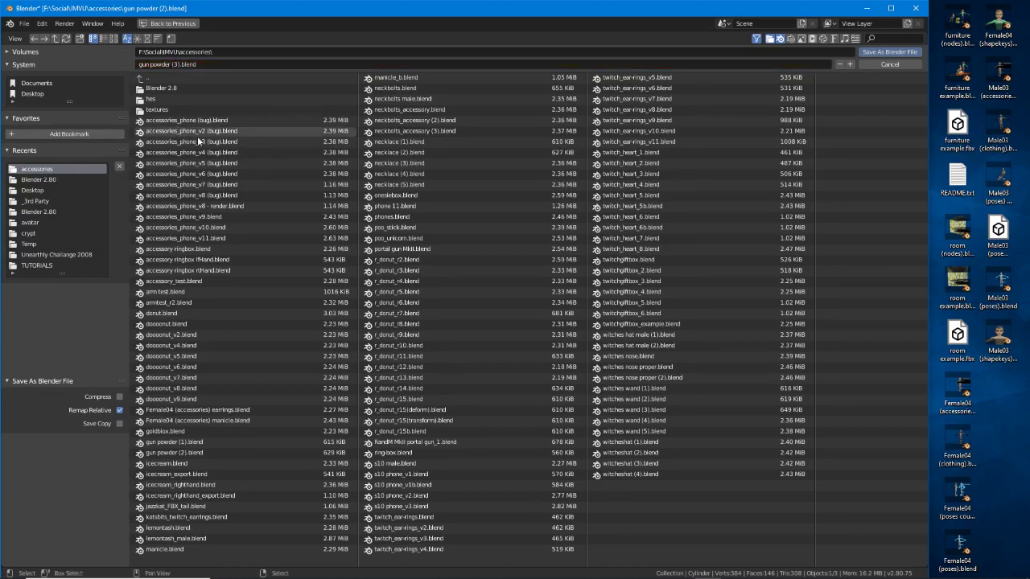
left_click(884, 51)
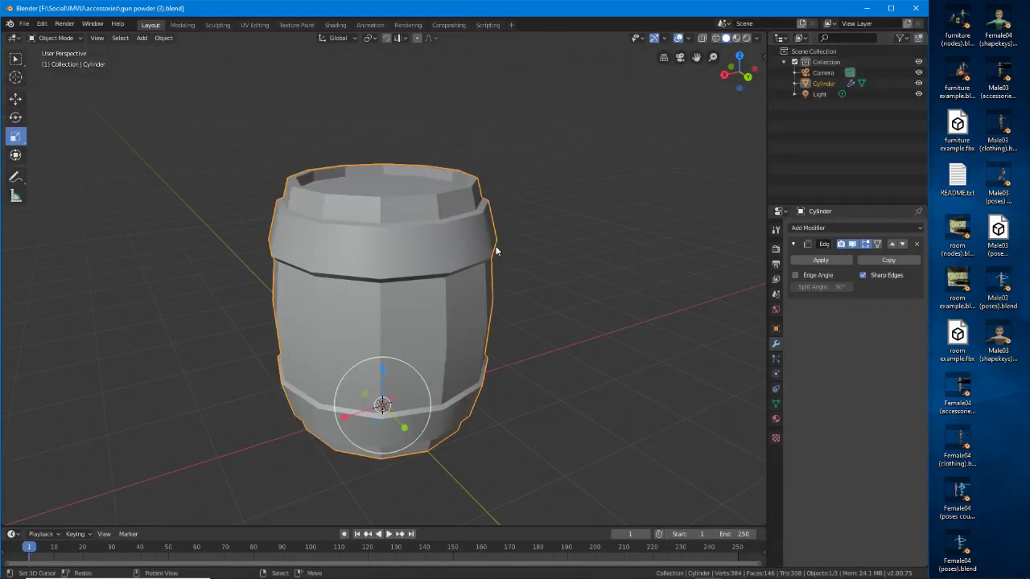
Create a new material for the barrel and name it barrel [0]
left_click(775, 420)
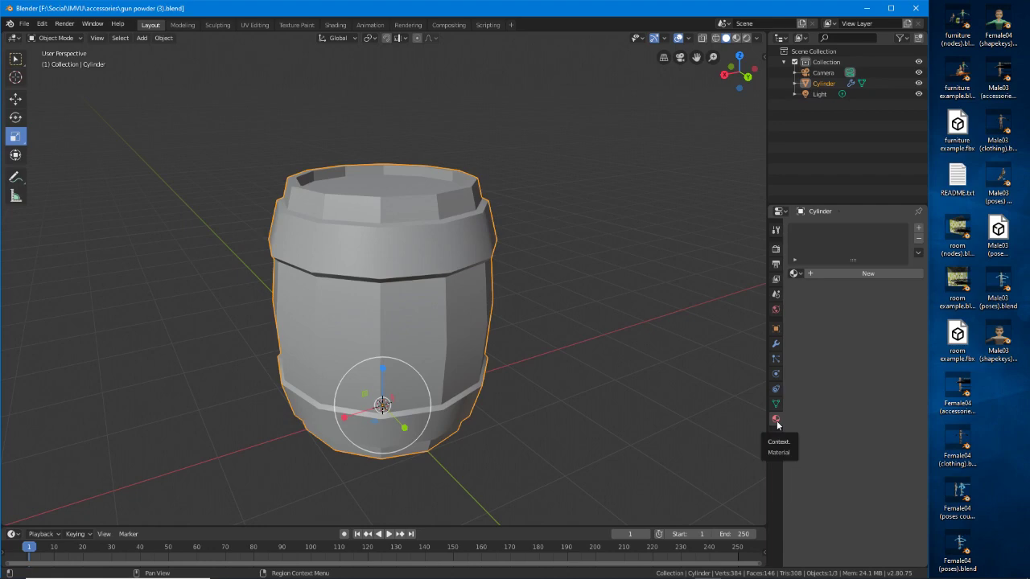
left_click(868, 274)
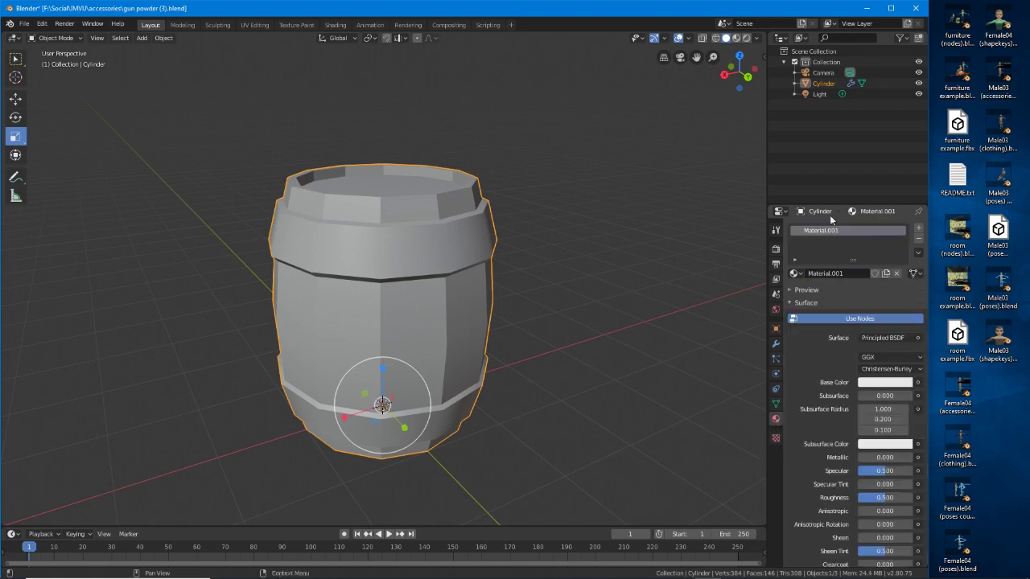
double_click(849, 272)
type("barrel")
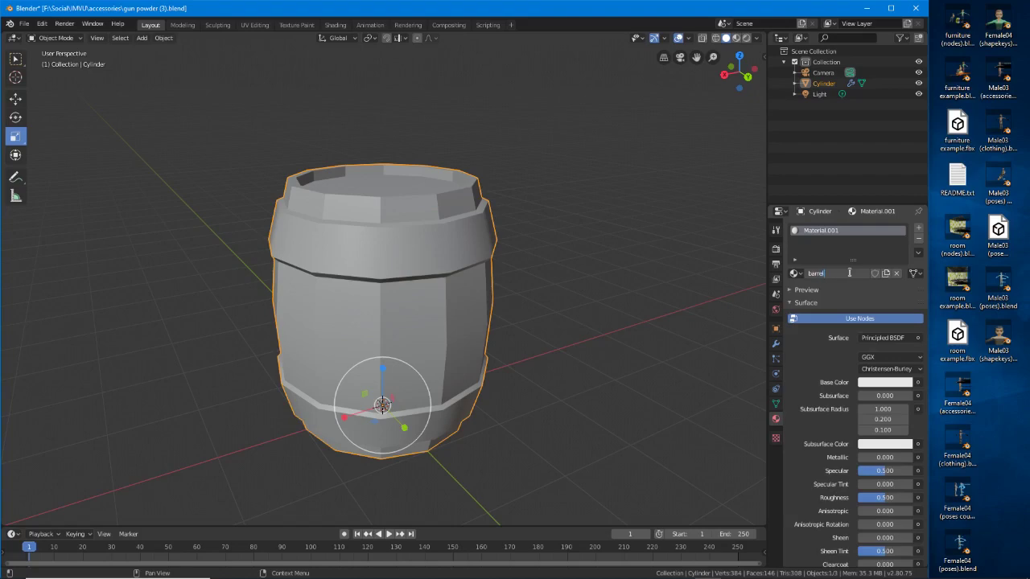
key("Return")
double_click(846, 272)
left_click(846, 272)
key("Return")
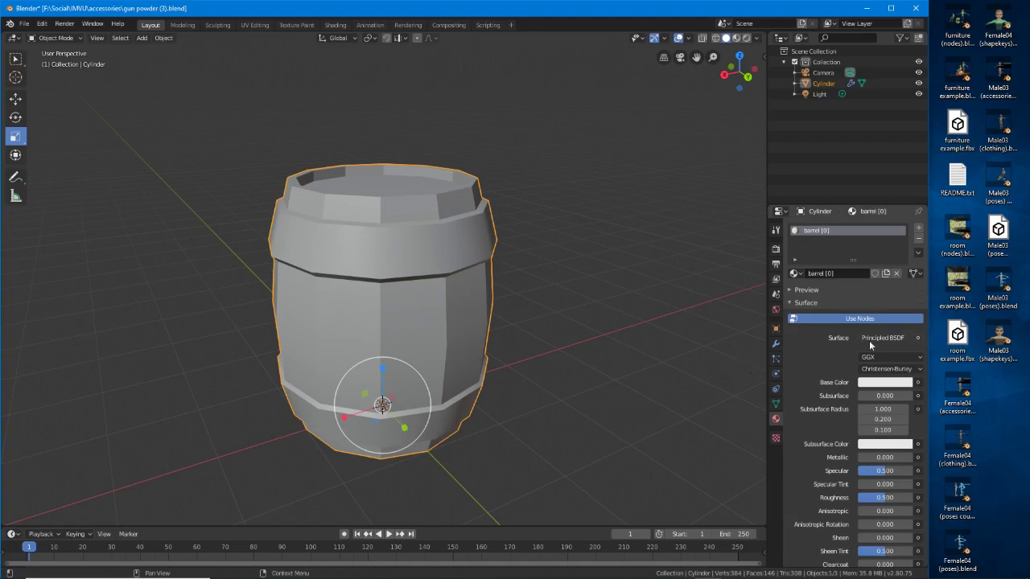
Switch to the Shading workspace, frame the barrel and its nodes, and move the Material Output node slightly away from the Principled BSDF
left_click(335, 25)
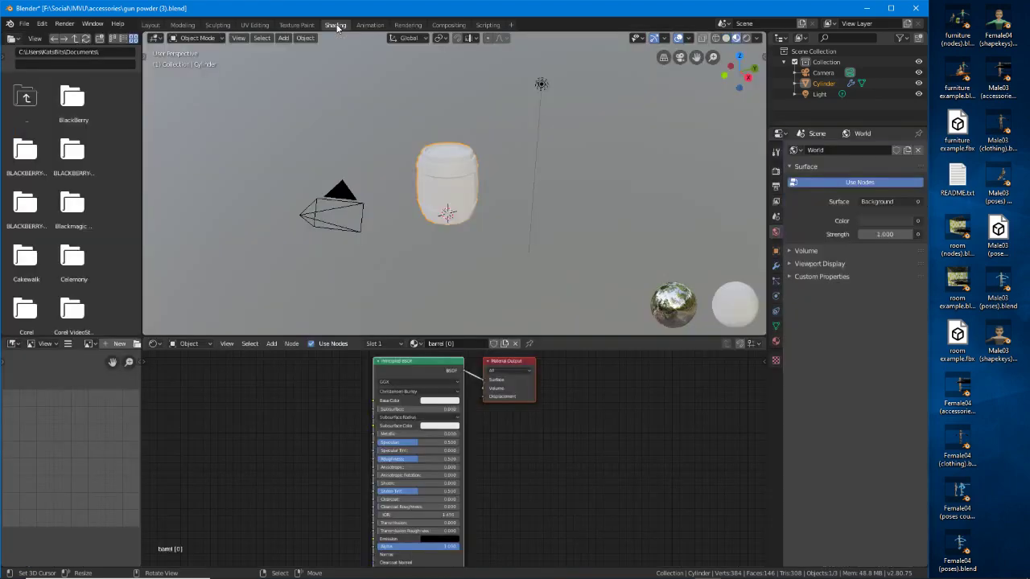
middle_click_drag(483, 239, 552, 228)
scroll(437, 219, "up", 4)
middle_click_drag(521, 433, 553, 452)
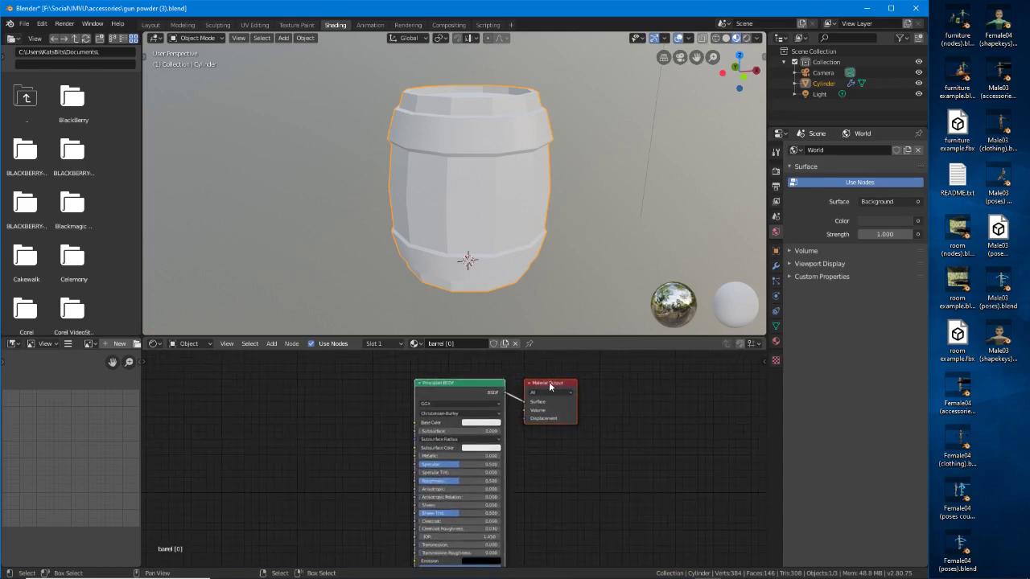
mouse_move(550, 387)
left_mouse_down()
mouse_move(640, 385)
mouse_move(557, 383)
left_mouse_up()
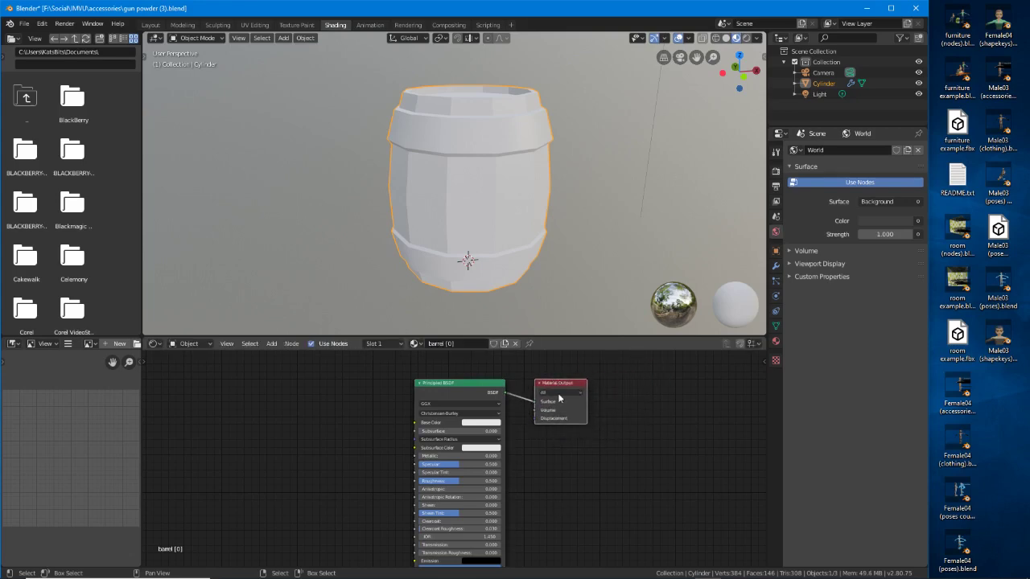
Add an Image Texture node and place it to the left of the Principled BSDF node
left_click(271, 344)
mouse_move(287, 407)
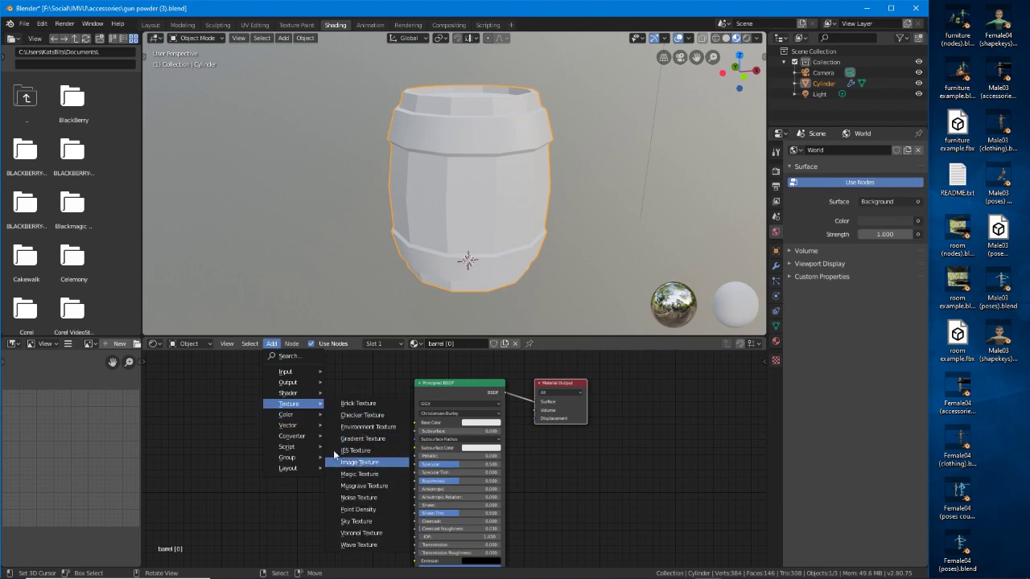
left_click(372, 467)
left_click(245, 406)
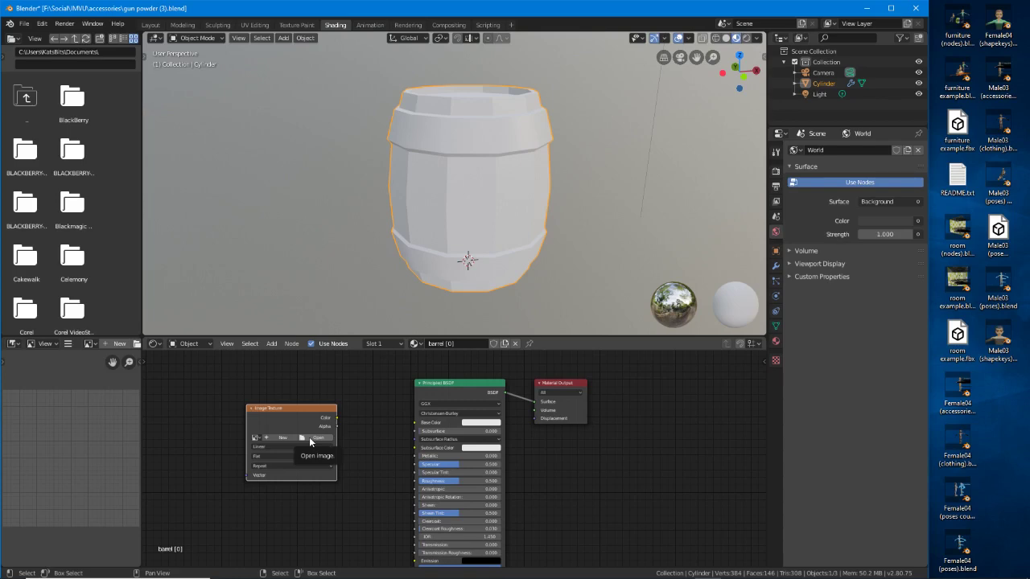
Browse for an existing texture image, select gunpower-barrel.png in the accessories folder, and display the files as thumbnails
left_click(282, 437)
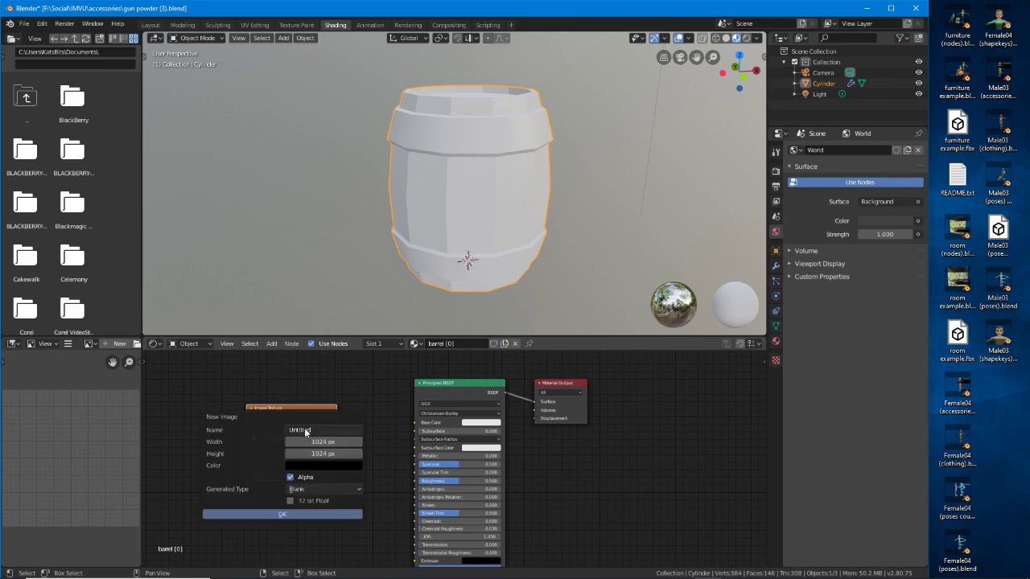
left_click(297, 407)
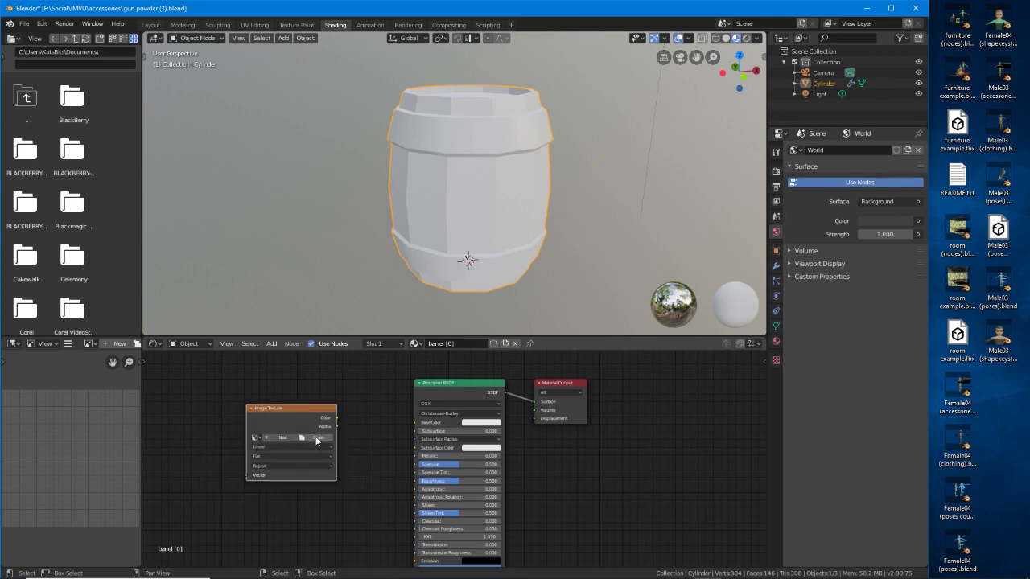
left_click(316, 439)
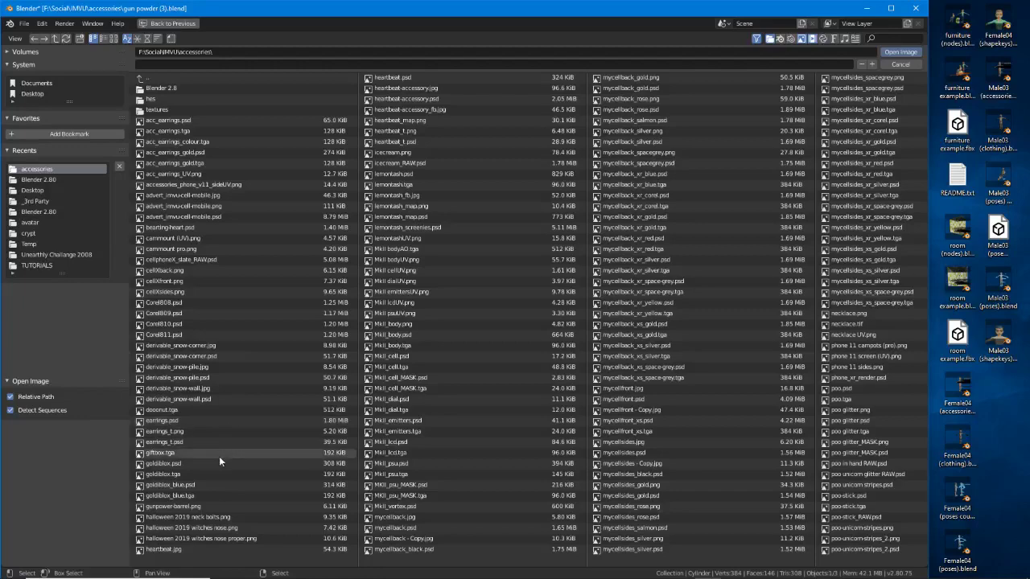
left_click(170, 507)
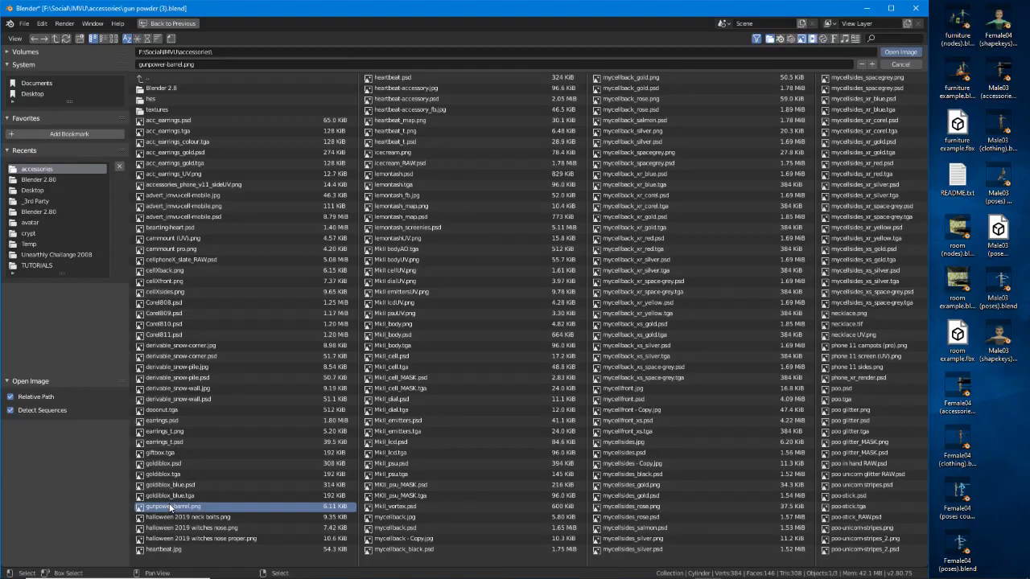
left_click(115, 38)
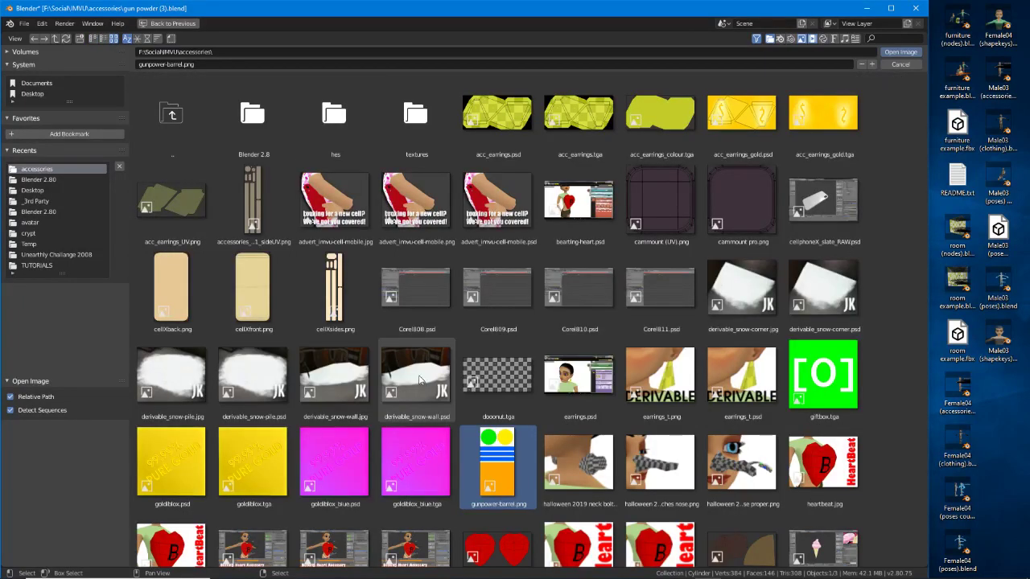
Look through the image thumbnails in the accessories folder and return to the gunpower-barrel.png preview
scroll(374, 341, "down", 10)
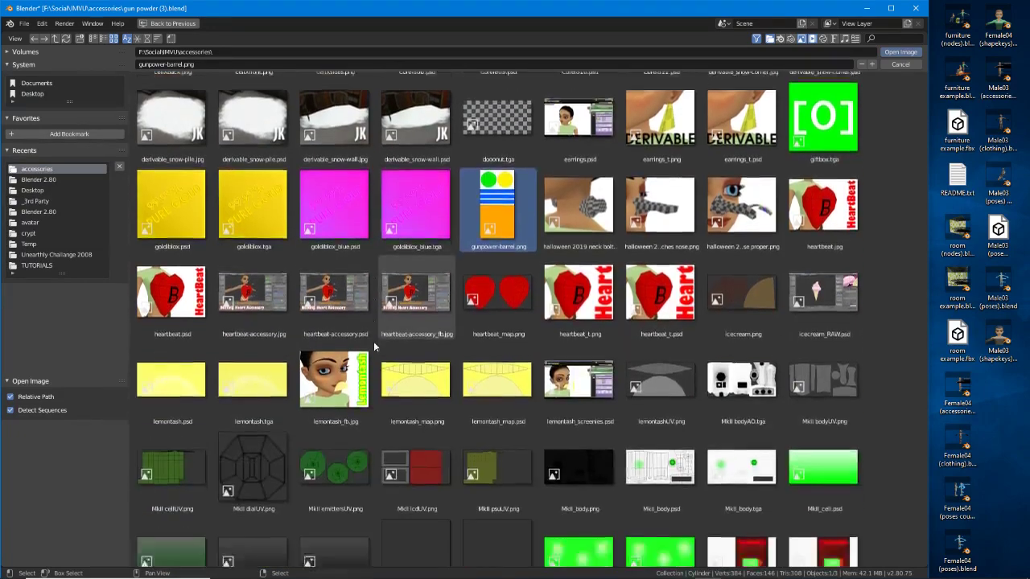
scroll(373, 342, "up", 8)
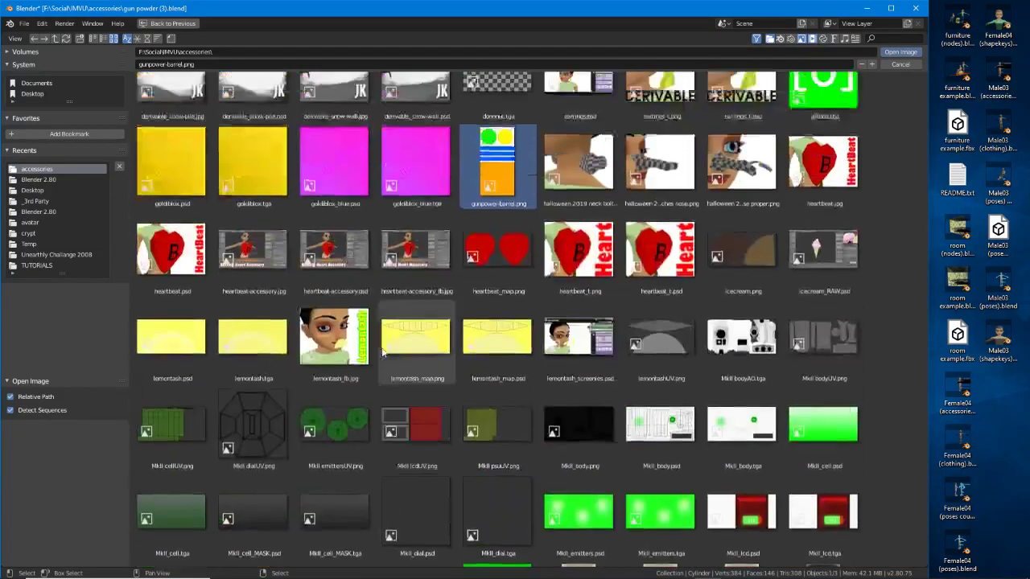
scroll(383, 352, "up", 3)
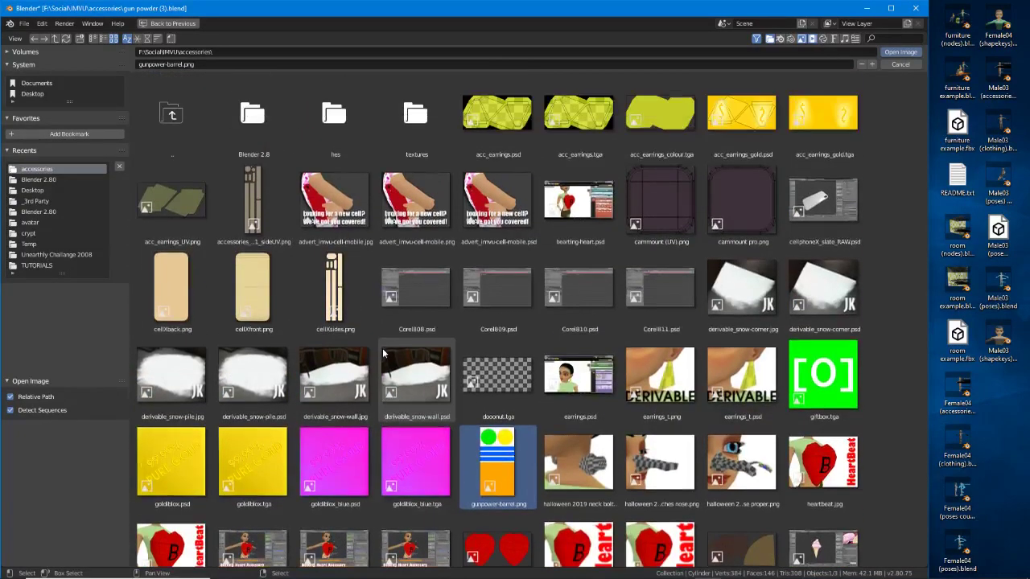
scroll(438, 364, "down", 15)
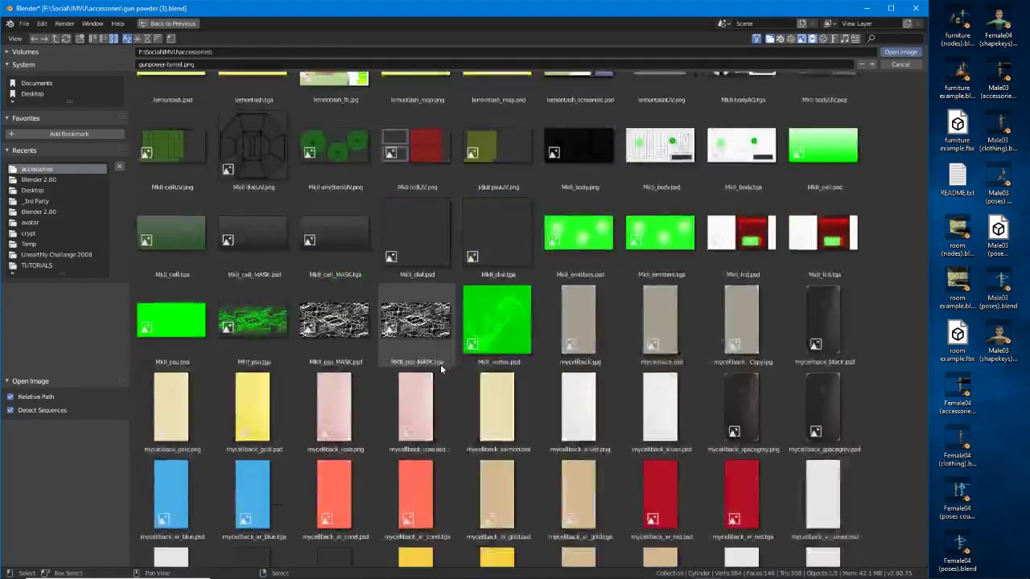
scroll(440, 368, "down", 10)
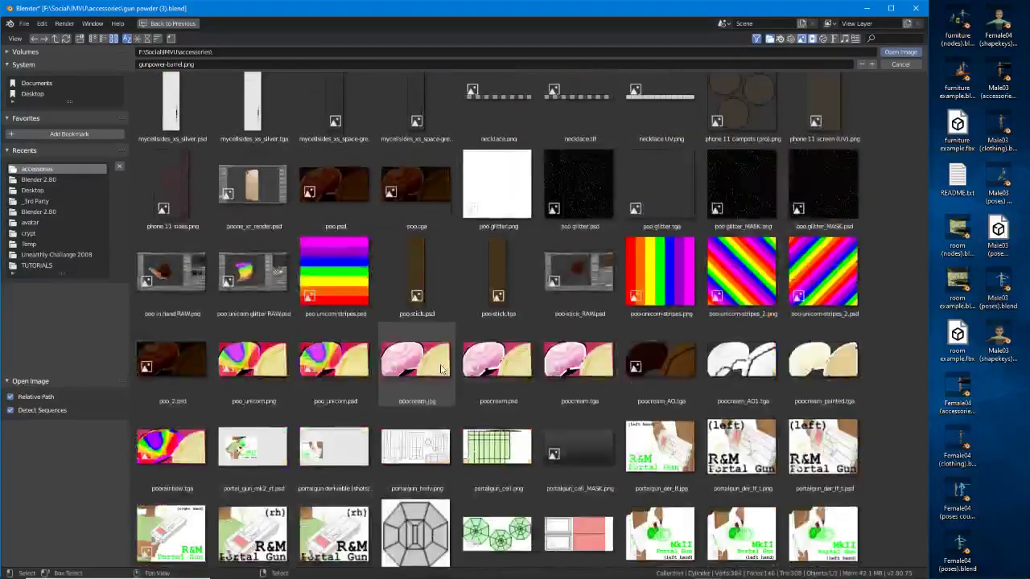
scroll(440, 369, "down", 8)
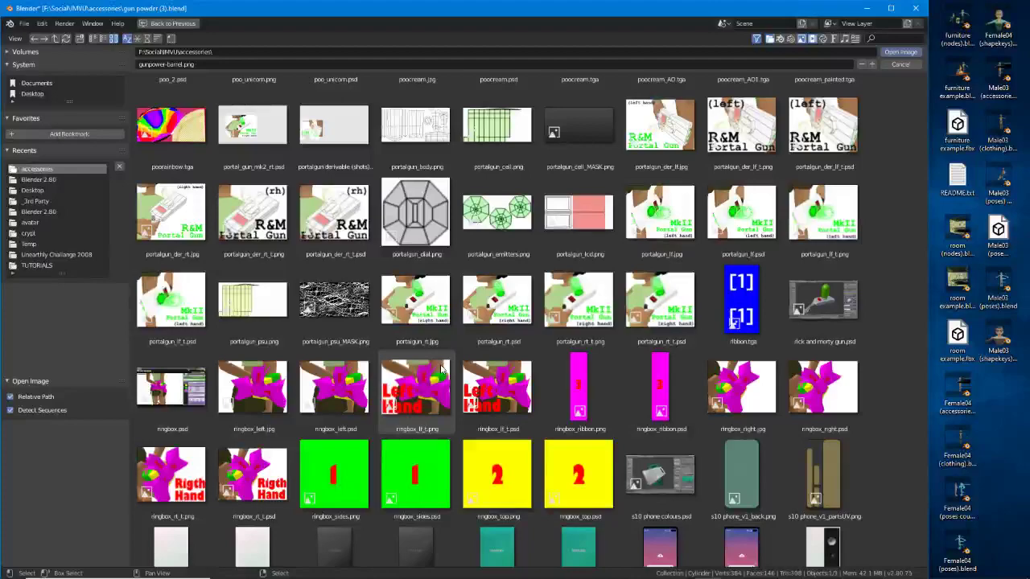
scroll(441, 369, "down", 10)
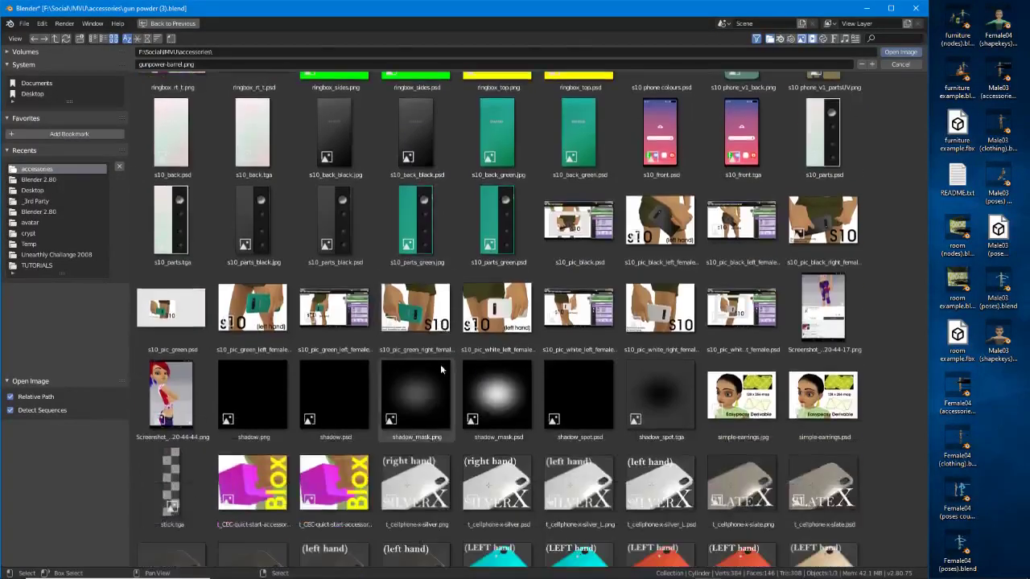
scroll(441, 370, "down", 4)
scroll(441, 369, "up", 11)
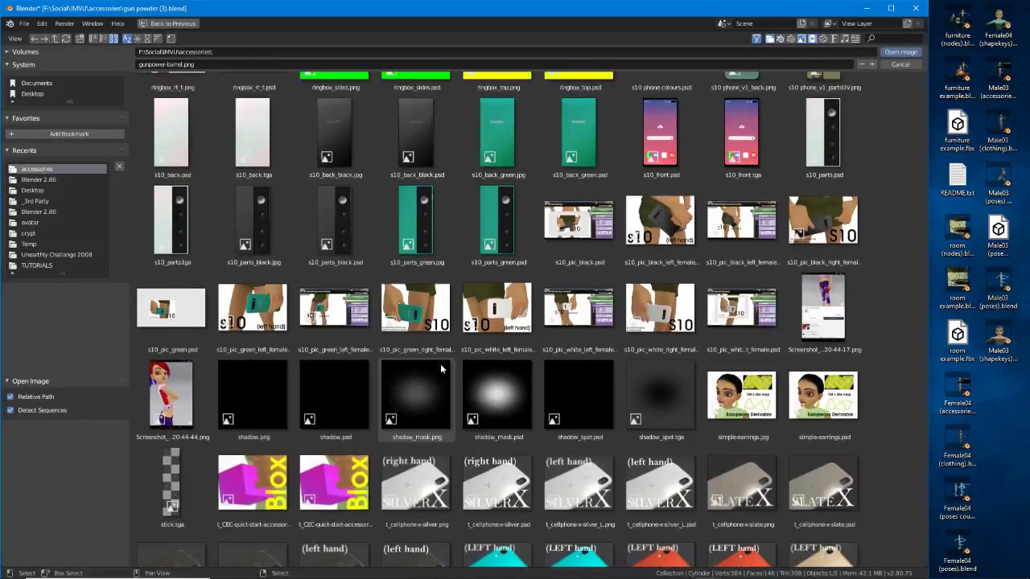
scroll(527, 370, "up", 4)
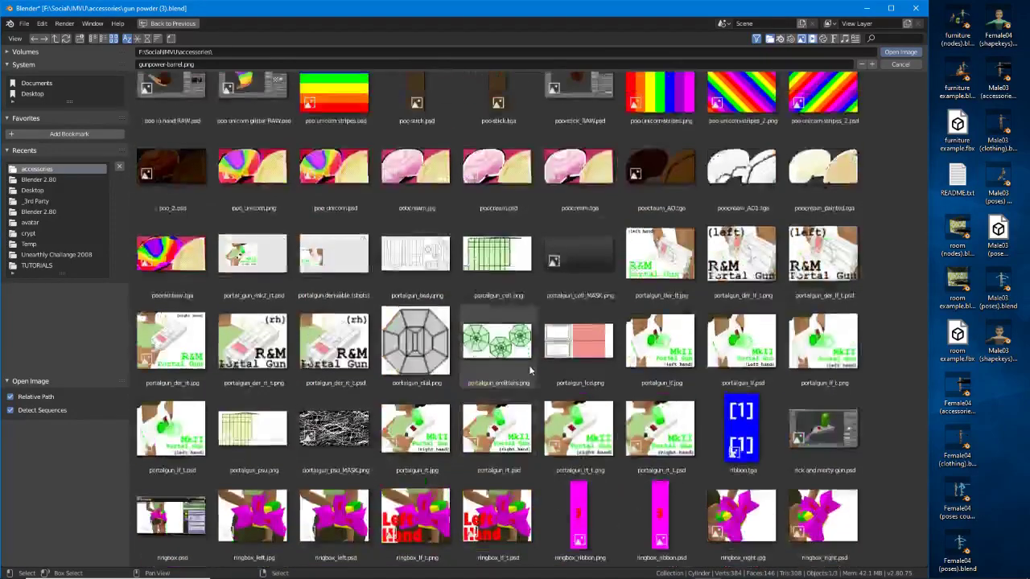
scroll(530, 370, "up", 18)
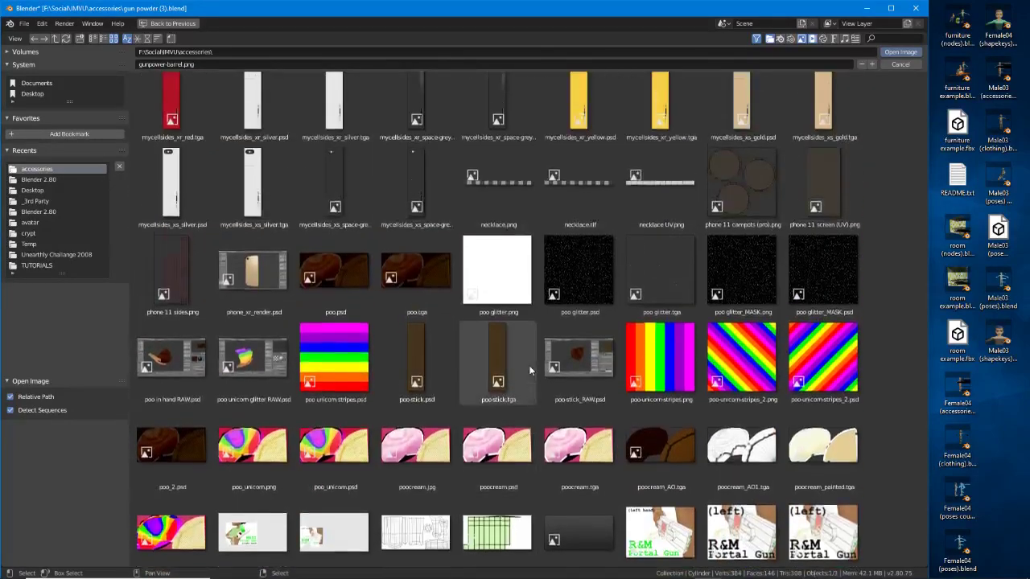
scroll(529, 370, "up", 12)
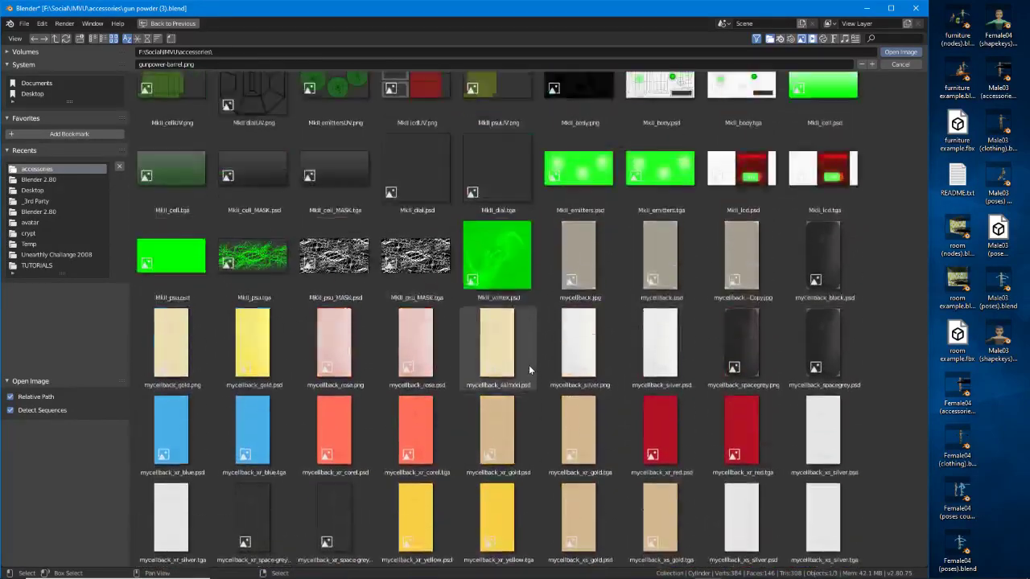
scroll(528, 368, "up", 8)
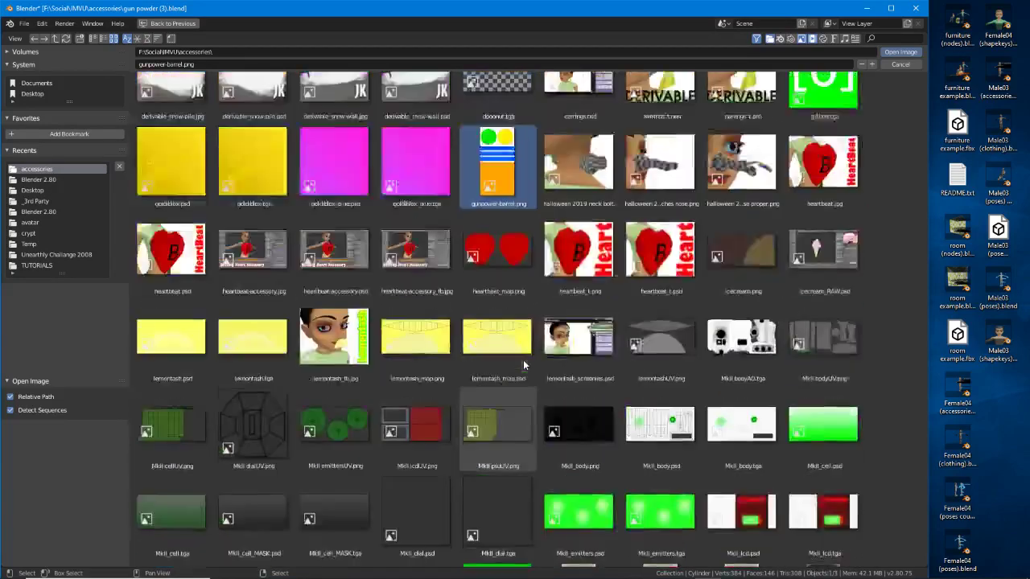
scroll(524, 365, "up", 4)
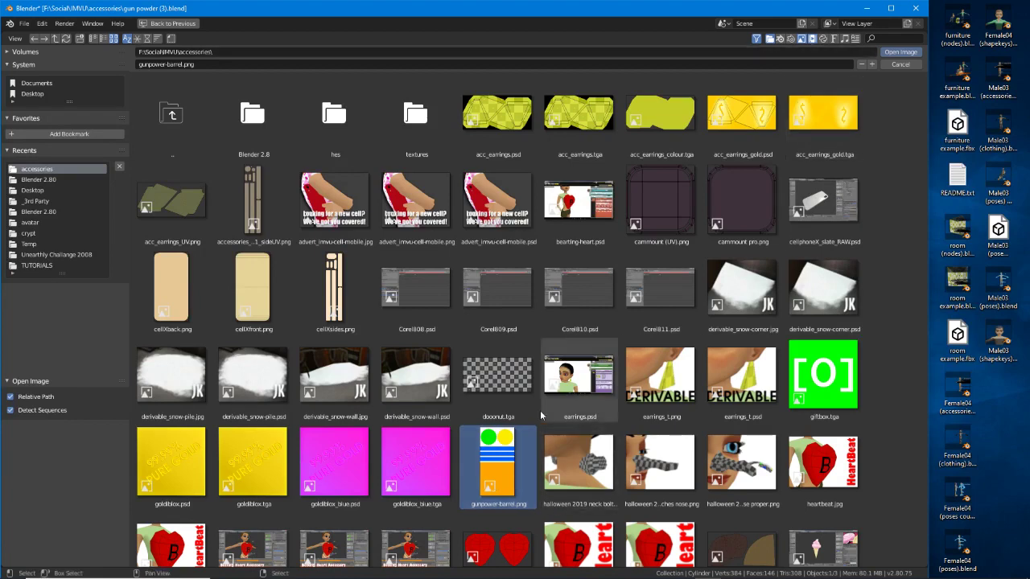
Load gunpower-barrel.png into the Image Texture node and connect its Color output to the Principled BSDF's Base Color
left_click(899, 51)
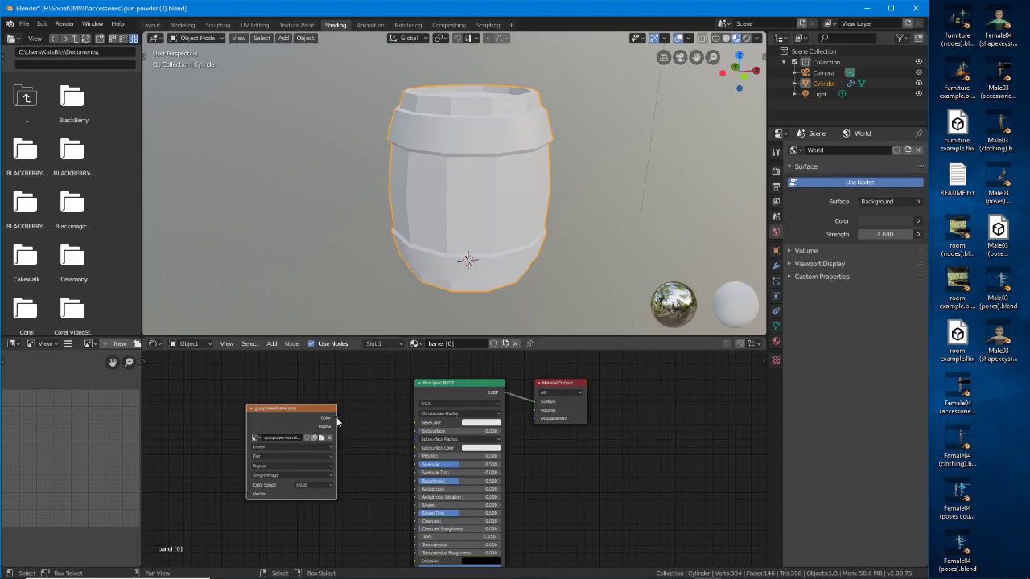
left_click_drag(336, 418, 416, 423)
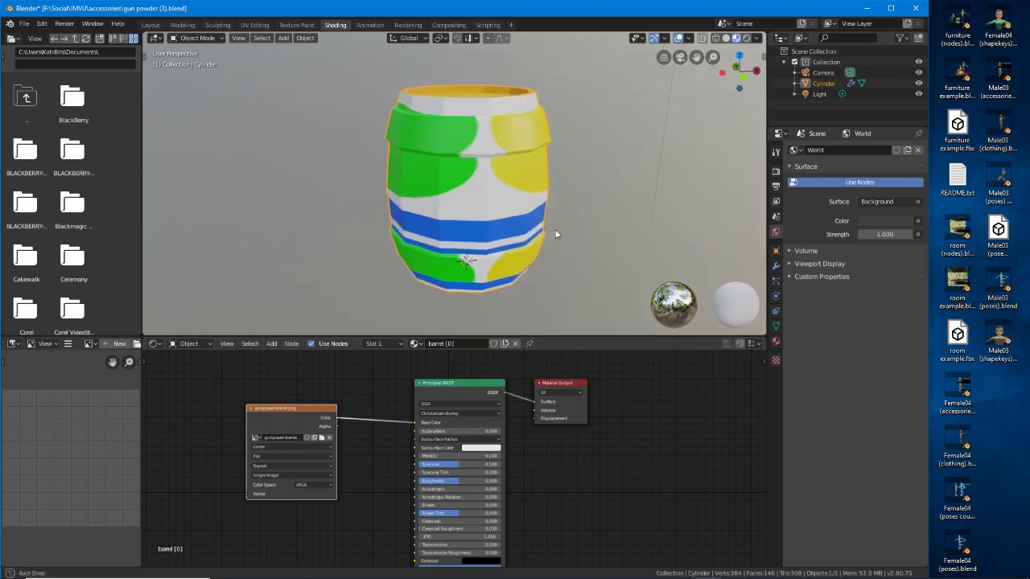
middle_click_drag(555, 235, 522, 243)
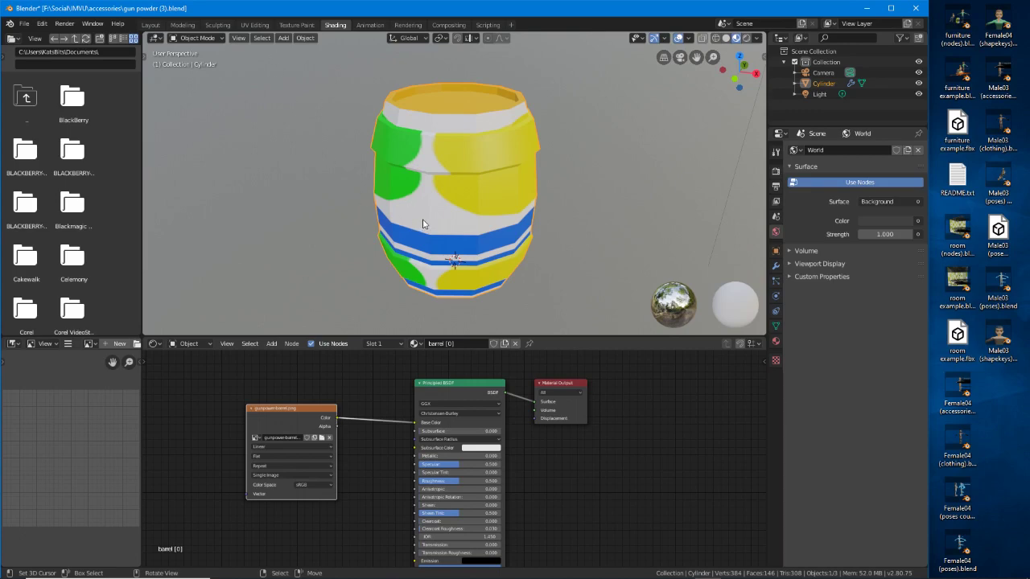
Switch to the UV Editing workspace and display the barrel in Look Dev shading with its top in view
left_click(260, 26)
scroll(599, 342, "up", 6)
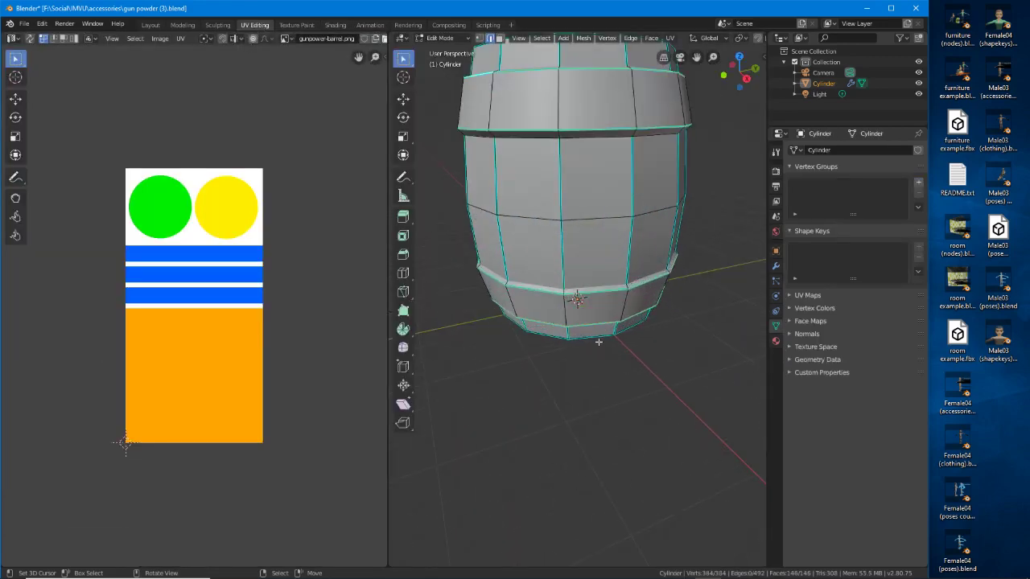
scroll(609, 255, "down", 5)
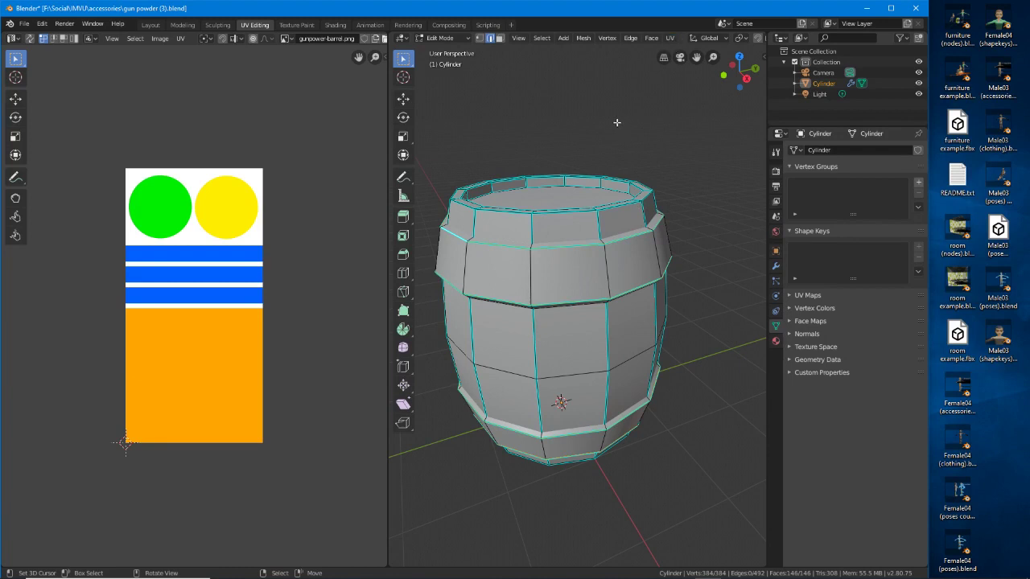
key("z")
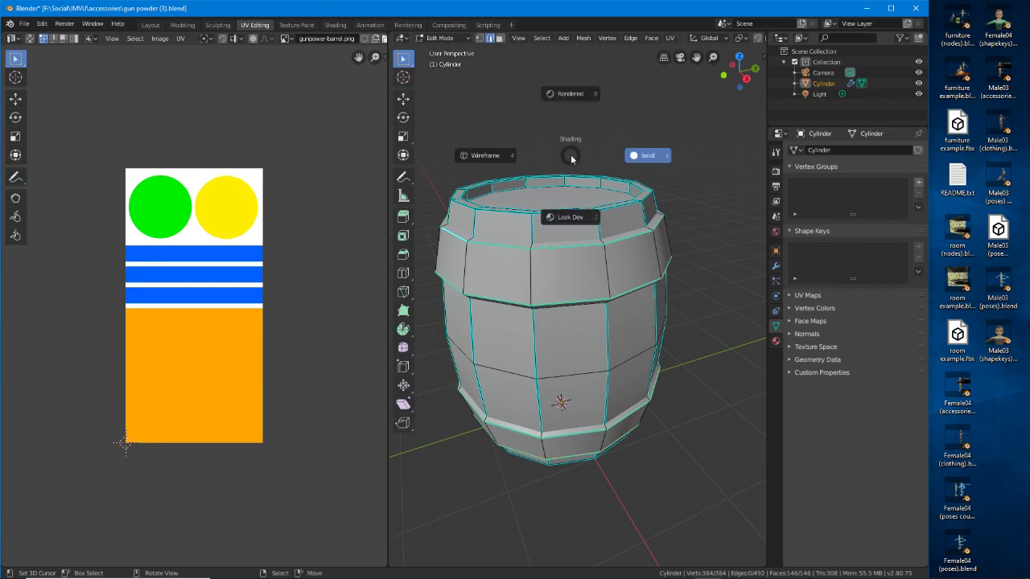
left_click(567, 218)
middle_click_drag(523, 367, 529, 400)
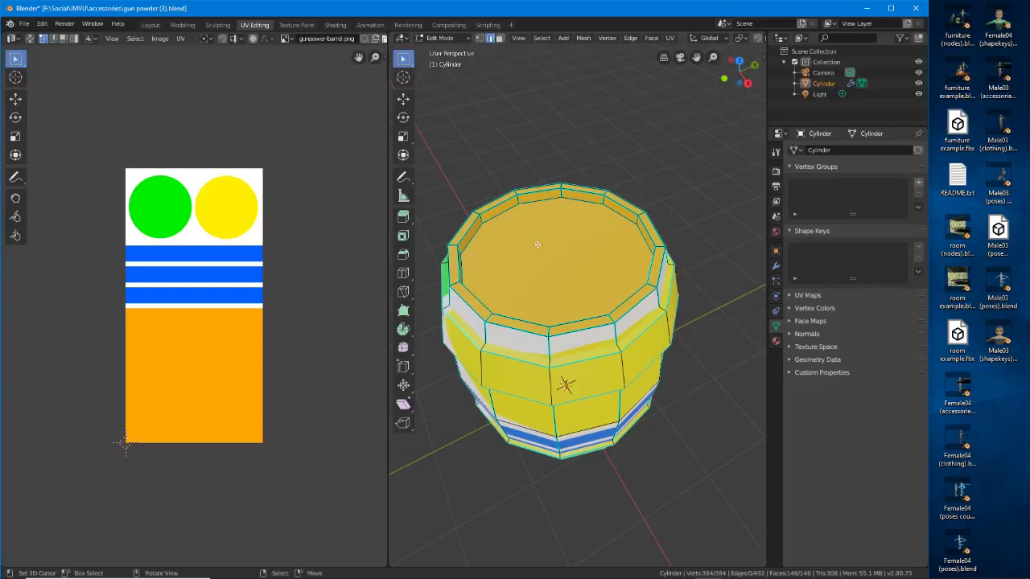
Select the barrel's flat top face in face select mode and unwrap it
left_click(499, 39)
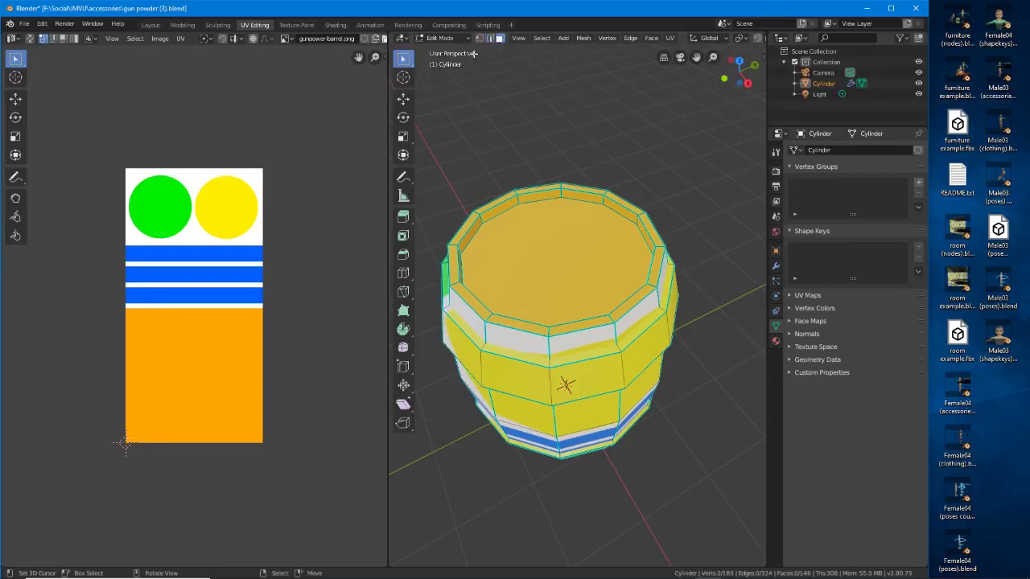
left_click(550, 265)
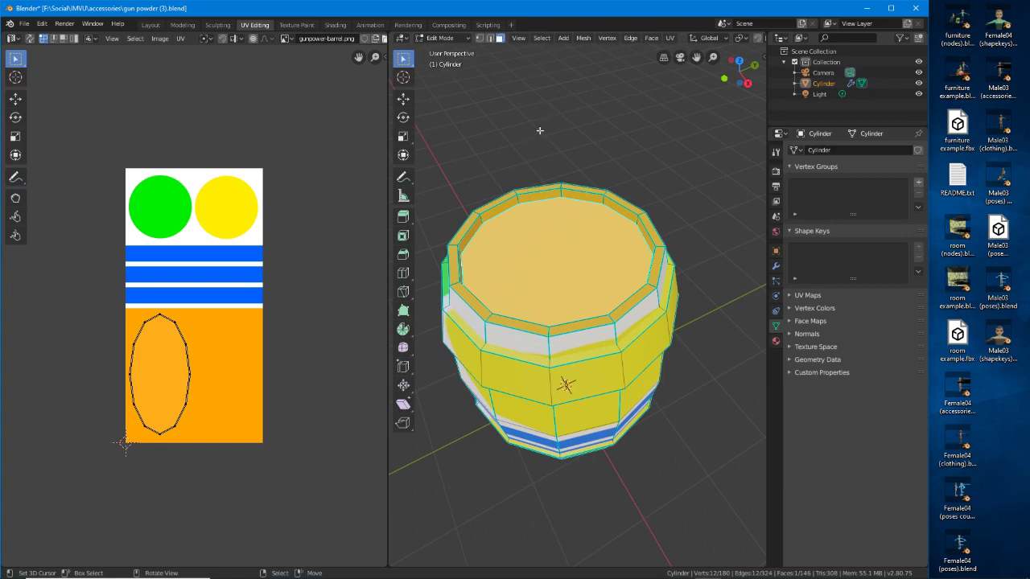
left_click(670, 38)
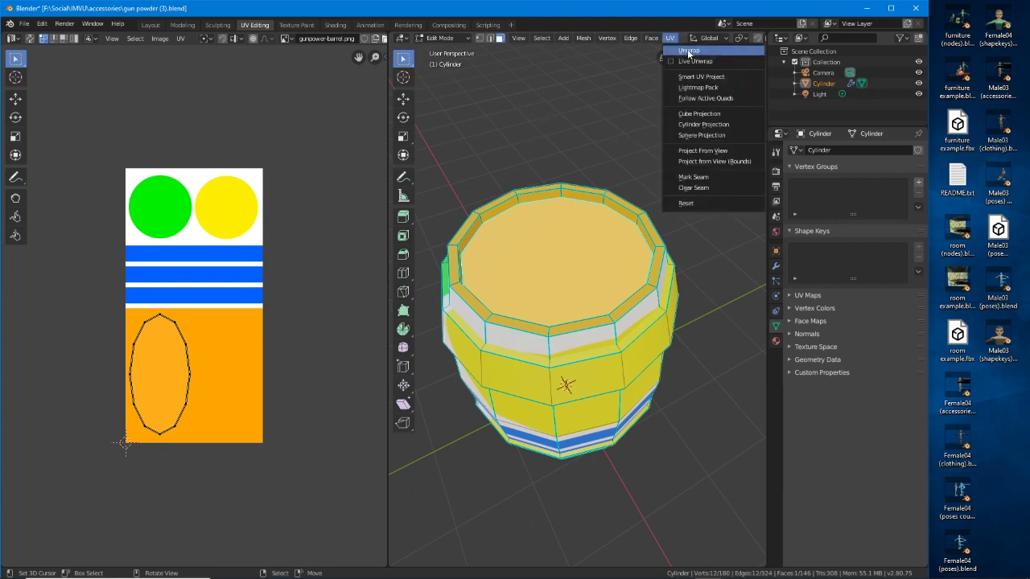
left_click(688, 49)
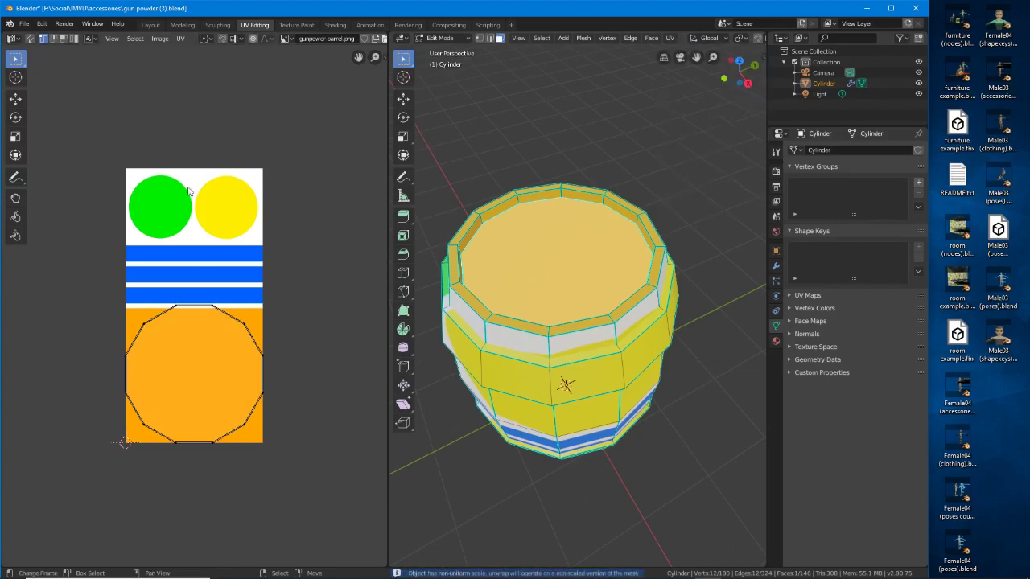
Select the top face's UV island, move it up over the texture, and scale it to about half size with the Transform tool
left_click(198, 390)
key("g")
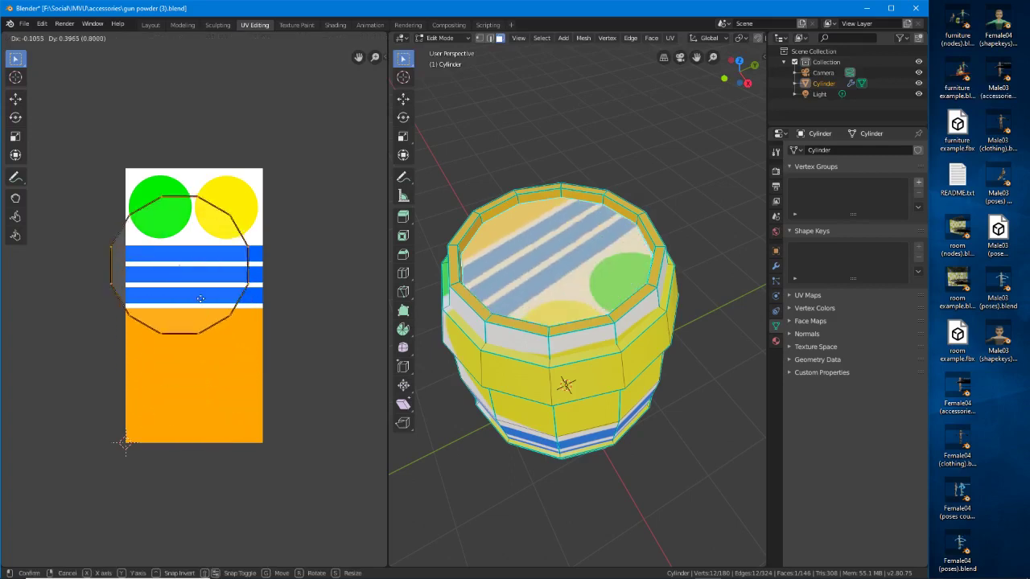
right_click(180, 258)
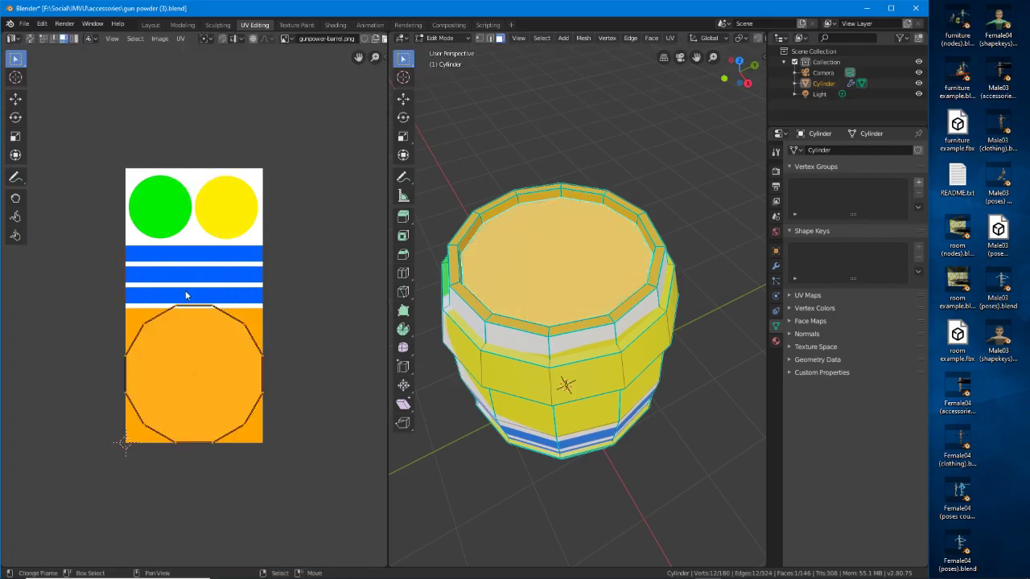
left_click(15, 155)
key("g")
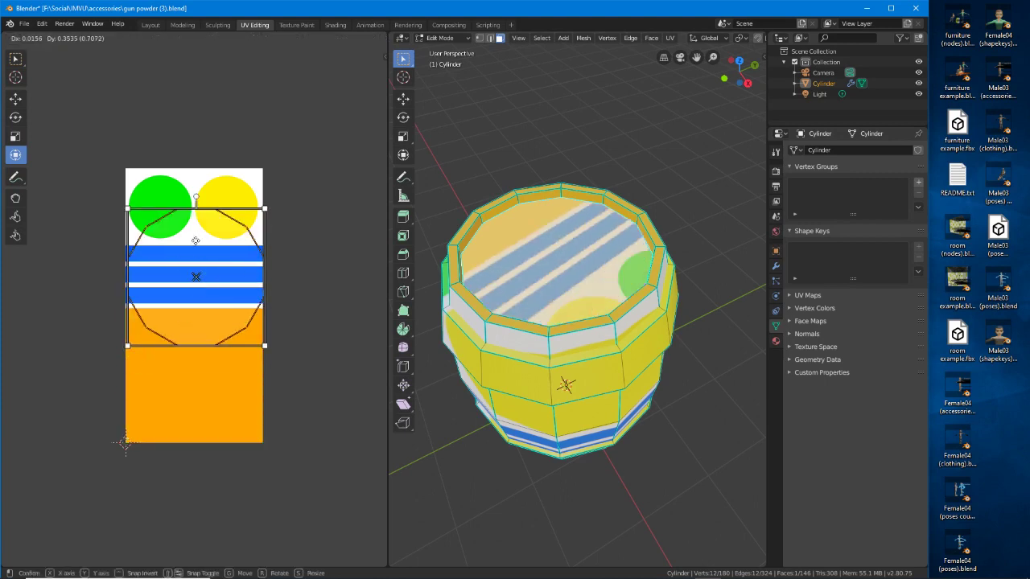
left_click_drag(165, 211, 163, 211)
left_click_drag(232, 279, 165, 213)
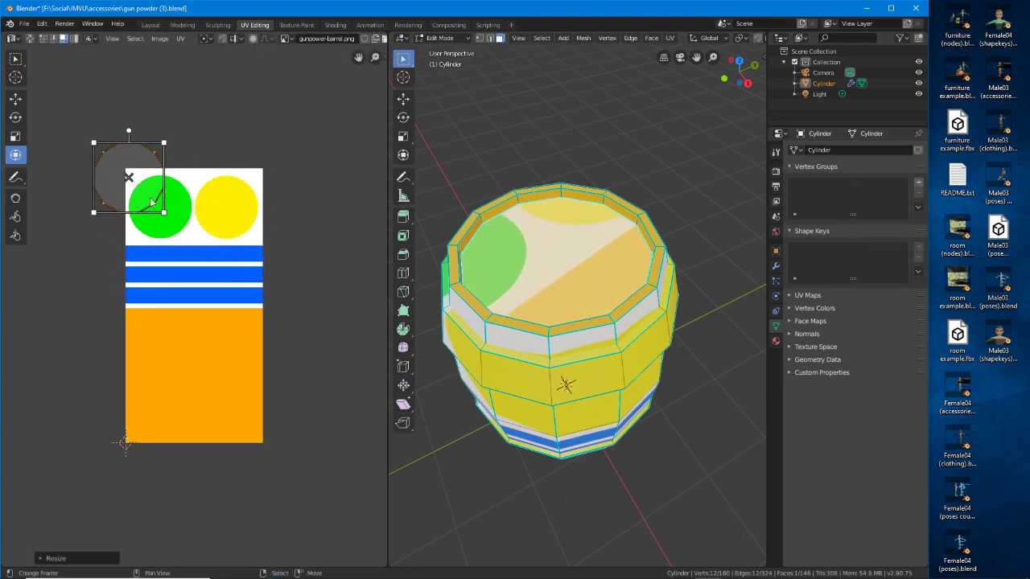
Move the top face's UV island onto the green circle and shrink it to fit the circle's outline
key("g")
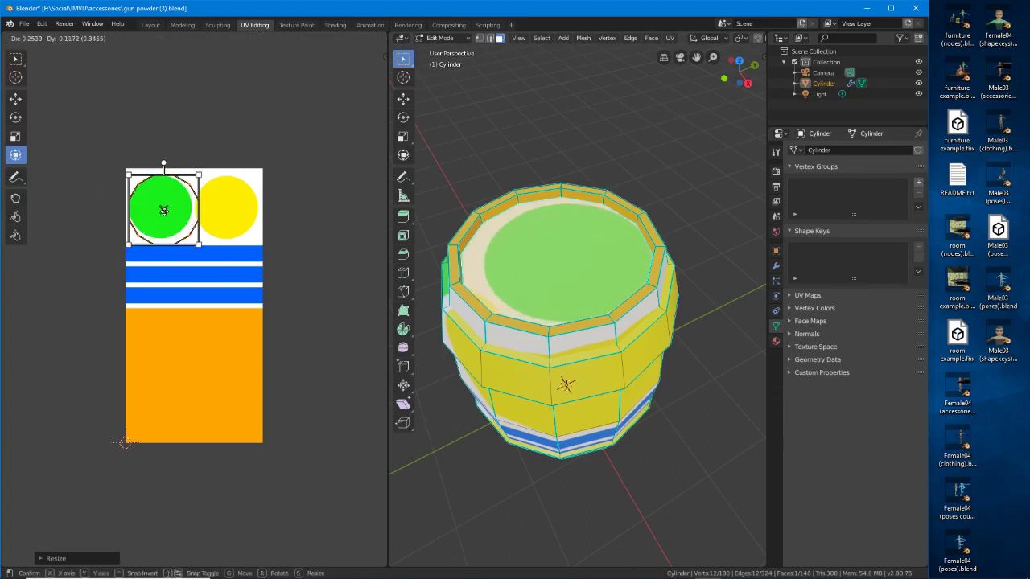
left_click(188, 244)
left_click_drag(200, 245, 191, 237)
scroll(183, 204, "up", 2)
scroll(189, 253, "up", 2)
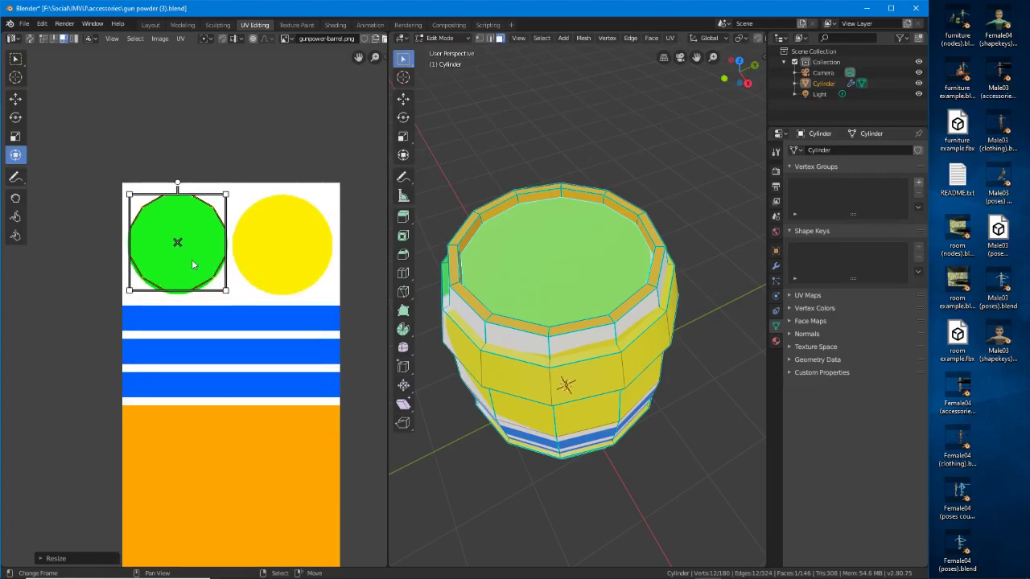
Nudge and slightly resize the top face's UV island to centre it within the green circle
left_click_drag(173, 226, 173, 228)
left_click_drag(232, 290, 230, 287)
left_click_drag(171, 226, 173, 229)
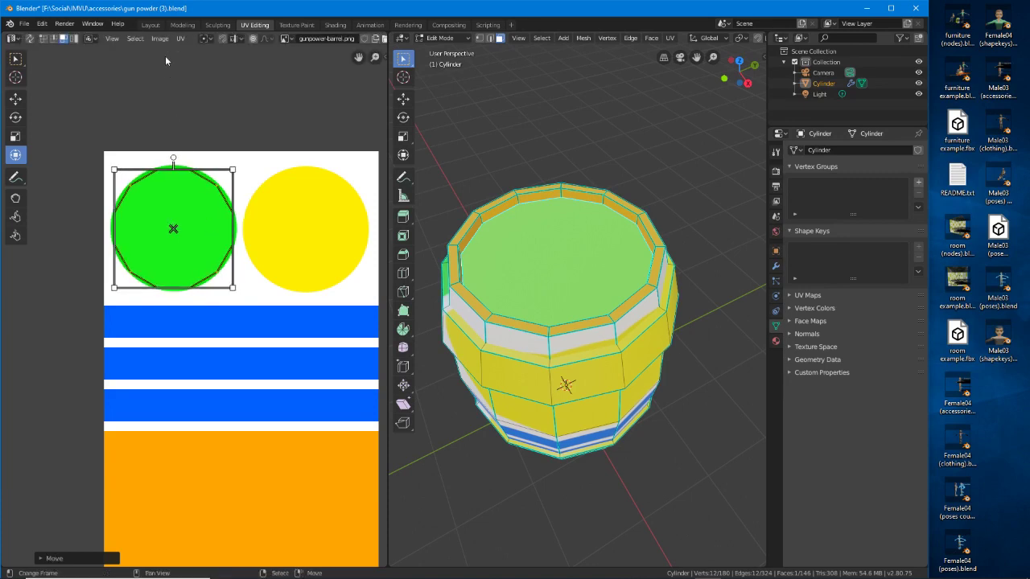
left_click(179, 39)
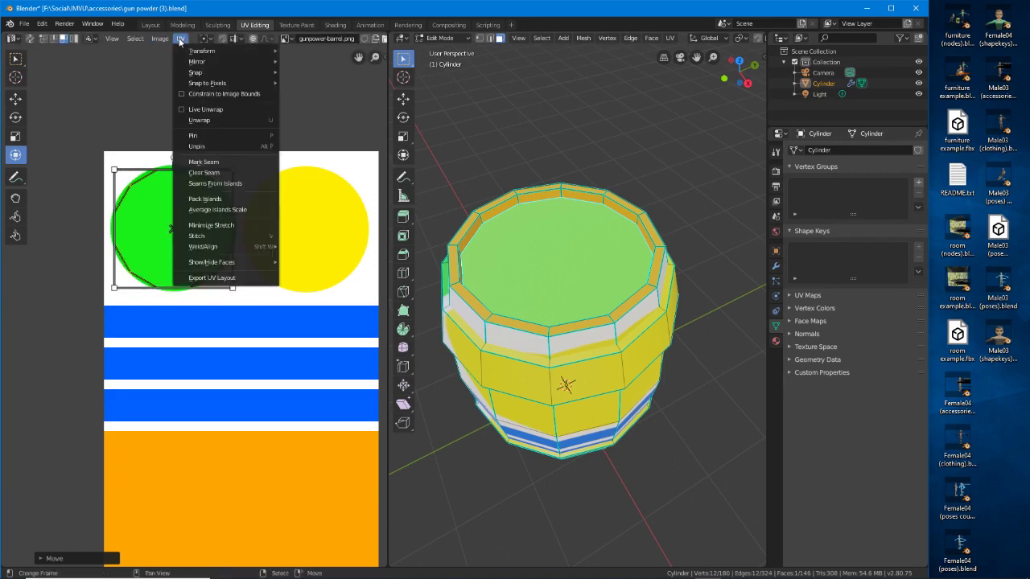
mouse_move(238, 84)
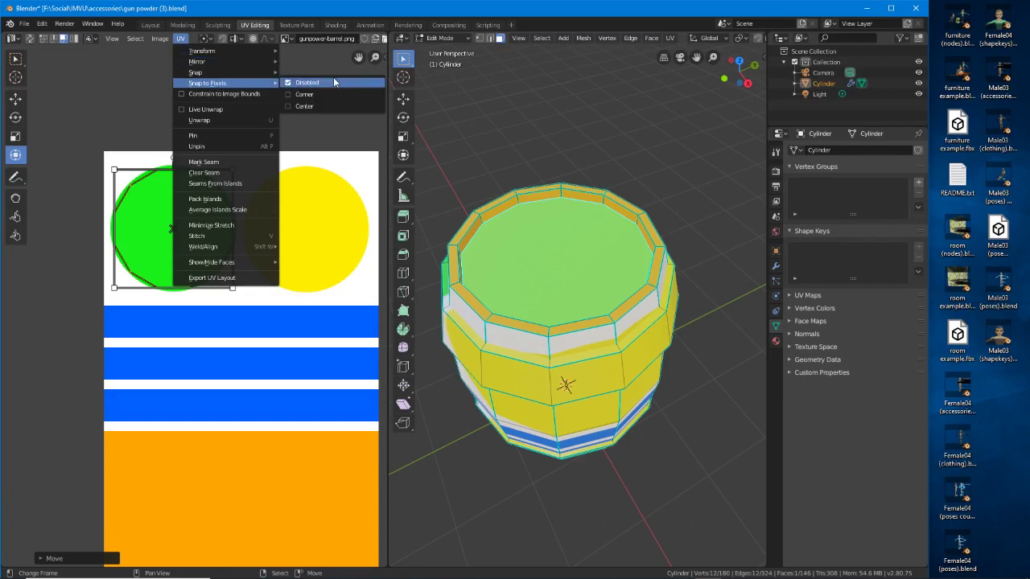
left_click(302, 100)
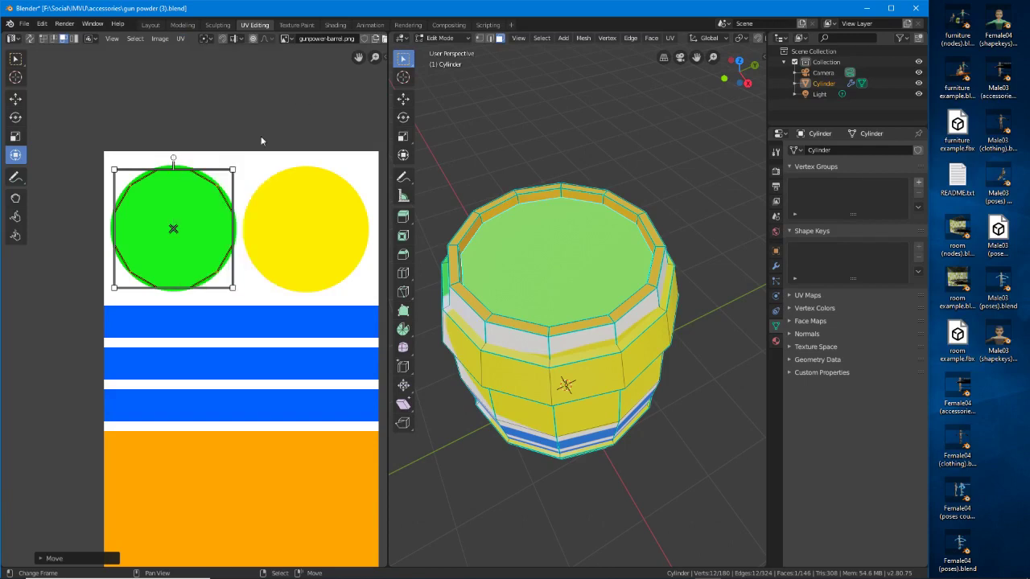
Refine the scale of the top face's UV island so its corners stay inside the green circle
mouse_move(234, 291)
left_mouse_down()
mouse_move(238, 299)
mouse_move(228, 291)
left_mouse_up()
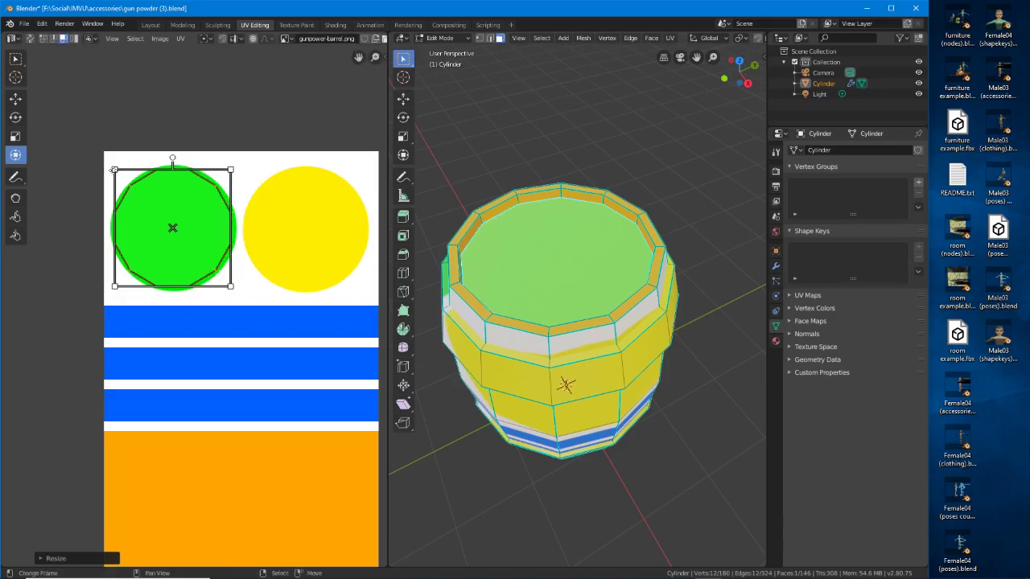
left_click_drag(112, 168, 112, 167)
left_click_drag(231, 286, 236, 293)
middle_click_drag(494, 234, 531, 237)
scroll(483, 288, "up", 4)
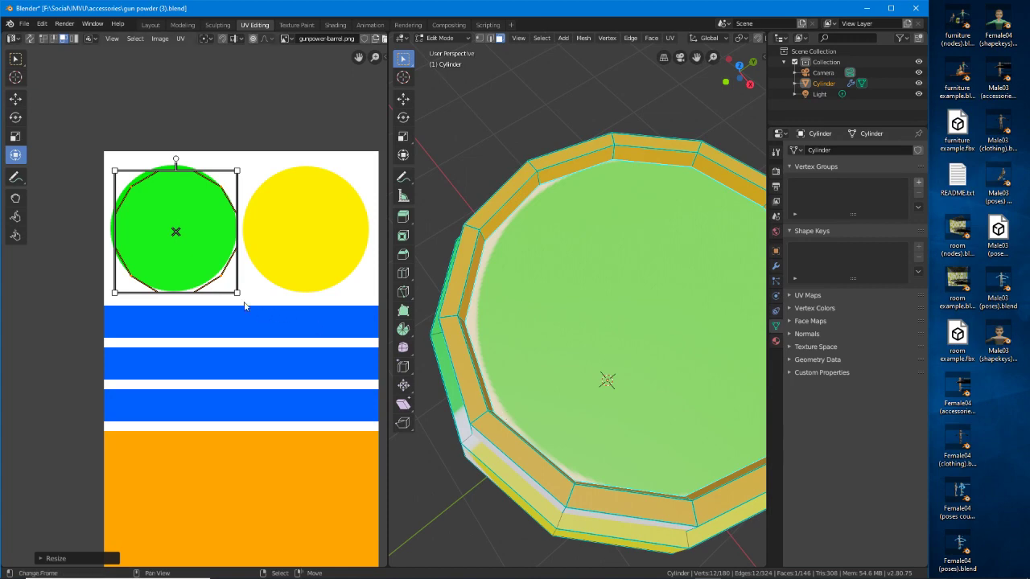
left_click_drag(237, 293, 234, 292)
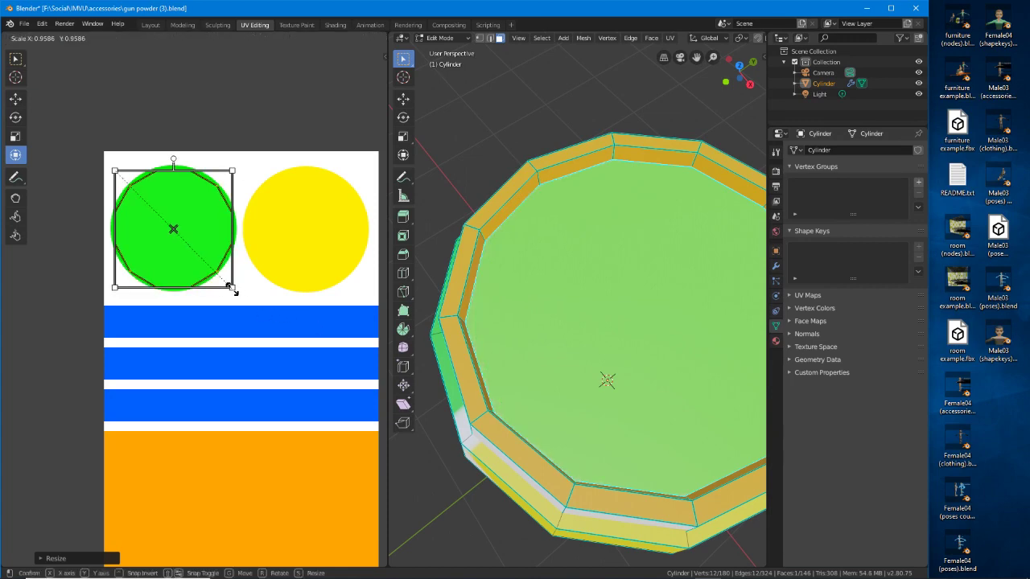
left_click(235, 291)
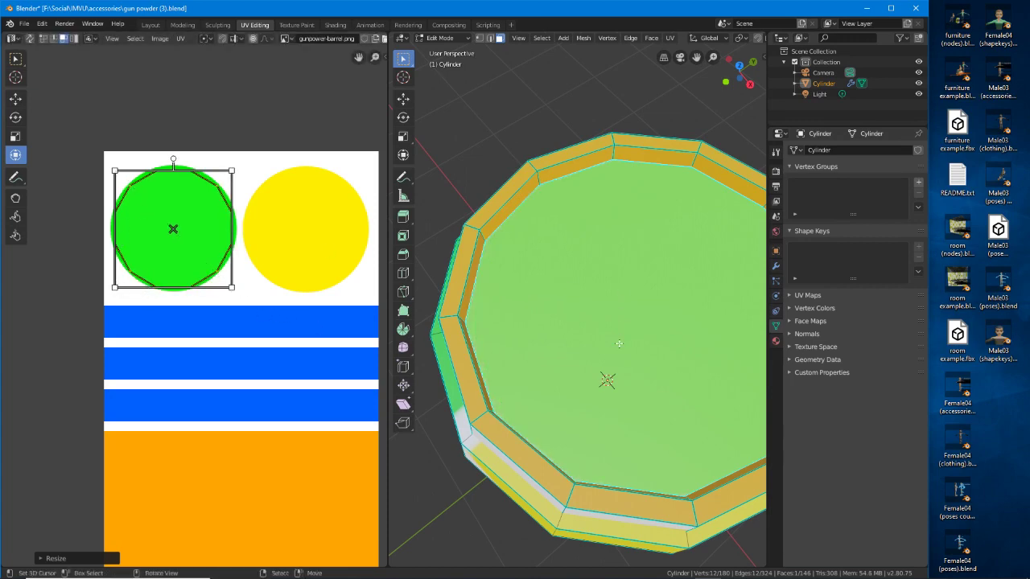
Select the barrel's flat bottom face and unwrap it
middle_click_drag(619, 345, 589, 177)
scroll(600, 458, "down", 3)
left_click(589, 260)
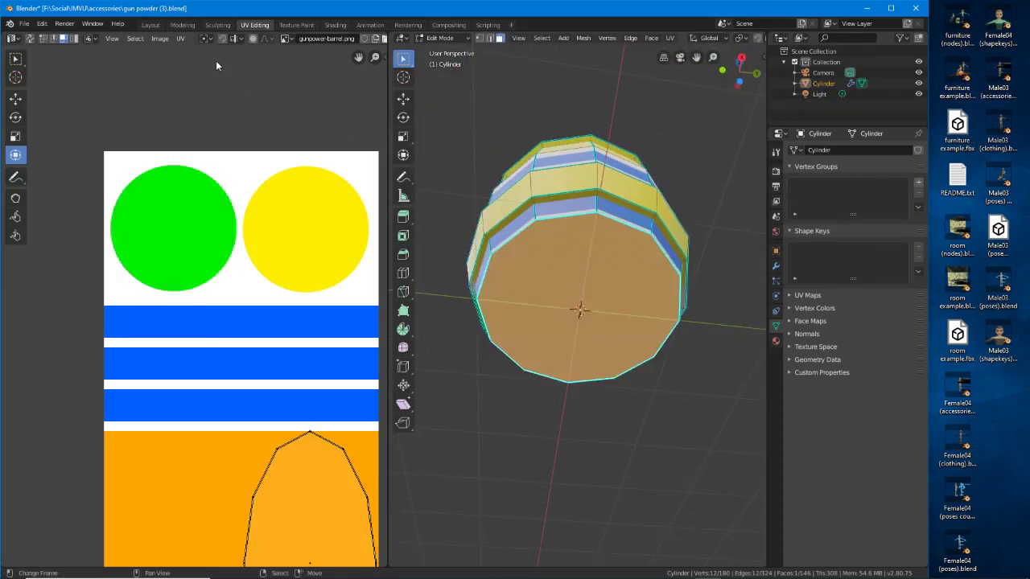
left_click(181, 39)
mouse_move(193, 74)
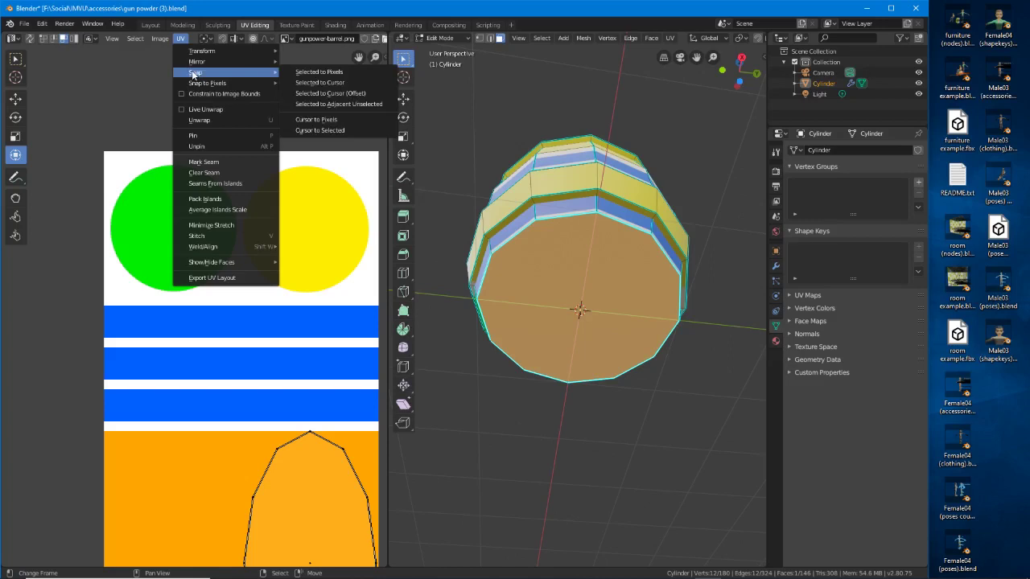
left_click(203, 120)
Move the bottom face's entire UV island over the yellow circle and shrink it to fit inside
middle_click_drag(239, 472, 185, 319)
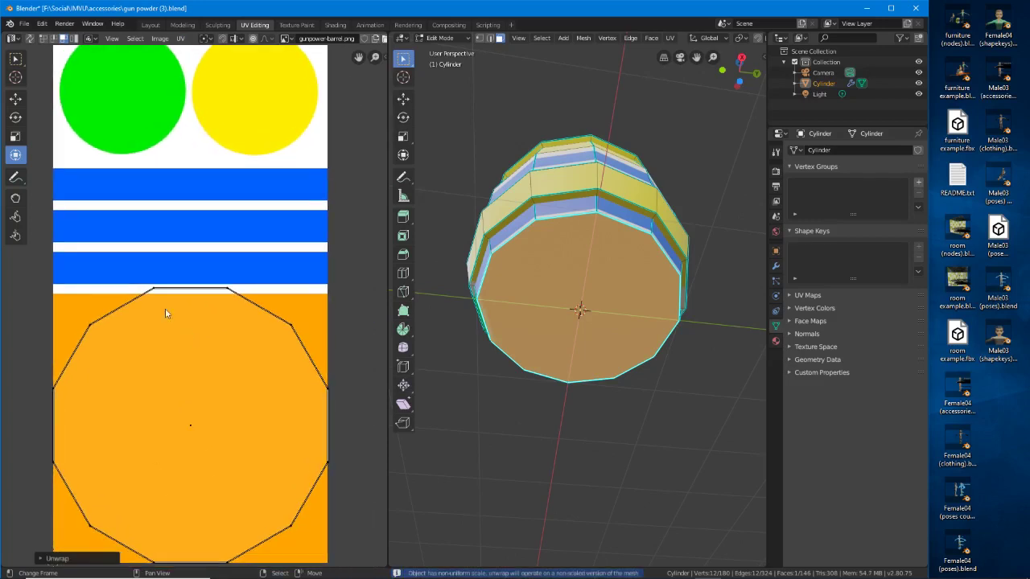
left_click(186, 455)
key("a")
left_click_drag(190, 425, 253, 147)
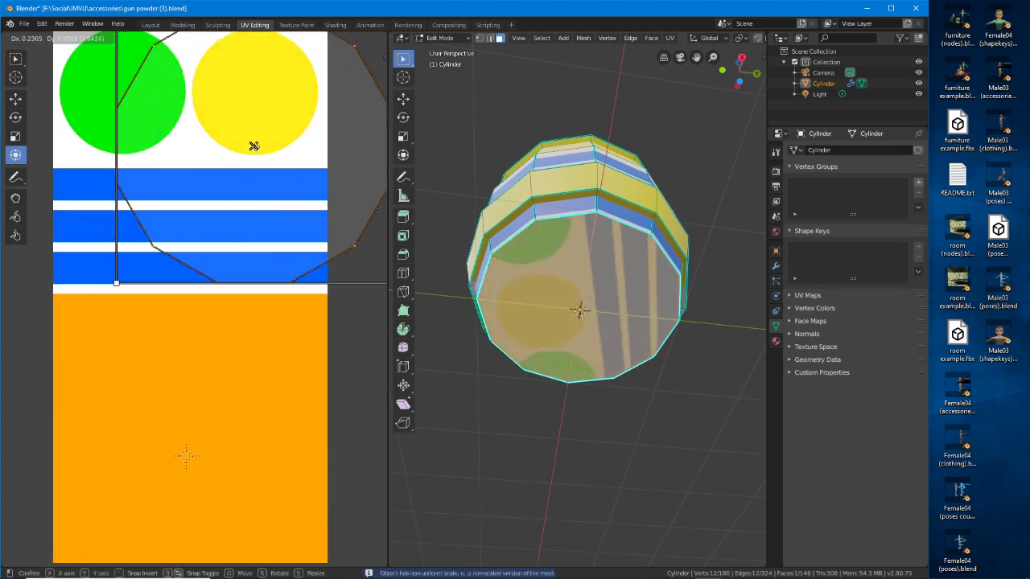
middle_click_drag(269, 154, 250, 291)
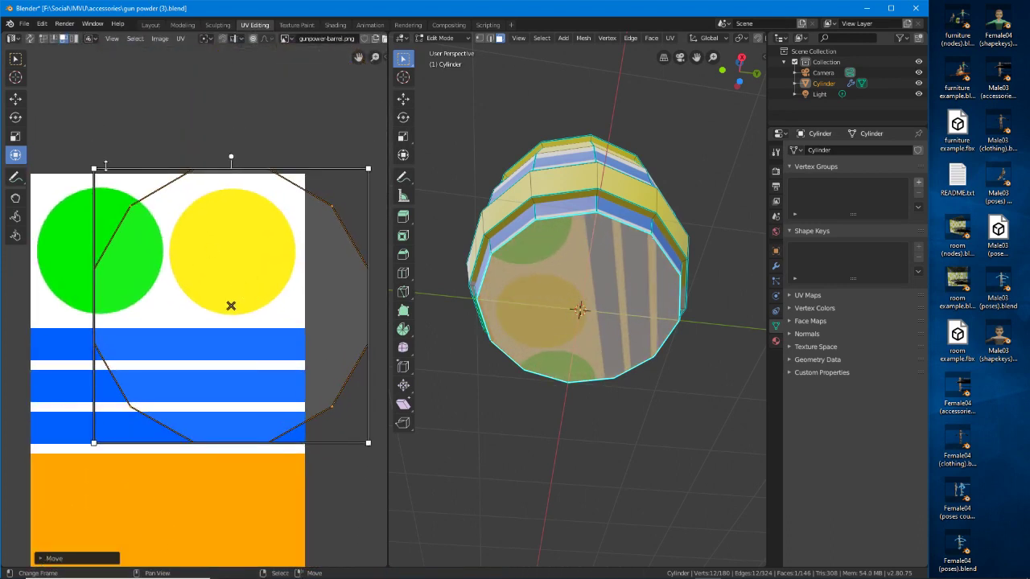
left_click_drag(94, 167, 233, 260)
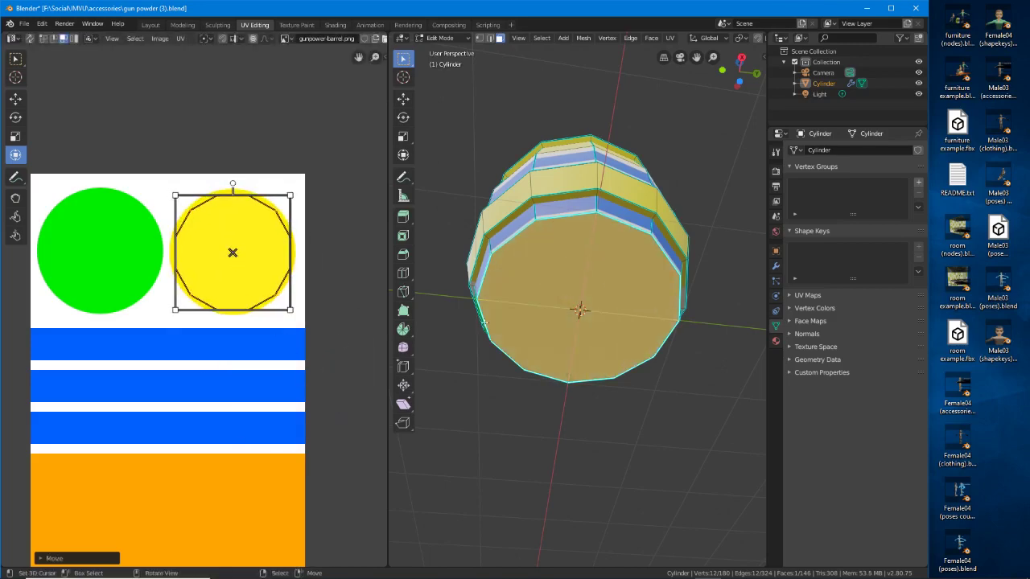
Select the face loops of the barrel's upper raised band, including its outer faces and its top and bottom ledges
middle_click_drag(601, 167, 533, 198)
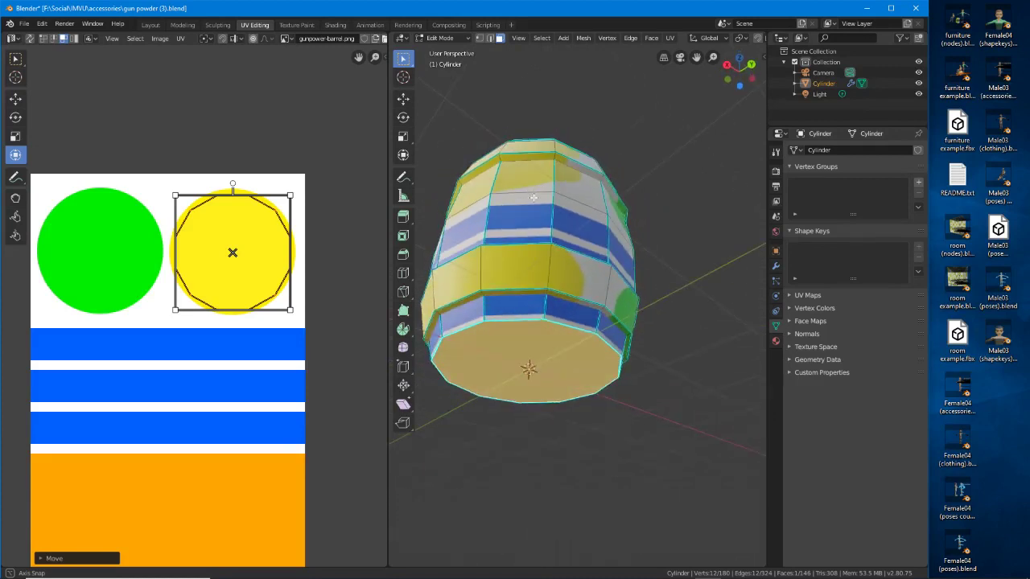
middle_click_drag(534, 197, 547, 269)
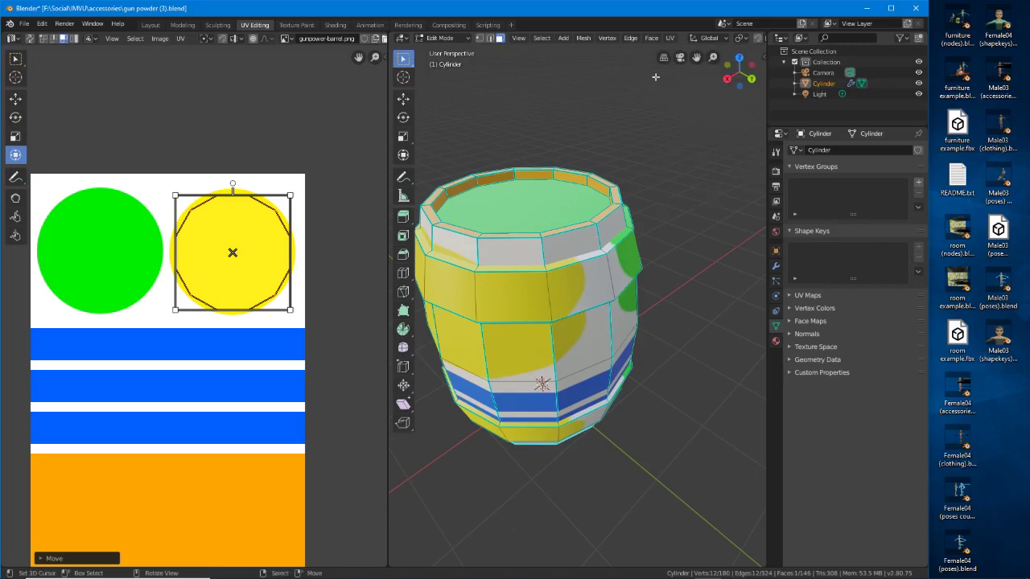
left_click(548, 274, "alt")
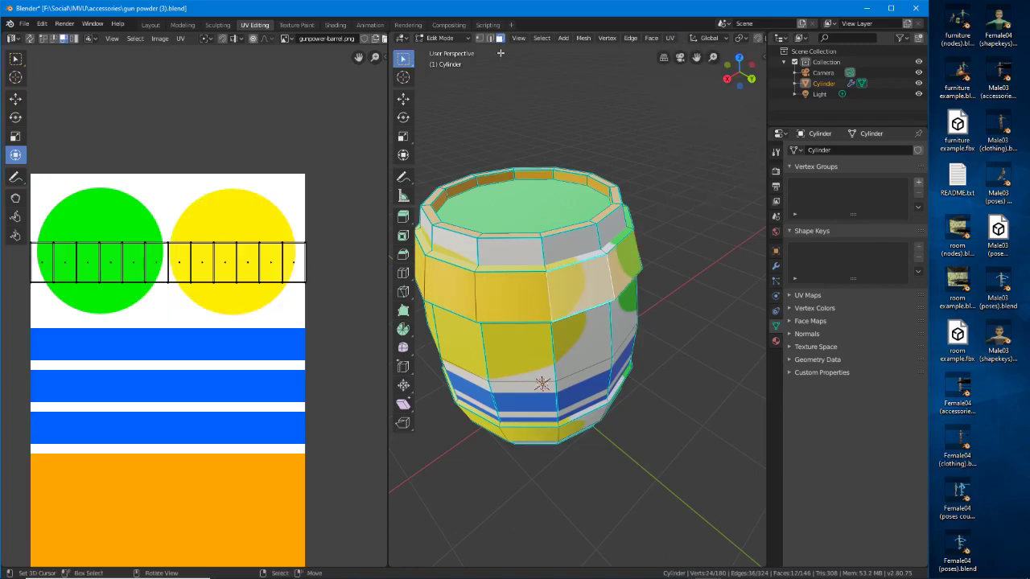
left_click(546, 269, "alt")
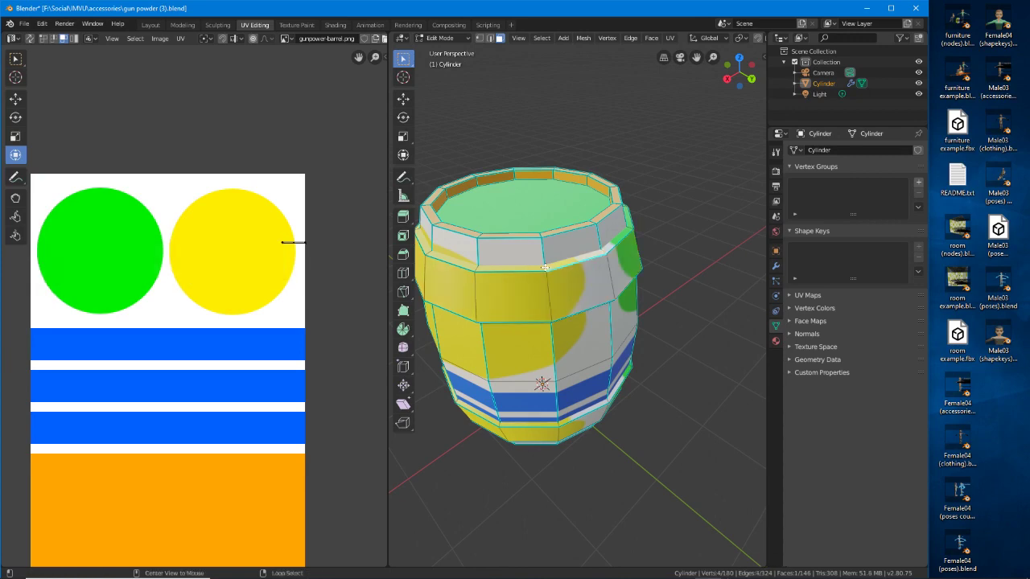
left_click(545, 272, "alt+shift")
middle_click_drag(546, 272, 545, 238)
scroll(545, 239, "up", 2)
left_click(535, 153, "alt+shift")
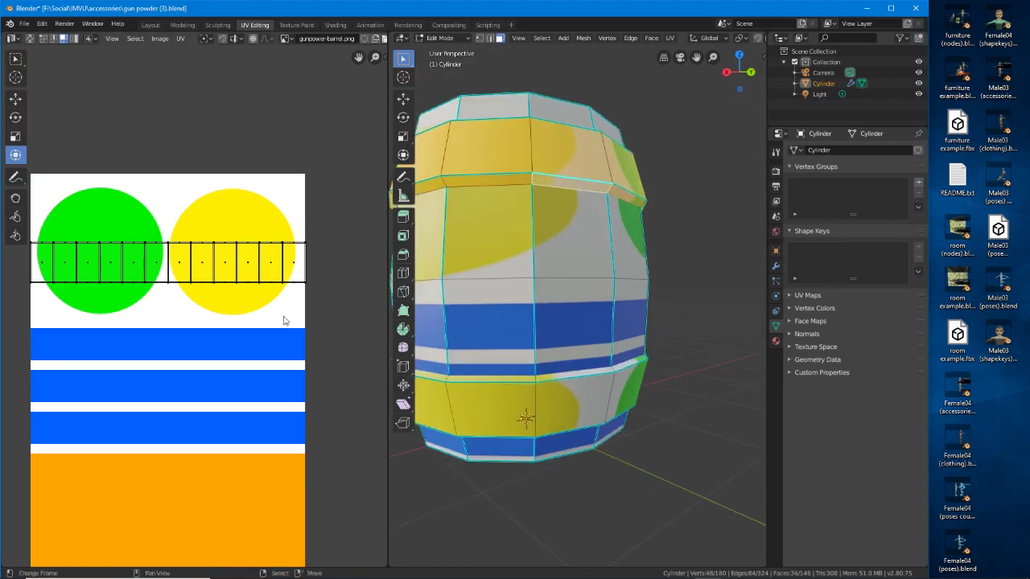
scroll(199, 326, "up", 1)
scroll(161, 281, "down", 1)
scroll(536, 256, "down", 3)
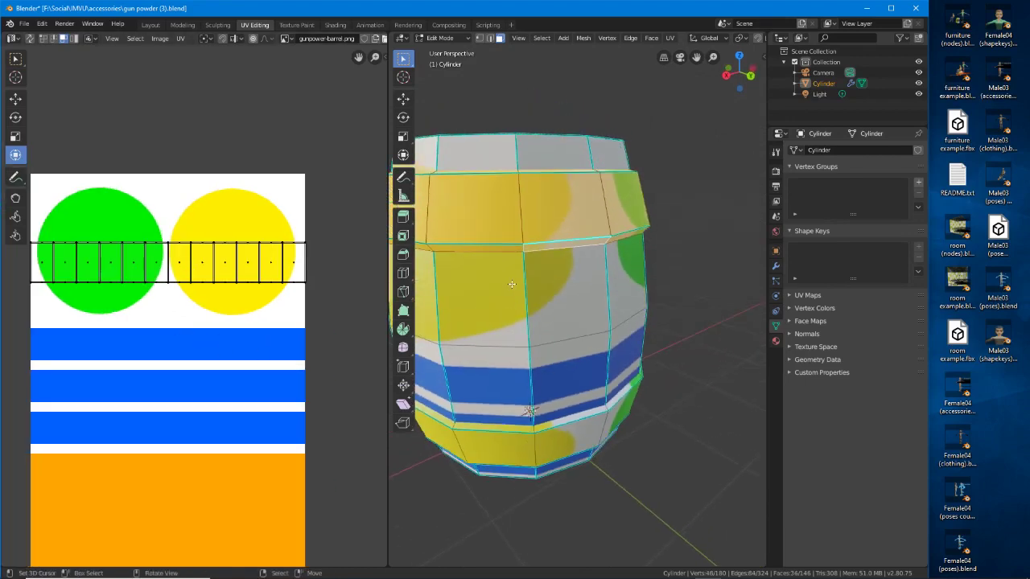
Unwrap the selected upper band faces and move their whole ring-shaped UV island off the texture into empty space beside it
middle_click_drag(535, 256, 565, 317)
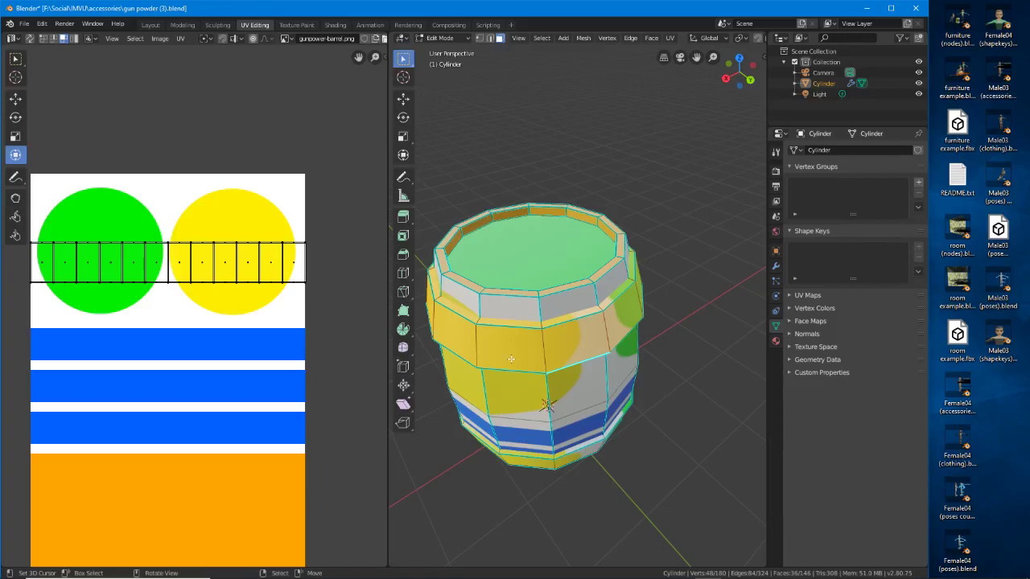
scroll(519, 376, "up", 2)
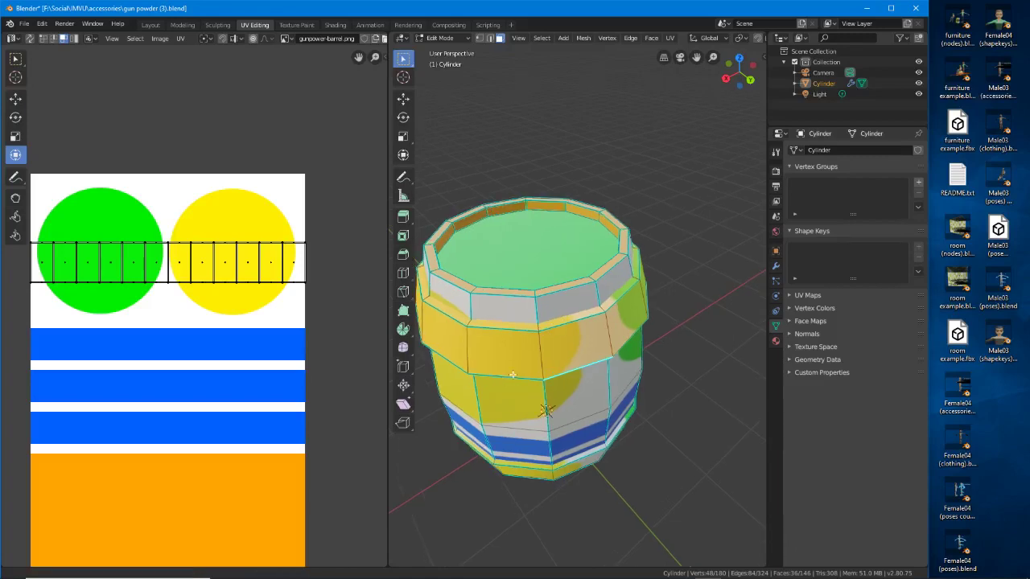
left_click(671, 38)
left_click(688, 50)
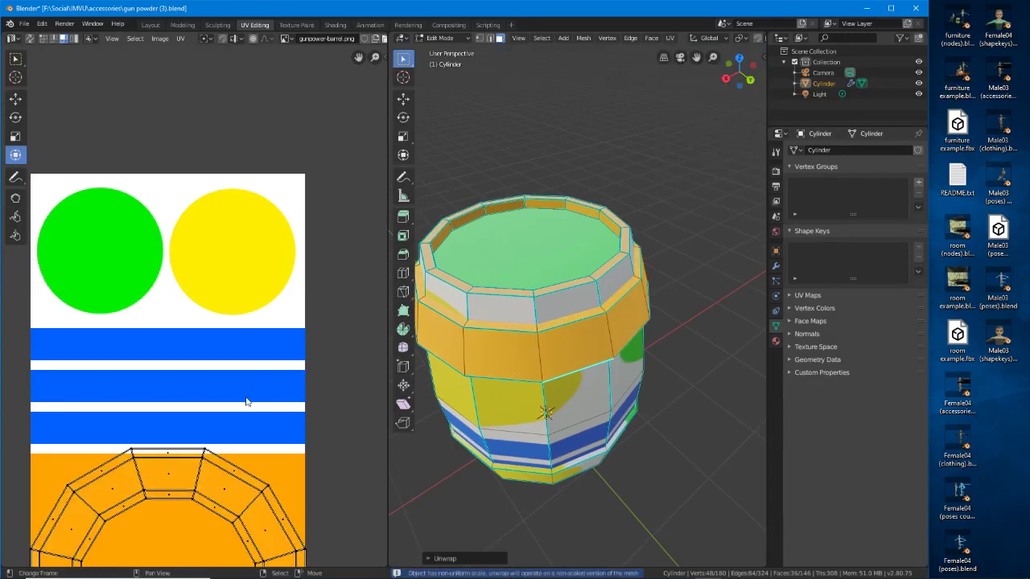
middle_click_drag(226, 449, 265, 235)
left_click(299, 346)
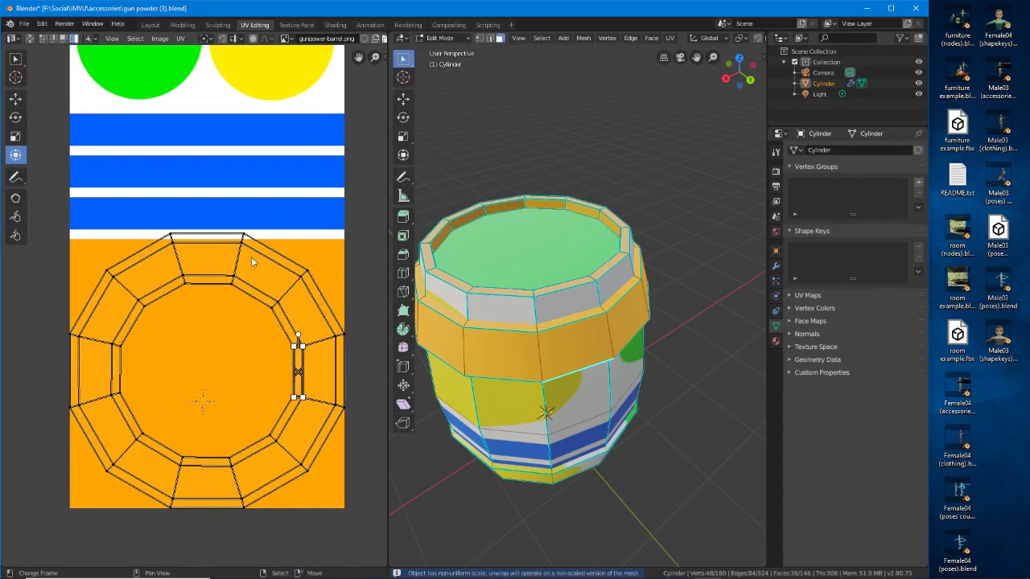
key("a")
scroll(251, 256, "down", 3)
middle_click_drag(219, 302, 134, 371)
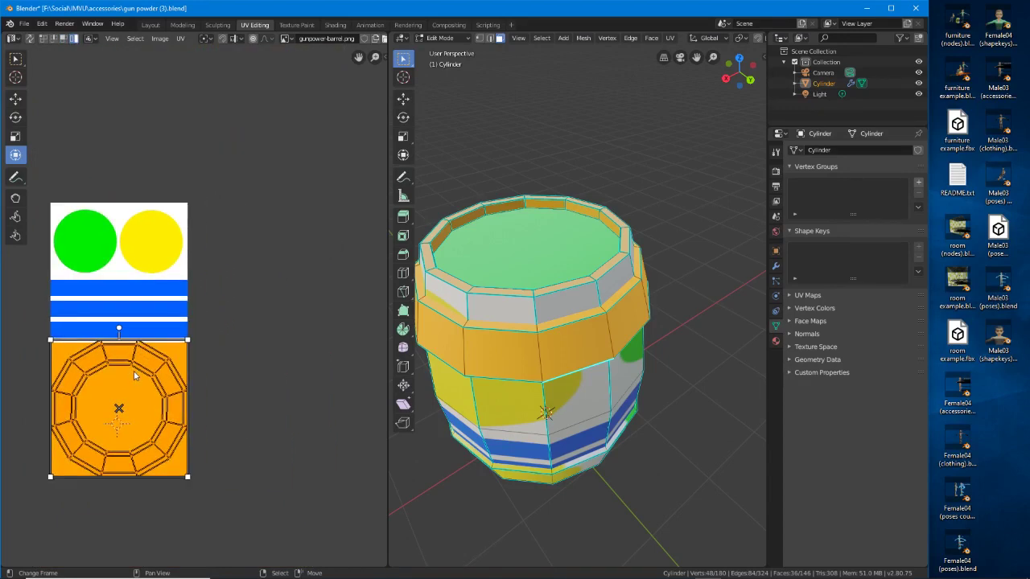
left_click_drag(134, 375, 292, 355)
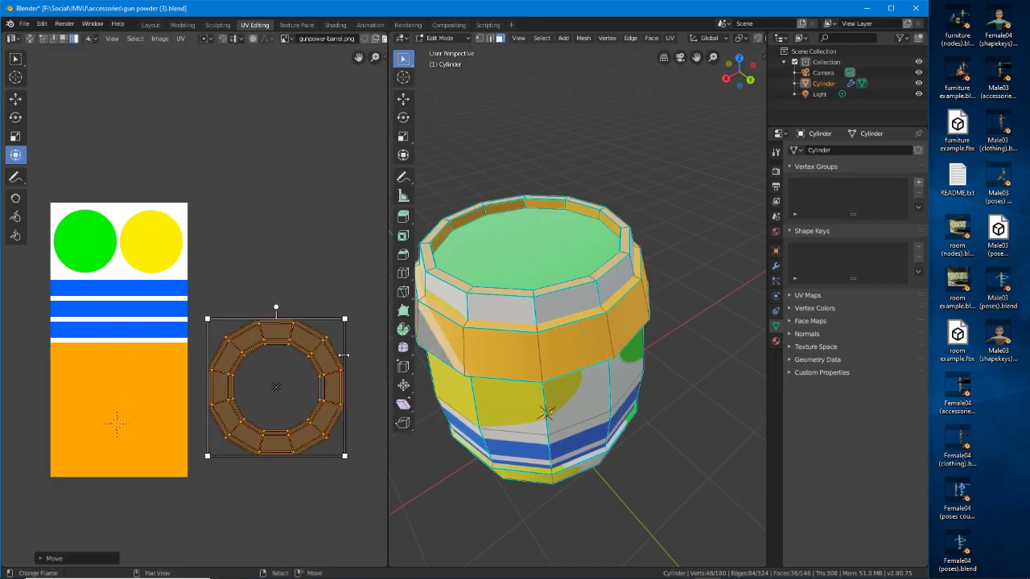
In edge select mode, select one aligned line of edges running vertically across the upper band and its two ledges
middle_click_drag(509, 359, 513, 318)
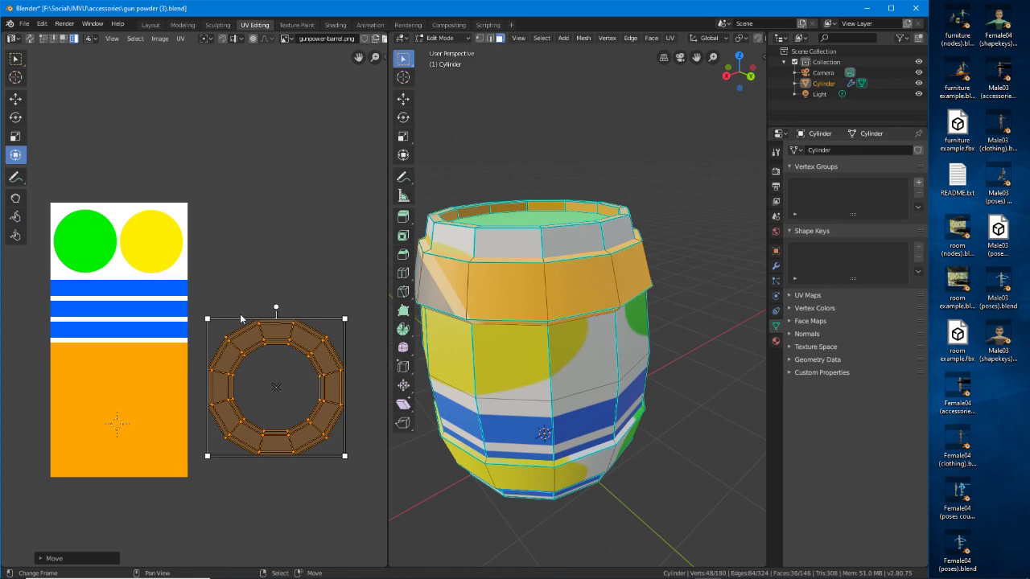
middle_click_drag(538, 294, 535, 357)
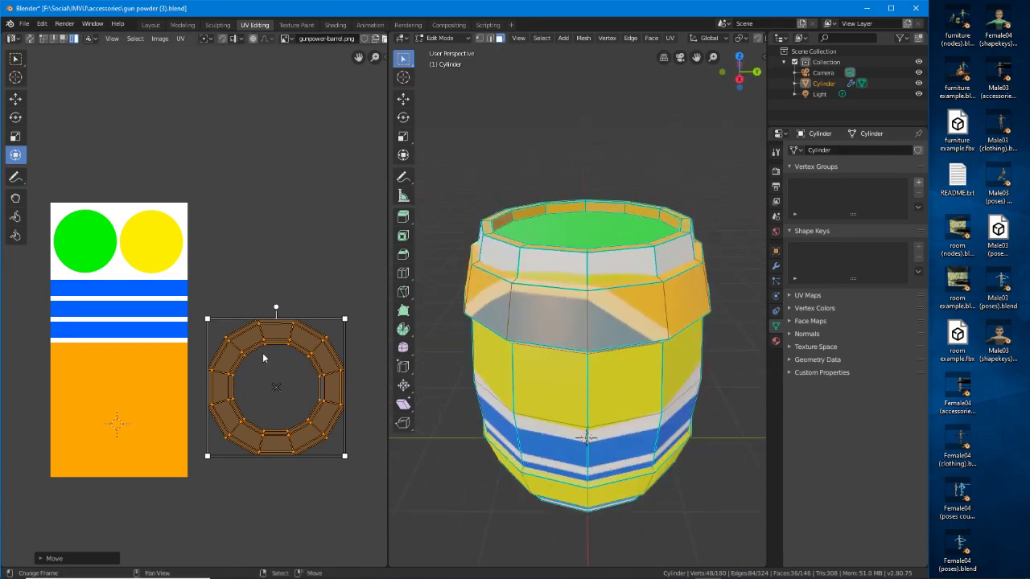
middle_click_drag(621, 333, 547, 332)
scroll(579, 314, "up", 1)
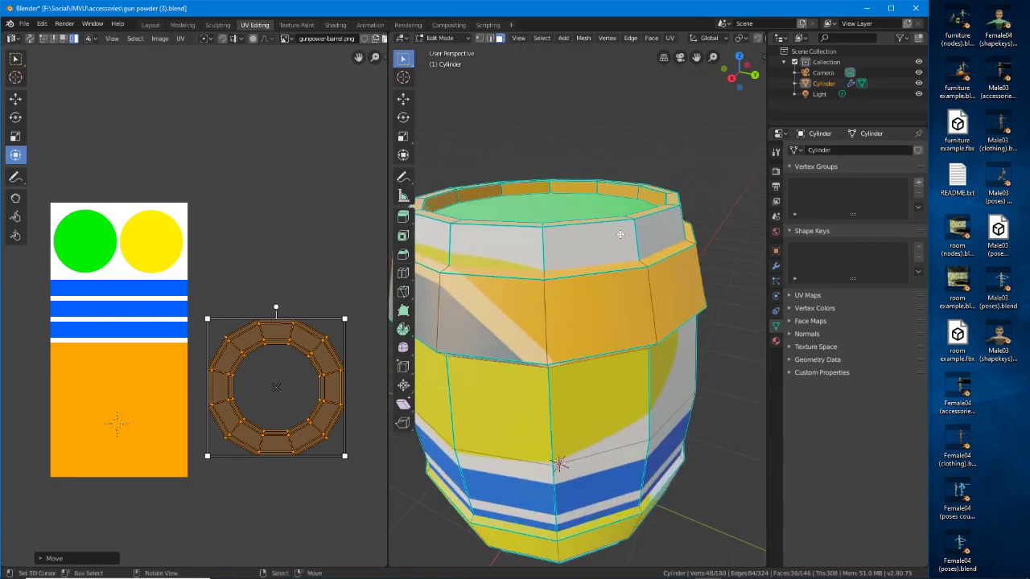
left_click(489, 39)
middle_click_drag(569, 235, 570, 270)
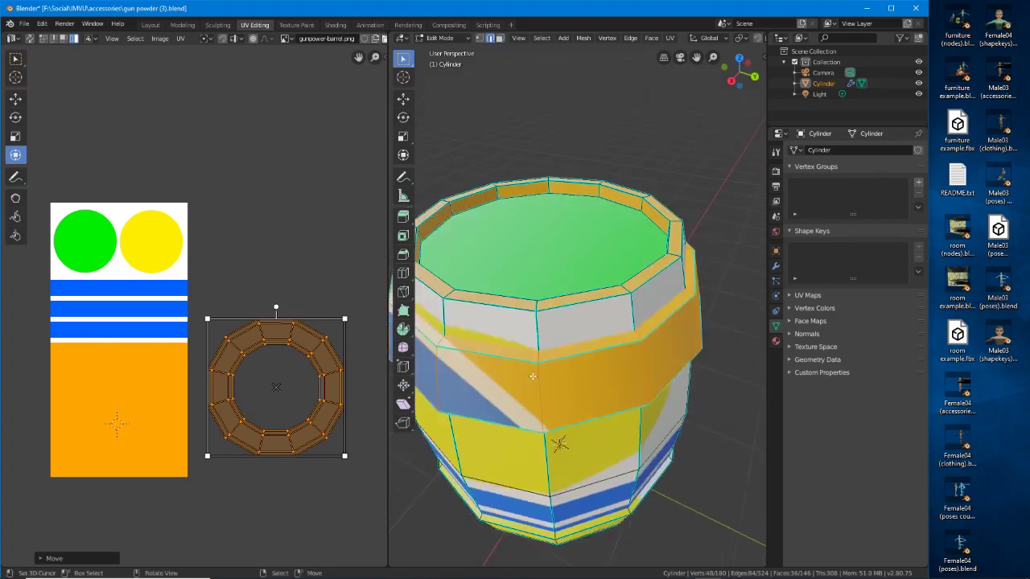
left_click(539, 355)
left_click(541, 389, "shift")
mouse_move(541, 388)
middle_mouse_down()
mouse_move(542, 348)
mouse_move(543, 386)
middle_mouse_up()
left_click(544, 435, "shift")
Add the matching vertical edges across the lower raised band and its ledges to the selection
left_click(544, 435, "shift")
left_click(543, 461, "shift")
middle_click_drag(541, 450, 531, 346)
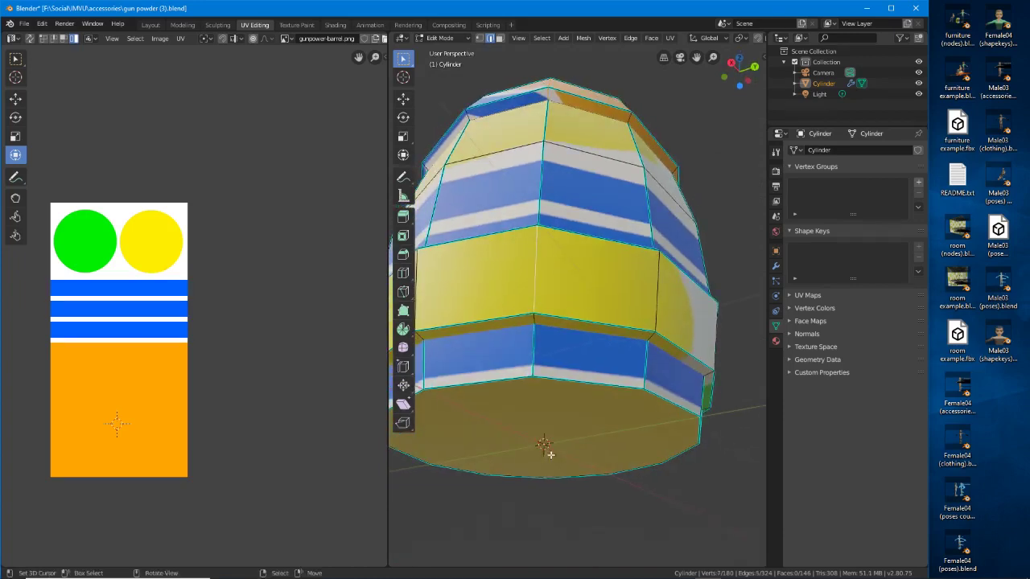
left_click(534, 319, "shift")
middle_click_drag(575, 211, 691, 53)
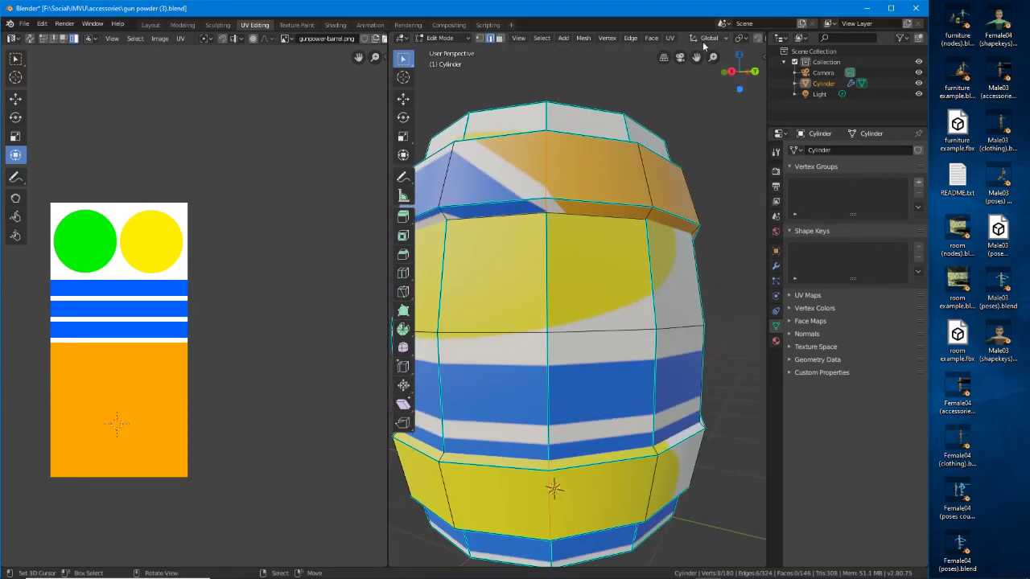
Switch the viewport to wireframe shading and mark the selected vertical edges on both raised bands as seams
key("z")
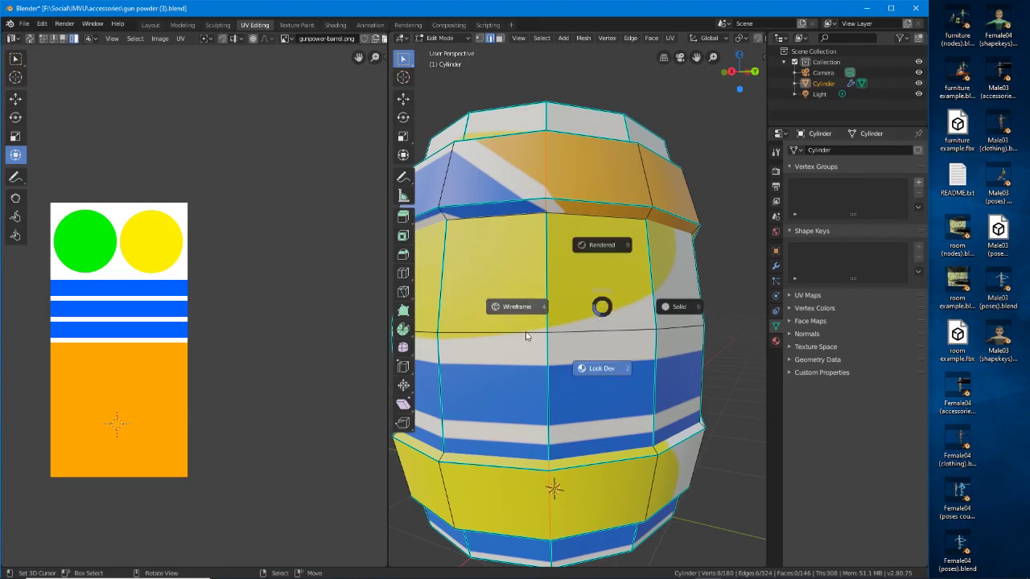
left_click(516, 307)
mouse_move(554, 248)
middle_mouse_down()
mouse_move(515, 295)
mouse_move(577, 295)
mouse_move(503, 306)
mouse_move(579, 251)
middle_mouse_up()
scroll(576, 312, "up", 1)
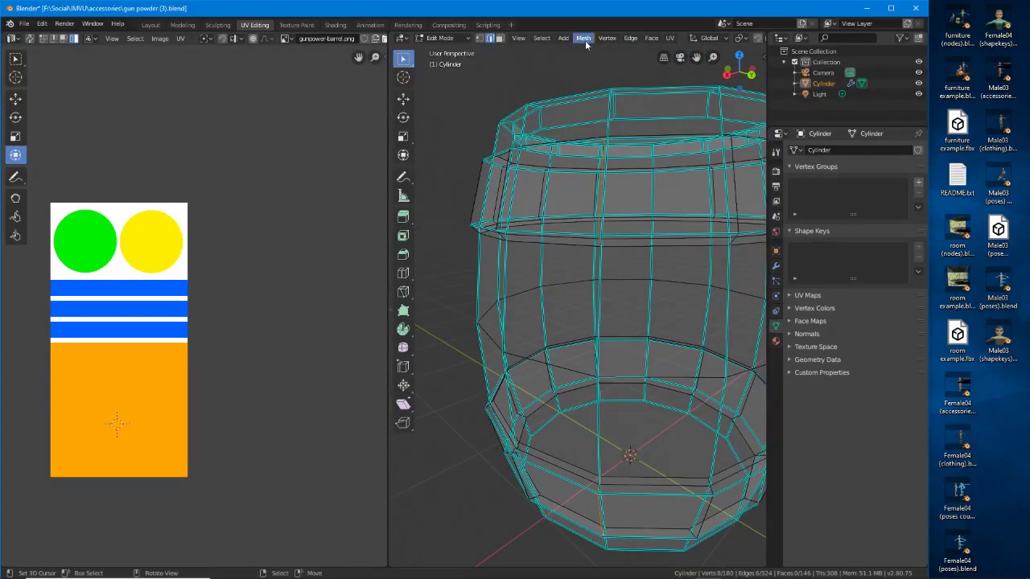
left_click(628, 38)
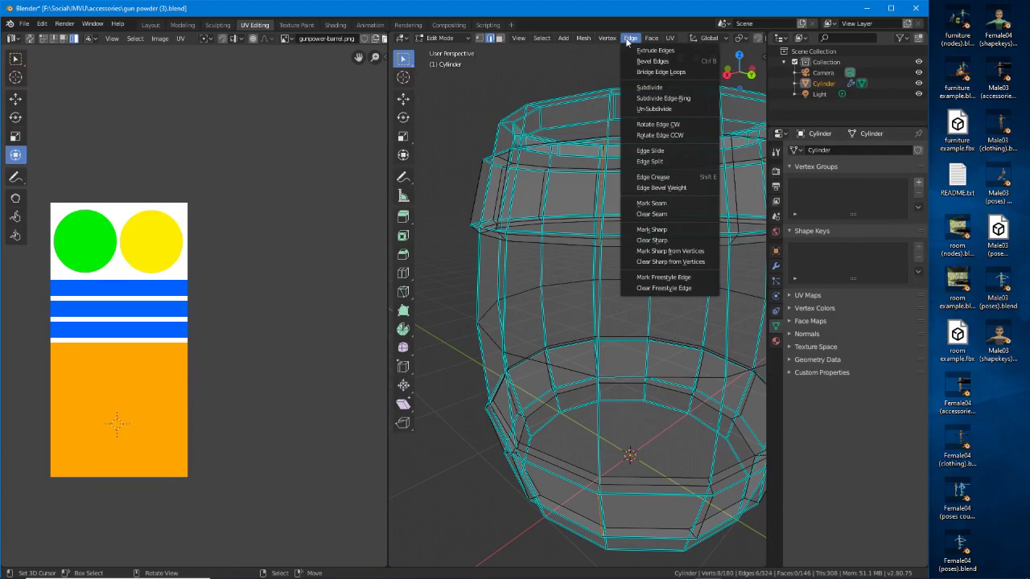
left_click(662, 204)
middle_click_drag(662, 202, 583, 284)
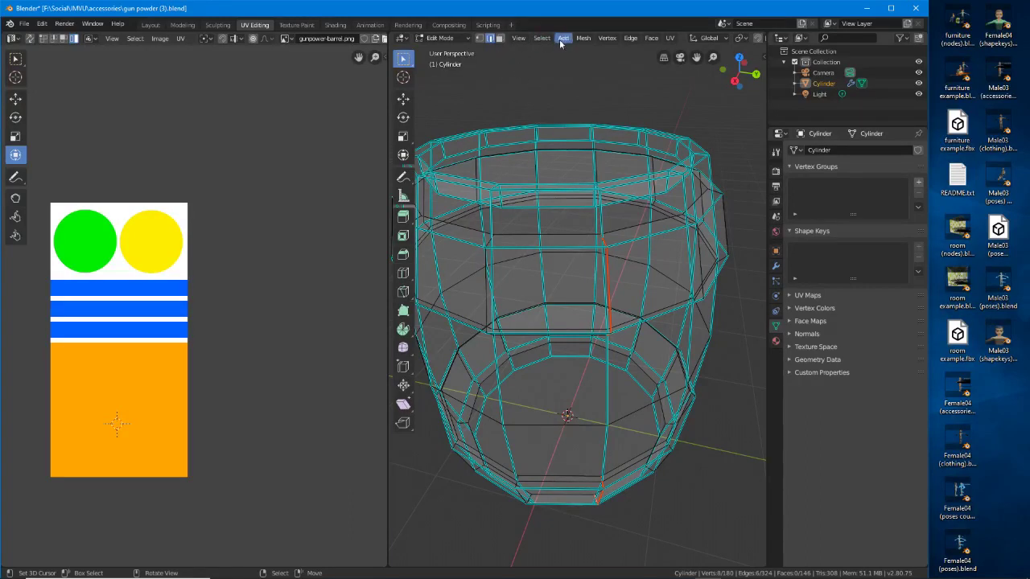
In face select mode with solid shading, select the face loops of both raised bands, including their upper and lower ledges
left_click(499, 38)
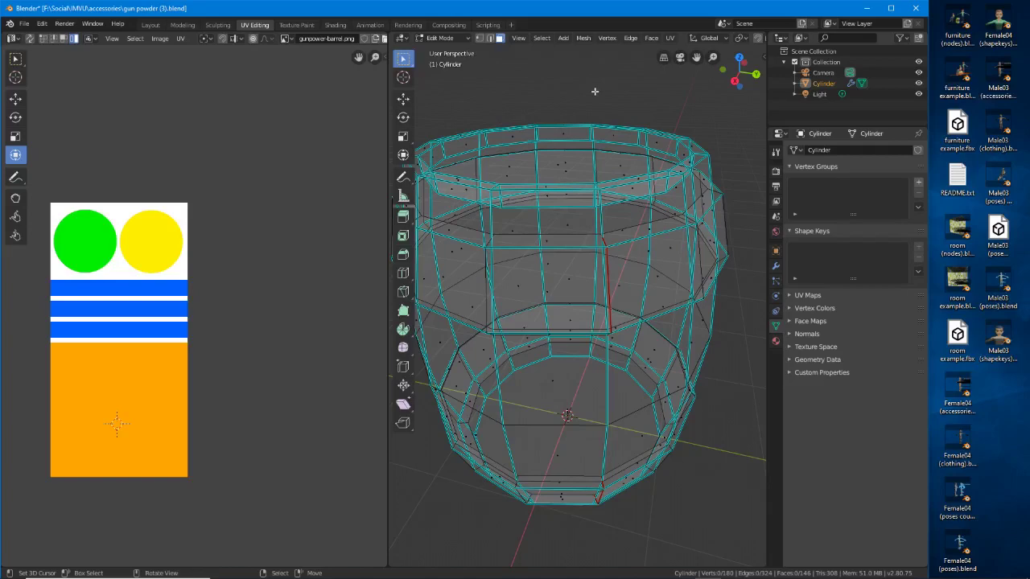
key("z")
left_click(672, 95)
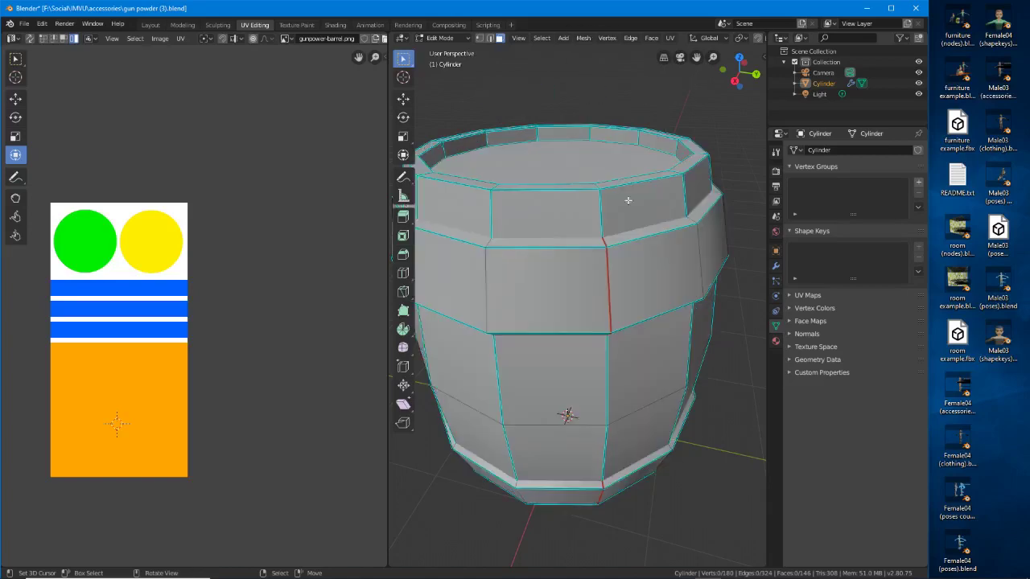
left_click(608, 245, "alt")
middle_click_drag(608, 245, 604, 239)
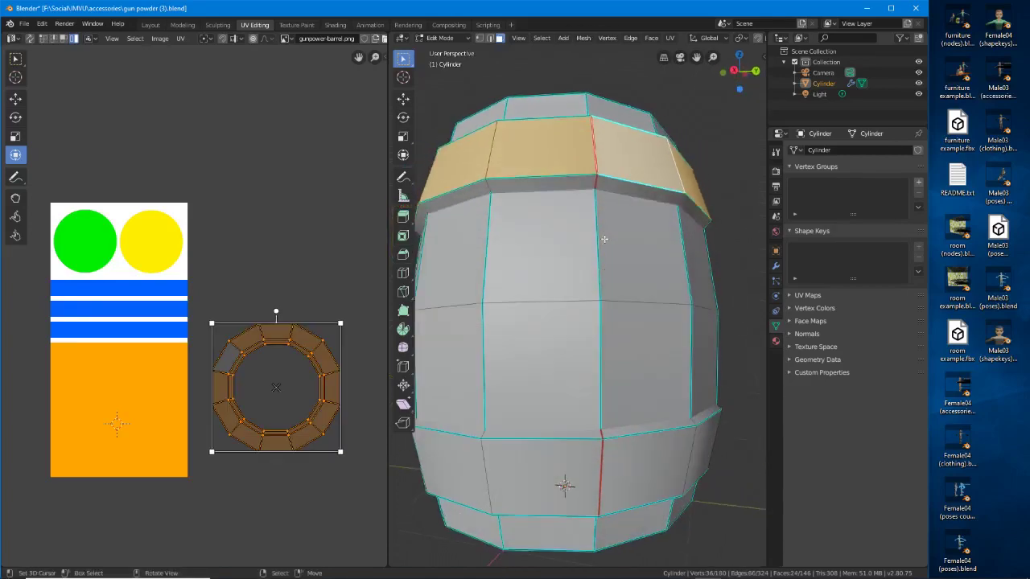
left_click(601, 436, "alt+shift")
left_click(602, 460, "alt+shift")
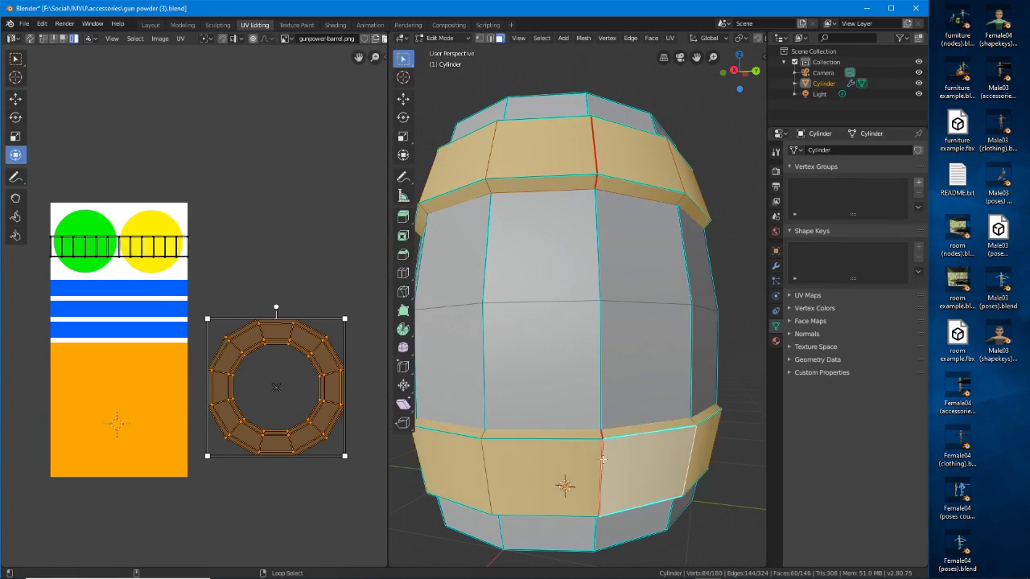
middle_click_drag(603, 460, 603, 430)
left_click(599, 360, "alt+shift")
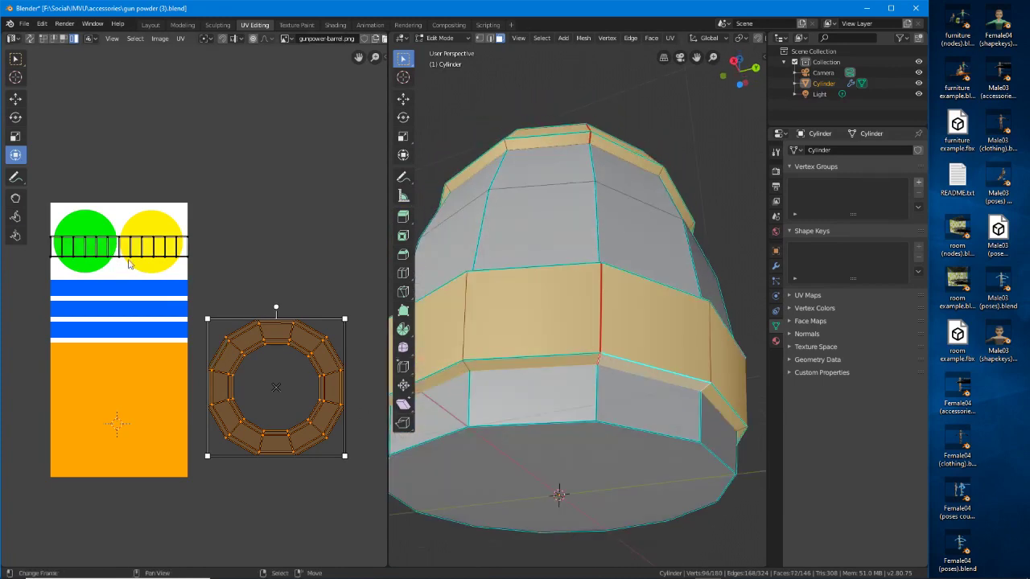
Unwrap the selected faces of both bands along the new seams
left_click(88, 251)
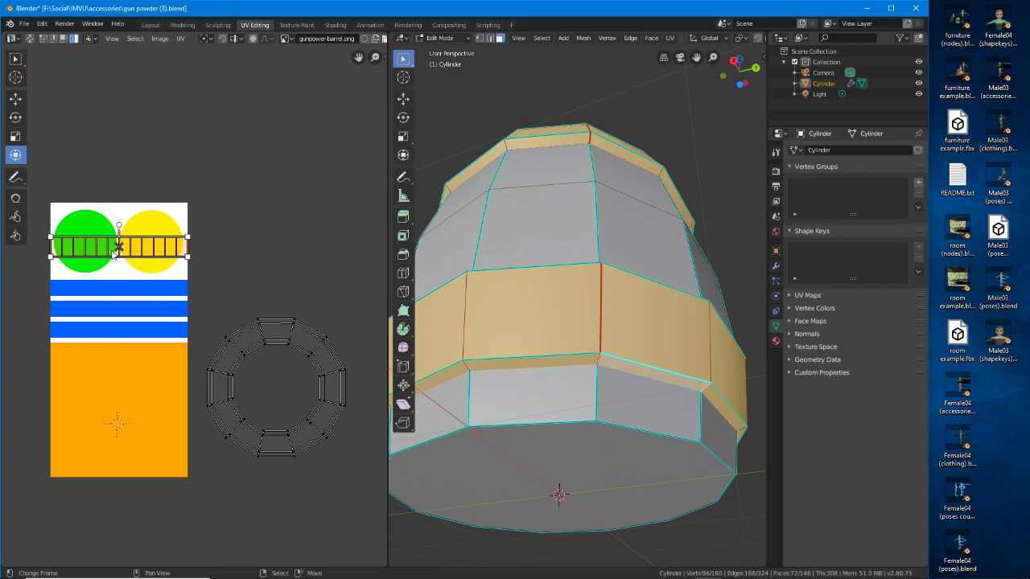
middle_click_drag(690, 248, 635, 168)
left_click(670, 38)
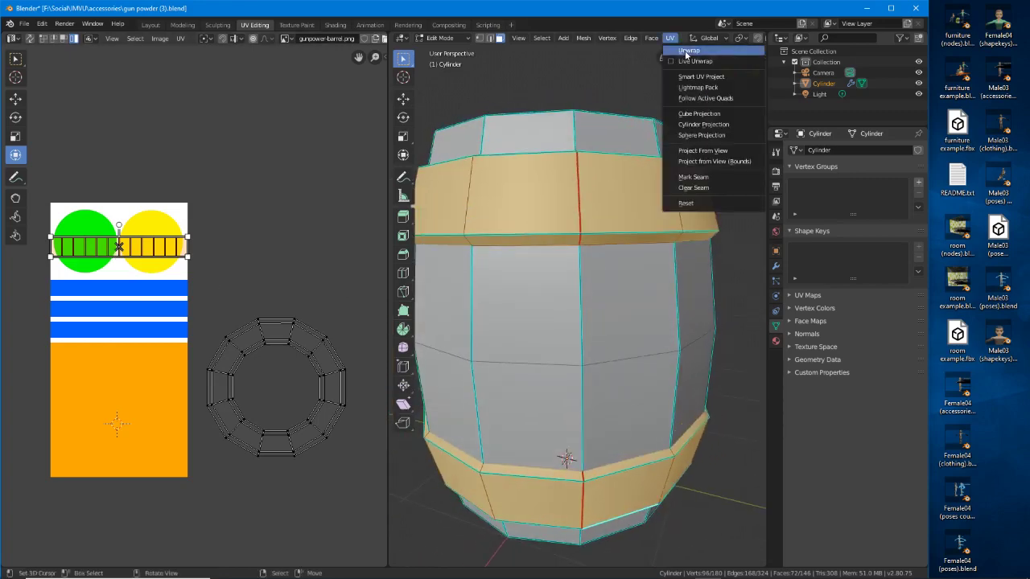
left_click(685, 53)
middle_click_drag(139, 338, 178, 325)
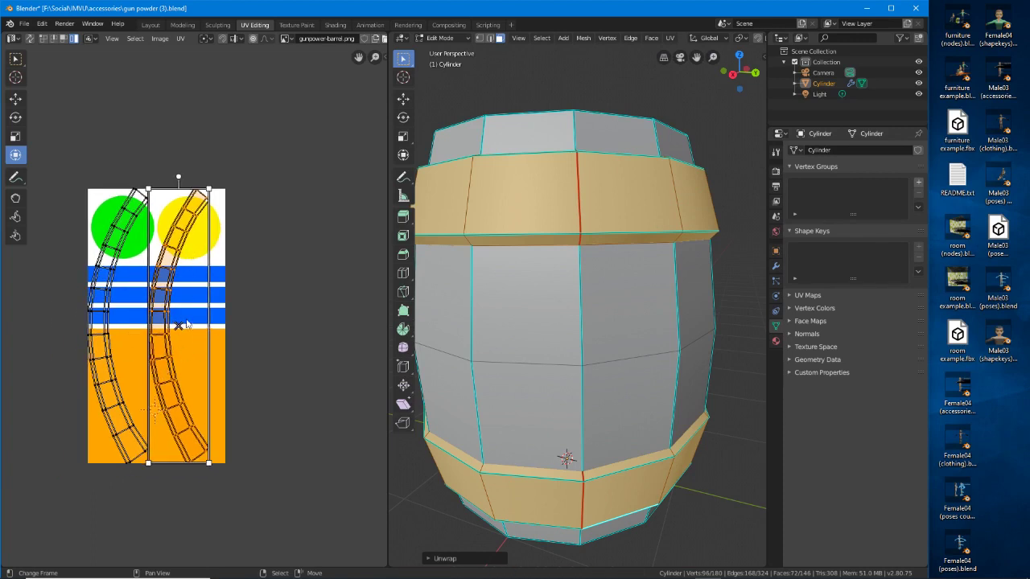
Select the curved UV strip over the green circle and scale it slightly narrower
left_click(105, 301)
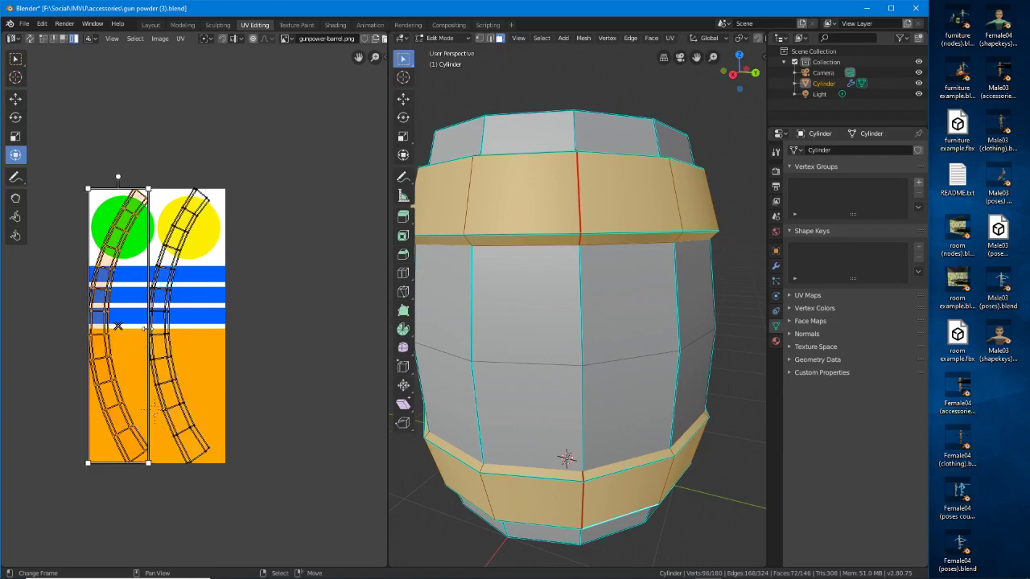
left_click_drag(144, 328, 172, 344)
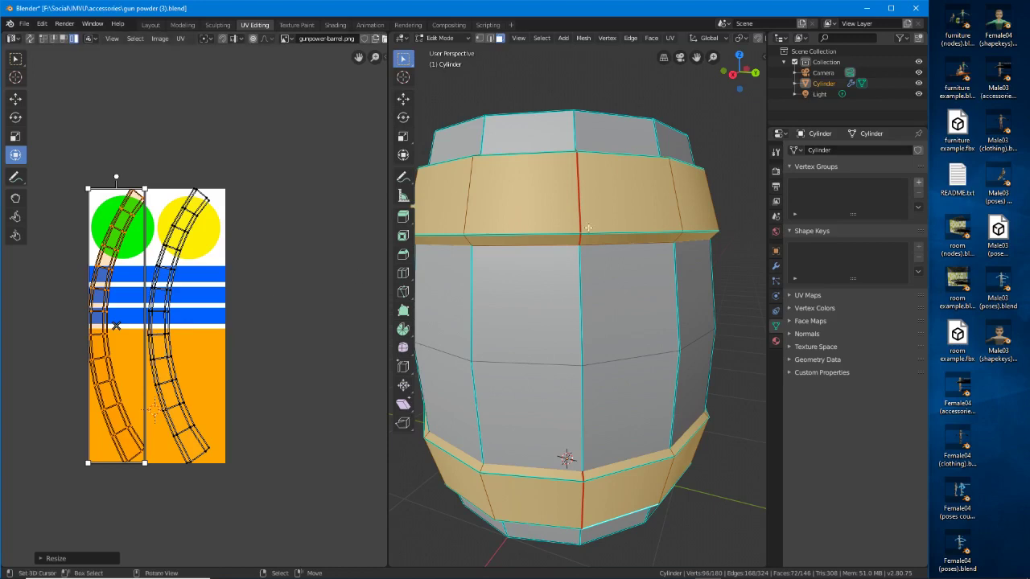
middle_click_drag(597, 221, 578, 256)
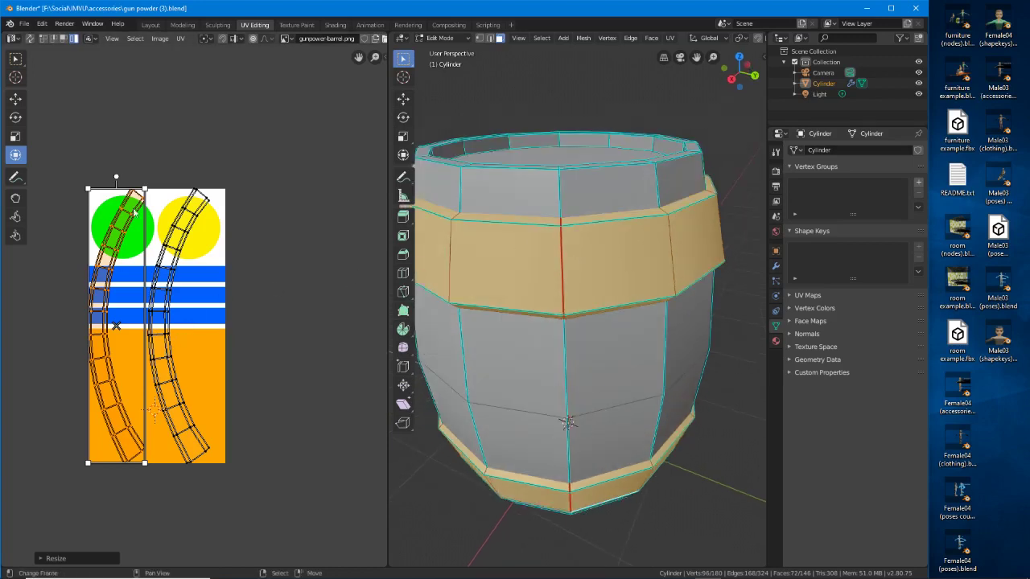
middle_click_drag(202, 389, 215, 392)
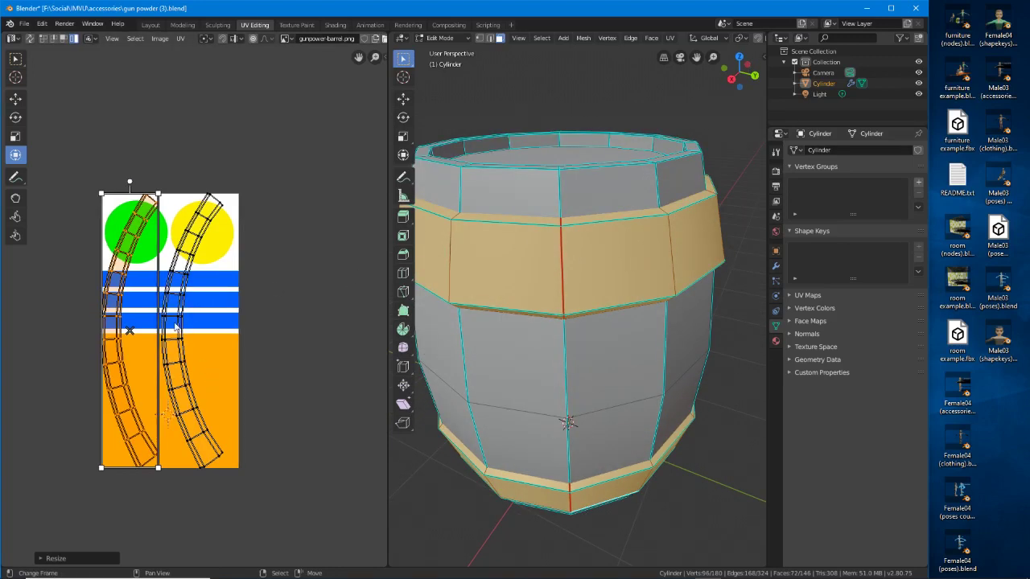
Rotate the curved UV strip over the yellow circle to horizontal and move it into the empty space above the texture
left_click(197, 337)
key("r")
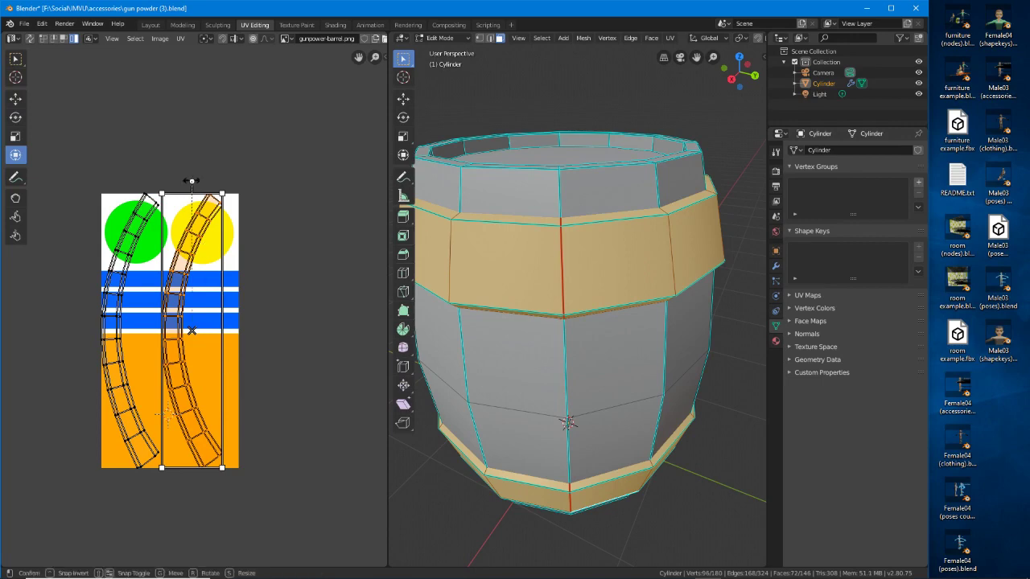
left_click(382, 333)
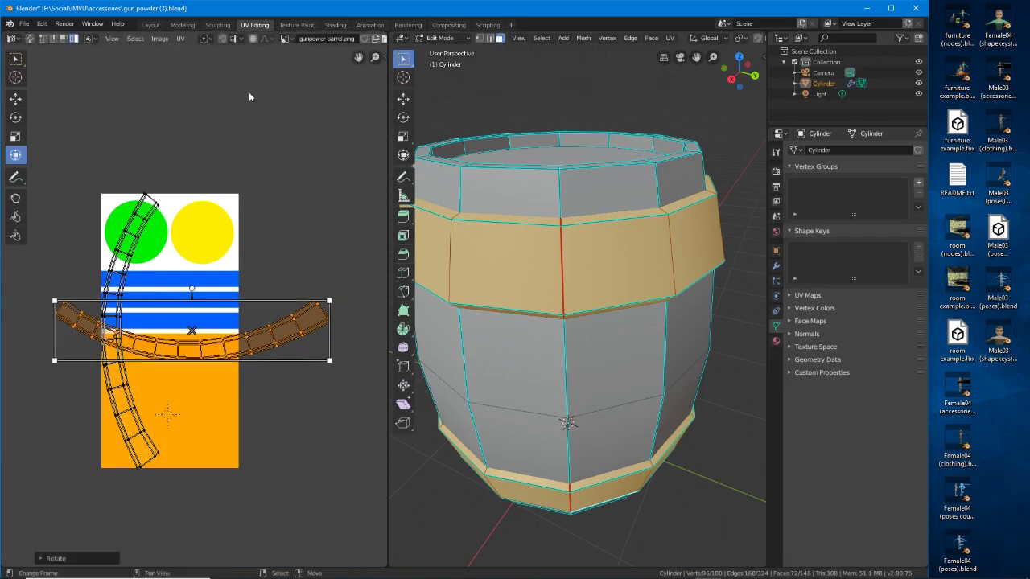
left_click(43, 38)
left_click_drag(192, 330, 198, 126)
middle_click_drag(206, 208, 148, 385)
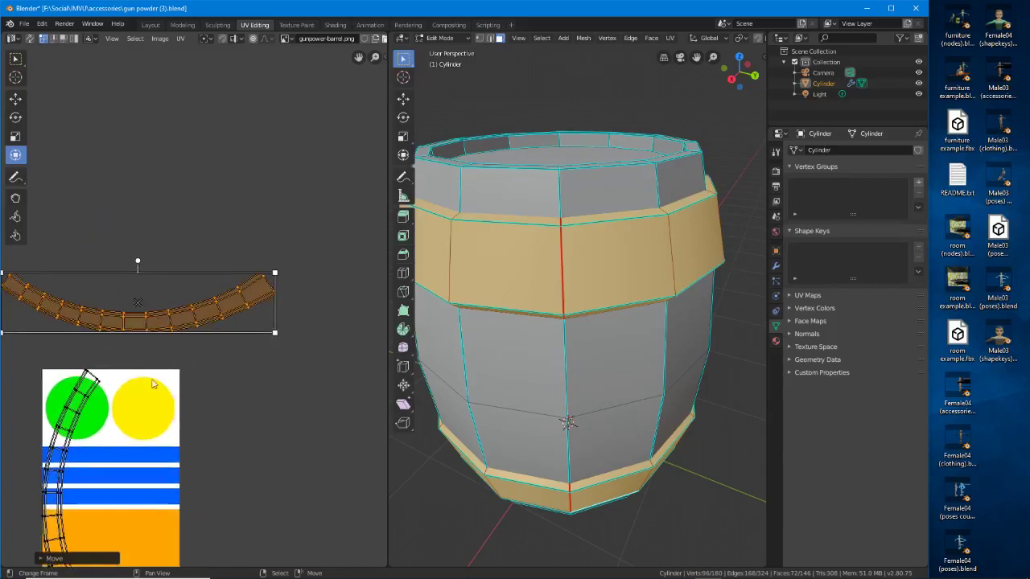
In the horizontal UV strip, lower the first two pairs of bottom-edge vertices right of centre to level with the flat middle section
scroll(262, 370, "up", 3)
middle_click_drag(280, 334, 245, 335)
middle_click_drag(151, 340, 186, 329)
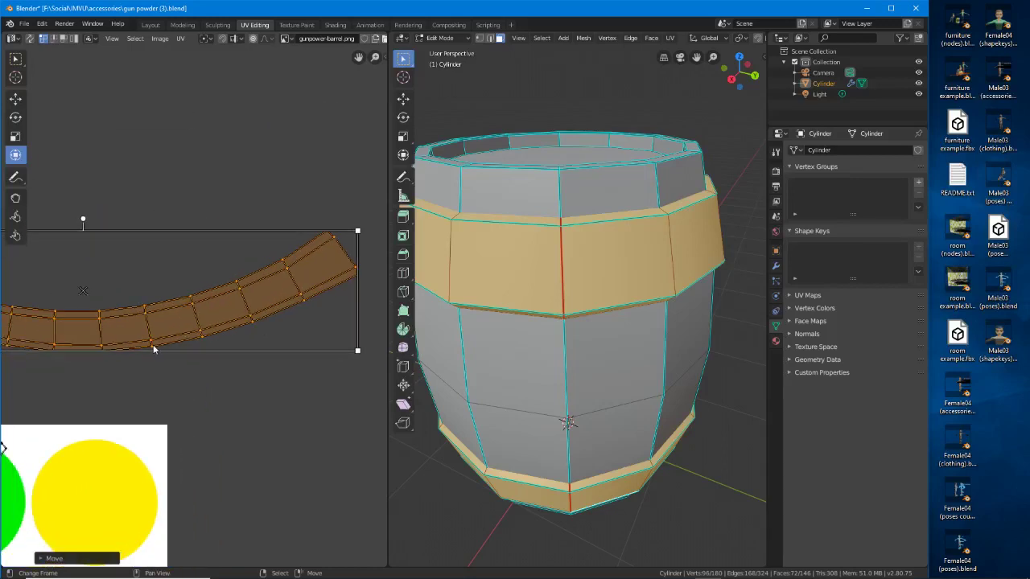
left_click(154, 349)
scroll(176, 350, "up", 2)
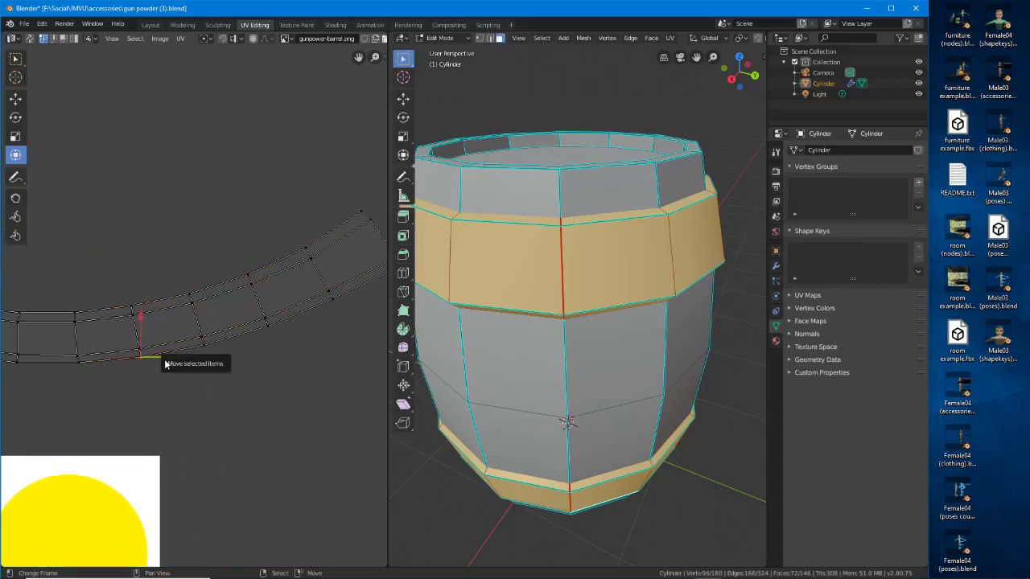
left_click(139, 358)
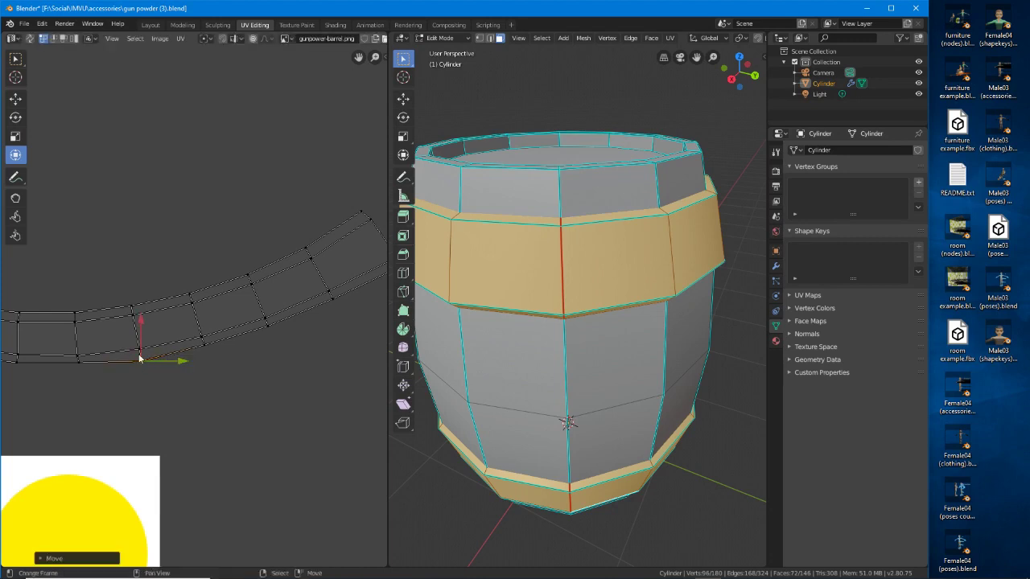
right_click_drag(144, 348, 145, 355)
right_click(145, 370)
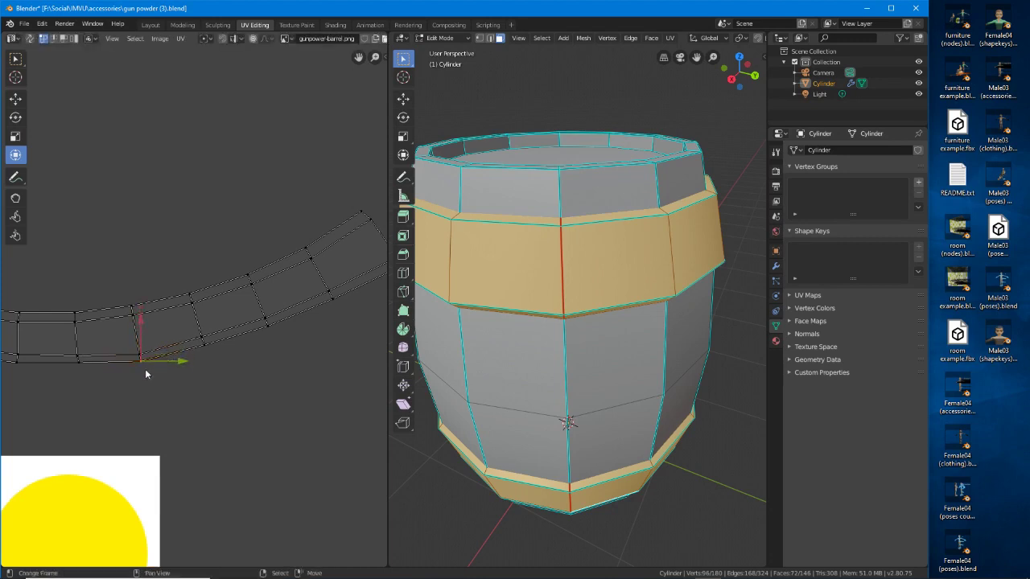
left_click(203, 344)
key("g")
left_click(217, 358)
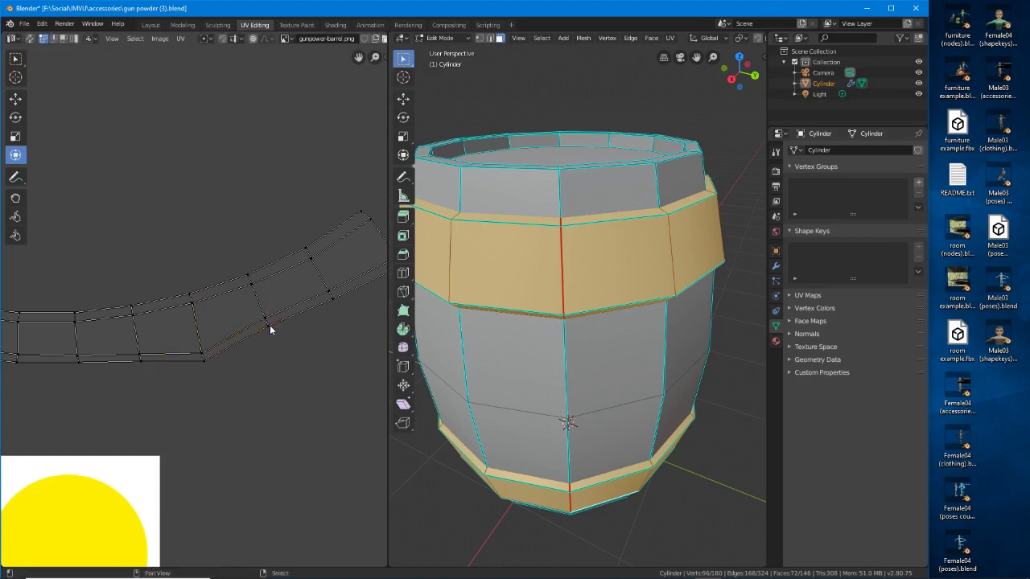
Move the remaining bottom-edge vertices of the strip's right half down onto the same horizontal line, through to the end corner
left_click(267, 318)
left_click_drag(268, 325, 286, 360)
left_click(338, 298)
middle_click_drag(338, 297, 265, 291)
key("g")
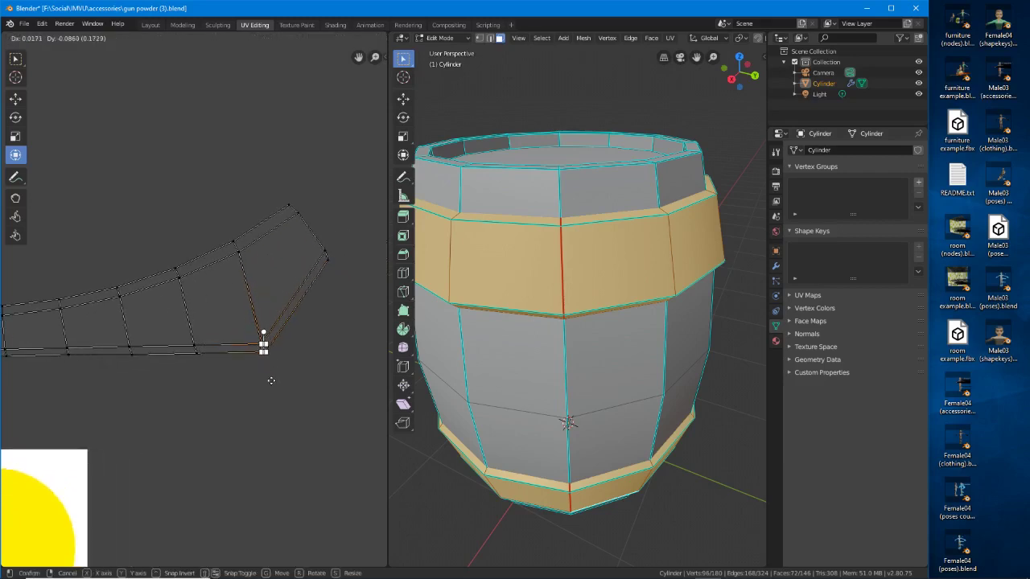
left_click(270, 380)
left_click(327, 258)
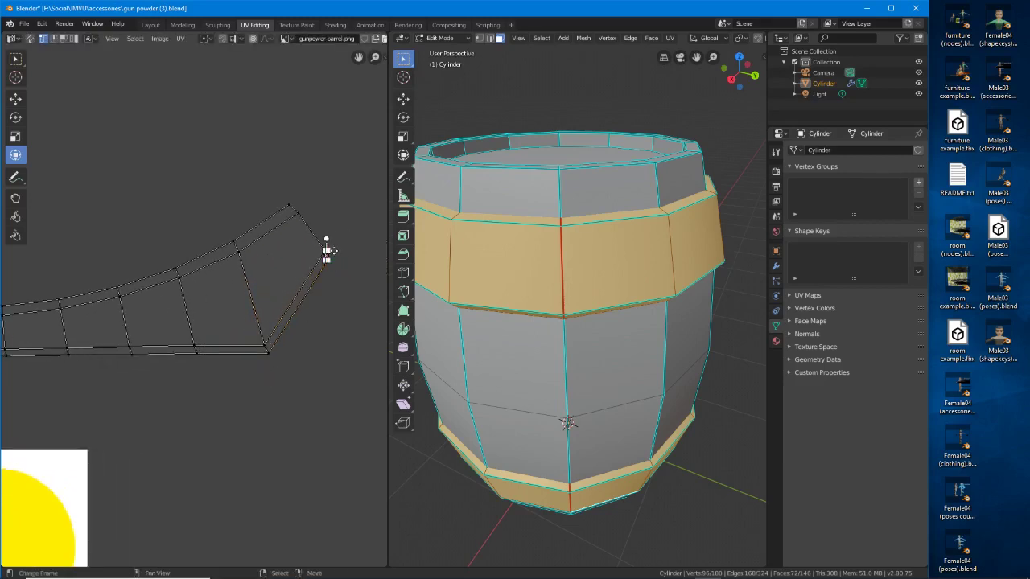
key("g")
left_click(329, 345)
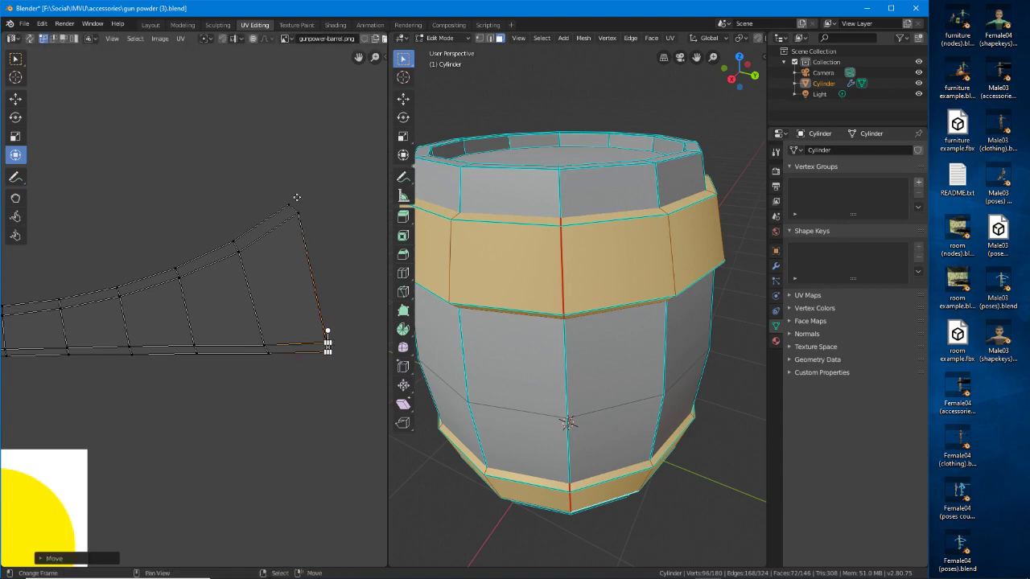
Move the vertices at the strip's upper right corner down to sit directly above the straightened lower corner
left_click(297, 198)
key("g")
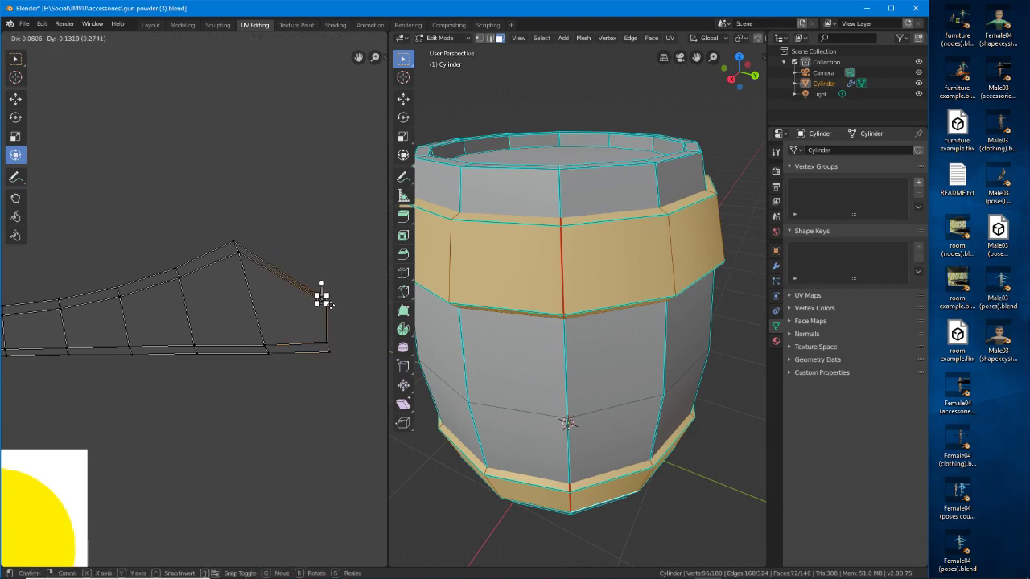
Lower the three outermost upper-edge vertex pairs at the right end of the unwrapped band strip to straighten it
left_click(322, 297)
left_click(237, 243)
key("g")
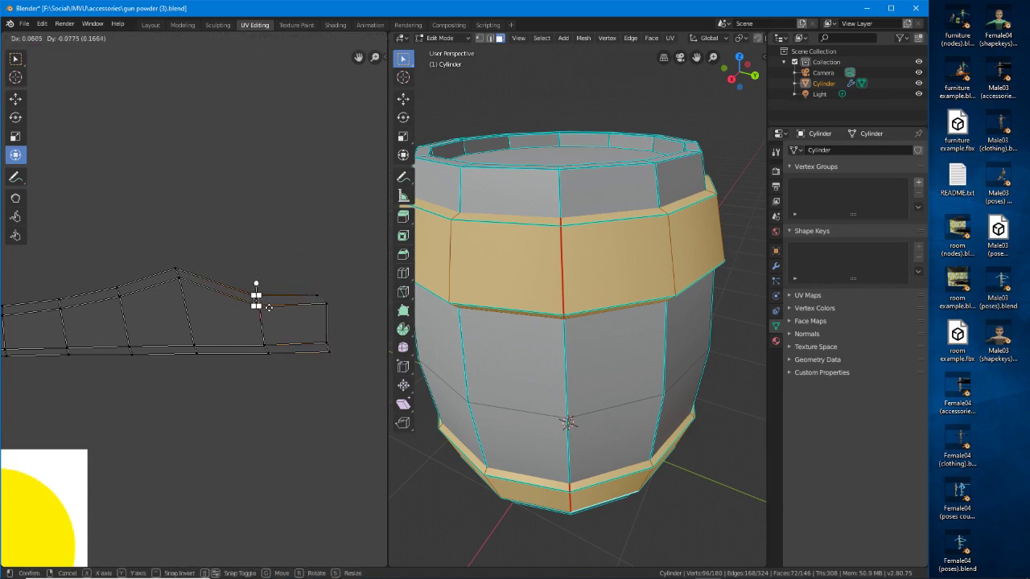
left_click(273, 308)
scroll(234, 367, "up", 2)
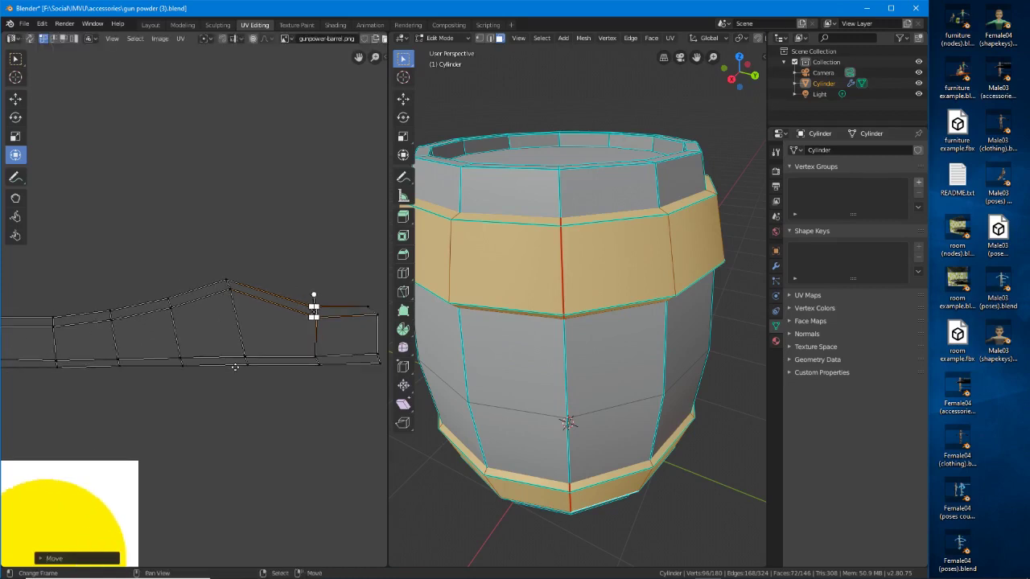
middle_click_drag(235, 367, 247, 363)
left_click(240, 289)
left_click(238, 277, "shift")
key("g")
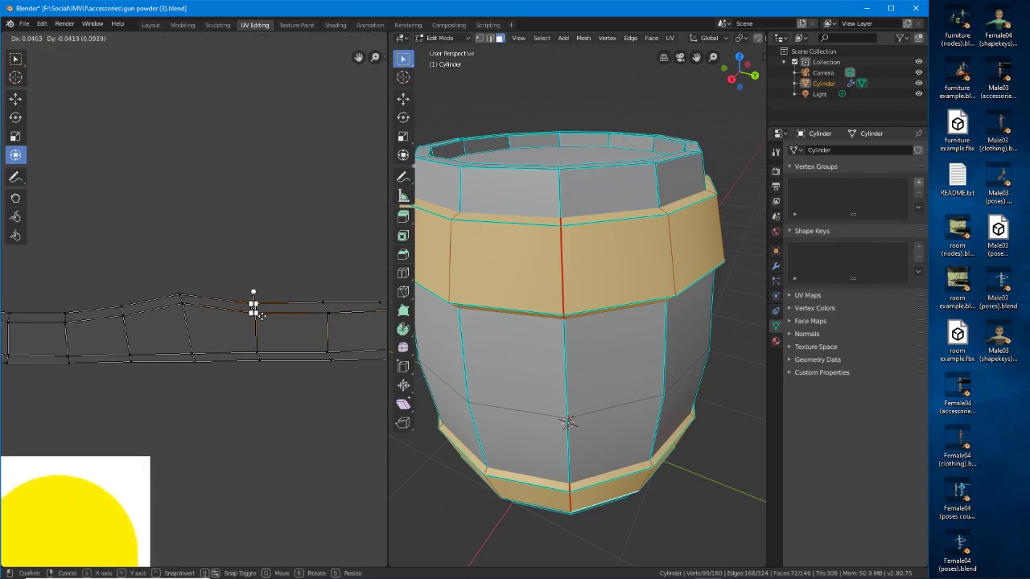
left_click(259, 316)
Bring the next upper-edge vertex pairs, going toward the strip's middle, down in line with the flattened right part
middle_click_drag(177, 316, 238, 309)
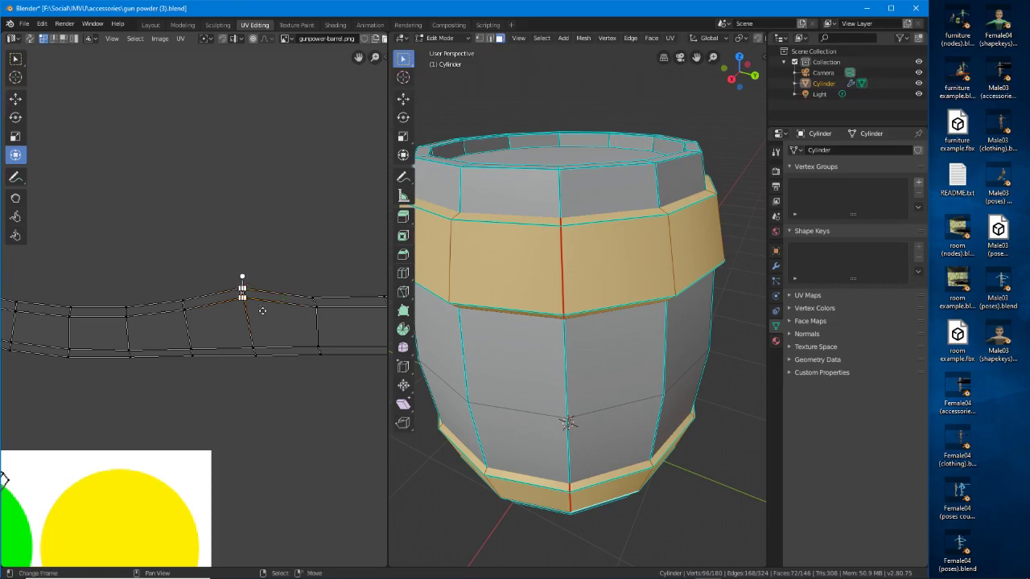
key("g")
left_click(272, 321)
middle_click_drag(195, 326, 253, 318)
right_click(241, 302)
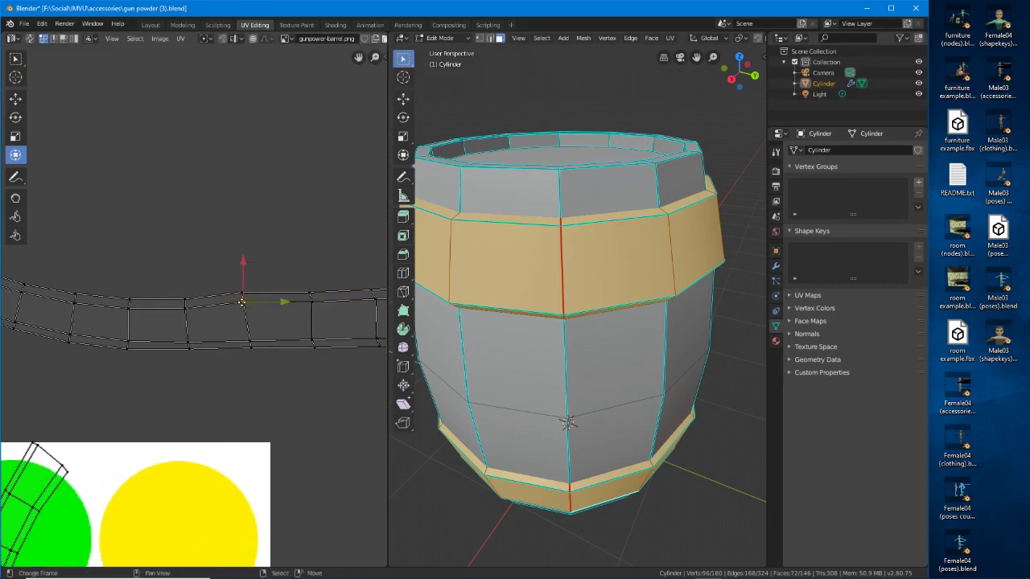
left_click_drag(245, 297, 259, 308)
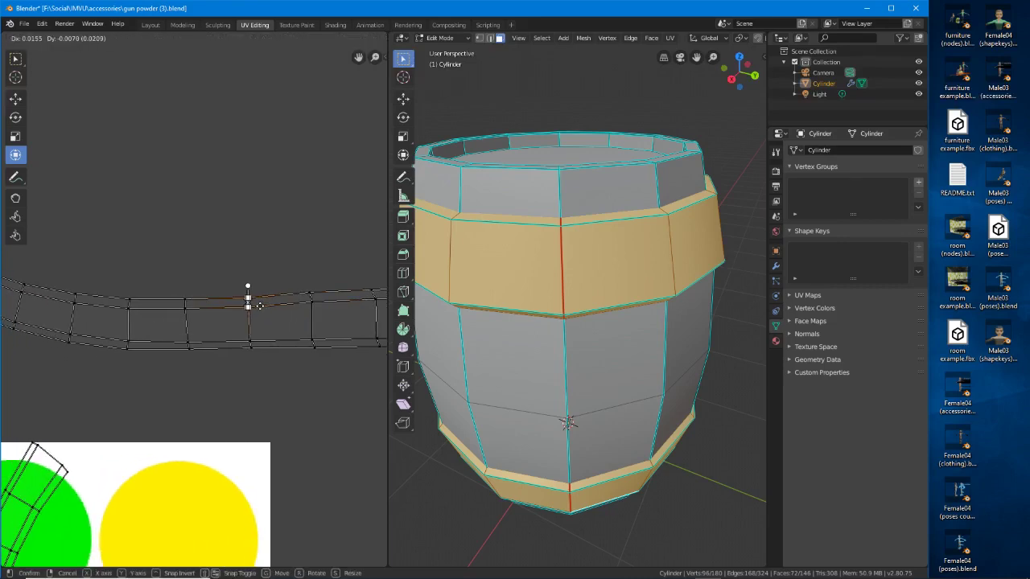
left_click(260, 306)
middle_click_drag(162, 315, 277, 311)
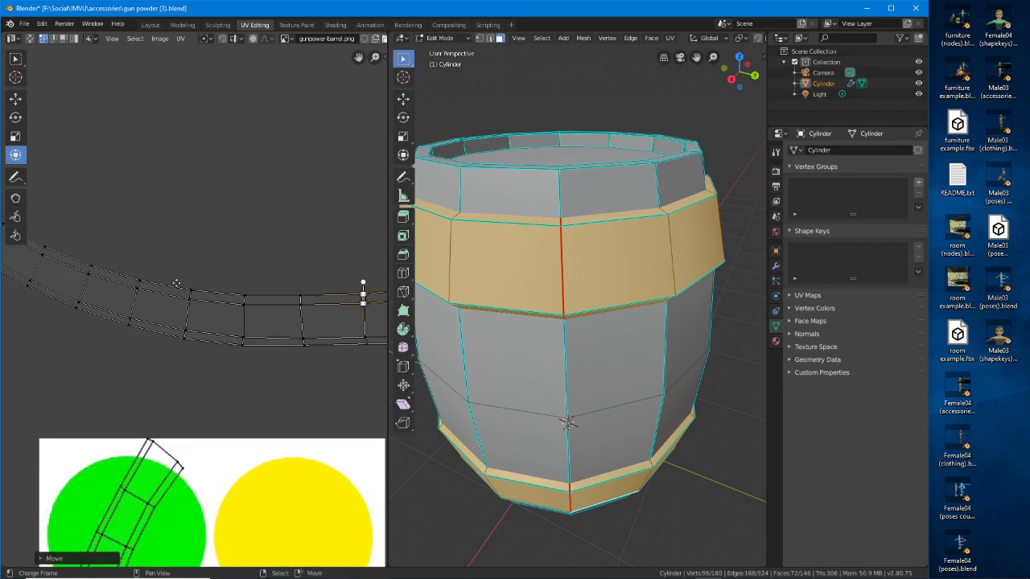
Lower the three lower-edge vertex pairs just left of the strip's middle onto the straight bottom line
right_click(188, 327)
right_click(186, 343, "shift")
key("g")
left_click(183, 352)
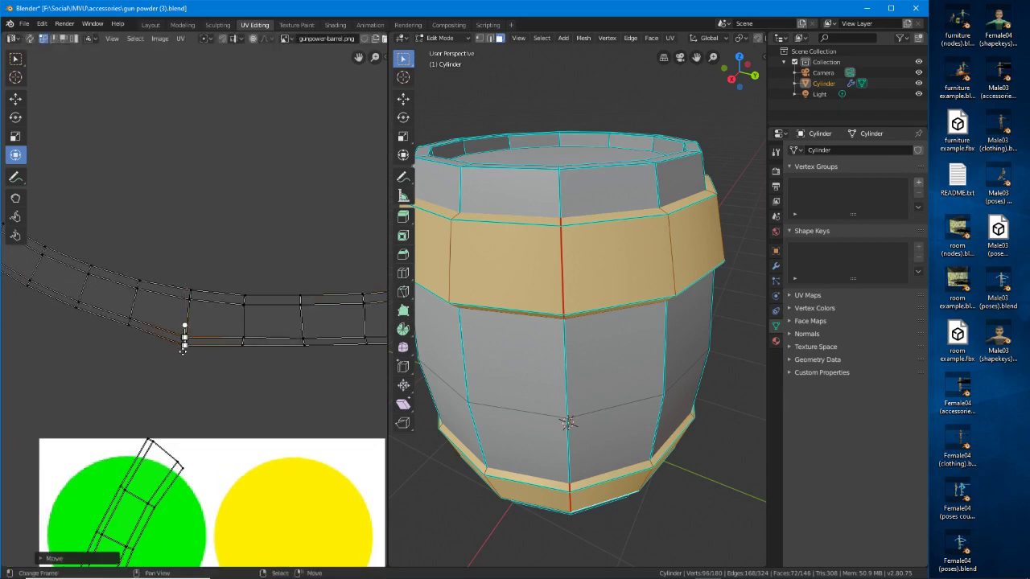
right_click(136, 317)
left_click_drag(129, 338, 129, 355)
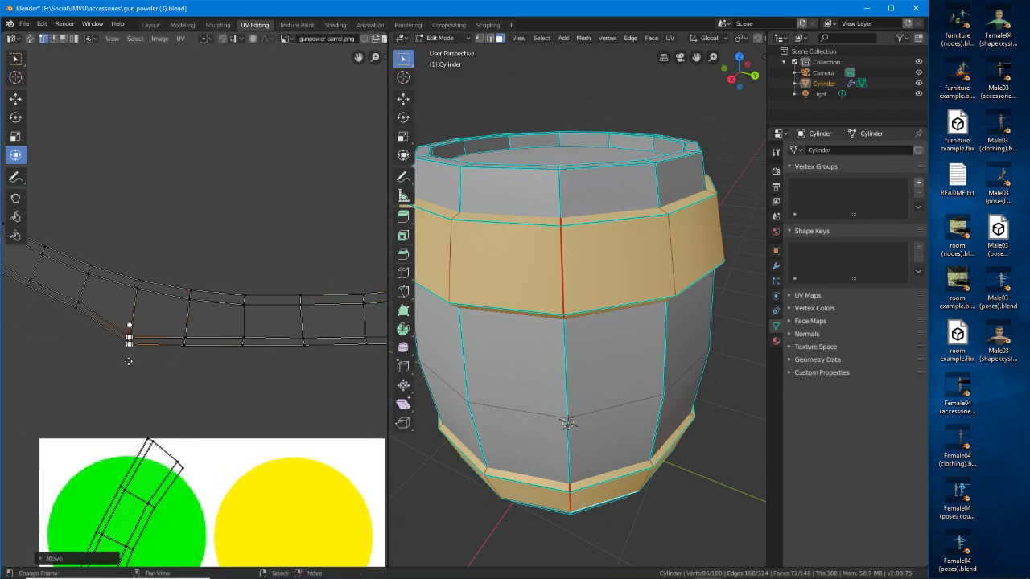
middle_click_drag(116, 335, 206, 337)
left_click(168, 310)
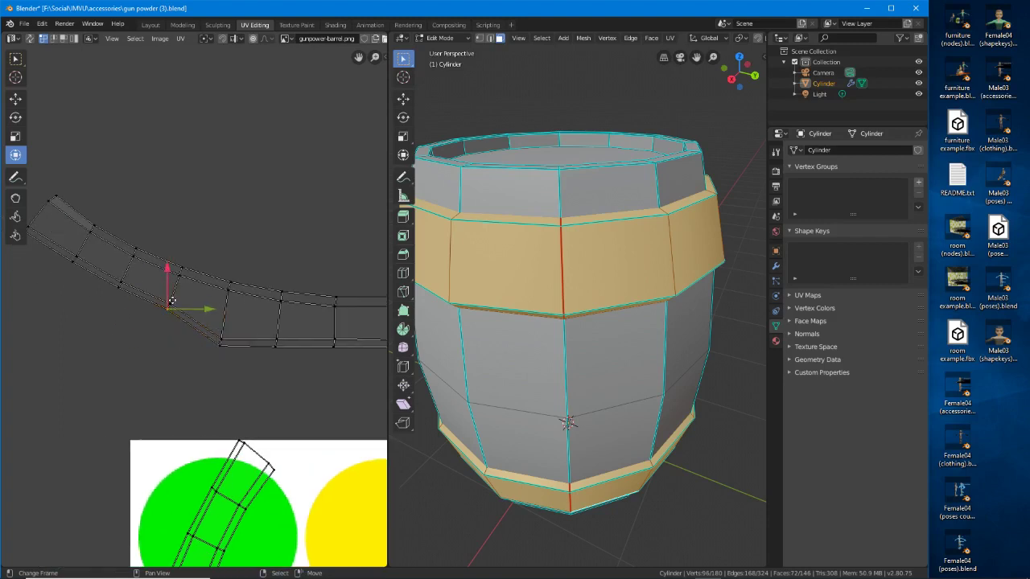
left_click_drag(172, 321, 173, 356)
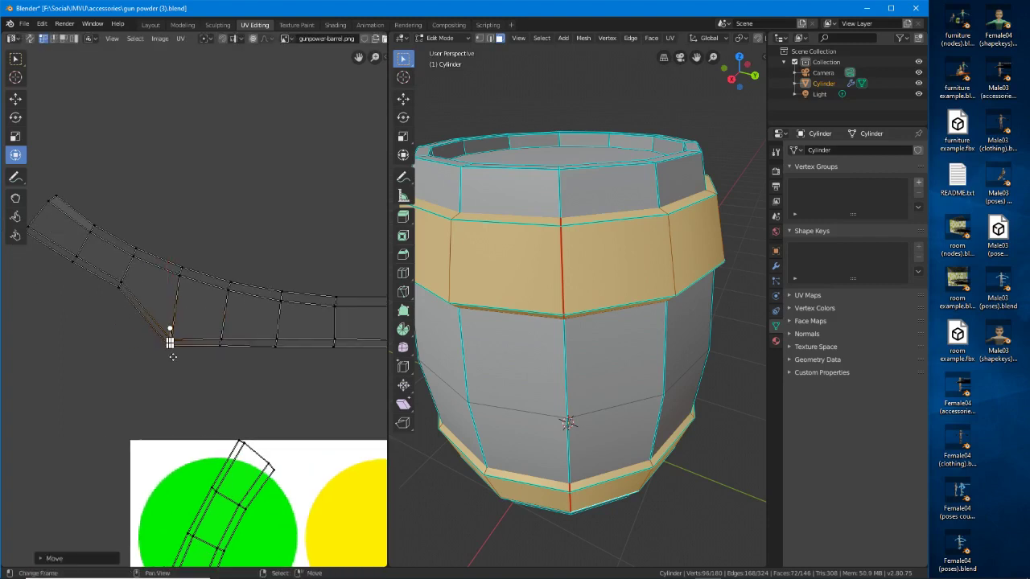
Lower the remaining lower-edge vertex pairs at the strip's left end so the whole bottom edge is straight
left_click(118, 287)
left_click_drag(118, 287, 91, 359)
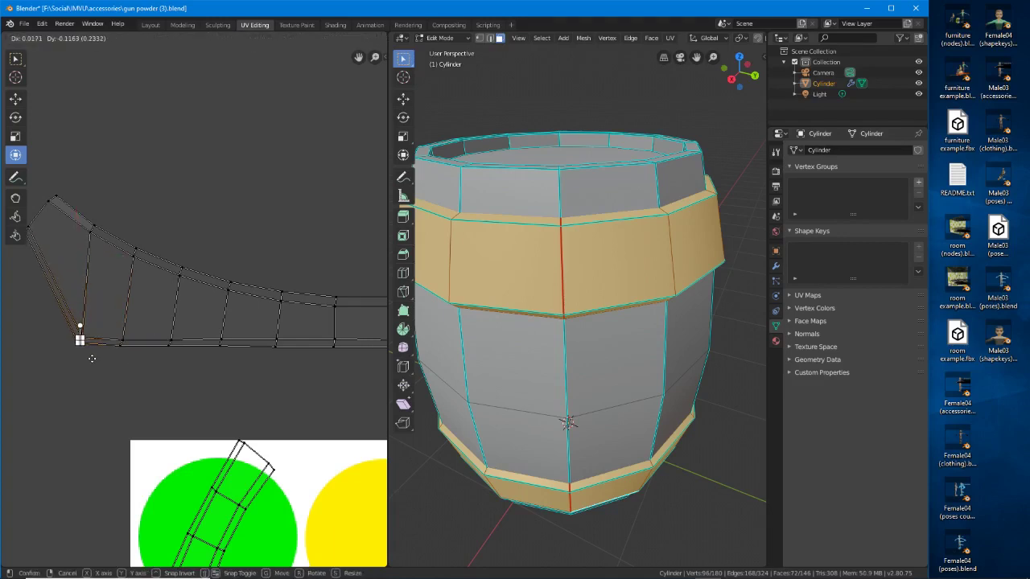
right_click_drag(91, 359, 90, 362)
middle_click_drag(129, 312, 204, 311)
right_click(105, 230)
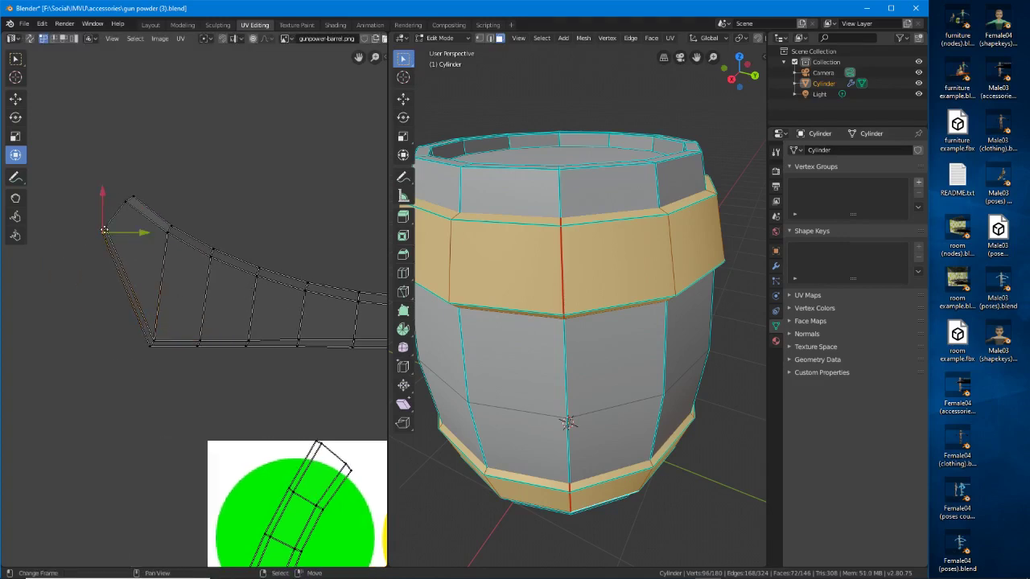
left_click_drag(114, 231, 116, 345)
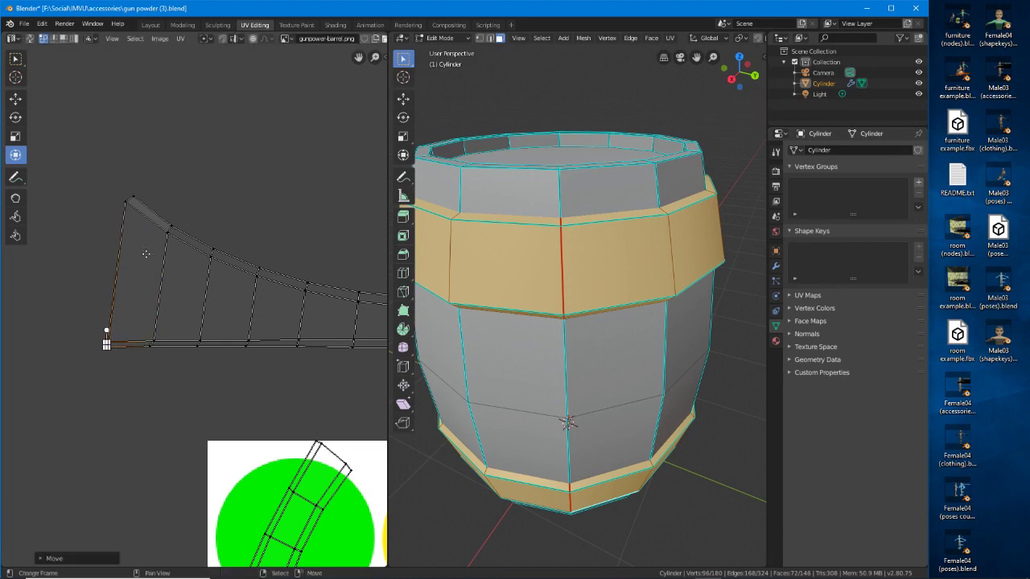
Lower the three leftmost upper-edge vertex pairs so the strip's left faces become roughly rectangular
left_click(127, 208)
left_click_drag(126, 208, 137, 299)
left_click(169, 235)
left_click_drag(169, 235, 156, 336)
left_click(201, 286)
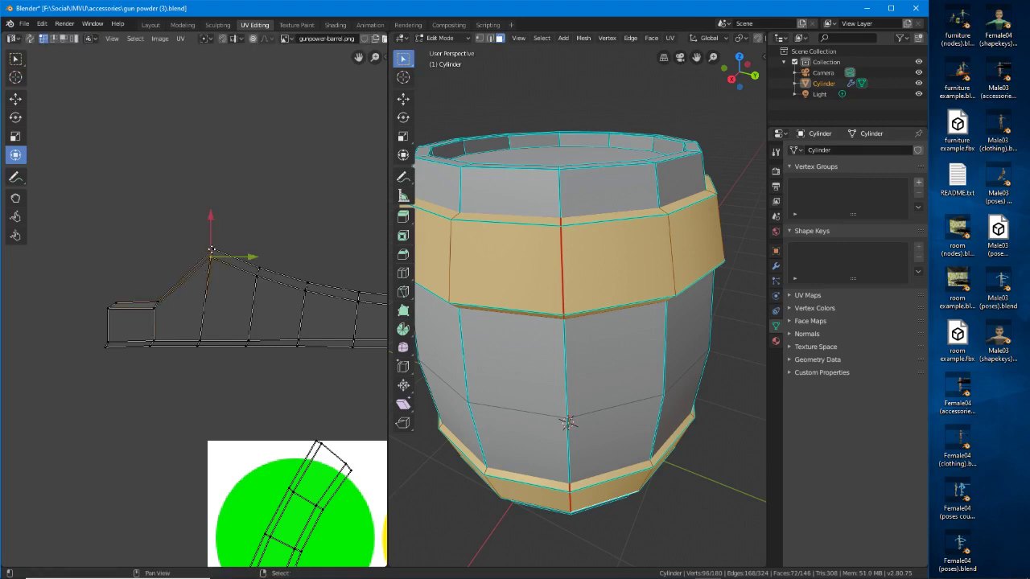
left_click_drag(201, 286, 206, 302)
left_click(202, 329)
Lower the following upper-edge vertex pairs between the flattened left end and the strip's middle
middle_click_drag(256, 355, 168, 352)
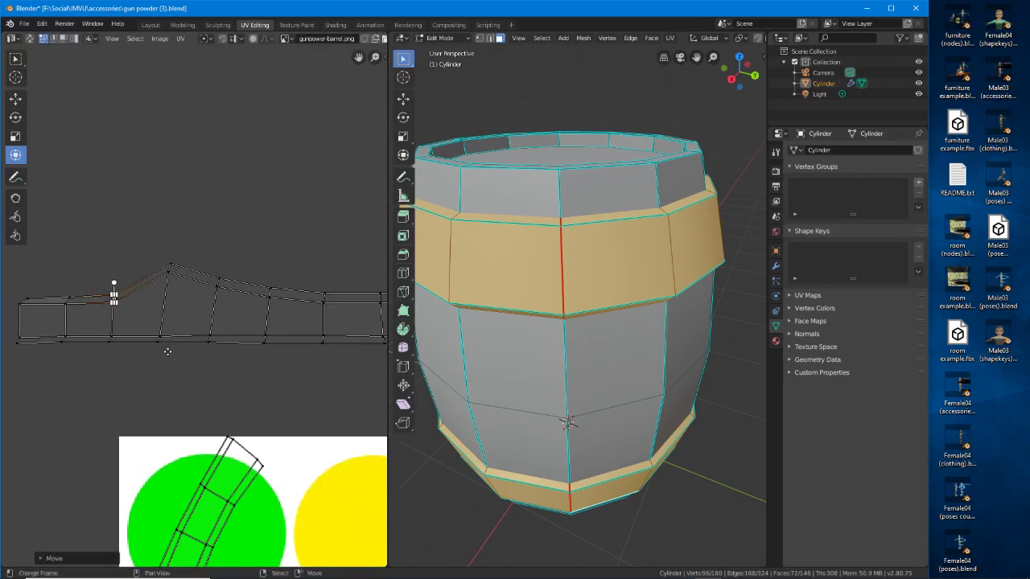
right_click(169, 284)
left_click_drag(175, 269, 170, 295)
middle_click_drag(231, 289, 178, 288)
right_click(167, 286)
left_click_drag(168, 276, 217, 296)
right_click(212, 294)
Box-select the upper-edge vertices at the strip's right end and shift them slightly down with the Transform tool
scroll(233, 321, "down", 1)
middle_click_drag(321, 325, 178, 292)
scroll(283, 270, "down", 2)
middle_click_drag(292, 269, 230, 283)
scroll(268, 270, "up", 3)
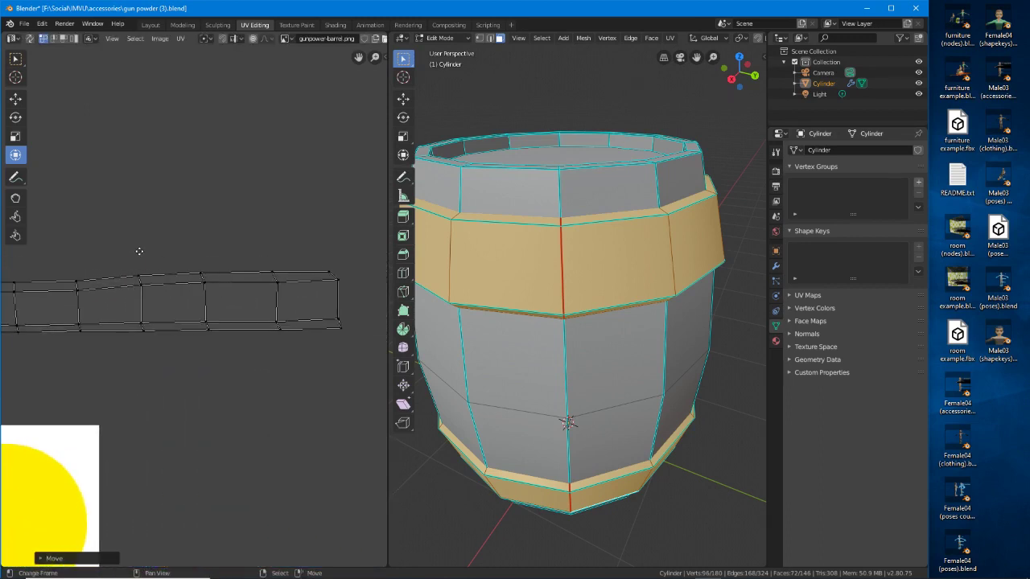
key("w")
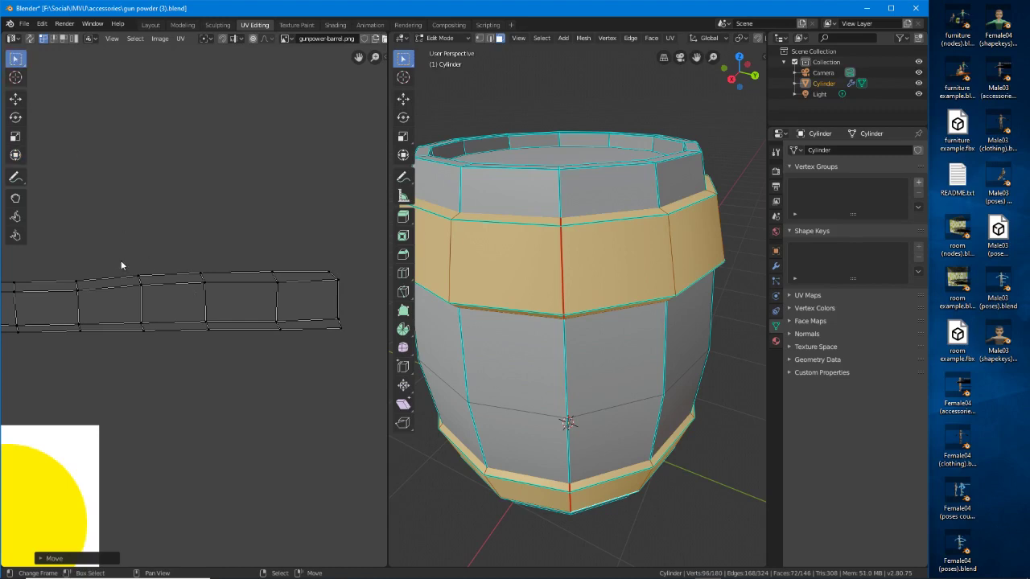
left_click_drag(120, 260, 354, 293)
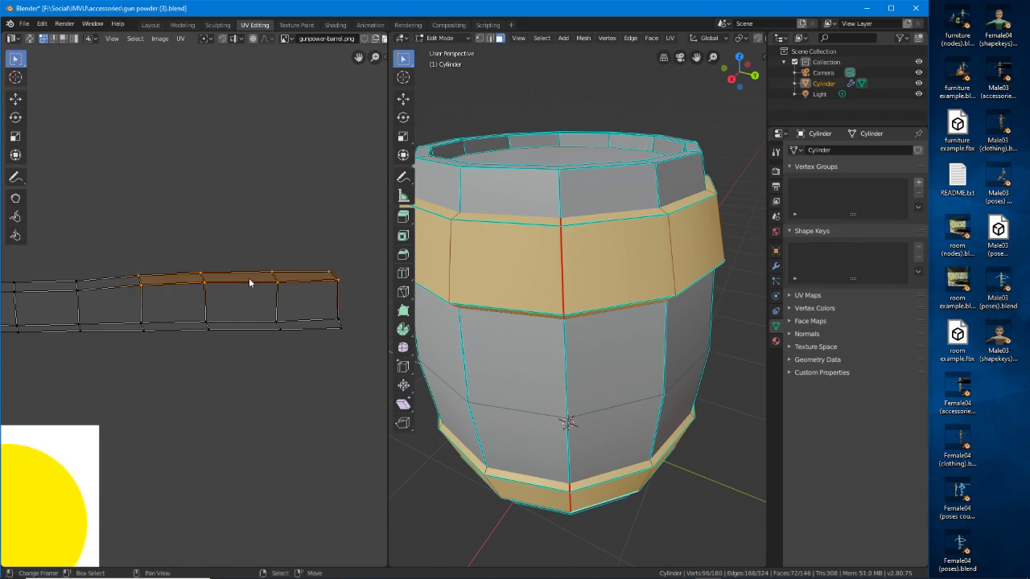
left_click(15, 98)
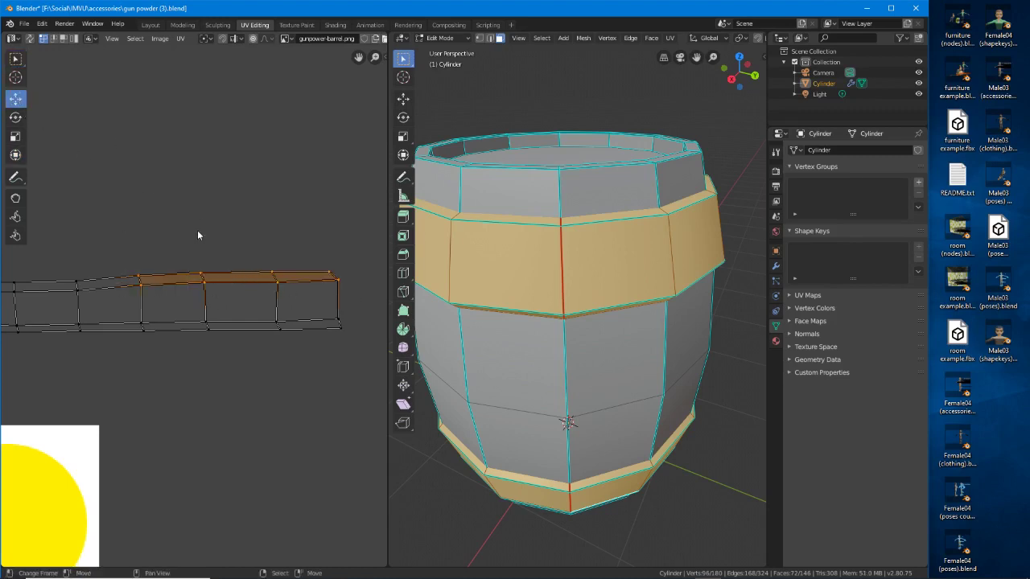
left_click(16, 155)
left_click_drag(239, 277, 239, 283)
Fine-tune the two raised upper-edge vertex pairs in the strip's left half so they line up with the middle
middle_click_drag(143, 340, 206, 345)
right_click(200, 291)
right_click(200, 297, "shift")
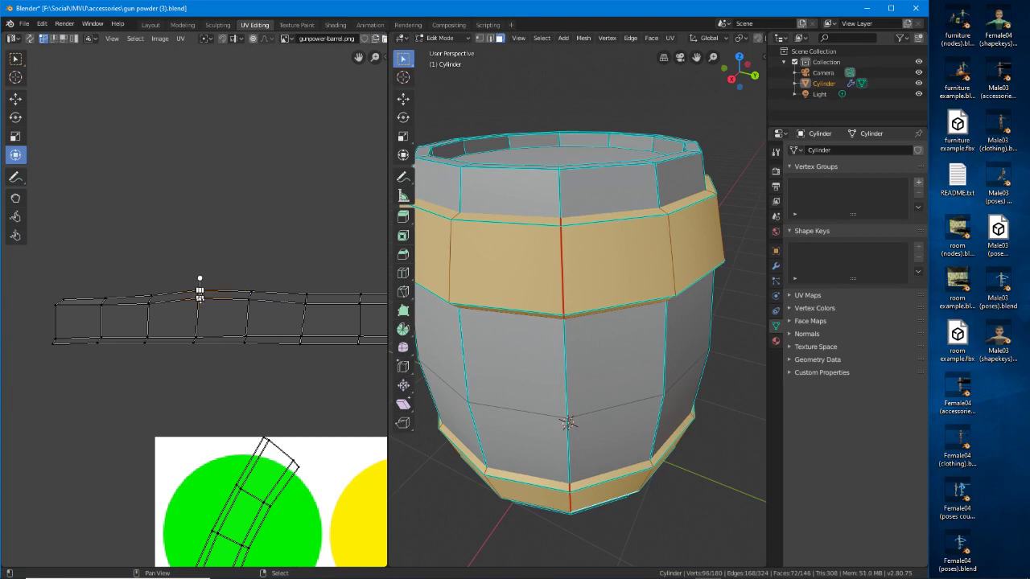
left_click_drag(200, 295, 233, 299)
right_click(250, 300)
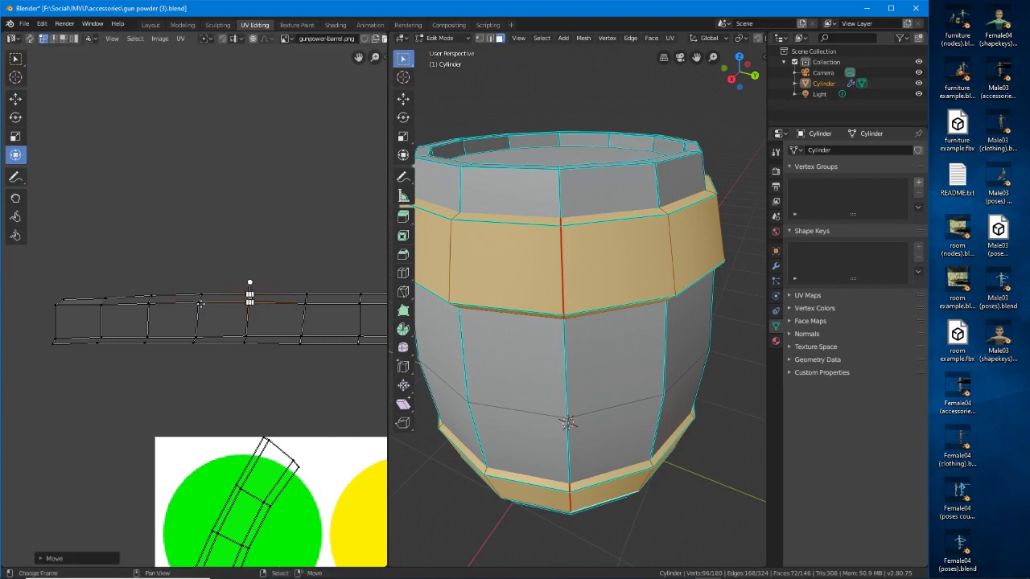
Select the whole curved UV strip lying over the texture and rotate it a quarter turn to lie horizontally
middle_click_drag(281, 347, 184, 321)
scroll(184, 322, "down", 3)
middle_click_drag(272, 365, 217, 207)
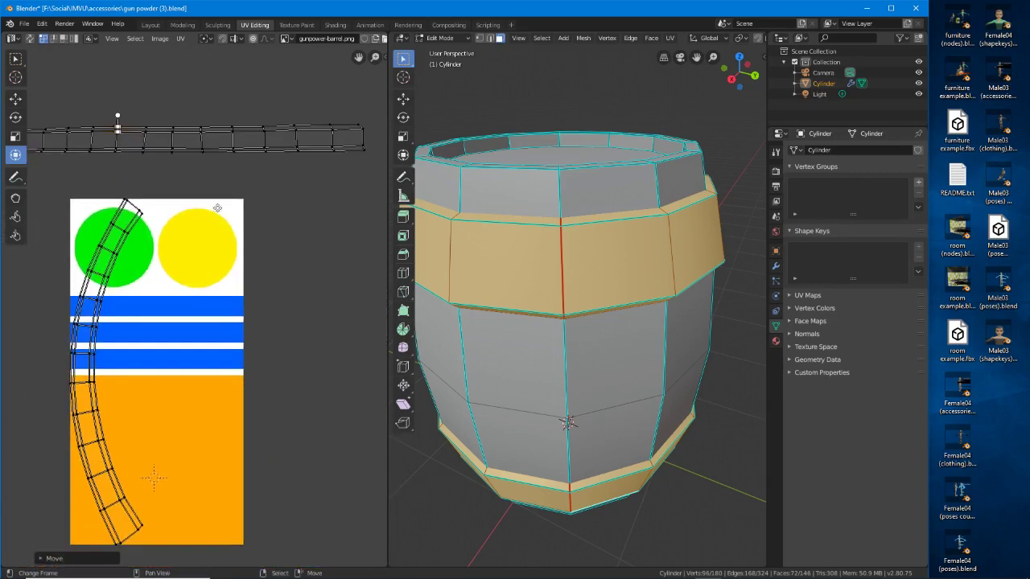
right_click(120, 264)
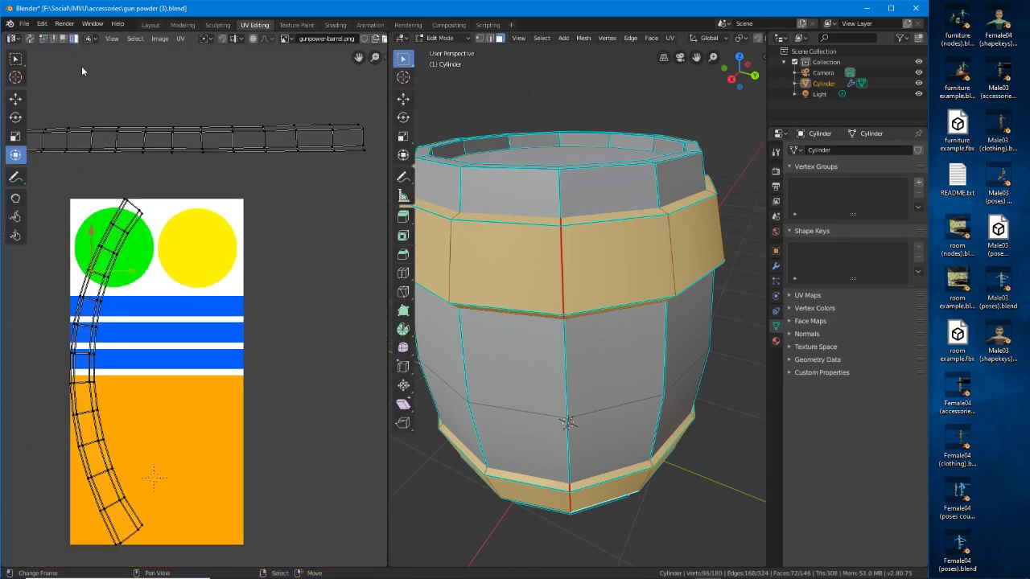
key("l")
middle_click_drag(153, 339, 250, 340)
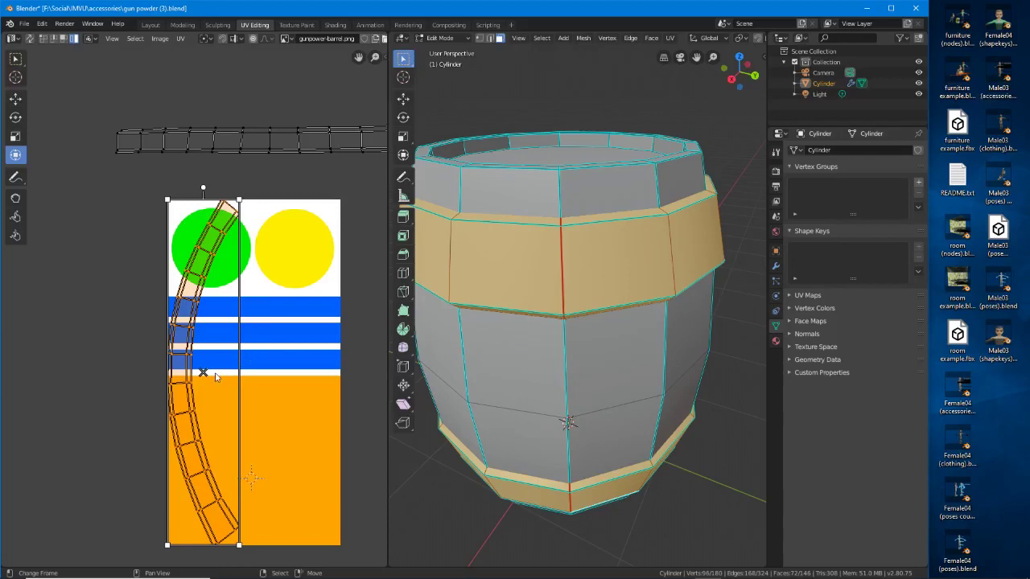
left_click_drag(202, 187, 17, 375)
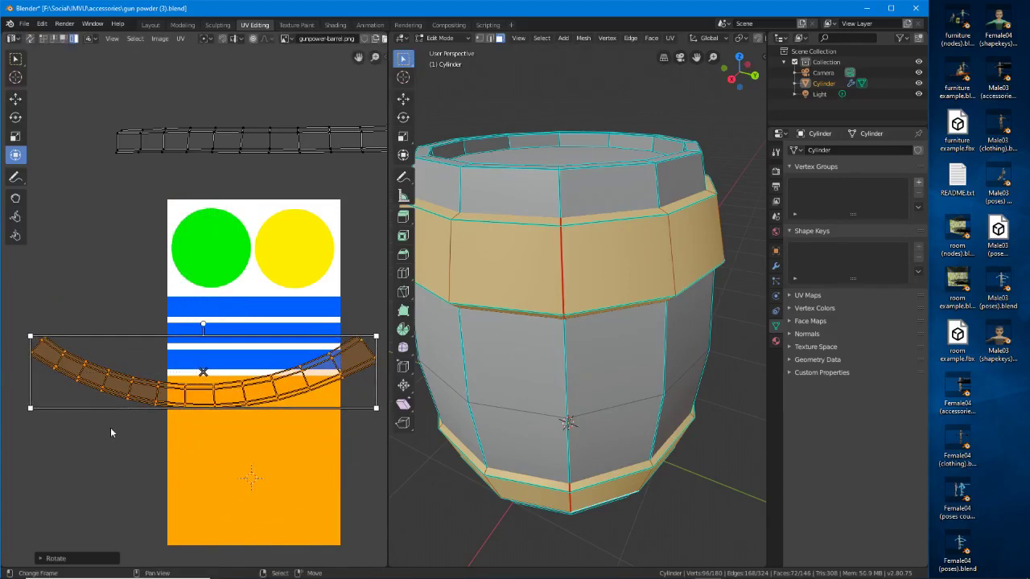
Move the rotated curved strip off the texture image to the empty area above the straightened strip
middle_click_drag(157, 426, 142, 523)
key("g")
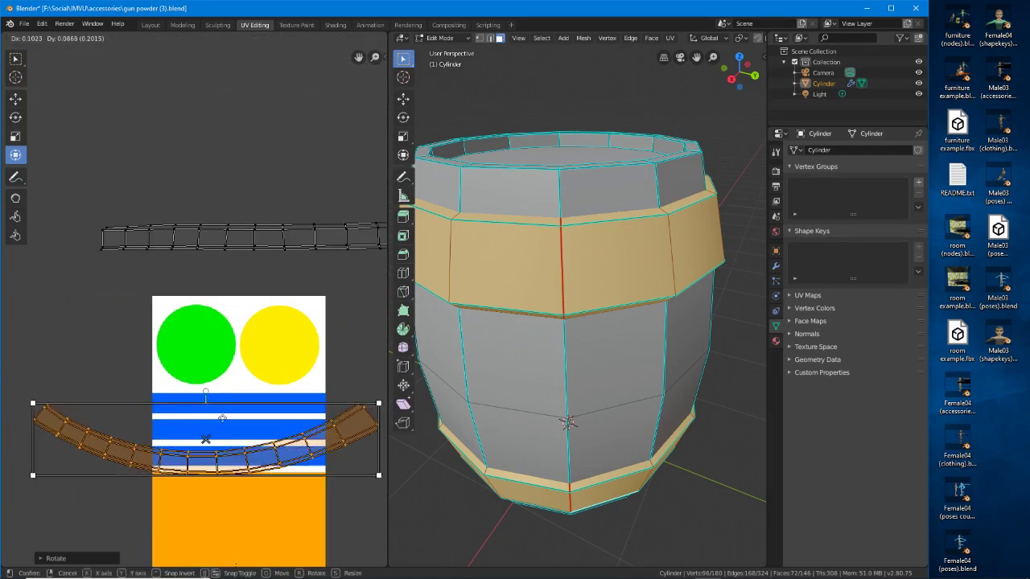
left_click(253, 213)
In vertex selection mode, lower four lower-edge vertex pairs left of the curved strip's middle onto one straight line
middle_click_drag(252, 212, 223, 351)
scroll(203, 391, "up", 2)
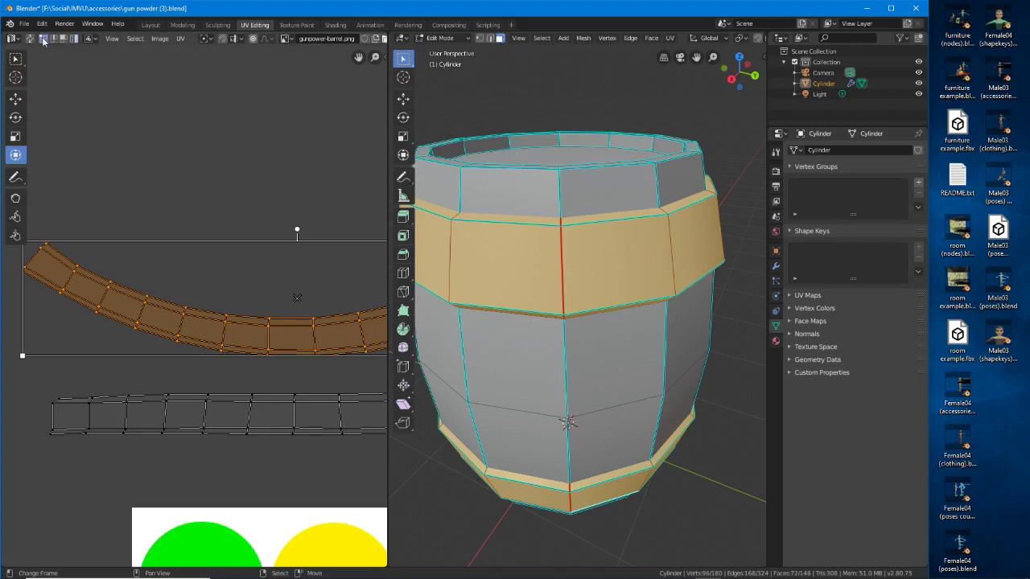
left_click(219, 350)
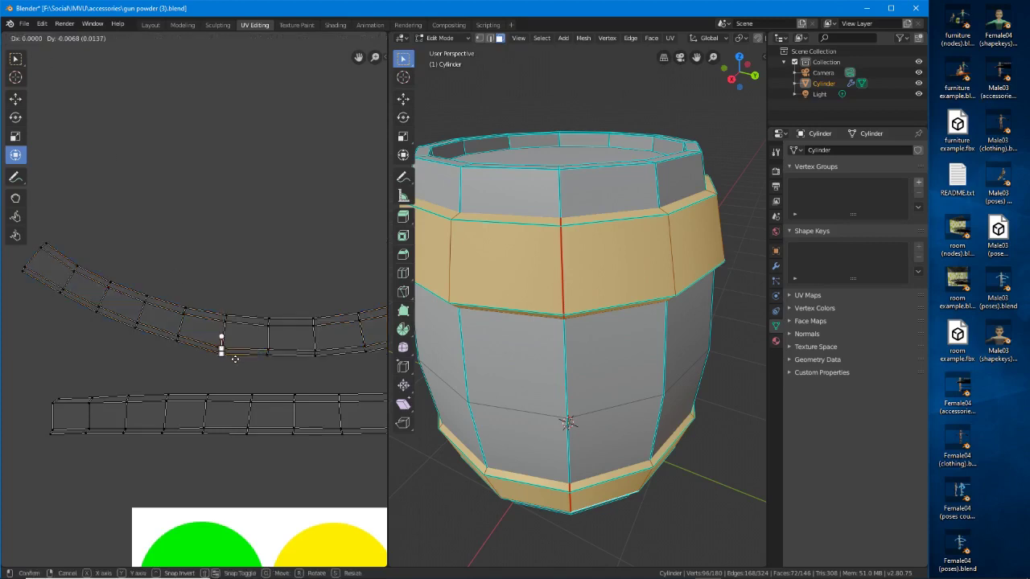
left_click(176, 341)
key("g")
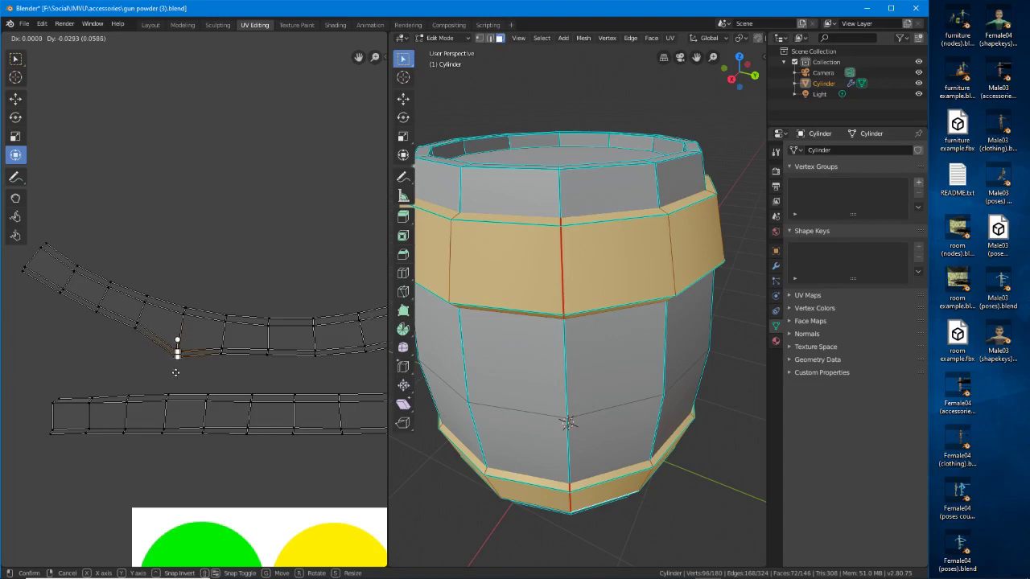
left_click(177, 375)
left_click(135, 326)
key("g")
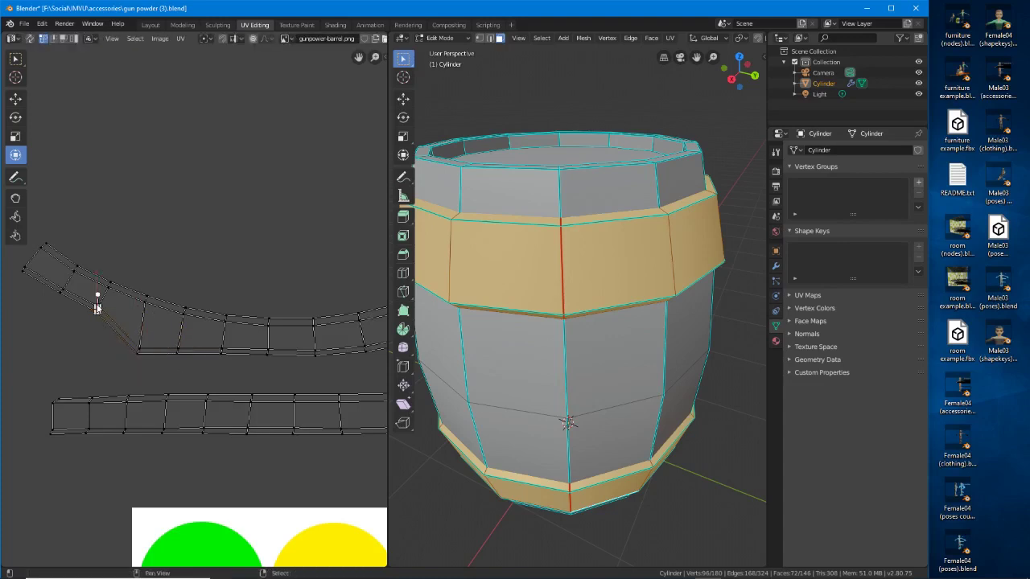
left_click(103, 366)
Lower the last two lower-edge vertex pairs at the curved strip's left end onto the same straight line
left_click(58, 291)
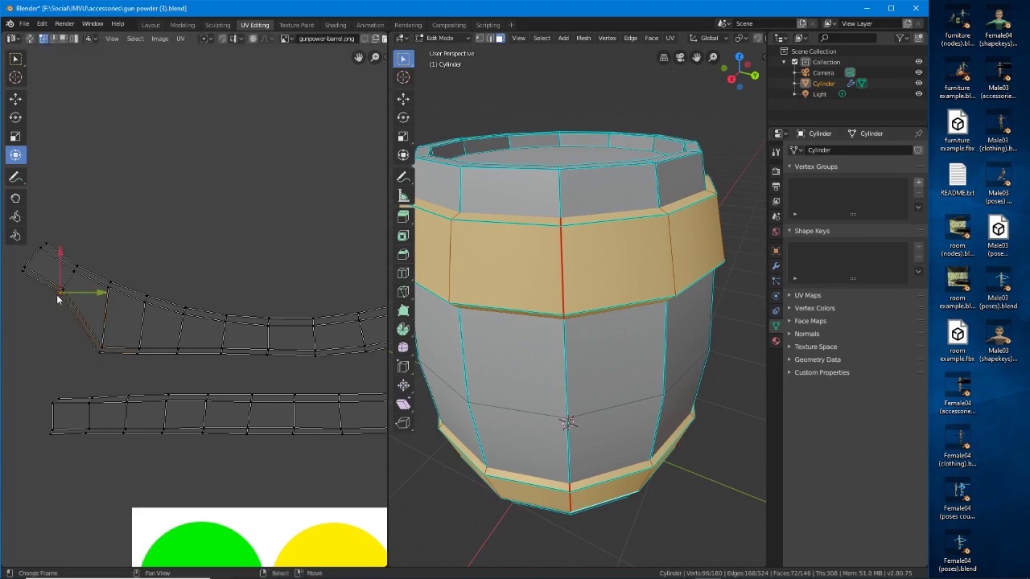
key("g")
left_click(71, 377)
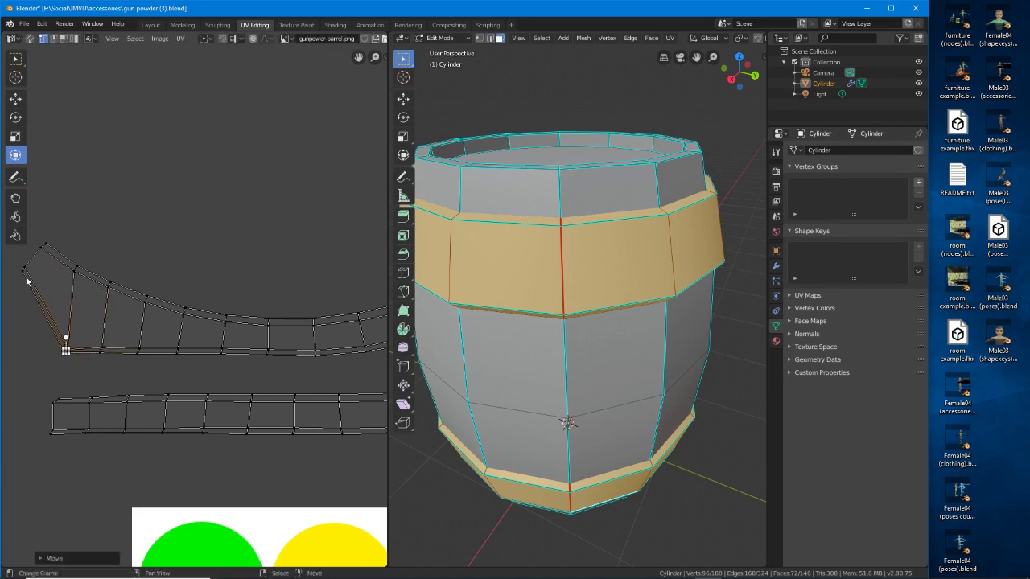
right_click(25, 270)
key("g")
left_click(35, 359)
Lower the two upper-edge vertex pairs at the curved strip's left end to match the strip's height at its middle
left_click(45, 247)
key("g")
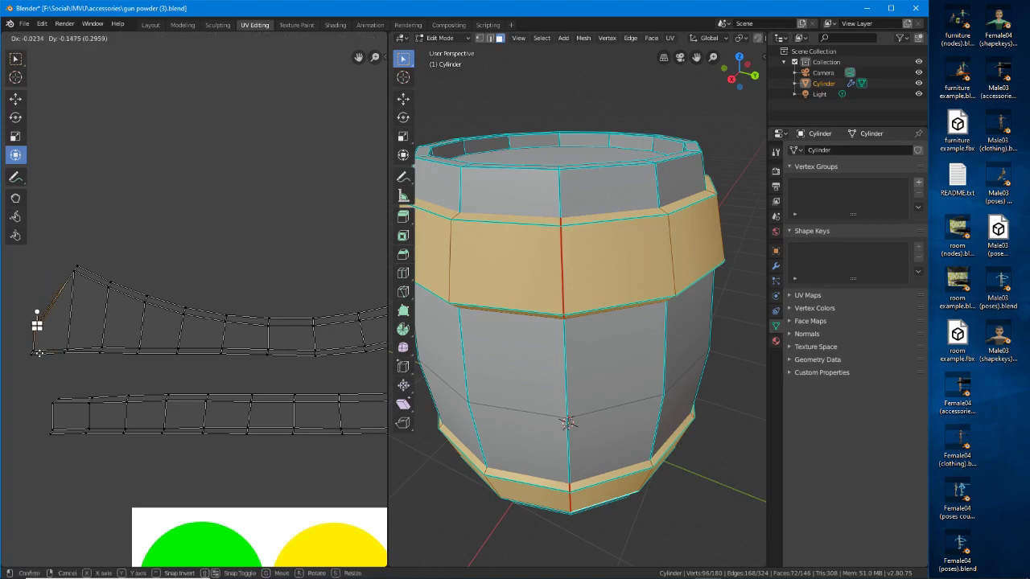
left_click(38, 352)
left_click(75, 267)
key("g")
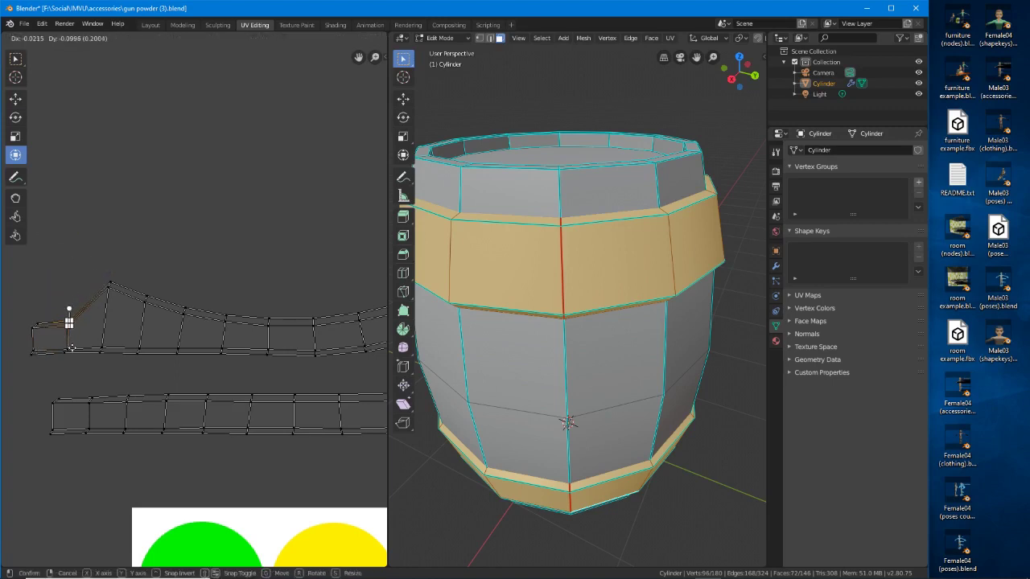
left_click(72, 349)
Lower the next three upper-edge vertex pairs left of the strip's middle onto the same straight upper line
left_click(109, 309)
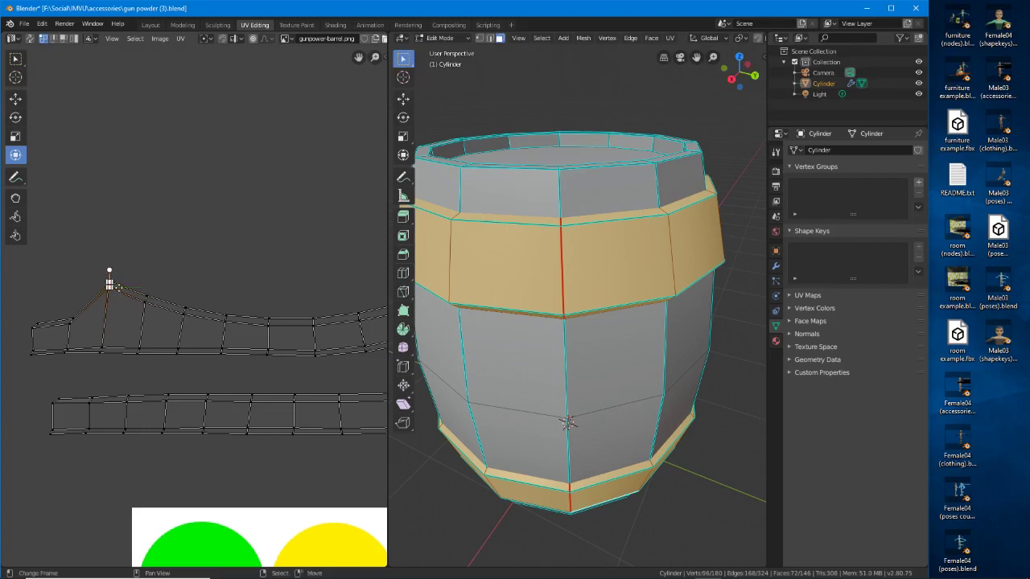
key("g")
left_click(115, 325)
left_click(147, 299)
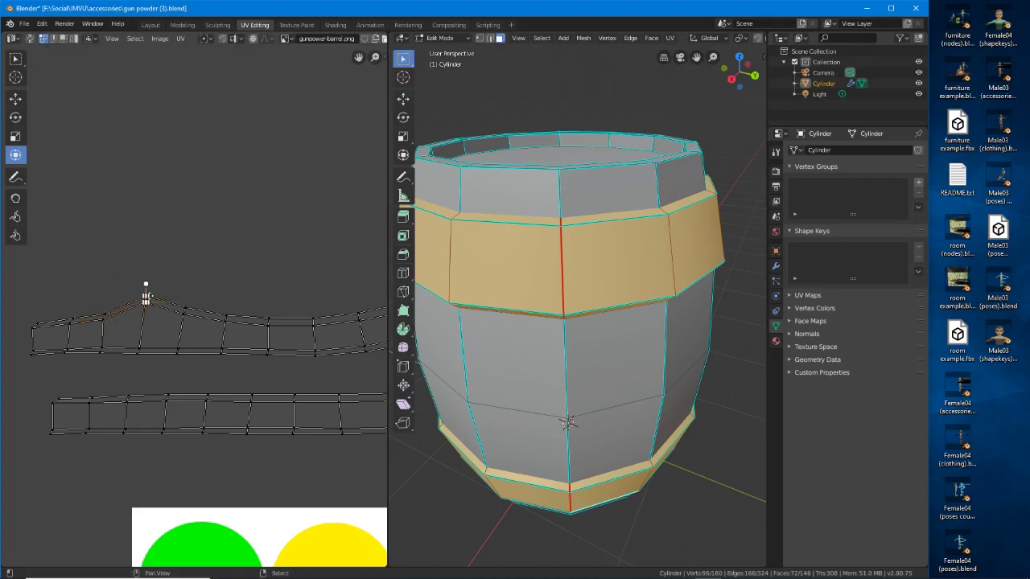
key("g")
left_click(146, 329)
right_click(184, 309)
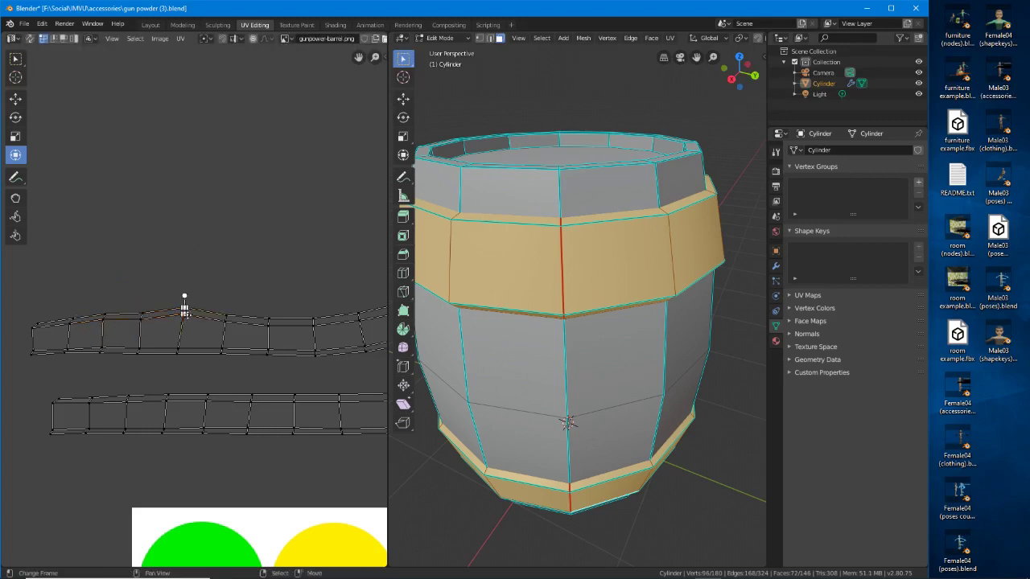
key("g")
left_click(181, 326)
Lower three lower-edge vertex pairs right of the strip's middle onto the straight lower line, constraining the moves vertically where needed
middle_click_drag(230, 325, 26, 313)
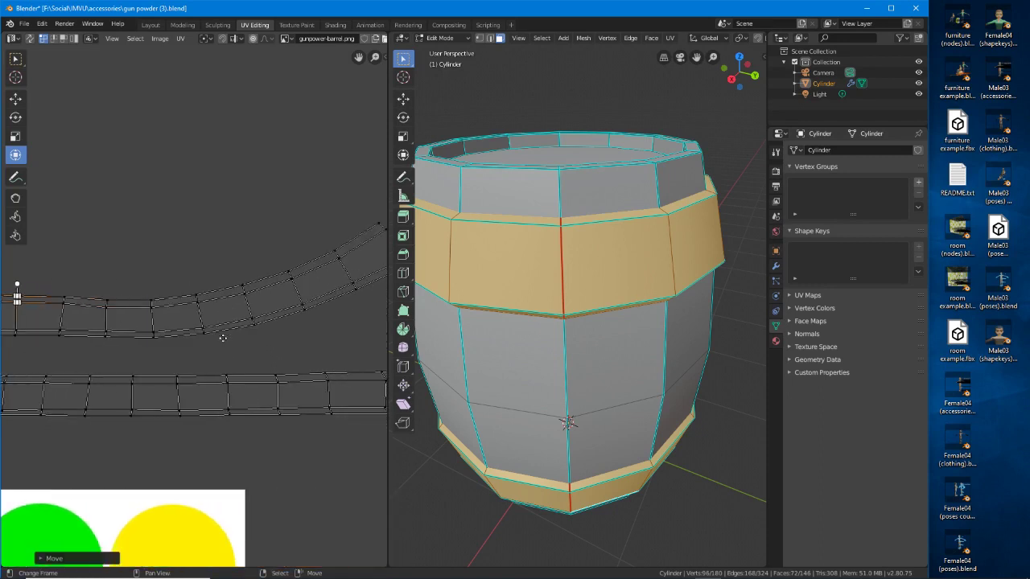
left_click(204, 333)
left_click(258, 323)
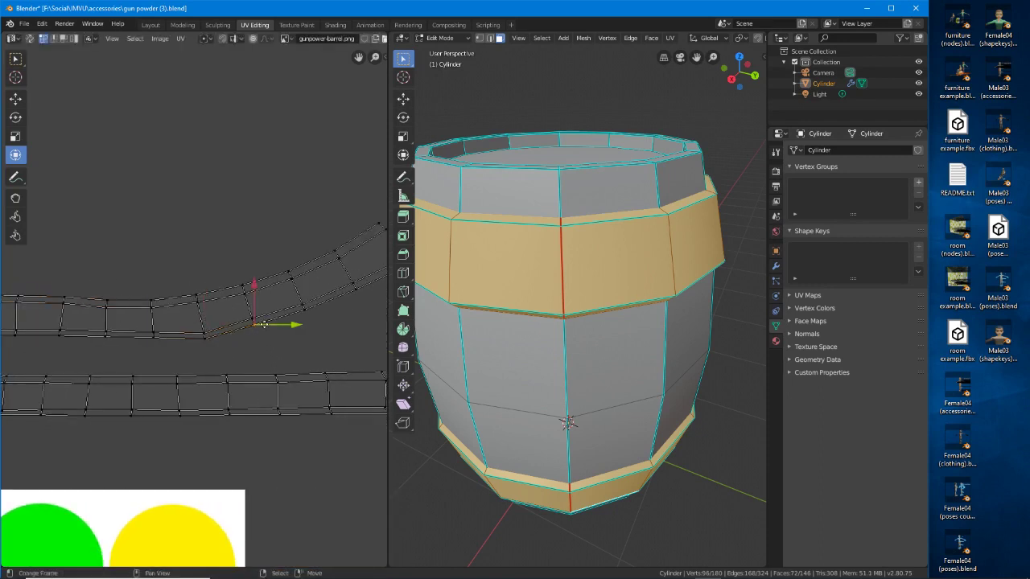
key("g")
key("y")
left_click(282, 330)
right_click(305, 310)
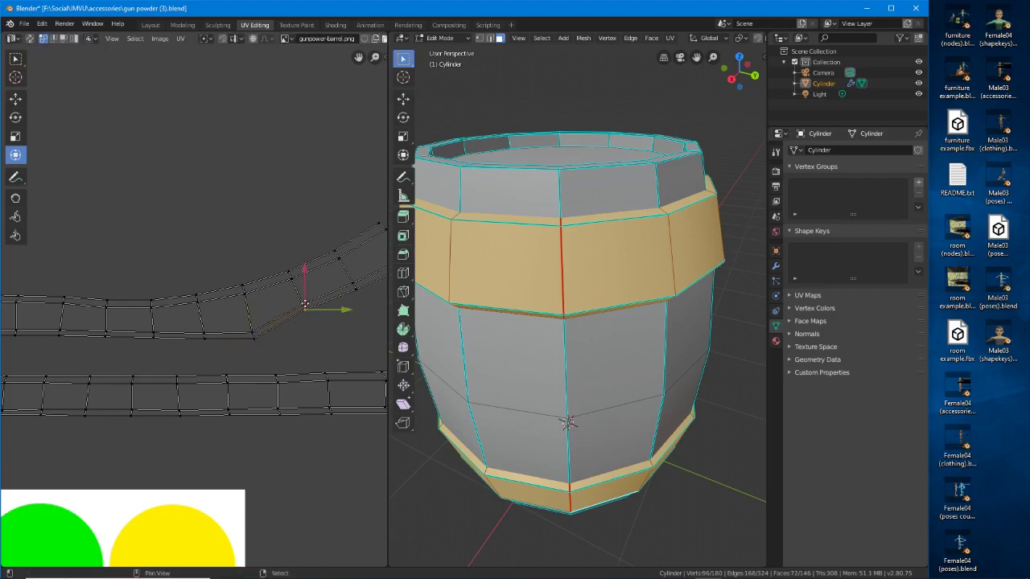
right_click(303, 305, "shift")
key("g")
key("y")
left_click(316, 347)
Lower the last two lower-edge vertex pairs at the strip's right end onto the straight lower line
middle_click_drag(354, 302, 267, 286)
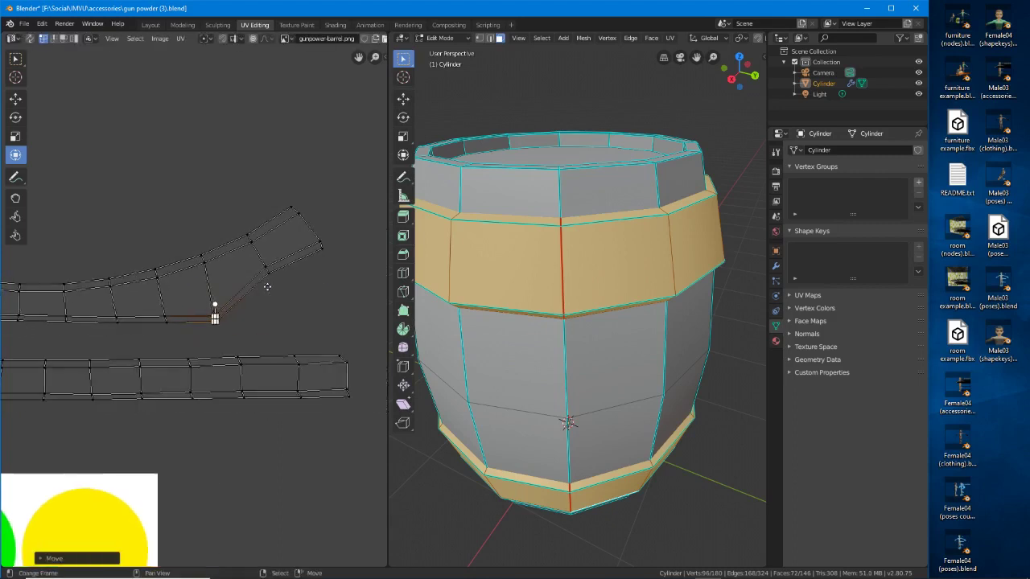
right_click(267, 271)
left_click_drag(266, 266, 271, 311)
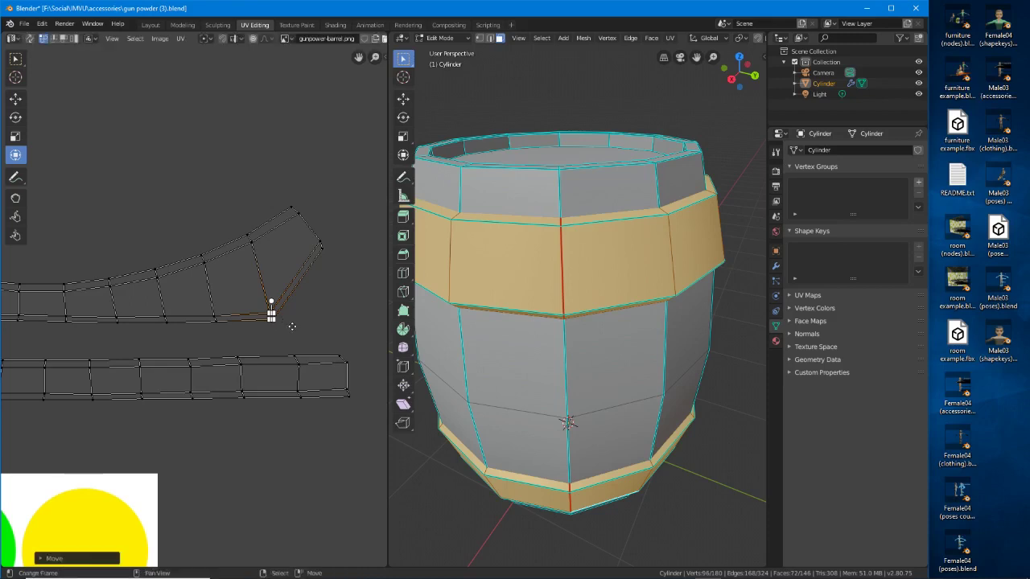
left_click(325, 251)
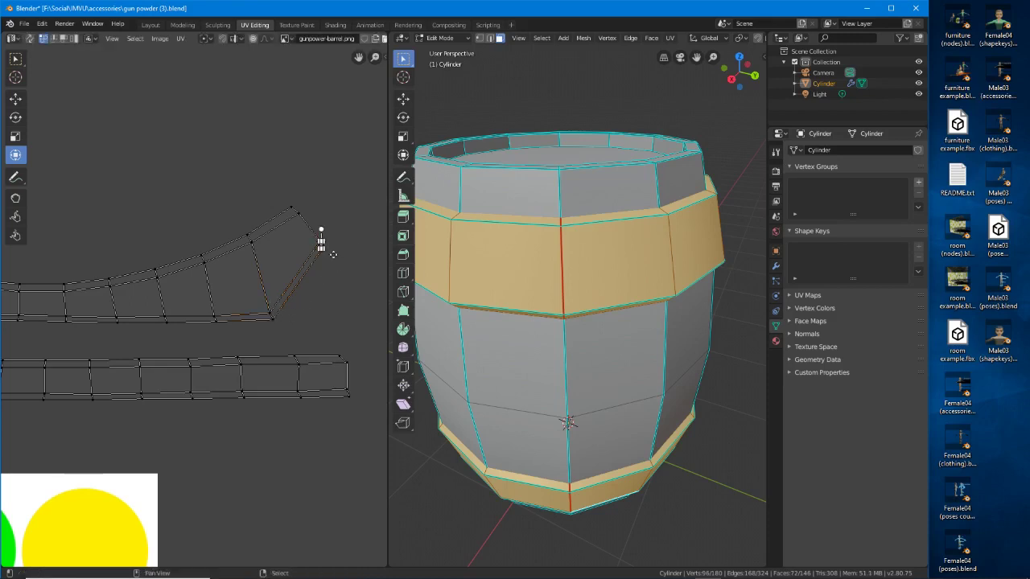
left_click_drag(329, 247, 320, 316)
Lower the upper-edge vertex pairs along the strip's right half to form a roughly straight upper edge
left_click(298, 215)
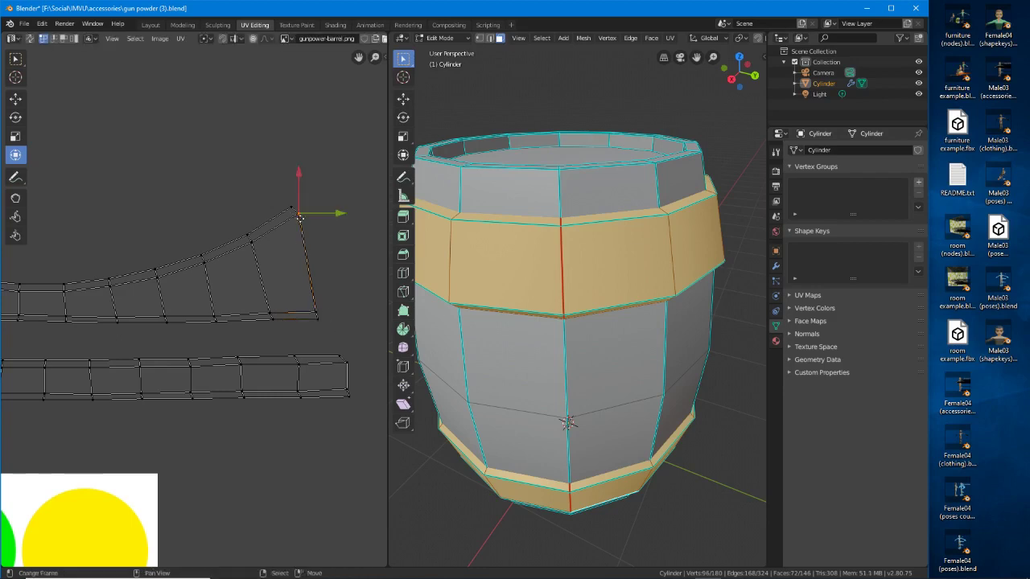
left_click_drag(295, 209, 280, 287)
left_click(204, 260)
left_click_drag(204, 269, 244, 285)
scroll(211, 280, "up", 2)
left_click(243, 287)
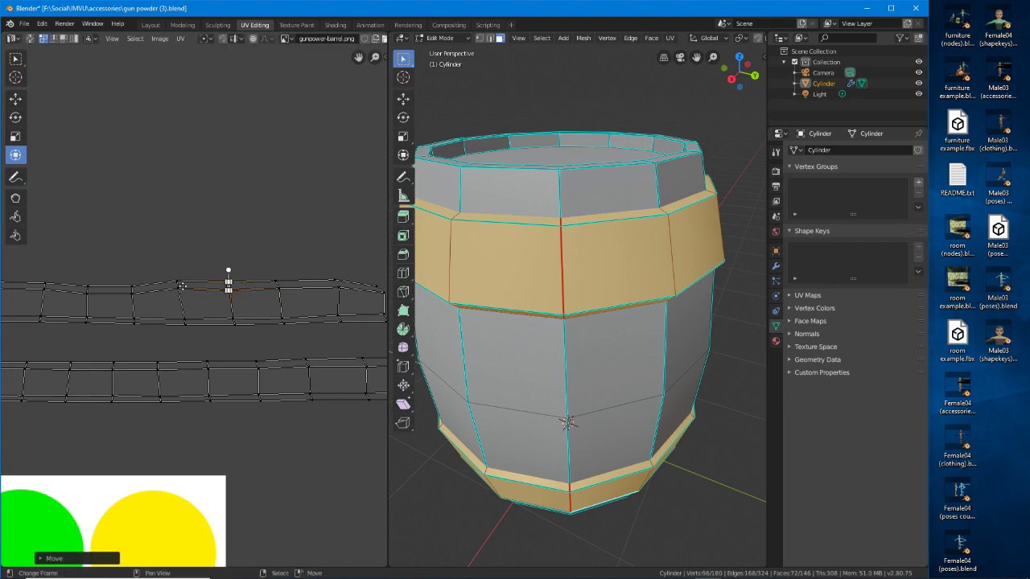
middle_click_drag(180, 285, 134, 273)
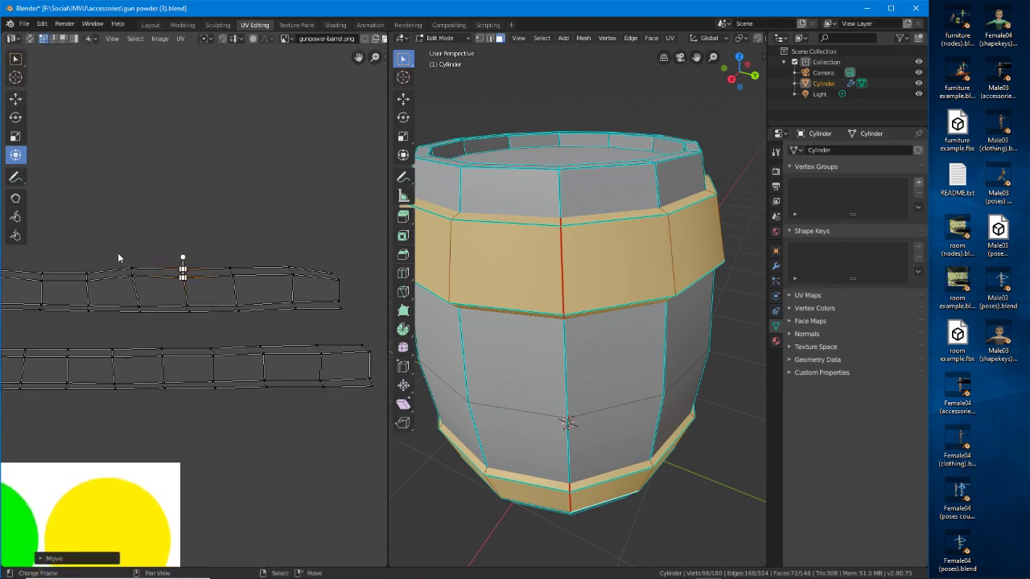
Box-select the slightly raised upper-edge vertices on the strip's right half and left half, lowering each group level with the middle
left_click(15, 60)
left_click_drag(123, 257, 299, 285)
key("g")
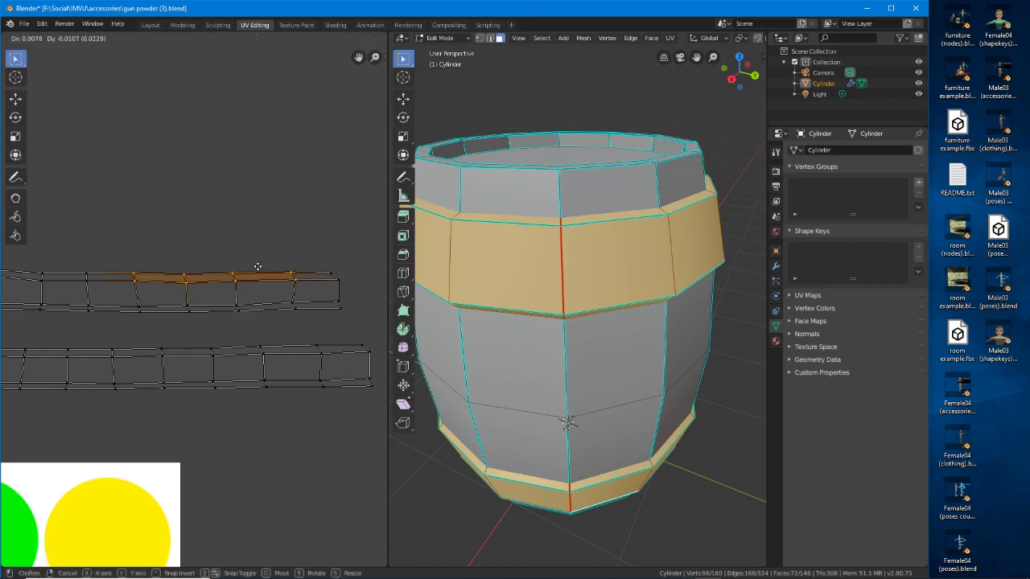
left_click(258, 265)
scroll(193, 275, "left", 6)
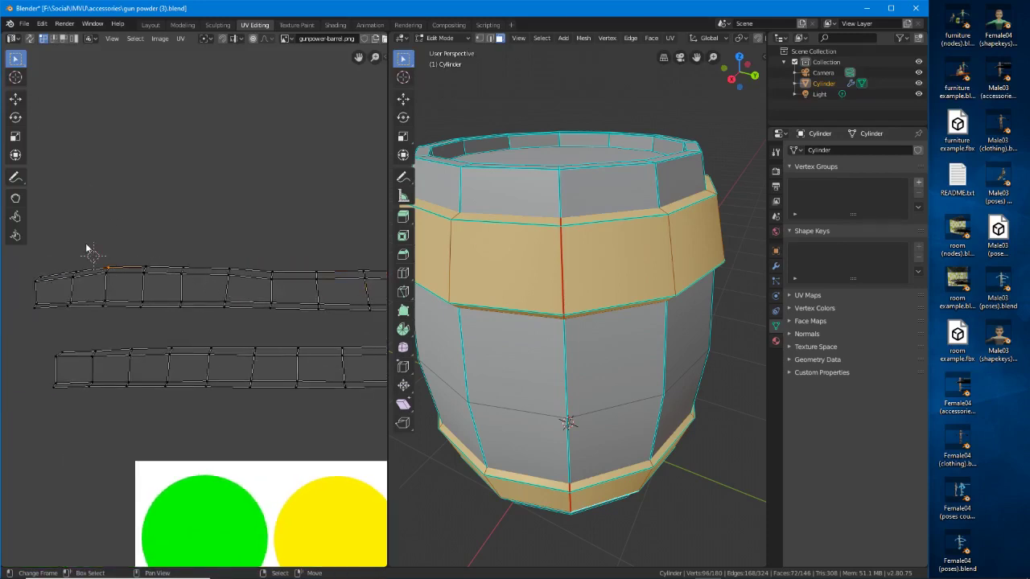
left_click_drag(86, 245, 242, 280)
key("g")
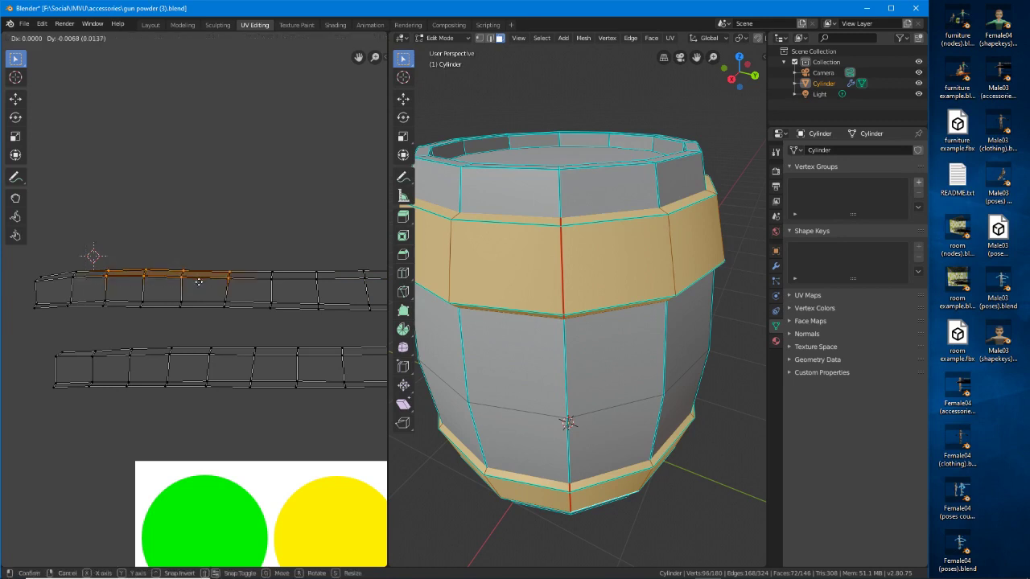
left_click(201, 287)
Switch the 3D viewport to Look Dev shading and orbit the barrel to inspect its texture
scroll(275, 318, "down", 2)
middle_click_drag(275, 317, 210, 195)
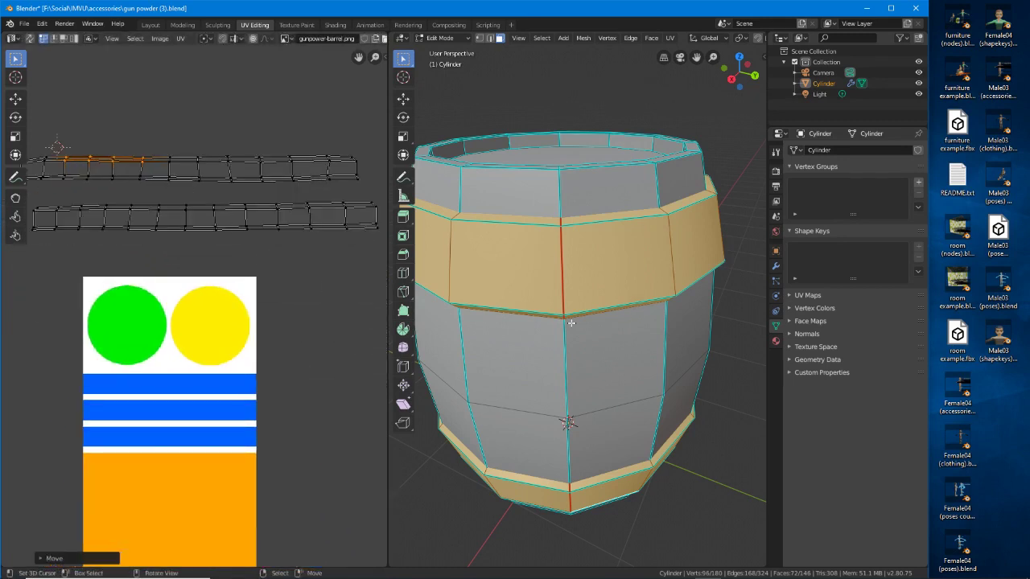
middle_click_drag(610, 312, 579, 312)
key("z")
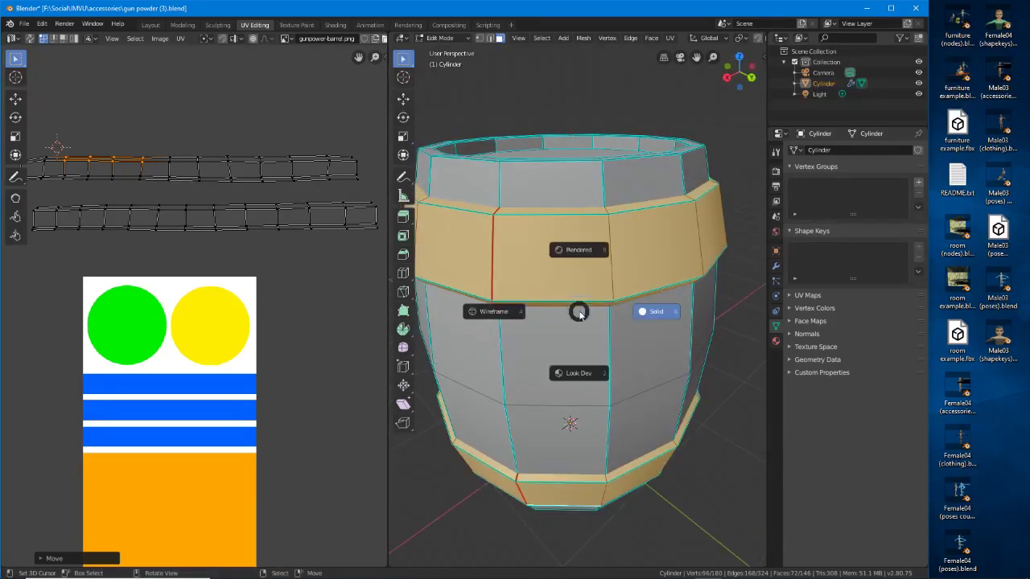
left_click(582, 376)
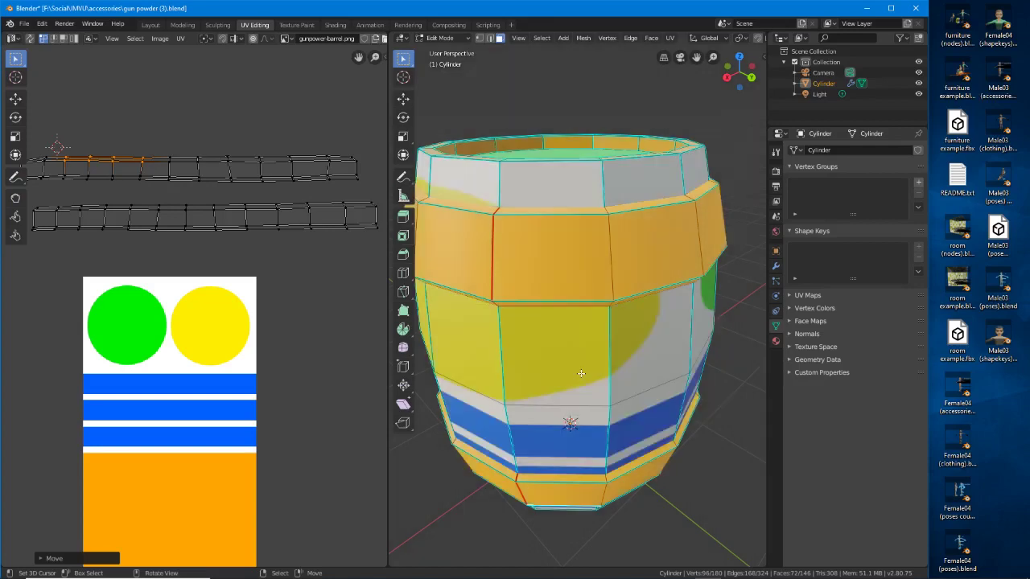
middle_click_drag(582, 376, 599, 346)
Select the whole lower straightened UV strip and place it over the texture's top blue band
left_click(208, 210)
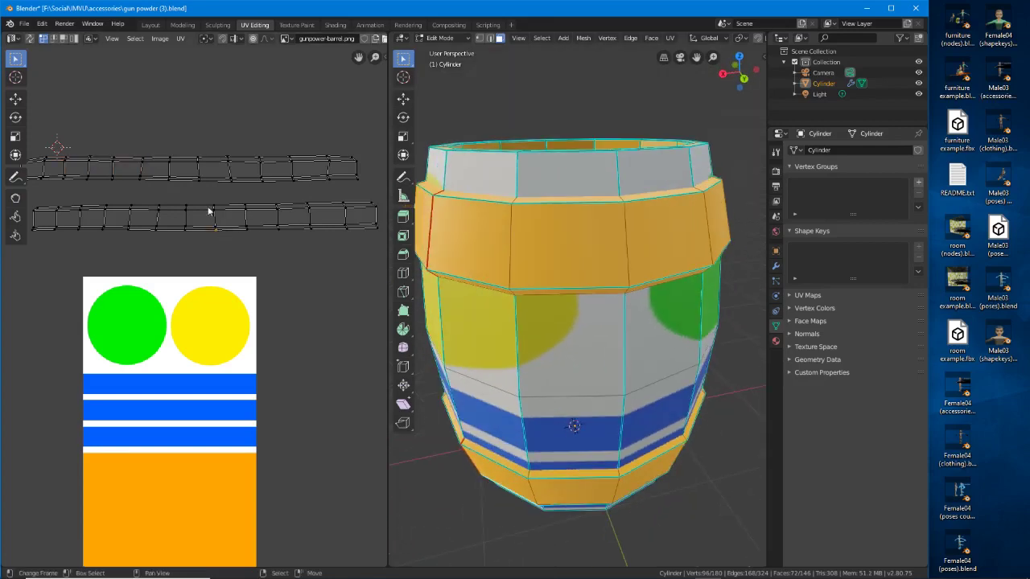
key("l")
middle_click_drag(215, 227, 220, 163)
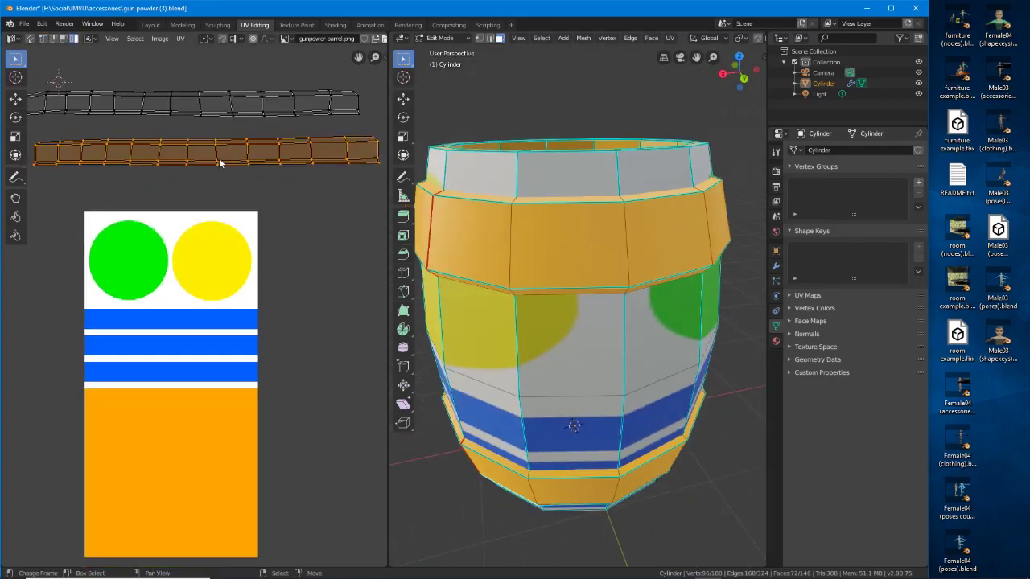
key("g")
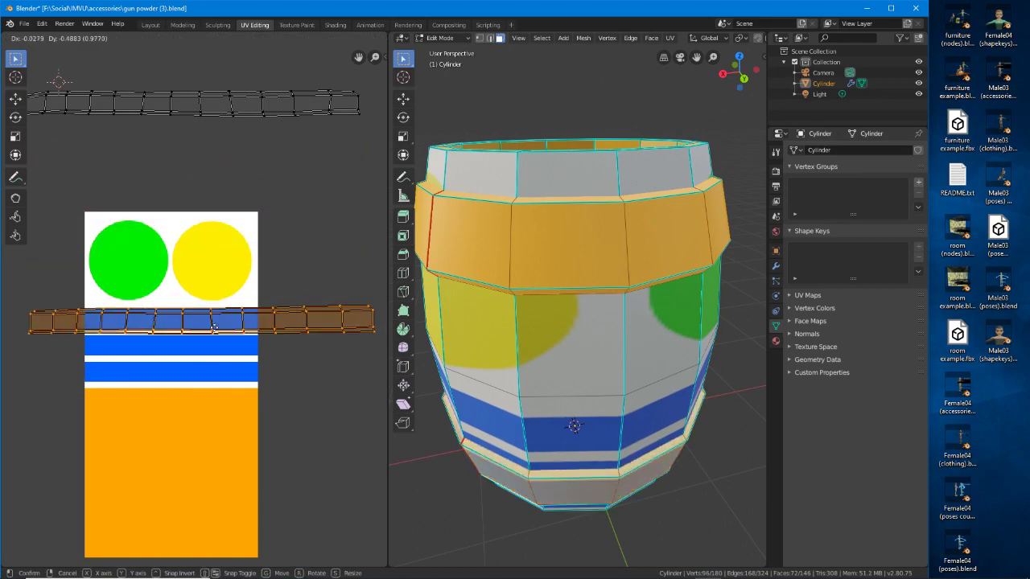
left_click(222, 242)
middle_click_drag(584, 436, 565, 392)
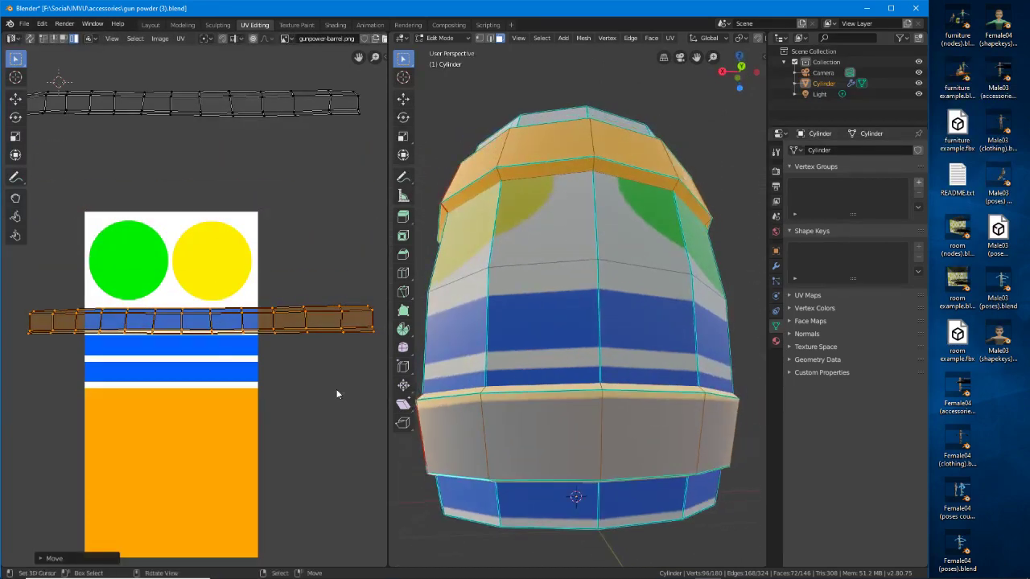
key("g")
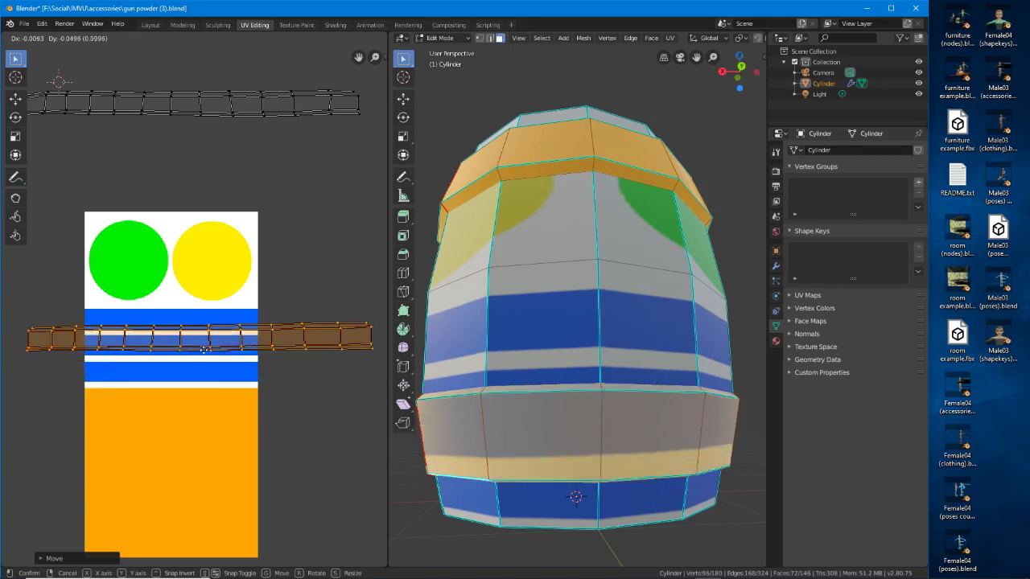
left_click(205, 331)
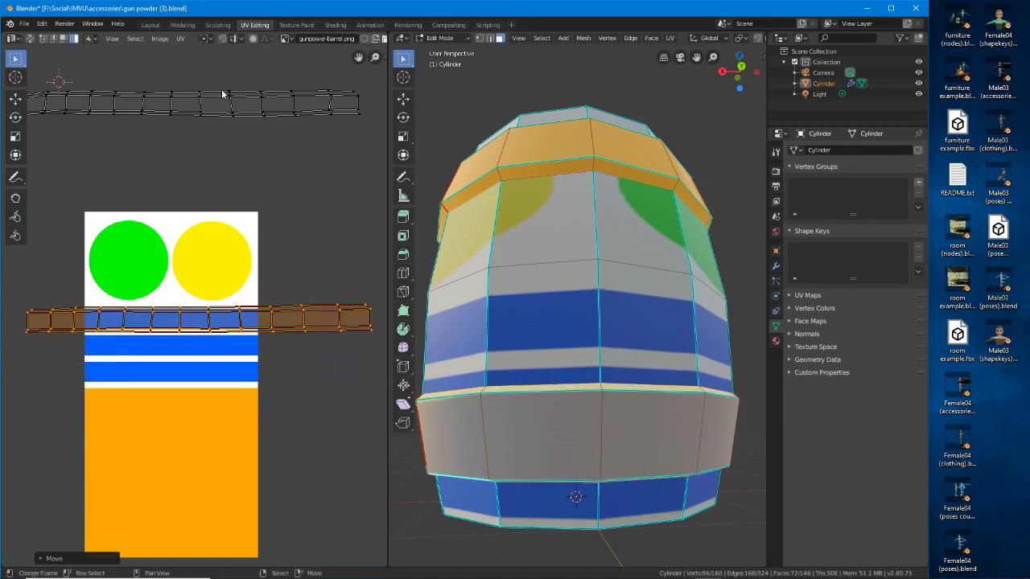
Move the already placed strip to the lowest blue band and position the other straightened strip over the top blue band
left_click(241, 113)
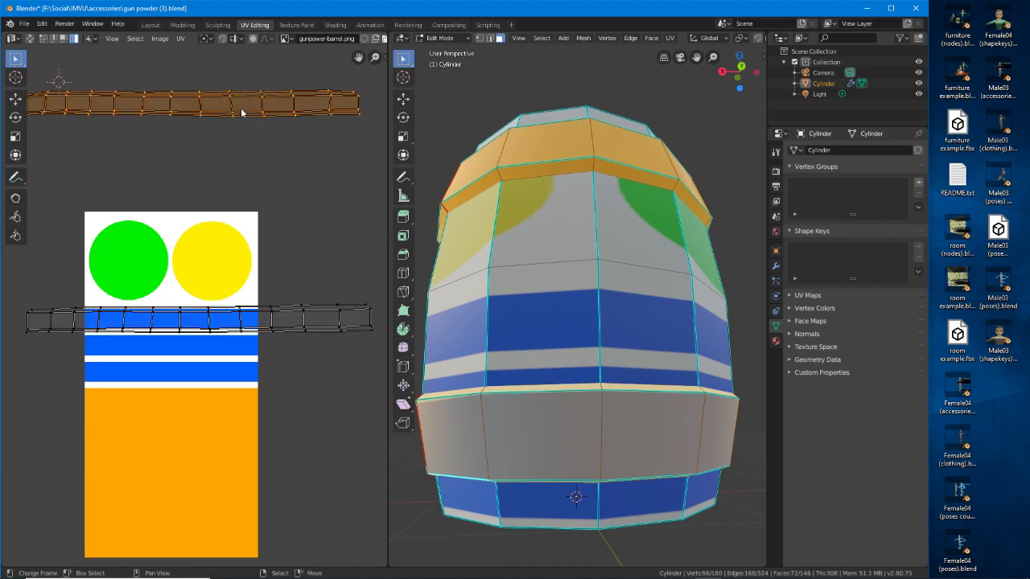
key("g")
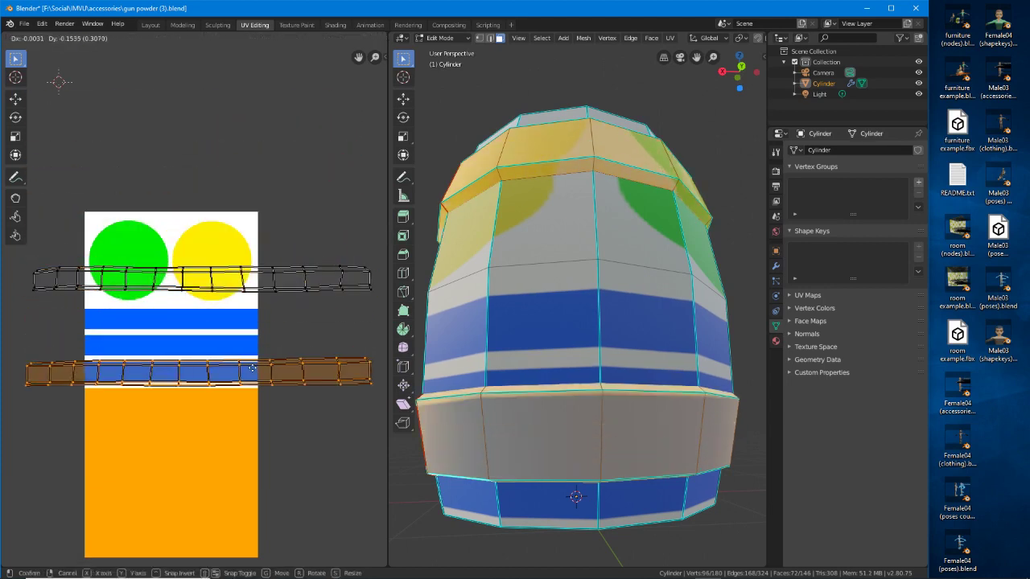
left_click(252, 371)
left_click(254, 284)
key("g")
left_click(253, 321)
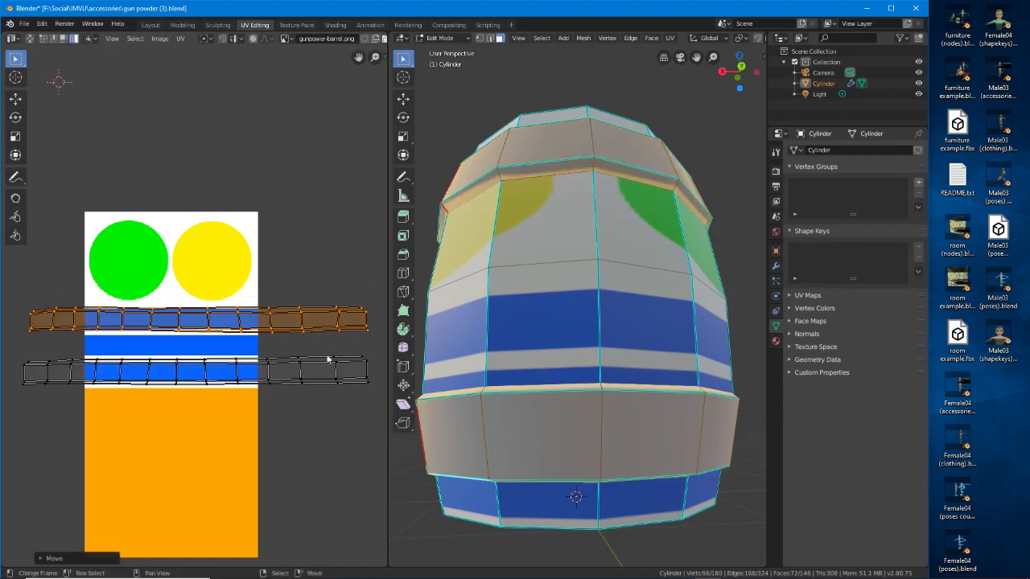
Select both UV strips and scale them down together so their height fits within the blue bands
left_click(343, 378, "shift")
key("s")
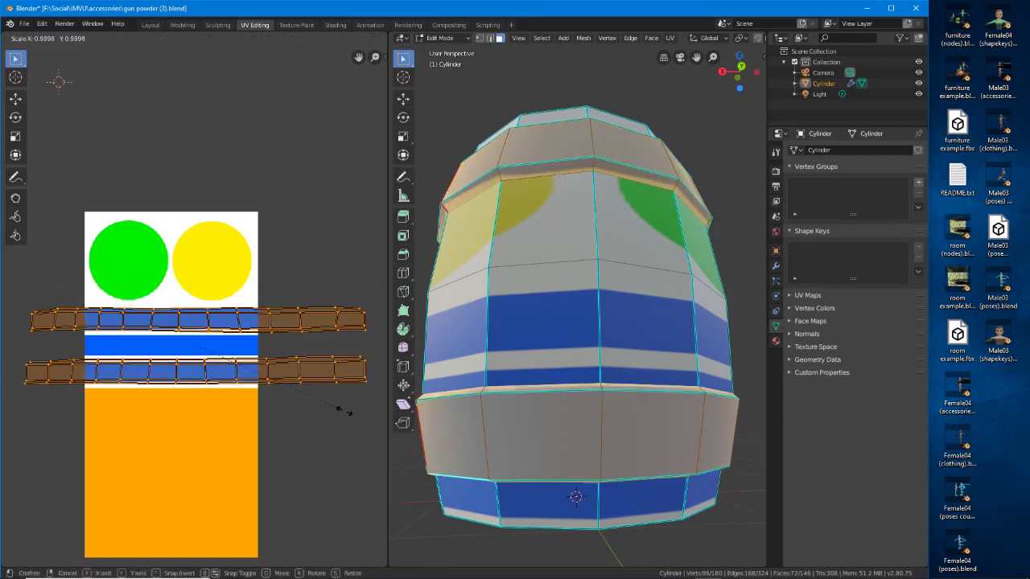
left_click(297, 395)
Align one scaled strip with the top blue band and the other with the second blue band
left_click(227, 324)
key("g")
left_click(222, 320)
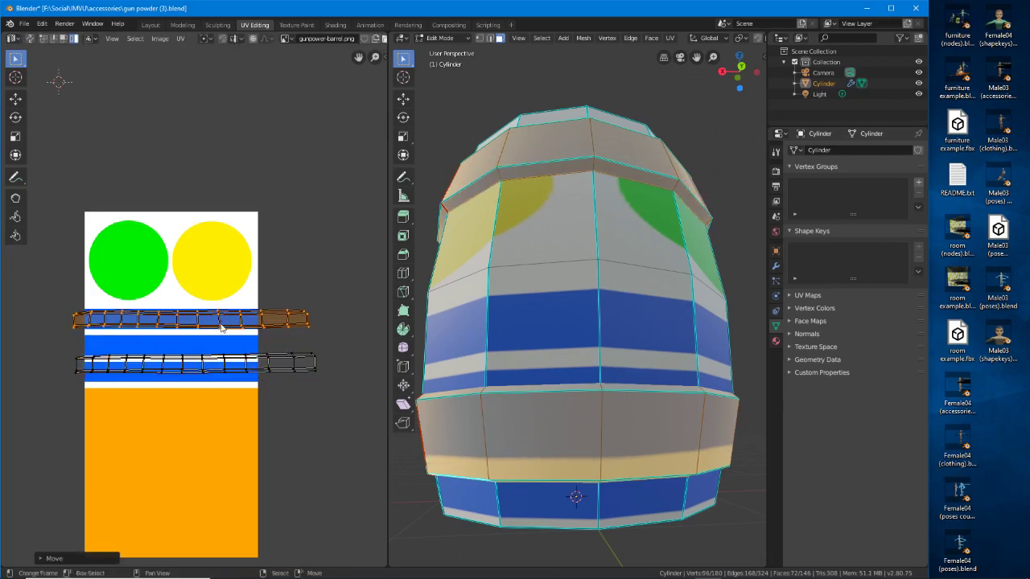
left_click(202, 366)
key("g")
left_click(193, 351)
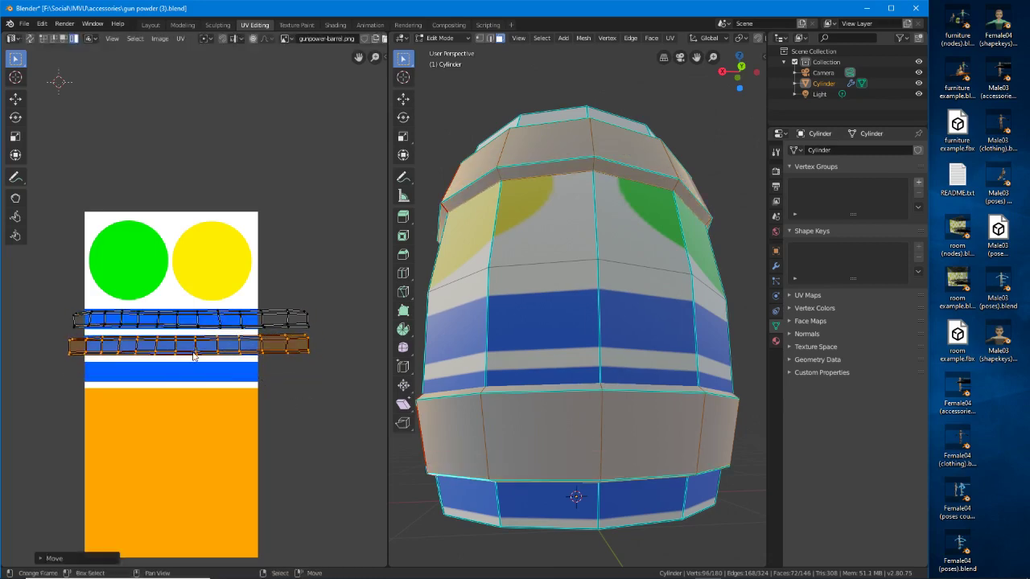
Try to move the end of the second band's UV strip that overhangs the texture's edge
middle_click_drag(483, 338, 555, 370)
scroll(224, 355, "up", 3)
scroll(243, 343, "up", 3)
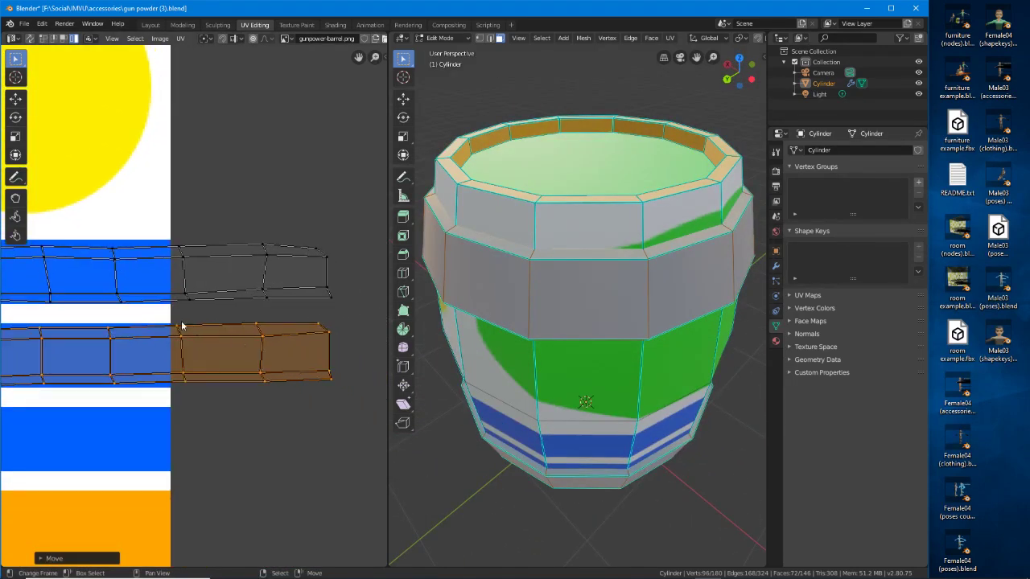
key("a")
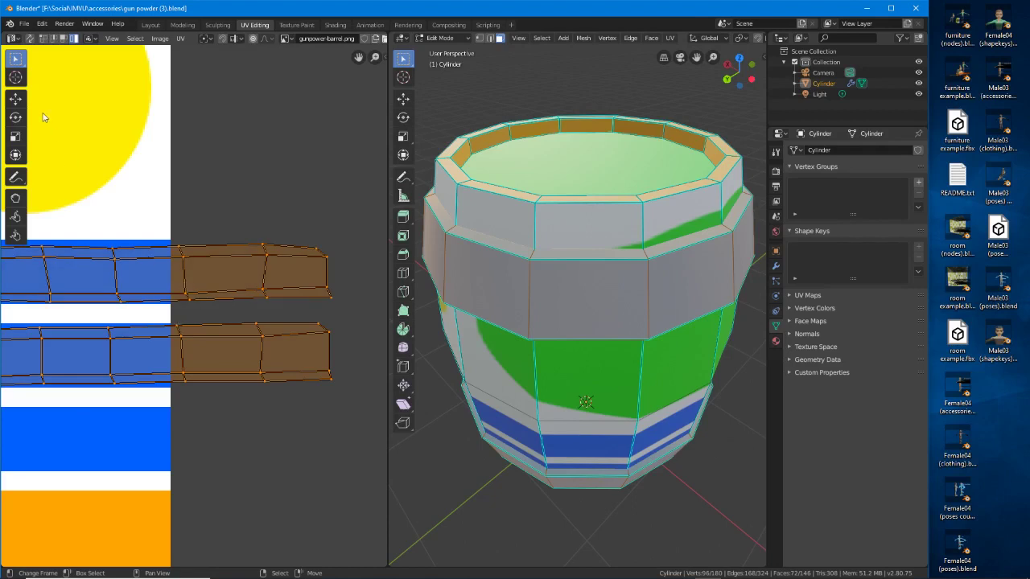
left_click_drag(168, 317, 347, 404)
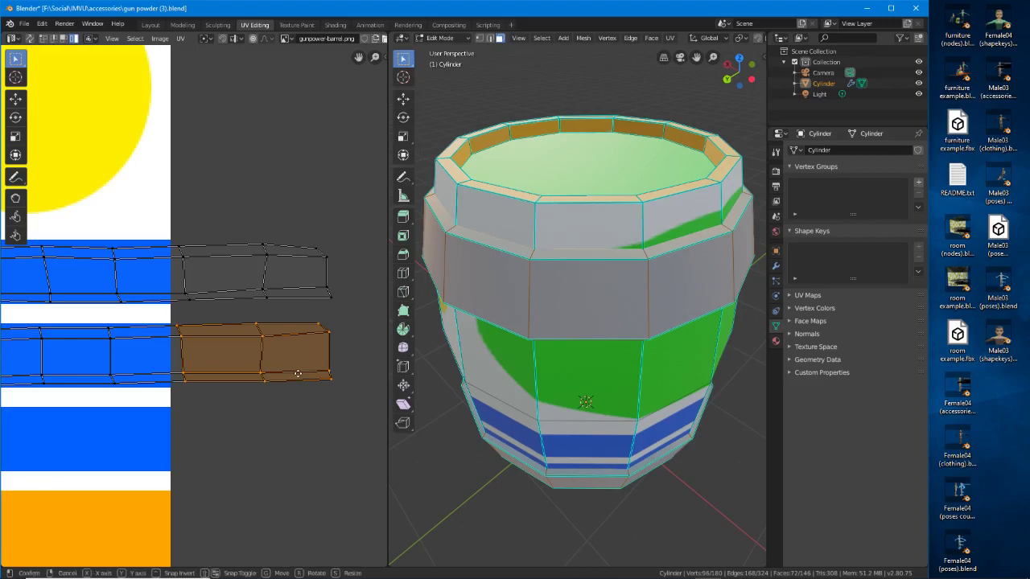
key("g")
left_click(158, 379)
Examine how the UV strips sit on the texture and how the blue bands look on the barrel in Object Mode
middle_click_drag(157, 380, 234, 363)
middle_click_drag(110, 366, 322, 362)
middle_click_drag(76, 353, 125, 363)
middle_click_drag(367, 309, 234, 308)
scroll(250, 306, "right", 6, "ctrl")
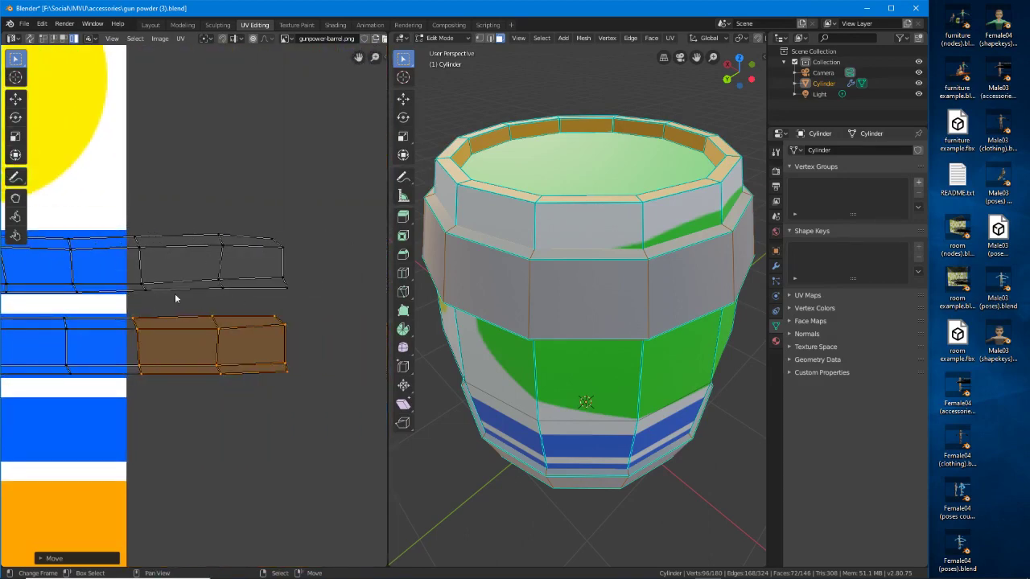
scroll(152, 349, "down", 3)
middle_click_drag(115, 346, 267, 260)
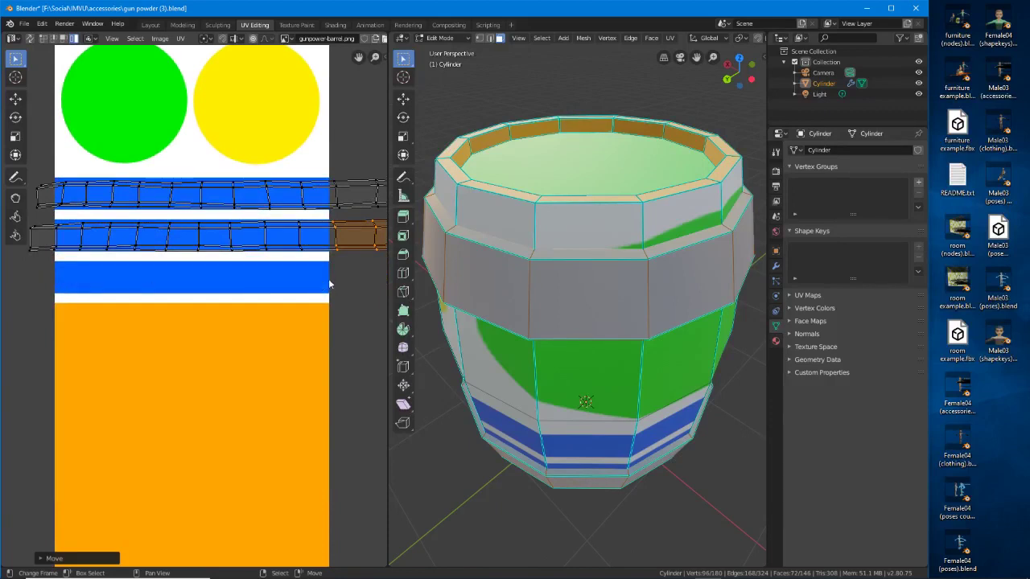
middle_click_drag(591, 378, 613, 271)
key("Tab")
scroll(561, 347, "down", 3)
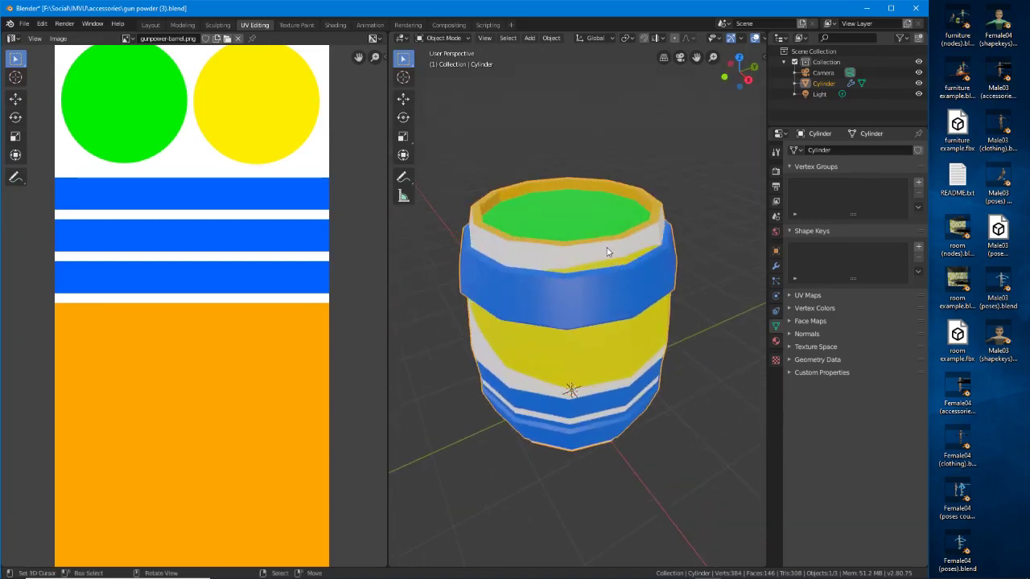
In Edit Mode, select the face loops on the inside and the top of the barrel's rim
key("Tab")
left_click(596, 244)
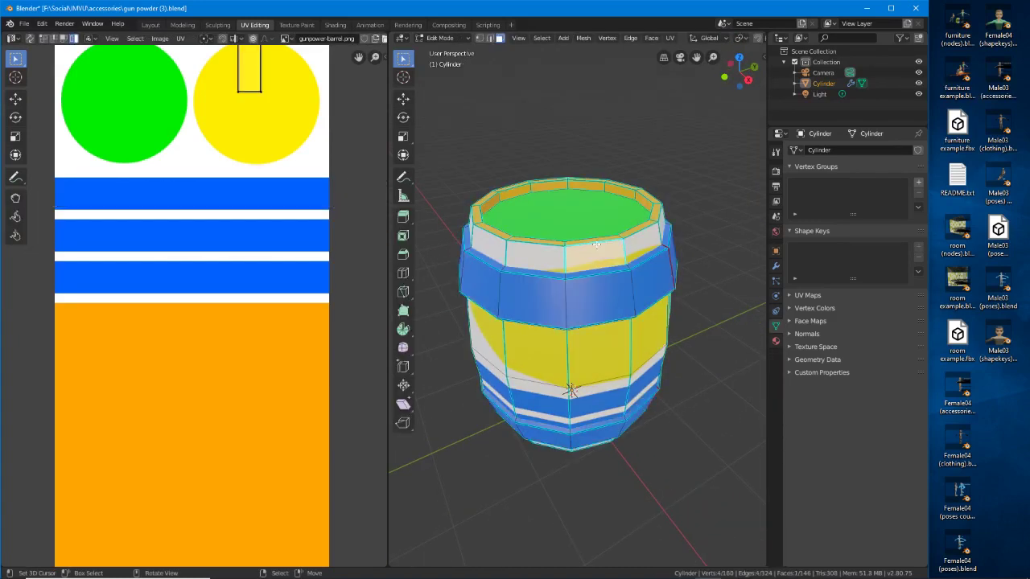
scroll(614, 169, "up", 1)
left_click(615, 169, "alt")
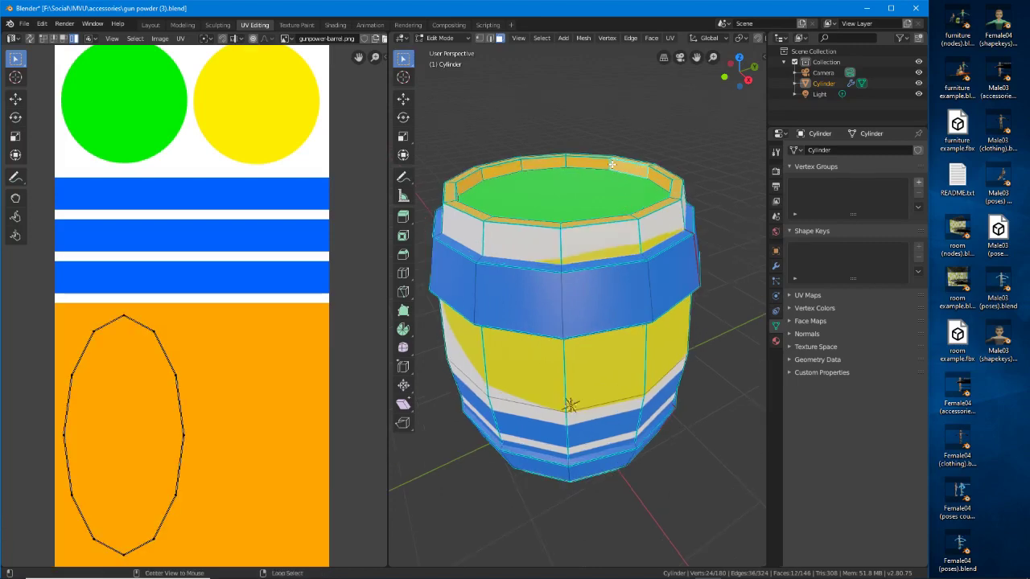
scroll(635, 161, "up", 3)
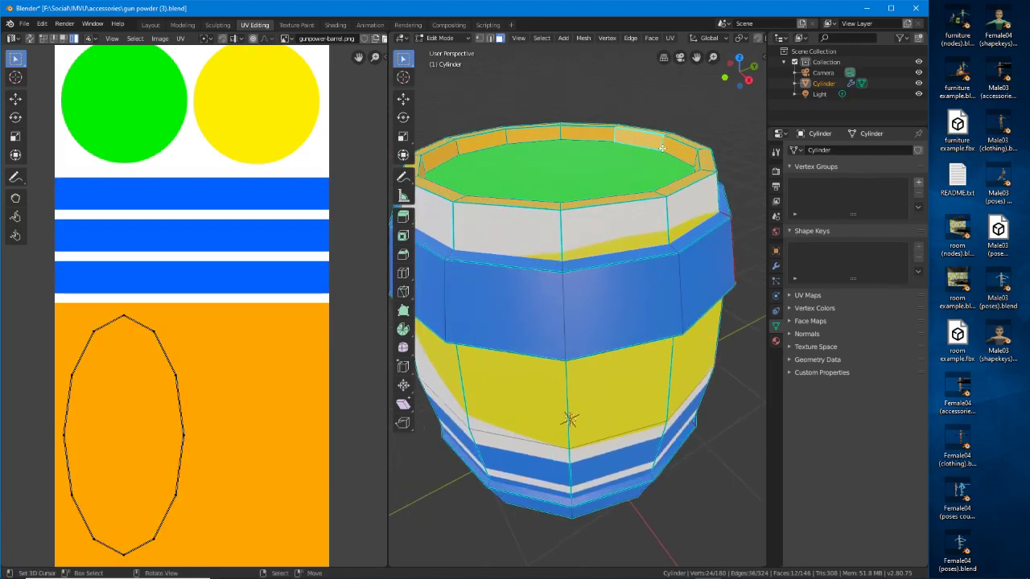
left_click(660, 142, "alt")
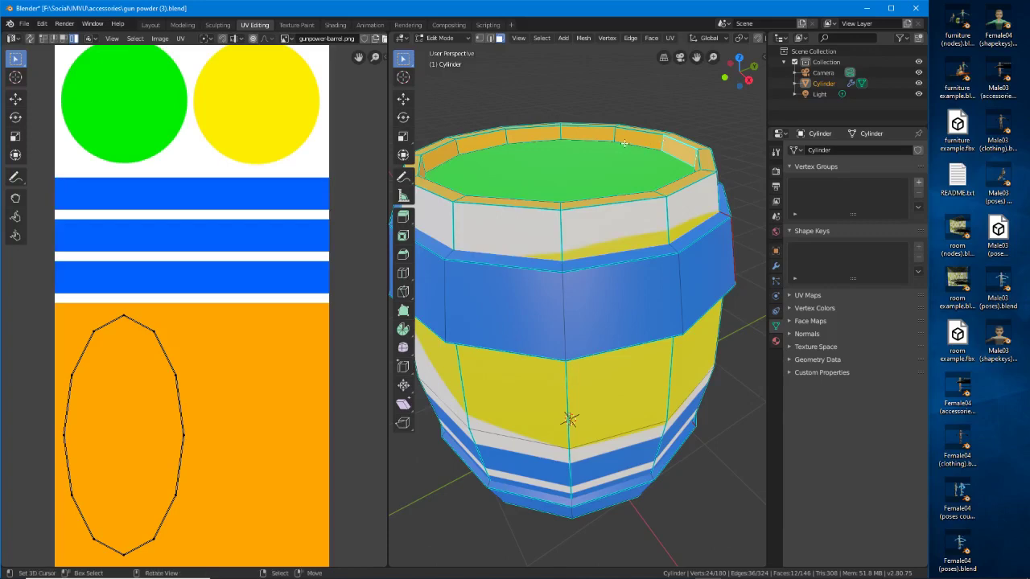
left_click(632, 138)
left_click(633, 146, "alt")
middle_click_drag(632, 148, 627, 156)
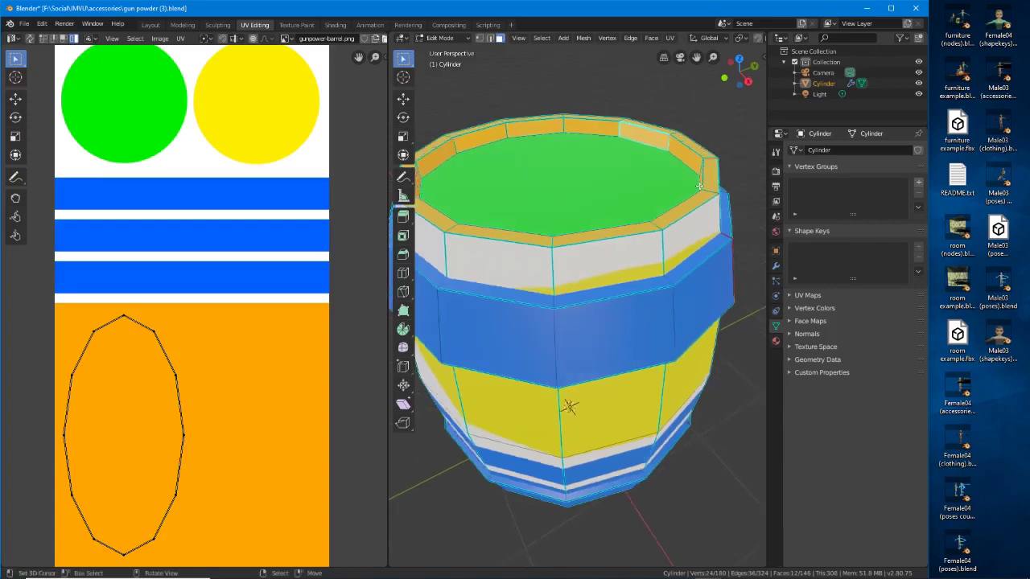
left_click(709, 164, "alt+shift")
middle_click_drag(720, 201, 663, 198)
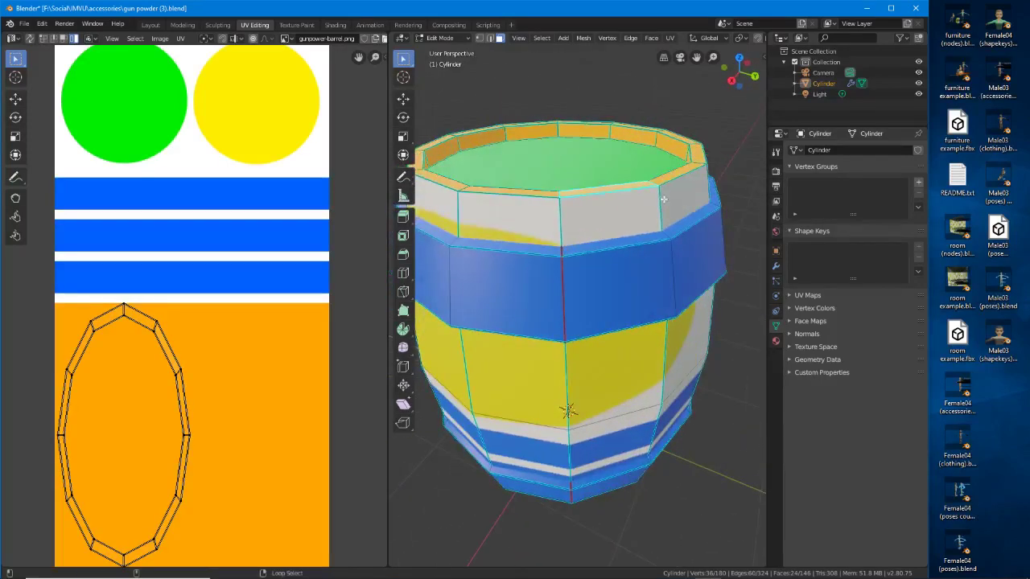
Add the face loops of the outer wall above, between and below the two bands to the selection
left_click(662, 198, "alt+shift")
middle_click_drag(659, 321, 643, 280)
left_click(643, 280, "alt+shift")
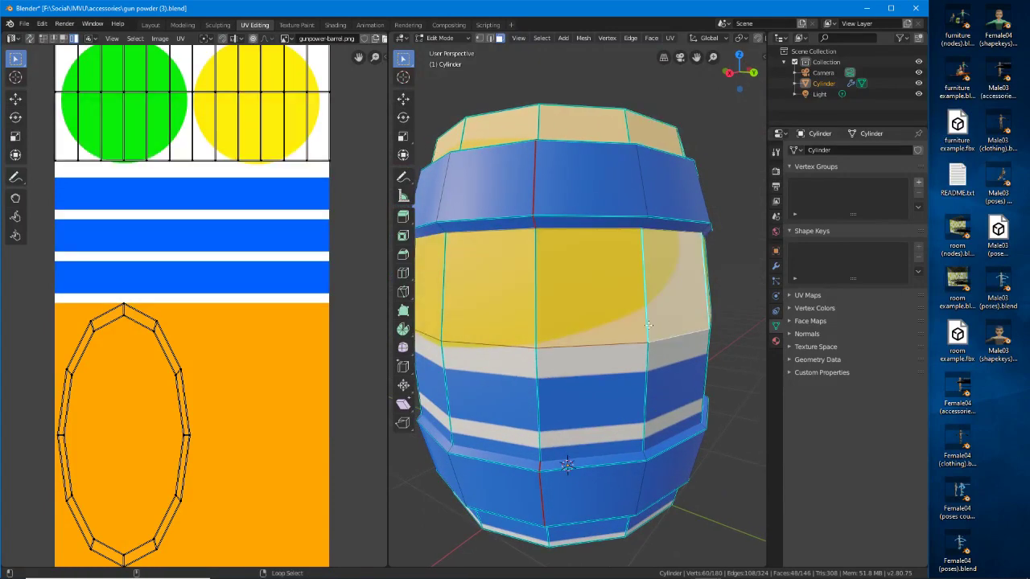
left_click(645, 378, "alt+shift")
middle_click_drag(646, 378, 662, 471)
left_click(639, 480, "alt+shift")
scroll(552, 292, "down", 2)
middle_click_drag(551, 292, 596, 294)
Select a vertical edge loop running down the barrel's wall, check it in wireframe shading, and mark it as a seam
left_click(491, 38)
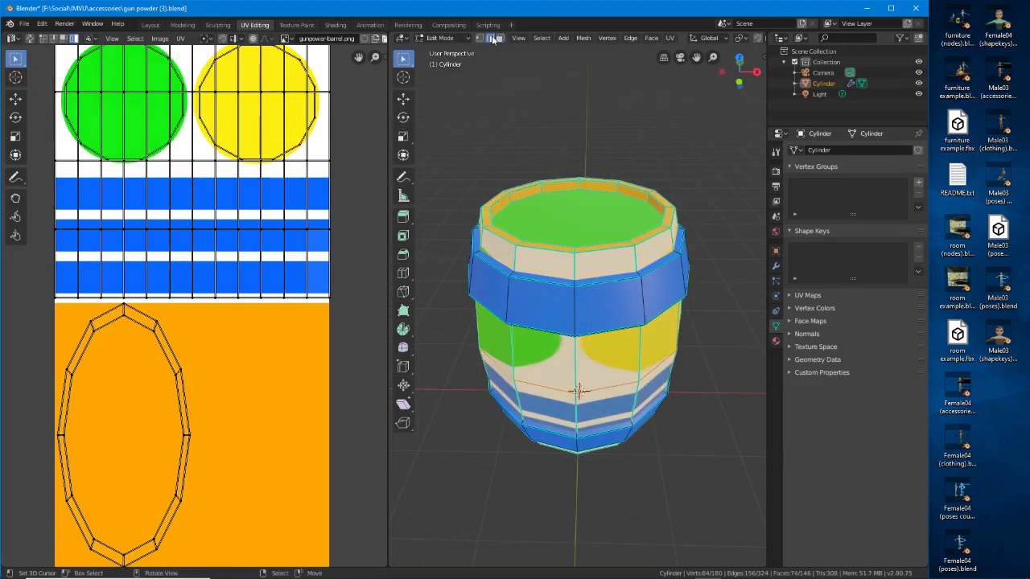
scroll(597, 272, "up", 1)
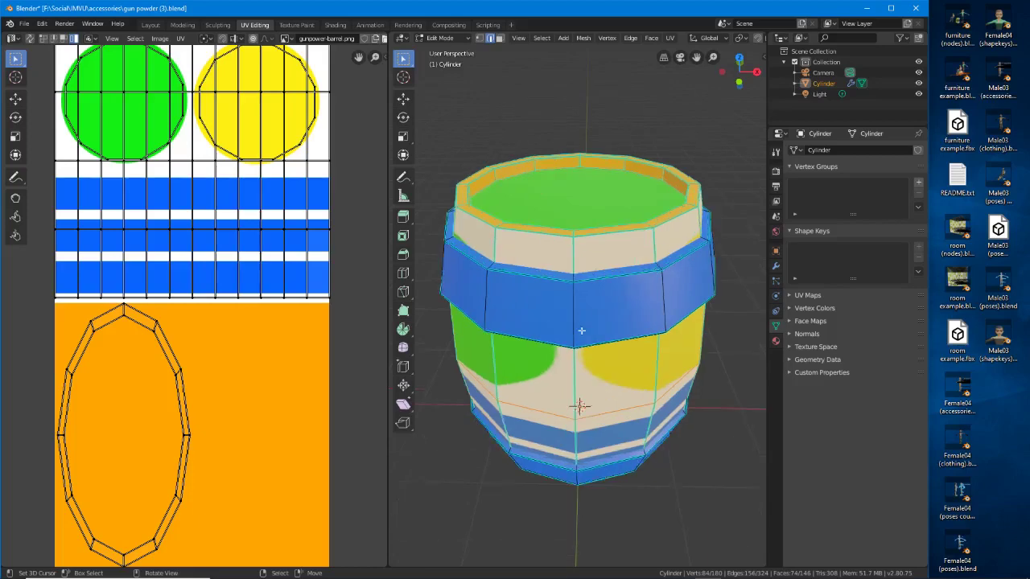
left_click(575, 260, "alt")
mouse_move(596, 292)
middle_mouse_down()
mouse_move(524, 356)
mouse_move(699, 101)
middle_mouse_up()
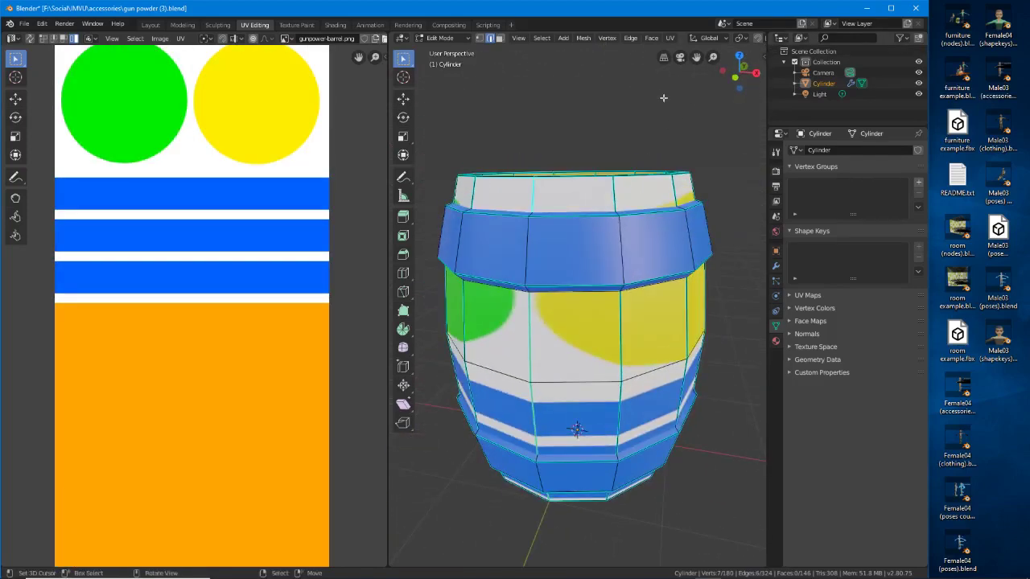
key("z")
left_click(595, 106)
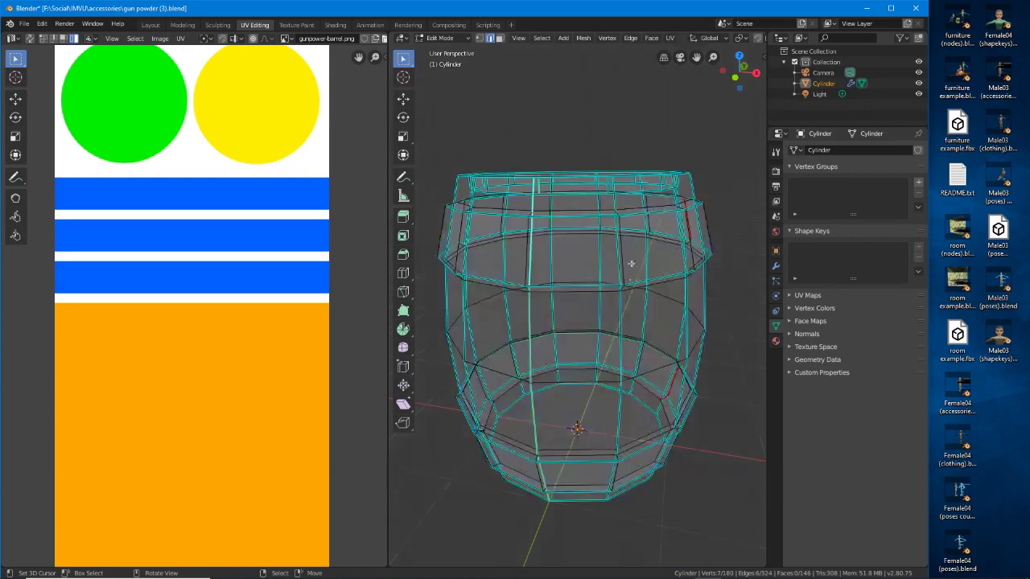
mouse_move(632, 264)
middle_mouse_down()
mouse_move(594, 296)
mouse_move(511, 231)
middle_mouse_up()
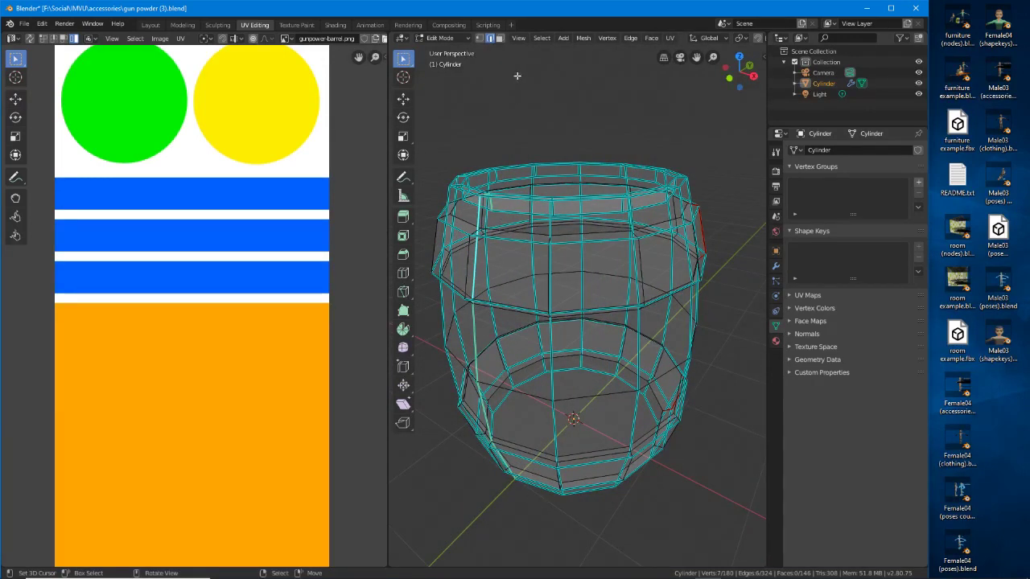
left_click(630, 38)
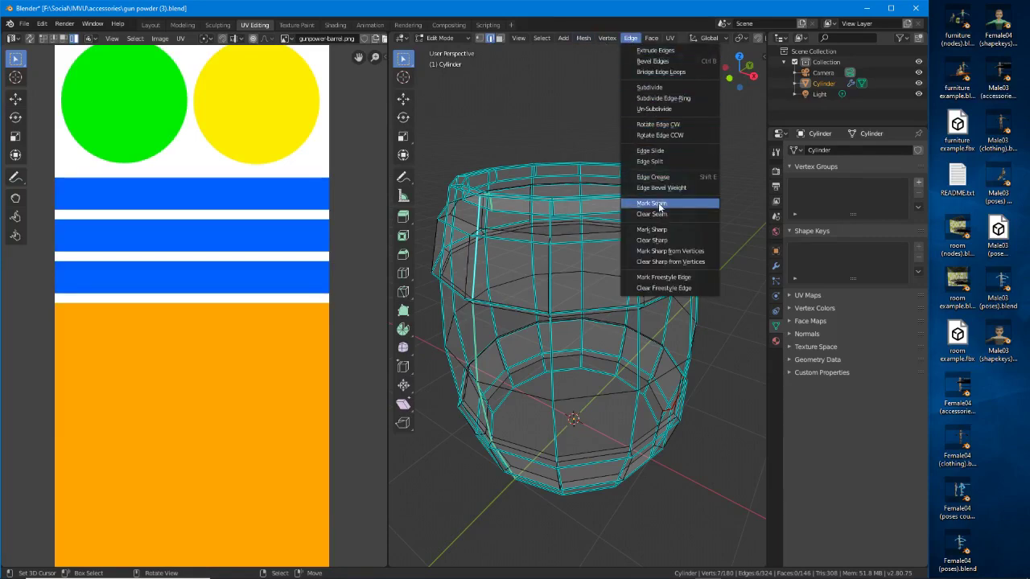
left_click(647, 204)
middle_click_drag(488, 232, 592, 30)
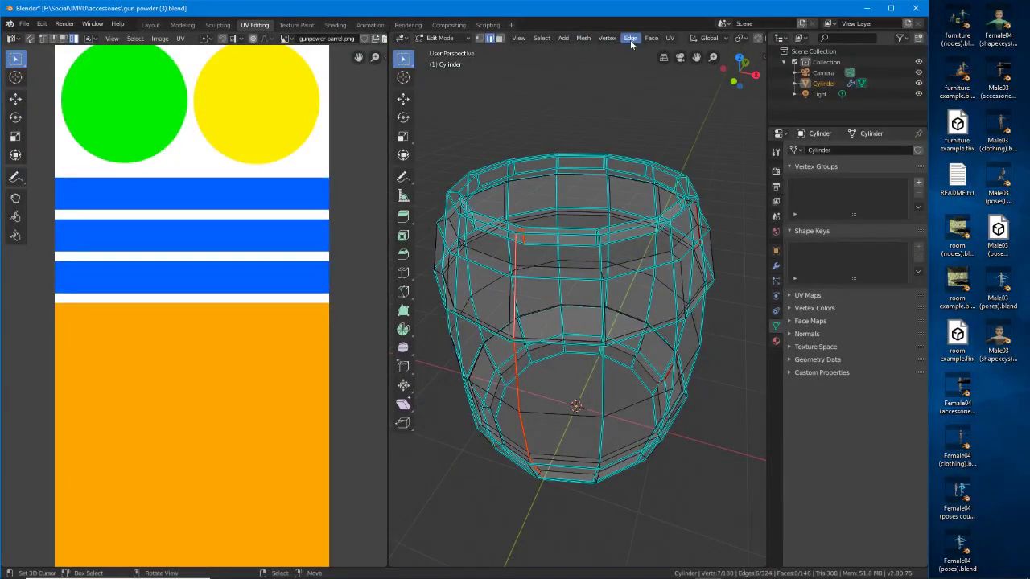
Switch back to face selection and display the barrel in Solid shading
left_click(499, 38)
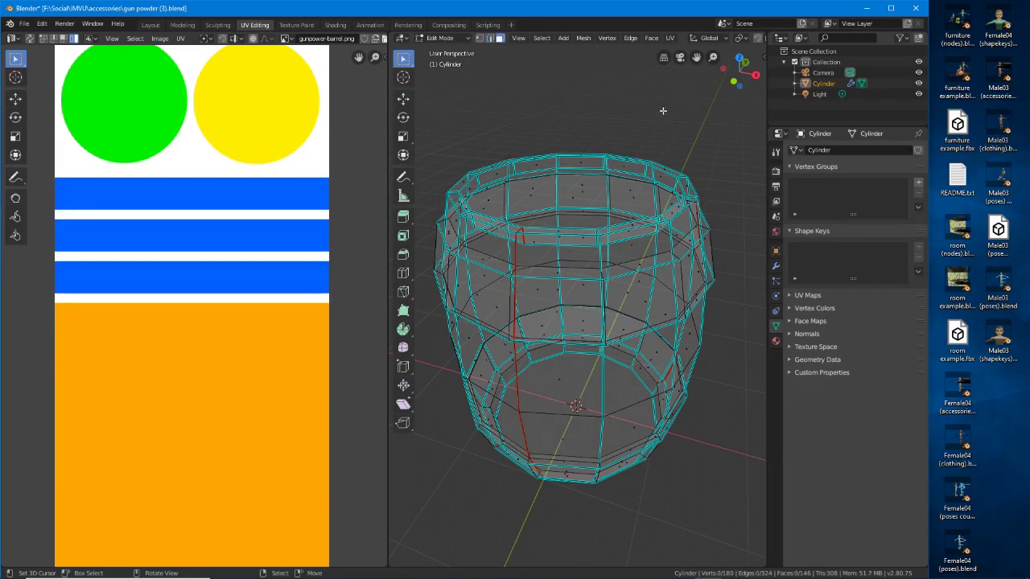
key("z")
left_click(661, 171)
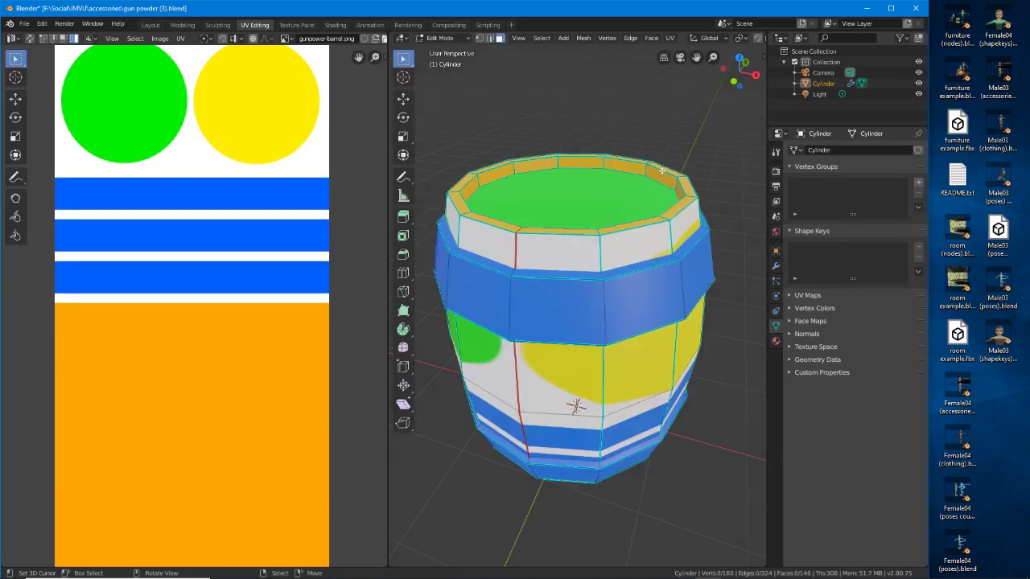
key("z")
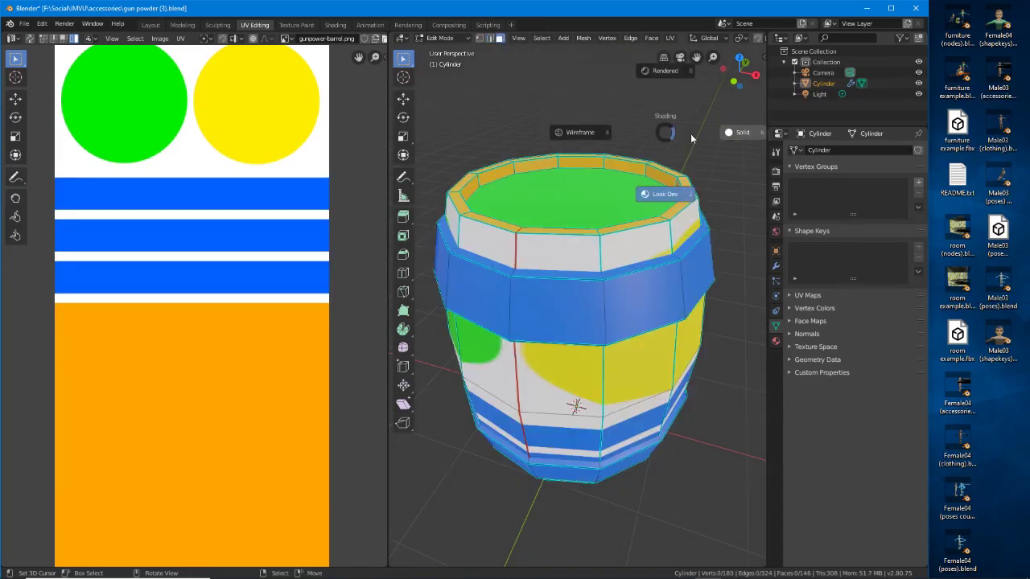
left_click(745, 133)
Select the face loops of the rim and of the outer wall above, between and below the bands, and inspect their UVs
left_click(604, 252, "alt")
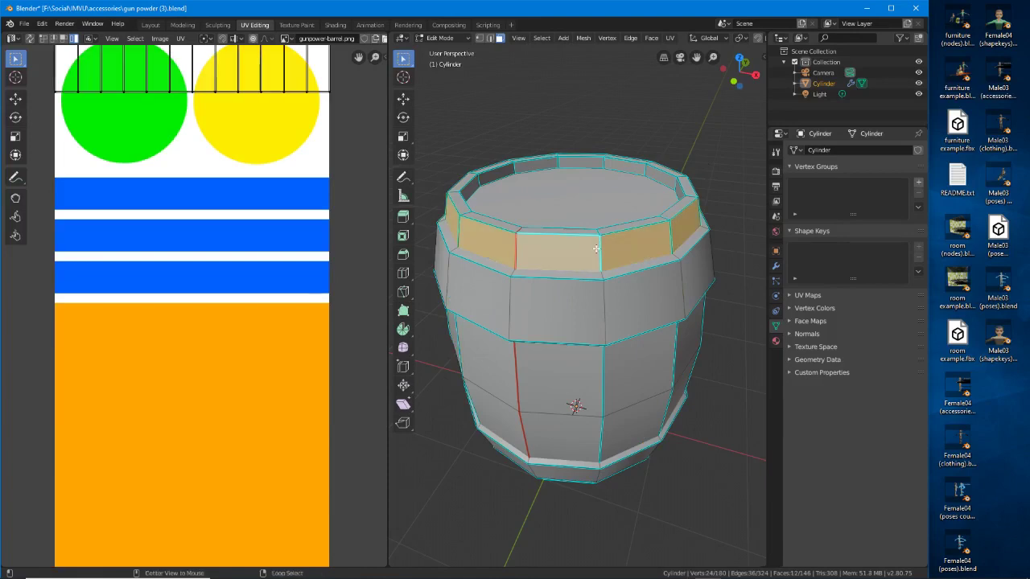
left_click(602, 161, "alt+shift")
middle_click_drag(602, 161, 587, 391)
left_click(501, 164, "alt+shift")
left_click(605, 396, "alt+shift")
left_click(605, 396, "alt+shift")
left_click(587, 391, "alt+shift")
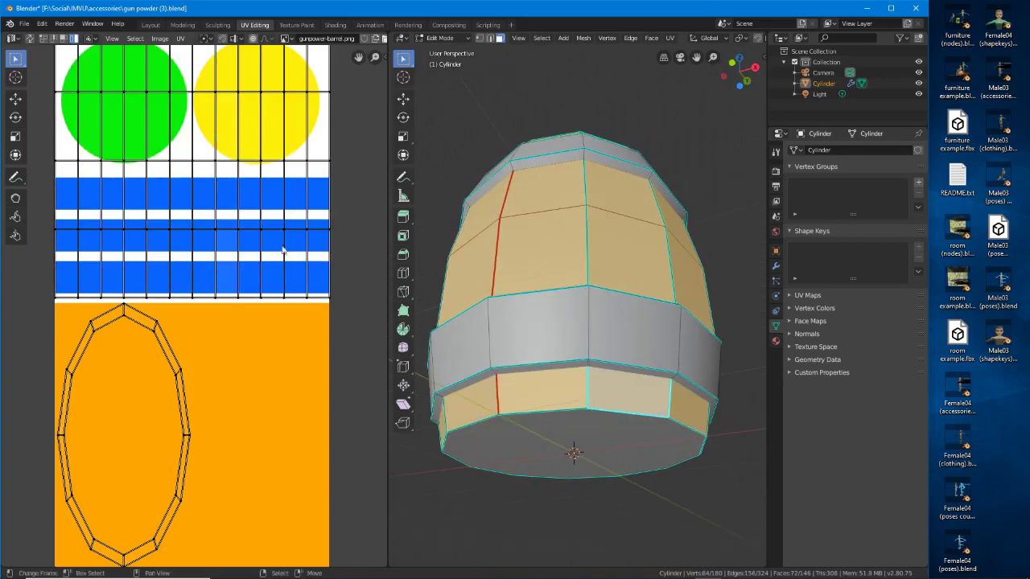
scroll(282, 252, "down", 2)
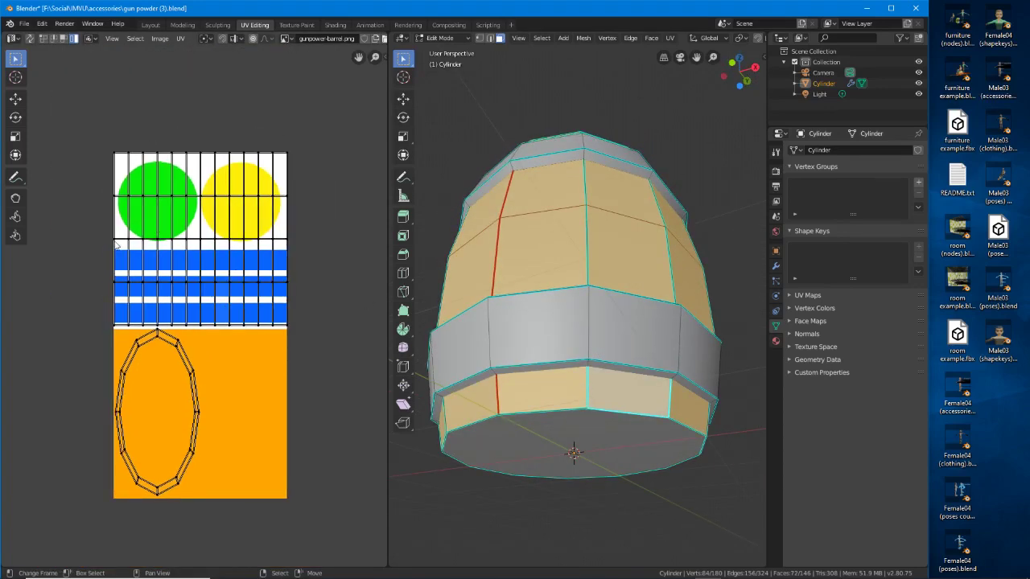
middle_click_drag(636, 341, 598, 348)
middle_click_drag(571, 267, 571, 325)
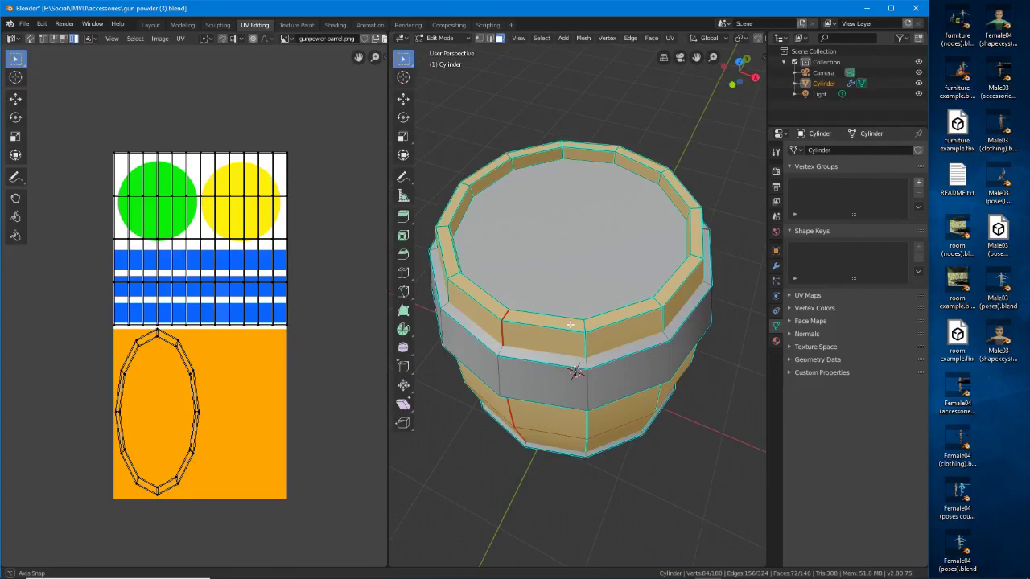
middle_click_drag(570, 324, 591, 272)
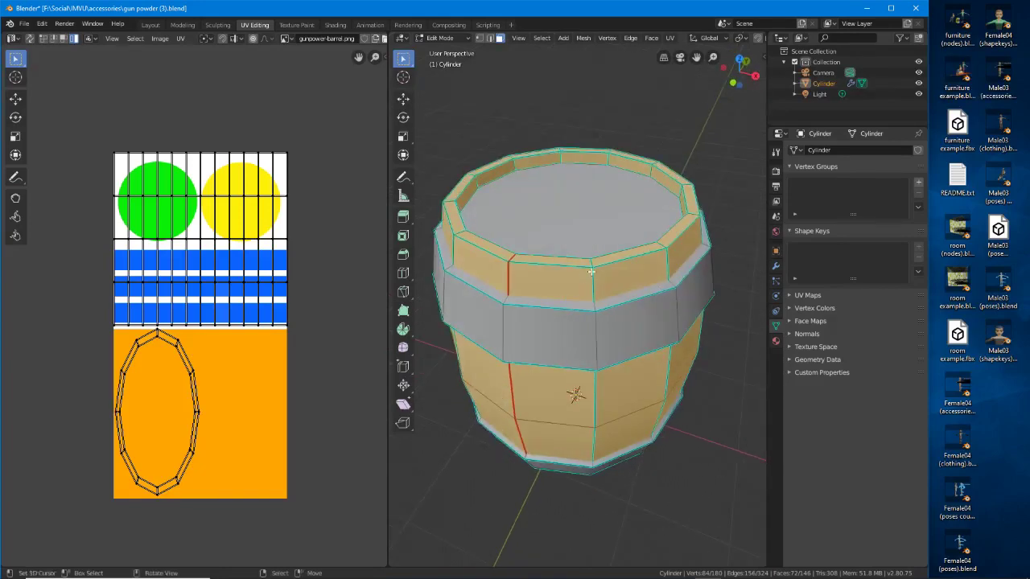
Select the inner rim's face loop and test-move one of its UV vertices in the UV editor's vertex mode
left_click(512, 163, "alt")
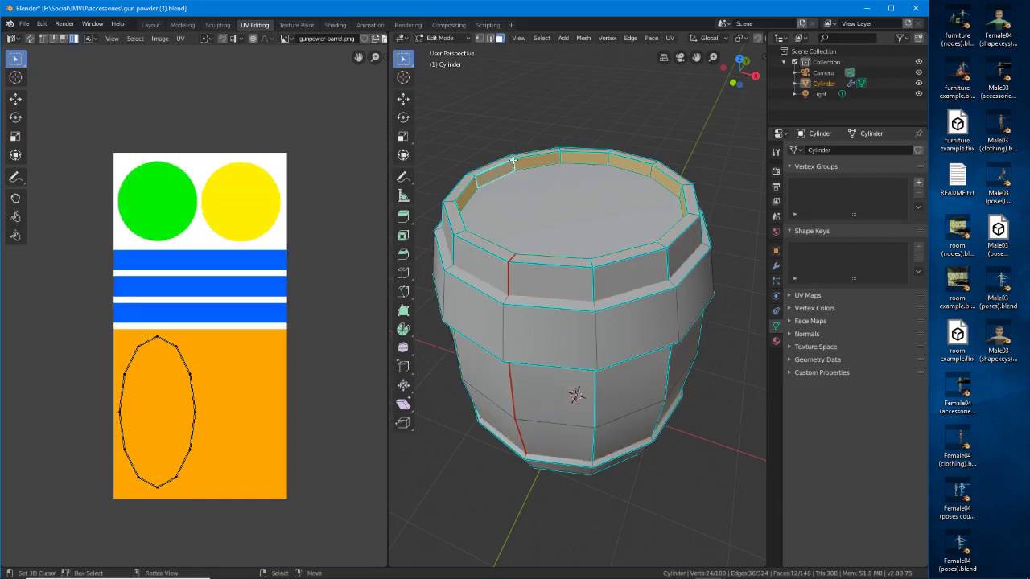
left_click(512, 155, "alt")
middle_click_drag(532, 165, 507, 187)
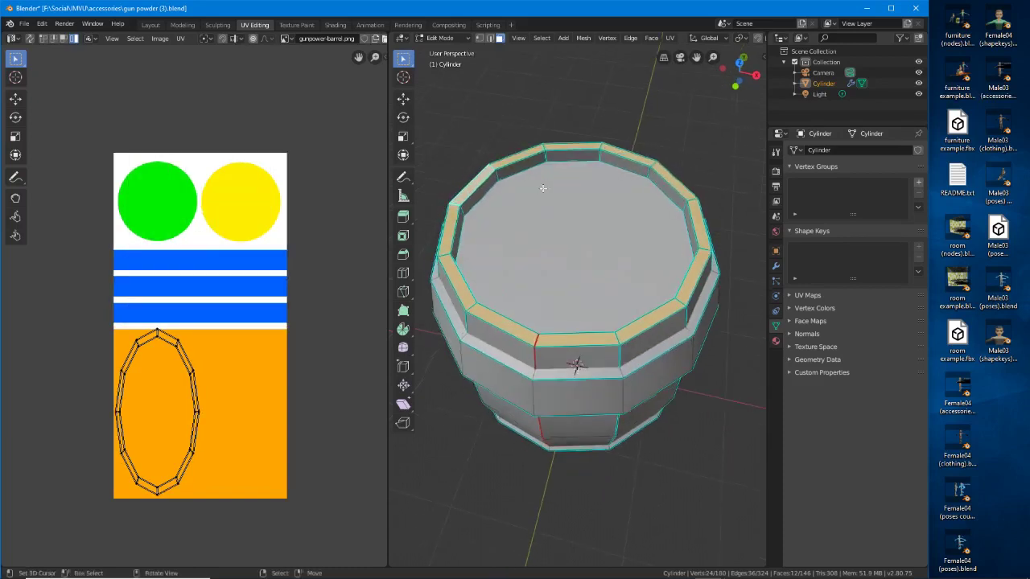
left_click(504, 182, "alt")
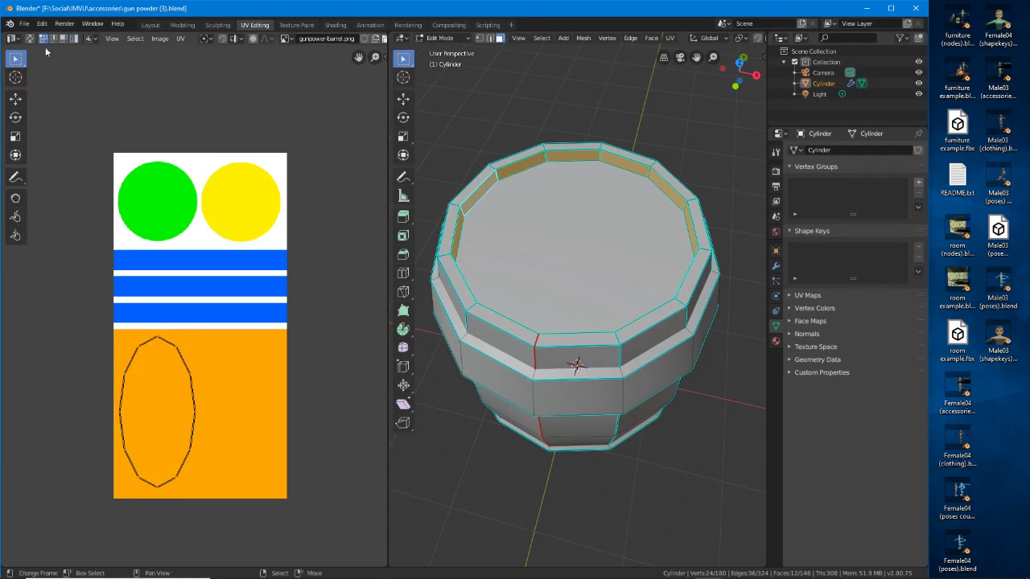
key("g")
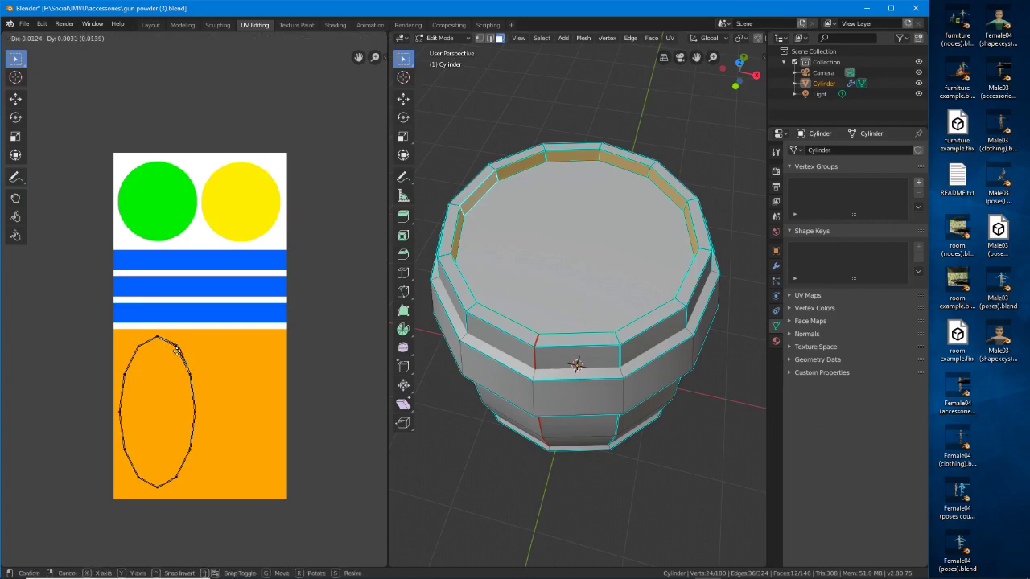
right_click(176, 351)
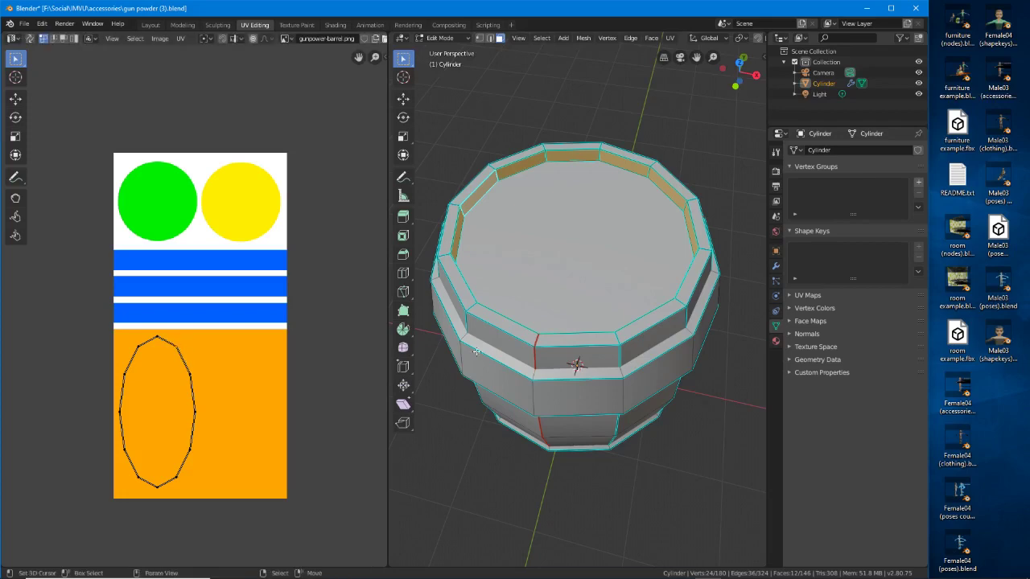
Add the rim's top face loop and the outer wall loops above, between and below the bands to the selection
middle_click_drag(551, 158, 554, 233)
left_click(530, 146, "alt+shift")
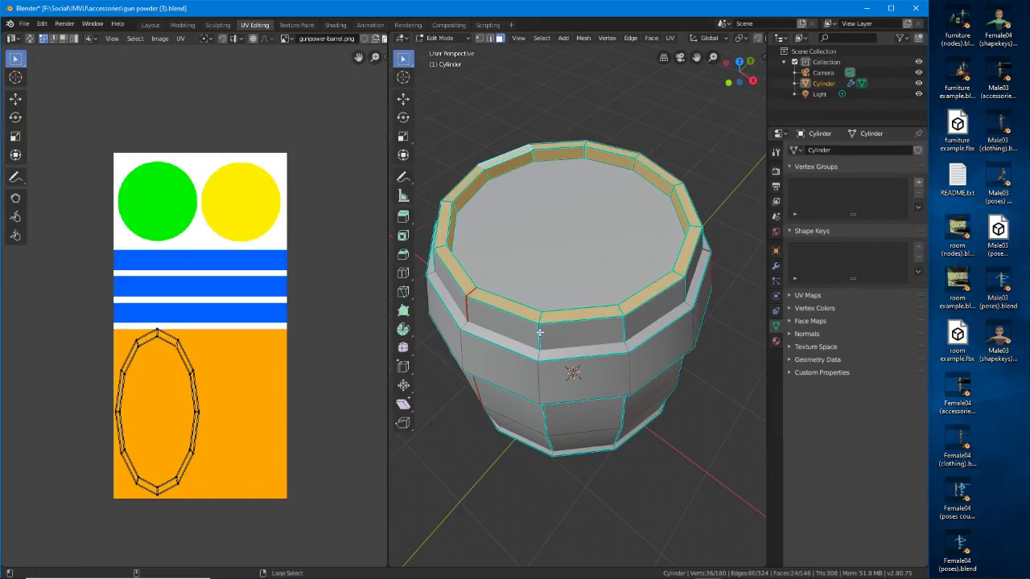
left_click(539, 332, "alt+shift")
middle_click_drag(540, 331, 555, 369)
left_click(558, 266, "alt+shift")
left_click(557, 373, "alt+shift")
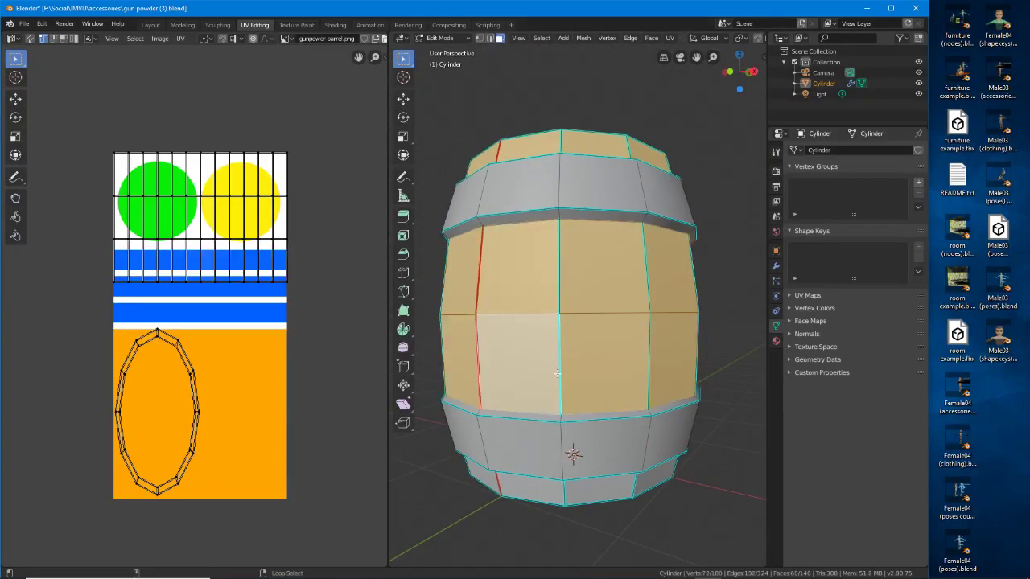
left_click(563, 496, "alt+shift")
middle_click_drag(563, 497, 578, 412)
Unwrap the selected wall and rim faces, and rotate the whole curved UV island a quarter turn to lie horizontally
left_click(670, 37)
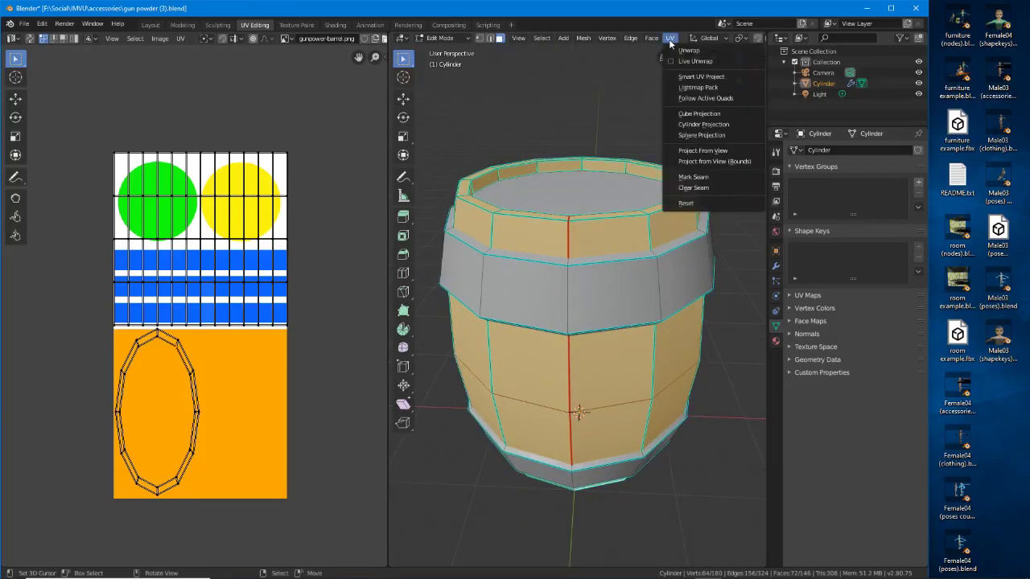
left_click(687, 51)
middle_click_drag(199, 391, 223, 349)
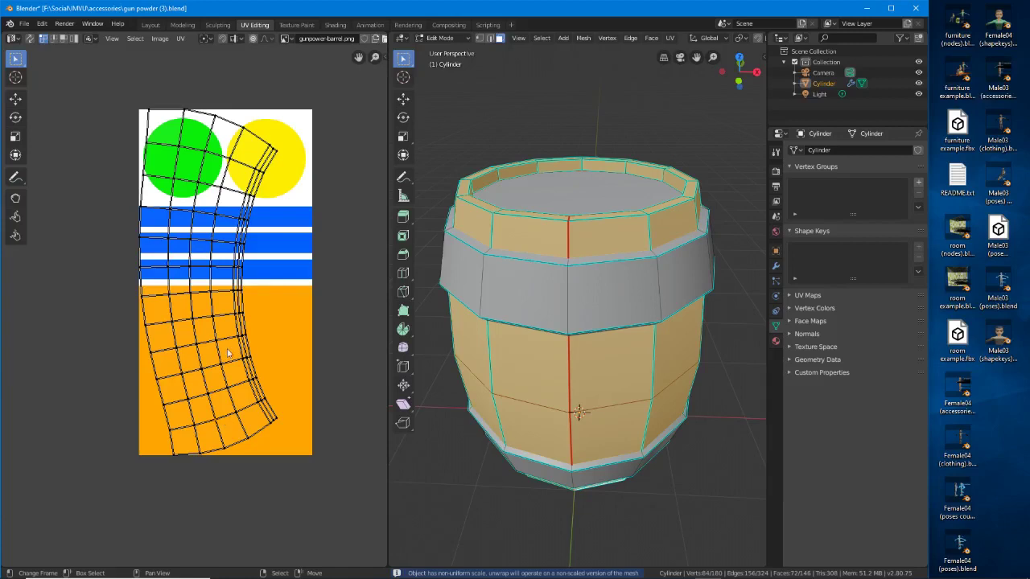
key("a")
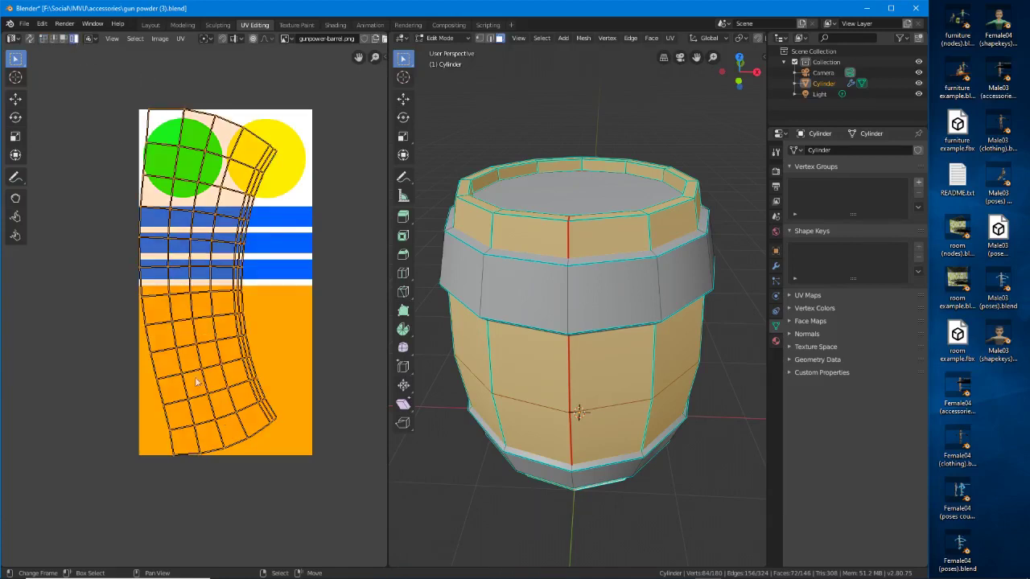
left_click(14, 136)
left_click(14, 154)
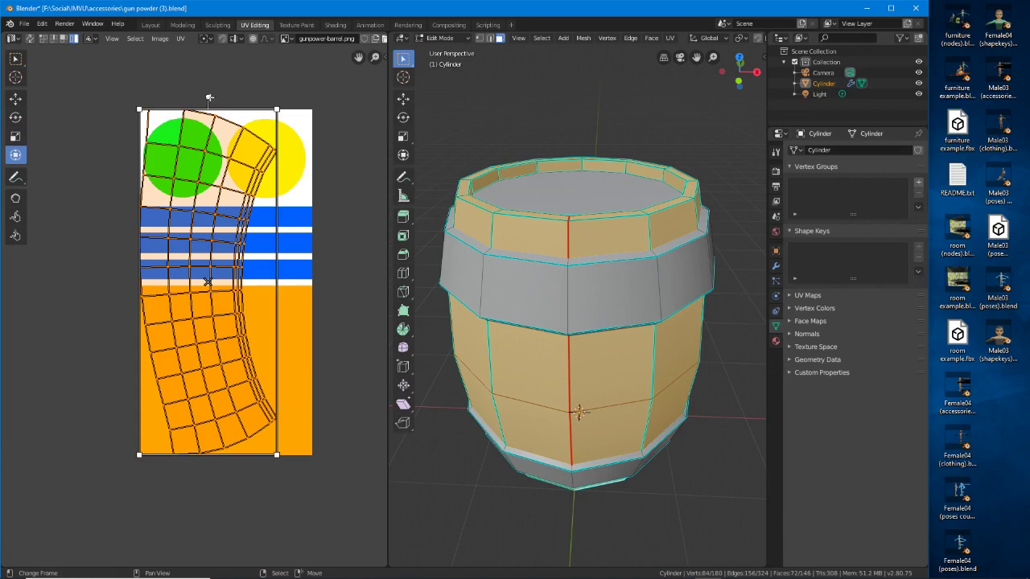
left_click_drag(210, 97, 42, 284)
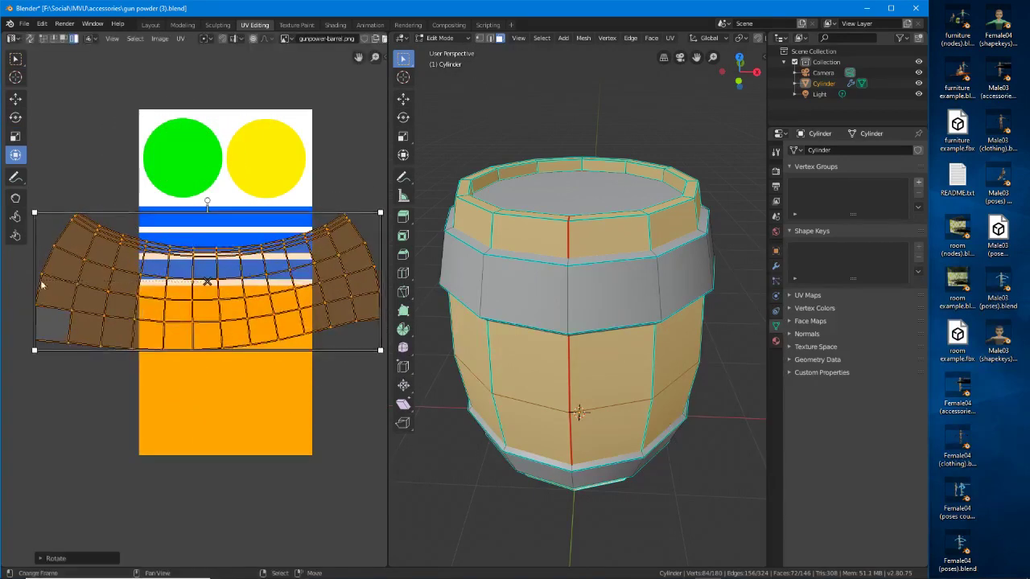
middle_click_drag(42, 283, 333, 329)
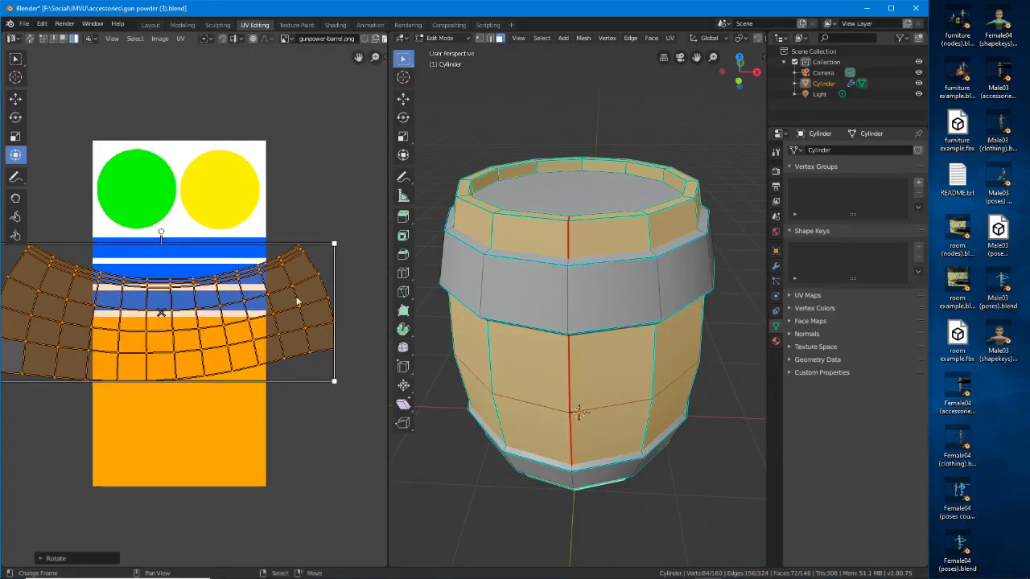
Rotate the first slanted vertical UV loop right of the island's centre upright and lower it level with its neighbours
left_click(230, 344, "alt")
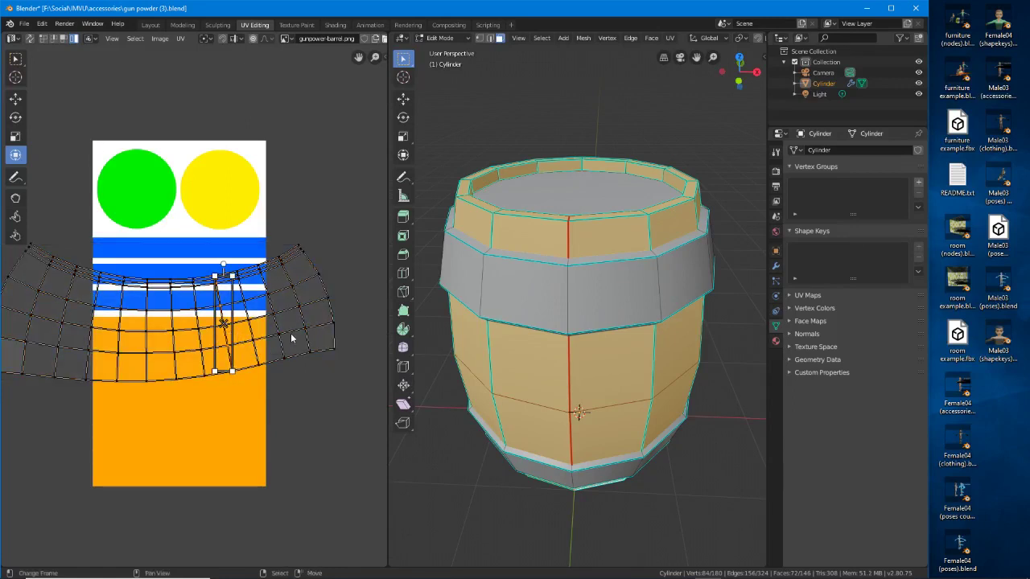
key("r")
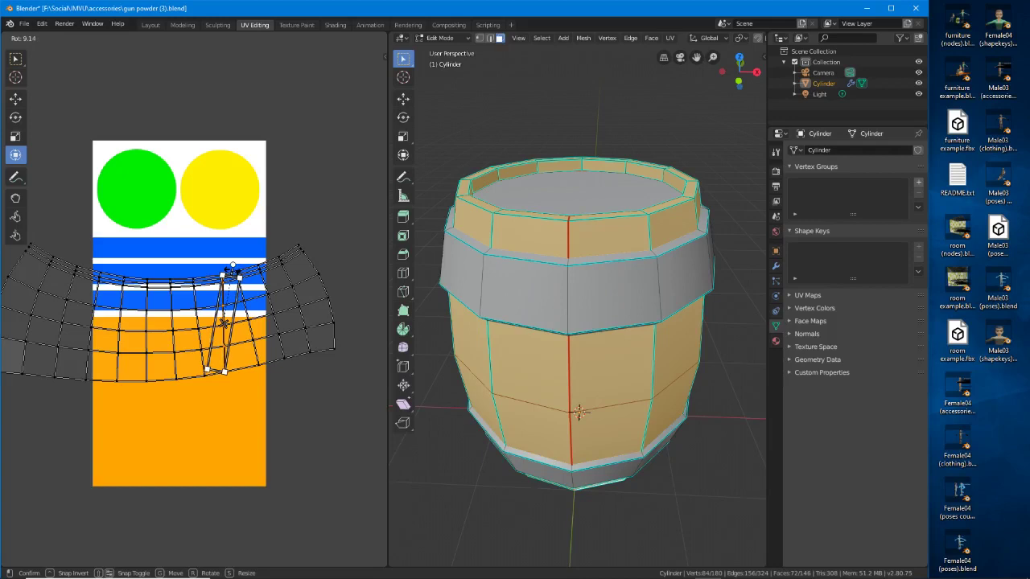
left_click(226, 323)
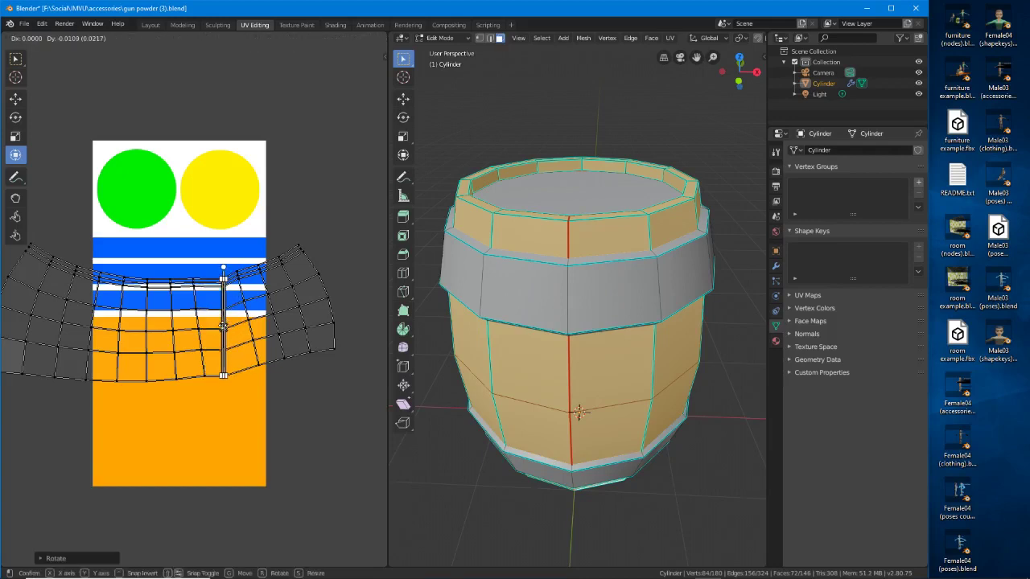
Select the remaining slanted UV loops toward the island's right end in turn to check their tilt
left_click(248, 314, "alt")
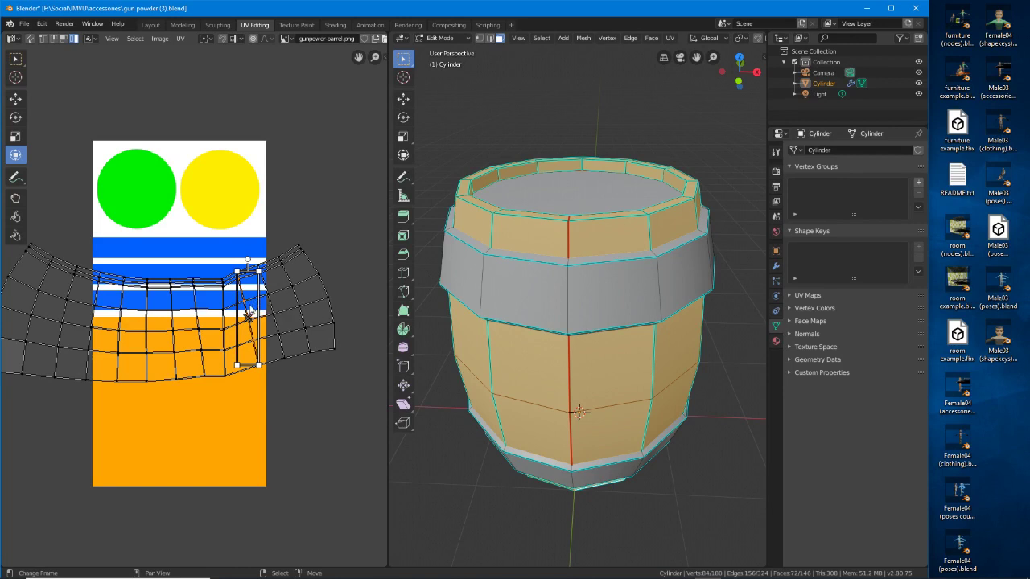
left_click(272, 307, "alt")
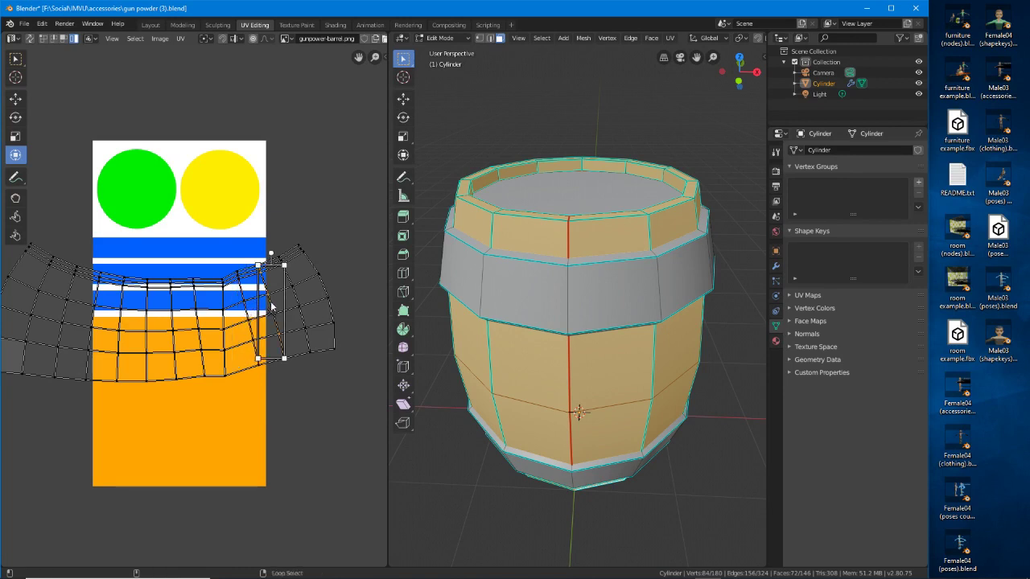
left_click(298, 296, "alt")
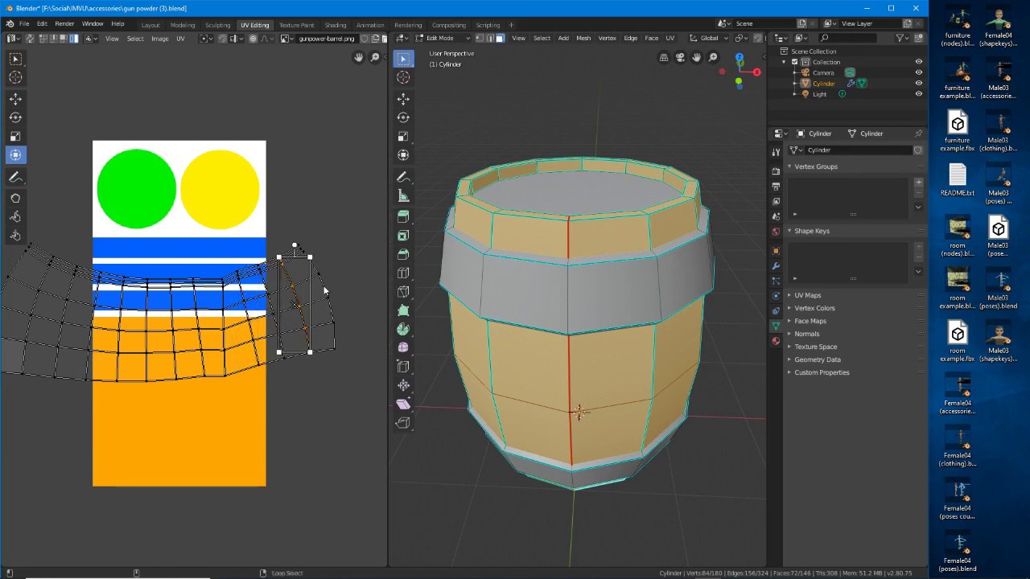
left_click(325, 290, "alt")
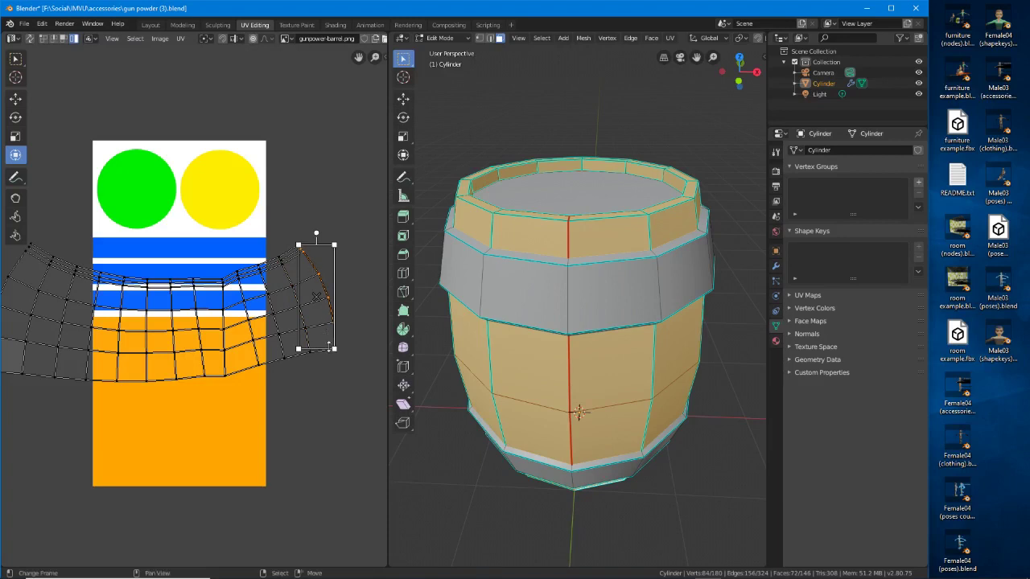
left_click(311, 306, "alt")
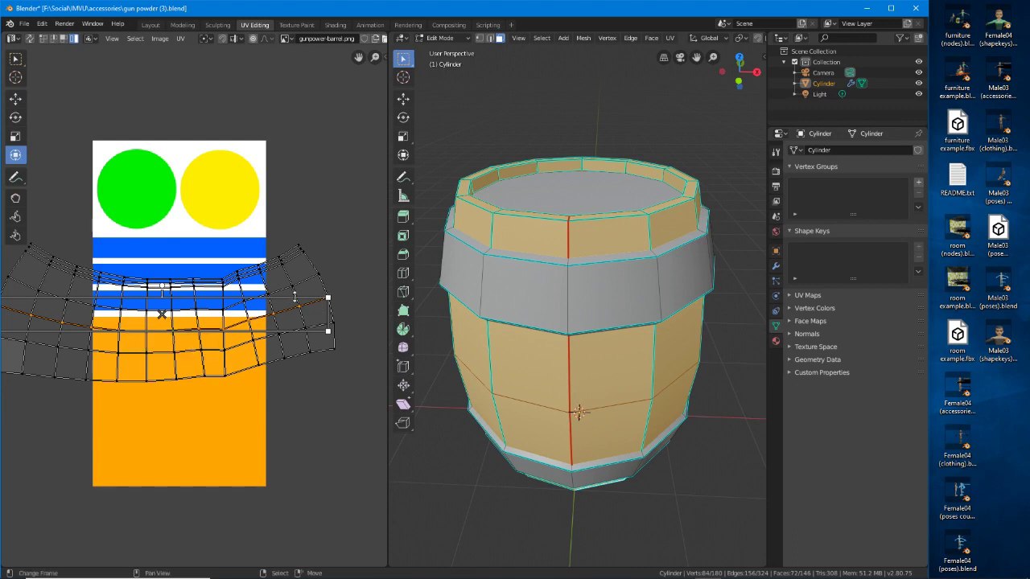
left_click(303, 309, "alt")
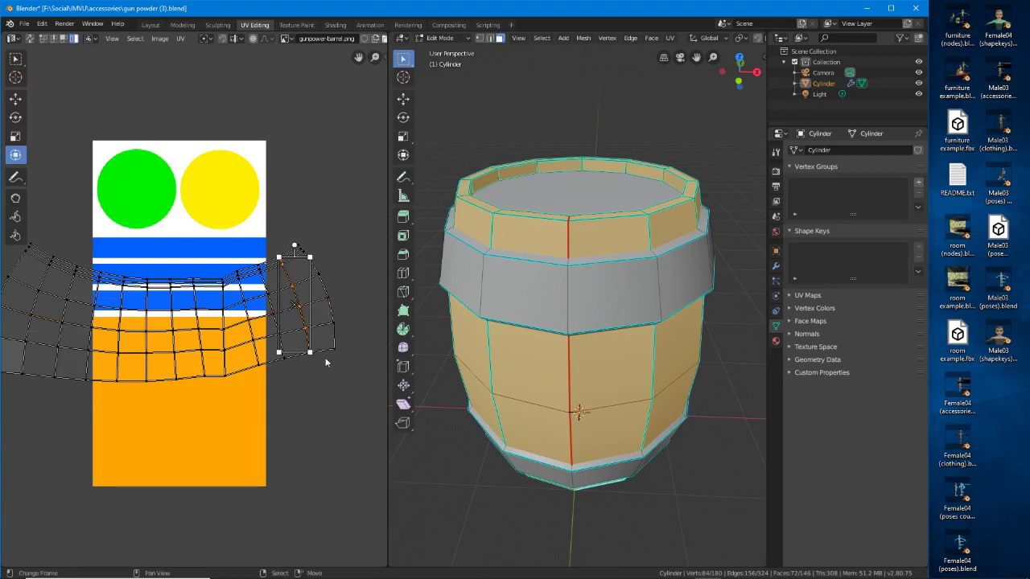
Rotate the next three slanted vertical UV loops toward the island's right end upright, and move each down level with the straightened part
mouse_move(274, 315)
left_mouse_down()
mouse_move(259, 316)
mouse_move(265, 329)
left_mouse_up()
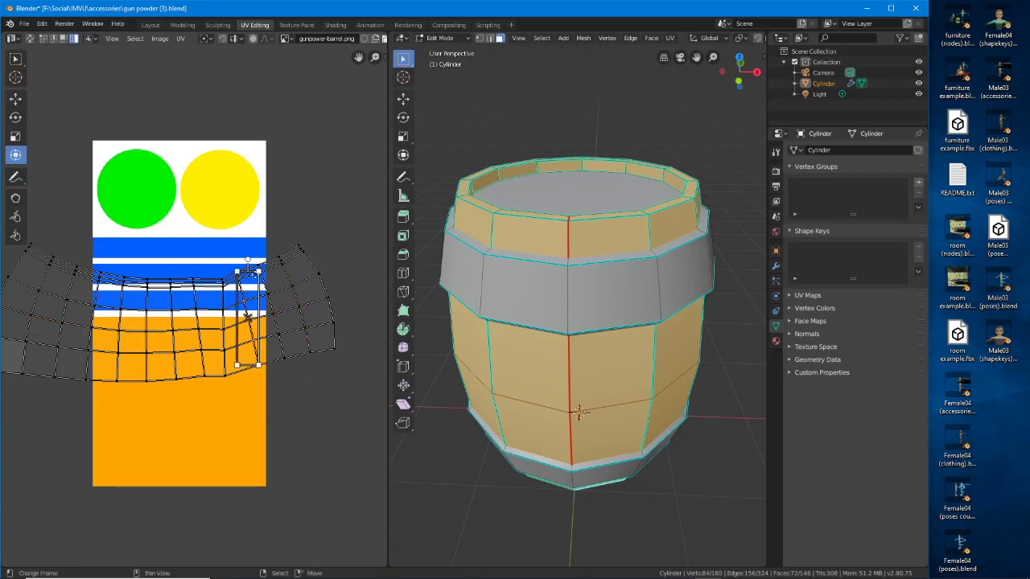
left_click_drag(247, 259, 265, 263)
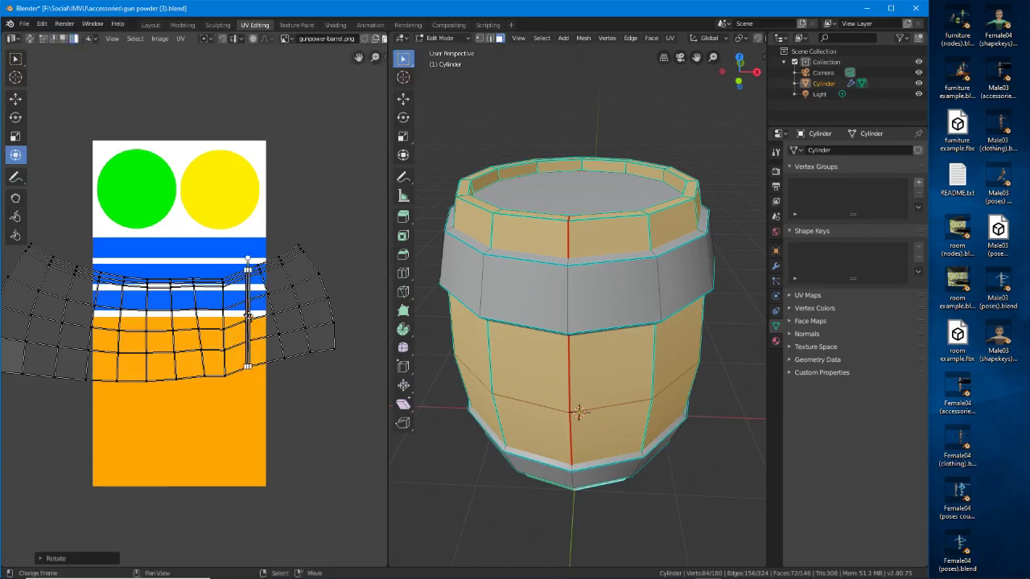
left_click_drag(249, 316, 250, 325)
right_click(273, 301, "alt")
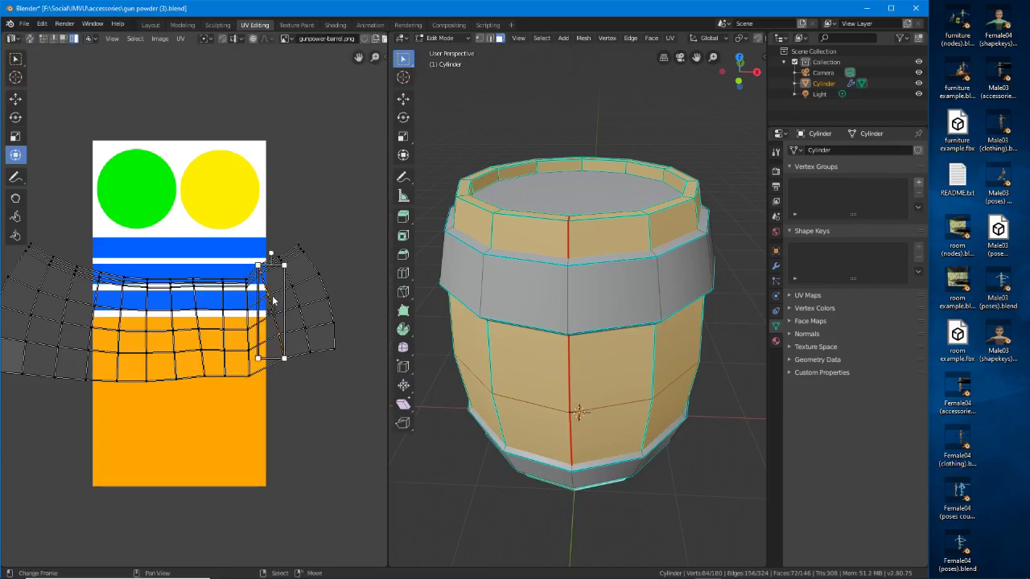
left_click_drag(272, 256, 285, 259)
left_click_drag(273, 310, 272, 325)
right_click(292, 287, "alt")
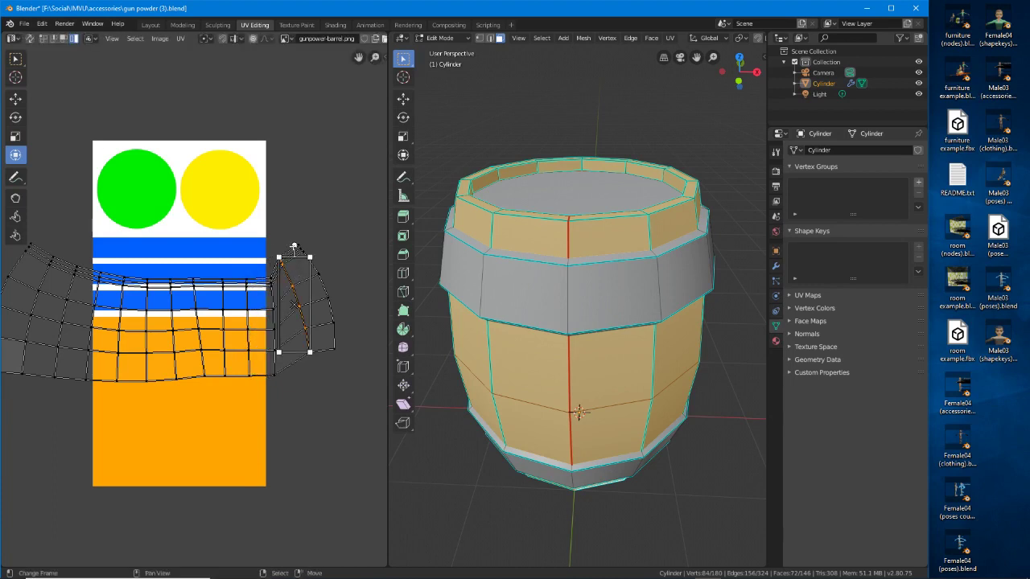
left_click_drag(294, 246, 296, 243)
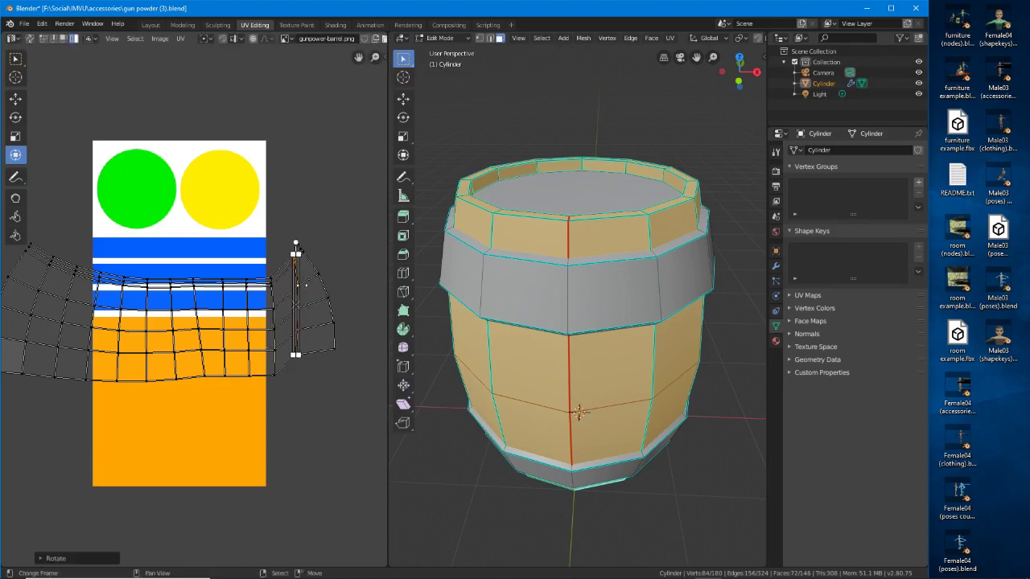
left_click_drag(295, 304, 298, 323)
Try to resize the UV edge loop at the island's right end, undoing each attempt
left_click(325, 285, "alt")
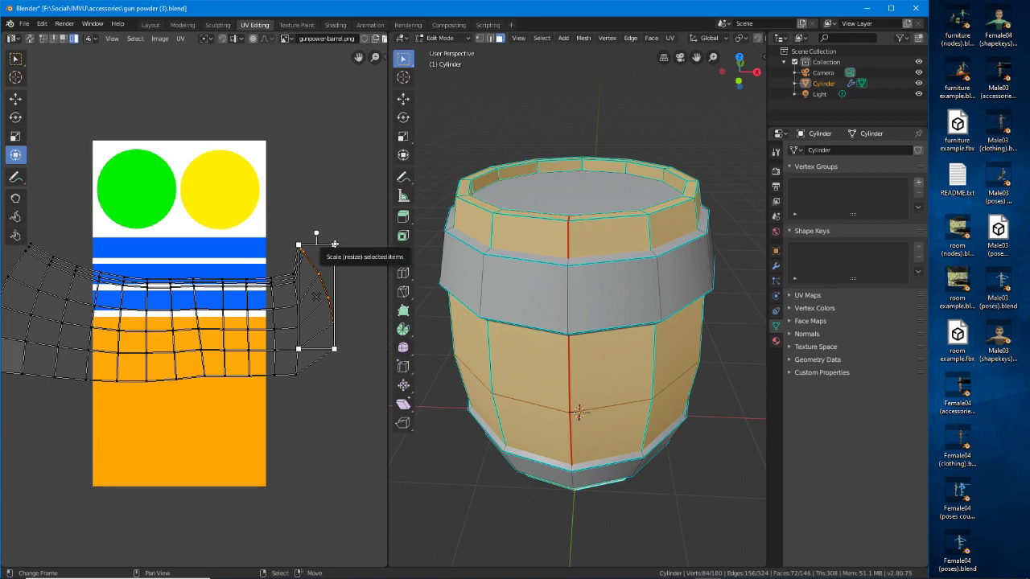
left_click_drag(334, 244, 358, 195)
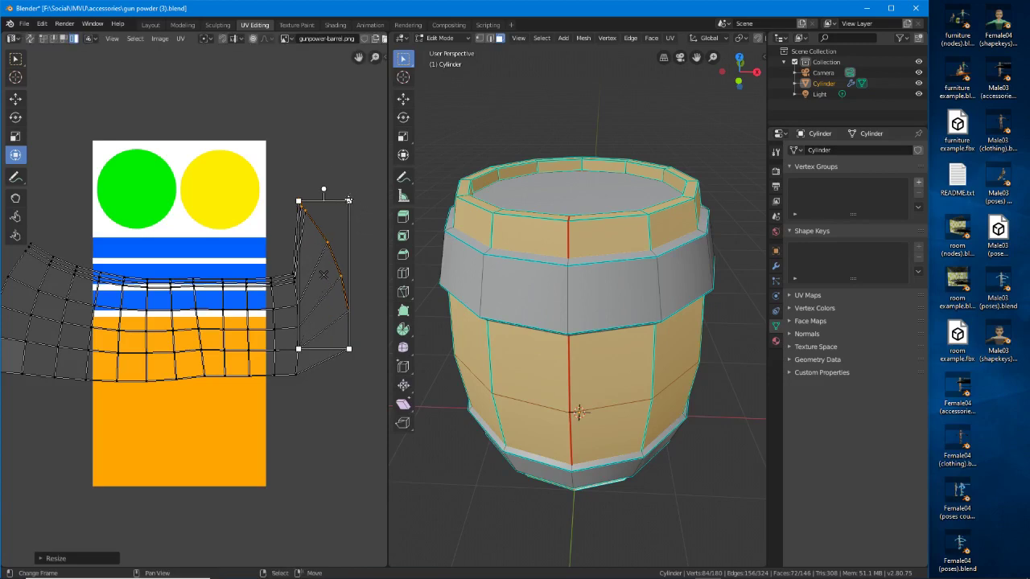
key("ctrl+z")
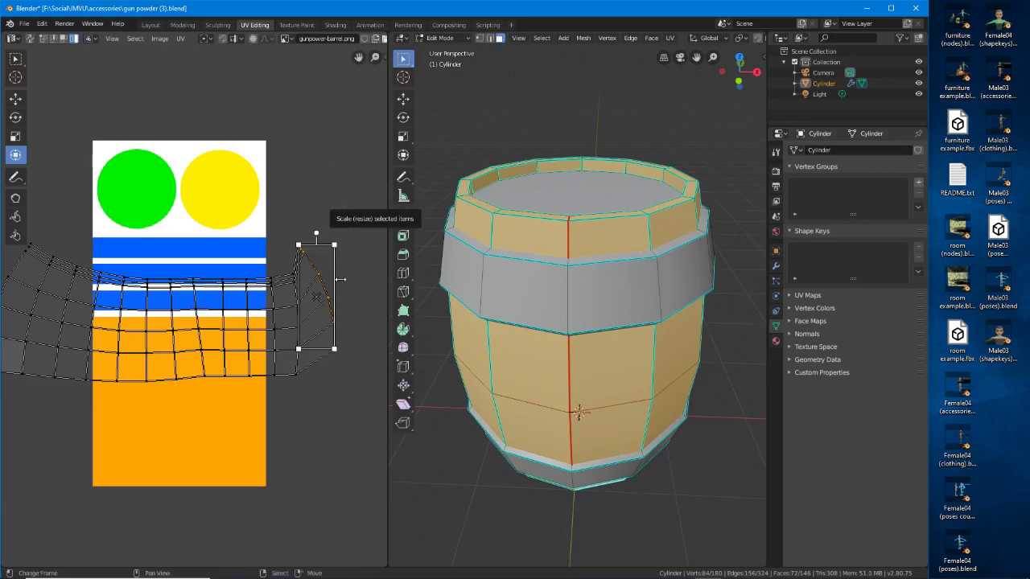
mouse_move(336, 279)
left_mouse_down()
mouse_move(368, 273)
mouse_move(331, 271)
mouse_move(379, 272)
mouse_move(349, 275)
left_mouse_up()
key("ctrl+z")
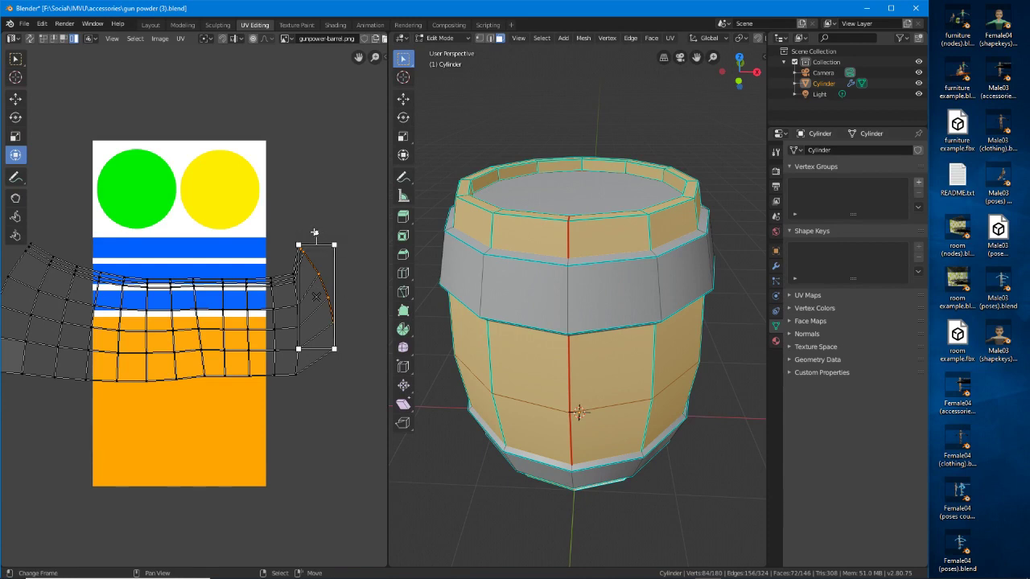
Straighten the UV loop at the island's right end, and rotate and align the first slanted loop on its left side
left_click_drag(317, 233, 321, 322)
middle_click_drag(119, 330, 206, 327)
left_click(178, 319)
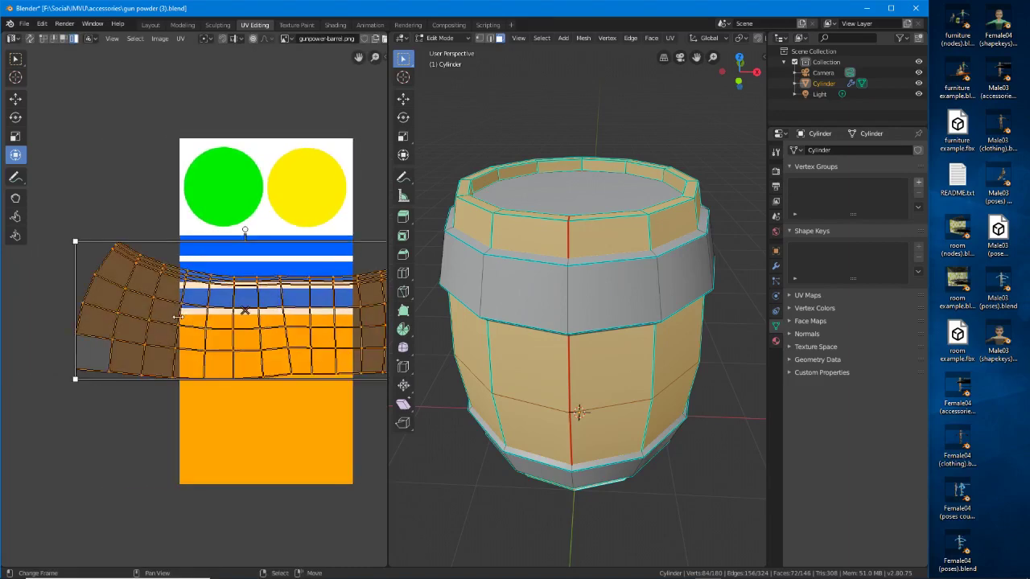
left_click(177, 318, "alt")
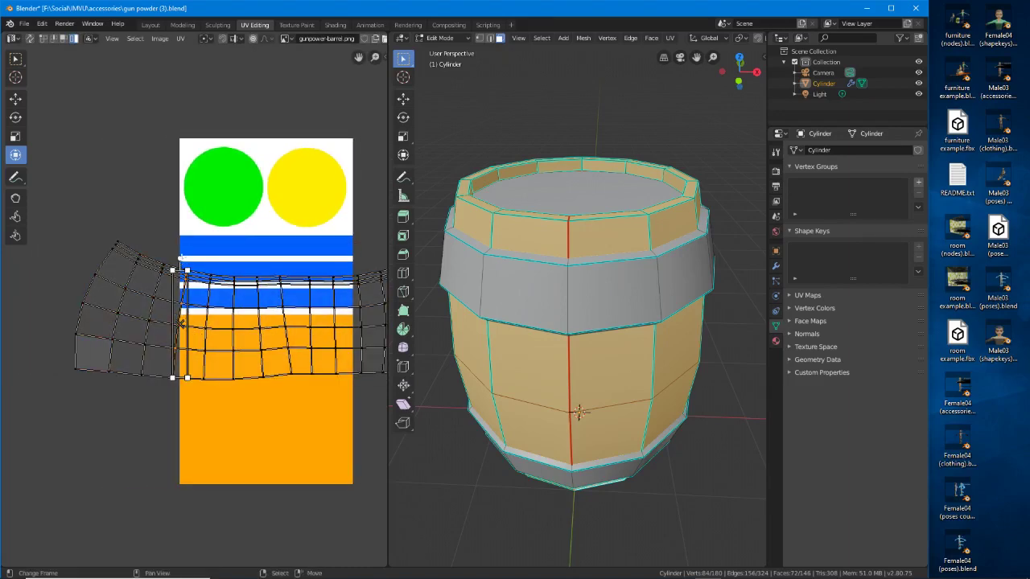
left_click_drag(181, 258, 171, 258)
left_click_drag(180, 324, 185, 326)
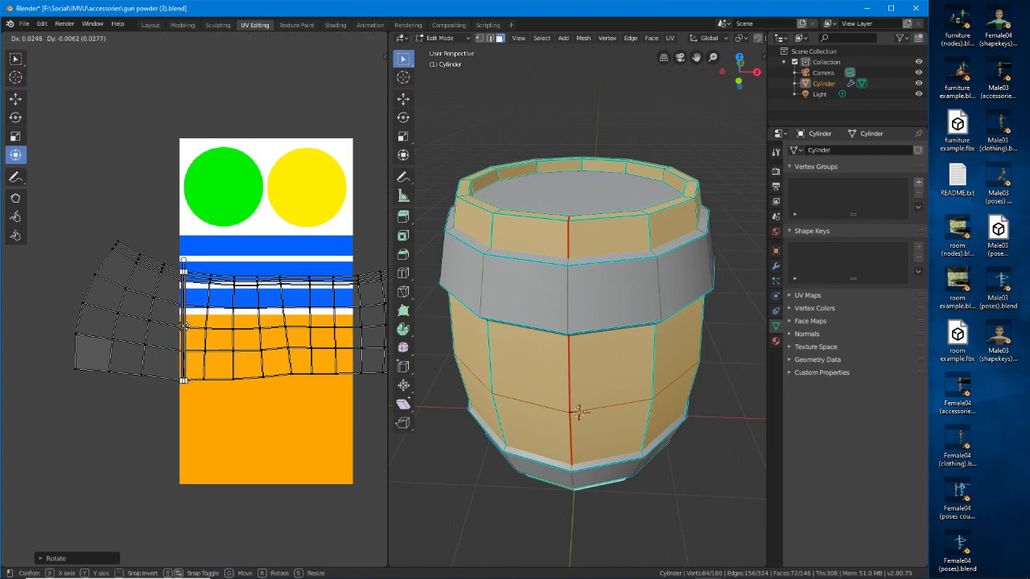
Rotate the next two slanted UV loops toward the island's left end upright, and move each right and down into line
left_click(151, 320)
key("r")
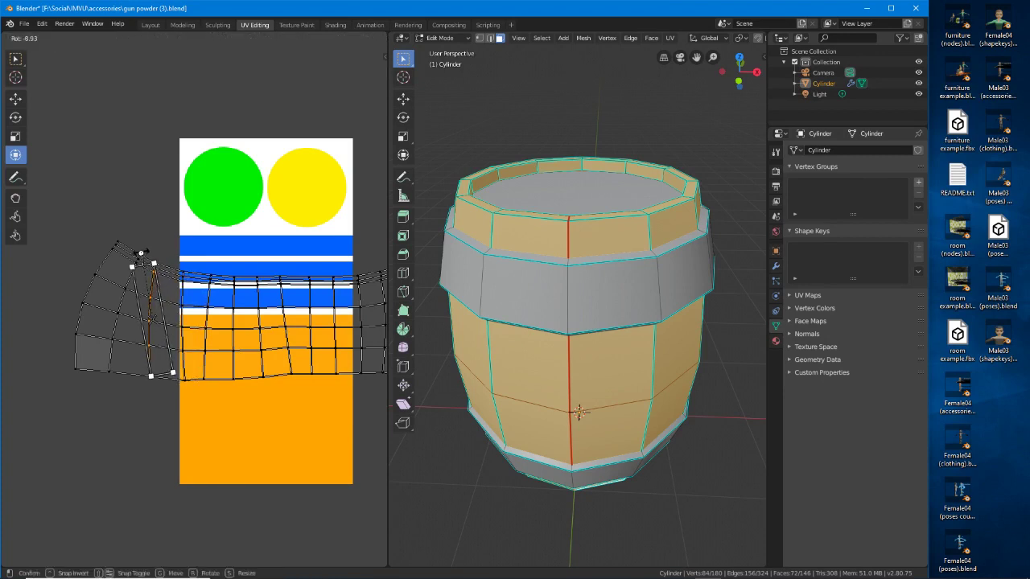
left_click(154, 256)
key("g")
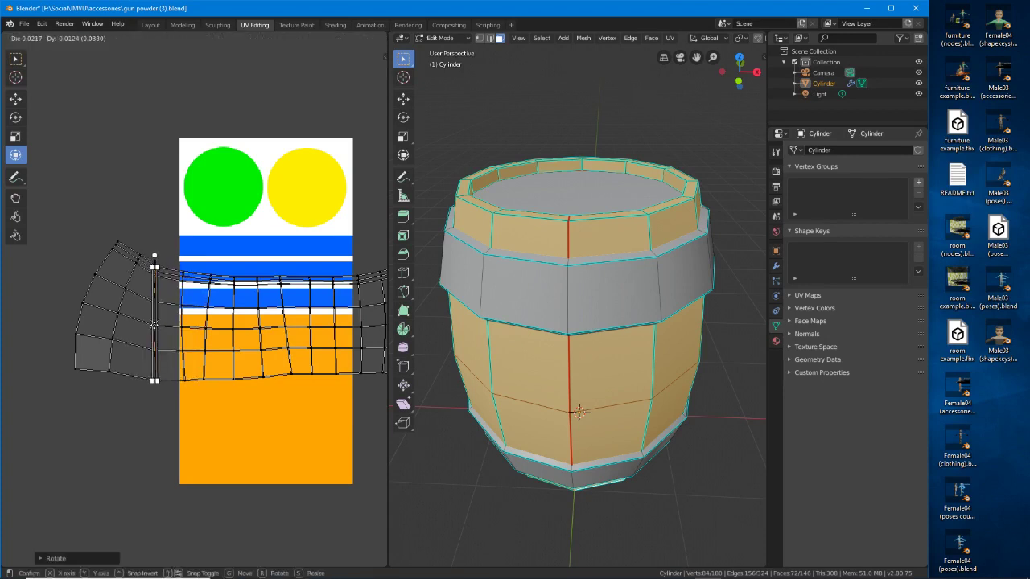
left_click(125, 311)
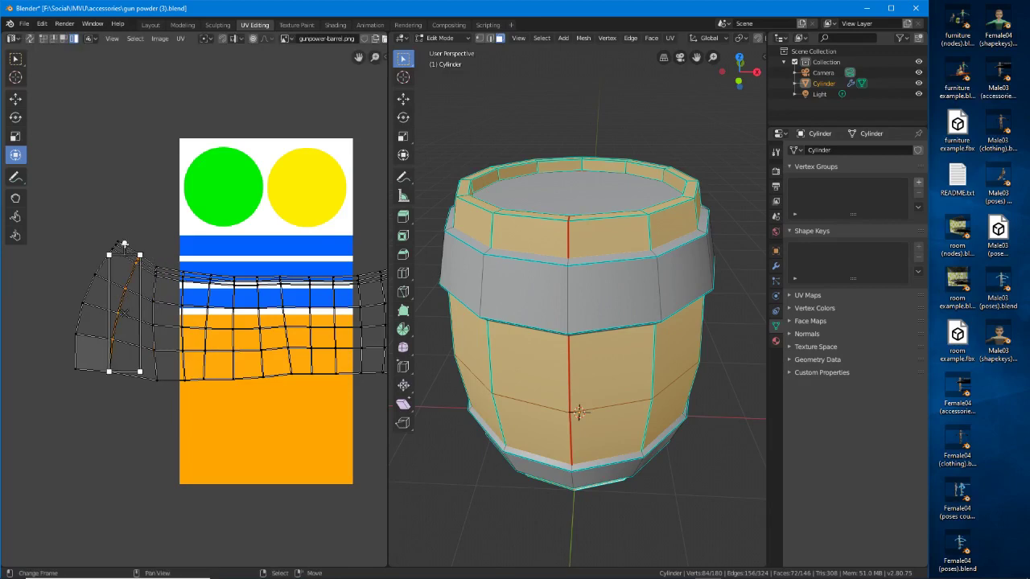
key("r")
left_click(111, 258)
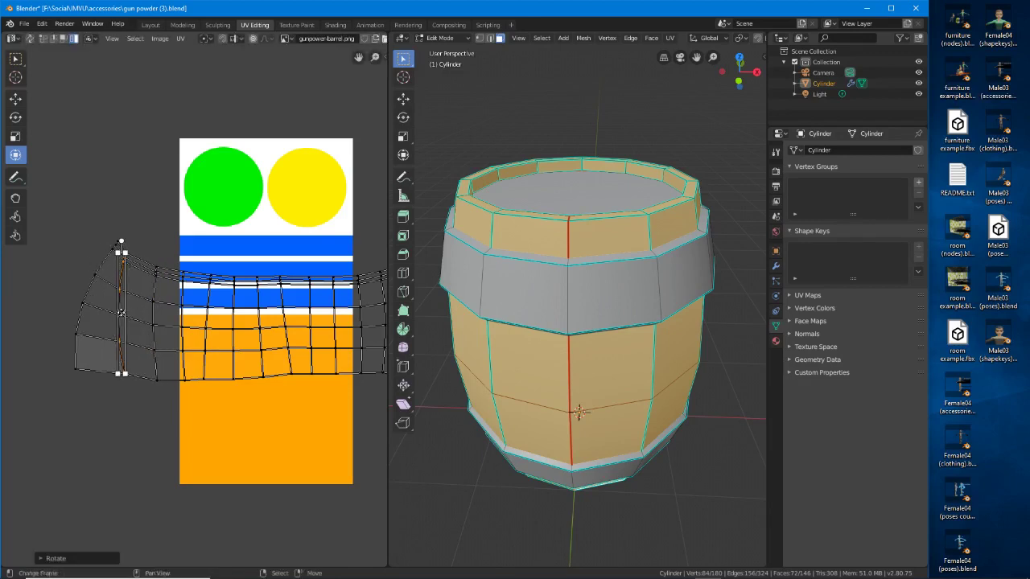
key("g")
left_click(104, 263)
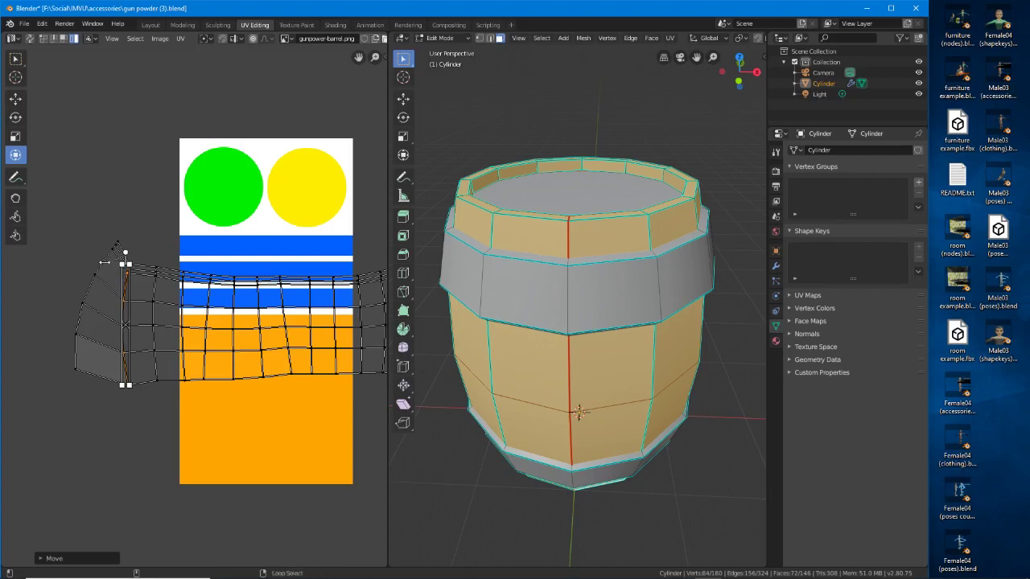
Rotate the slanted UV loop at the island's left end upright and move it down in line with the straightened part
left_click(117, 242, "alt")
key("r")
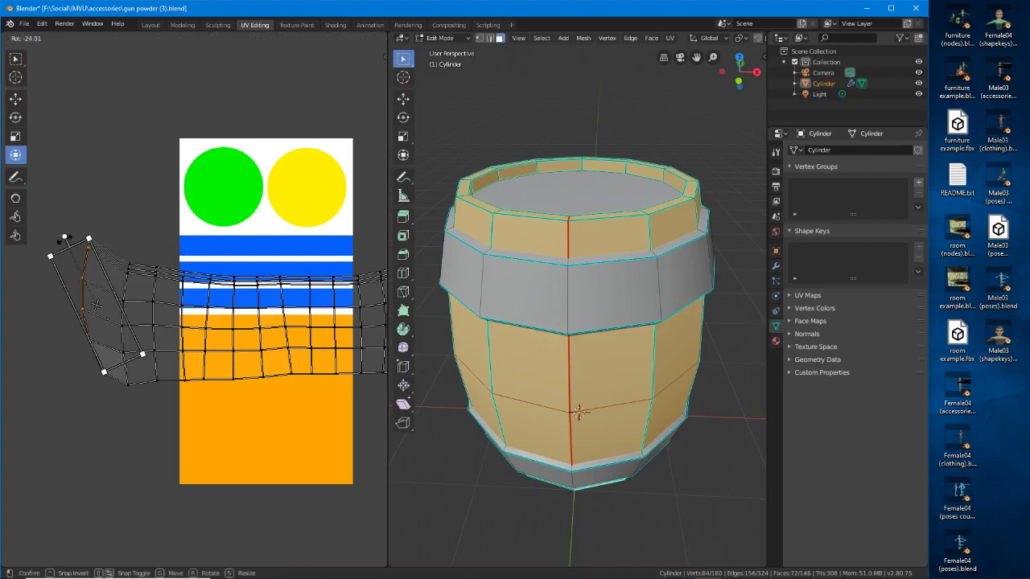
left_click(91, 309)
key("g")
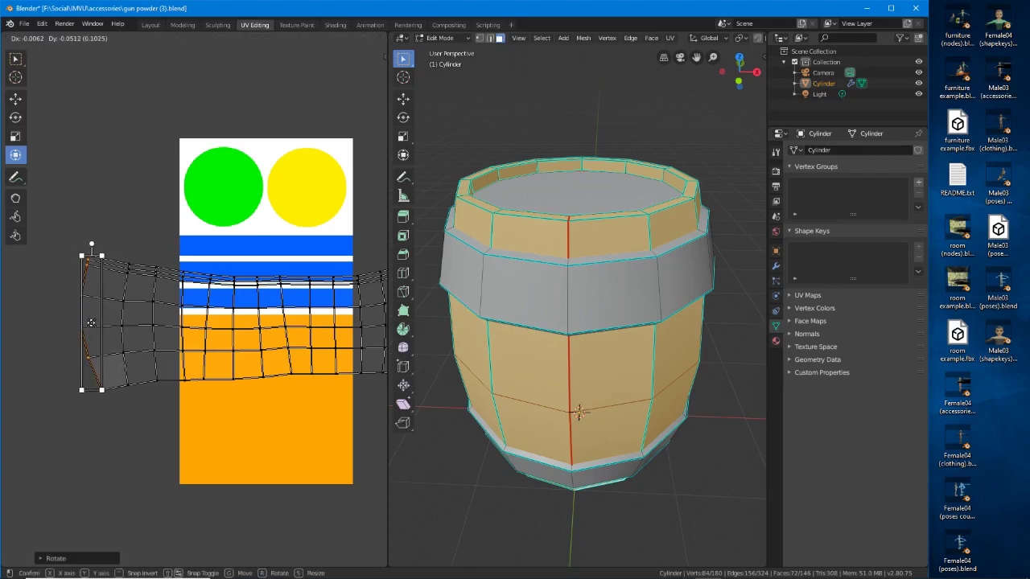
left_click(91, 322)
Switch to UV vertex selection and move the lower blue stripe's bottom-edge vertex in the kinked middle column under the vertices above it
middle_click_drag(252, 401, 184, 416)
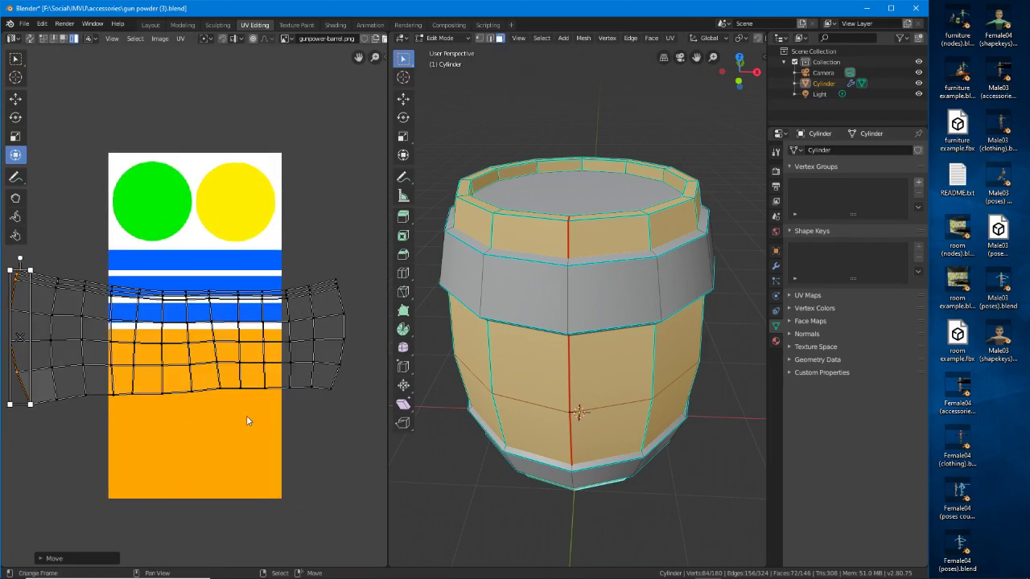
scroll(251, 423, "up", 2)
middle_click_drag(256, 371, 228, 350)
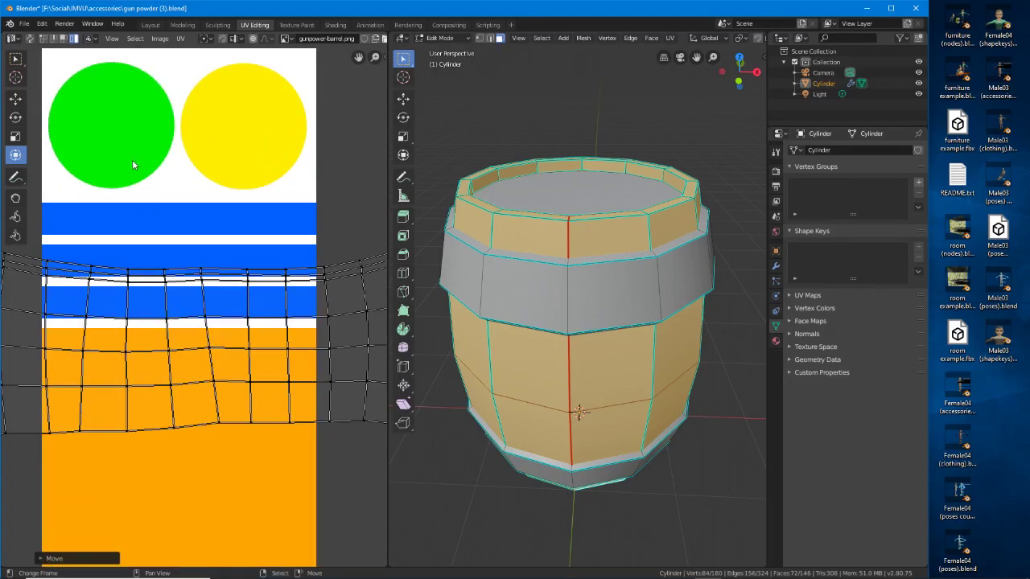
left_click(208, 318)
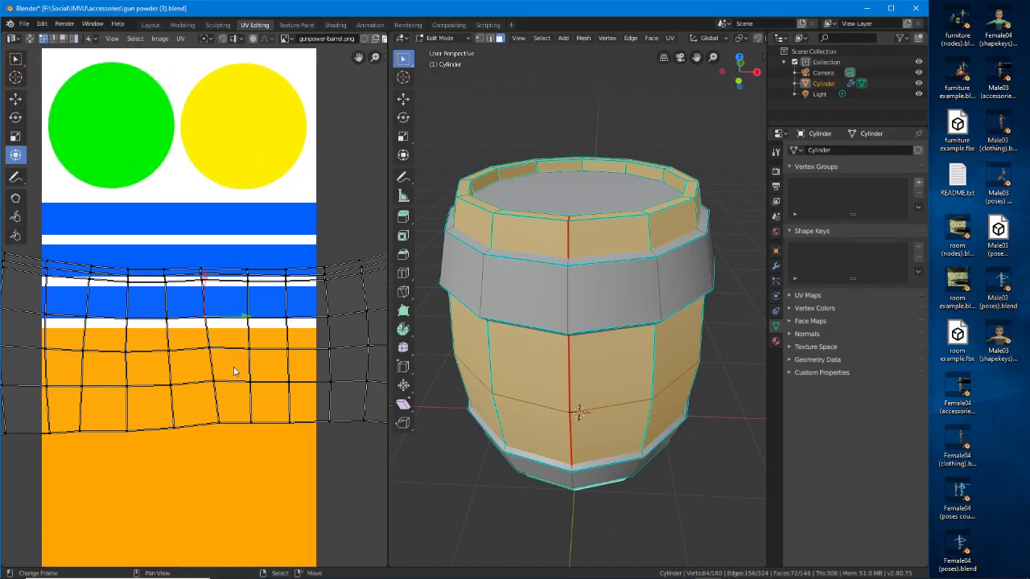
scroll(234, 343, "up", 1)
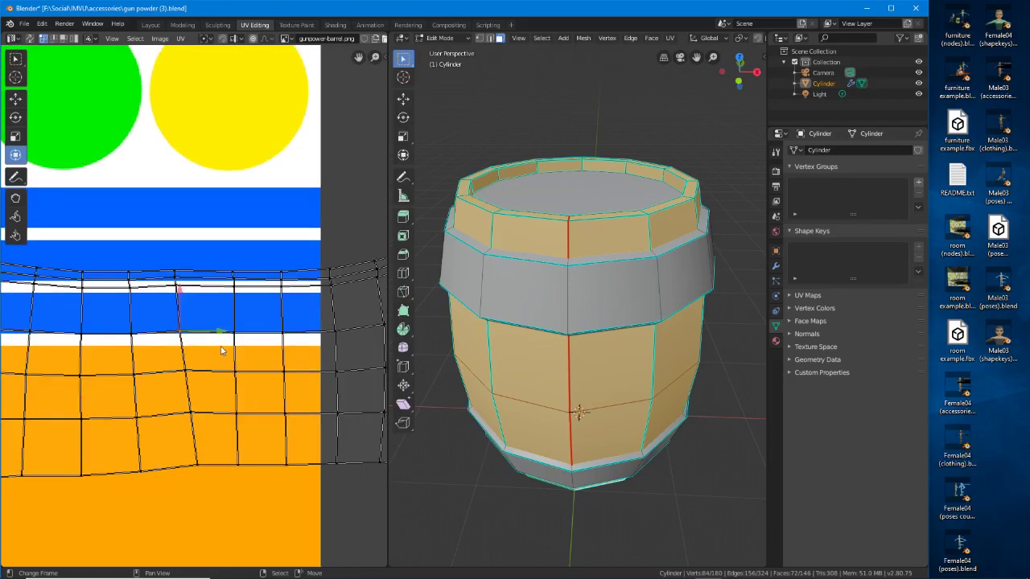
key("g")
left_click(227, 352)
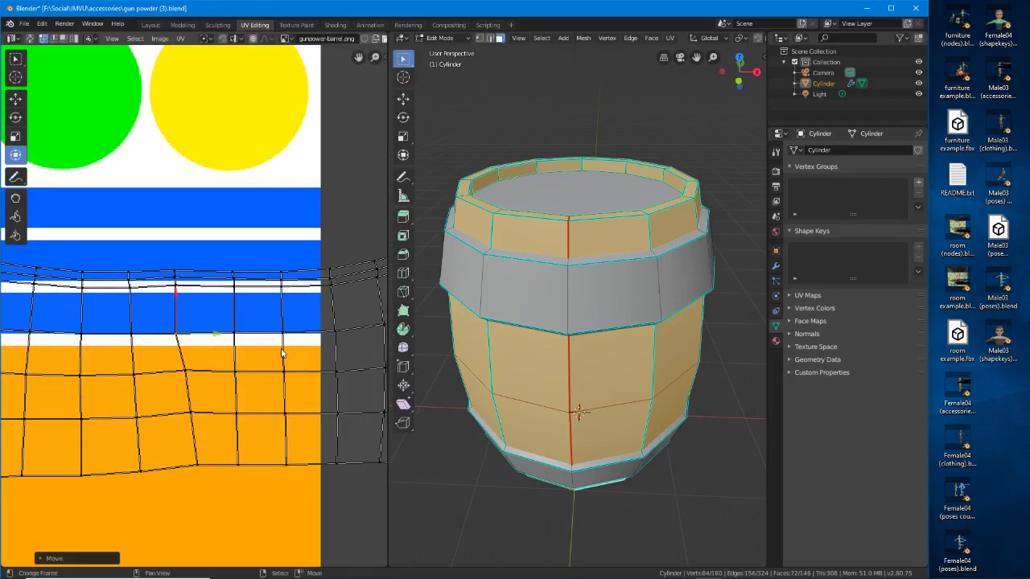
Straighten the UV column just inside the texture's right edge by moving its lower vertices onto one vertical line
middle_click_drag(282, 354, 202, 330)
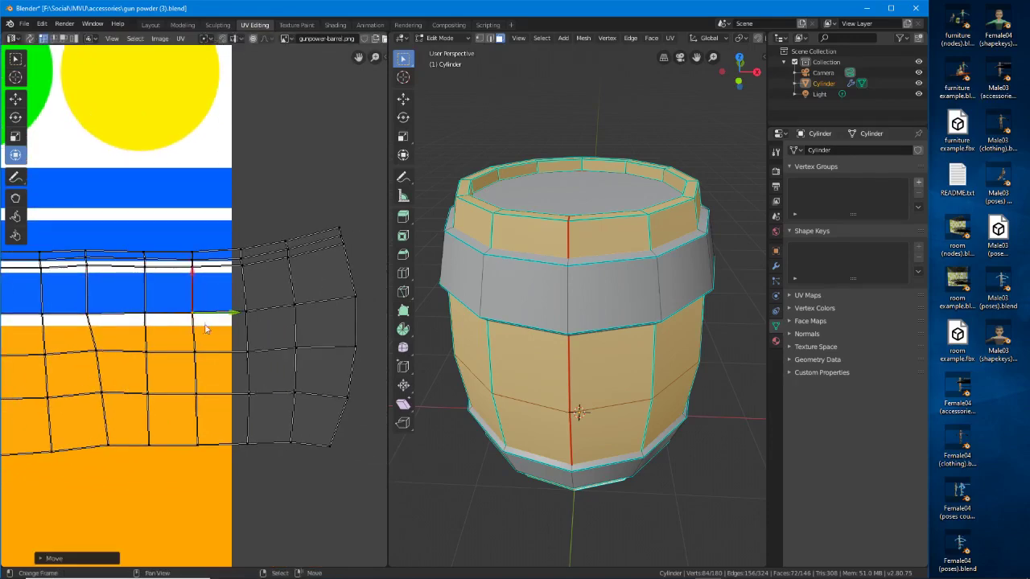
left_click(194, 354)
key("g")
left_click(195, 352)
left_click(198, 389)
key("g")
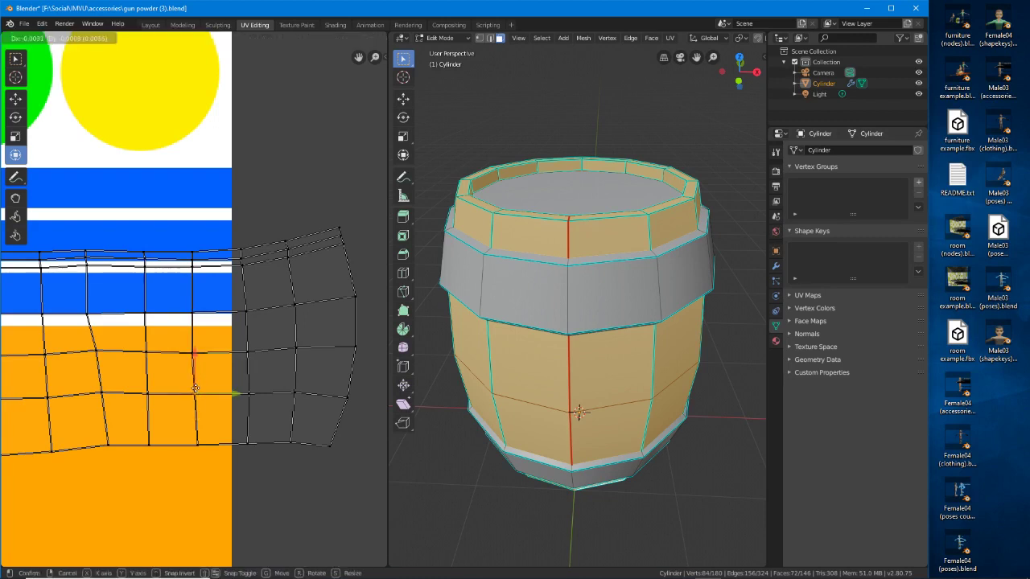
left_click(194, 388)
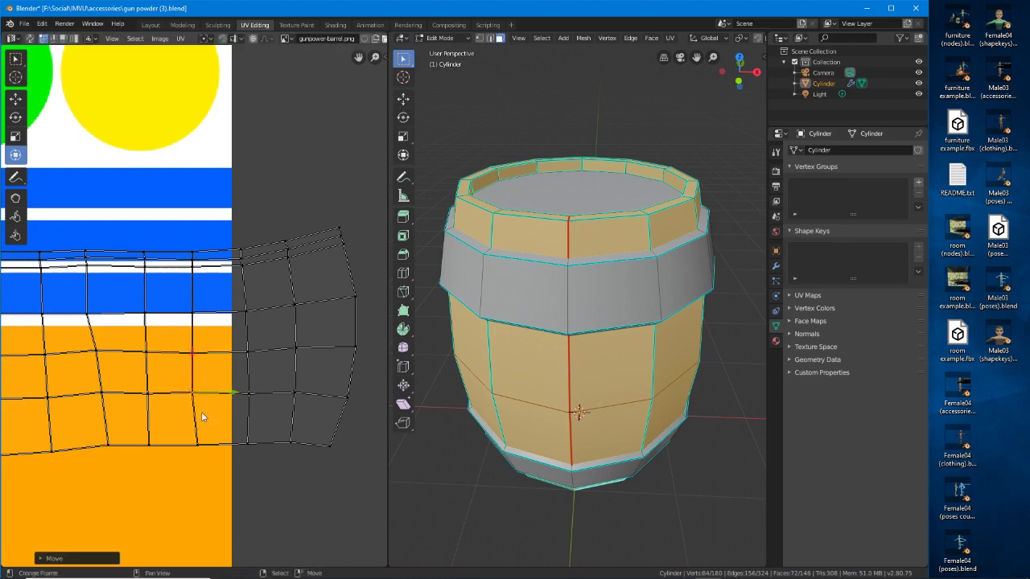
left_click(203, 456)
key("g")
left_click(196, 456)
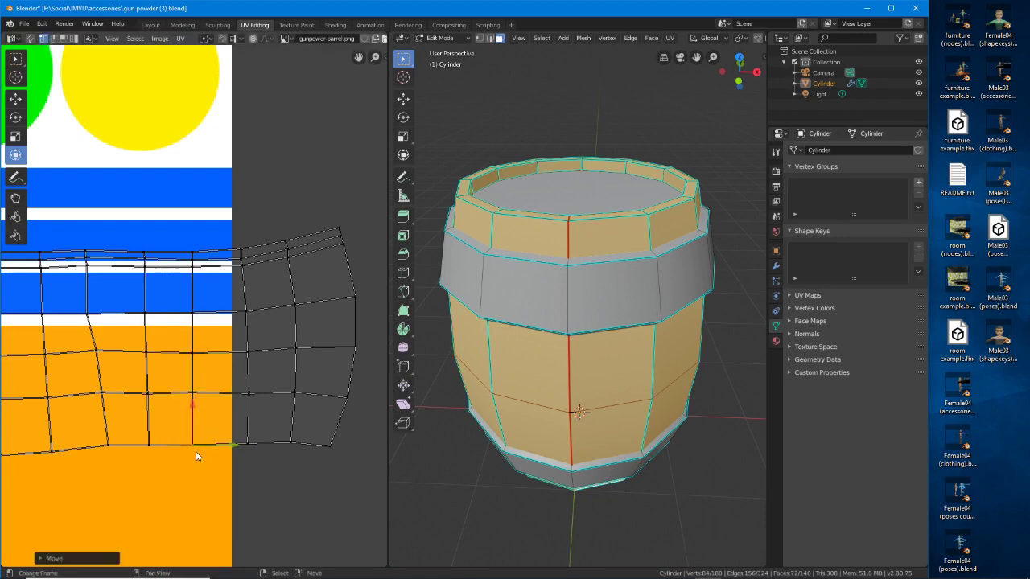
Fine-tune the two inner orange-area vertices of the column just inside the texture's right edge so they line up exactly
right_click(194, 402)
key("g")
left_click(195, 400)
right_click(194, 354)
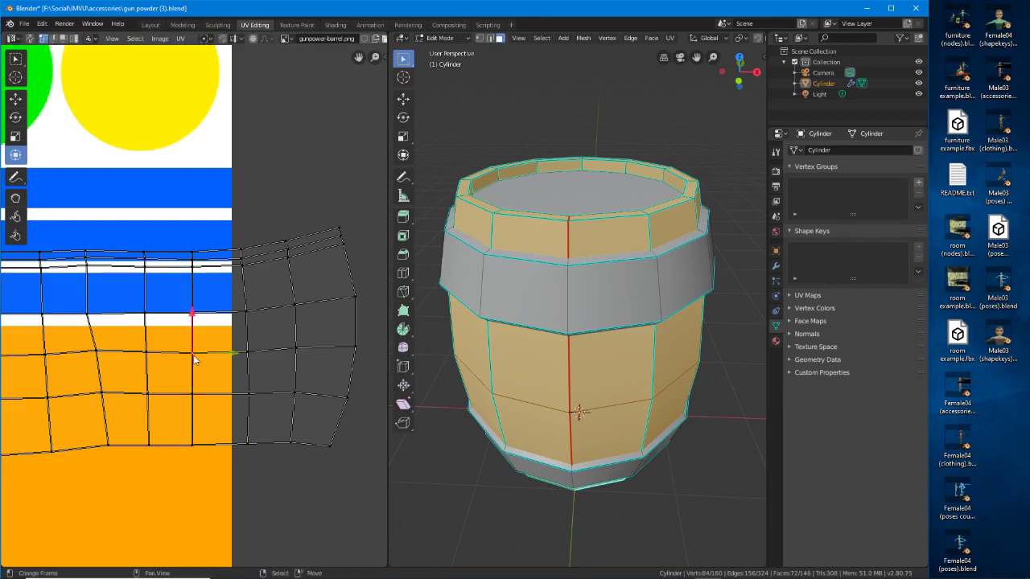
key("g")
left_click(194, 354)
Move the upper wall vertices of the first UV column beyond the texture's right edge into vertical line and level with their rows
left_click(249, 354)
key("g")
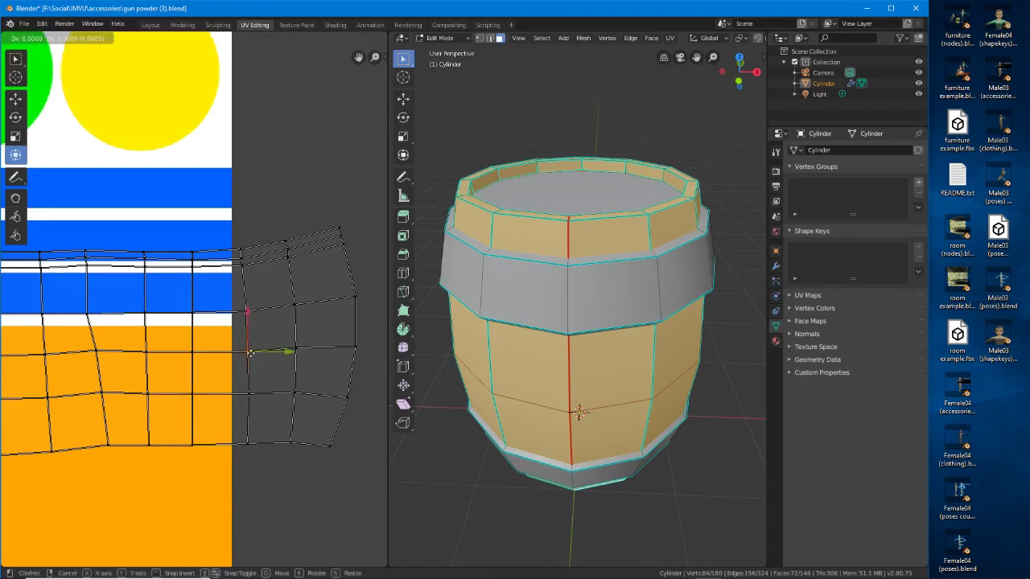
left_click(249, 352)
left_click(244, 310)
key("g")
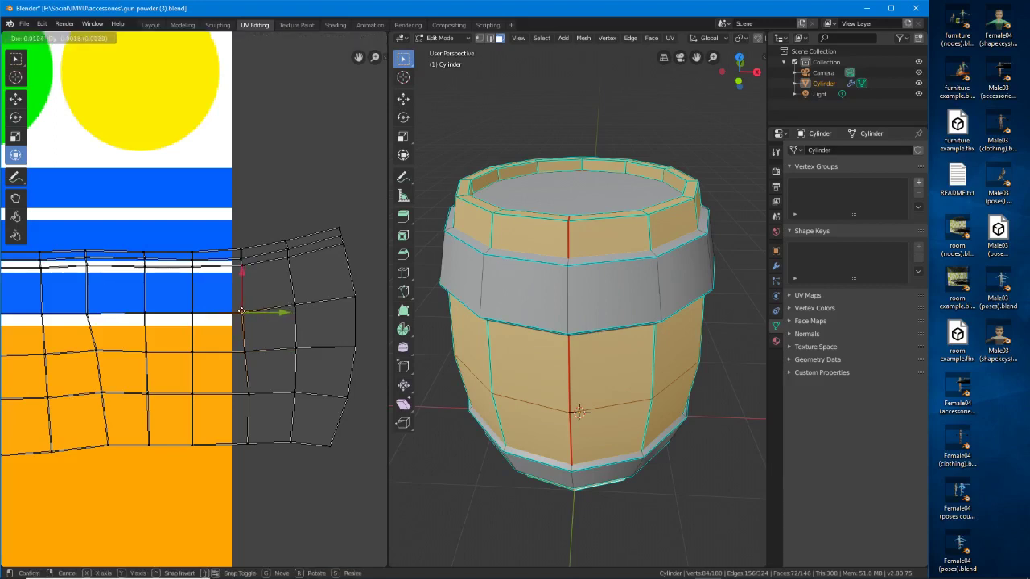
left_click(242, 311)
left_click(243, 354)
key("g")
left_click(243, 355)
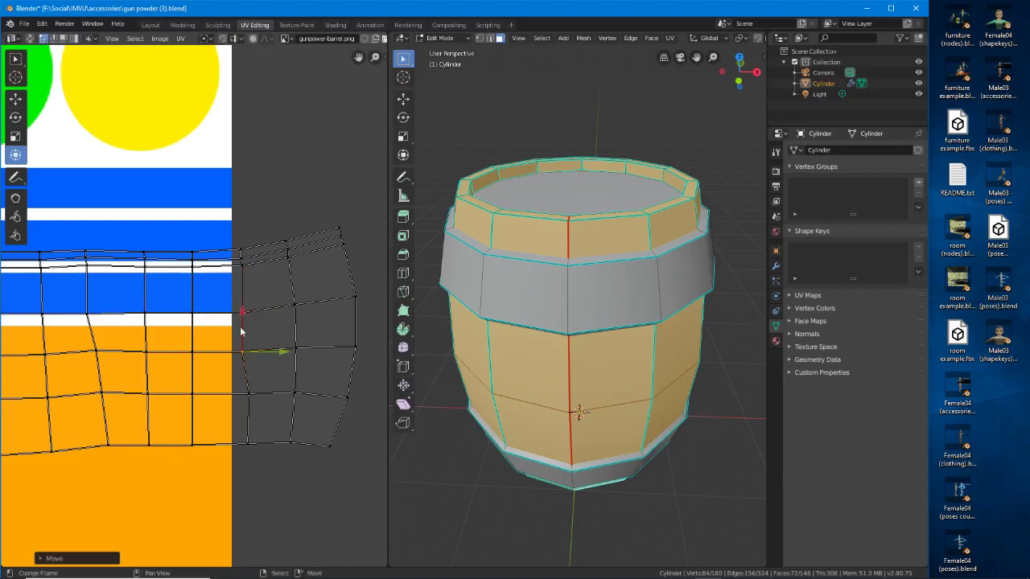
Align the two lowest vertices of the first UV column beyond the texture's right edge vertically under the ones above
left_click(180, 39)
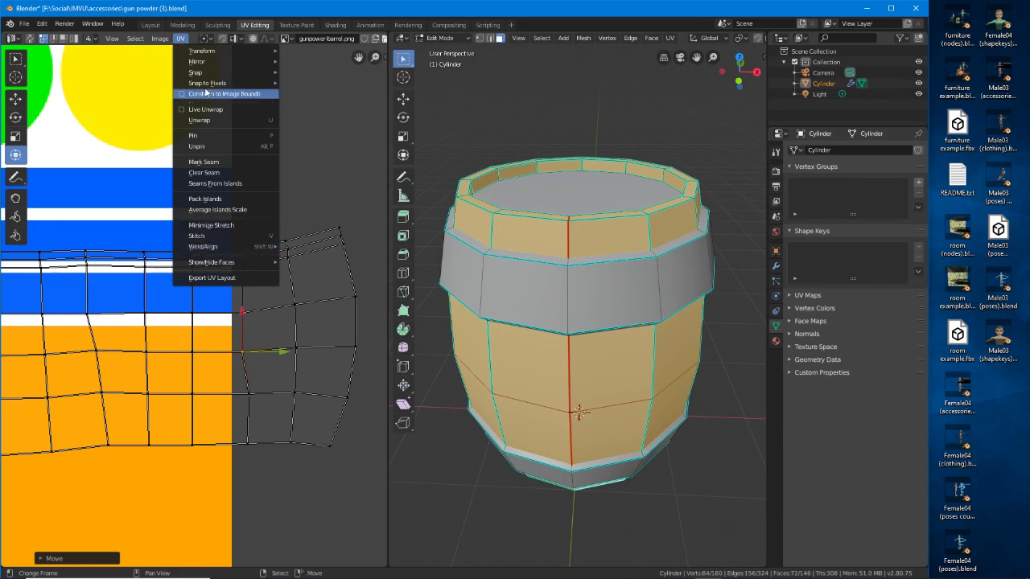
key("Escape")
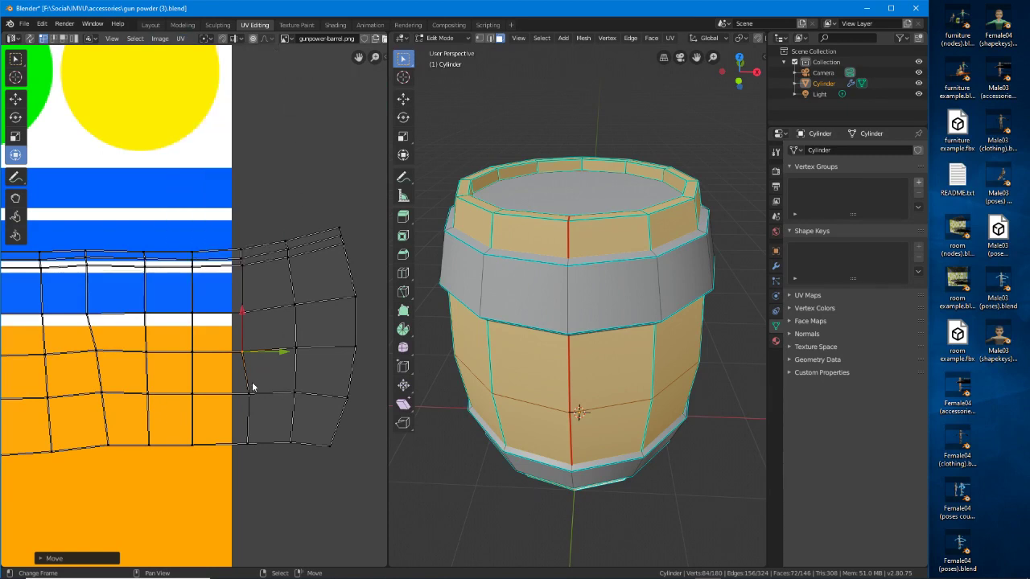
left_click(246, 394)
key("g")
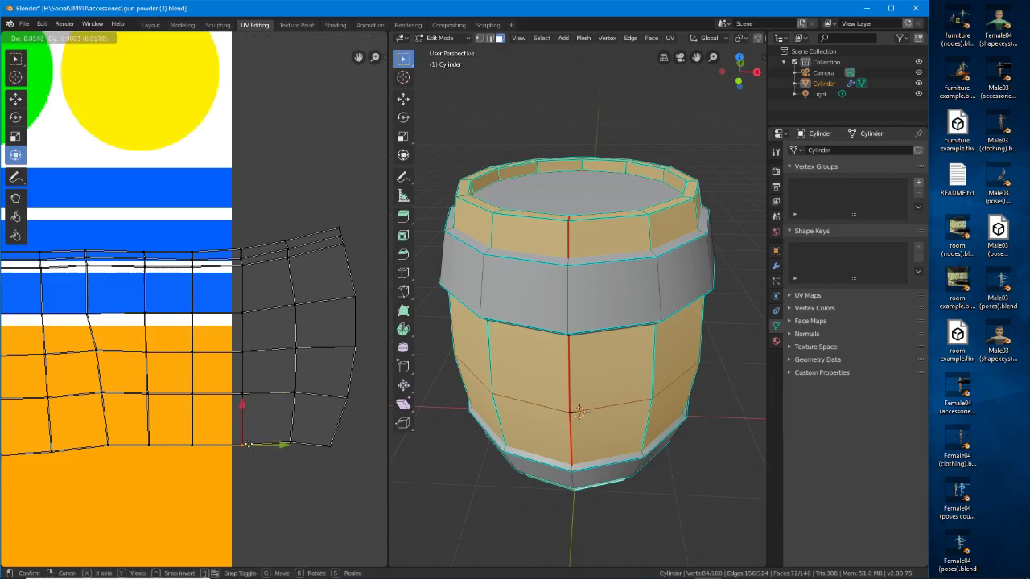
left_click(249, 445)
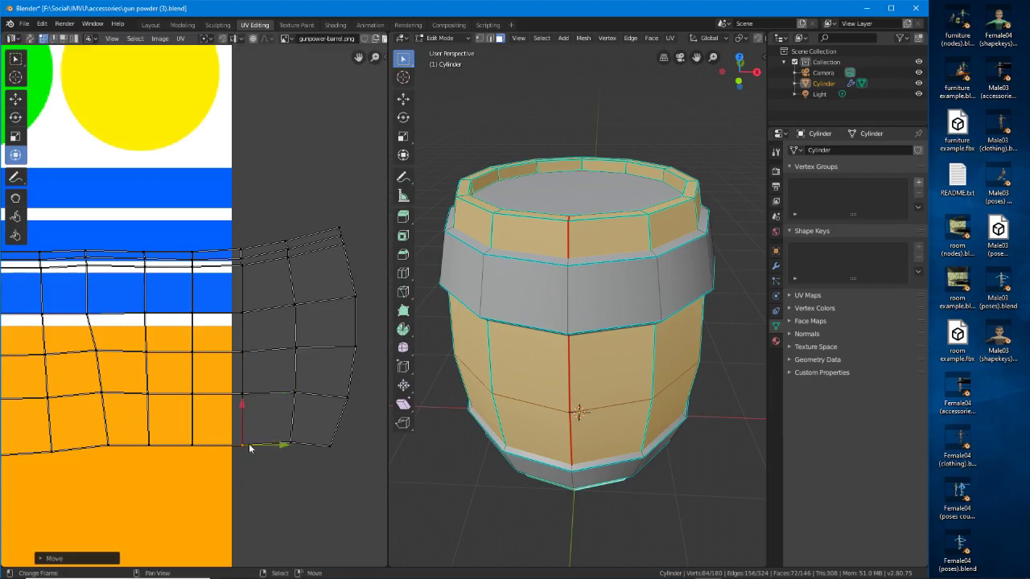
Straighten the second UV column beyond the texture's right edge, moving its wall vertices into vertical line and level with their rows
right_click(292, 447)
key("g")
left_click(295, 448)
left_click(295, 397)
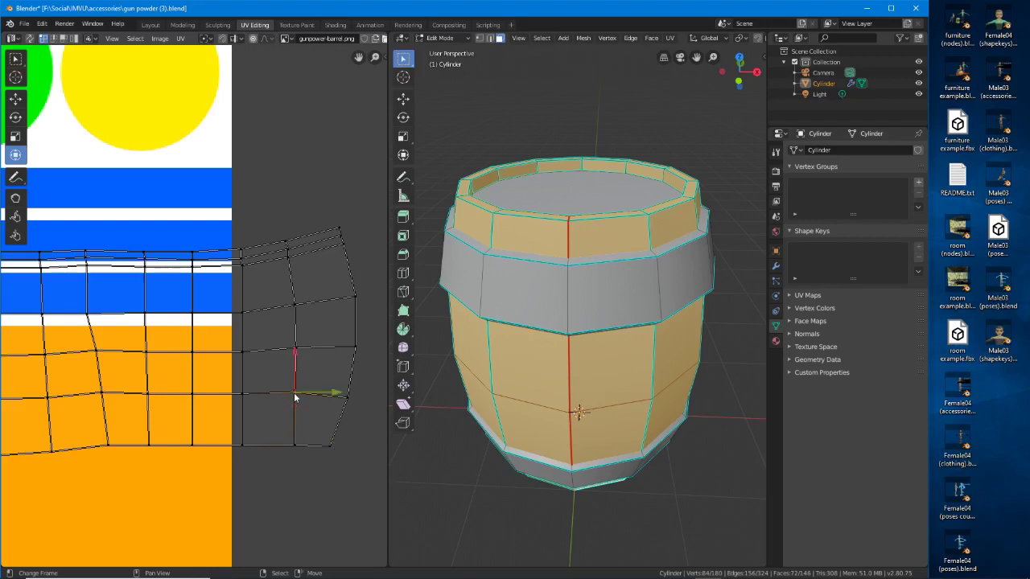
key("g")
left_click_drag(294, 394, 294, 394)
left_click_drag(294, 350, 297, 351)
left_click_drag(296, 311, 297, 313)
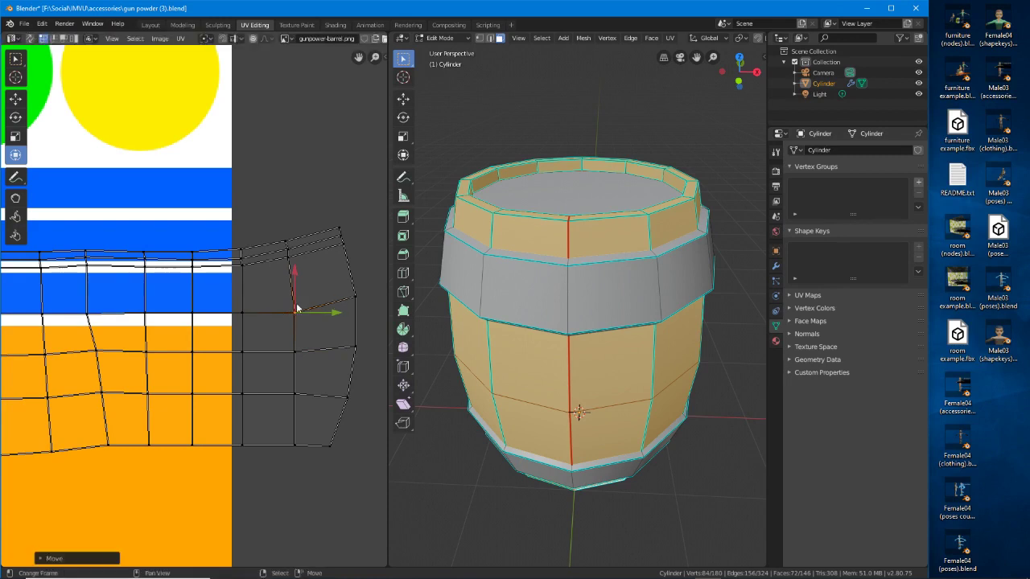
left_click(293, 276)
left_click_drag(297, 260, 302, 267)
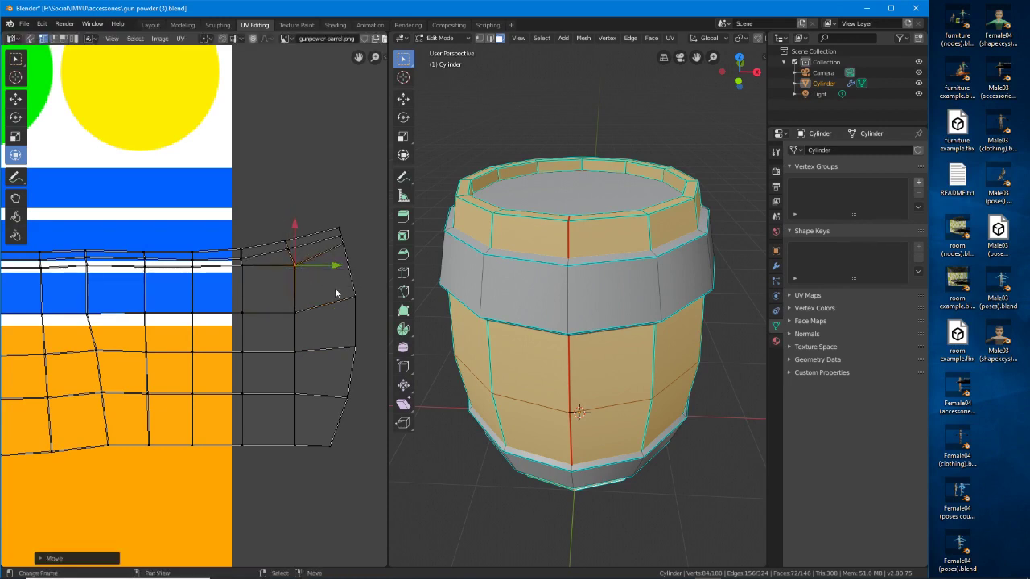
Straighten the UV column at the island's right end, aligning its vertices vertically and pulling the rim vertices down near the other rows
middle_click_drag(339, 346, 300, 305)
left_click_drag(298, 408, 315, 404)
left_click_drag(310, 357, 306, 308)
left_click_drag(318, 256, 307, 231)
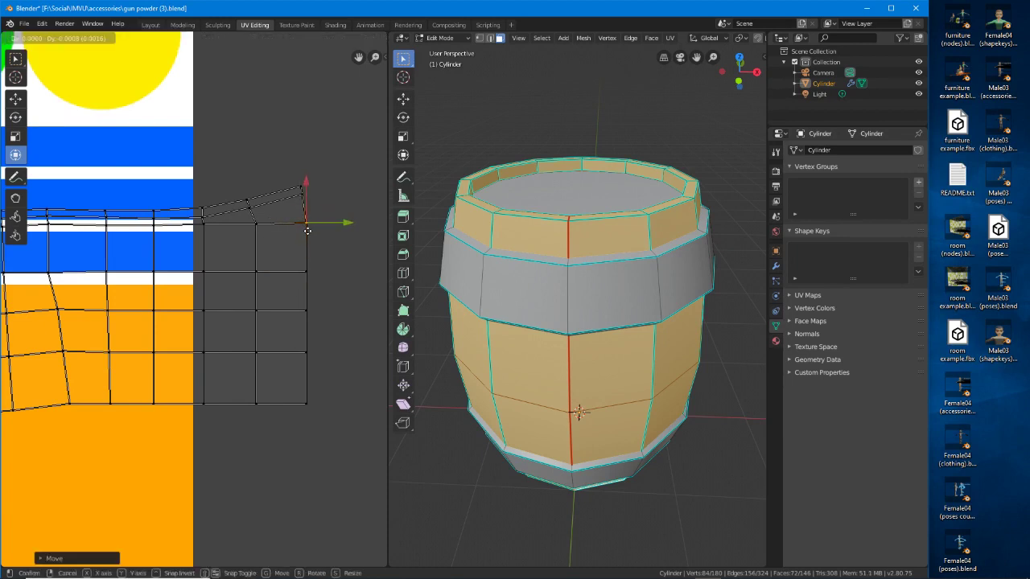
right_click_drag(308, 232, 310, 223)
left_click_drag(306, 215, 312, 230)
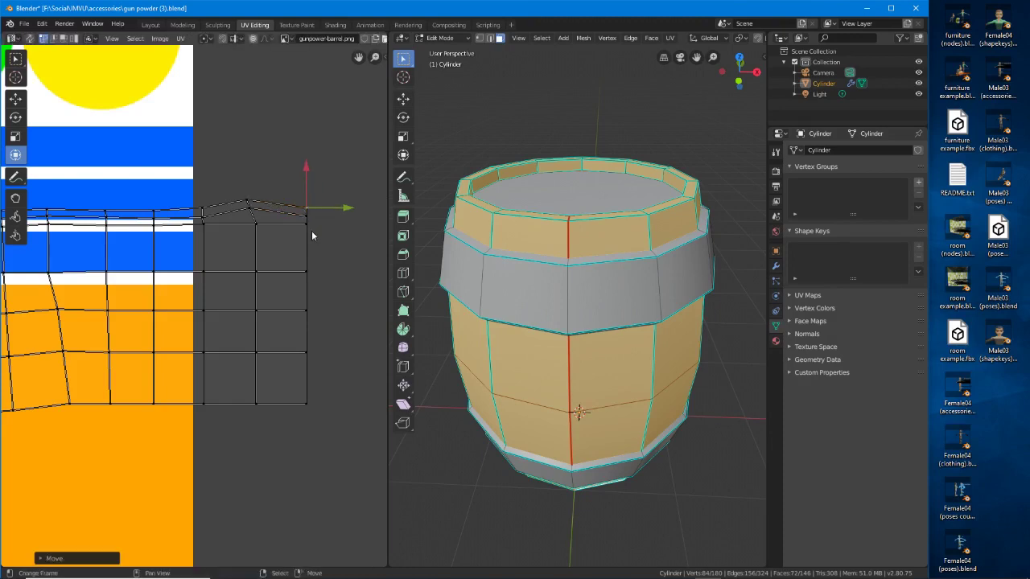
Level the rim vertices of the two inner UV columns beyond the texture's right edge with those at the island's right end
scroll(309, 229, "up", 2)
middle_click_drag(256, 228, 206, 294)
mouse_move(232, 218)
left_mouse_down()
mouse_move(252, 237)
mouse_move(254, 216)
mouse_move(242, 218)
left_mouse_up()
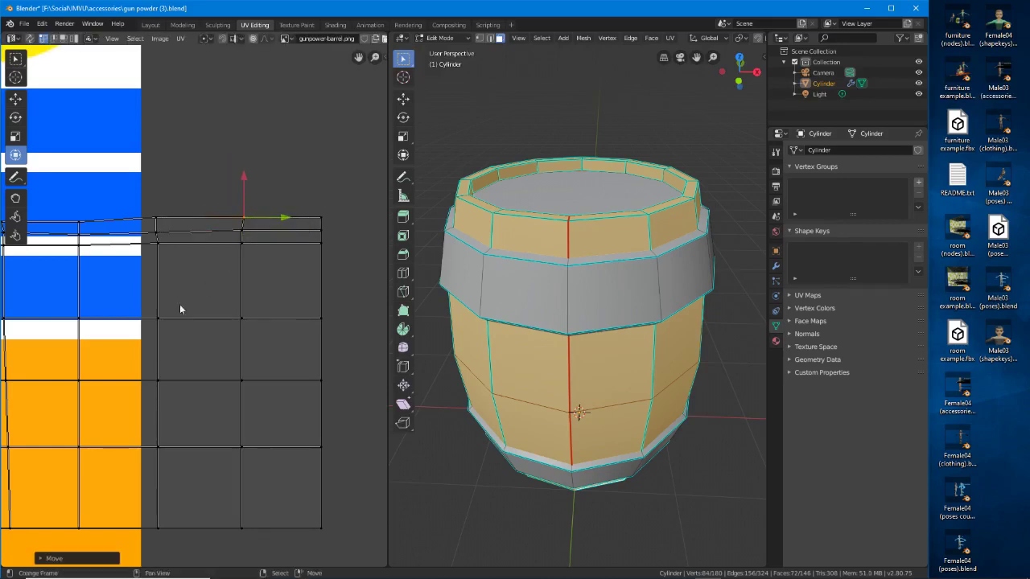
middle_click_drag(179, 304, 237, 296)
left_click_drag(325, 218, 322, 218)
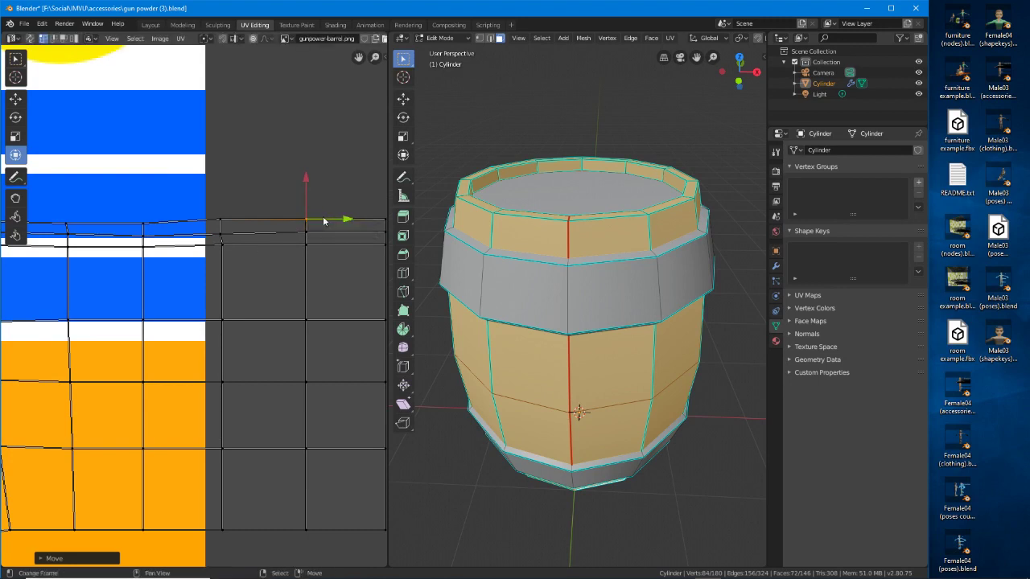
right_click_drag(221, 235, 227, 231)
left_click_drag(228, 231, 228, 225)
Level the top three vertices of the UV column just inside the texture's right edge with the straightened rows beside them
middle_click_drag(167, 303, 242, 299)
mouse_move(228, 228)
left_mouse_down()
mouse_move(224, 219)
mouse_move(227, 235)
left_mouse_up()
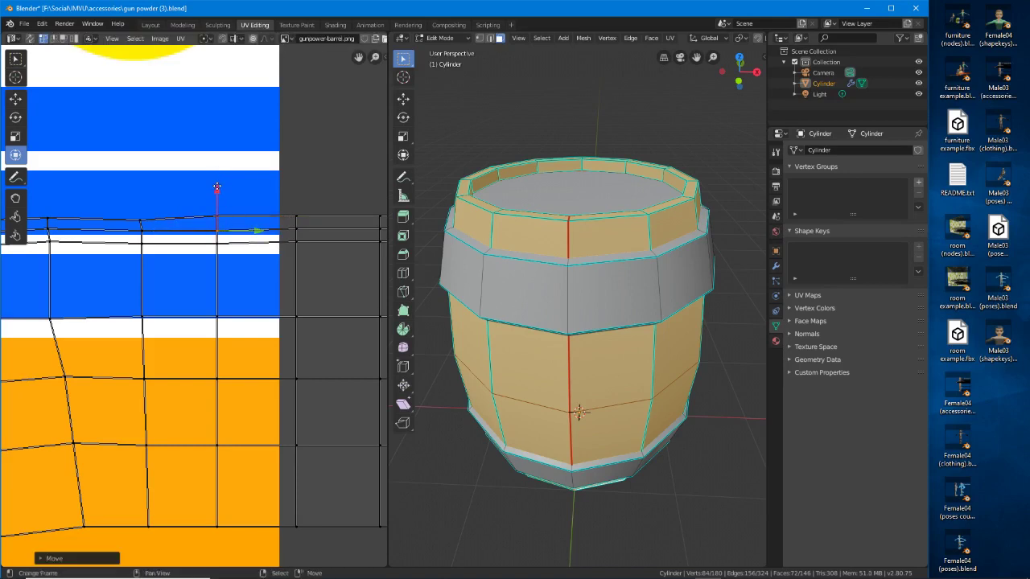
left_click_drag(217, 187, 217, 185)
middle_click_drag(185, 283, 218, 280)
right_click(252, 247)
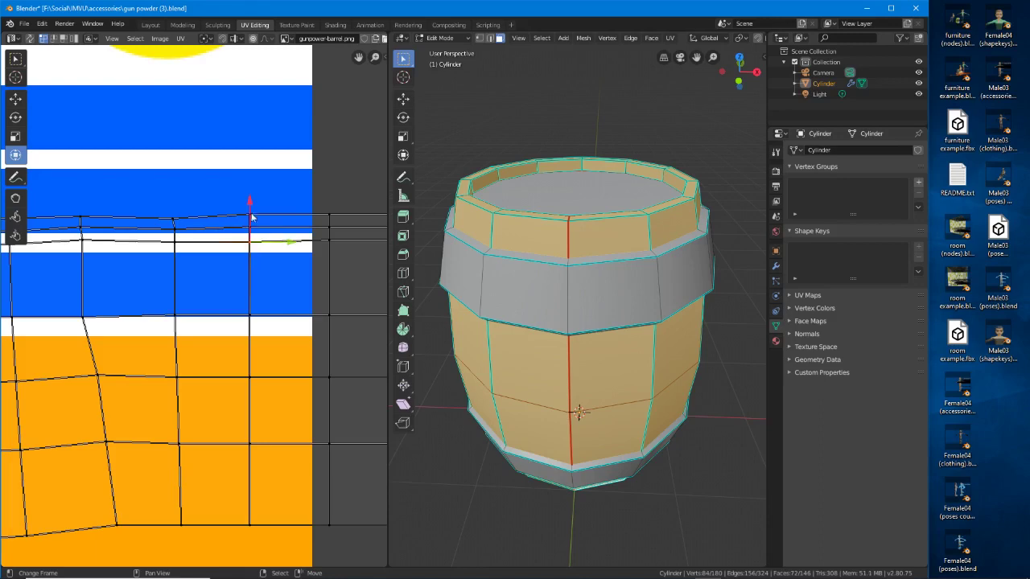
left_click_drag(250, 205, 250, 204)
Raise the top two vertices of the second UV column inside the texture's right edge level with the straightened rim rows
middle_click_drag(198, 368, 246, 365)
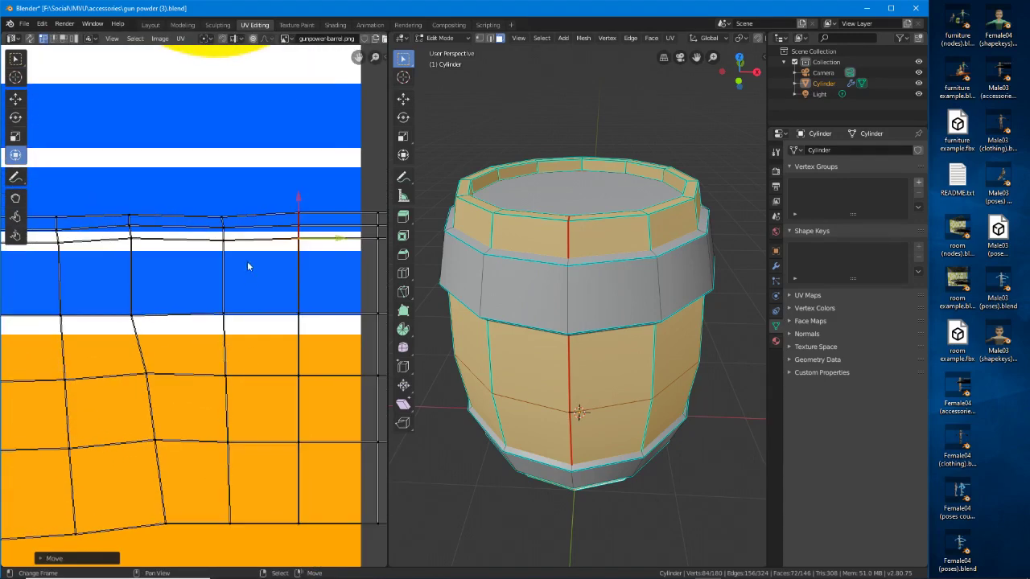
left_click(225, 229)
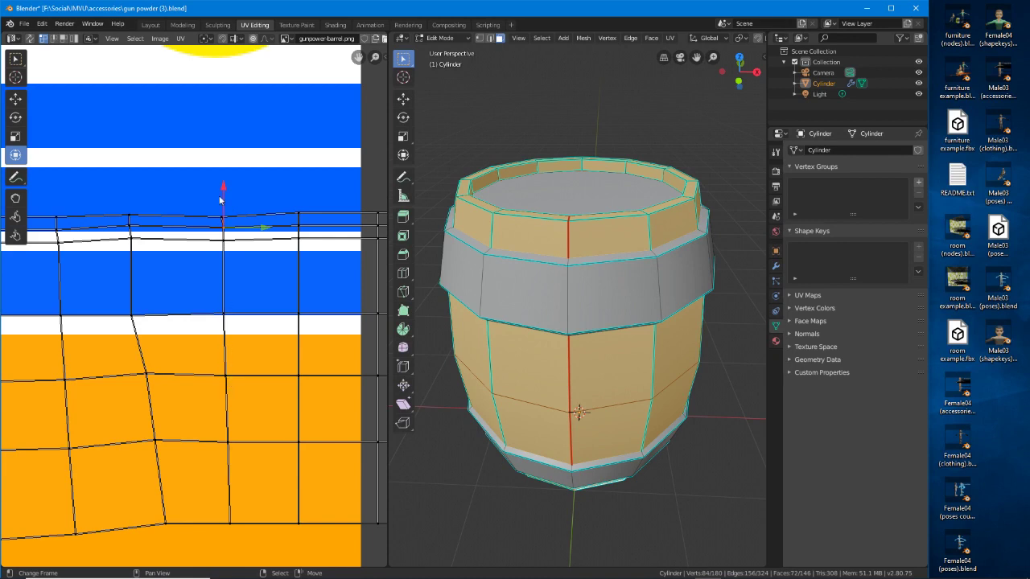
mouse_move(223, 191)
left_mouse_down()
mouse_move(221, 167)
mouse_move(223, 178)
left_mouse_up()
left_click(224, 216)
left_click_drag(263, 216, 266, 216)
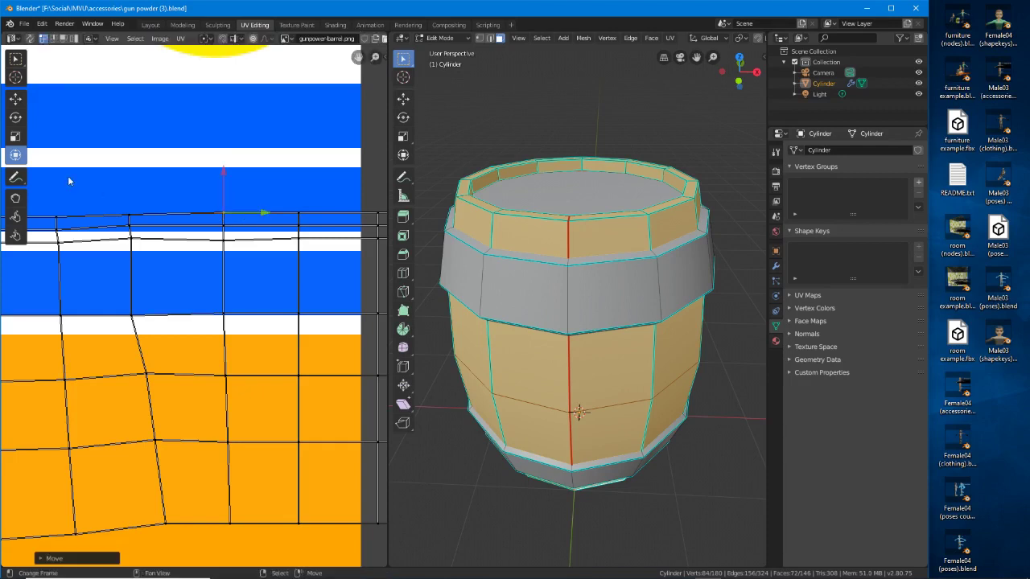
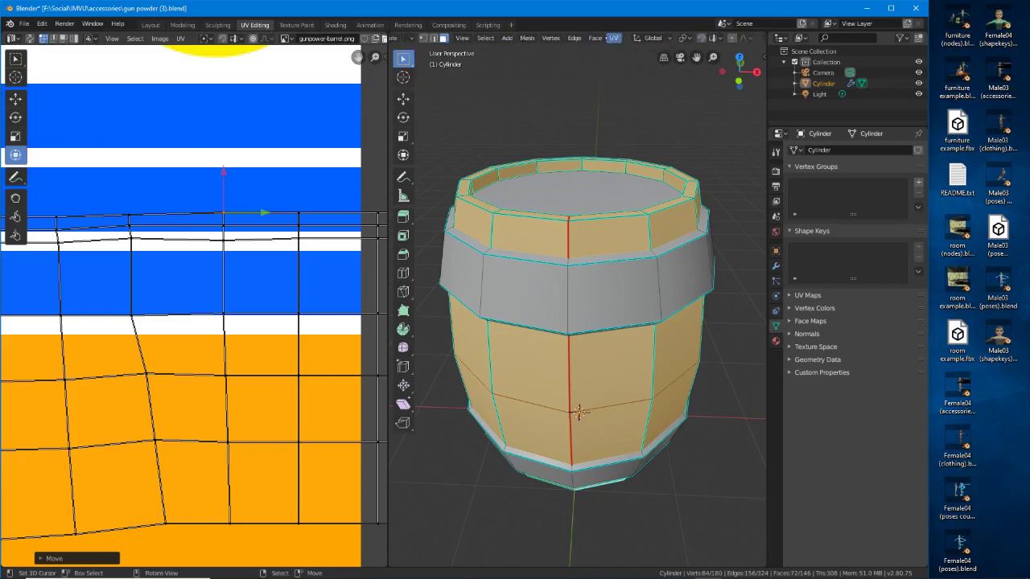
Activate the Transform tool in the 3D viewport and inspect the barrel's wall and seam from other sides
left_click(403, 155)
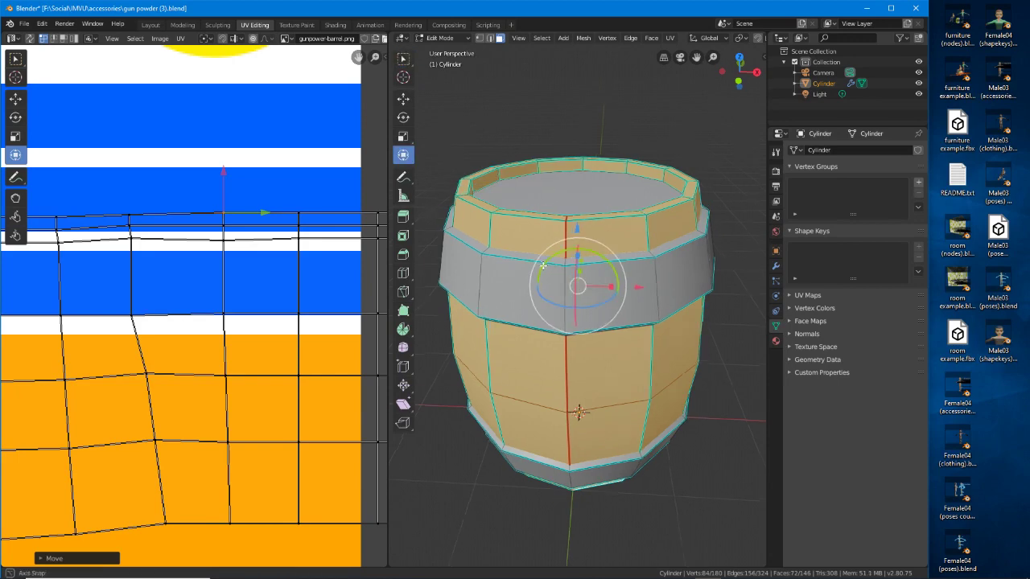
middle_click_drag(543, 266, 567, 230)
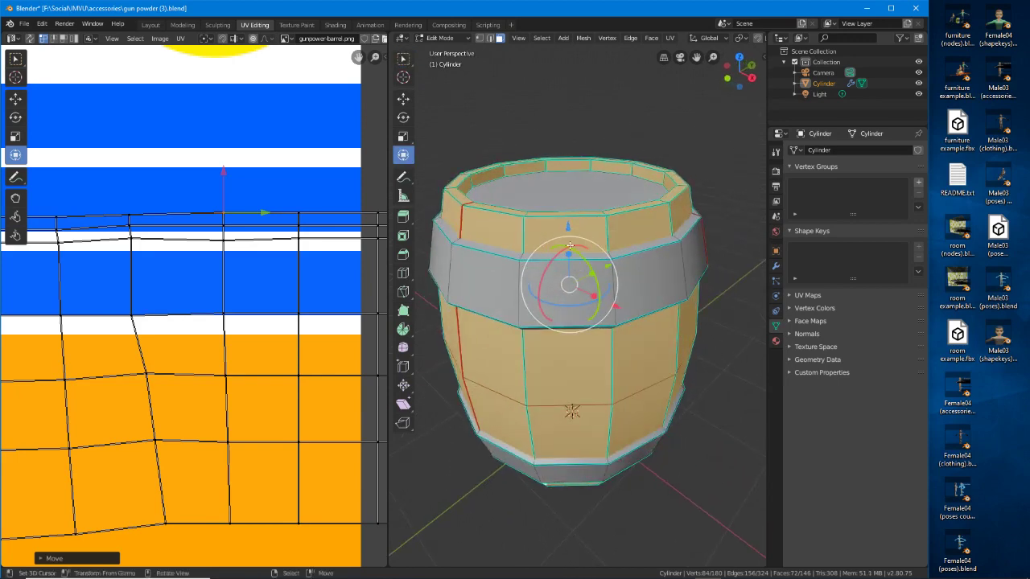
middle_click_drag(557, 307, 636, 342)
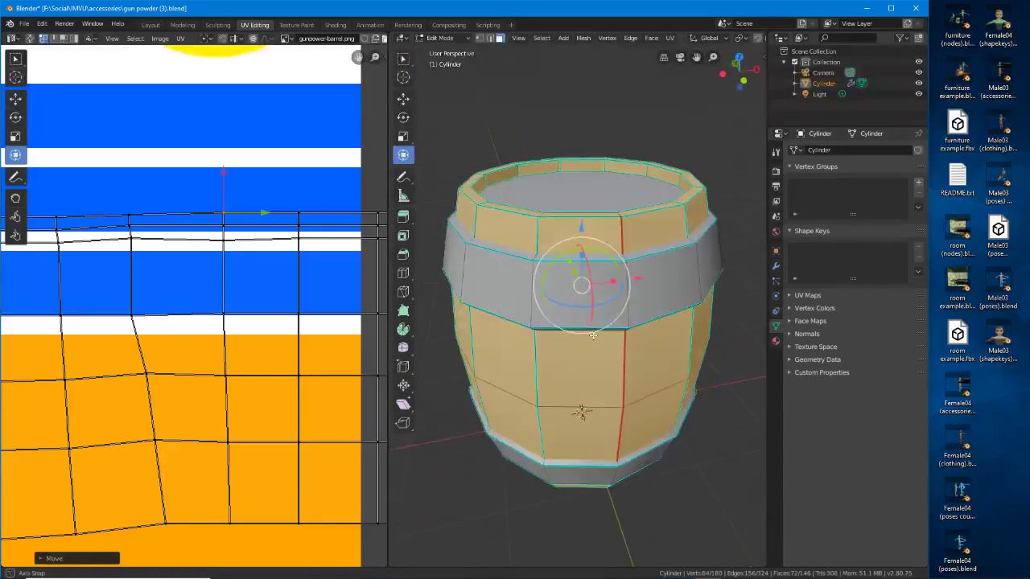
Level the rim vertices of the third UV column inside the texture's right edge with the straightened rows and align its upper four vertices vertically
left_click_drag(224, 199, 224, 198)
right_click(130, 215)
left_click_drag(129, 176, 128, 173)
left_click(128, 173)
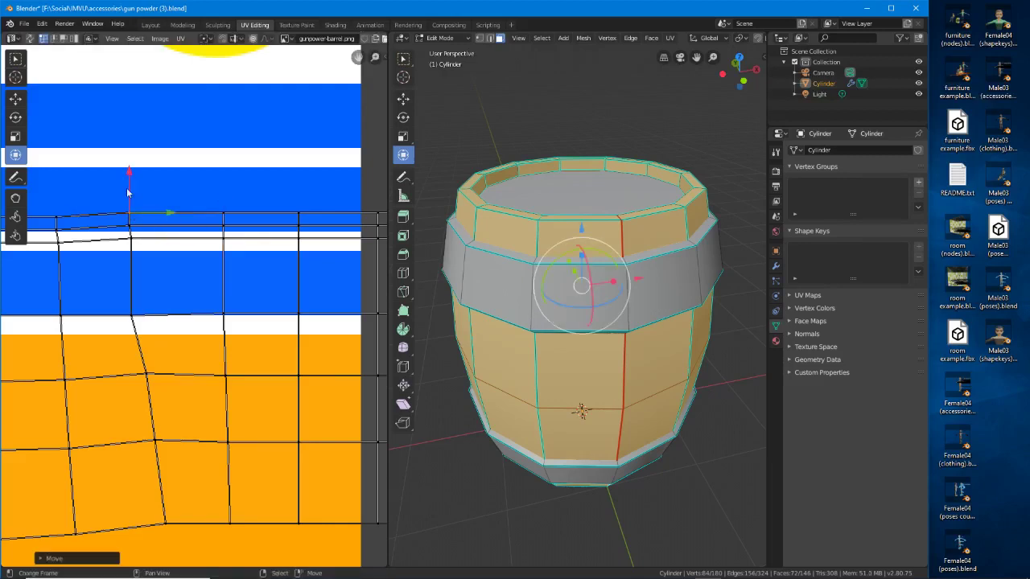
left_click(134, 238)
left_click_drag(173, 239, 170, 238)
right_click(132, 324)
left_click_drag(172, 317, 170, 317)
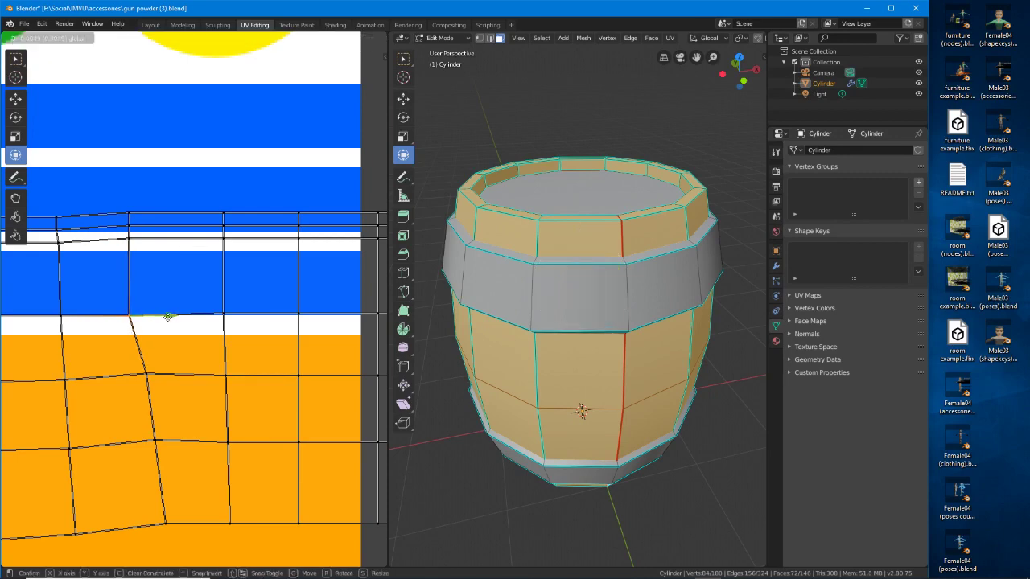
left_click(168, 315)
Line up the lower three vertices of the third UV column inside the texture's right edge vertically beneath its straightened upper part
middle_click_drag(132, 313, 171, 228)
left_click(187, 288)
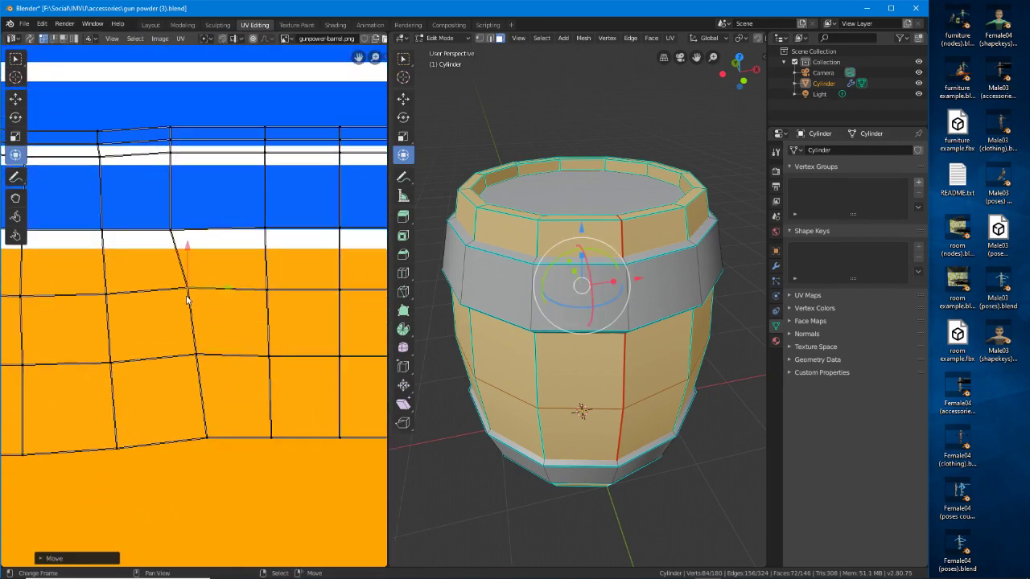
key("g")
left_click(211, 289)
left_click(171, 226)
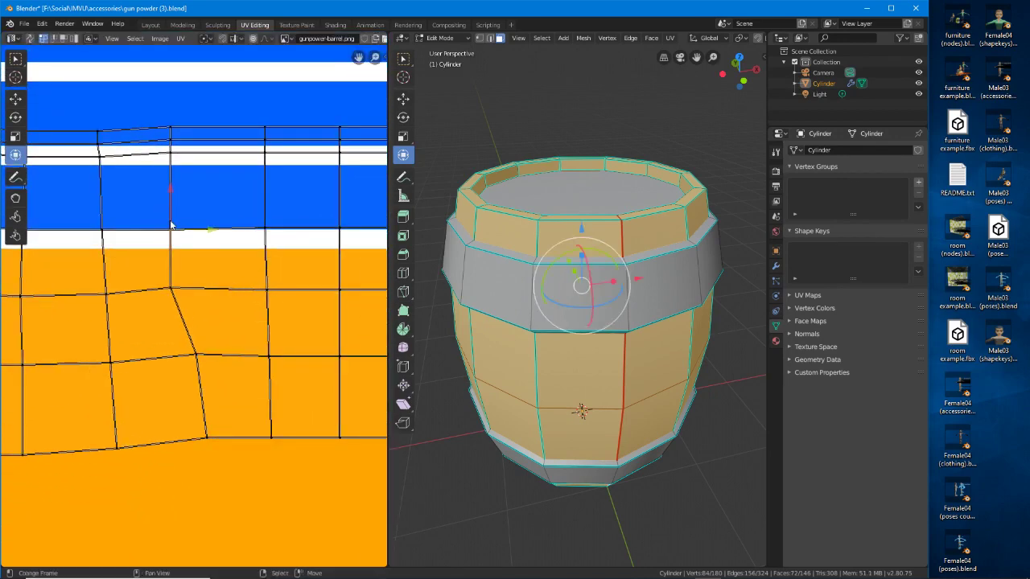
key("g")
left_click(172, 192)
left_click(194, 354)
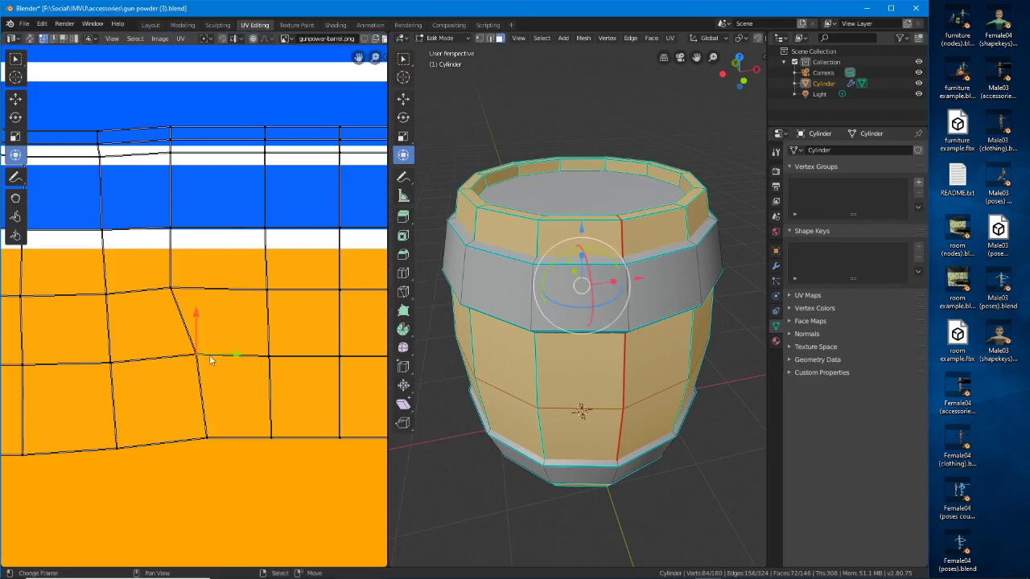
key("g")
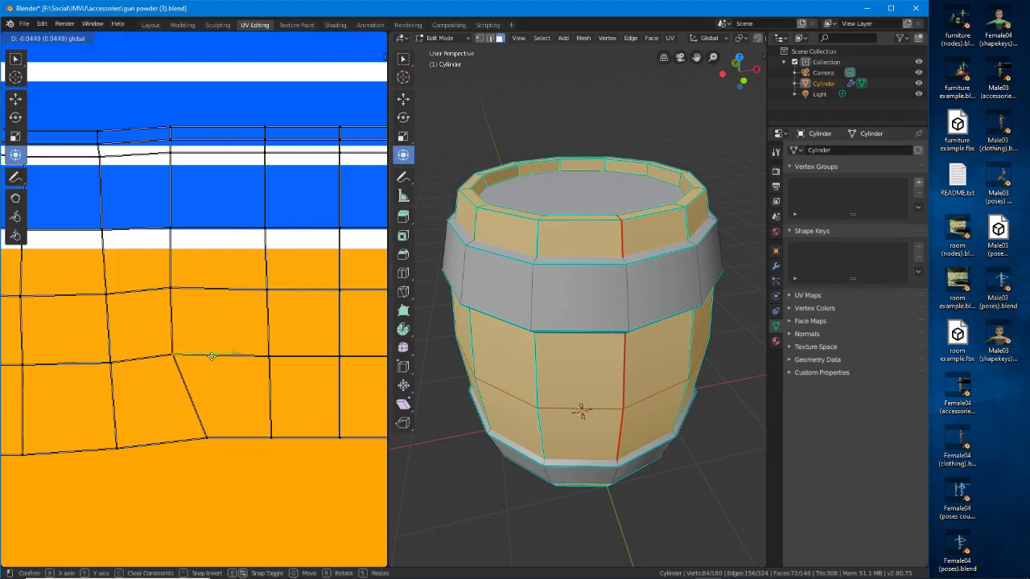
left_click(207, 355)
left_click(244, 439)
key("g")
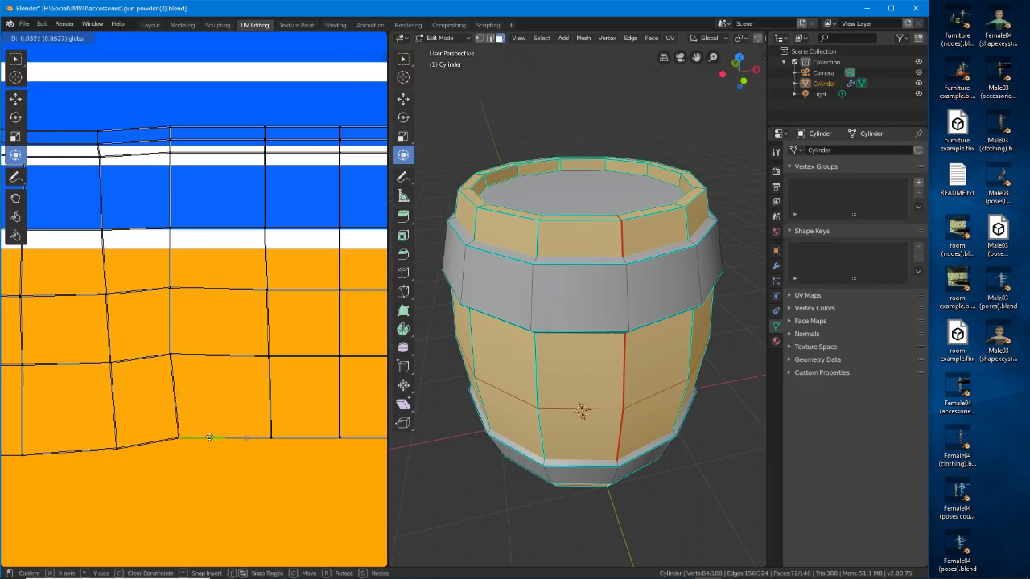
left_click(204, 437)
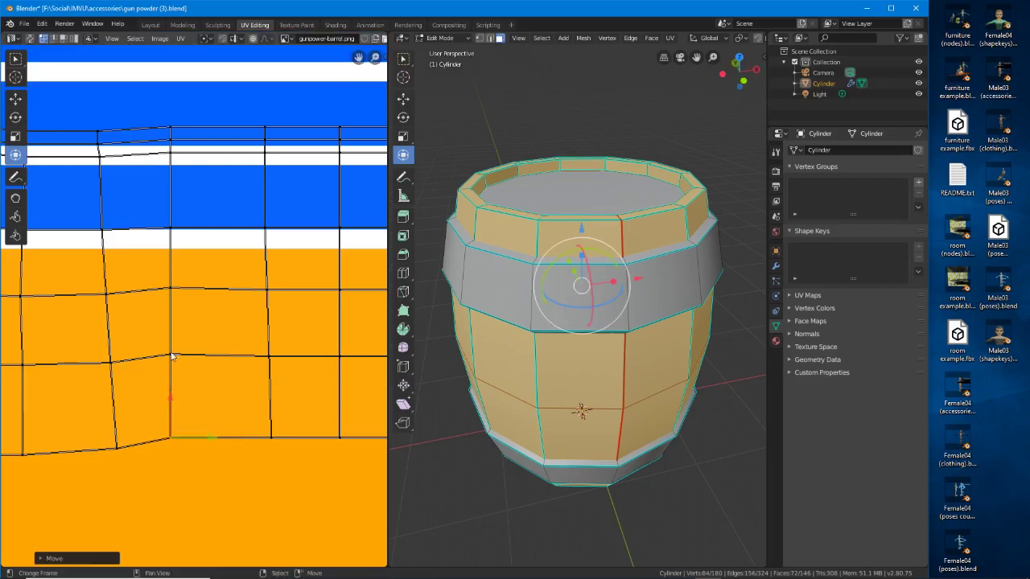
Lower the two inner vertices of that third column within the orange area level with the straightened rows beside them
right_click(170, 353)
left_click_drag(171, 311, 171, 313)
right_click(171, 289)
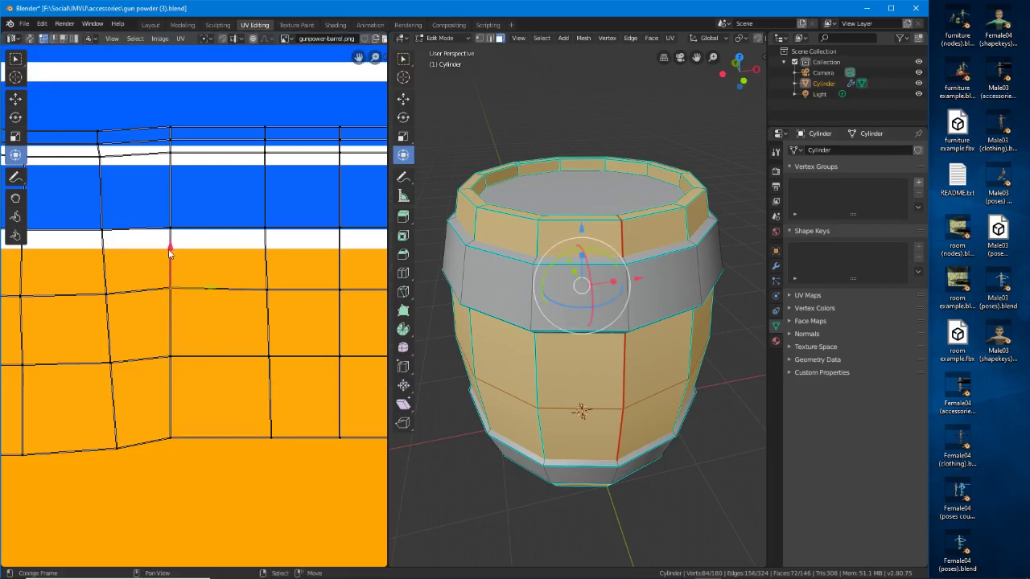
left_click_drag(168, 251, 169, 252)
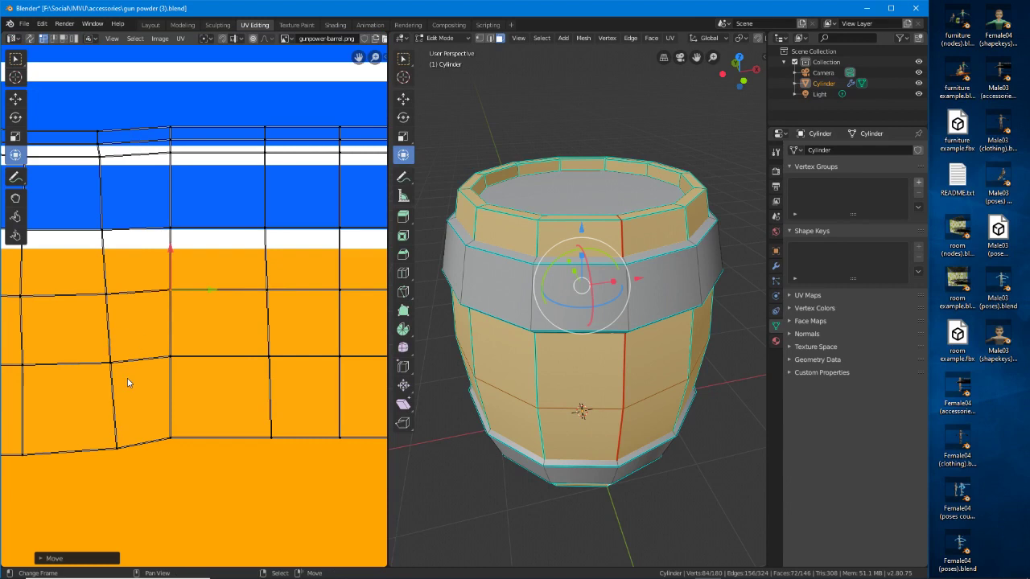
Align the lower three vertices of the second UV column inside the texture's right edge vertically with the vertices above
left_click(268, 290)
key("g")
left_click(282, 359)
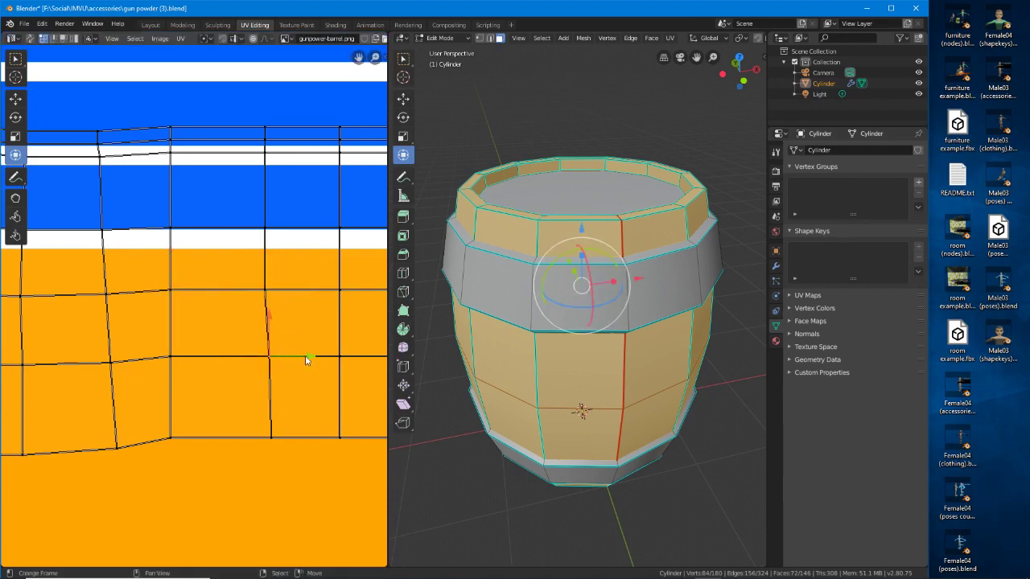
key("g")
left_click(306, 359)
left_click(276, 438)
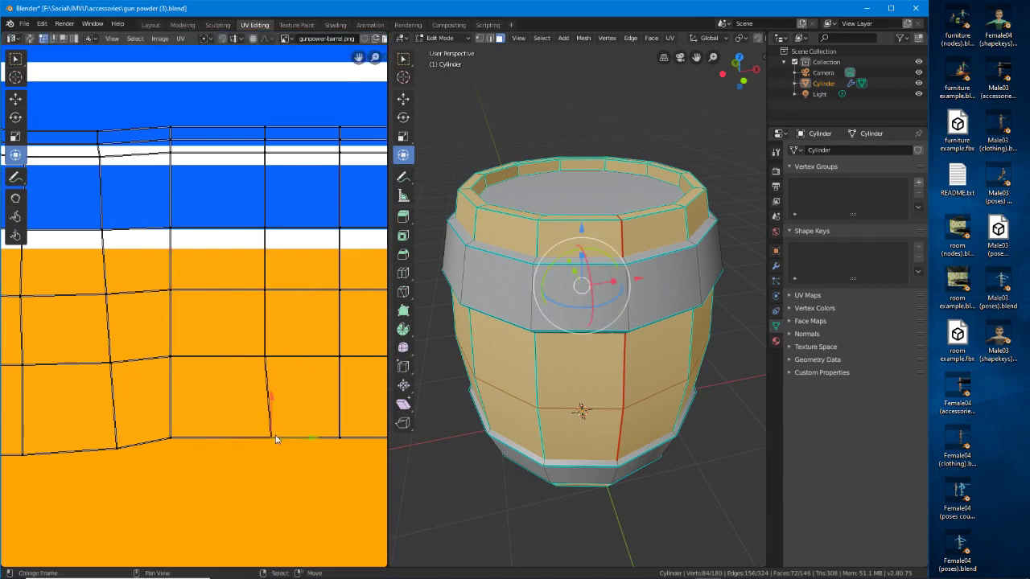
left_click_drag(310, 442, 303, 442)
Straighten the upper four vertices of the fourth UV column inside the texture's right edge, levelling them with the finished rows
middle_click_drag(134, 394, 215, 396)
left_click(190, 140)
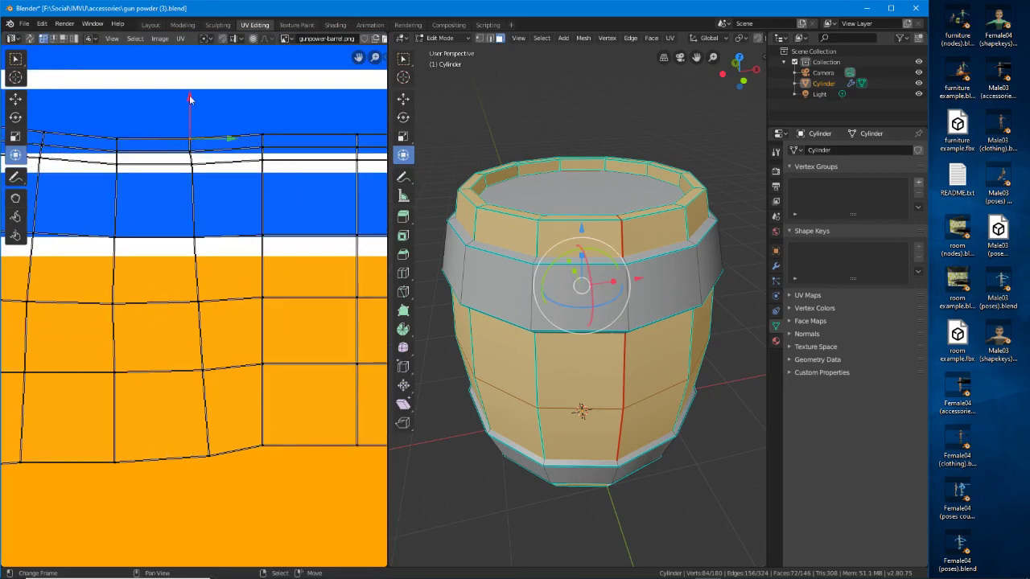
key("g")
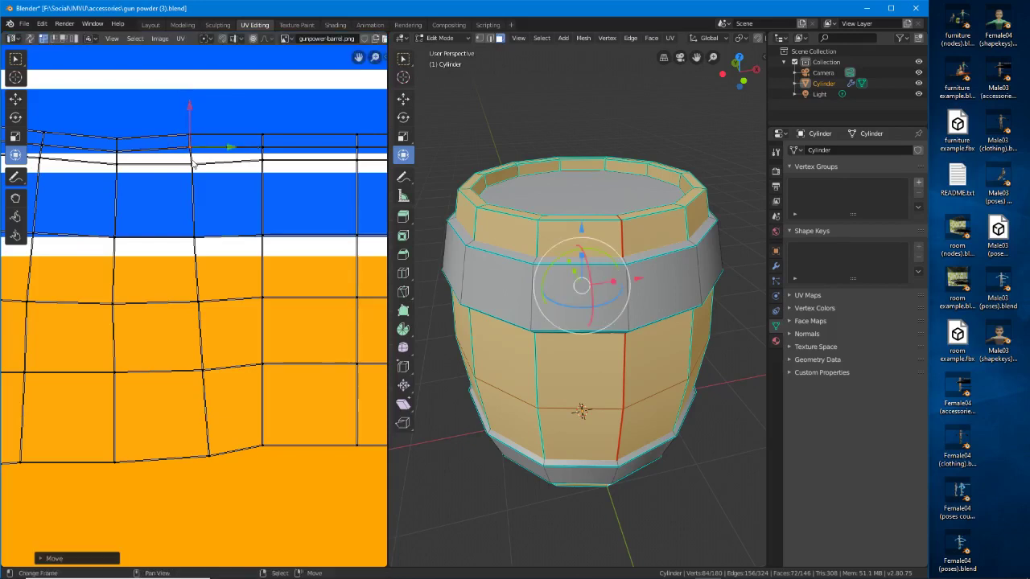
left_click_drag(190, 122, 191, 124)
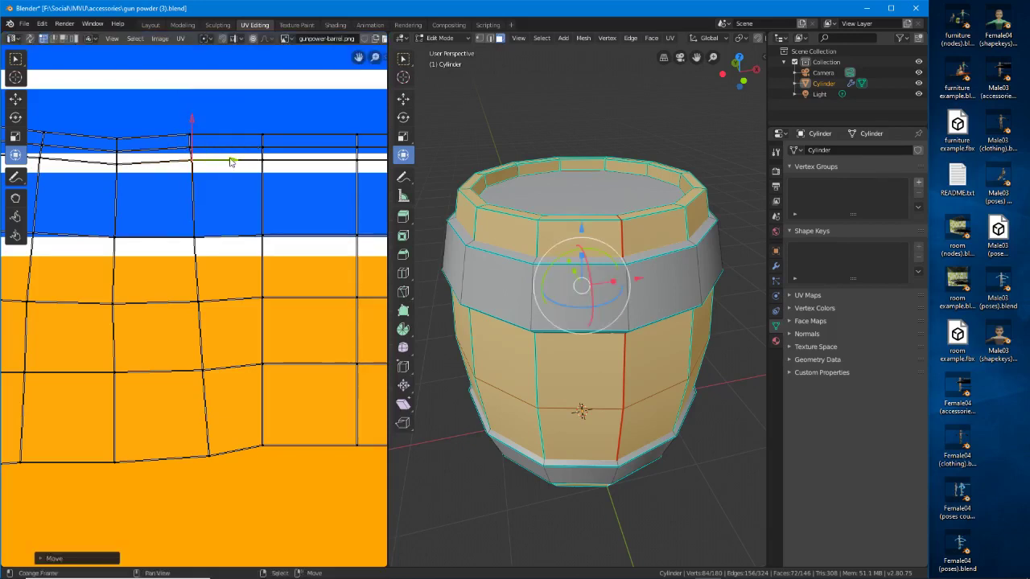
left_click_drag(230, 159, 226, 160)
right_click(194, 239)
left_click_drag(235, 239, 230, 237)
left_click_drag(189, 194, 191, 190)
Move the lower three vertices of the fourth UV column straight under its upper part and level with the finished rows
left_click(199, 302)
left_click_drag(234, 301, 226, 300)
left_click_drag(190, 270, 190, 265)
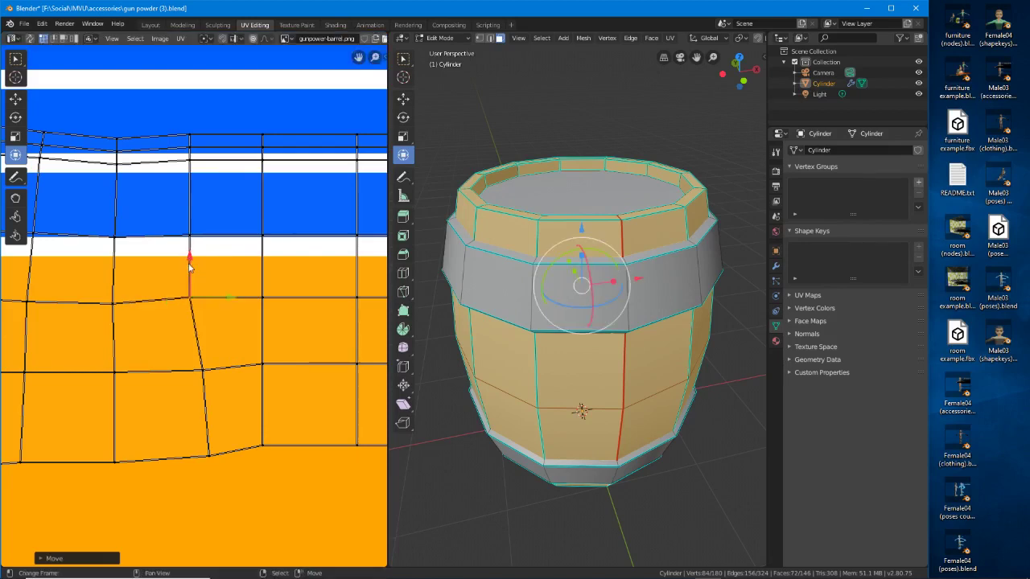
left_click(203, 375)
key("g")
left_click(203, 362)
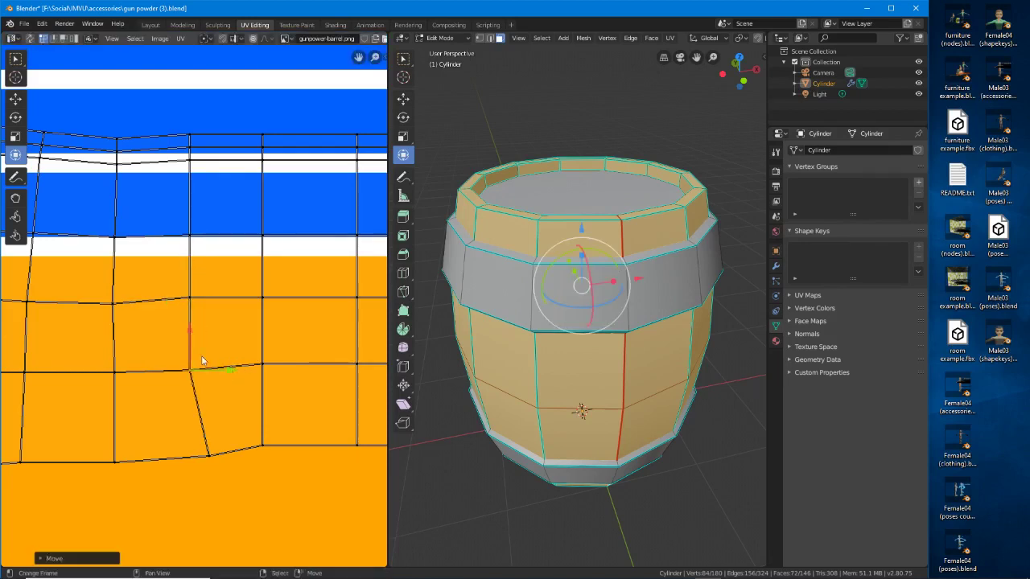
left_click(211, 455)
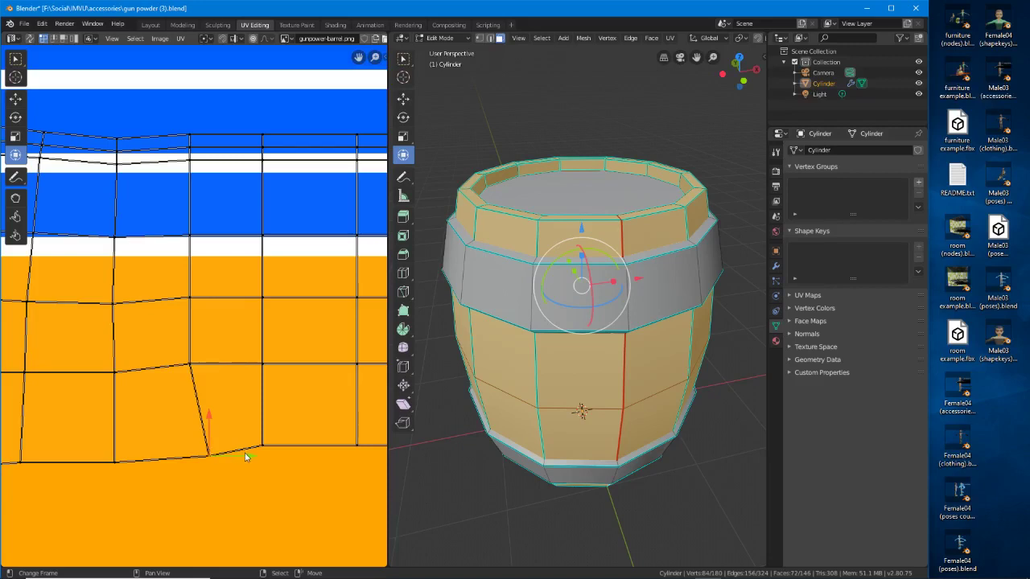
key("g")
left_click(220, 454)
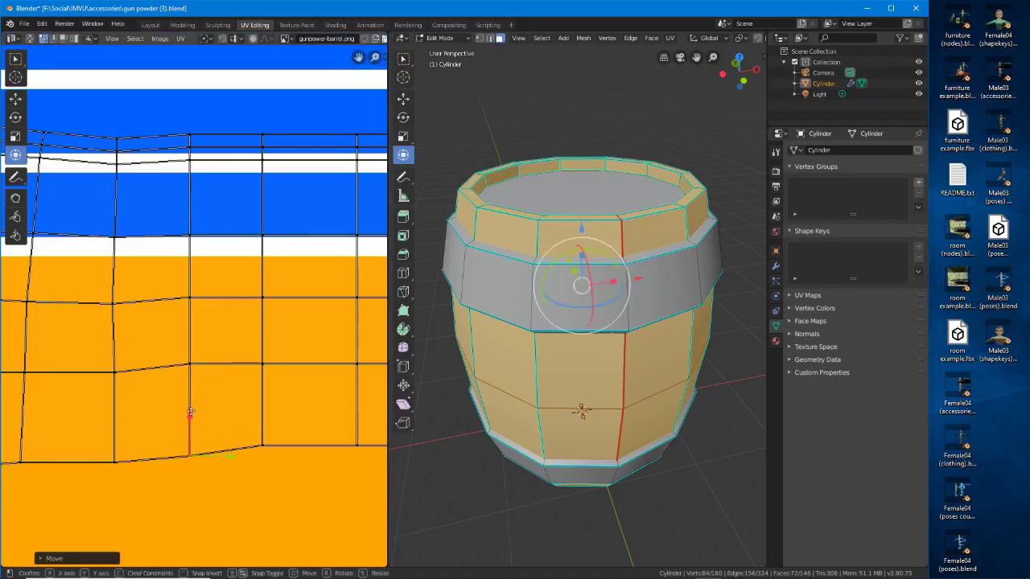
key("g")
left_click_drag(190, 404, 190, 403)
Level the lower three vertices of the fifth UV column inside the texture's right edge with the finished rows and align them vertically
middle_click_drag(120, 386, 220, 379)
right_click(214, 456)
key("g")
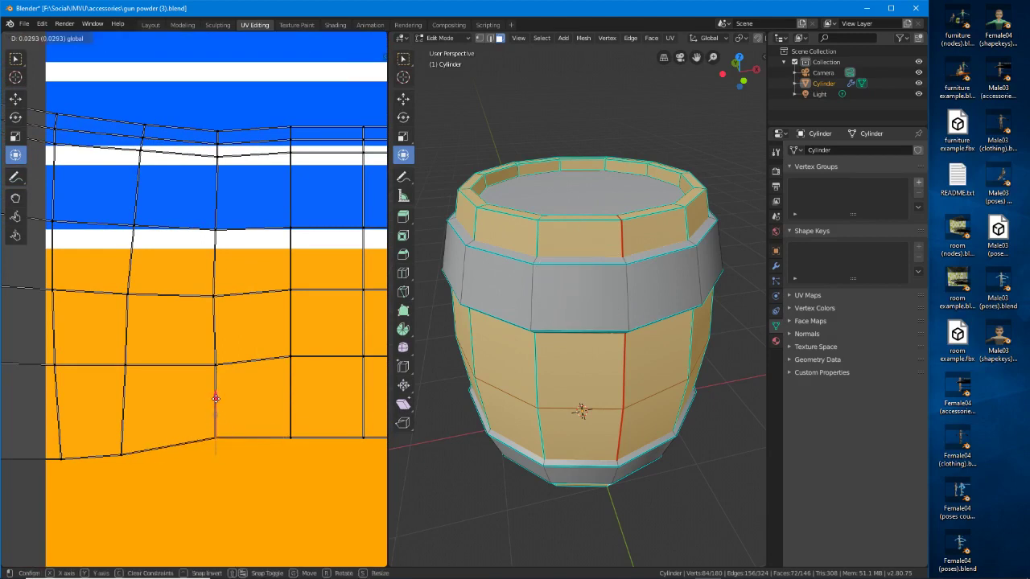
left_click_drag(216, 398, 216, 398)
right_click(216, 365)
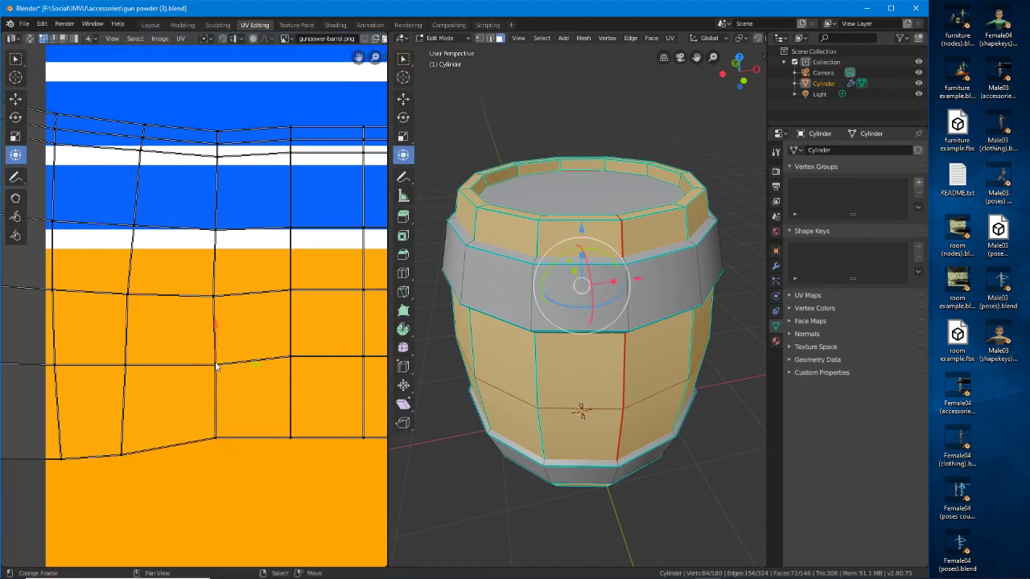
left_click_drag(215, 326, 215, 314)
key("g")
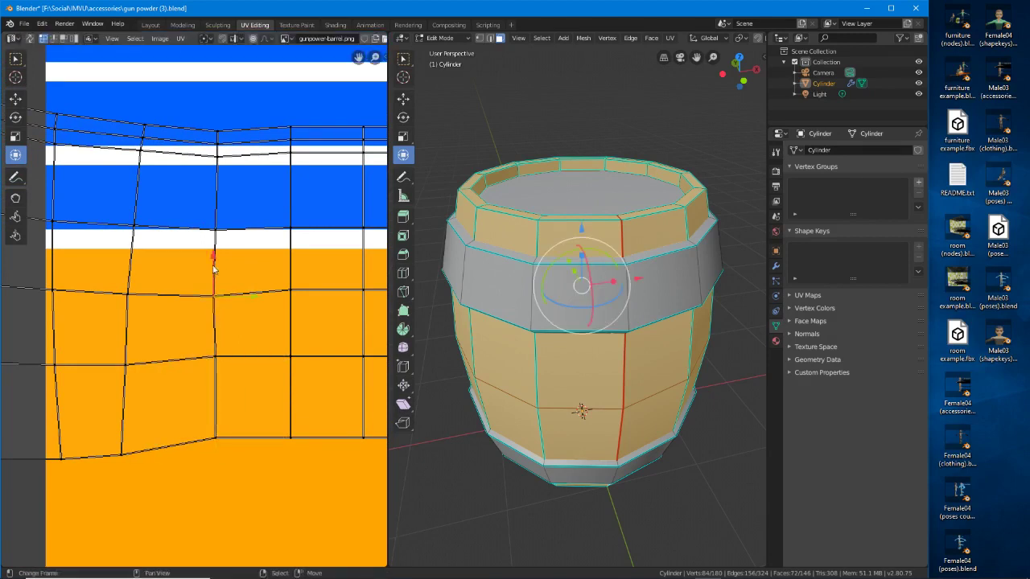
left_click_drag(213, 250, 213, 249)
left_click_drag(252, 286, 254, 287)
Straighten the upper four vertices of the fifth UV column, levelling each with its finished row and aligning them above the lower ones
right_click(219, 233)
key("g")
left_click(231, 215)
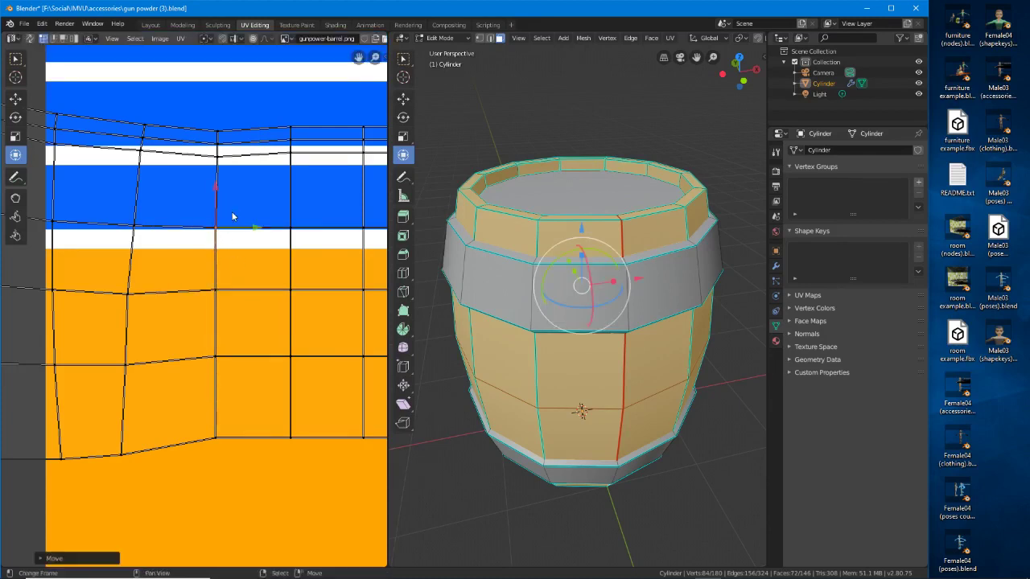
key("g")
left_click(222, 129)
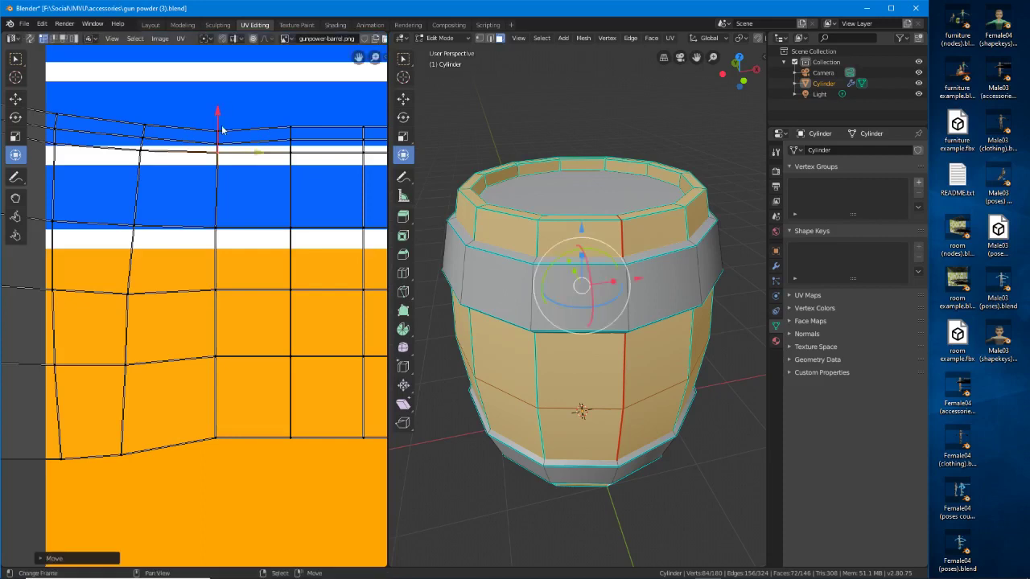
key("g")
left_click(219, 143)
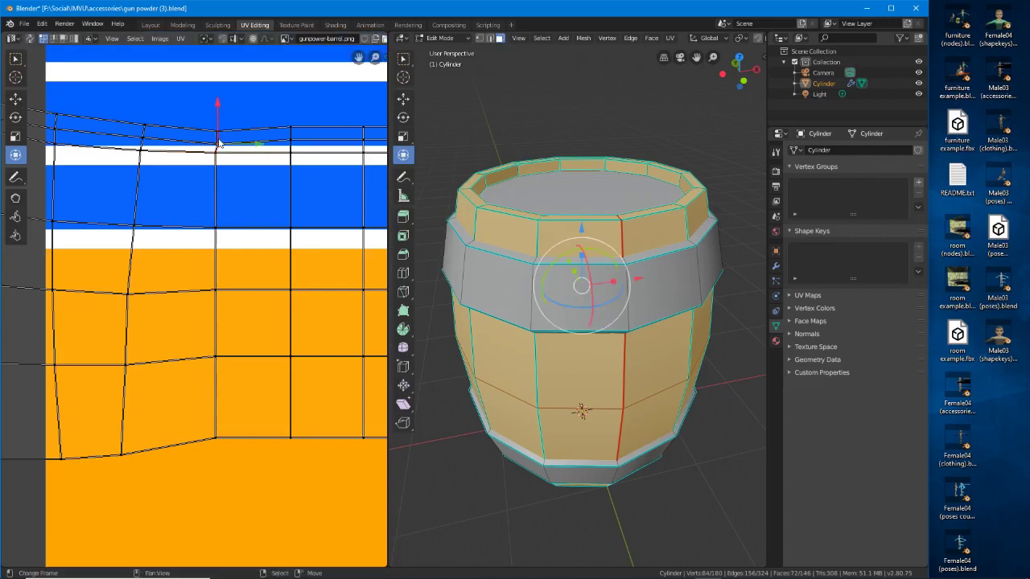
left_click_drag(218, 109, 218, 107)
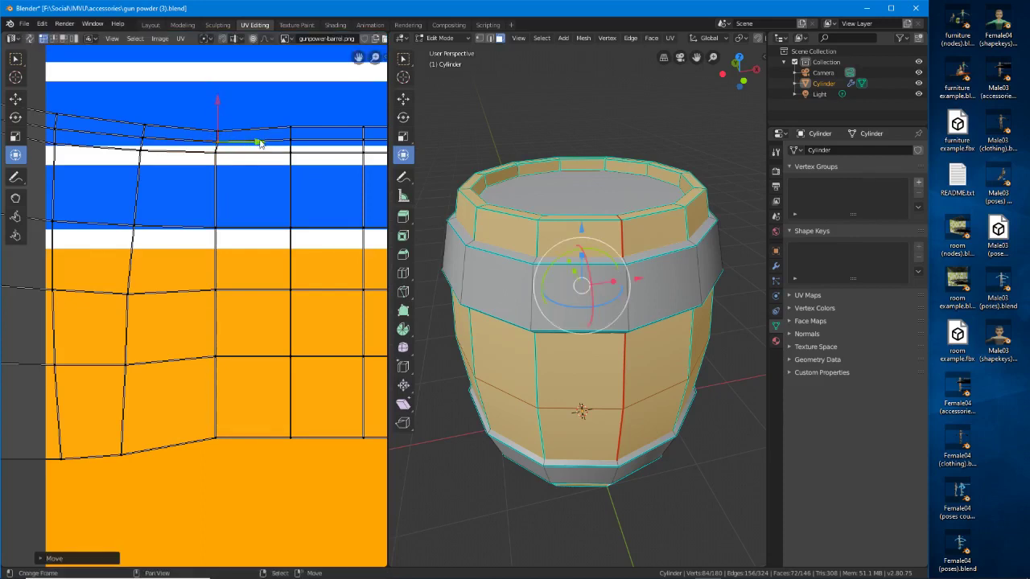
left_click_drag(260, 143, 256, 141)
left_click_drag(219, 97, 217, 87)
left_click_drag(261, 127, 217, 104)
right_click(218, 144)
Level the three rim vertices of the sixth UV column, just inside the texture's left edge, with the finished rows and align them vertically
middle_click_drag(120, 281, 257, 301)
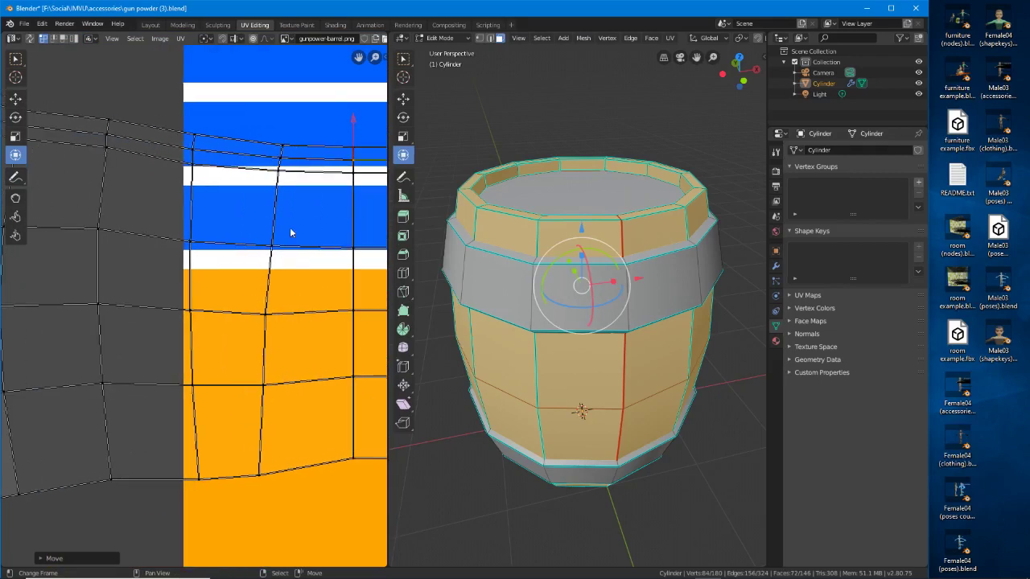
right_click(281, 148)
key("g")
left_click(305, 168)
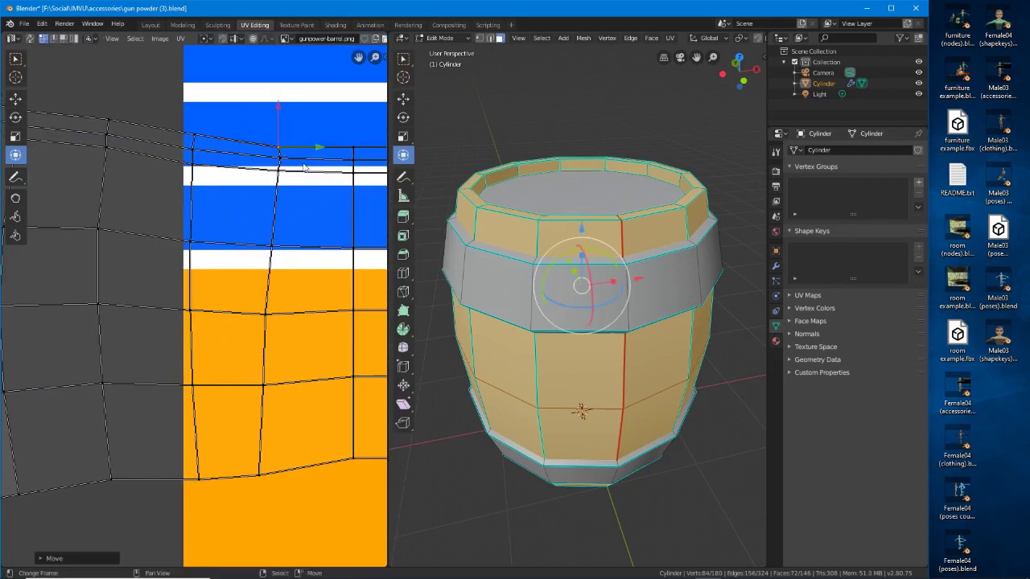
right_click(277, 167)
key("g")
left_click_drag(276, 167, 277, 166)
right_click(289, 163)
key("g")
left_click(285, 164)
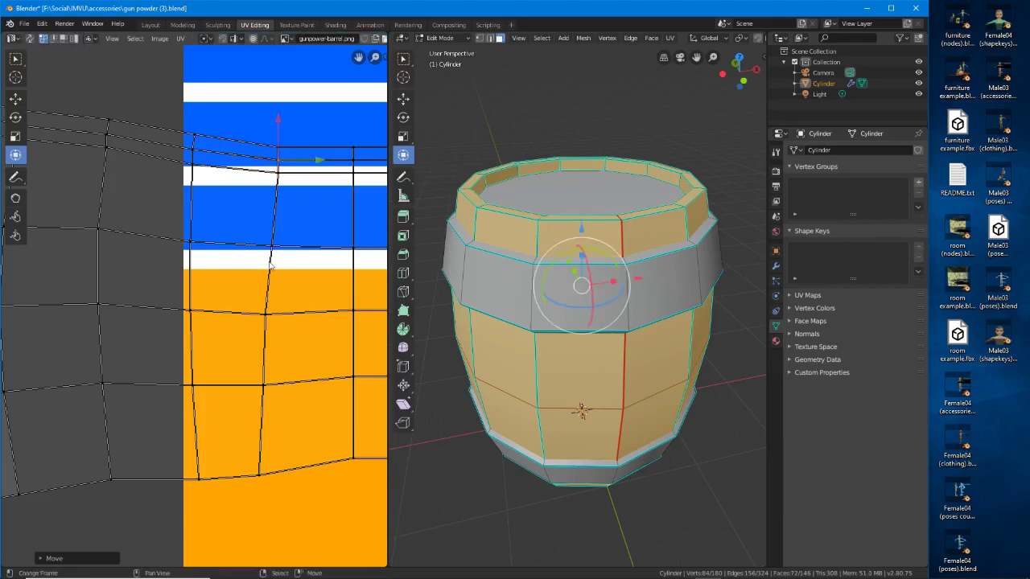
Move the sixth UV column's two vertices beneath the rim straight under the rim vertices and level with their finished rows
right_click(269, 260)
key("g")
left_click(275, 260)
key("g")
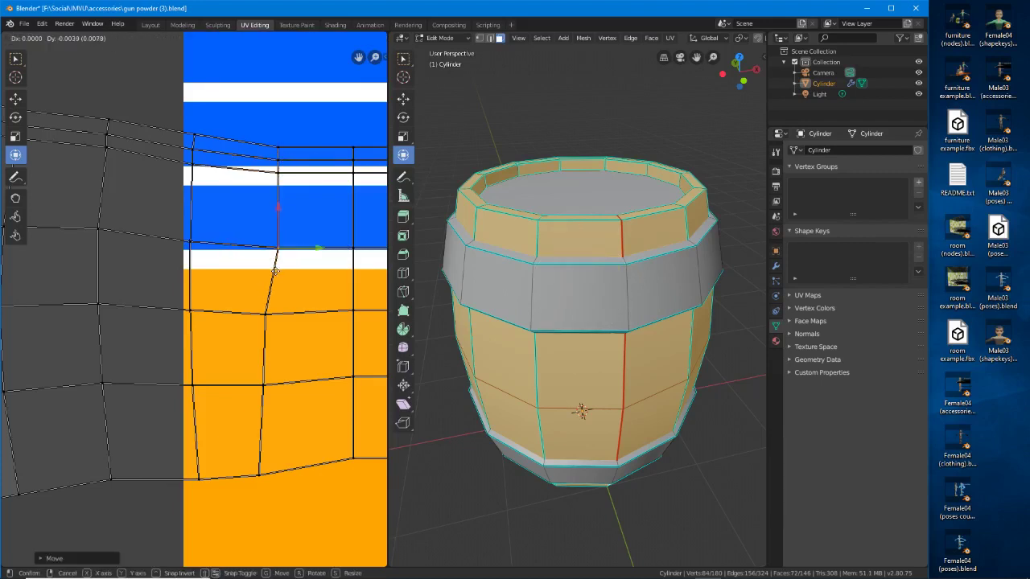
left_click(275, 271)
right_click(274, 321)
key("g")
left_click_drag(281, 320, 283, 317)
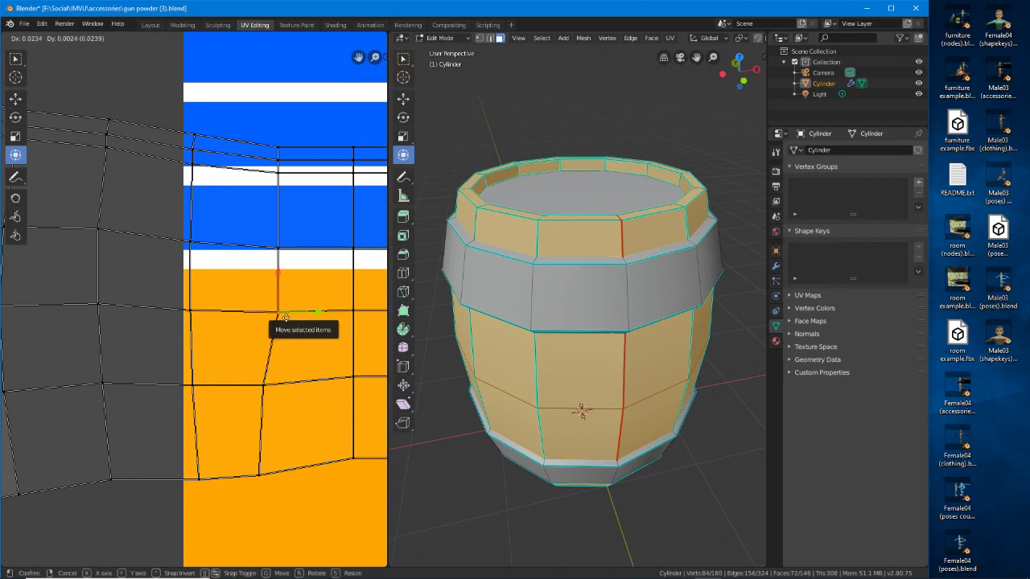
left_click(285, 316)
Move the bottom two vertices of the sixth UV column directly under the ones above and level with the finished rows
right_click(272, 385)
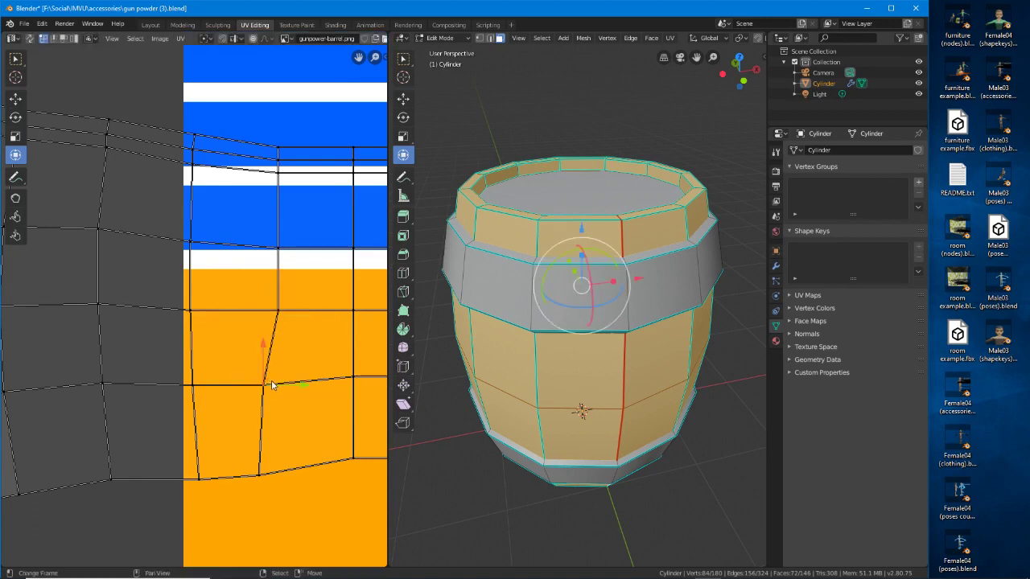
key("g")
left_click(283, 377)
left_click_drag(284, 377, 292, 384)
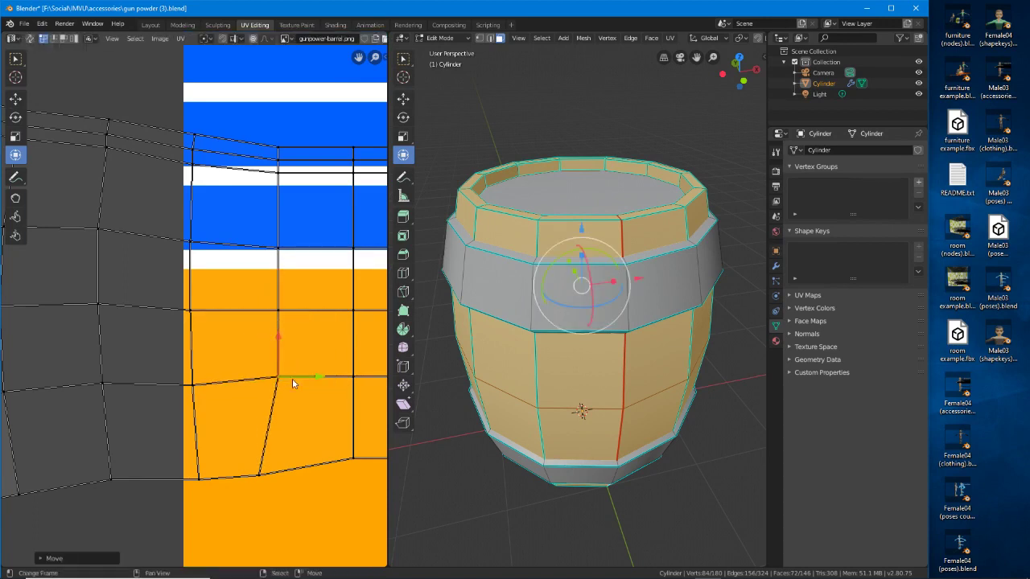
left_click_drag(273, 476, 291, 460)
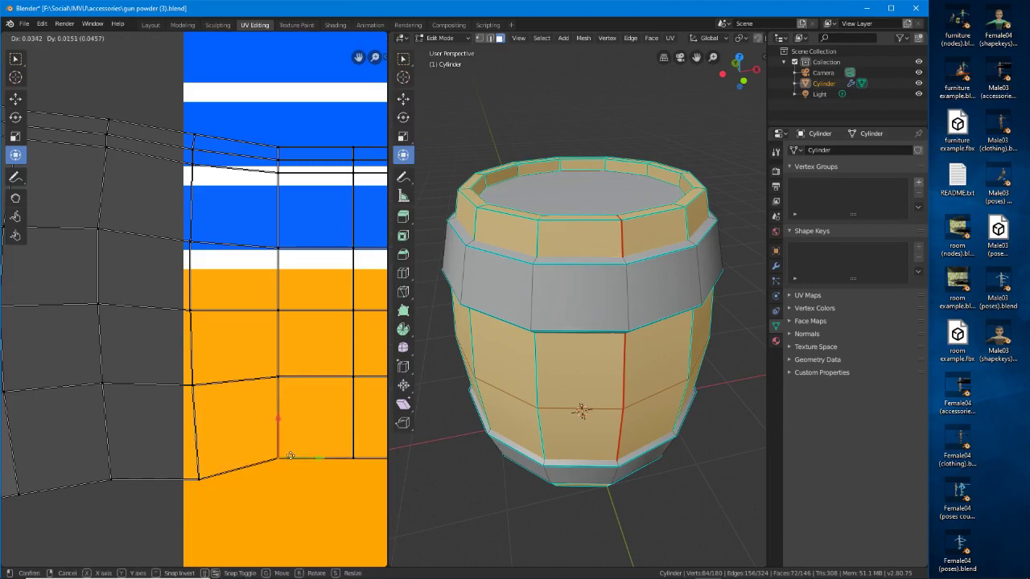
Straighten the lower four vertices of the seventh UV column, at the texture's left edge, levelling each with its finished row and aligning them vertically
middle_click_drag(222, 443, 264, 386)
key("g")
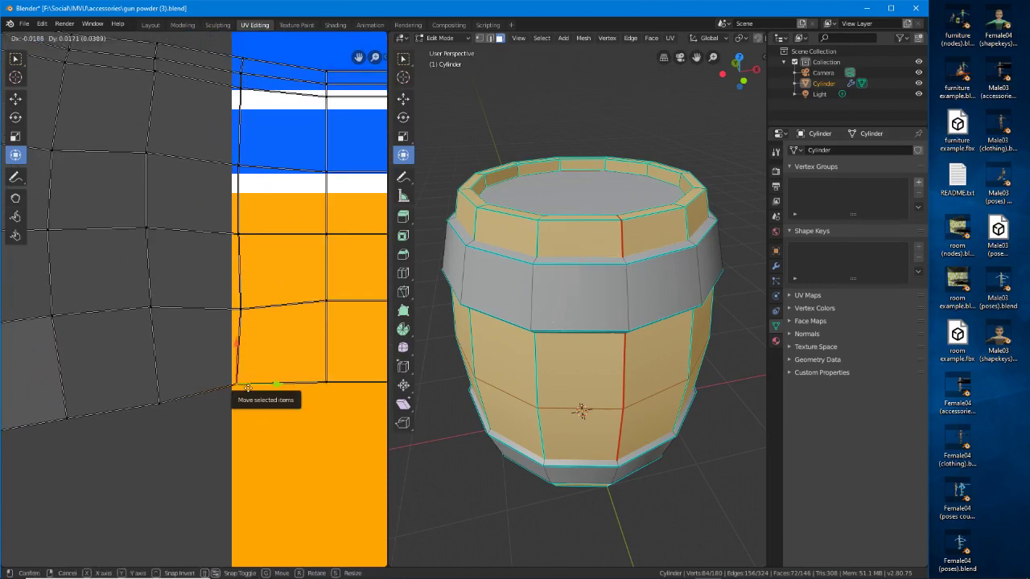
left_click_drag(250, 387, 250, 384)
left_click_drag(250, 314, 247, 303)
left_click(248, 303)
left_click(246, 240)
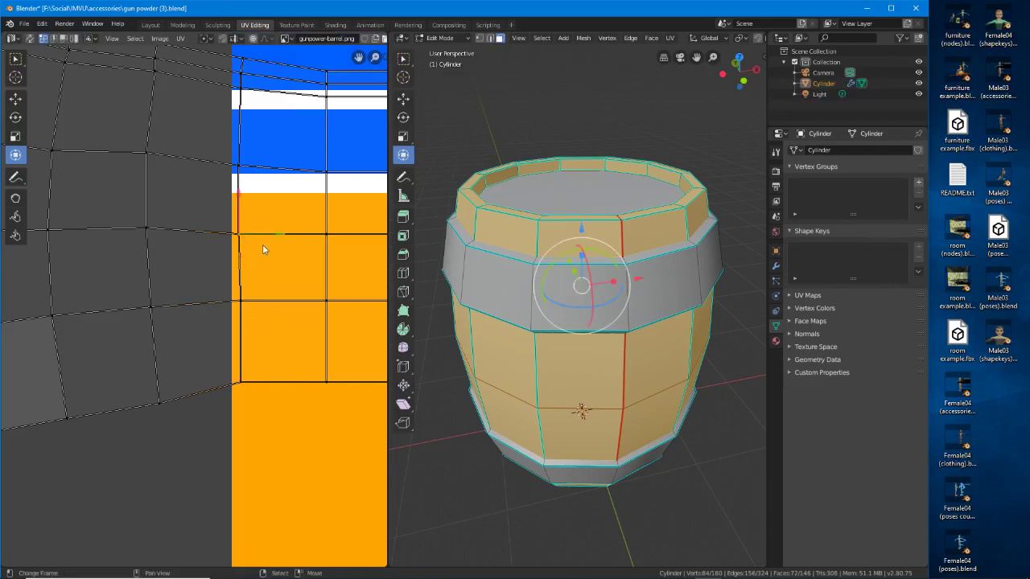
key("g")
left_click(264, 242)
left_click(251, 176)
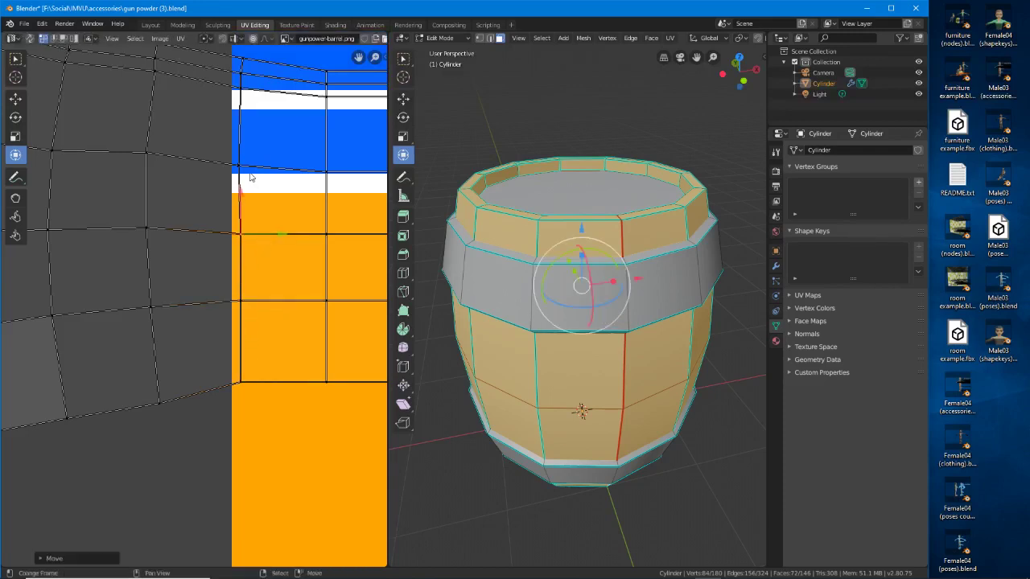
key("g")
left_click(252, 180)
Level the seventh UV column's three rim vertices with the finished rim rows, directly above the column's lower vertices
middle_click_drag(246, 129, 232, 204)
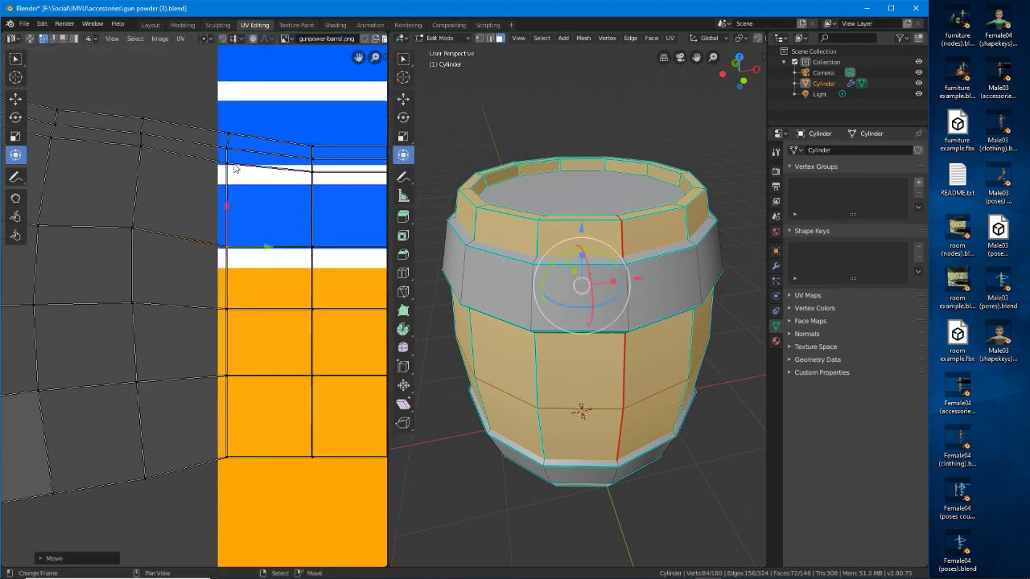
left_click(233, 165)
key("g")
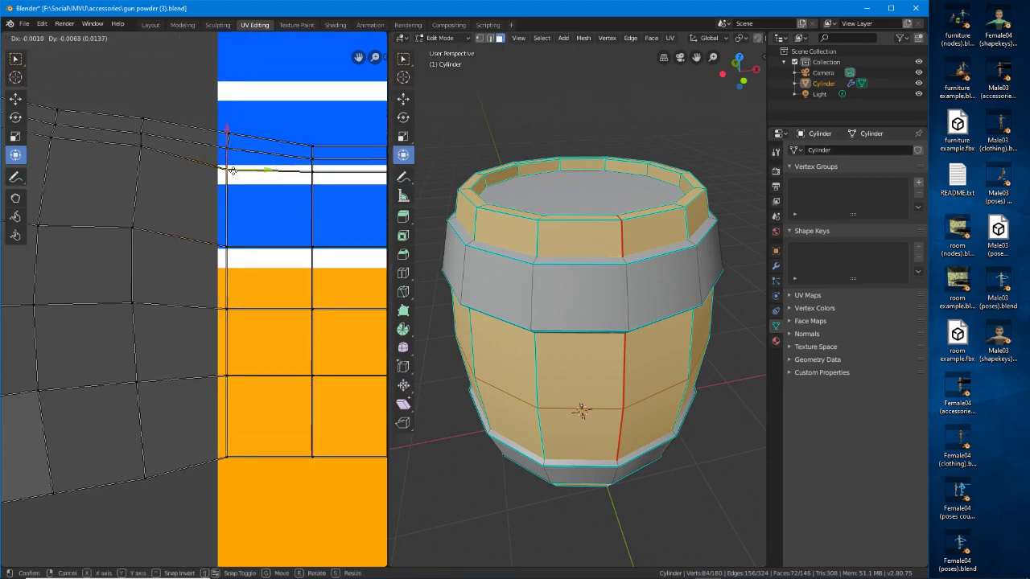
left_click(232, 172)
left_click(231, 152)
key("g")
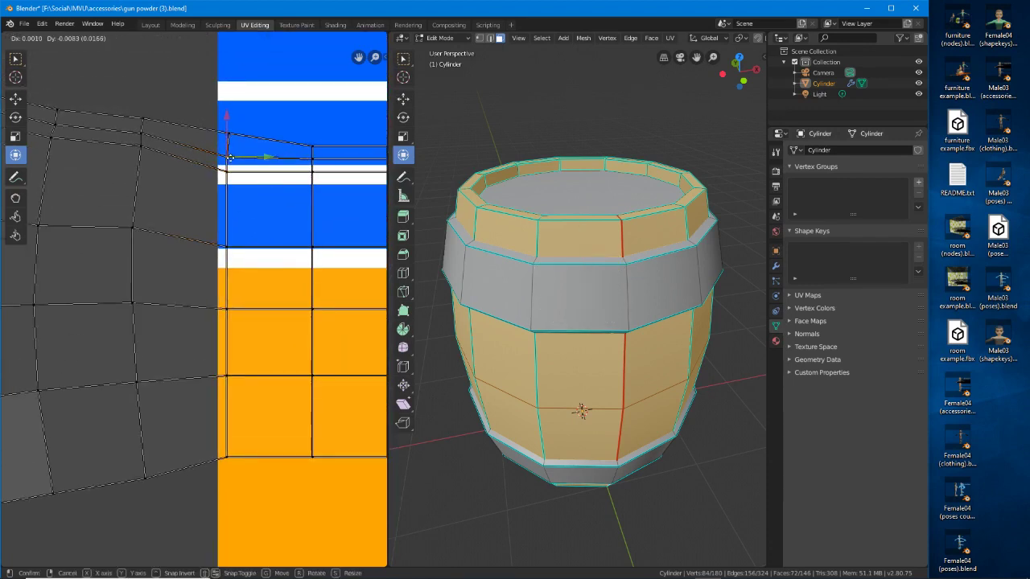
left_click(231, 159)
key("g")
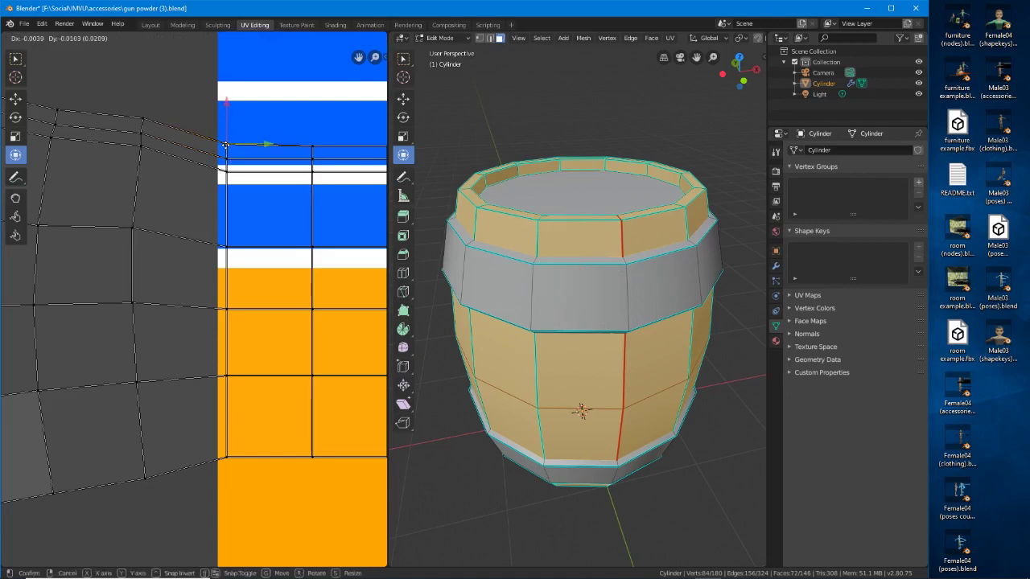
left_click(227, 147)
Level the bottom two vertices of the eighth UV column, just outside the texture, with the finished rows and align them vertically
middle_click_drag(175, 303, 262, 324)
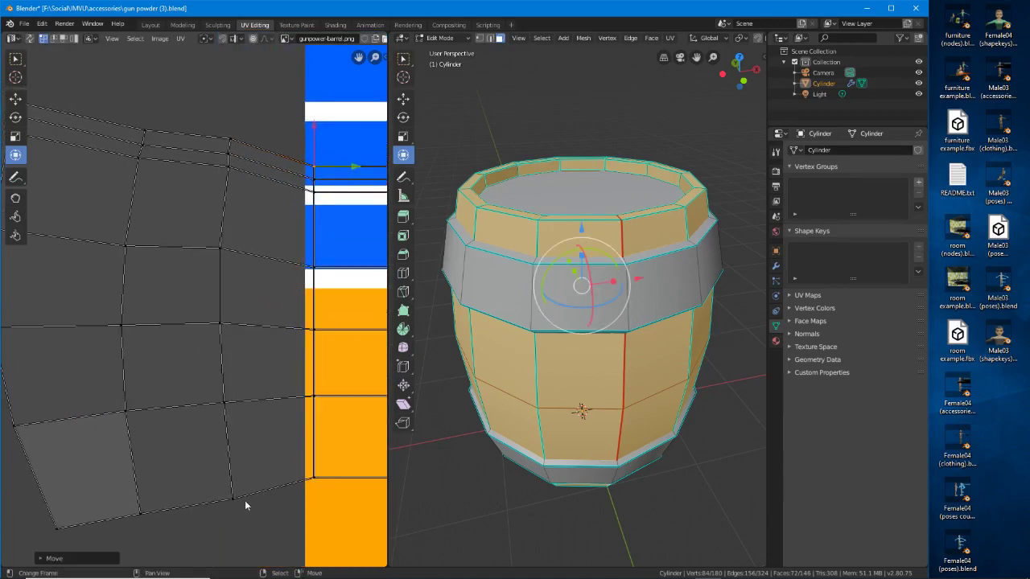
right_click(238, 405)
key("g")
left_click(234, 400)
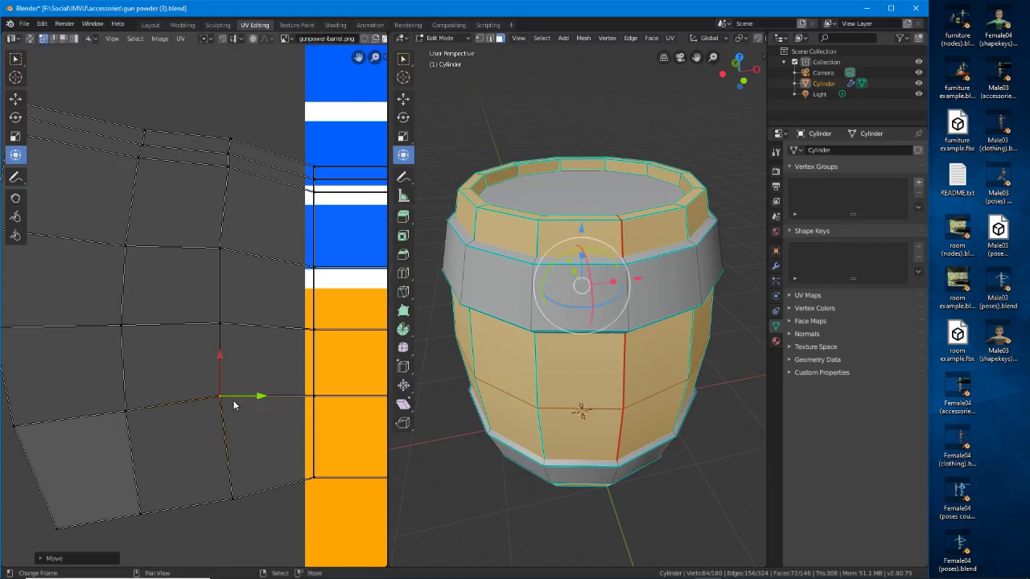
right_click(238, 496)
key("g")
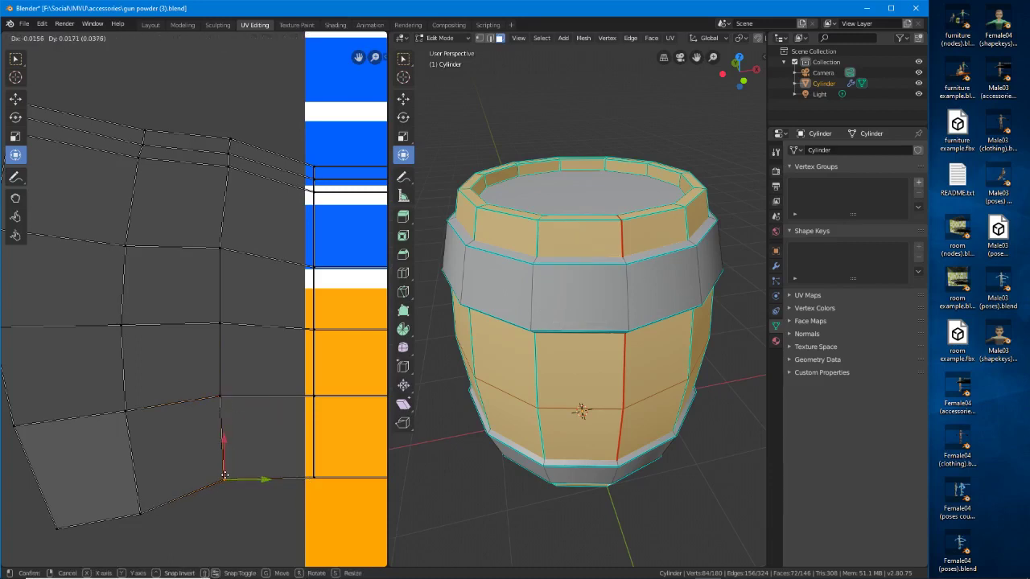
left_click(221, 475)
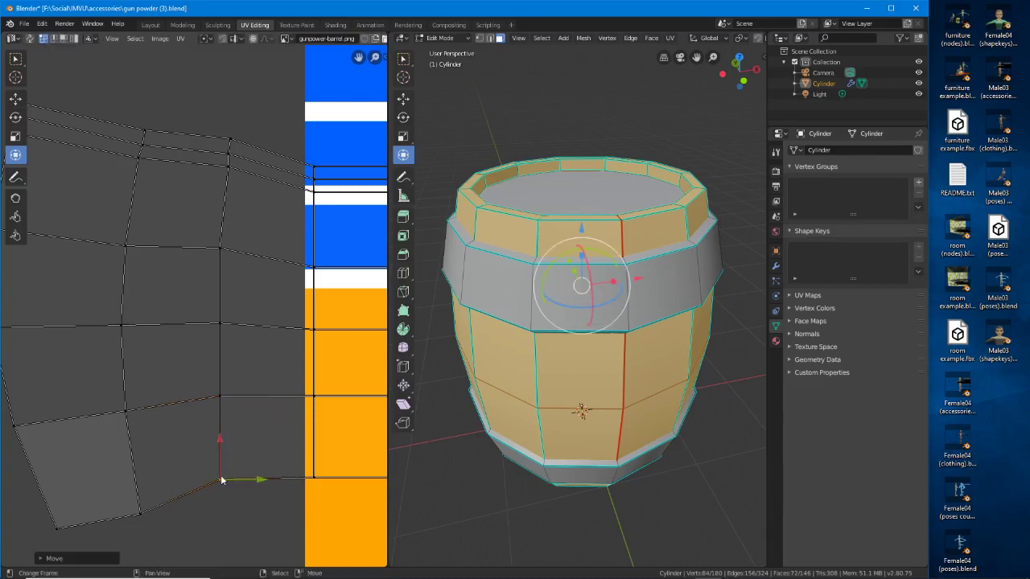
key("g")
left_click(224, 483)
Move the eighth UV column's two middle vertices level with their finished rows and straight above the bottom two
right_click(225, 336)
key("g")
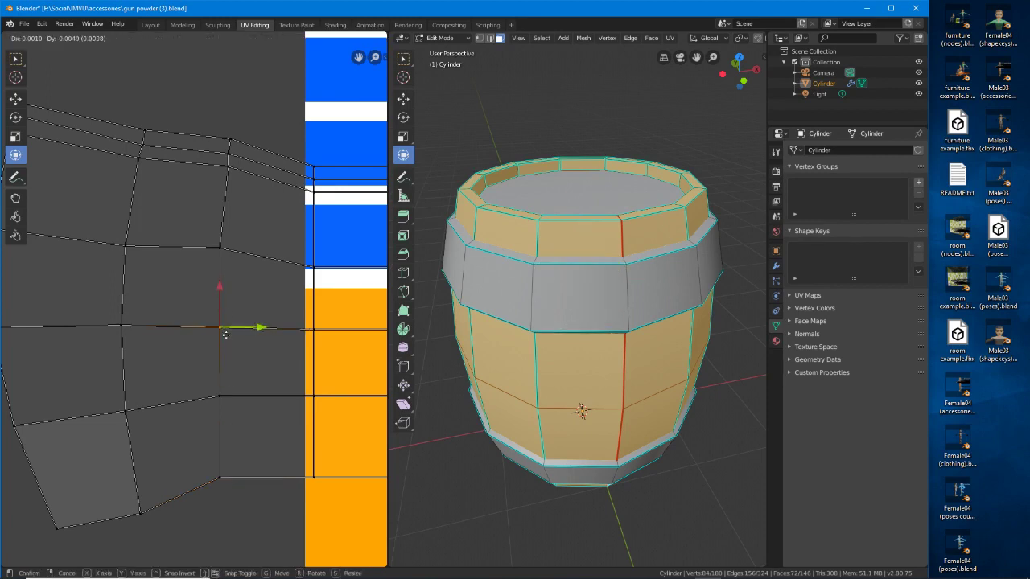
left_click(227, 338)
right_click(223, 254)
key("g")
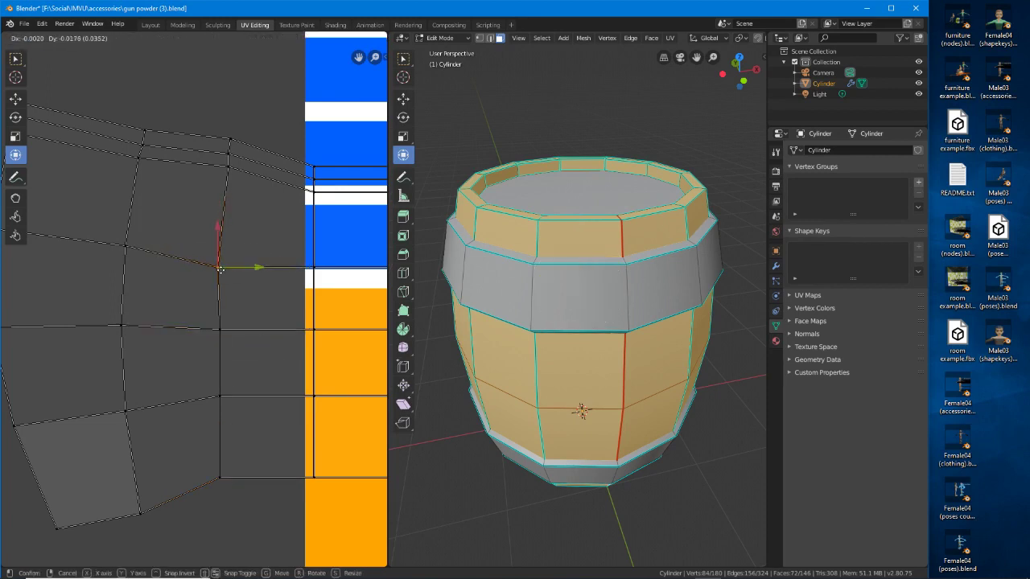
left_click(223, 271)
Move the three rim vertices of the eighth UV column straight above its lower vertices and level with the finished rim rows
key("g")
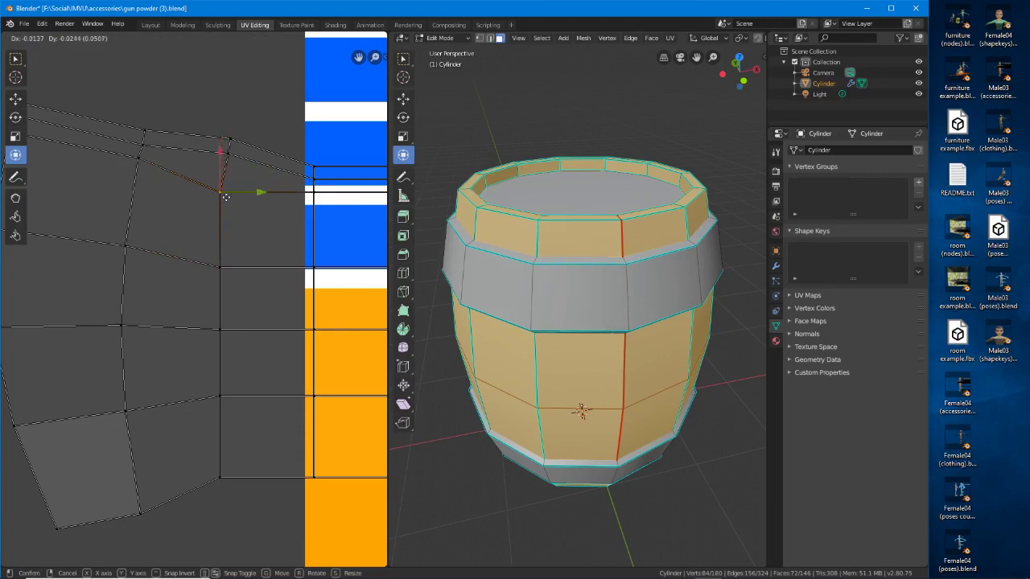
left_click(226, 196)
key("g")
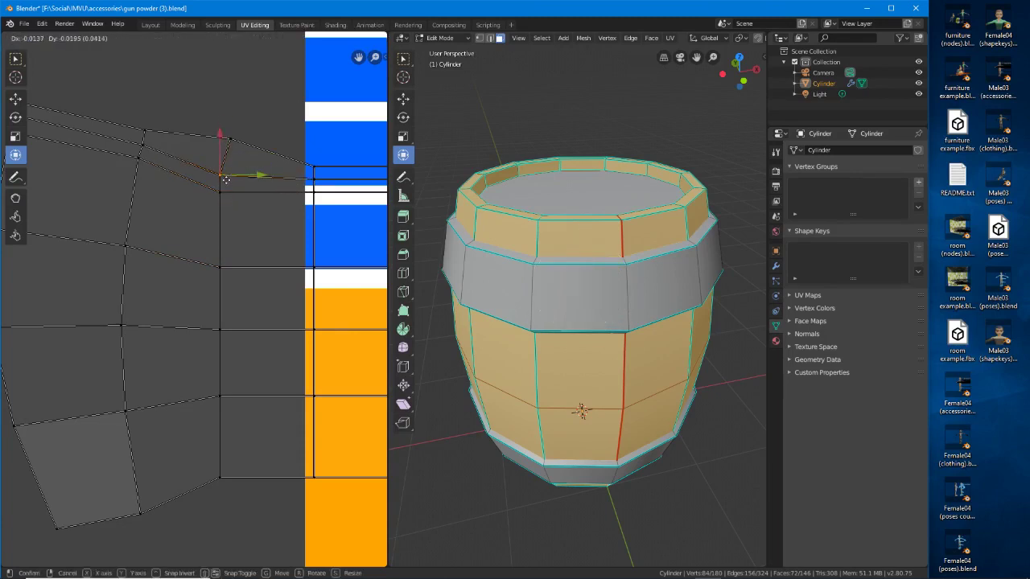
left_click(226, 184)
key("g")
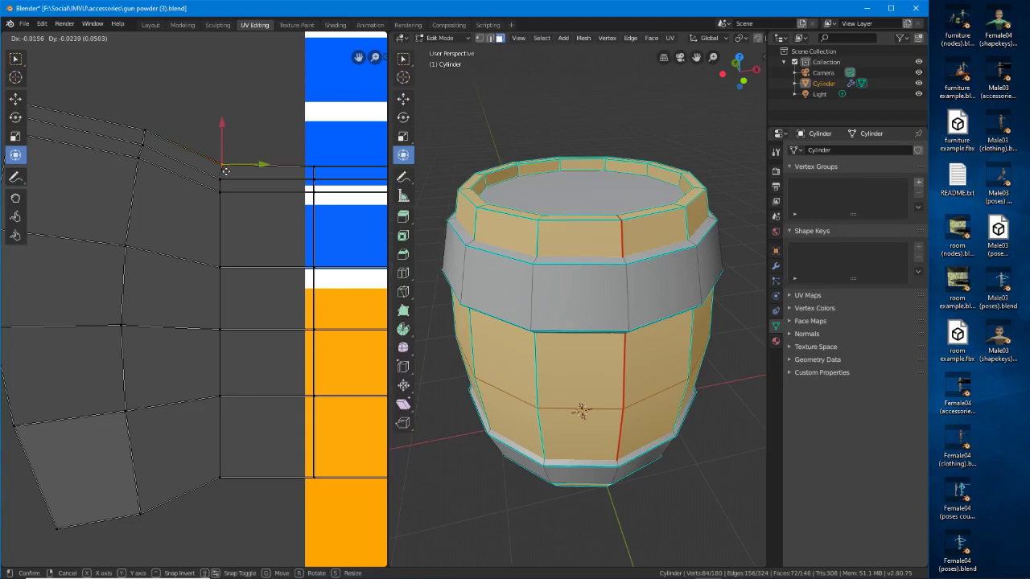
left_click(224, 172)
Level the three rim vertices of the ninth UV column, second from the island's outer edge, with the rim rows and align them vertically
middle_click_drag(131, 295, 218, 329)
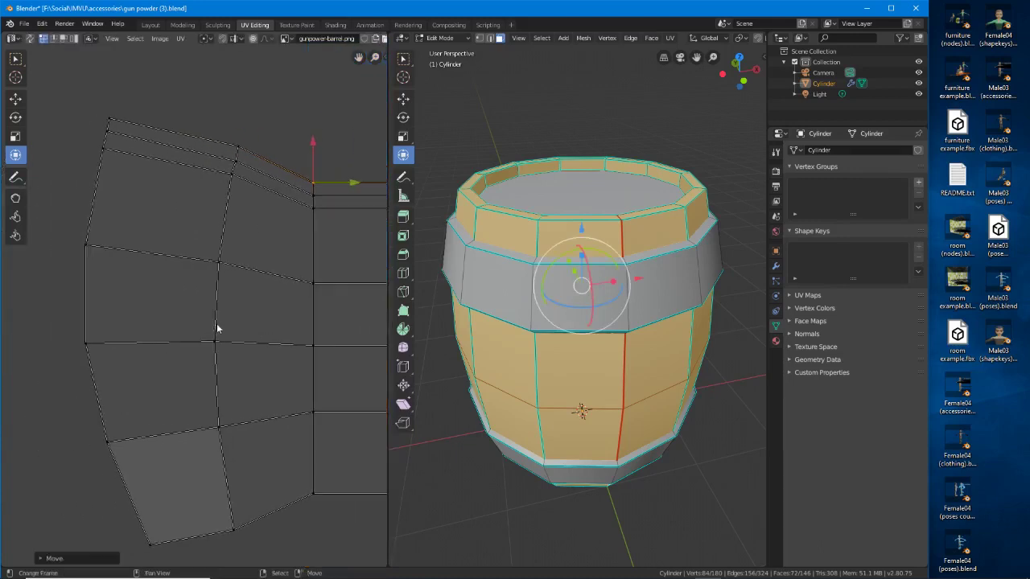
left_click(230, 173)
key("g")
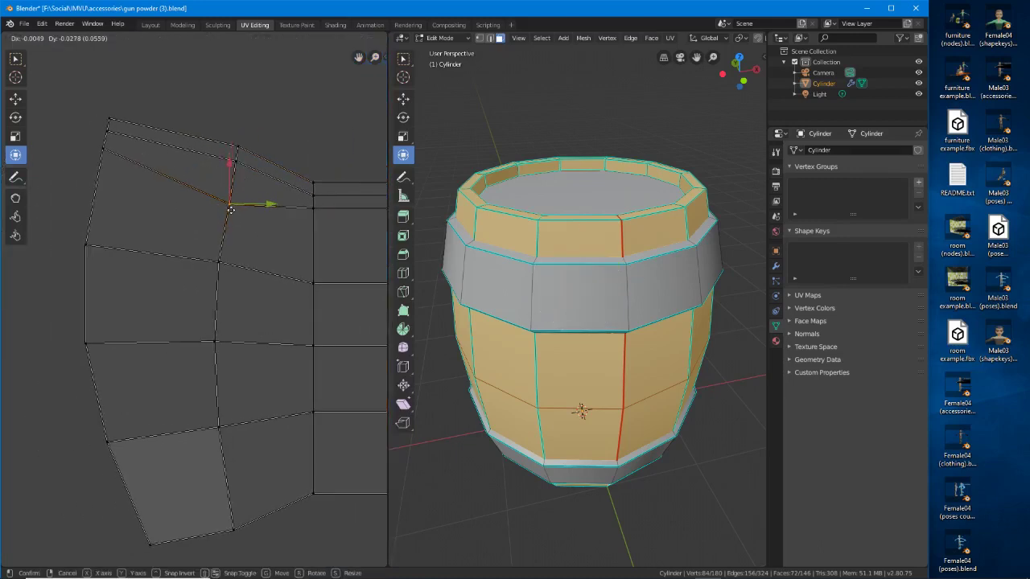
left_click(232, 215)
left_click(238, 174)
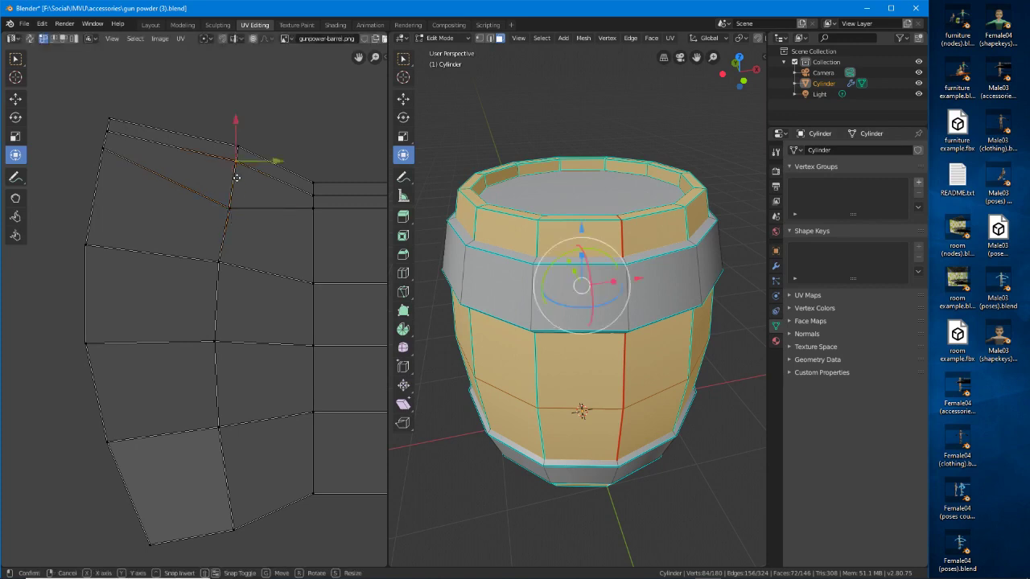
key("g")
left_click(233, 210)
left_click(241, 151)
key("g")
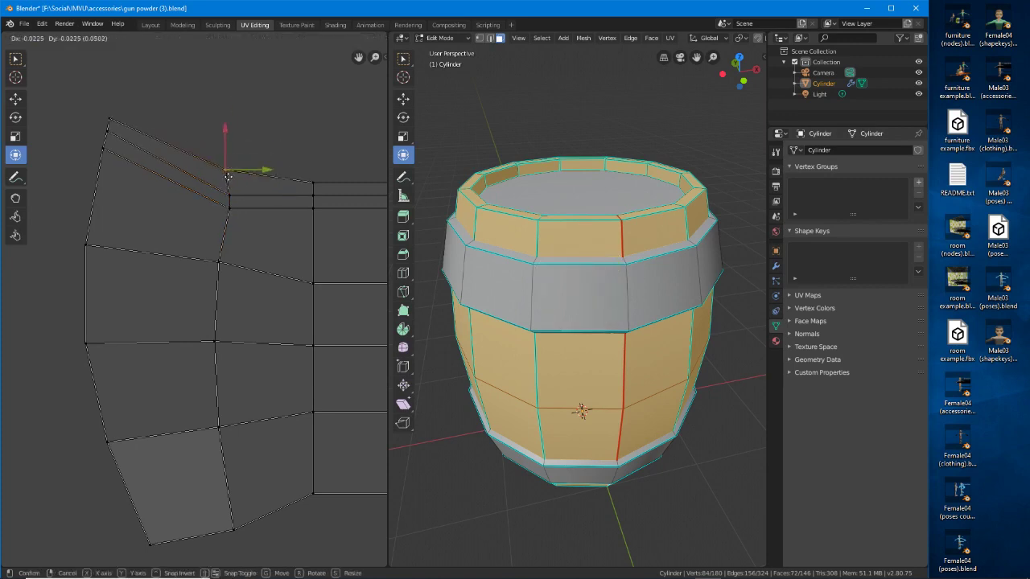
left_click(232, 184)
Move the ninth UV column's two vertices beneath the rim straight under the rim vertices and level with their finished rows
middle_click_drag(240, 259, 215, 206)
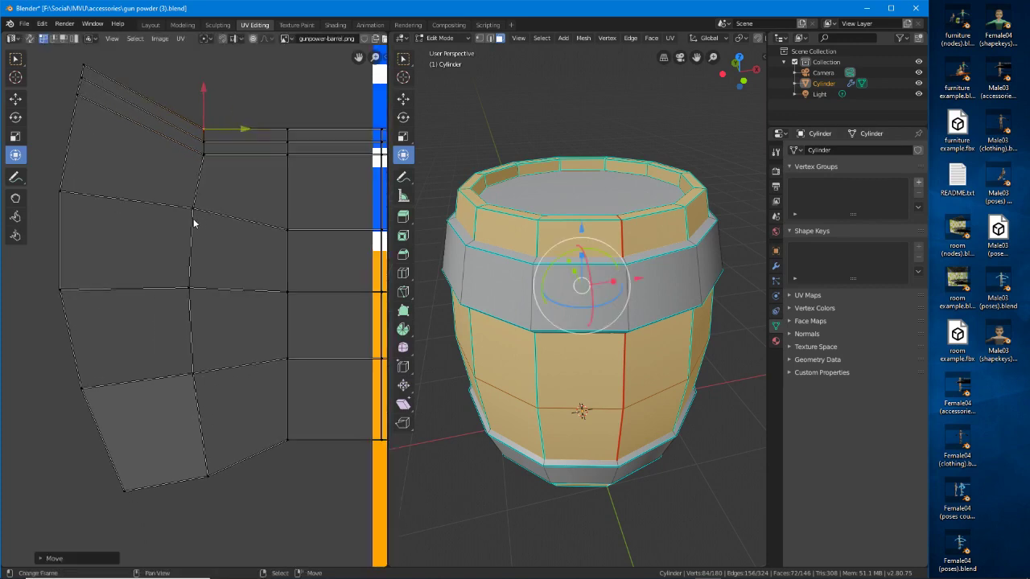
left_click(196, 220)
key("g")
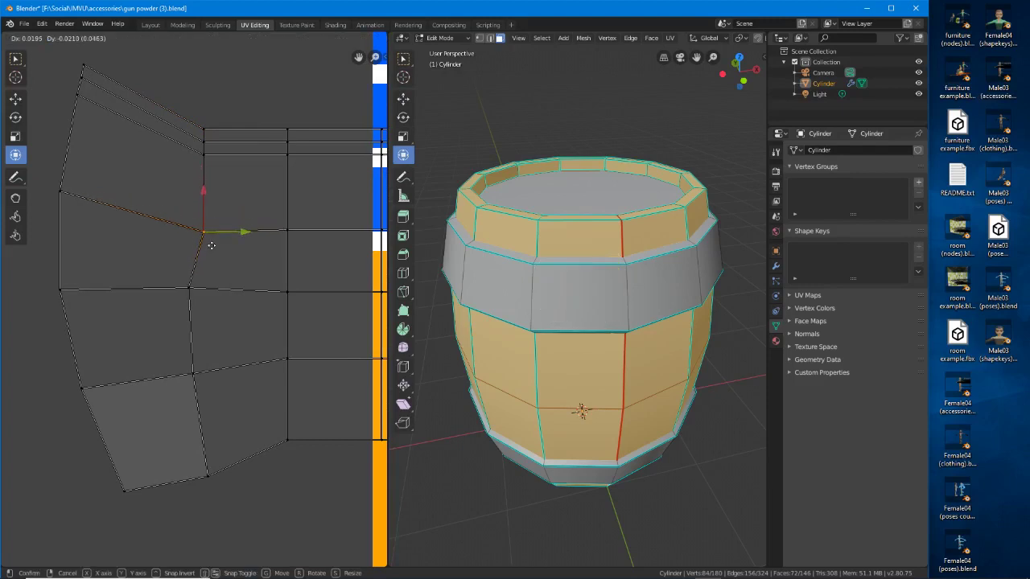
left_click(213, 248)
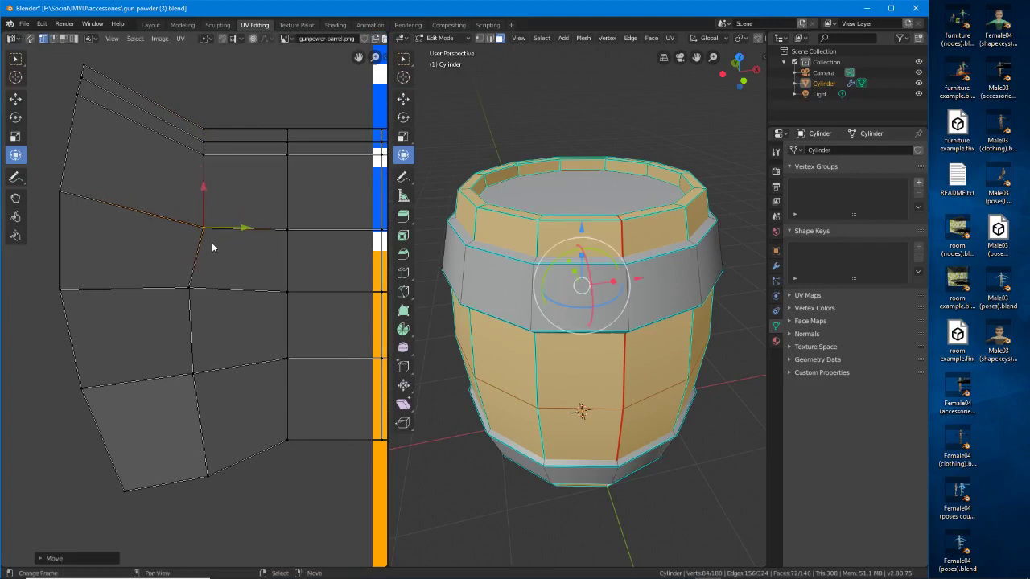
left_click(196, 294)
key("g")
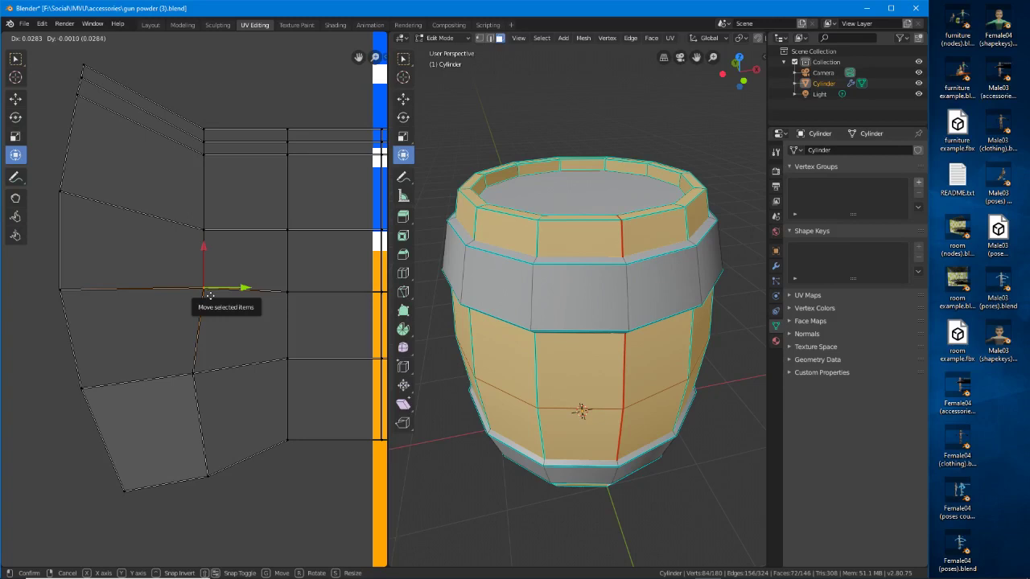
left_click(209, 296)
Move the bottom two vertices of the ninth UV column directly under the ones above and level with the finished rows
middle_click_drag(201, 379, 195, 311)
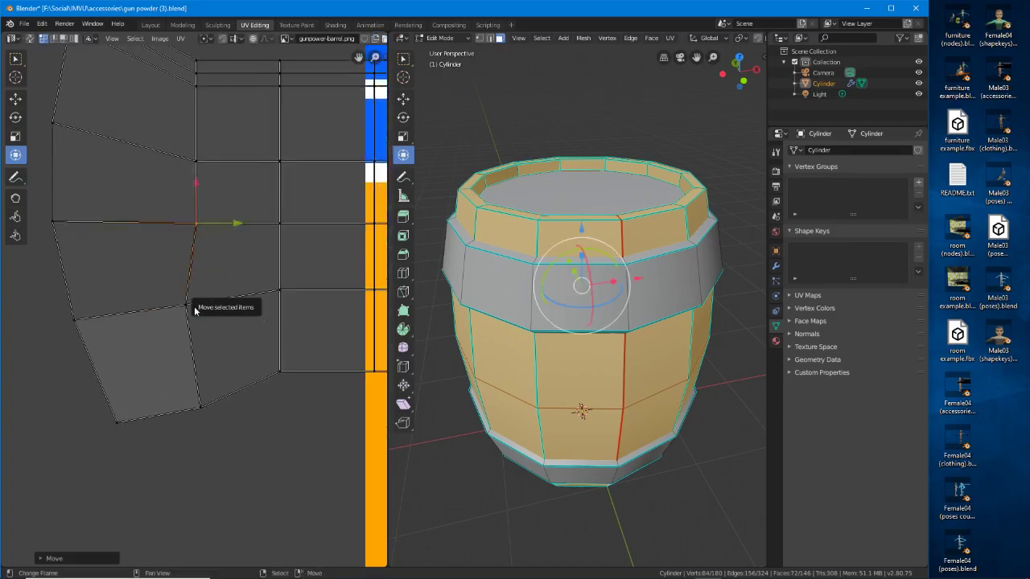
left_click_drag(195, 310, 204, 297)
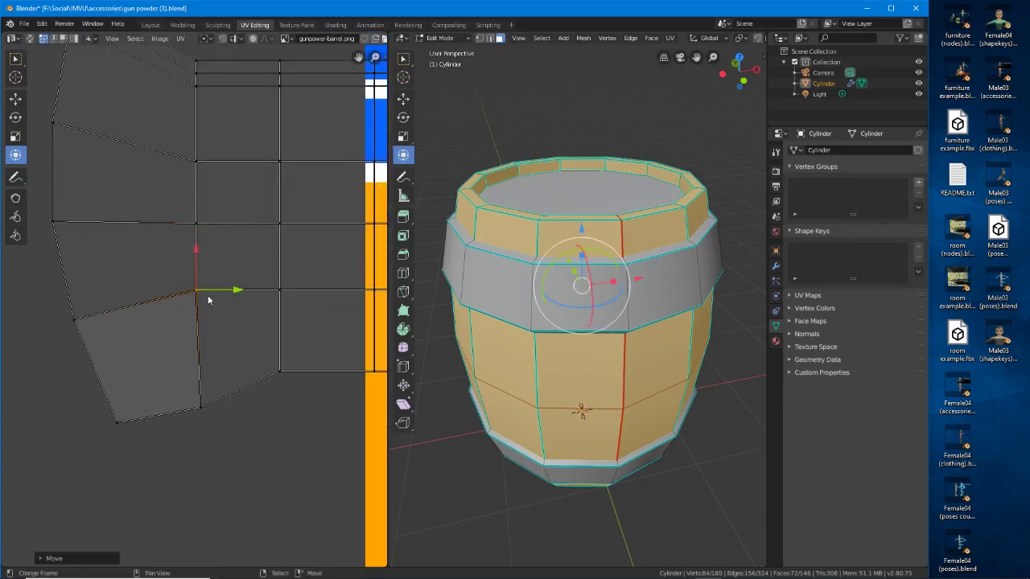
left_click_drag(202, 420, 197, 371)
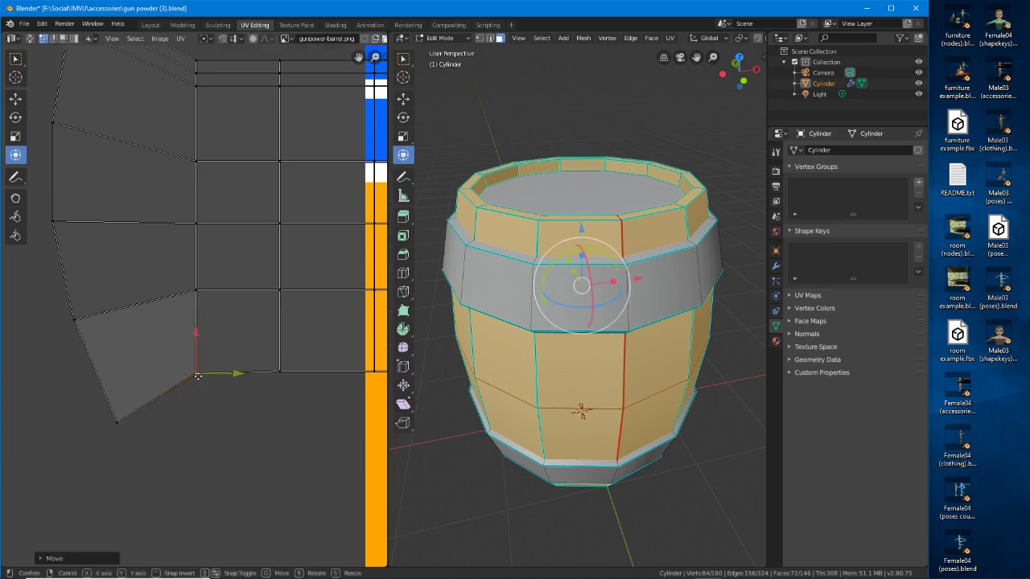
Level the bottom two vertices of the outermost UV column with the finished rows and align them vertically, about one column width out
middle_click_drag(200, 380, 262, 371)
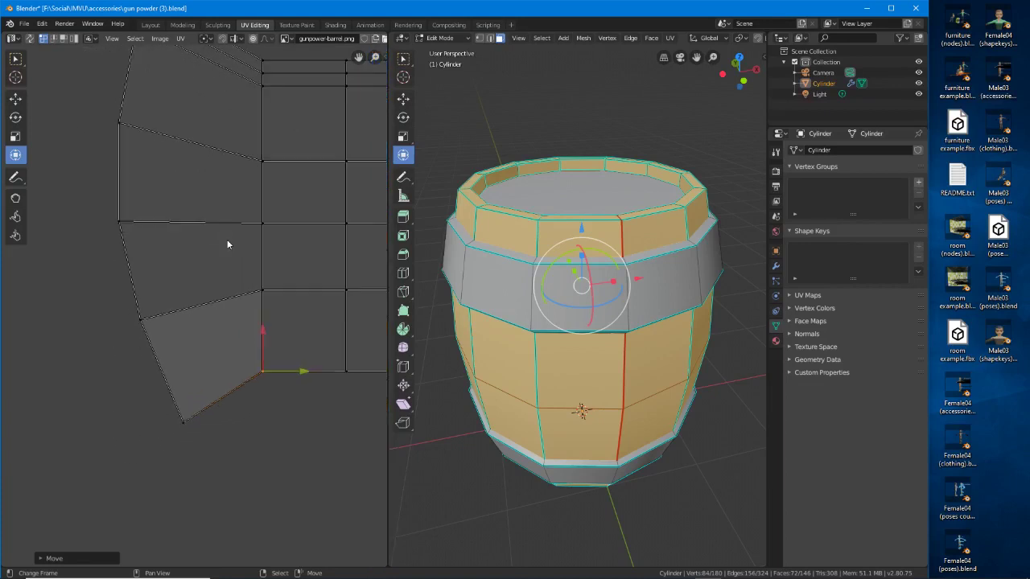
left_click(195, 420)
key("g")
left_click(188, 373)
left_click(150, 324)
key("g")
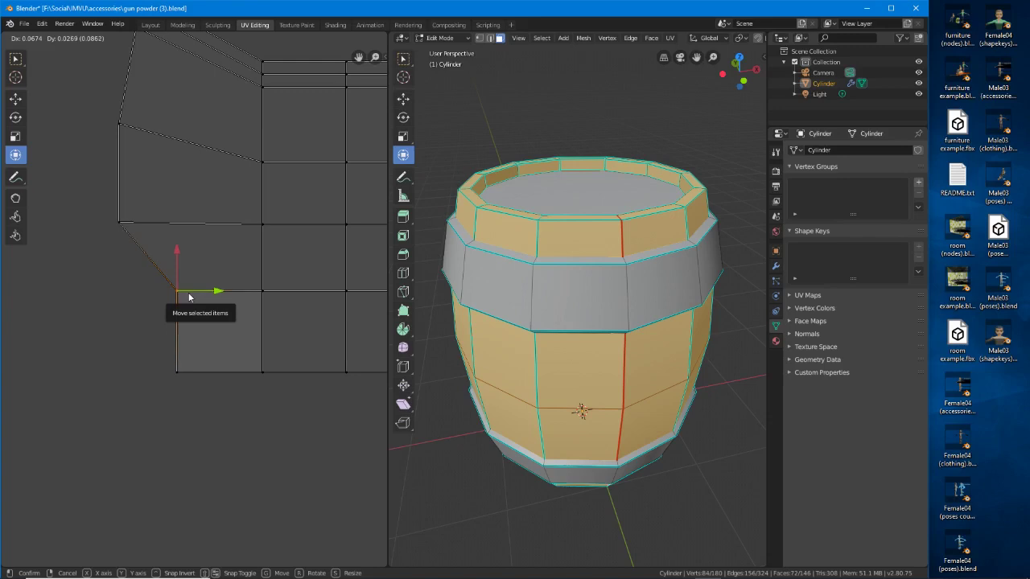
left_click_drag(189, 298, 189, 298)
Move the outermost UV column's two middle vertices level with their finished rows and straight above the bottom two
left_click_drag(142, 231, 196, 230)
middle_click_drag(212, 210, 187, 348)
left_click_drag(97, 261, 161, 300)
Move the three rim vertices of the outermost UV column straight above its lower vertices and level with the finished rim rows
left_click_drag(119, 176, 157, 223)
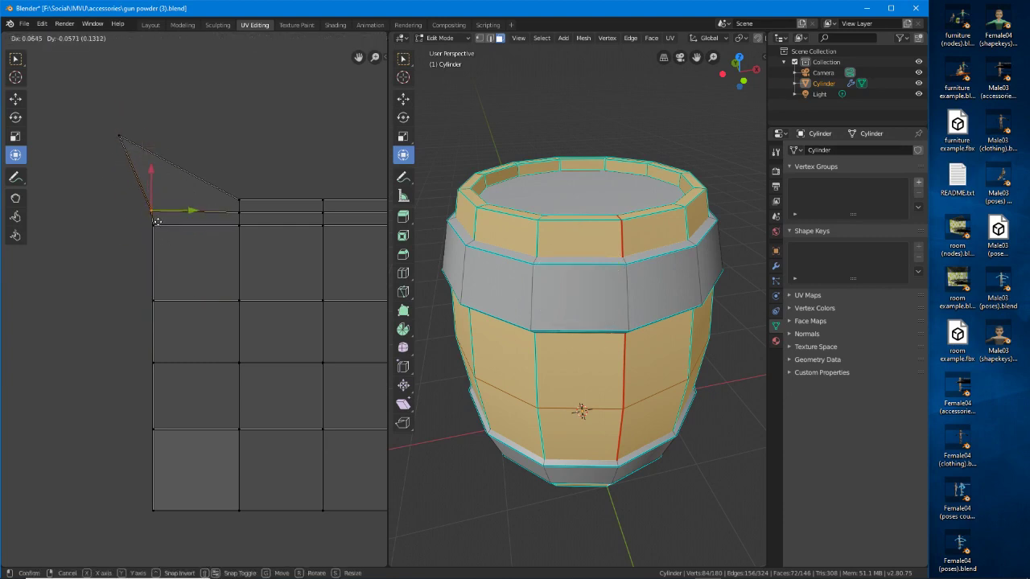
left_click(160, 222)
key("g")
left_click(159, 226)
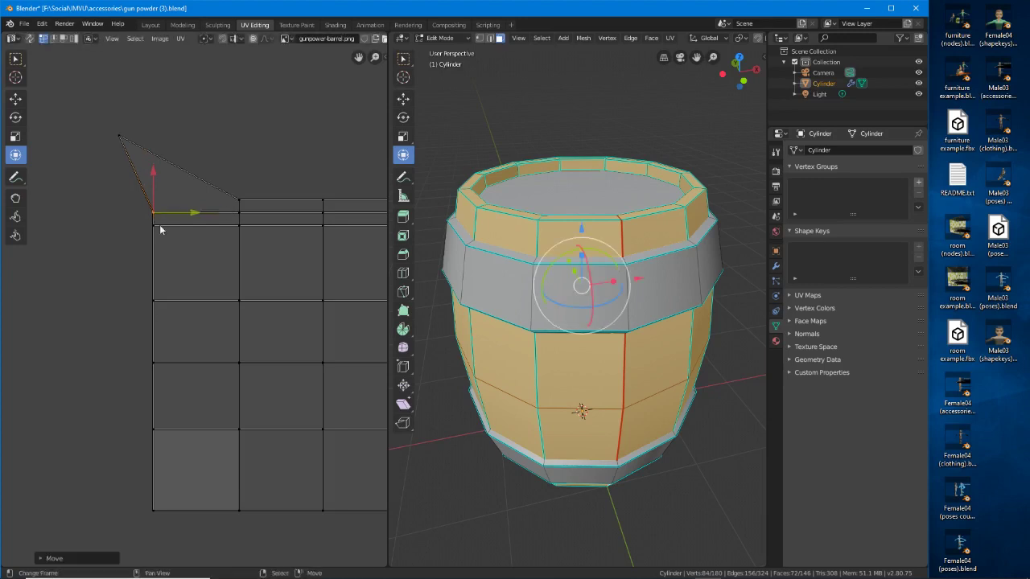
right_click(131, 144)
left_click_drag(131, 143, 165, 204)
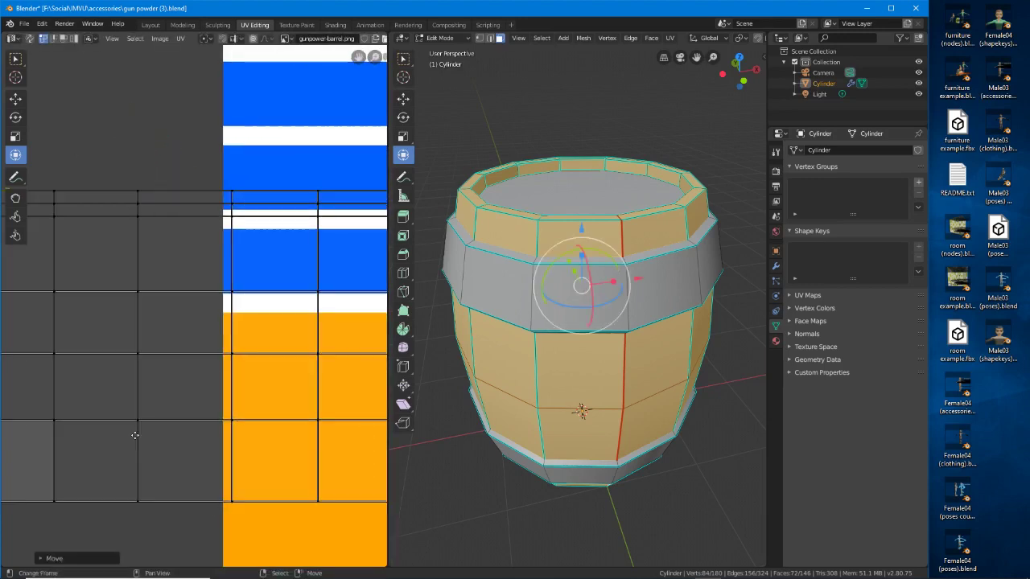
Examine the straightened wall and rim UV grid and how it lies over the whole barrel texture
scroll(287, 391, "up", 5)
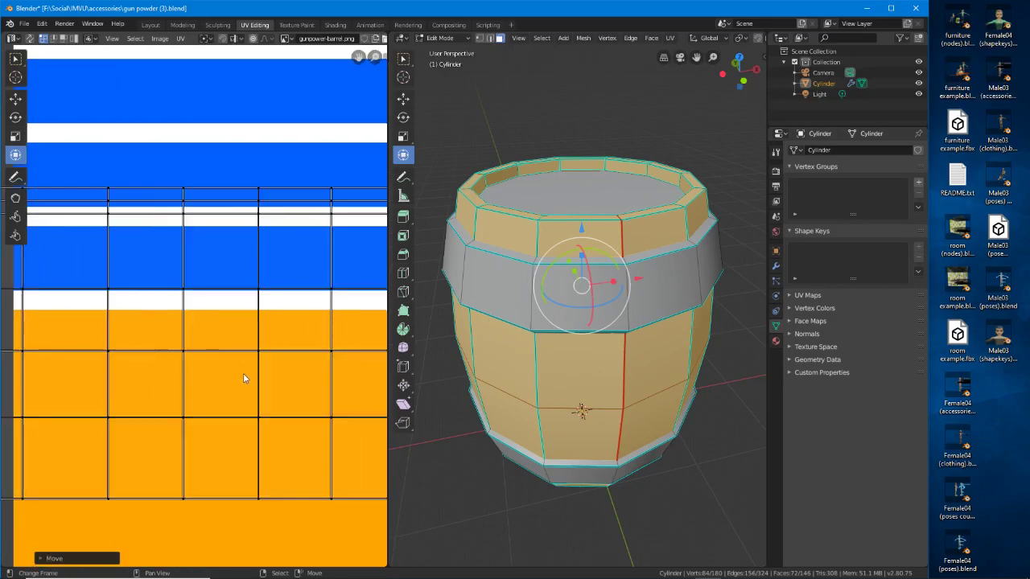
middle_click_drag(205, 366, 48, 366)
middle_click_drag(220, 356, 202, 341)
scroll(113, 366, "down", 5)
middle_click_drag(112, 365, 258, 354)
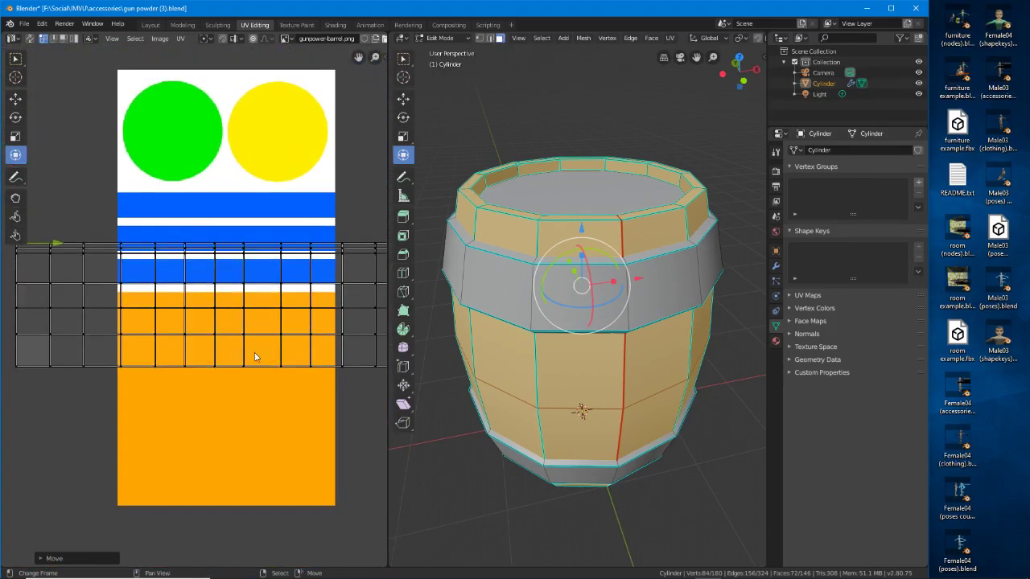
scroll(224, 317, "down", 2)
middle_click_drag(224, 317, 225, 346)
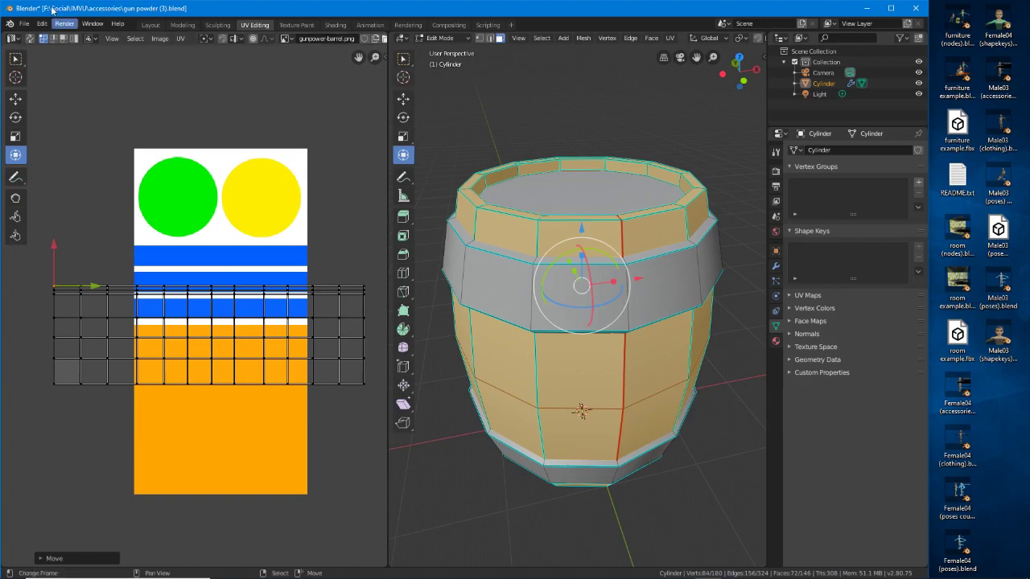
Save the barrel project as a new file named gun powder (4).blend in the accessories folder
left_click(24, 24)
left_click(41, 106)
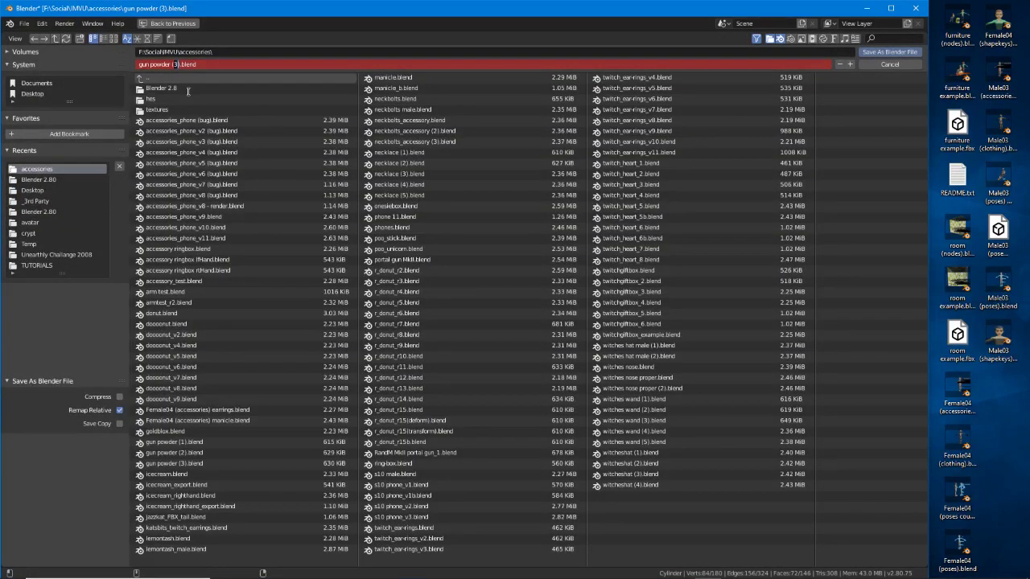
key("Return")
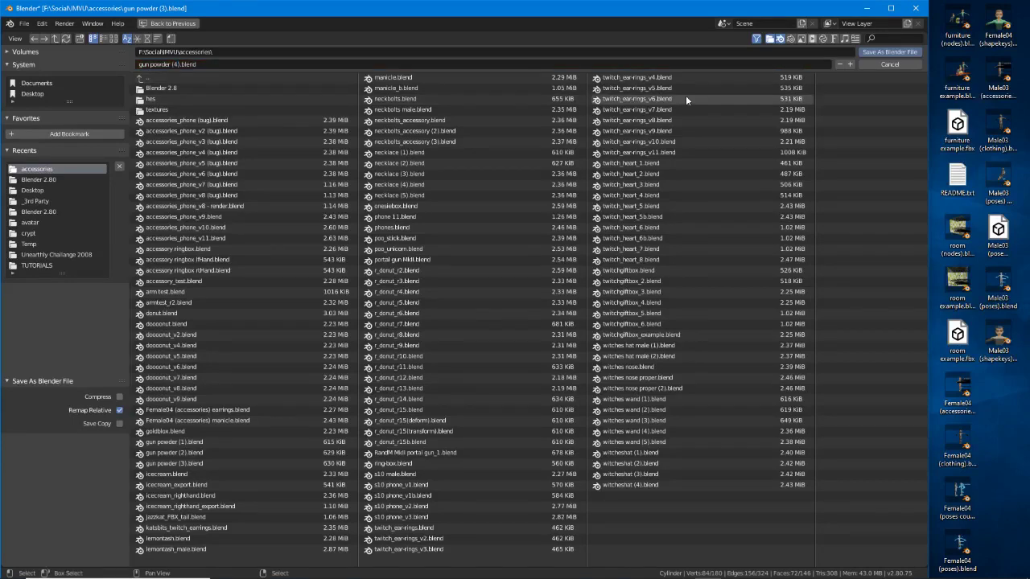
left_click(889, 52)
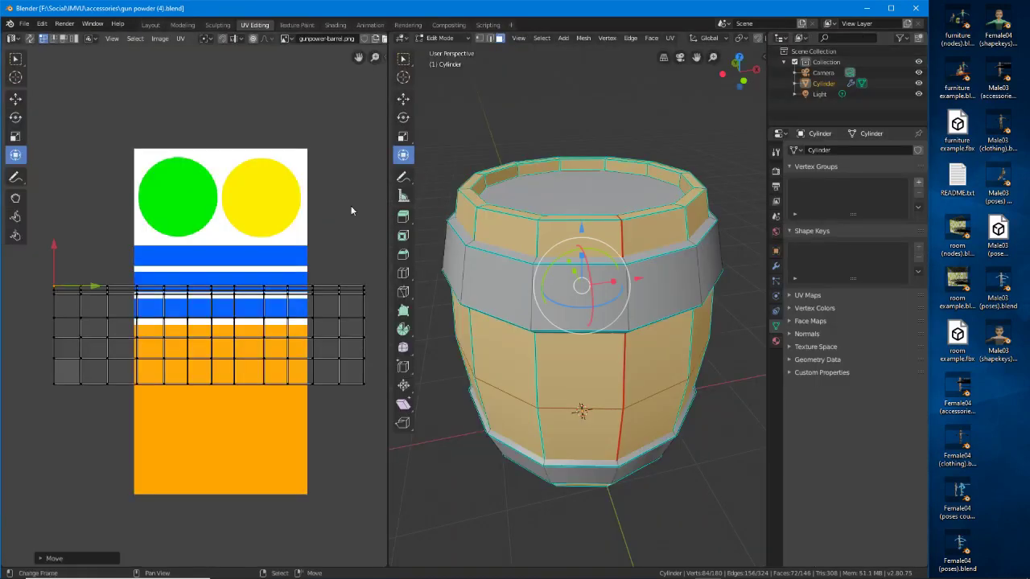
Switch to Affinity Photo and draw a tall, narrow rectangle spanning the orange area's height, filled with darker orange FF7A00
left_click(497, 571)
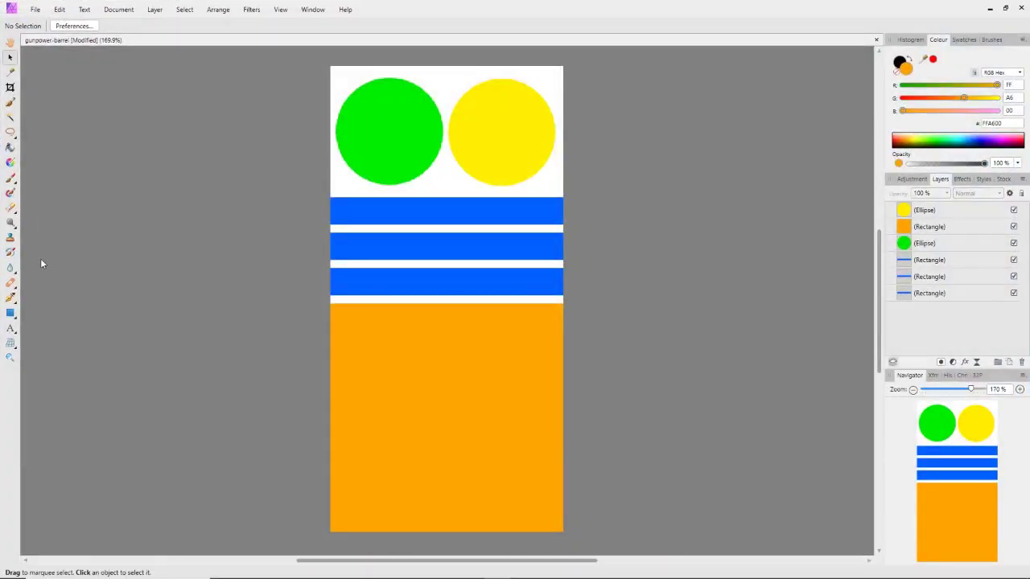
left_click(16, 317)
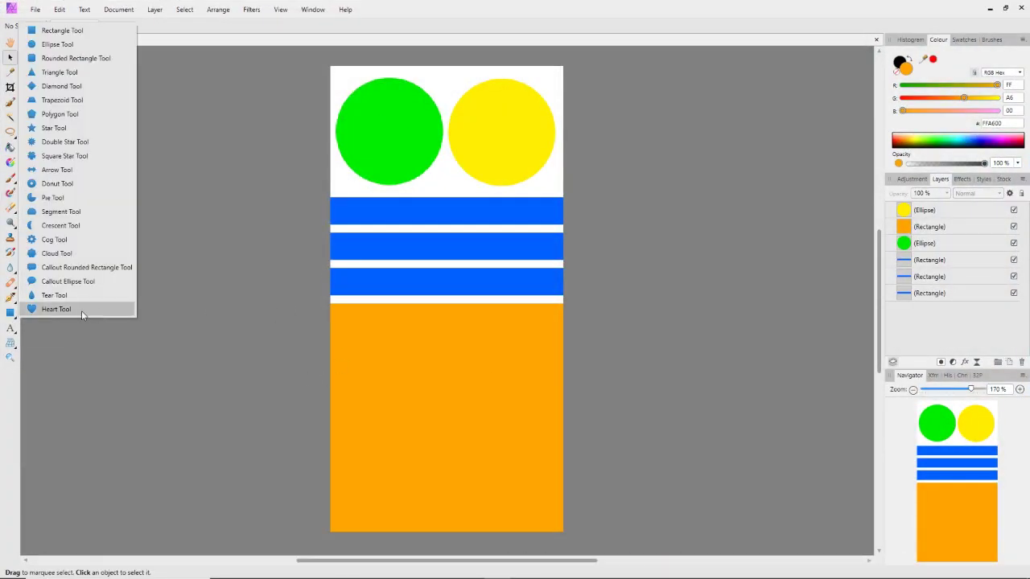
left_click(65, 30)
left_click_drag(363, 301, 398, 537)
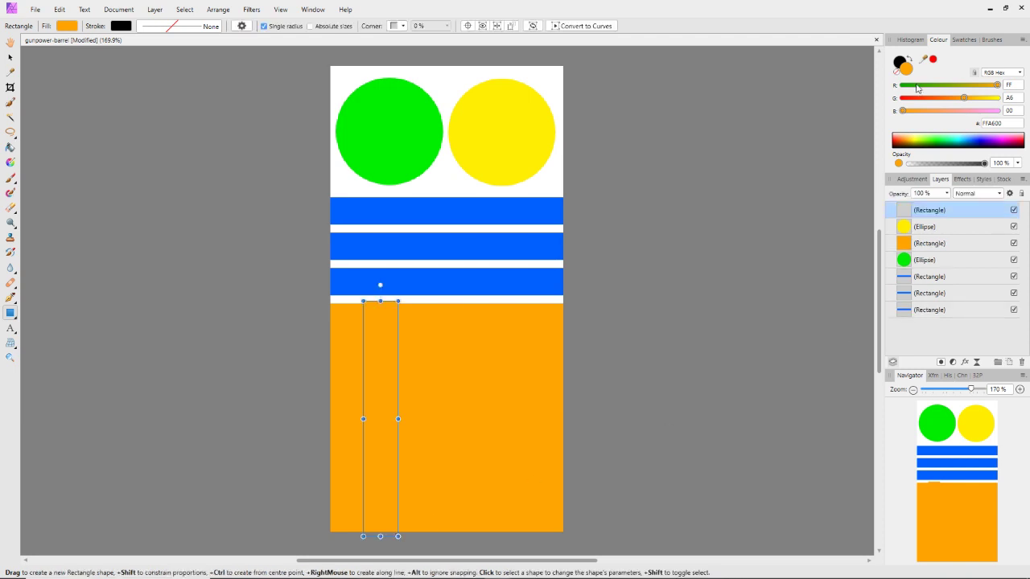
left_click_drag(965, 98, 950, 99)
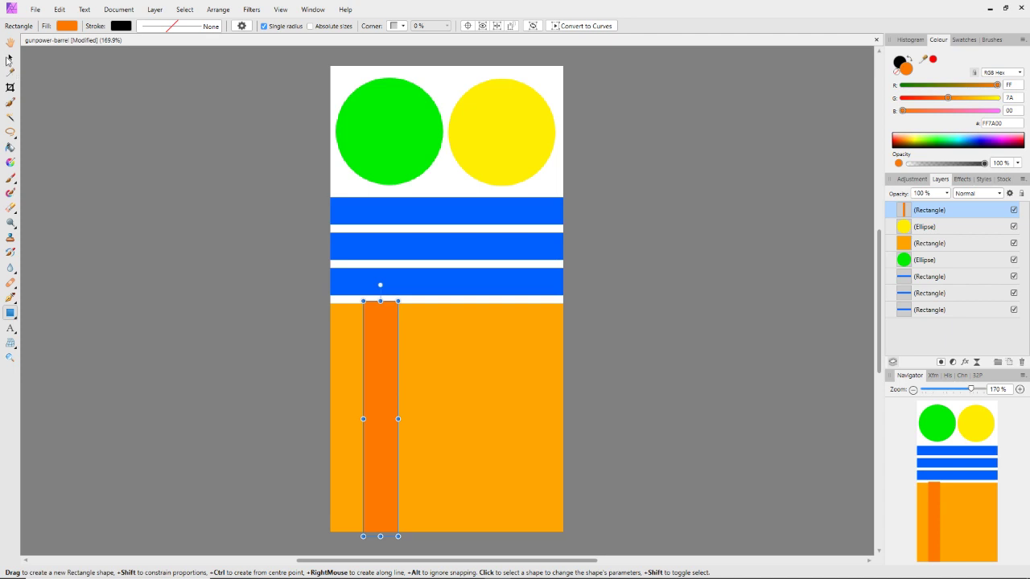
Duplicate the dark orange stripe and place the copies at the left edge, centre and right part of the orange area
left_click(10, 59)
left_click_drag(381, 406, 488, 405)
key("ctrl+j")
key("ctrl+j")
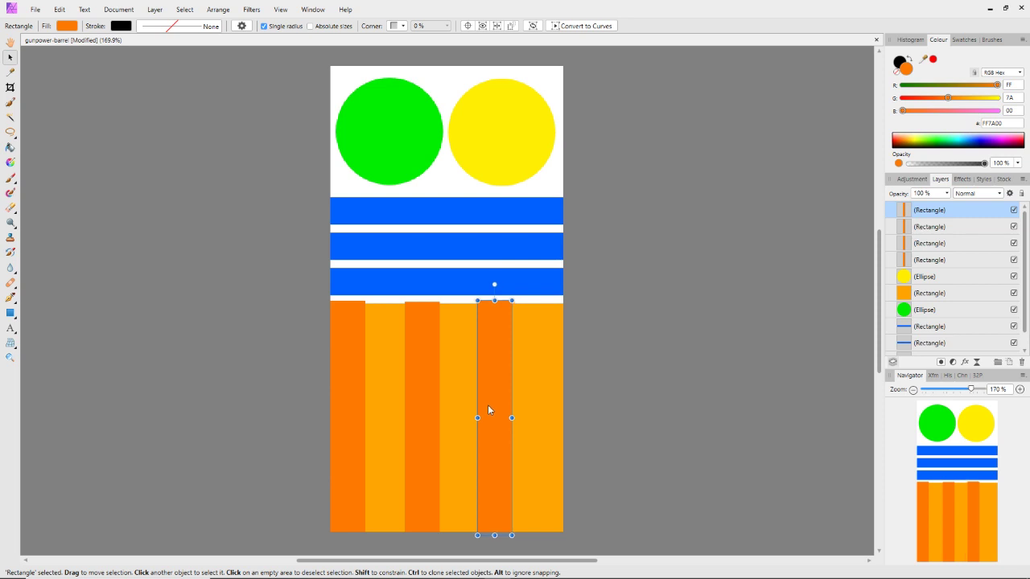
key("Down")
key("ctrl+j")
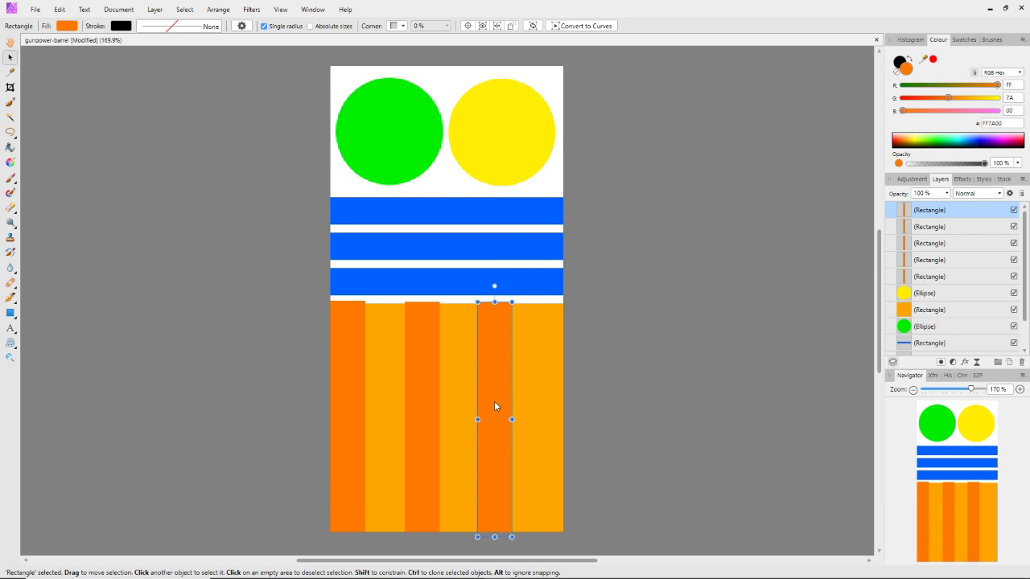
Widen the middle and right dark orange stripes slightly and reposition the right one to balance the light gaps
left_click_drag(499, 405, 518, 405)
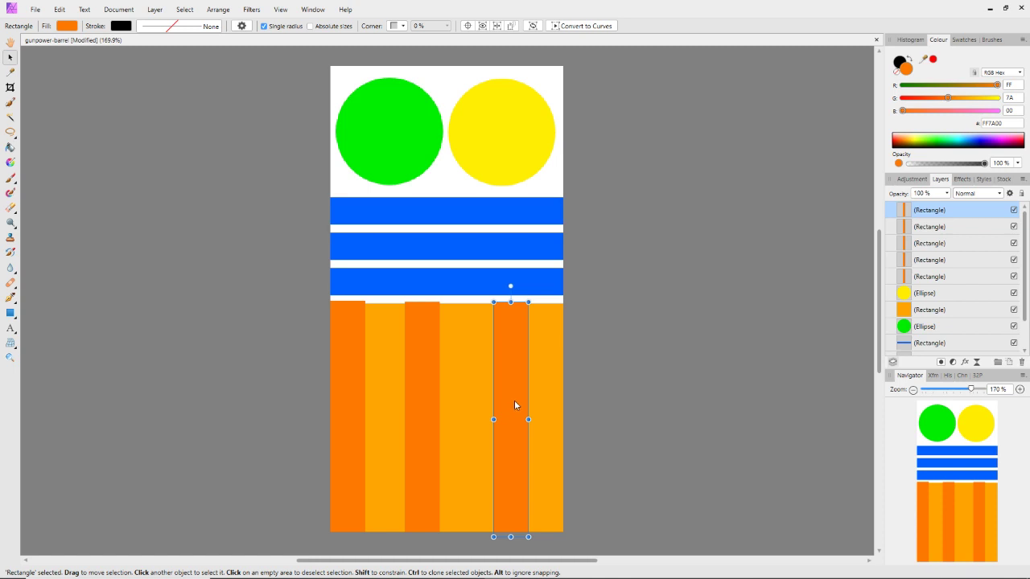
mouse_move(515, 404)
left_mouse_down()
mouse_move(446, 420)
mouse_move(505, 407)
left_mouse_up()
left_click(417, 419)
left_click(503, 408)
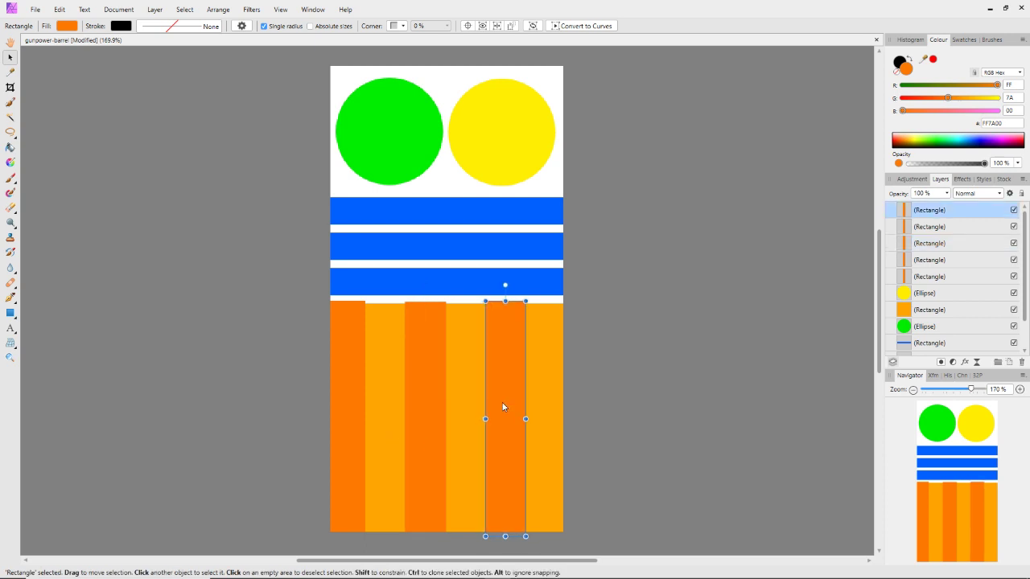
Widen the left stripe to match the others and shift the middle and right stripes so stripes and gaps alternate evenly
left_click(340, 385)
left_click_drag(340, 385, 341, 387)
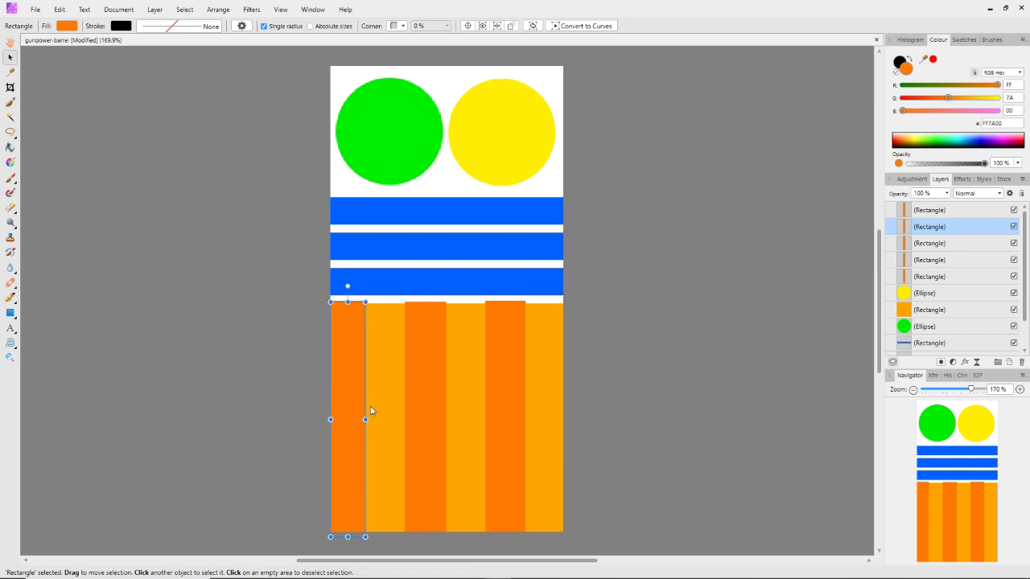
left_click_drag(367, 419, 427, 416)
left_click_drag(503, 409, 510, 409)
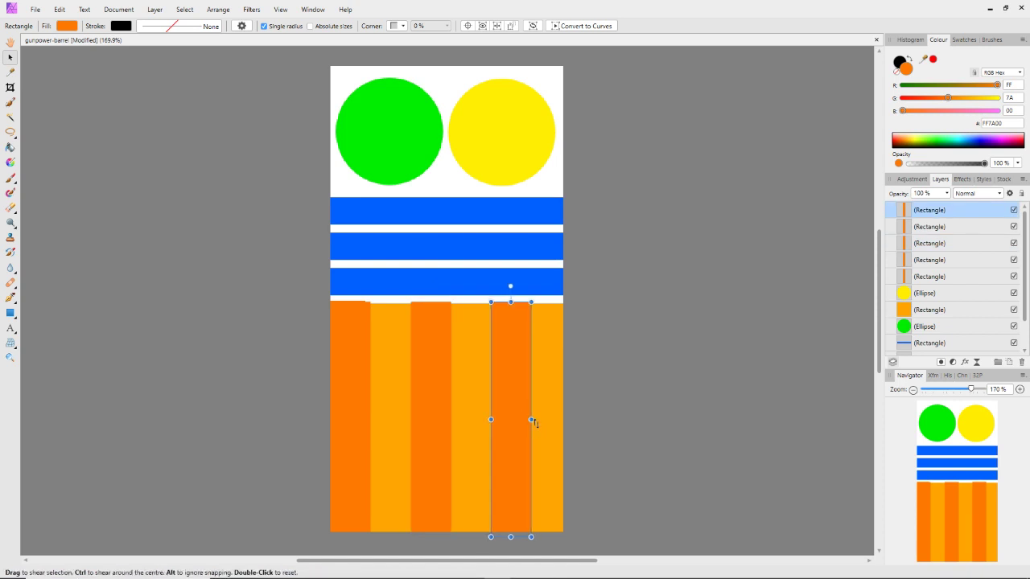
left_click(611, 393)
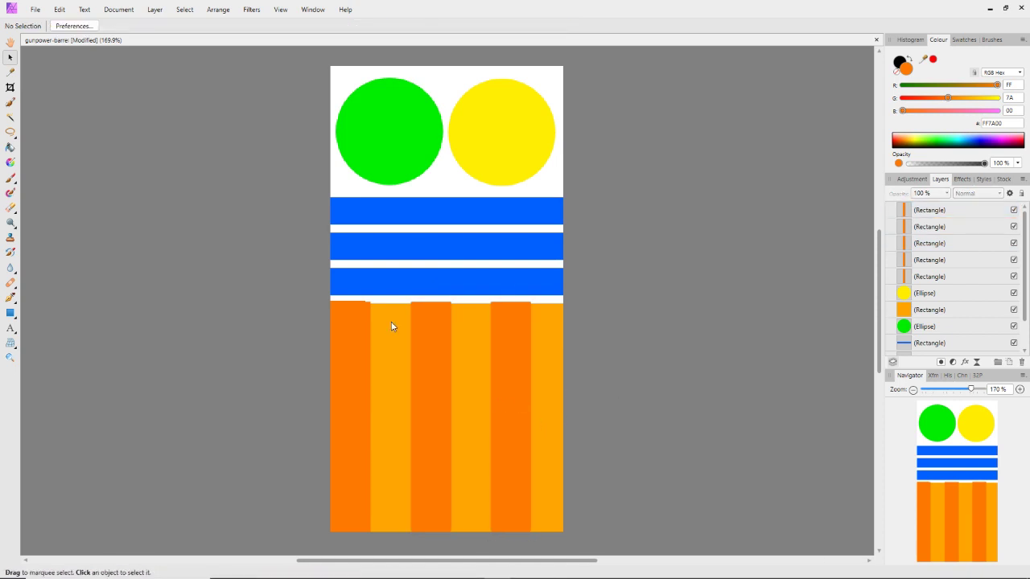
Delete one of the redundant narrow duplicates hidden under the left dark orange stripe
left_click(348, 305)
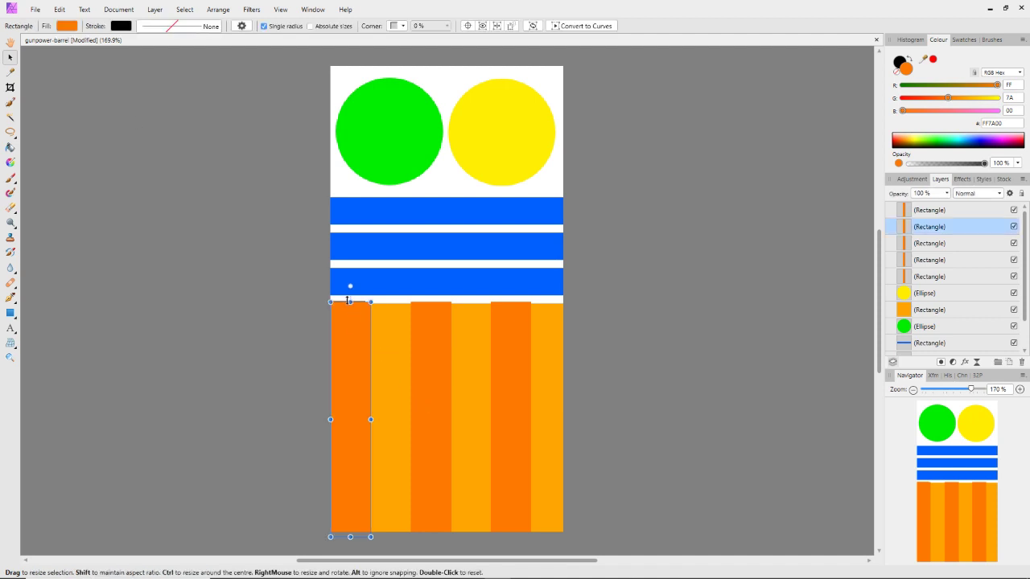
left_click(930, 259)
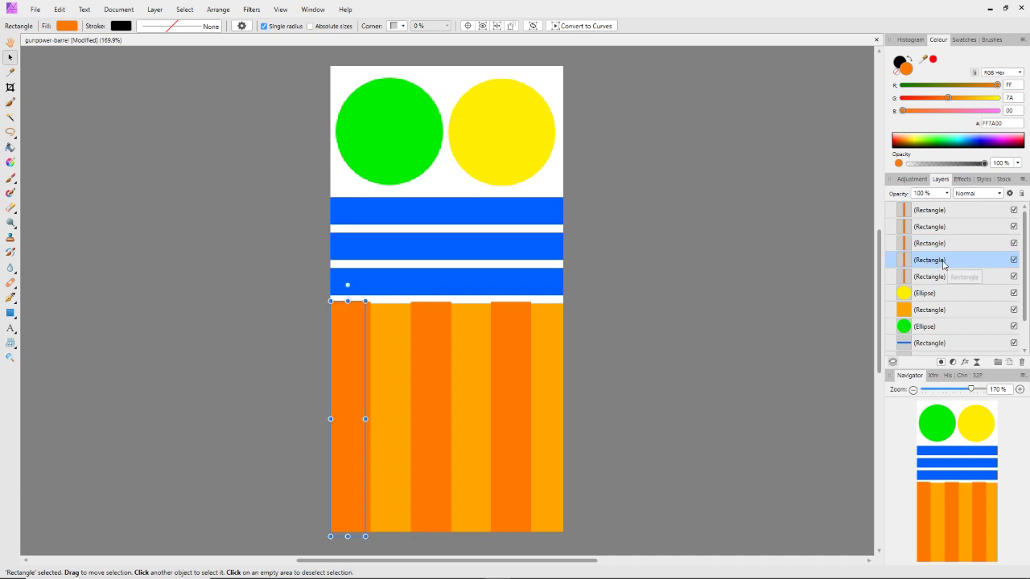
key("Delete")
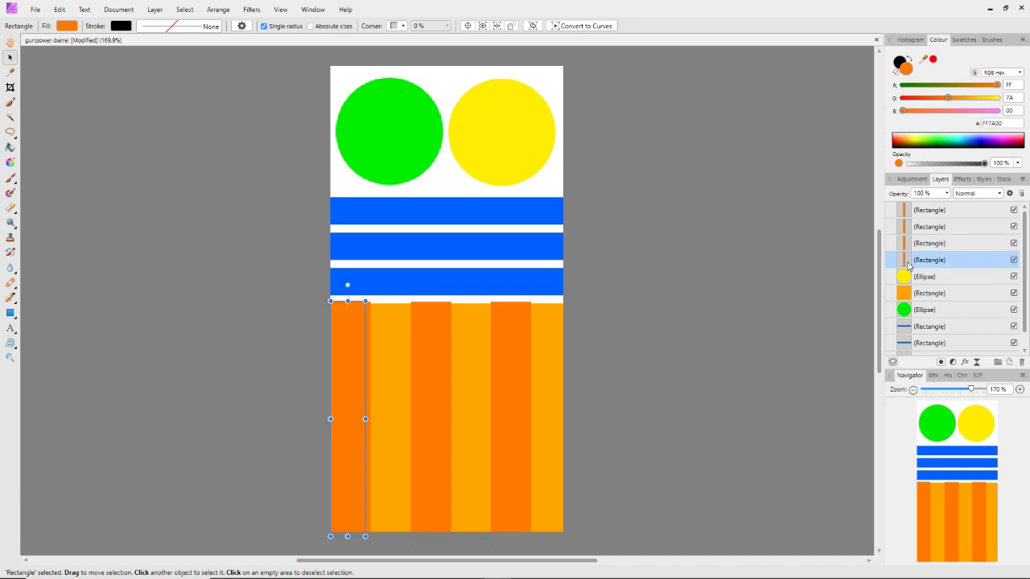
left_click(282, 338)
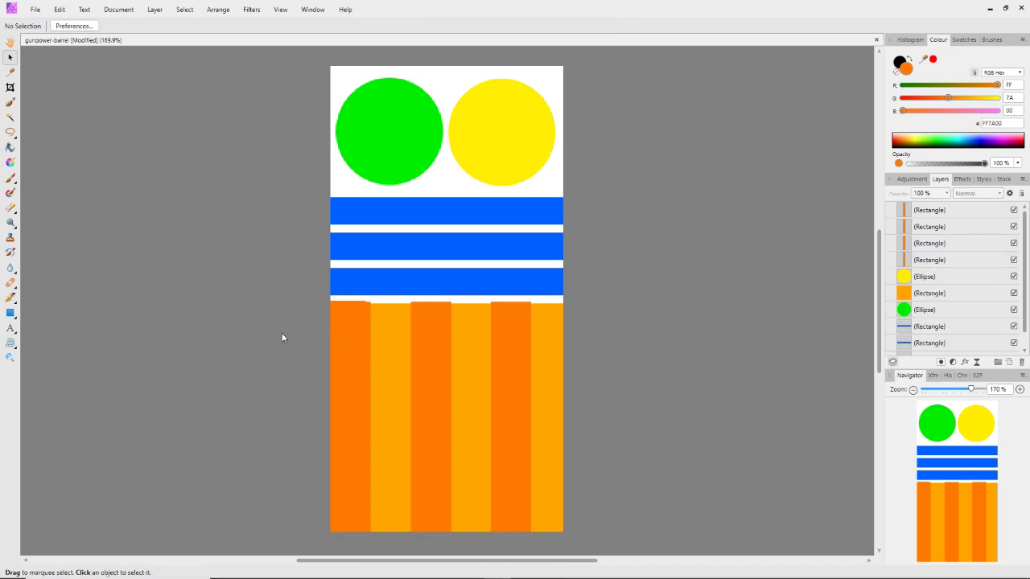
Move the wide left stripe aside, delete the remaining narrow duplicate beneath it, and put the wide stripe back at the edge
left_click(361, 301)
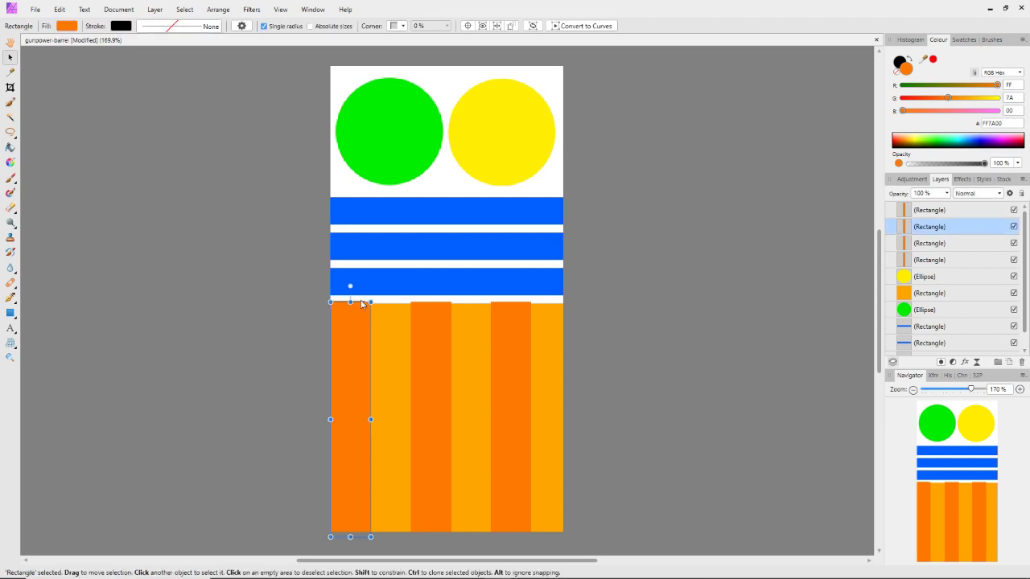
left_click_drag(354, 326, 391, 350)
left_click(355, 323)
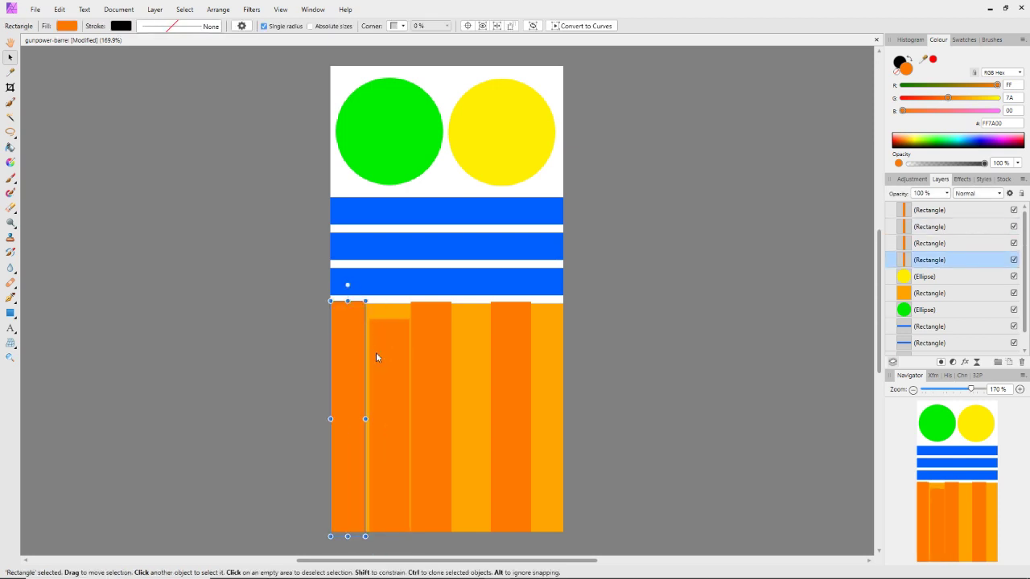
key("Delete")
left_click_drag(386, 389, 348, 368)
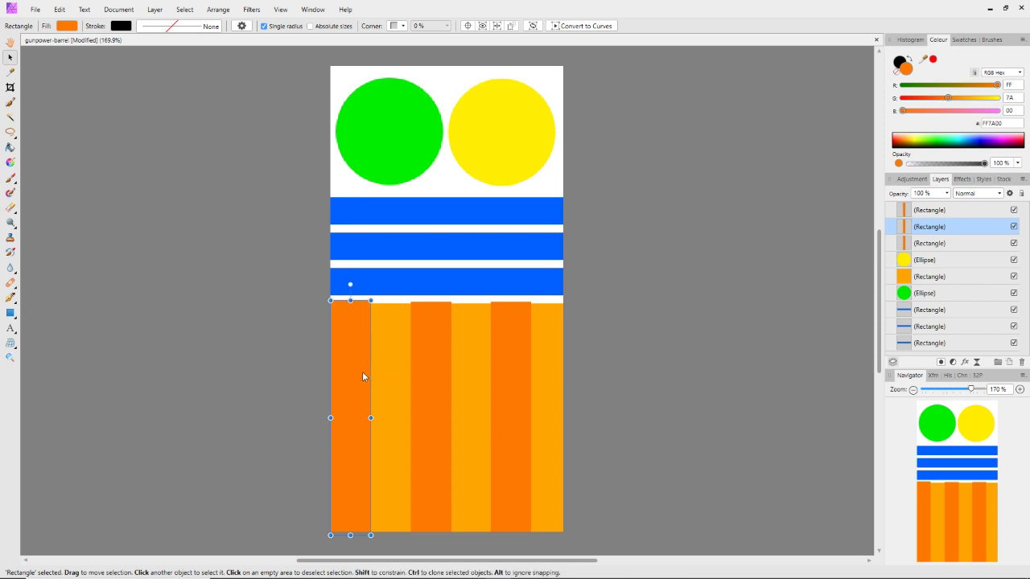
Check each dark stripe and the orange background individually for leftover duplicates
left_click(381, 372)
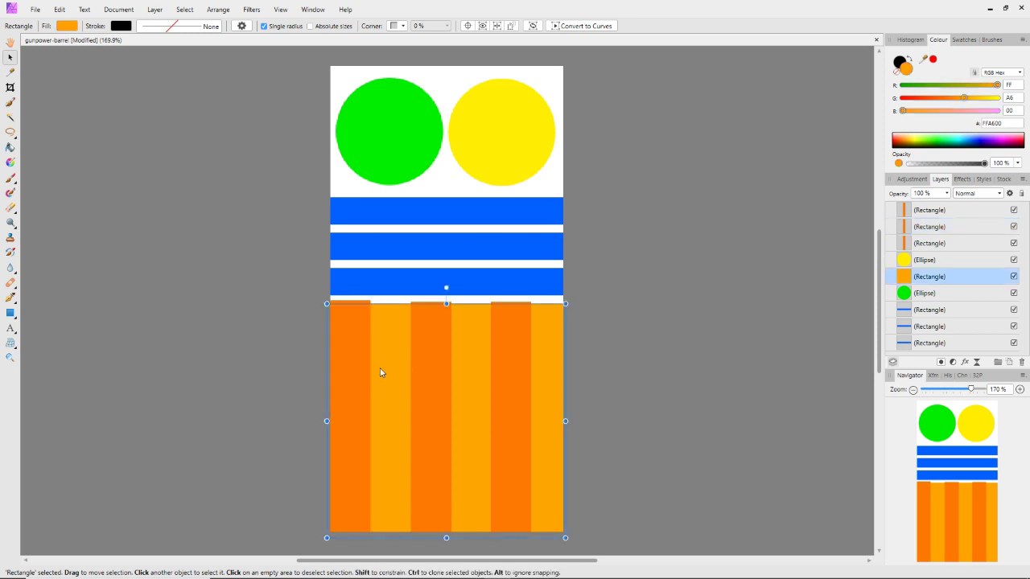
left_click(507, 361)
left_click(548, 354)
left_click(435, 339)
left_click(507, 344)
left_click(349, 354)
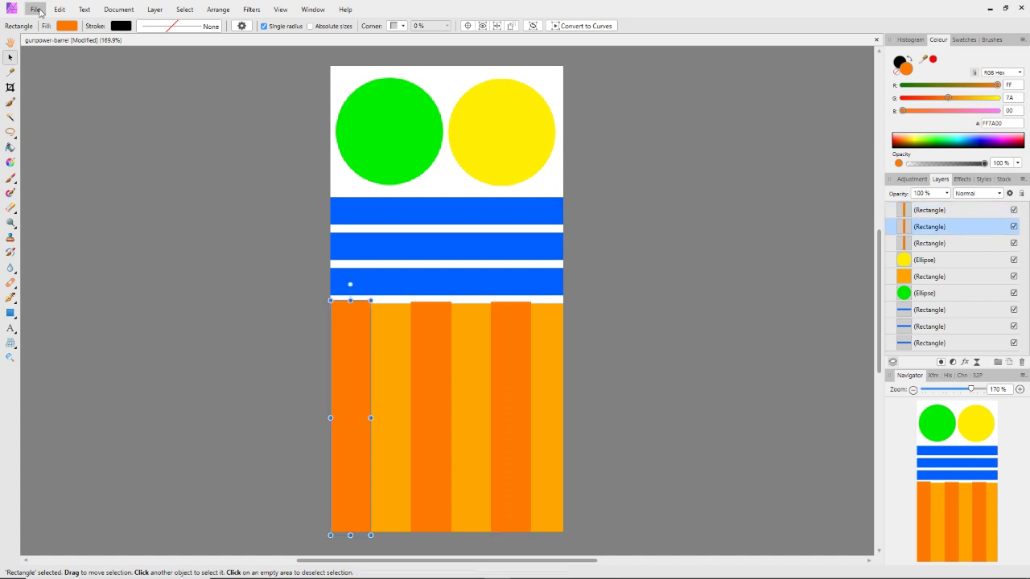
Save the texture document and export the whole document as a 256 × 512 px PNG, replacing gunpower-barrel.png
left_click(35, 9)
left_click(51, 155)
left_click(36, 9)
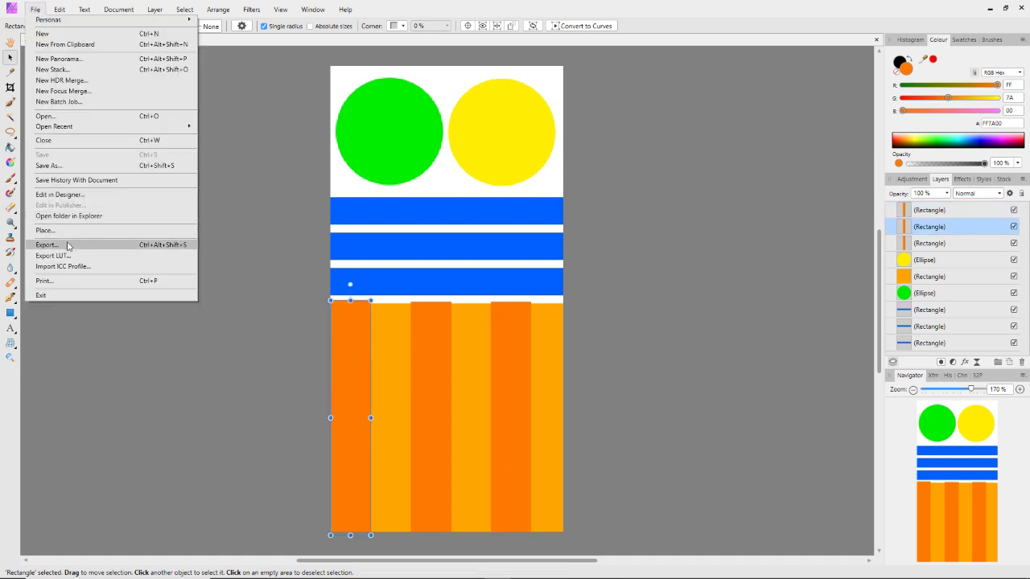
left_click(69, 244)
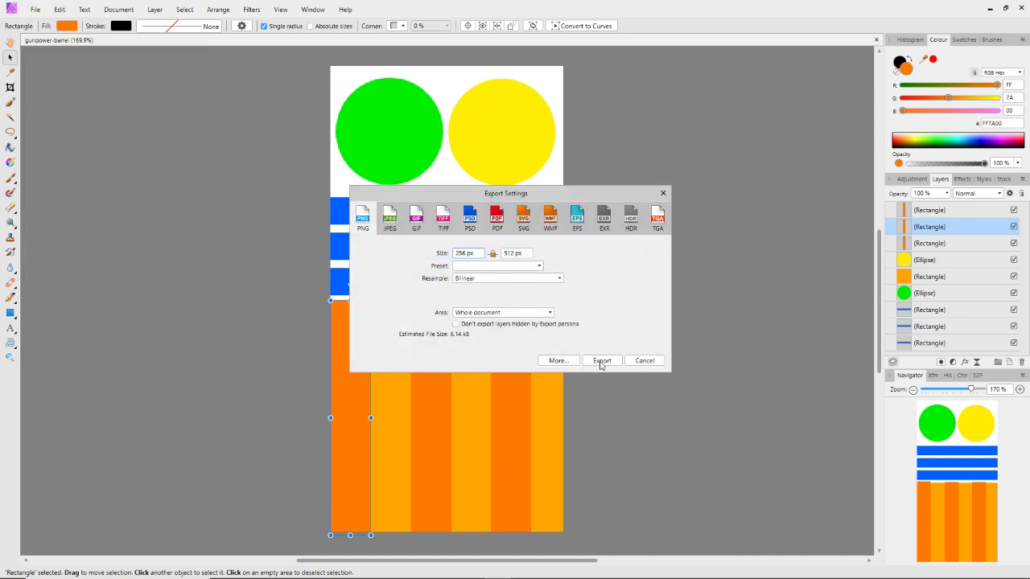
left_click(602, 360)
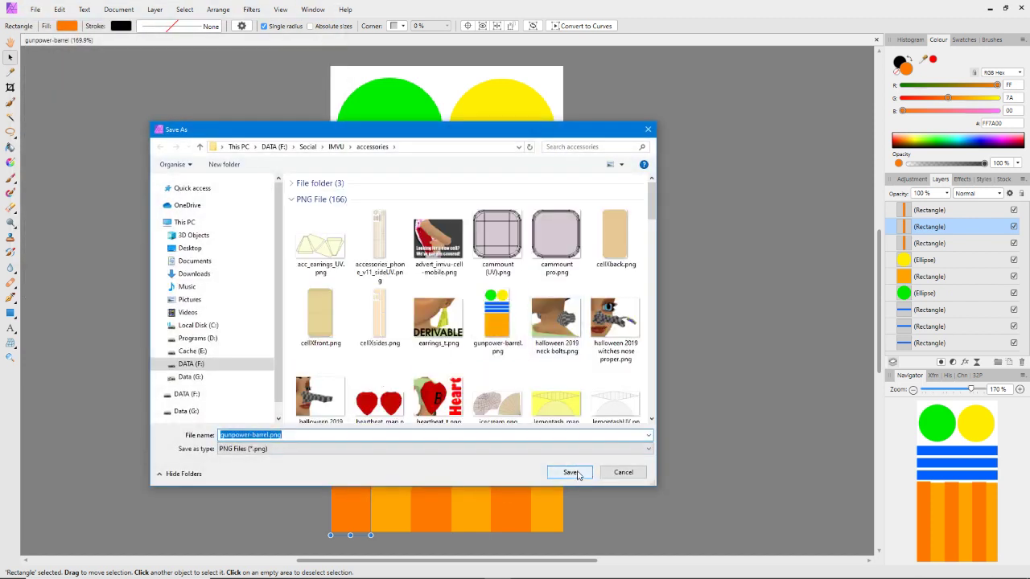
left_click(571, 472)
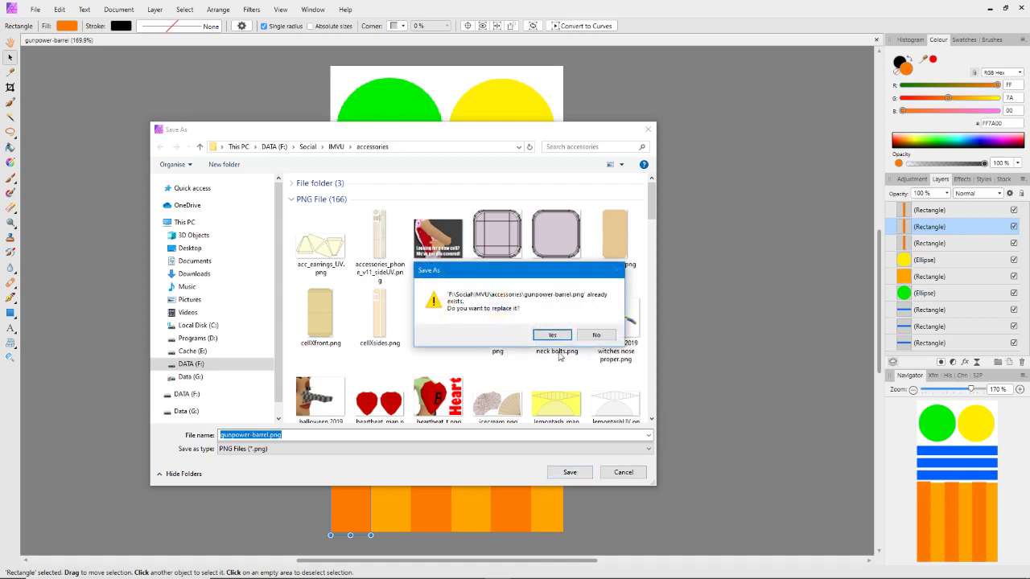
left_click(552, 335)
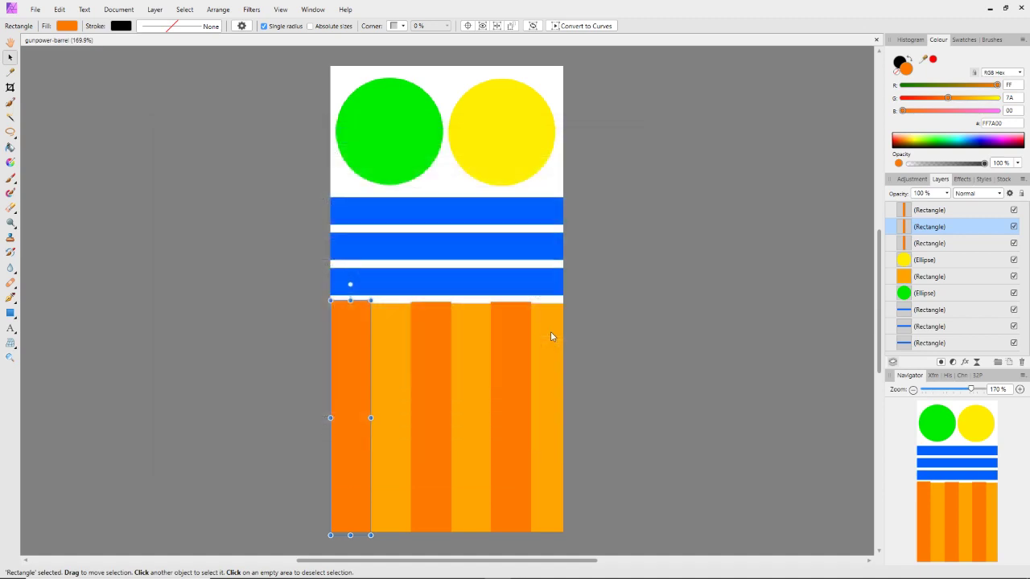
Switch back to Blender and reload the gunpower-barrel.png texture in the UV editor
left_click(990, 8)
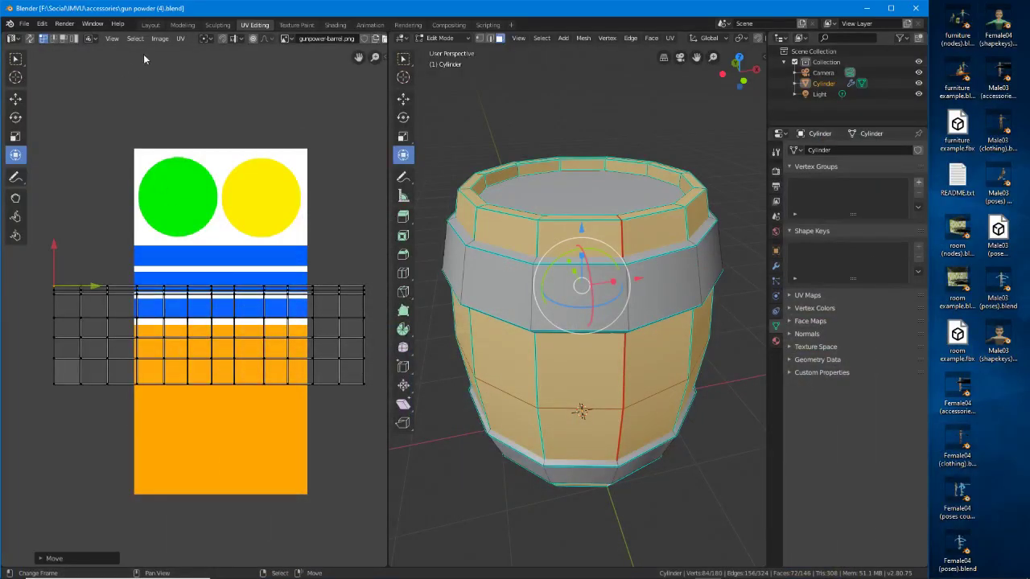
left_click(160, 39)
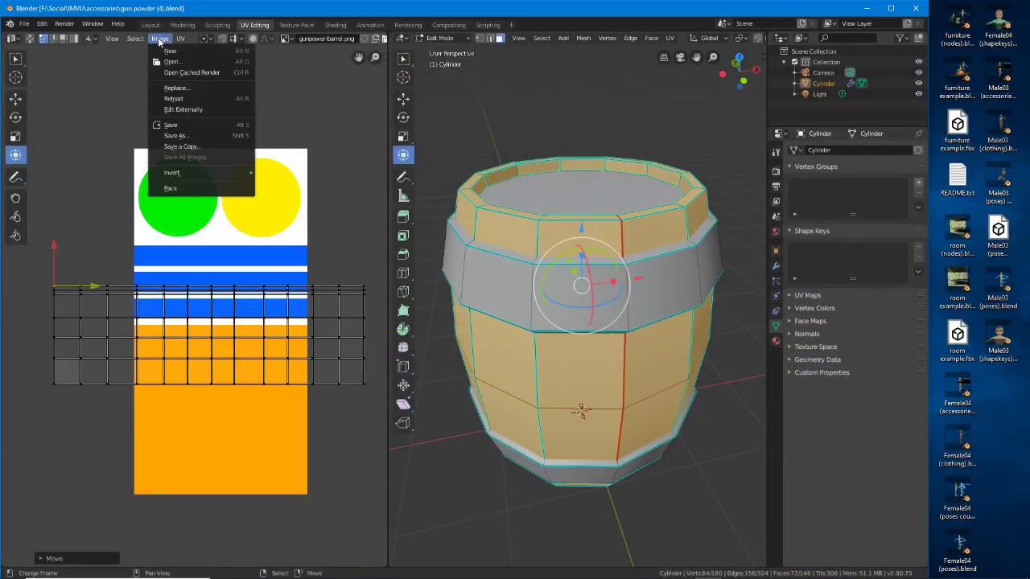
left_click(173, 99)
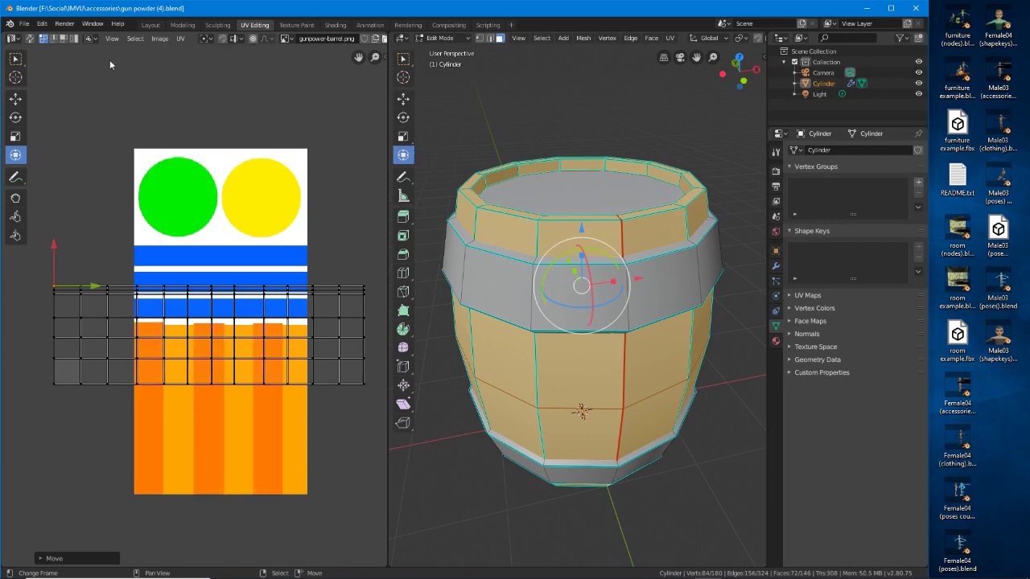
Move the entire straightened wall UV grid down and slightly right, onto the striped orange area of the texture
key("a")
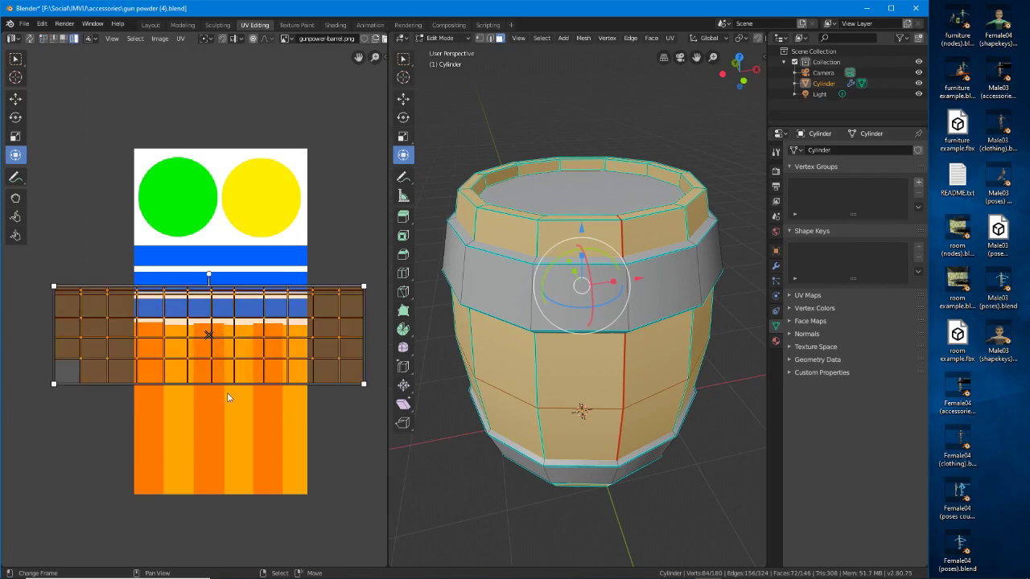
key("g")
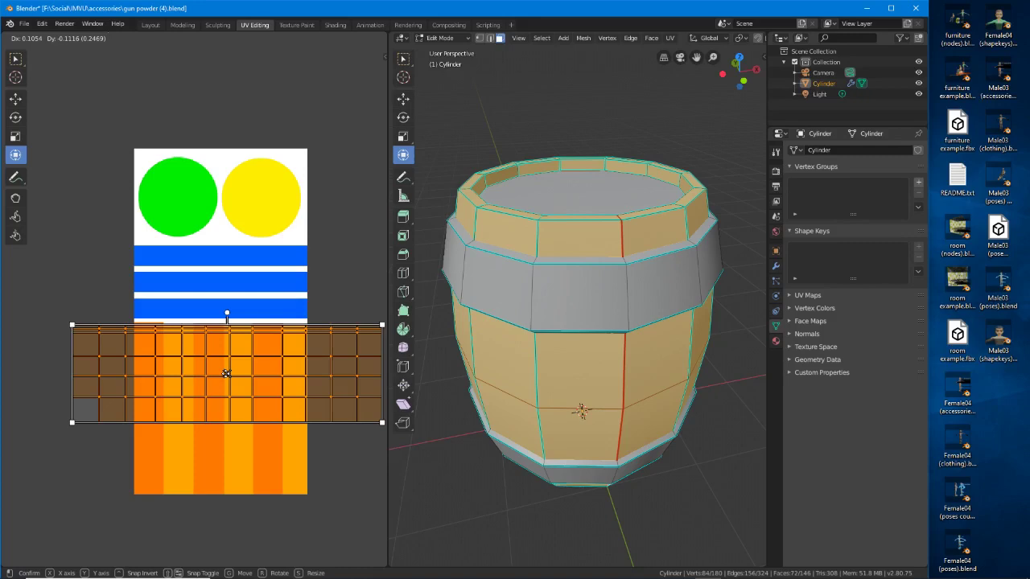
left_click(226, 373)
Switch the 3D view to Look Dev shading to display the texture on the barrel
middle_click_drag(662, 441, 598, 391)
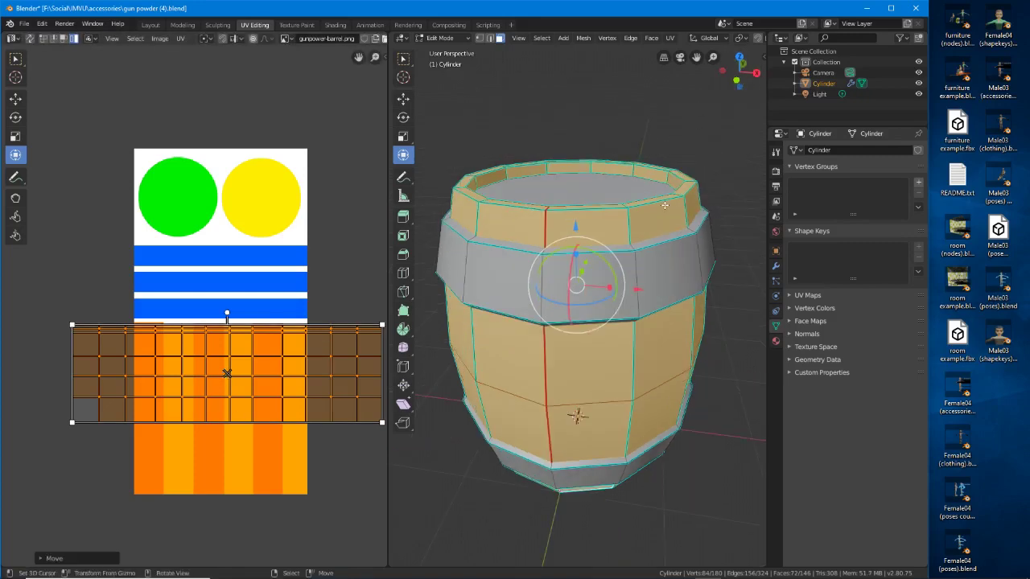
key("z")
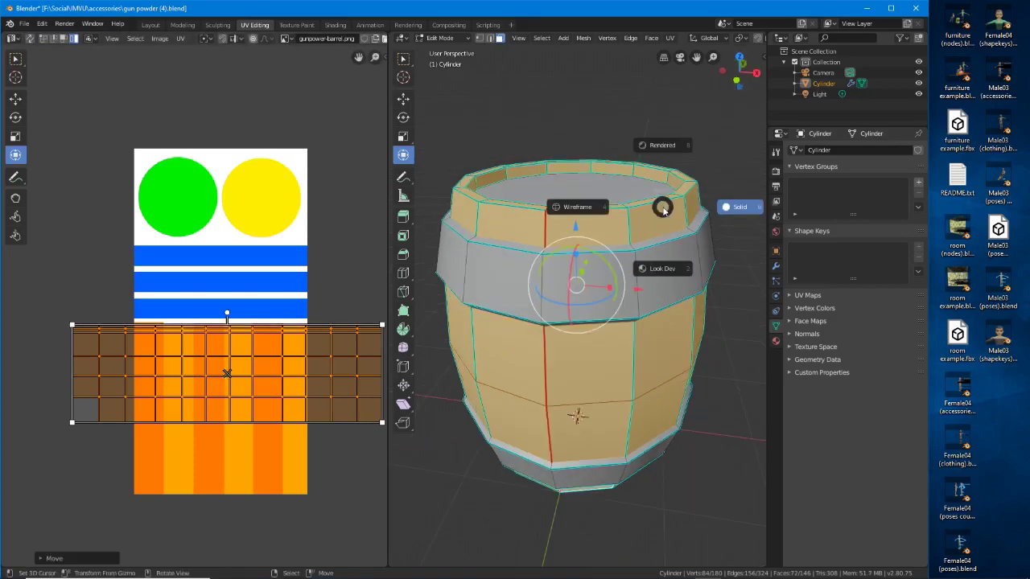
left_click(658, 269)
Move the vertical UV edge loop nearest the texture's right border onto that border, keeping the grid rows level
middle_click_drag(299, 372, 231, 323)
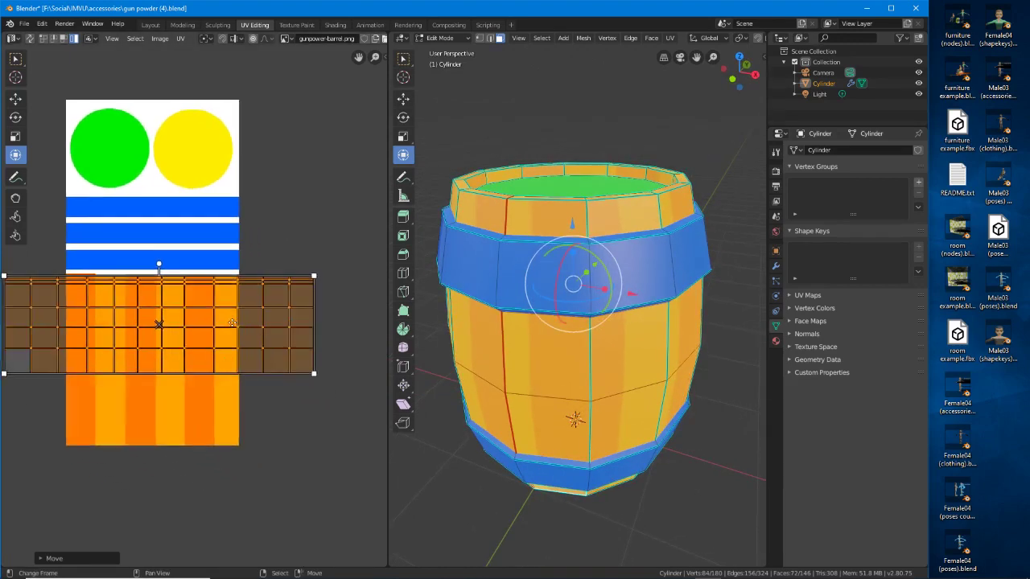
scroll(232, 323, "up", 3)
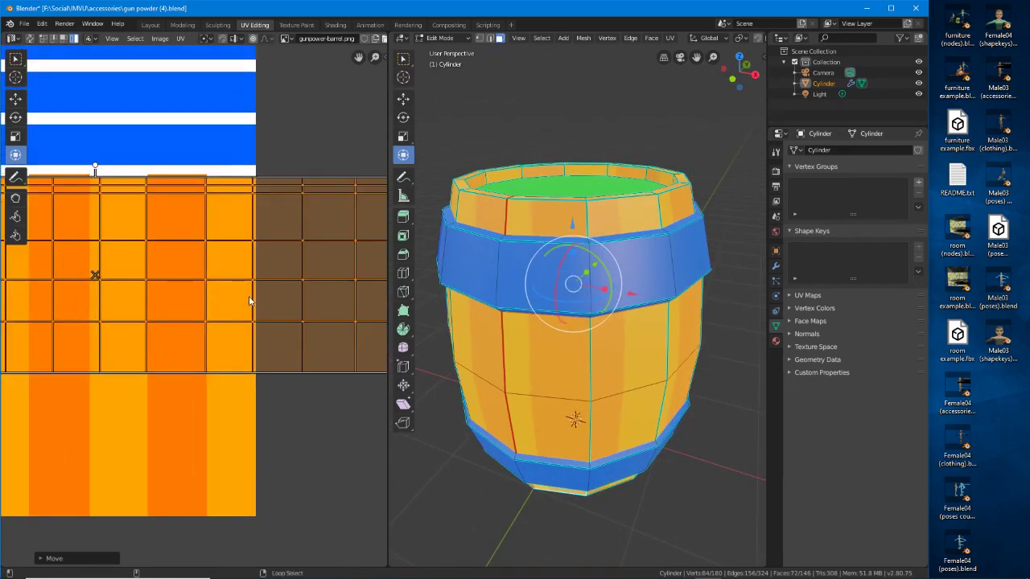
key("alt+a")
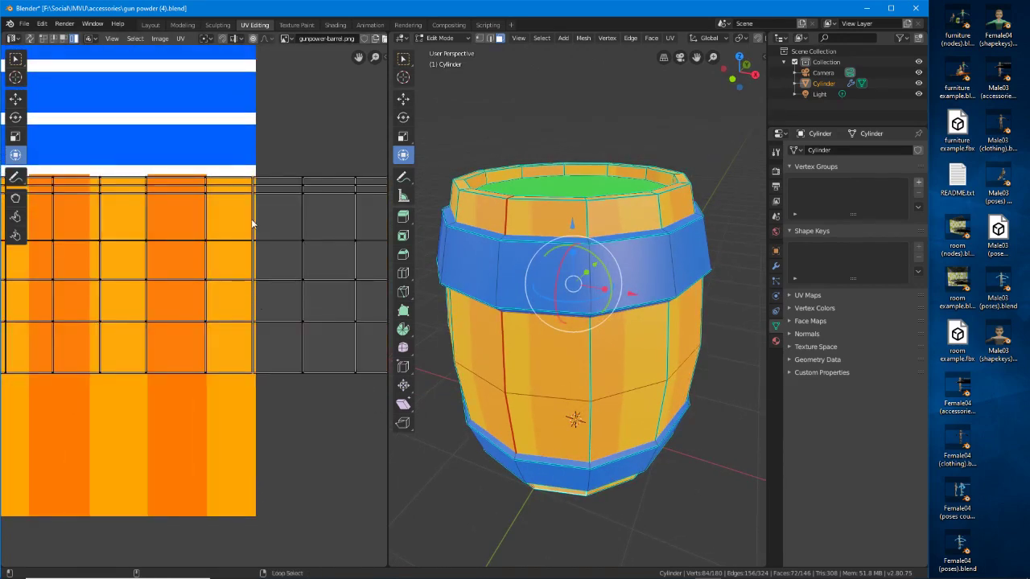
left_click(267, 296, "alt")
key("g")
left_click(270, 297)
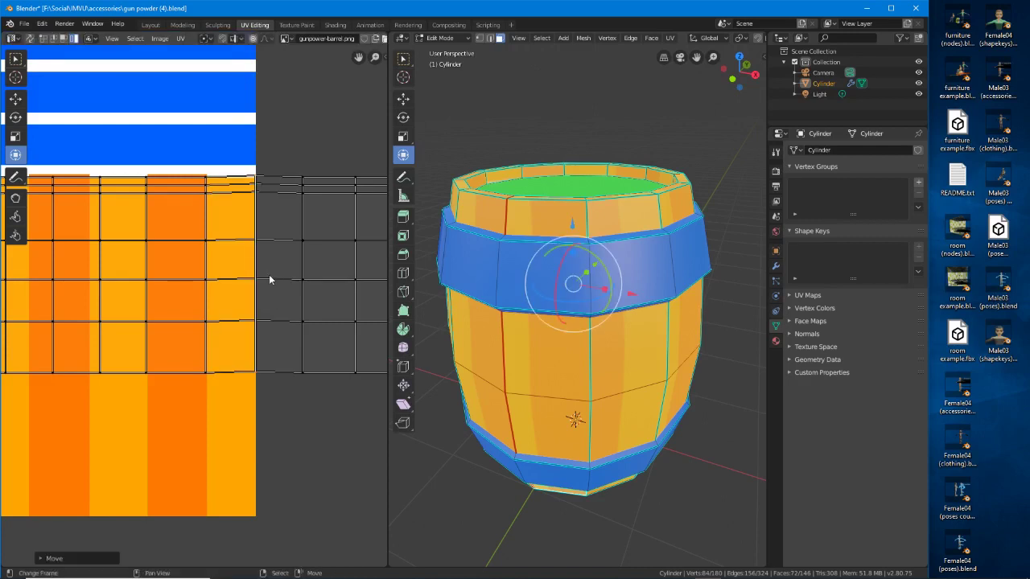
key("g")
left_click(268, 277)
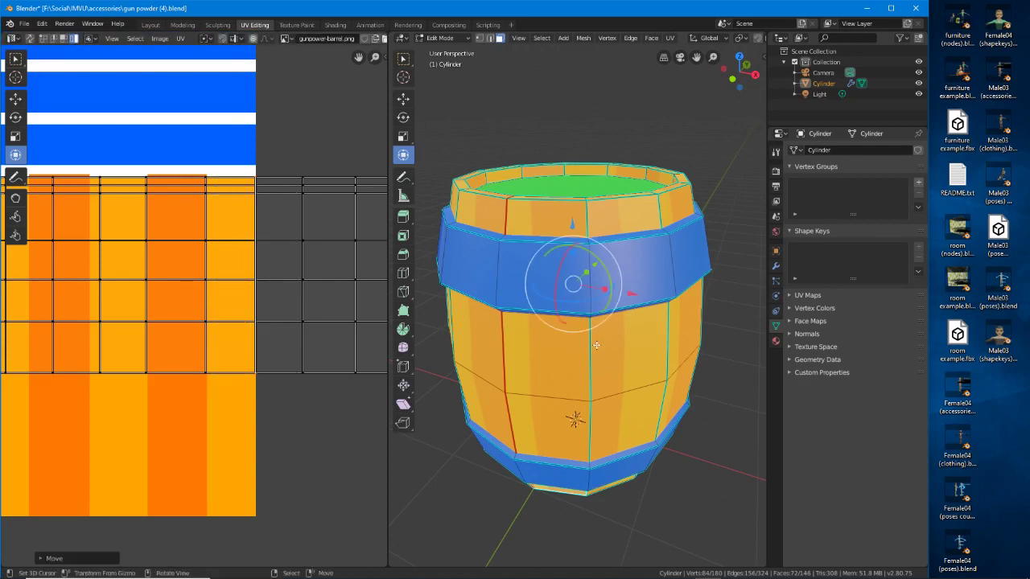
Align two neighbouring vertical UV edge loops with the right and left sides of the middle dark stripe
middle_click_drag(597, 345, 621, 348)
middle_click_drag(482, 322, 571, 322)
middle_click_drag(100, 301, 224, 304)
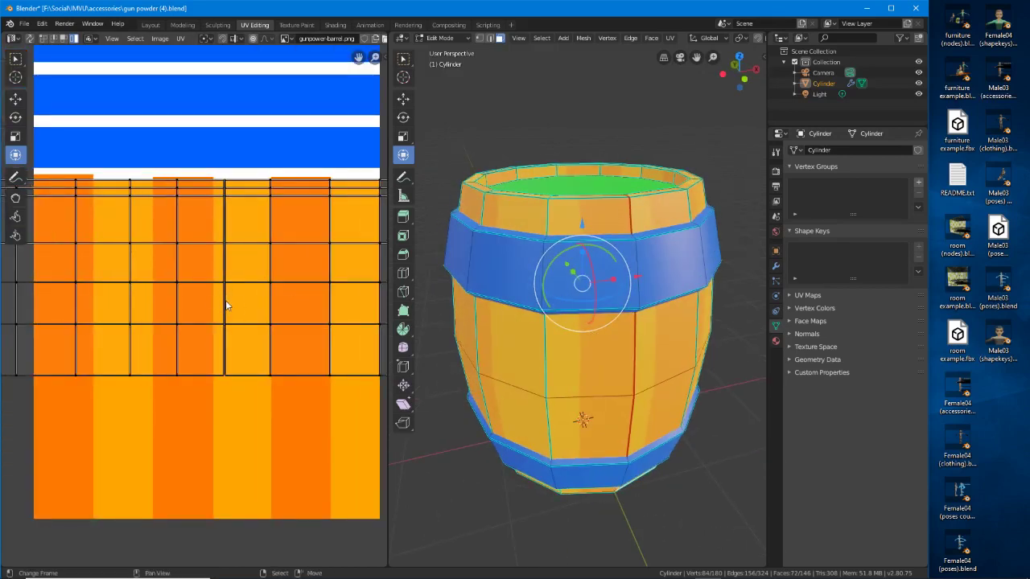
key("g")
left_click(227, 307)
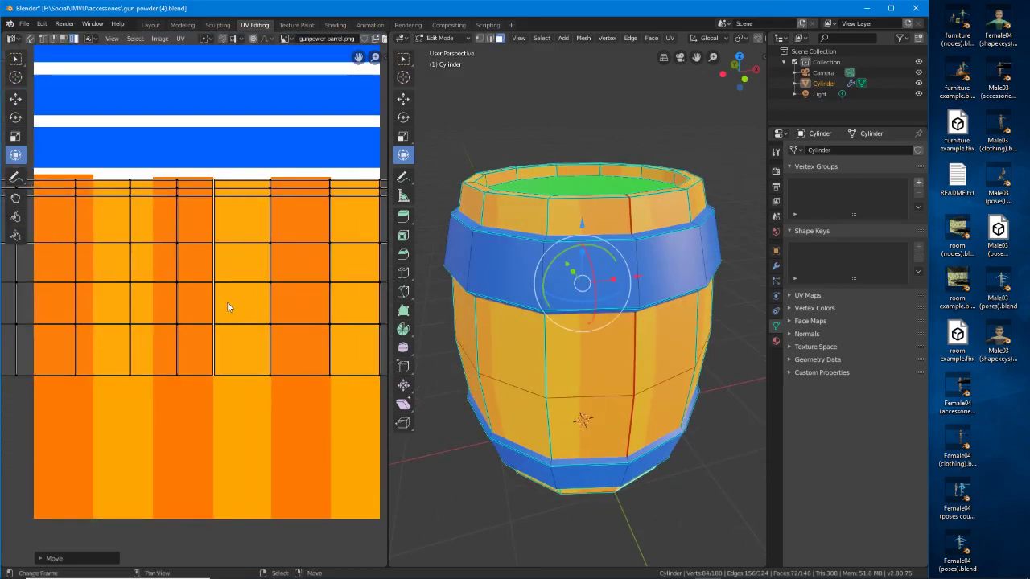
right_click(177, 296, "alt")
key("g")
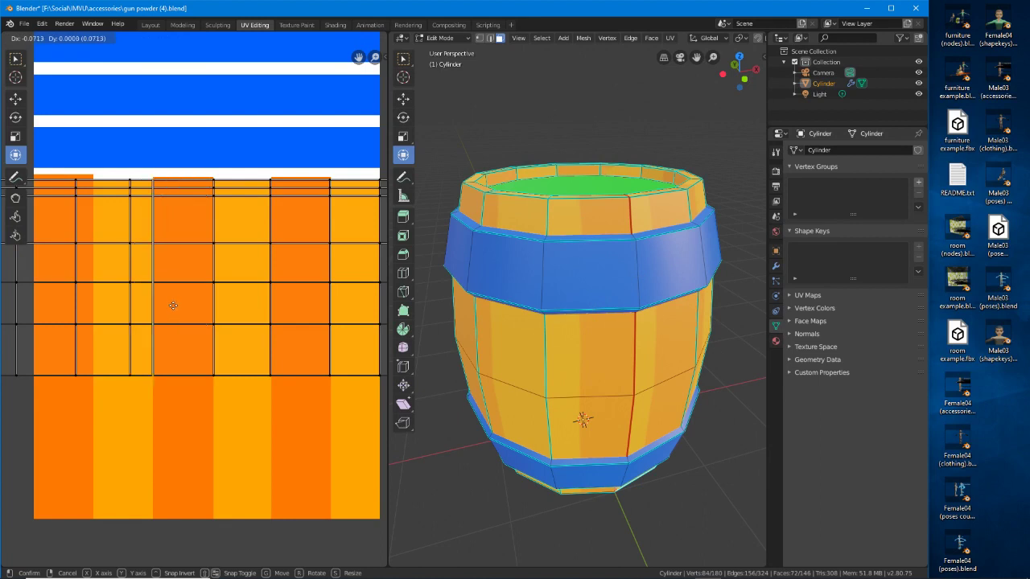
left_click(173, 307)
Move the vertical UV edge loop in the leftmost light stripe onto the right side of the first dark stripe
middle_click_drag(121, 301, 274, 309)
left_click(265, 311, "alt")
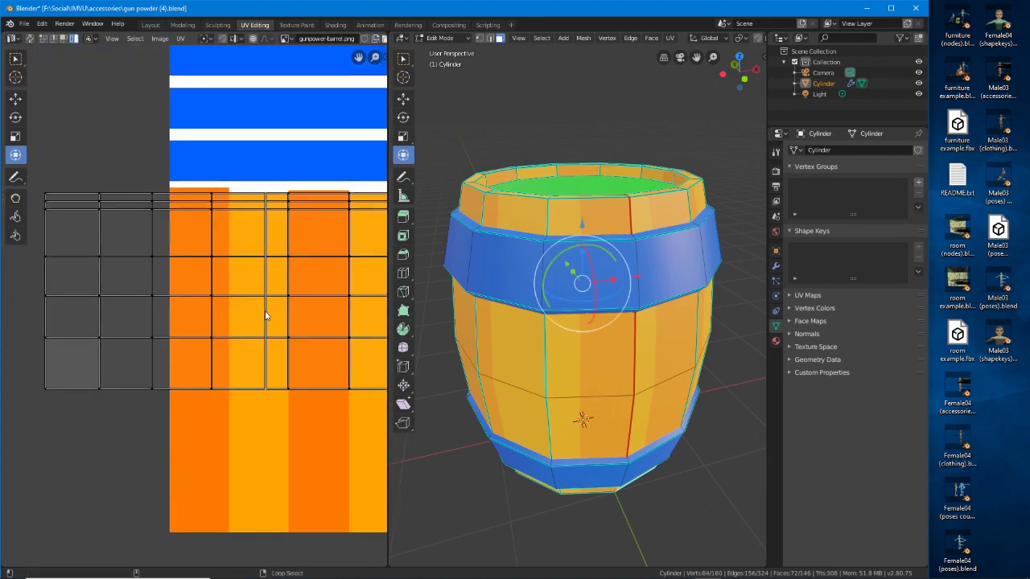
key("g")
left_click(216, 315)
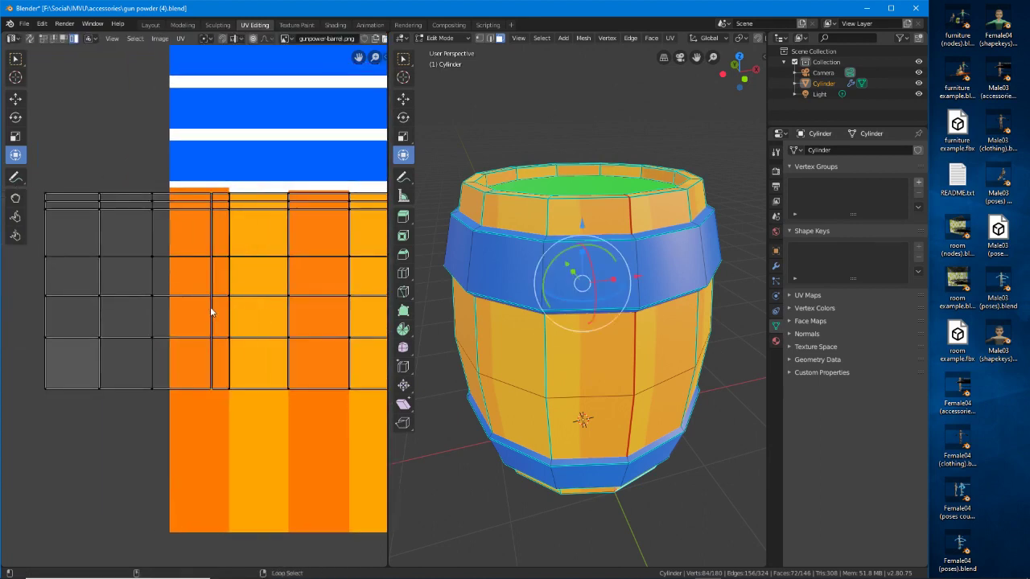
Select the remaining UV columns on the grid's left end and shift them left until they meet the texture's left border
left_click(152, 307, "alt+shift")
left_click(99, 307, "alt+shift")
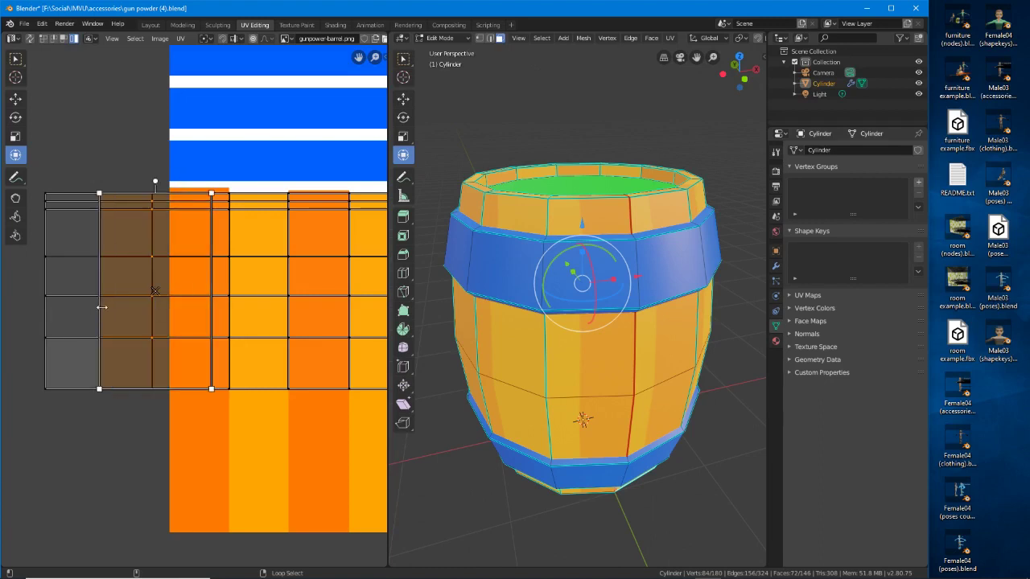
left_click(46, 311, "alt+shift")
left_click_drag(127, 291, 86, 291)
middle_click_drag(531, 344, 648, 341)
key("g")
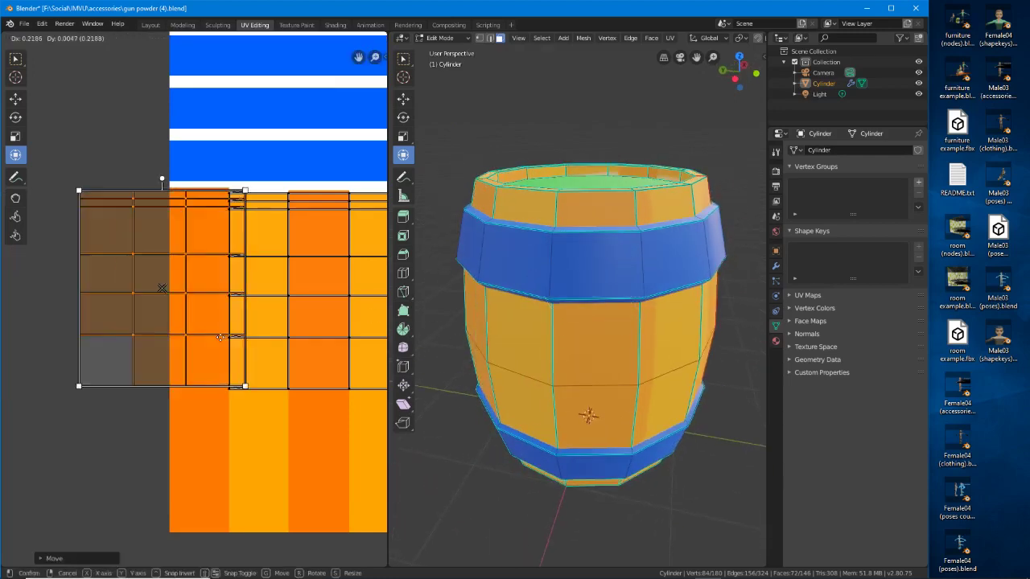
right_click(163, 338)
middle_click_drag(569, 342, 596, 345)
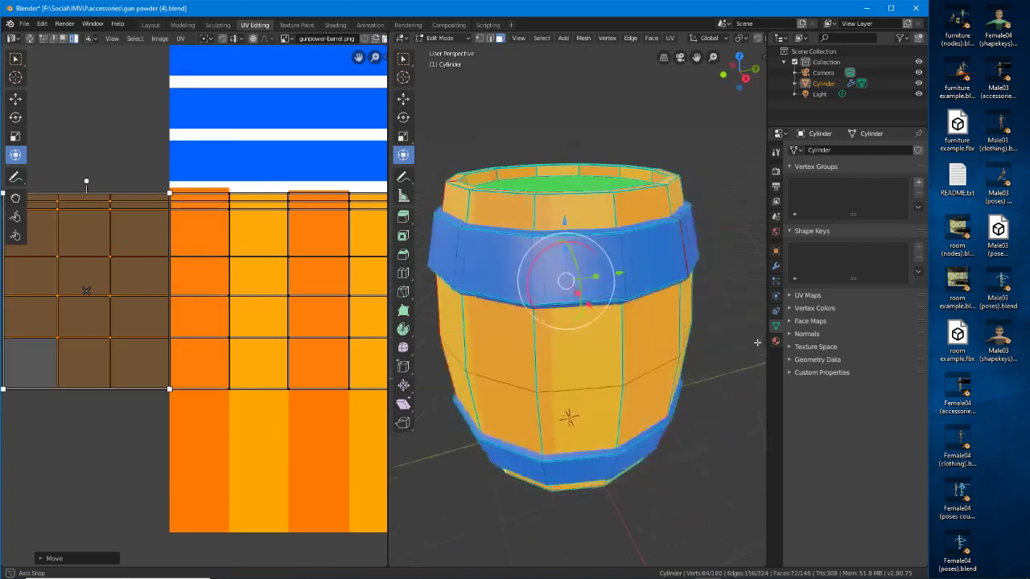
key("g")
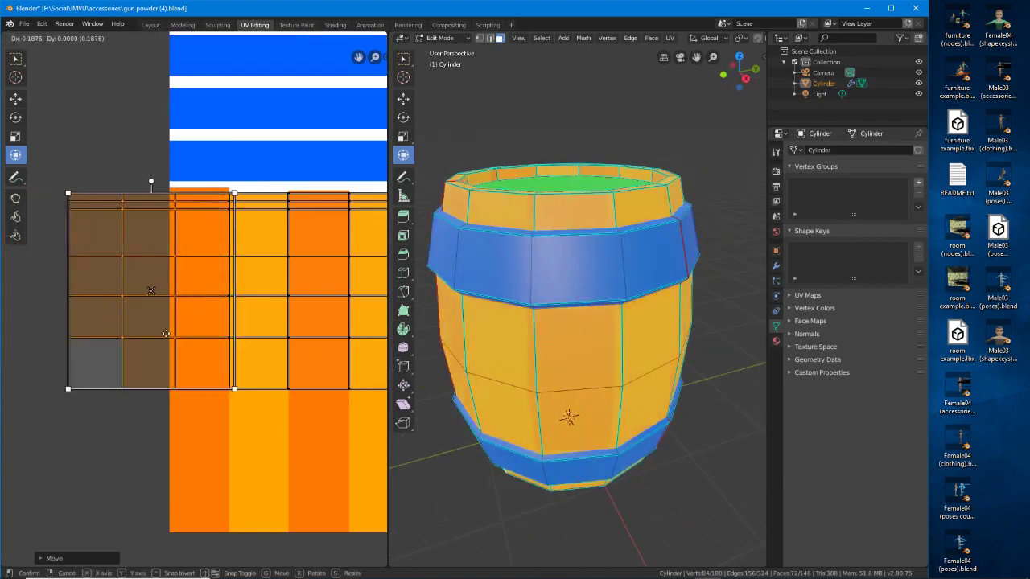
right_click(140, 331)
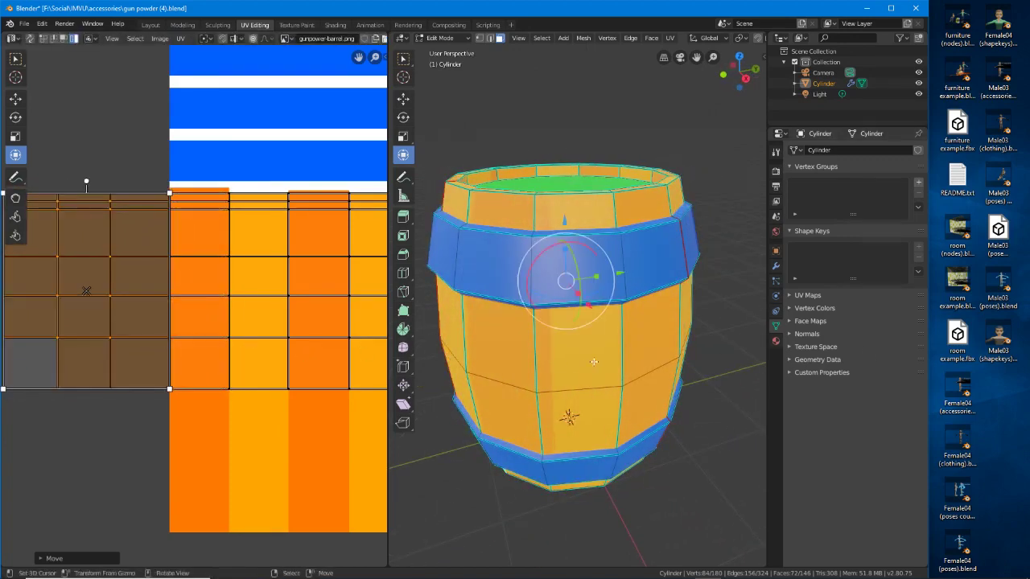
mouse_move(594, 361)
middle_mouse_down()
mouse_move(503, 362)
mouse_move(578, 352)
middle_mouse_up()
key("g")
right_click(121, 322)
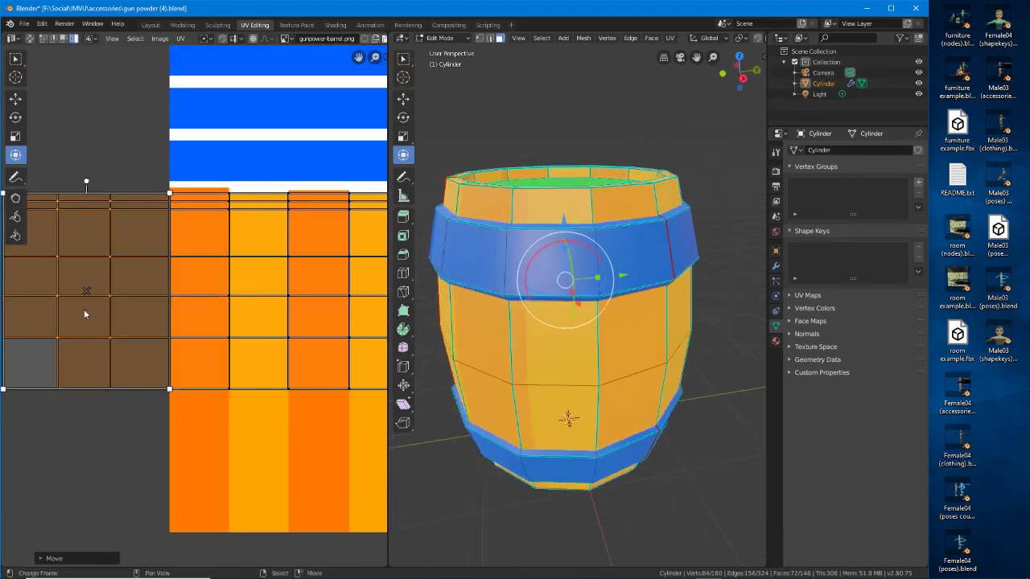
Move the first vertical UV edge loop outside the texture's left border about 0.031 to the right
key("alt+a")
left_click(179, 327, "alt")
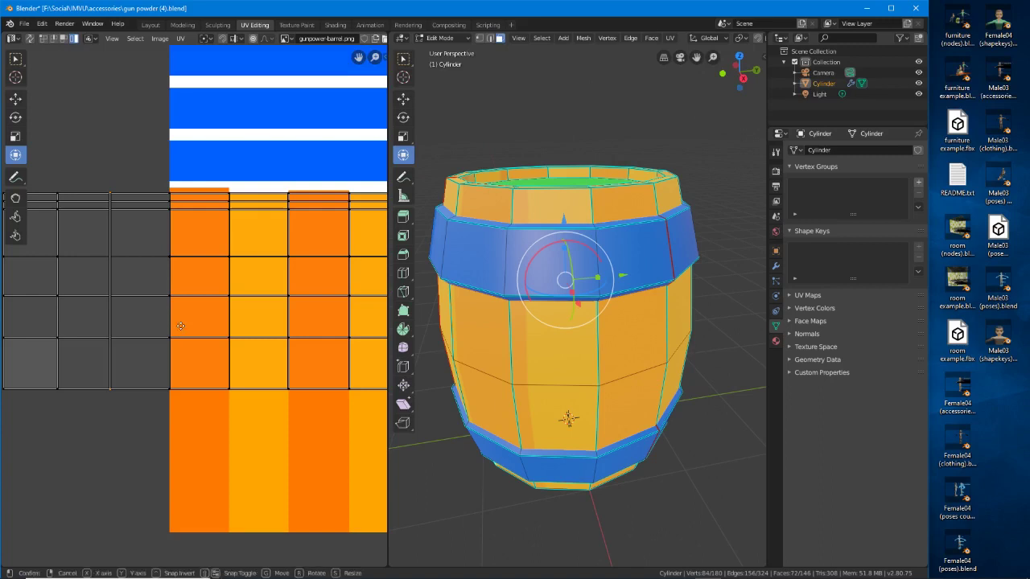
key("g")
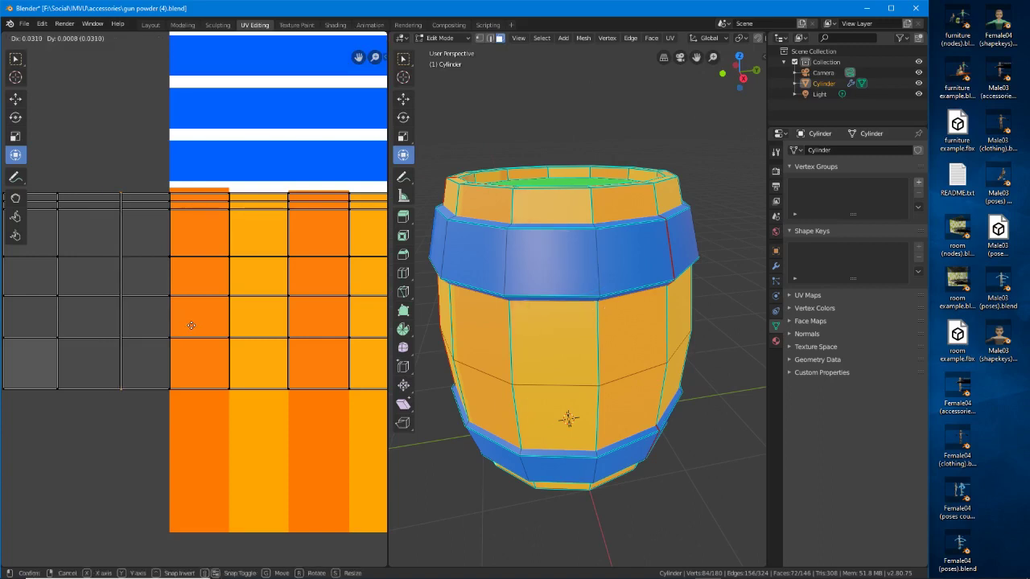
left_click(191, 325)
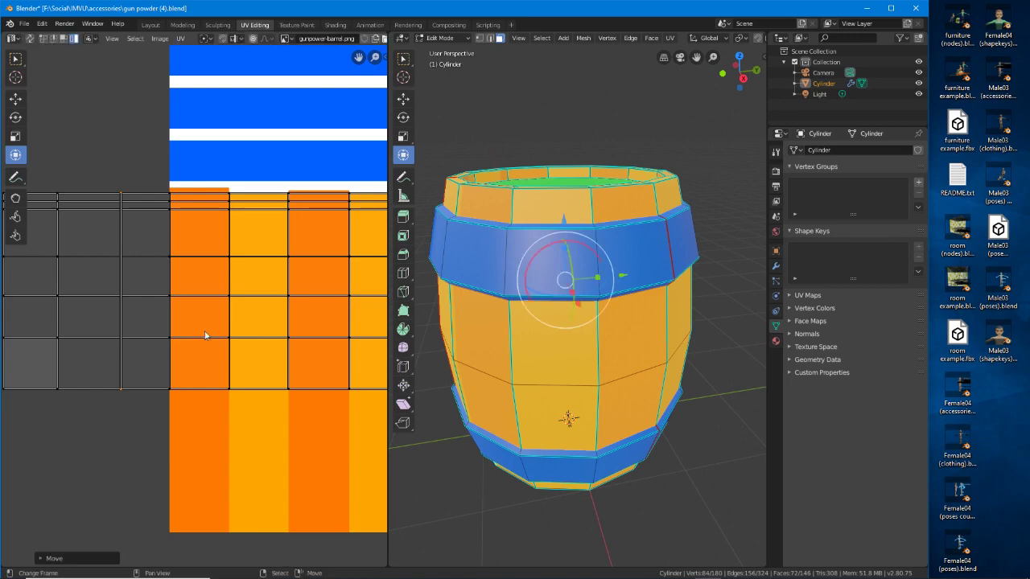
Move the second vertical UV edge loop beyond the texture's left border slightly right to match the plank stripe width
middle_click_drag(567, 330, 618, 338)
middle_click_drag(145, 354, 262, 353)
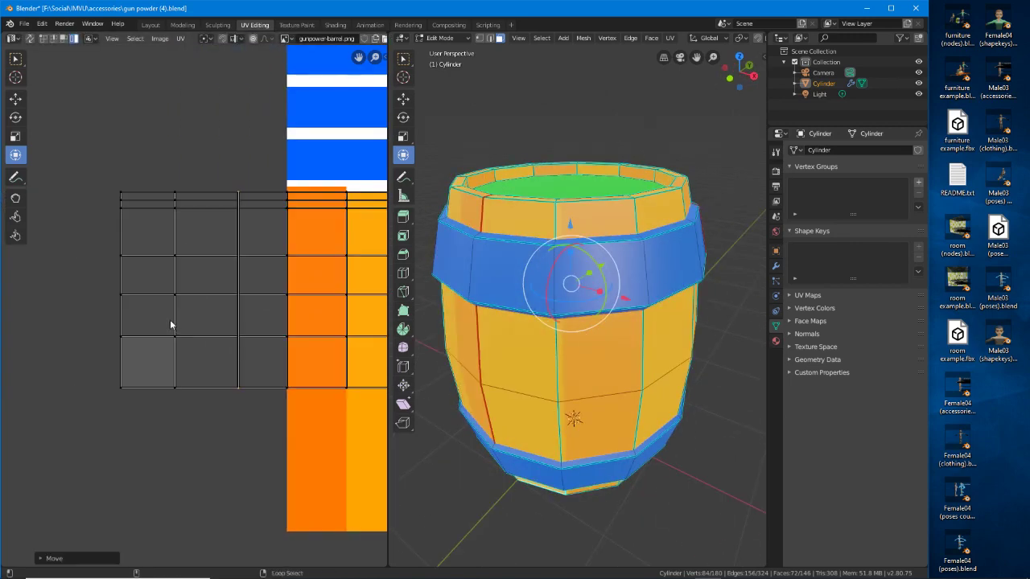
left_click(179, 321, "alt")
key("g")
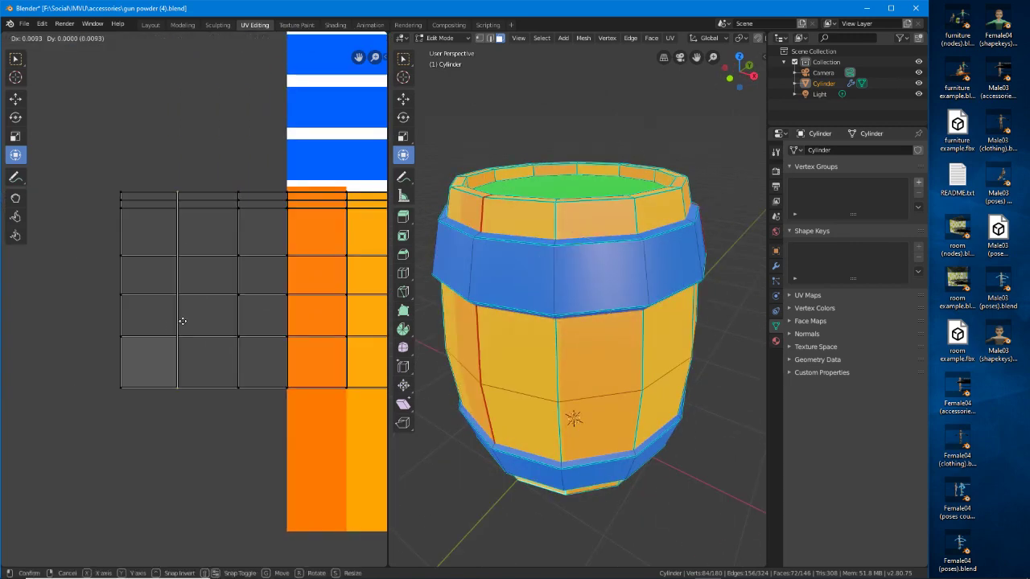
left_click(184, 321)
Fine-tune the outermost vertical UV edge loop on the grid's left end with a slight move along the X axis only
left_click(132, 325, "alt")
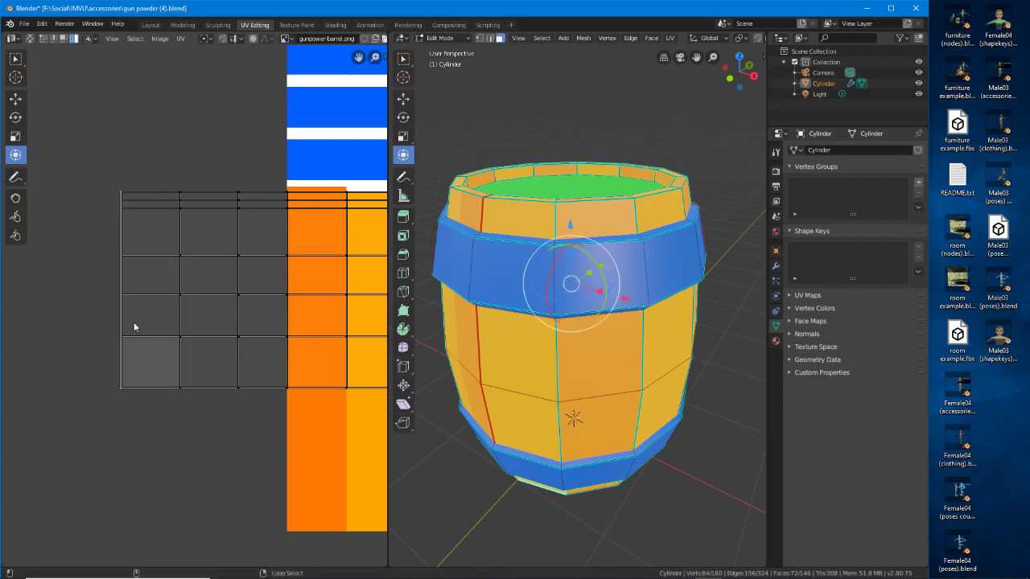
middle_click_drag(483, 330, 568, 330)
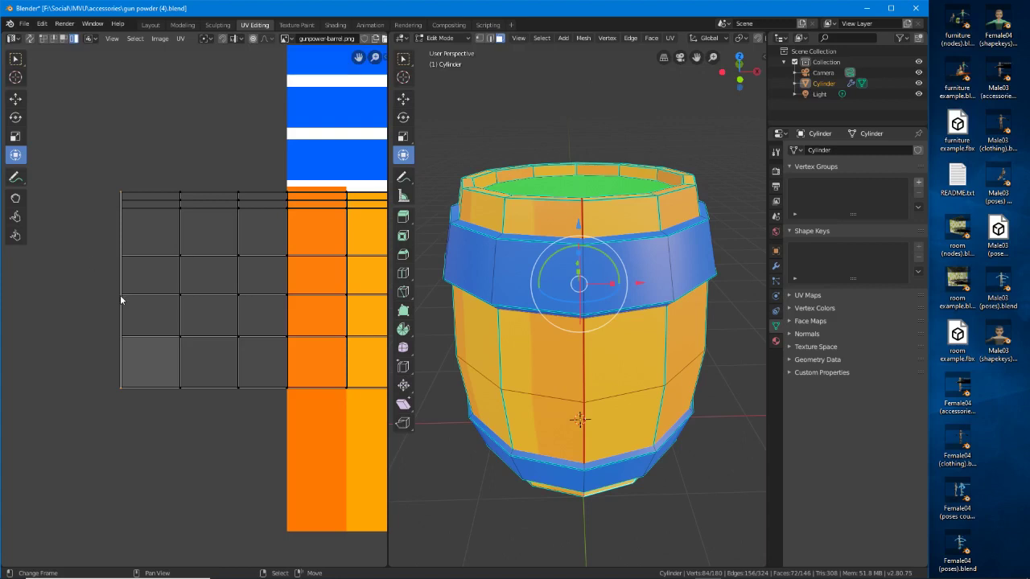
key("g")
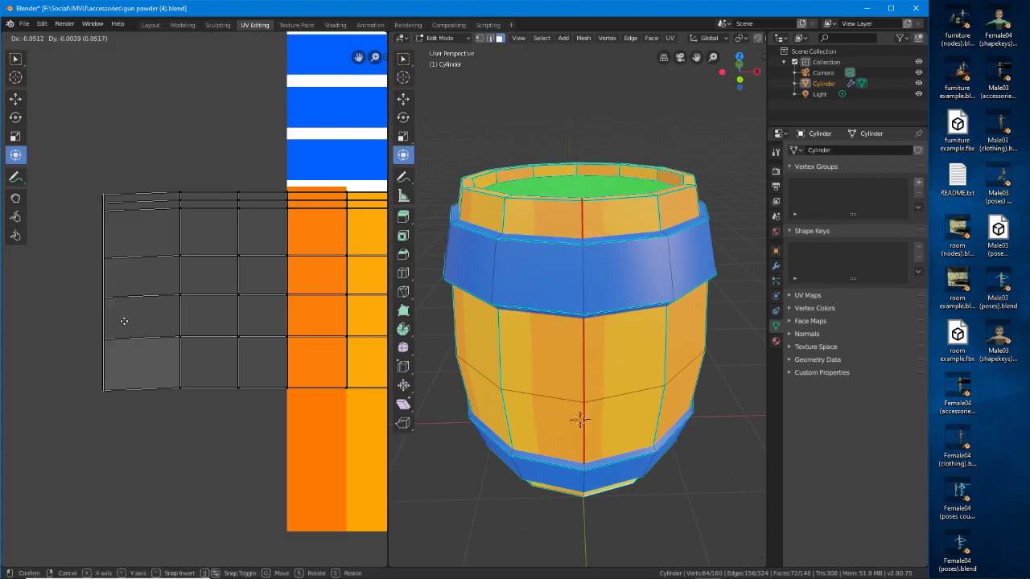
key("x")
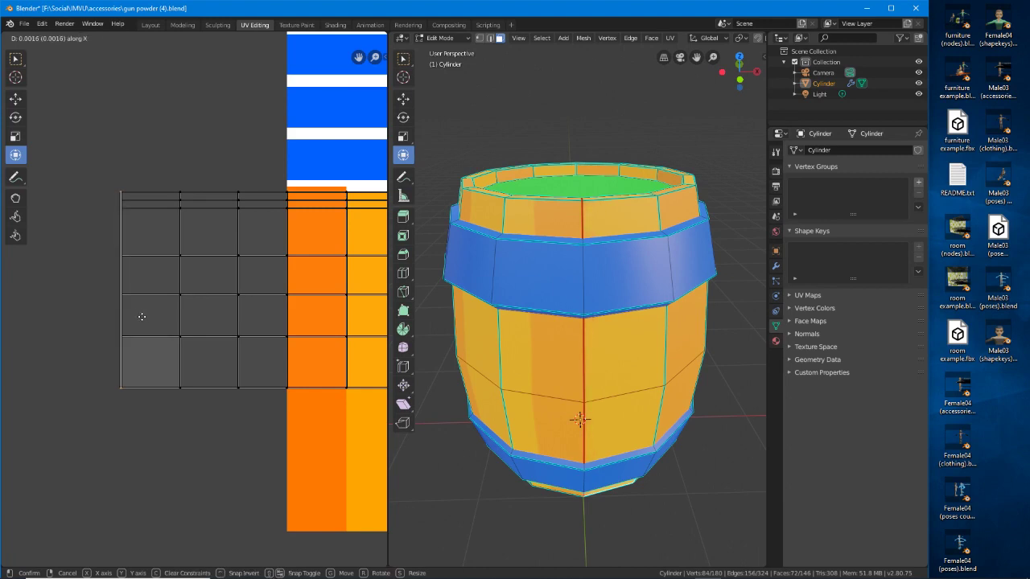
left_click(144, 320)
middle_click_drag(299, 335, 78, 320)
middle_click_drag(596, 294, 632, 293)
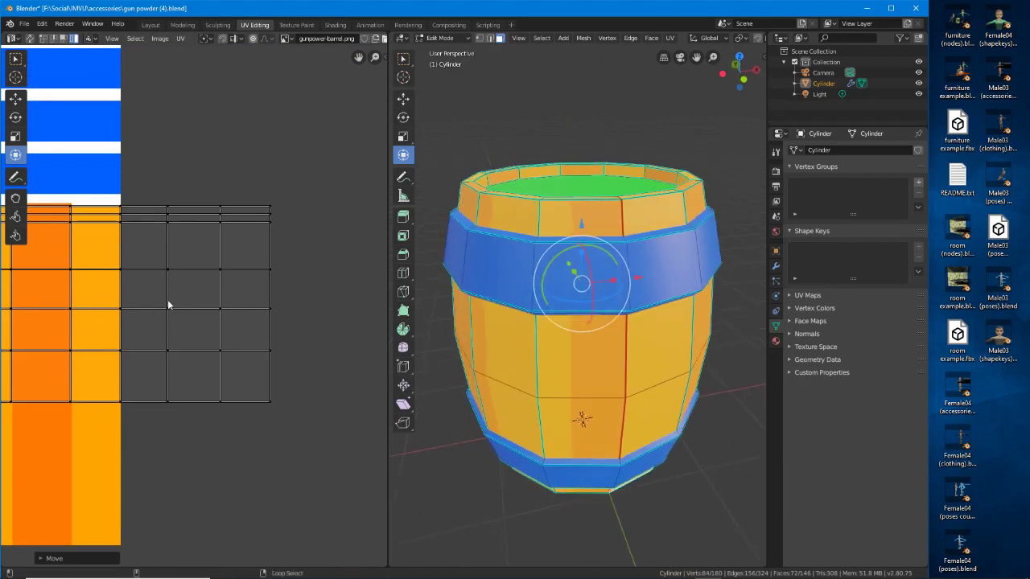
Move the first vertical stave UV loop beyond the texture's right edge outward horizontally to match the plank stripe width
left_click(168, 304, "alt")
key("g")
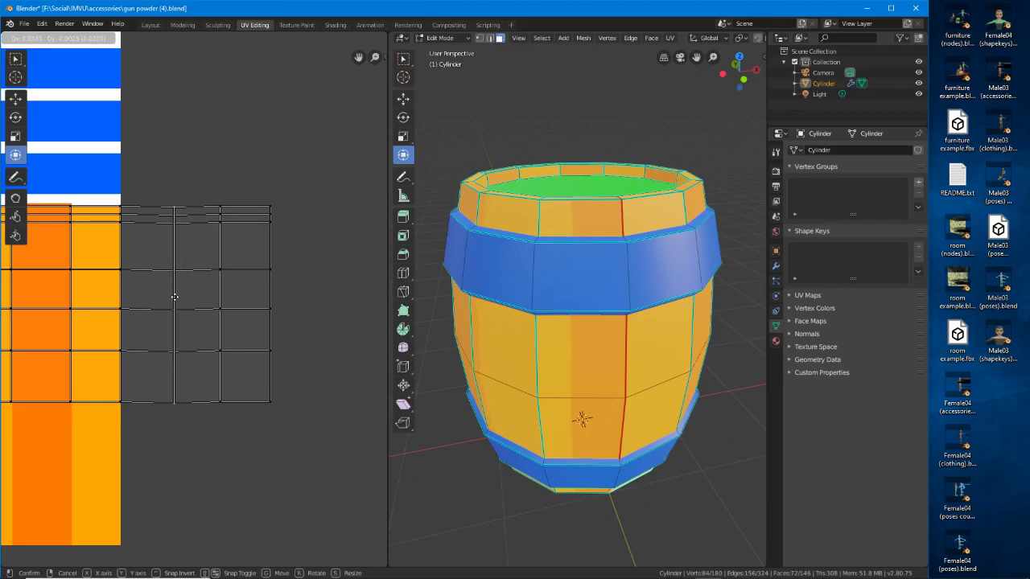
right_click(175, 297)
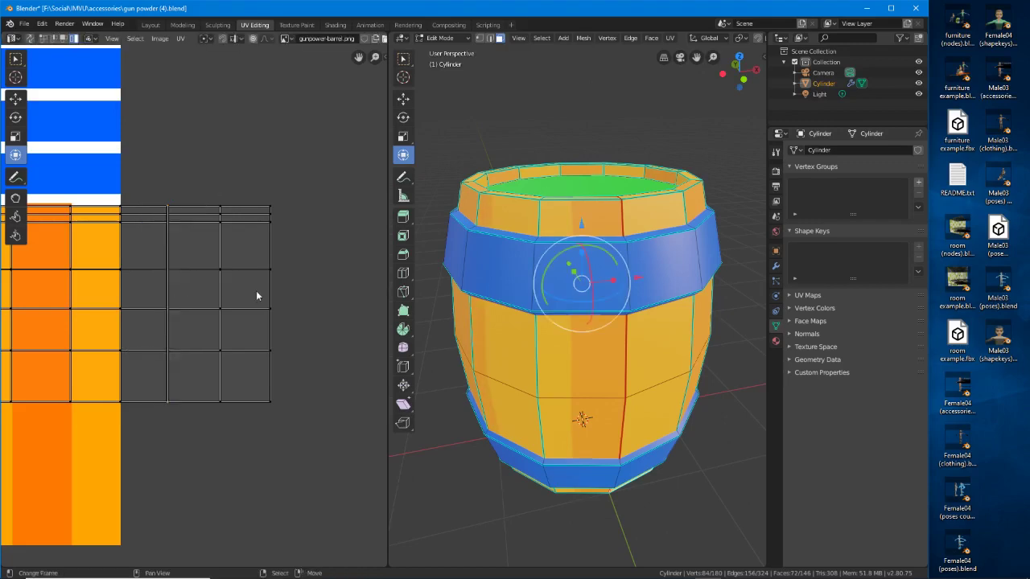
key("g")
right_click(174, 287)
middle_click_drag(483, 322, 620, 309)
key("g")
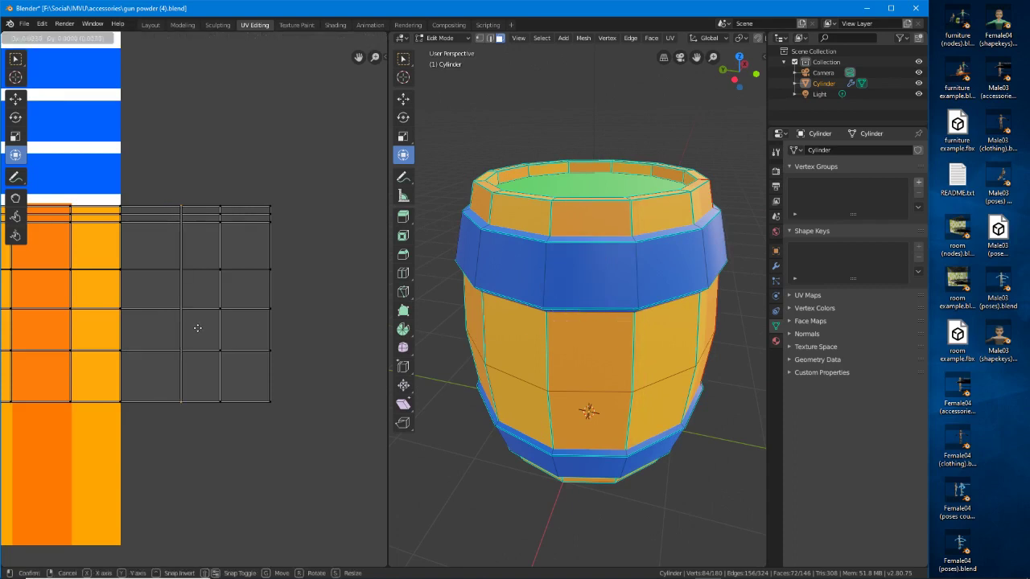
left_click(211, 325)
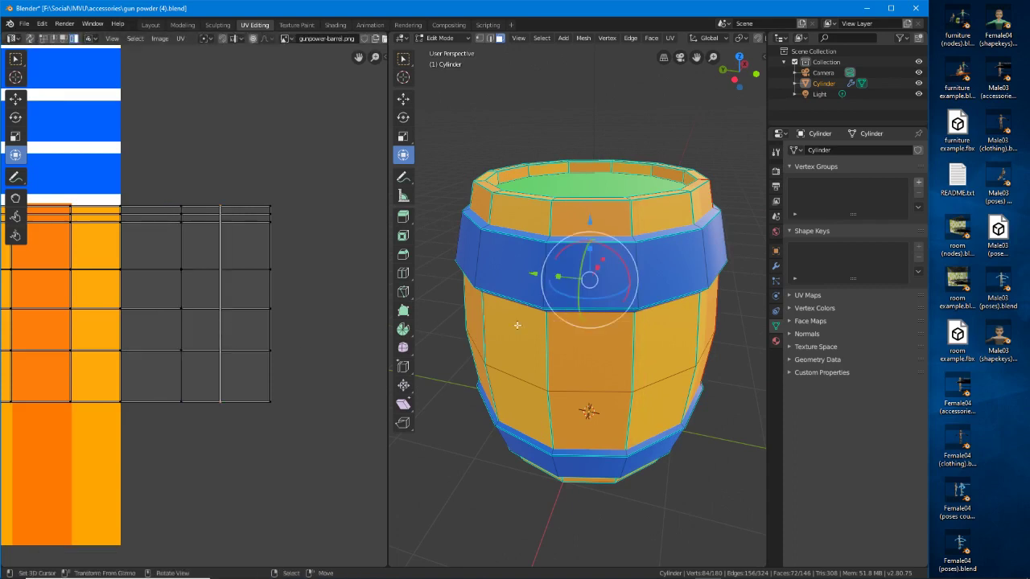
Move the next vertical stave UV loop and the outermost right loop outward so their columns match the plank stripe width
middle_click_drag(623, 338, 519, 338)
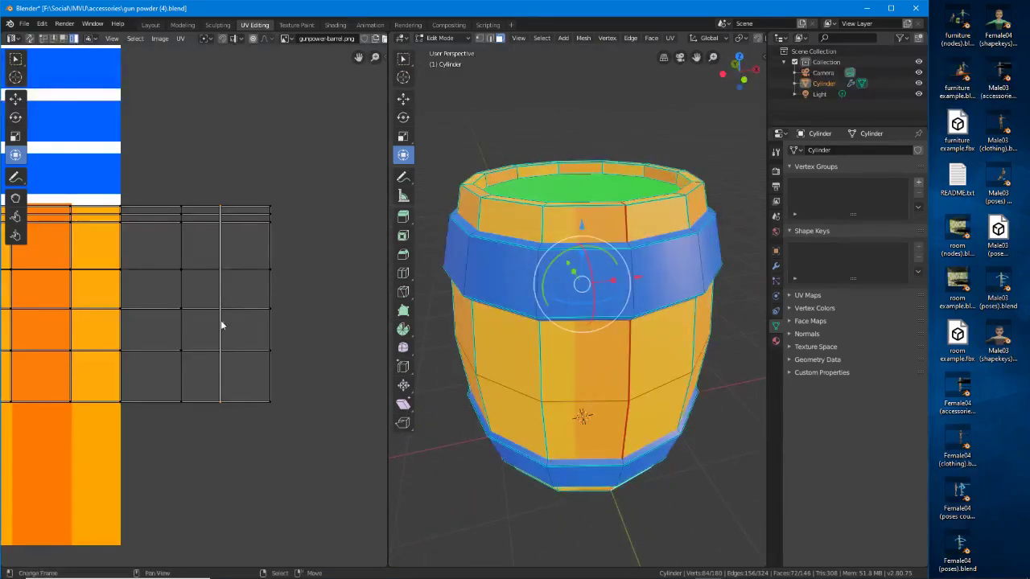
key("g")
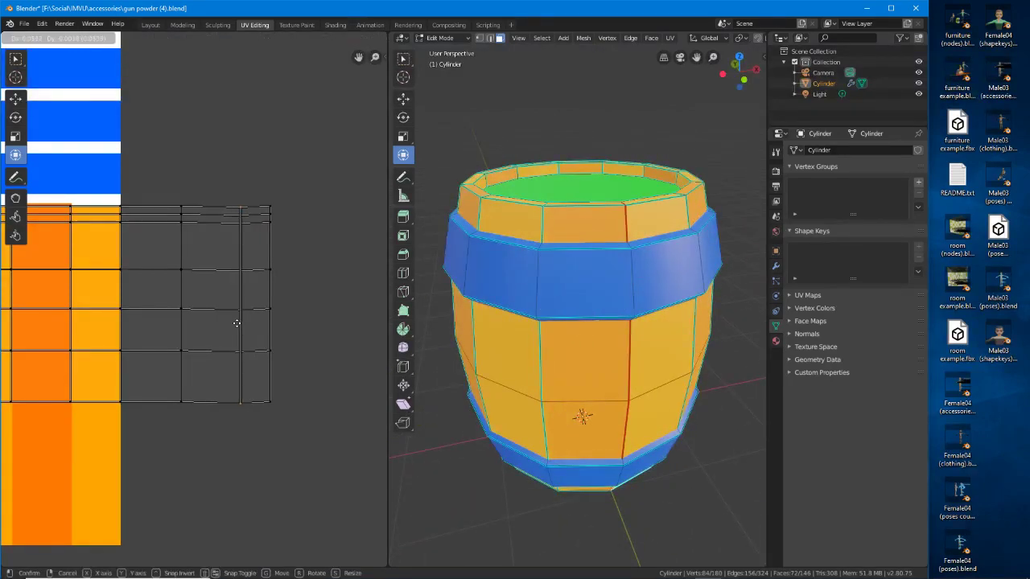
left_click(238, 324)
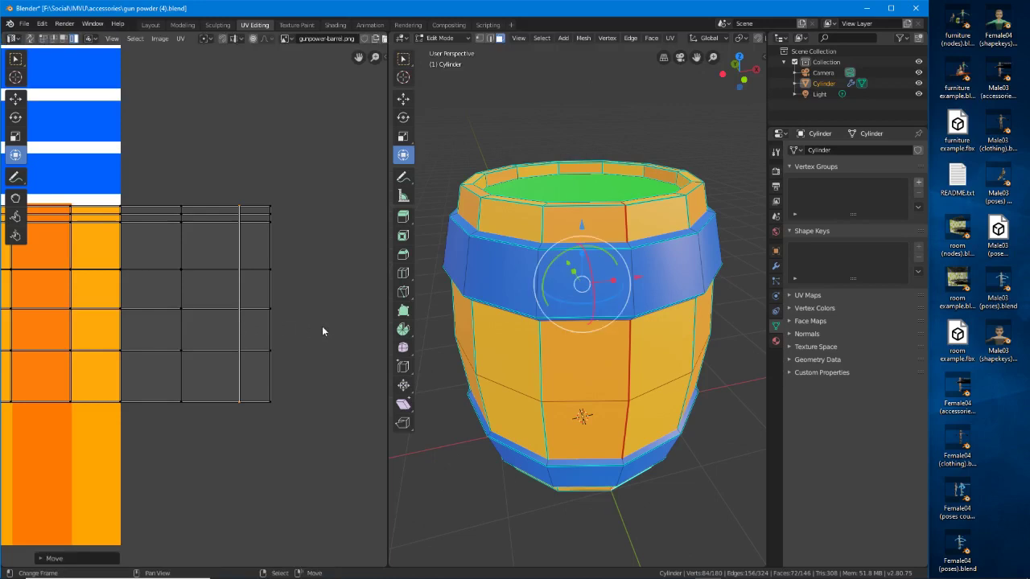
right_click(266, 327, "alt")
middle_click_drag(609, 339, 531, 339)
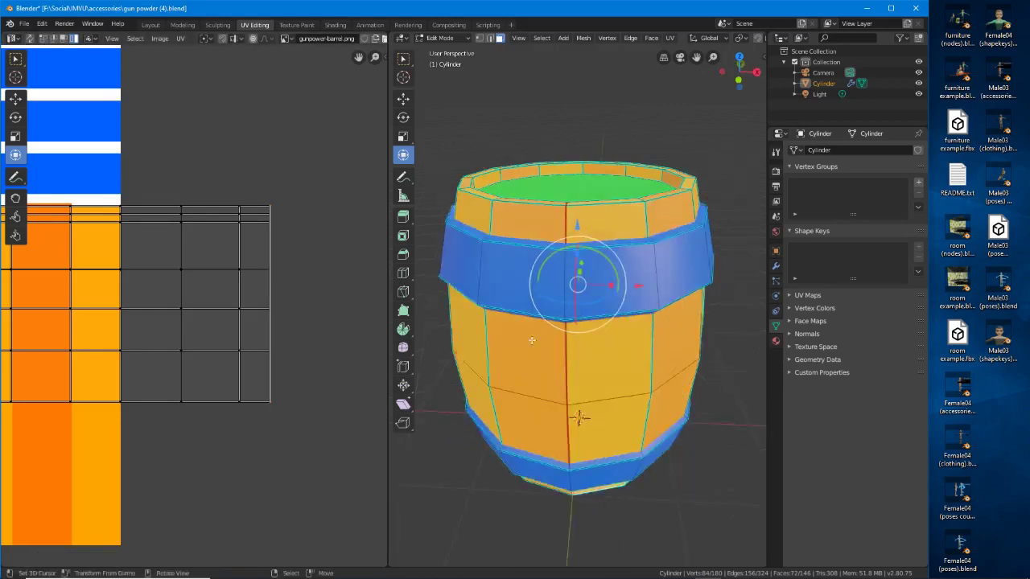
key("g")
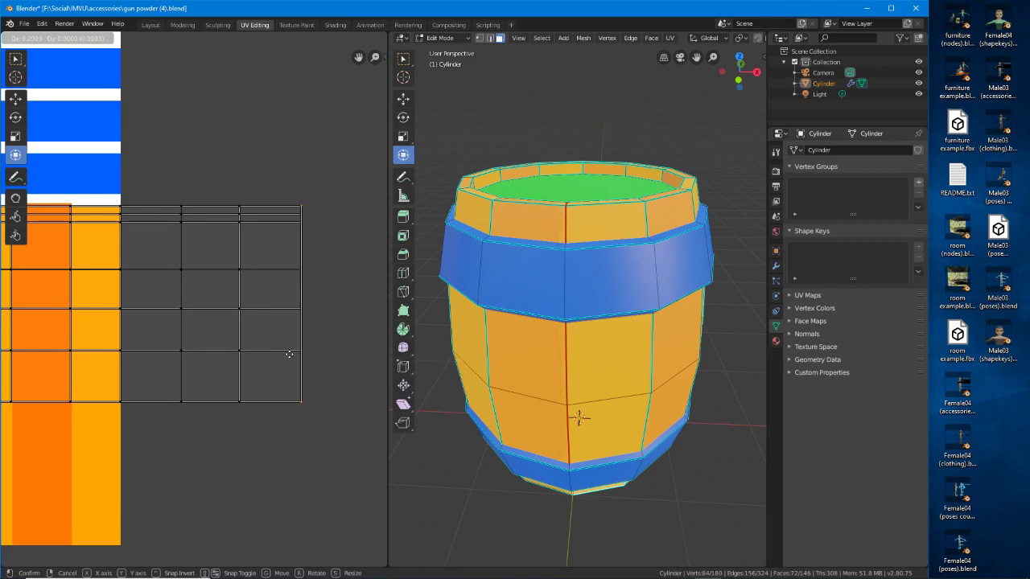
left_click(289, 355)
Stretch the whole stave UV island vertically by about 1.7 to fill the orange stripes, and lower its top edge slightly
scroll(195, 382, "down", 2)
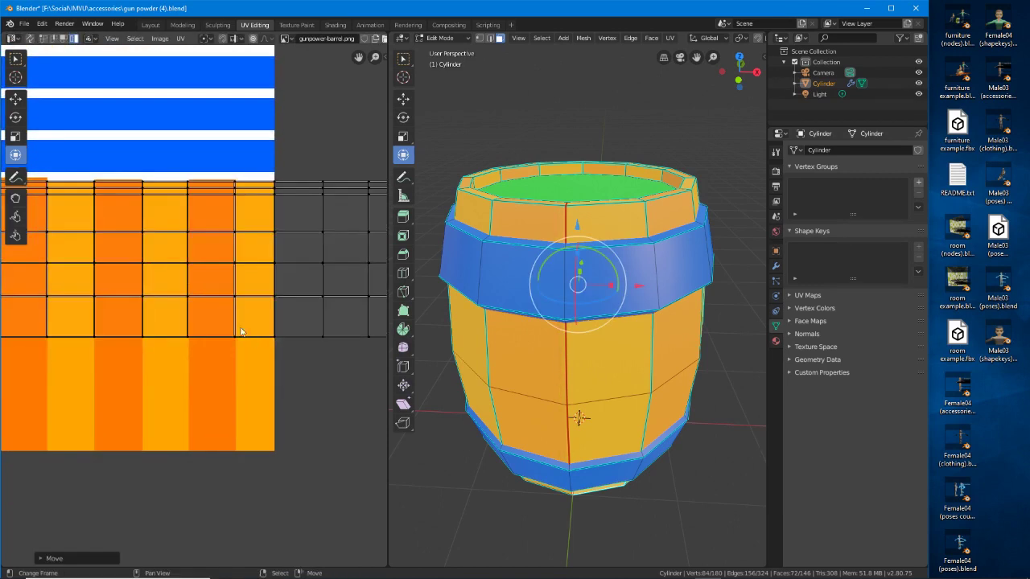
scroll(289, 387, "down", 3)
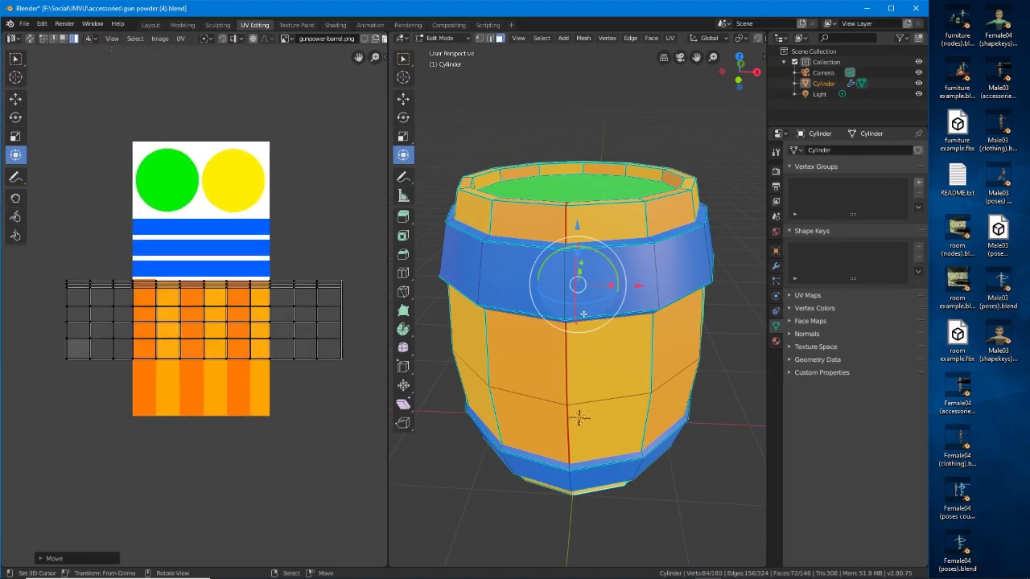
middle_click_drag(483, 306, 618, 346)
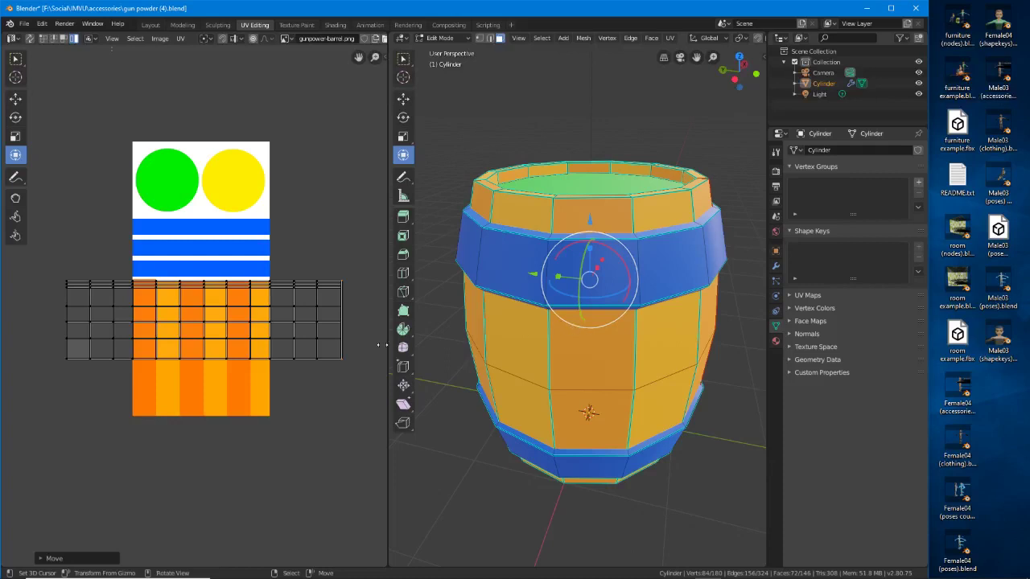
scroll(216, 362, "up", 2)
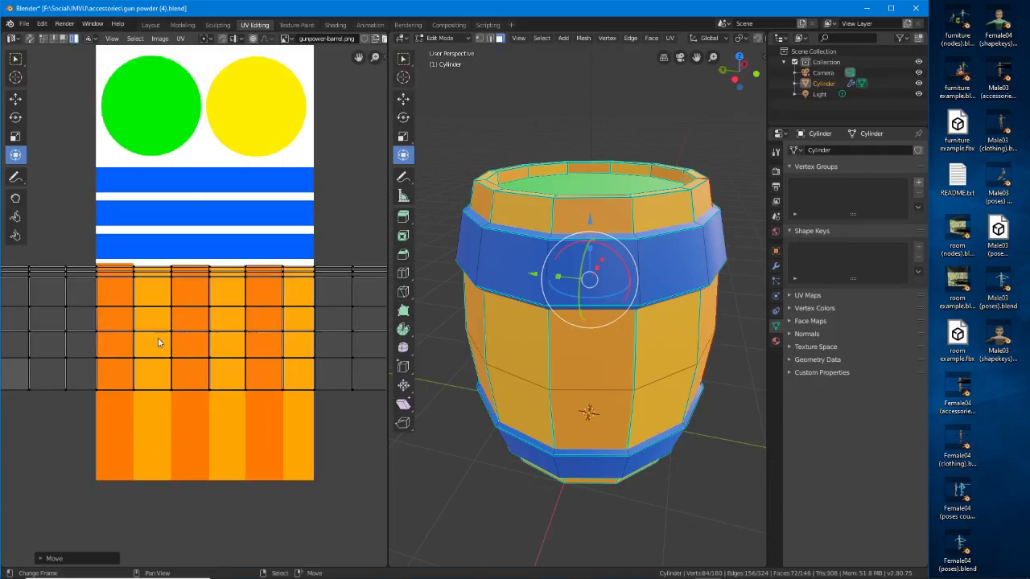
mouse_move(158, 339)
middle_mouse_down()
mouse_move(200, 330)
mouse_move(158, 323)
middle_mouse_up()
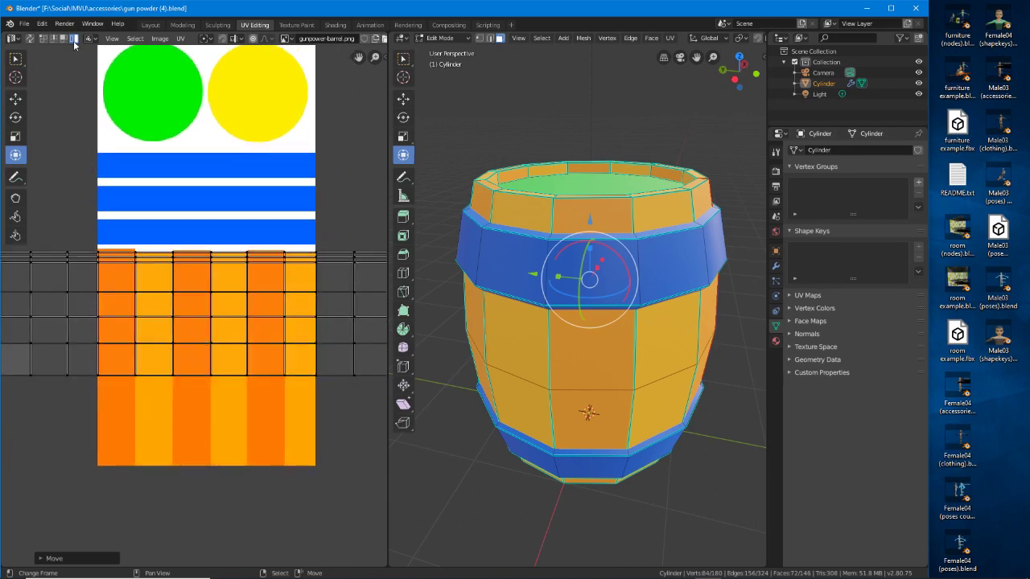
key("a")
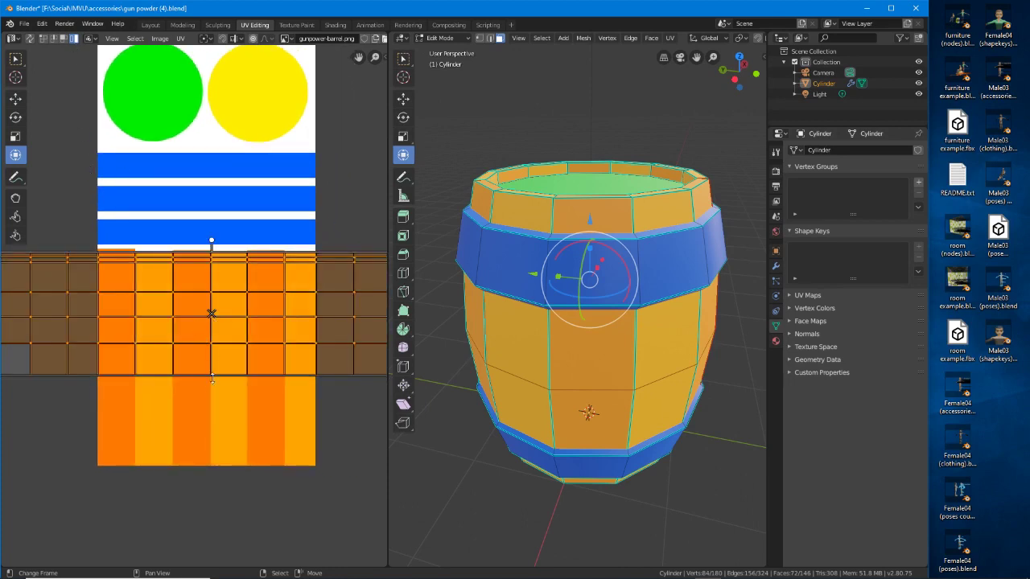
key("s")
key("y")
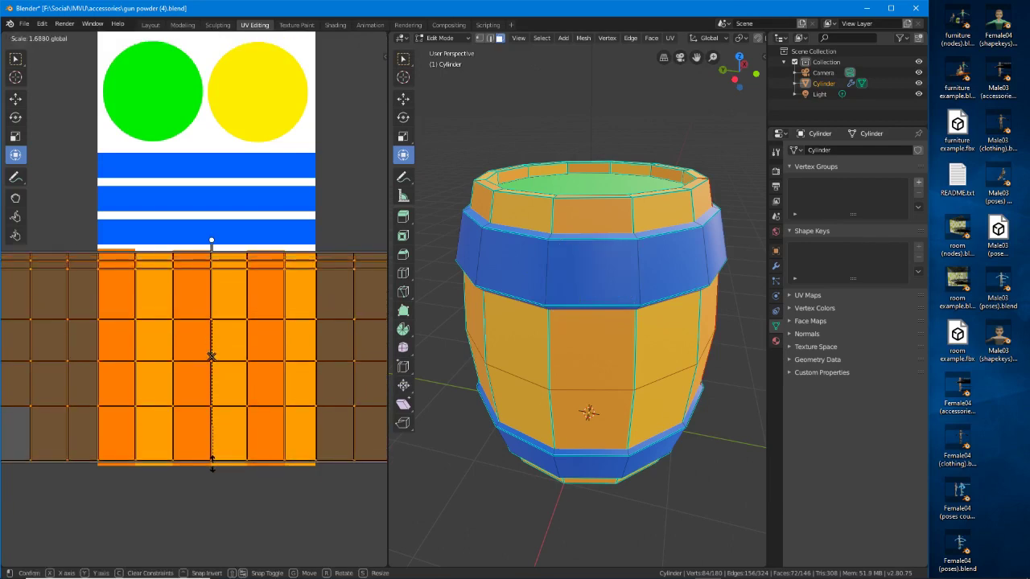
left_click_drag(212, 467, 213, 464)
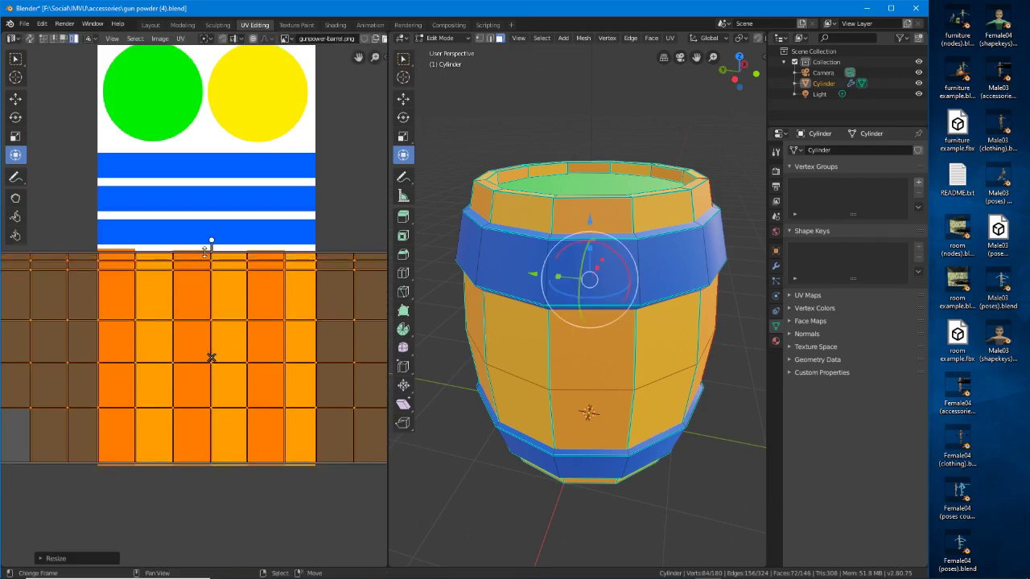
left_click_drag(205, 252, 204, 258)
Select all faces of the barrel mesh to display every UV island, including the metal bands and lids
middle_click_drag(625, 396, 444, 405)
scroll(620, 396, "down", 1)
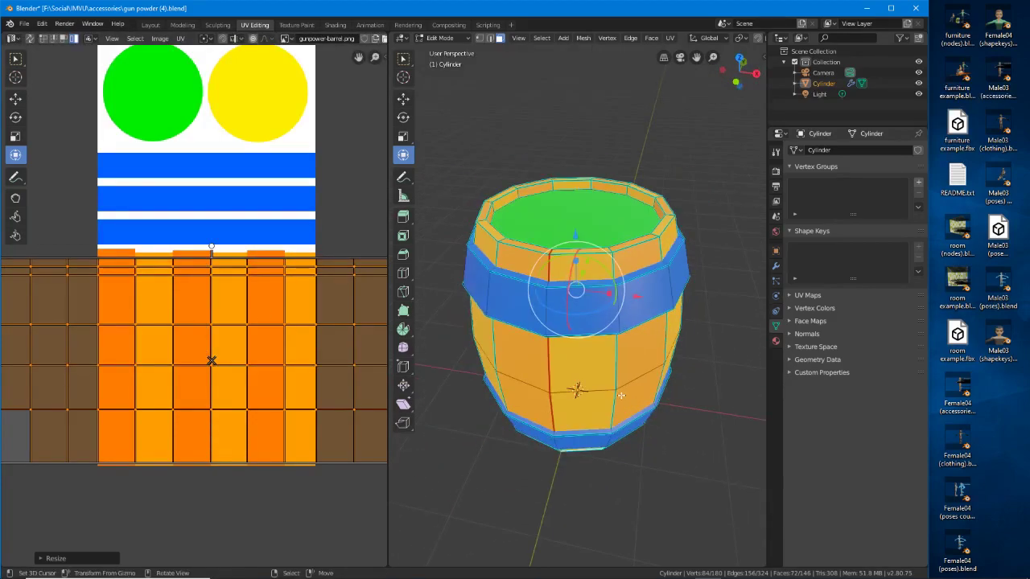
middle_click_drag(620, 396, 539, 386)
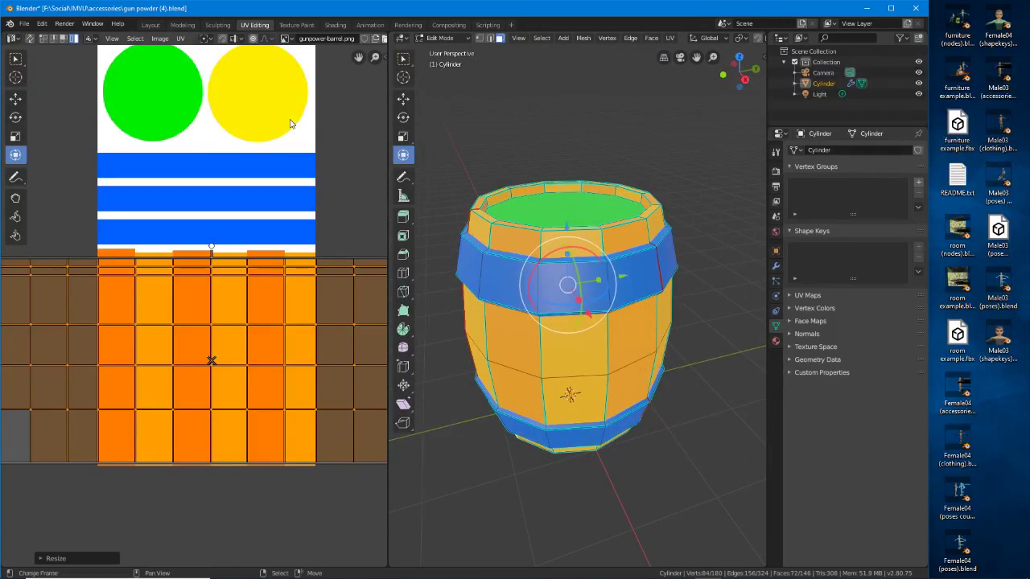
scroll(211, 350, "down", 2)
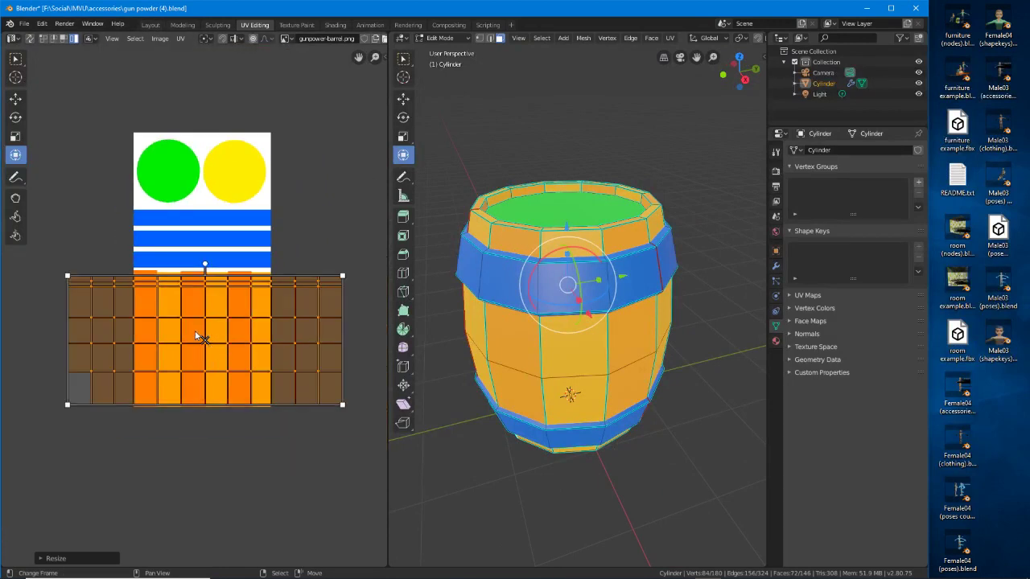
scroll(551, 277, "up", 2)
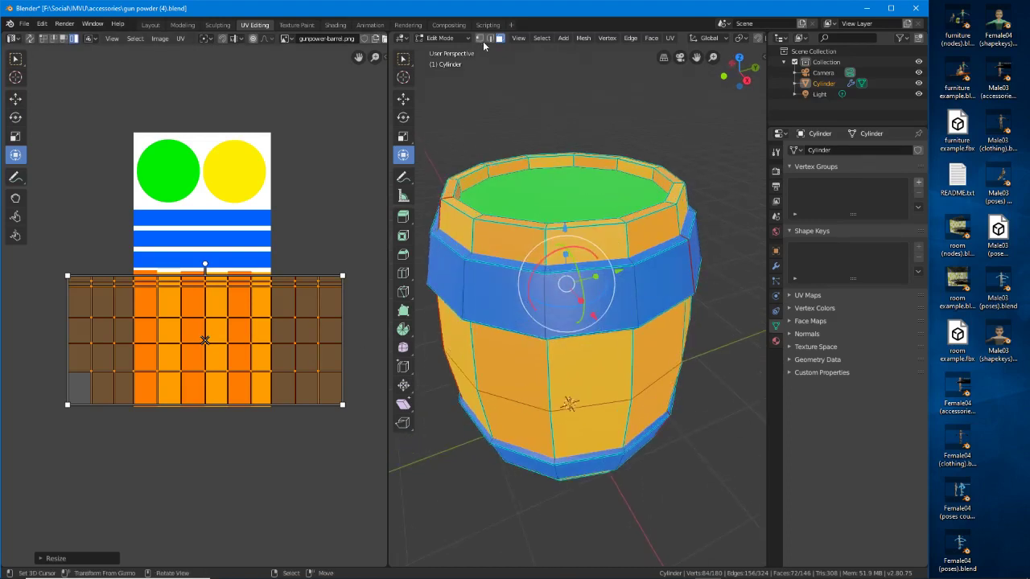
left_click(542, 37)
left_click(551, 50)
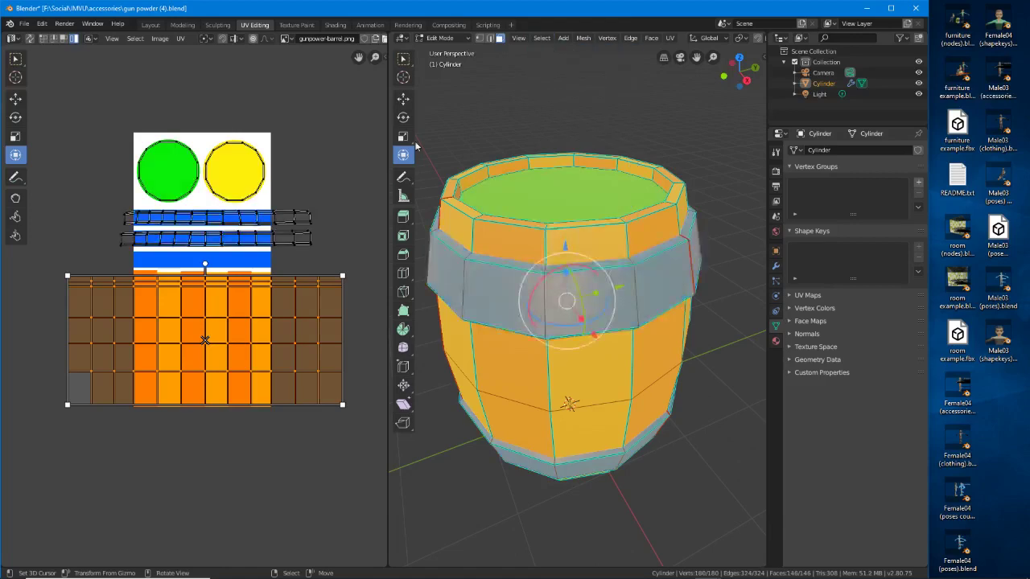
In UV vertex selection, align the top and bottom corner vertices at the right end of the lower blue band's island
scroll(143, 311, "up", 5)
scroll(143, 310, "up", 3)
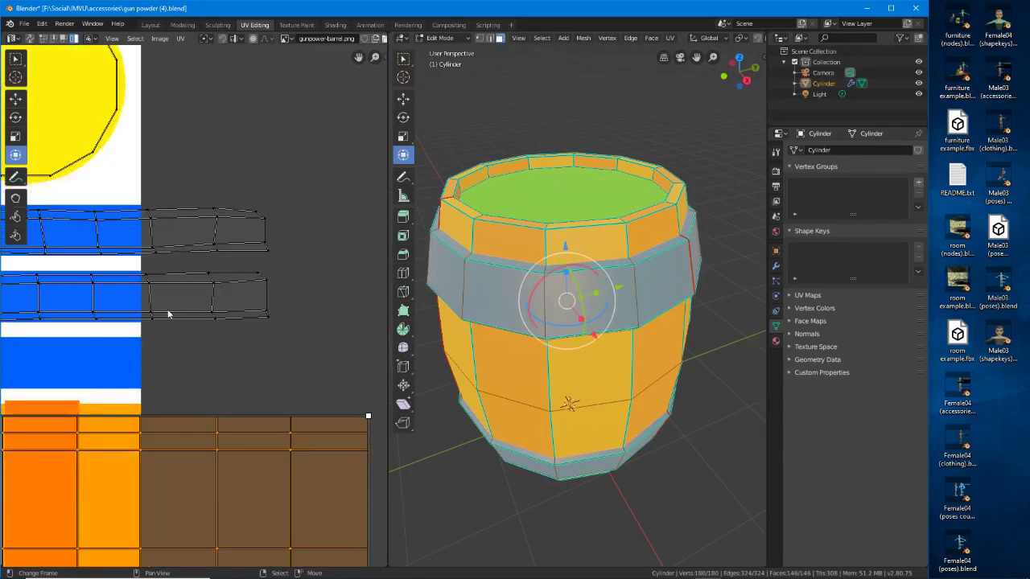
middle_click_drag(260, 314, 193, 325)
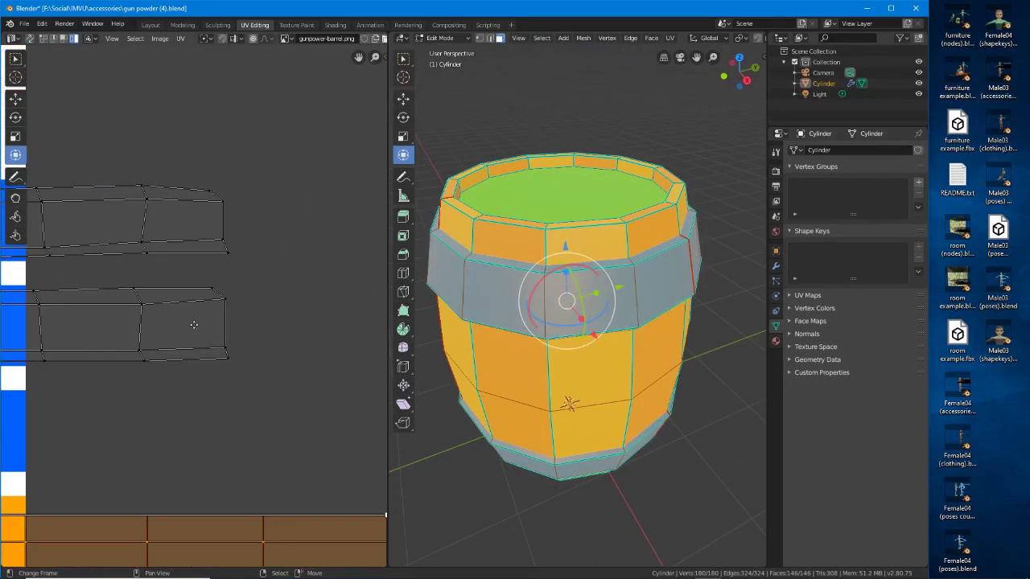
scroll(222, 309, "up", 1)
right_click(221, 289)
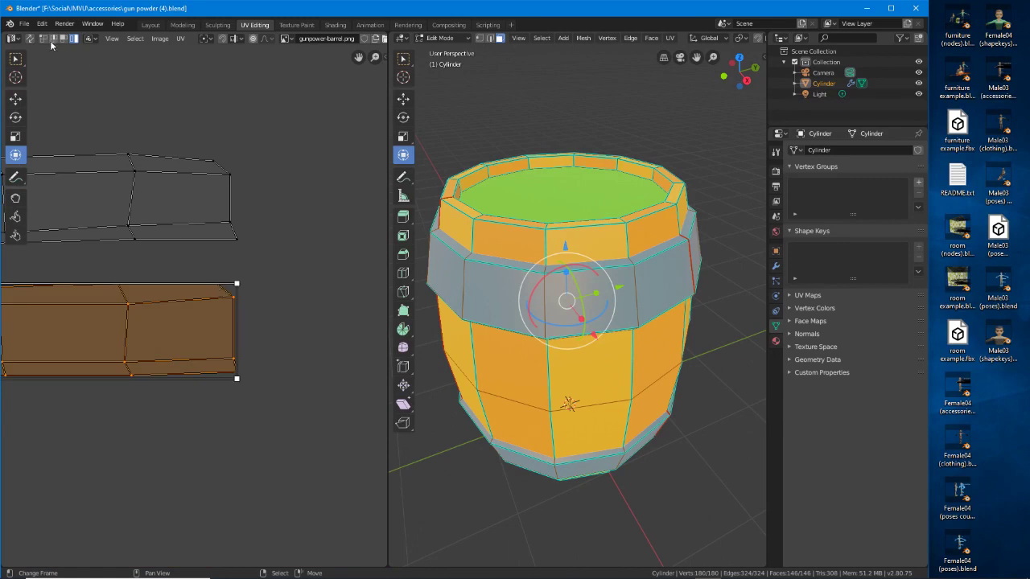
left_click(44, 39)
right_click(217, 283)
key("g")
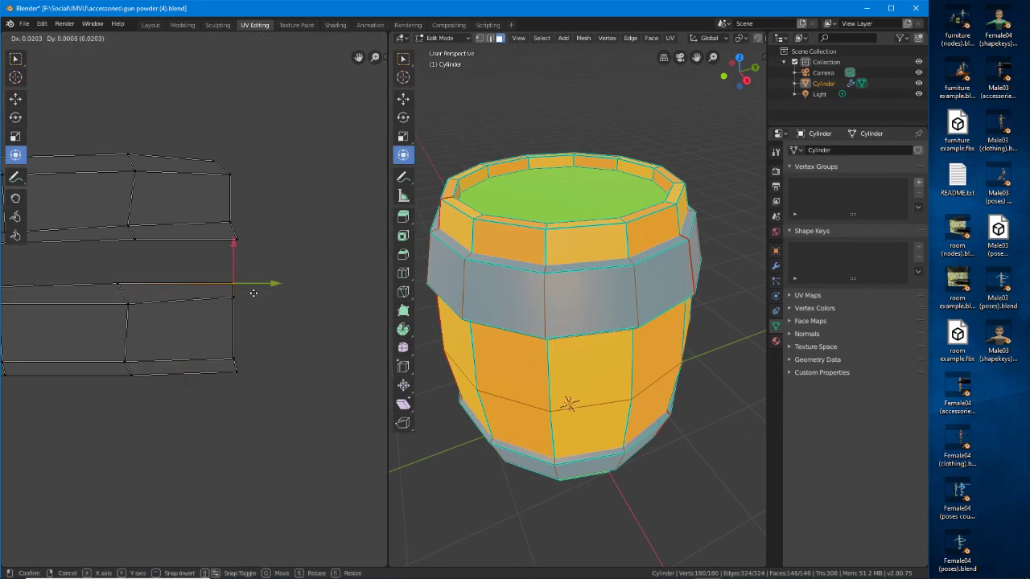
left_click(254, 293)
right_click(241, 371)
key("g")
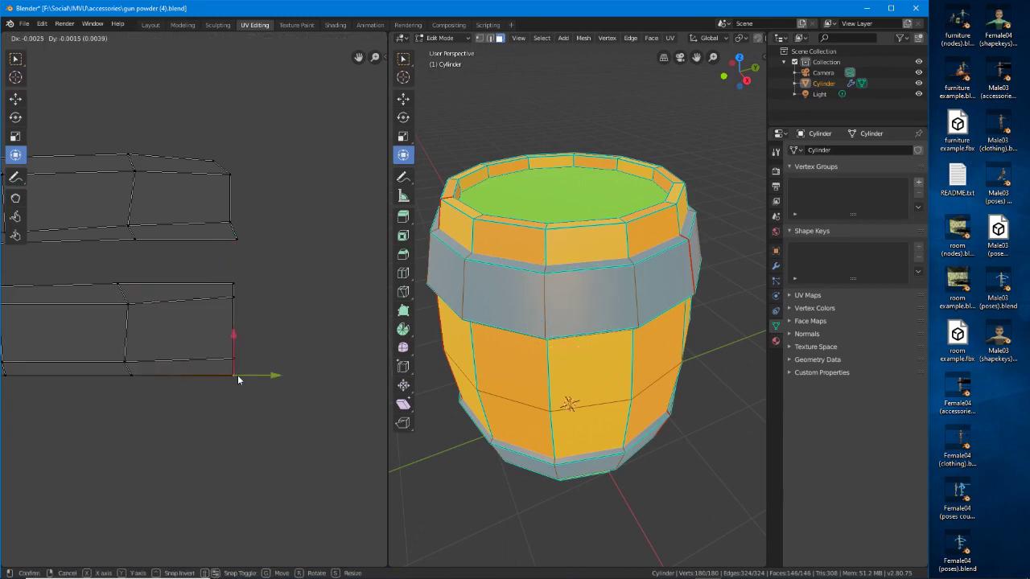
left_click_drag(237, 375, 238, 375)
Align the top and bottom corner vertices at the left end of the lower blue band's UV island with its end edge
middle_click_drag(239, 296, 1022, 253)
right_click(104, 254)
key("g")
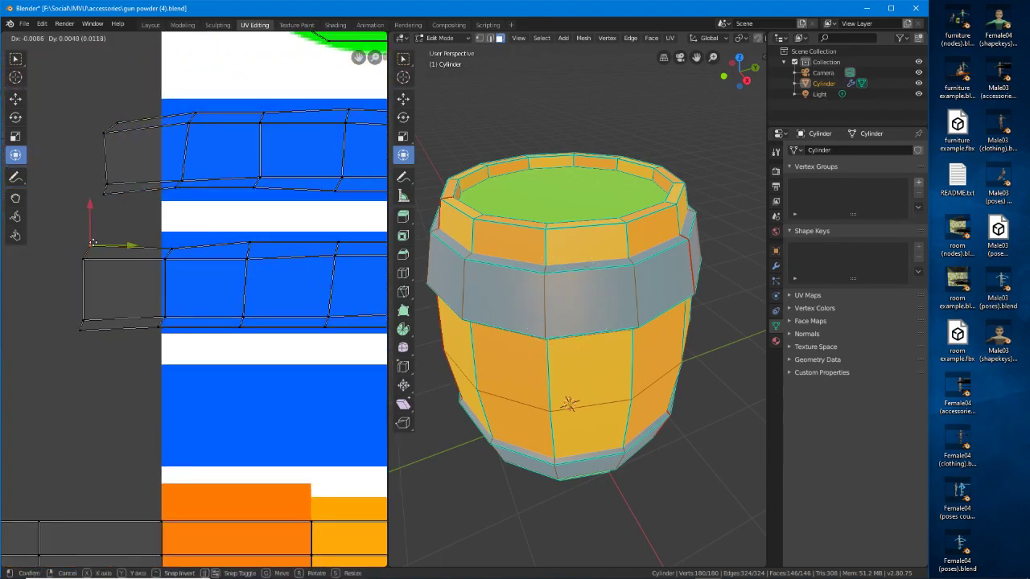
left_click(90, 248)
right_click(81, 338)
left_click_drag(81, 337, 82, 336)
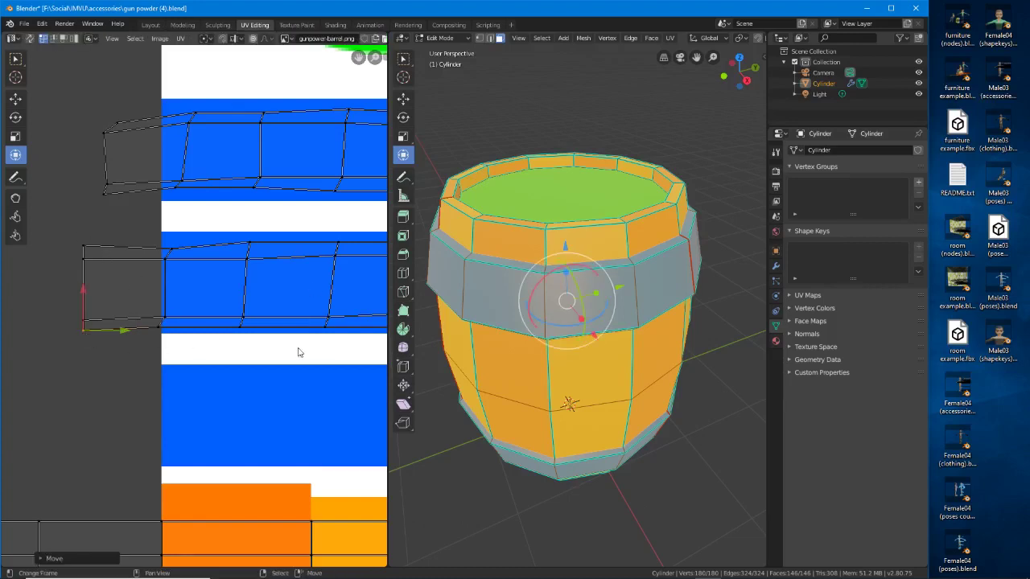
Straighten the left end of the upper blue band's UV island by moving its four end vertices into one vertical line
left_click_drag(105, 133, 102, 113)
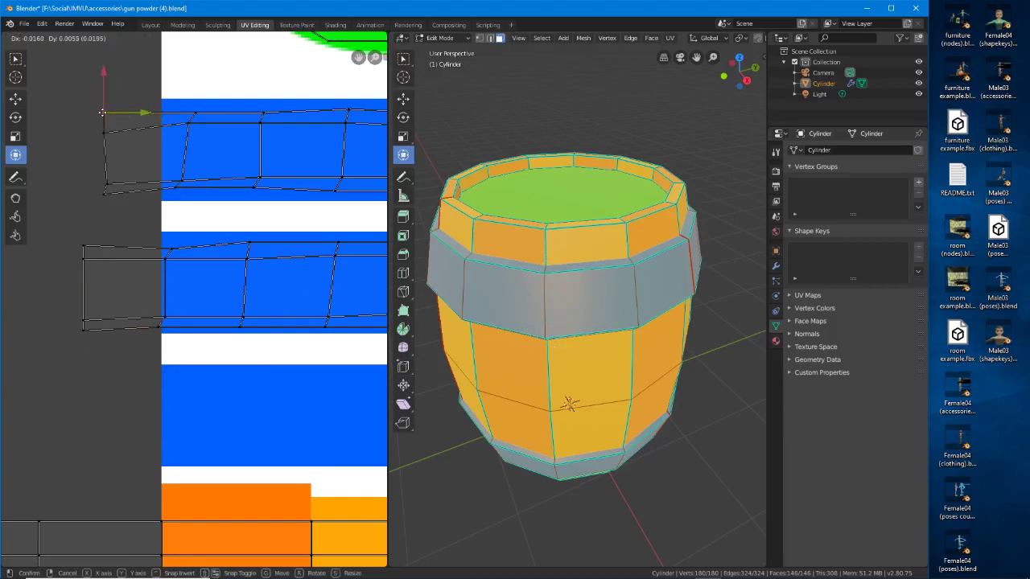
left_click(103, 112)
right_click(108, 185)
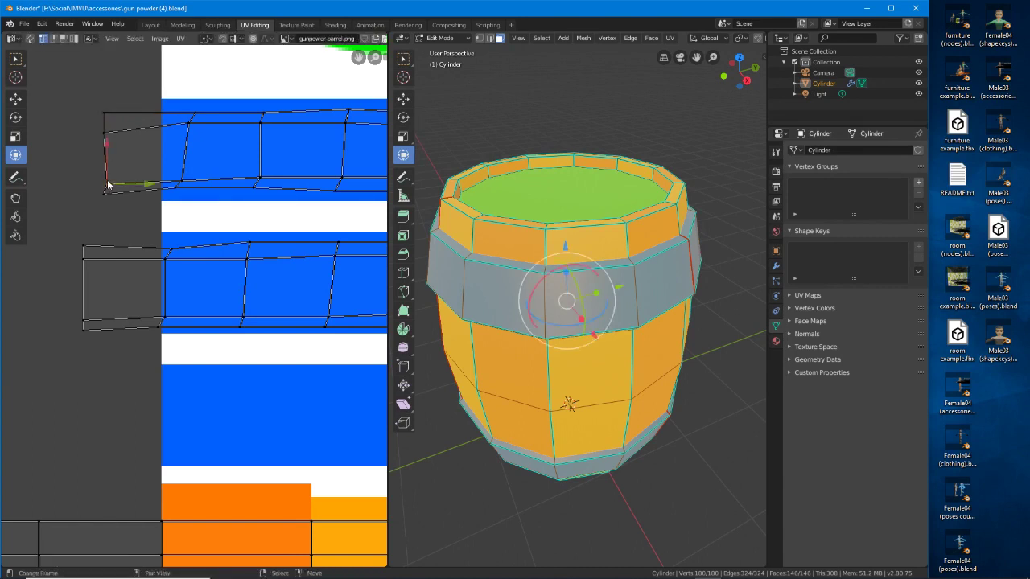
key("g")
left_click(104, 182)
right_click(107, 196)
key("g")
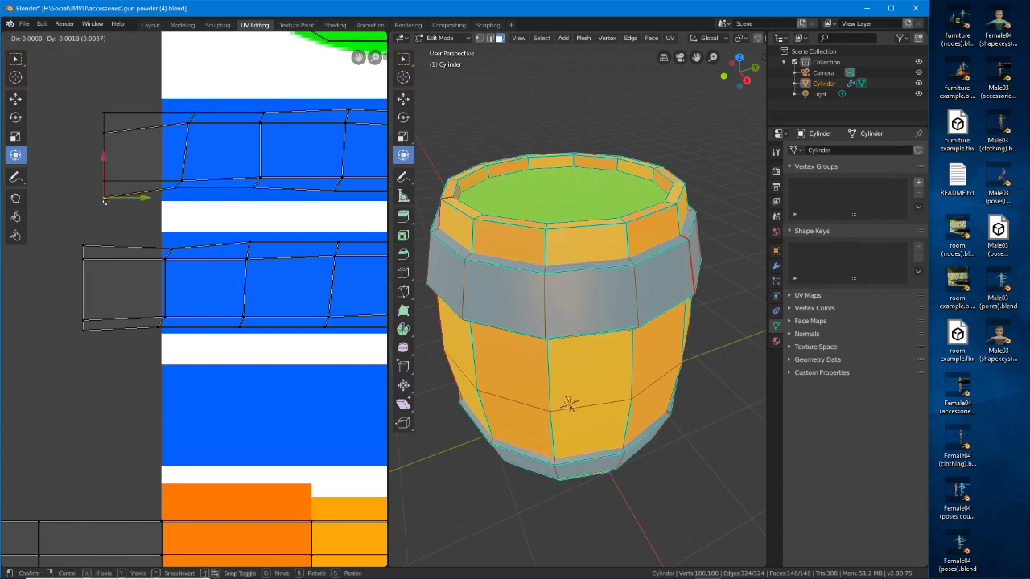
left_click(106, 195)
right_click(105, 134)
key("g")
left_click(106, 129)
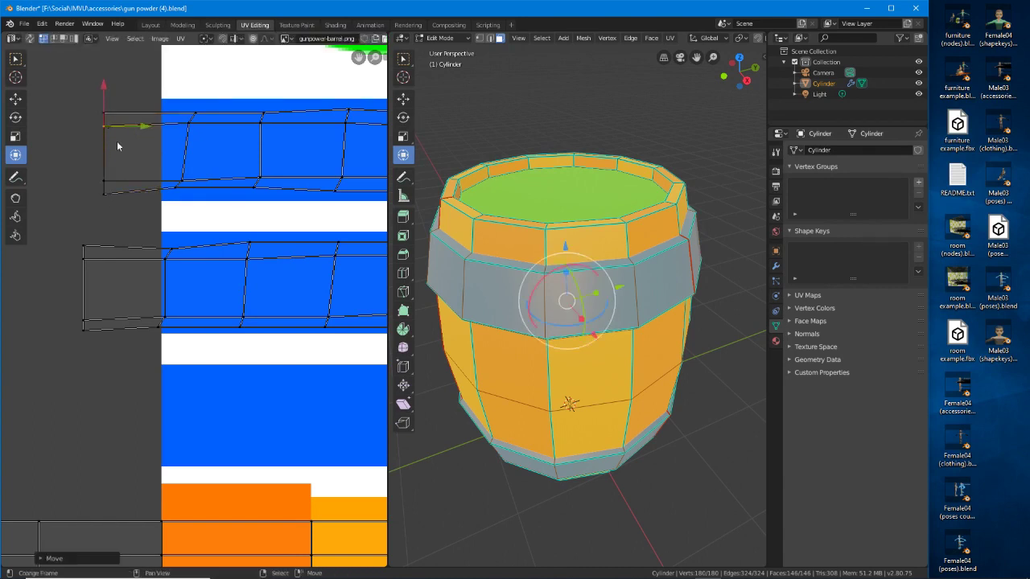
Straighten the right end of the upper blue band's UV island by moving its end vertices into one vertical line
middle_click_drag(322, 201, 107, 206)
middle_click_drag(266, 272, 281, 321)
left_click(242, 232)
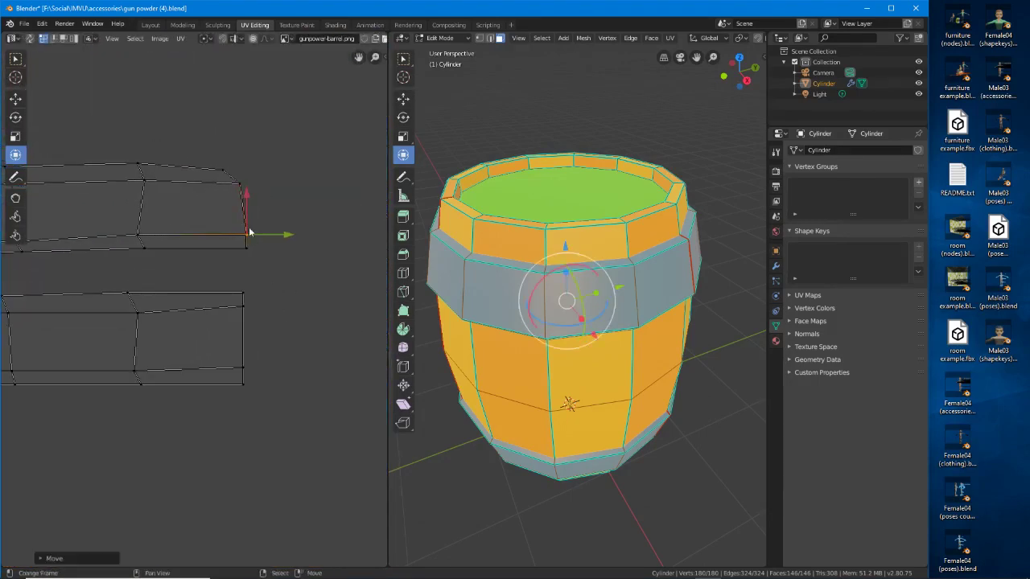
left_click(246, 183)
left_click_drag(246, 183, 252, 170)
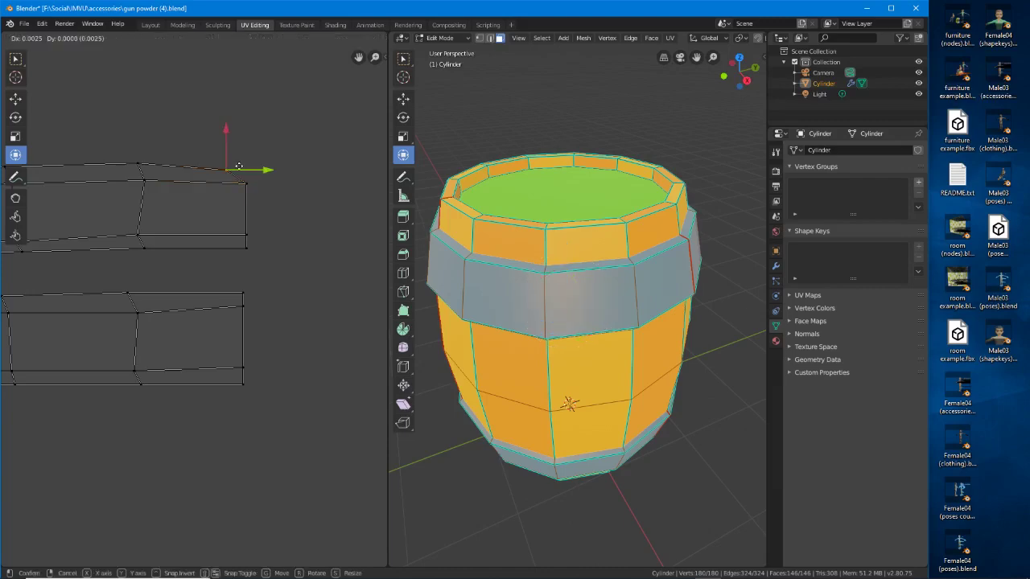
middle_click_drag(419, 305, 527, 185)
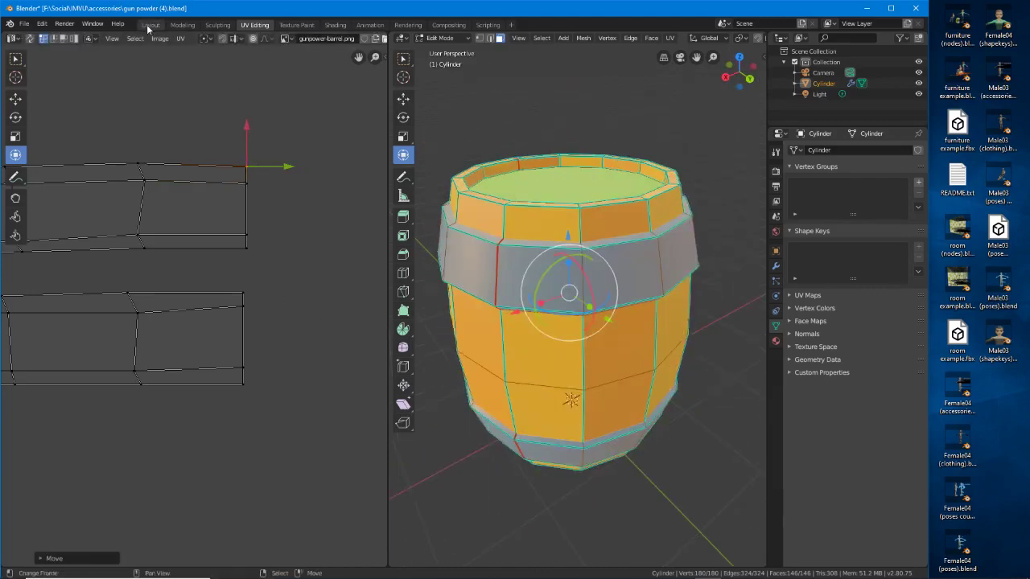
Check which barrel faces the green and yellow circular UV islands cover by temporarily shifting each one and cancelling the move
scroll(191, 306, "down", 4)
scroll(282, 299, "down", 3)
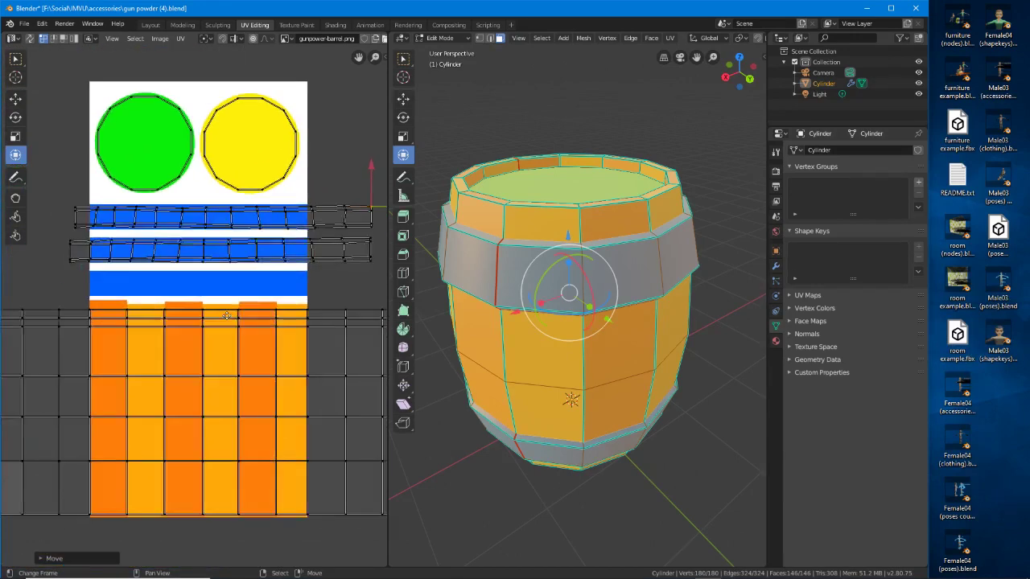
middle_click_drag(583, 325, 608, 338)
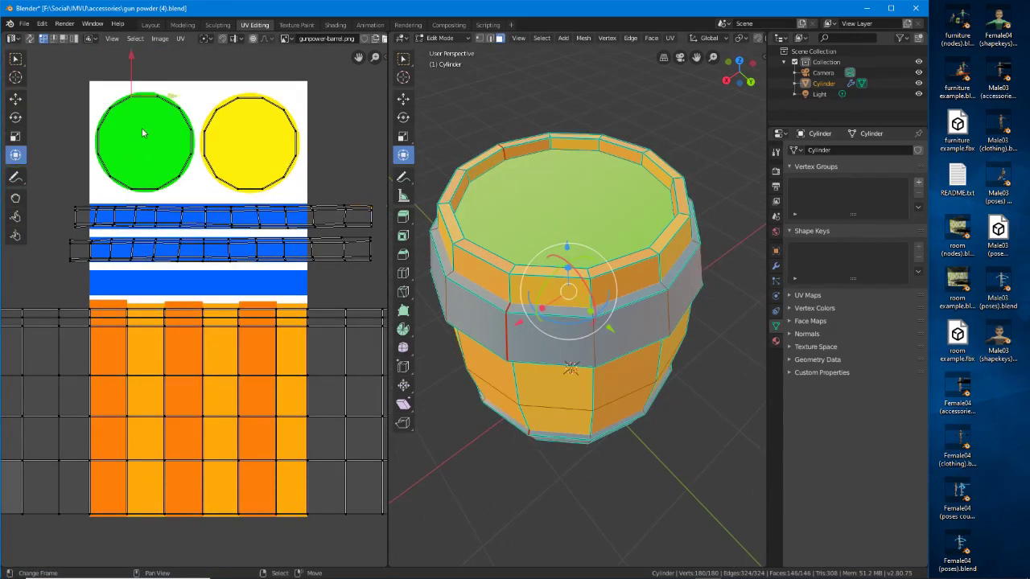
right_click(148, 145)
key("g")
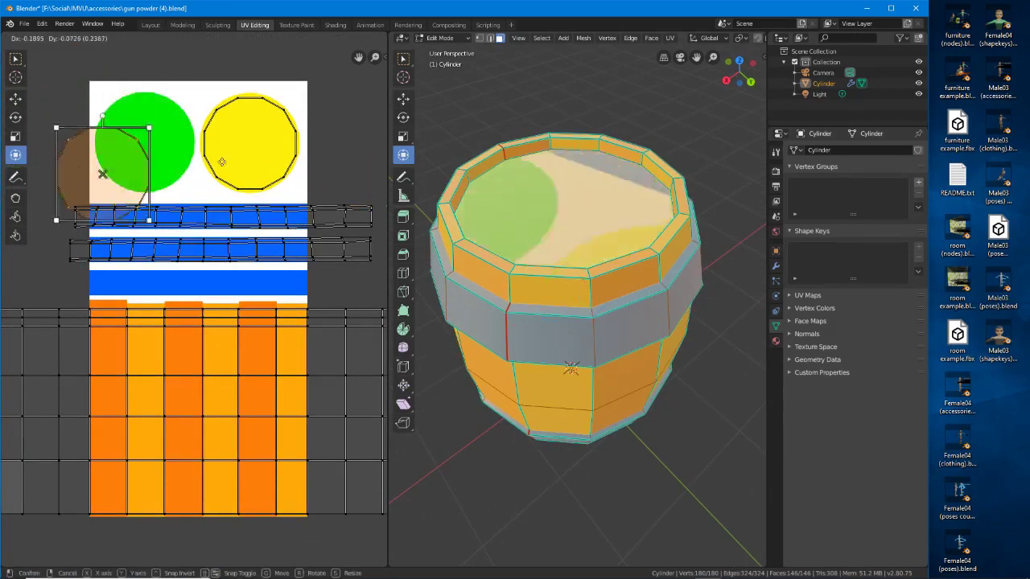
right_click(133, 137)
left_click(283, 147)
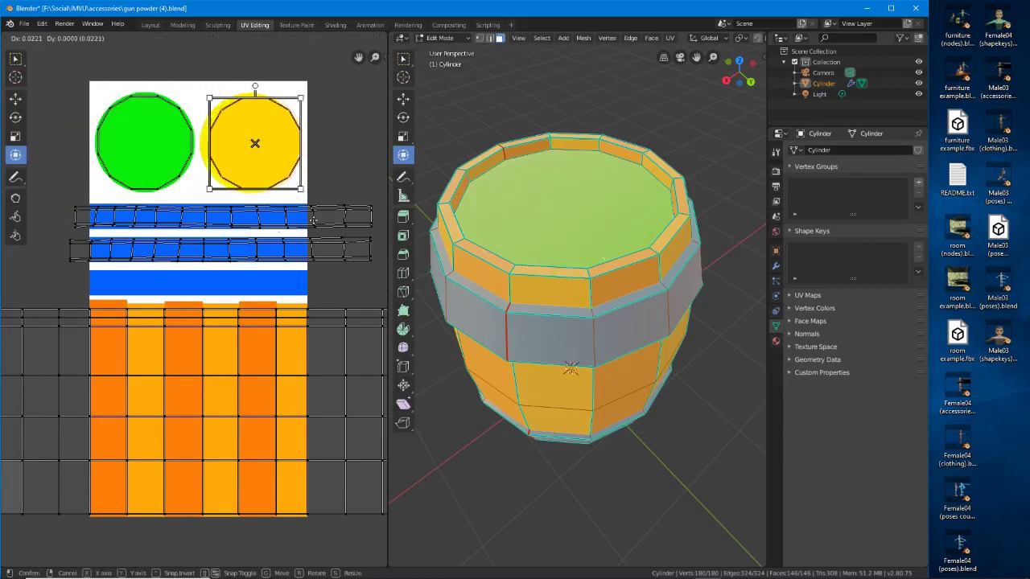
mouse_move(249, 143)
left_mouse_down()
mouse_move(248, 32)
mouse_move(249, 143)
left_mouse_up()
middle_click_drag(531, 391, 531, 338)
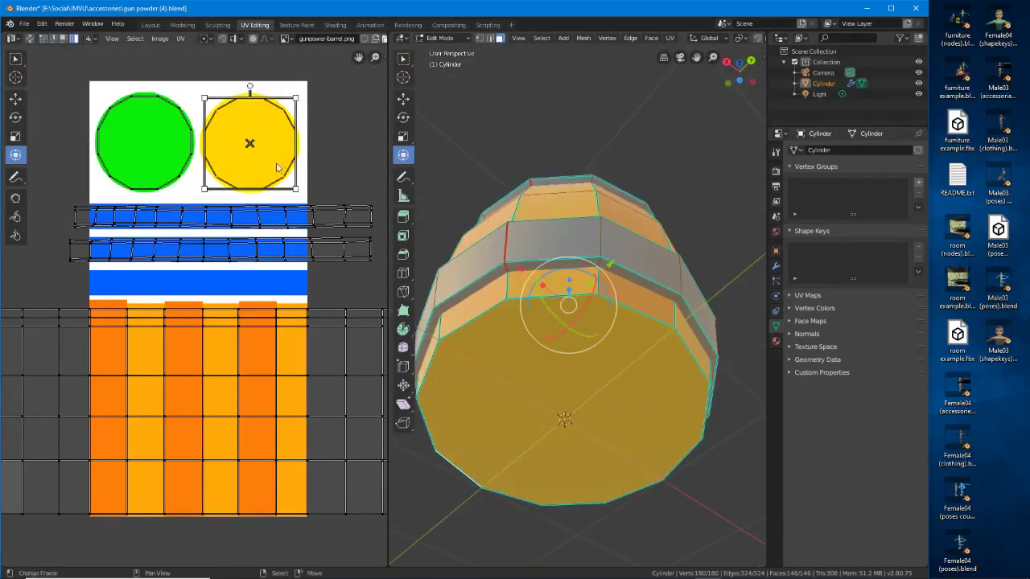
left_click_drag(263, 161, 247, 187)
right_click(247, 187)
Check which metal bands the two blue UV islands cover by temporarily shifting each one and cancelling the move
middle_click_drag(533, 241, 552, 418)
right_click(287, 216)
key("g")
right_click(299, 229)
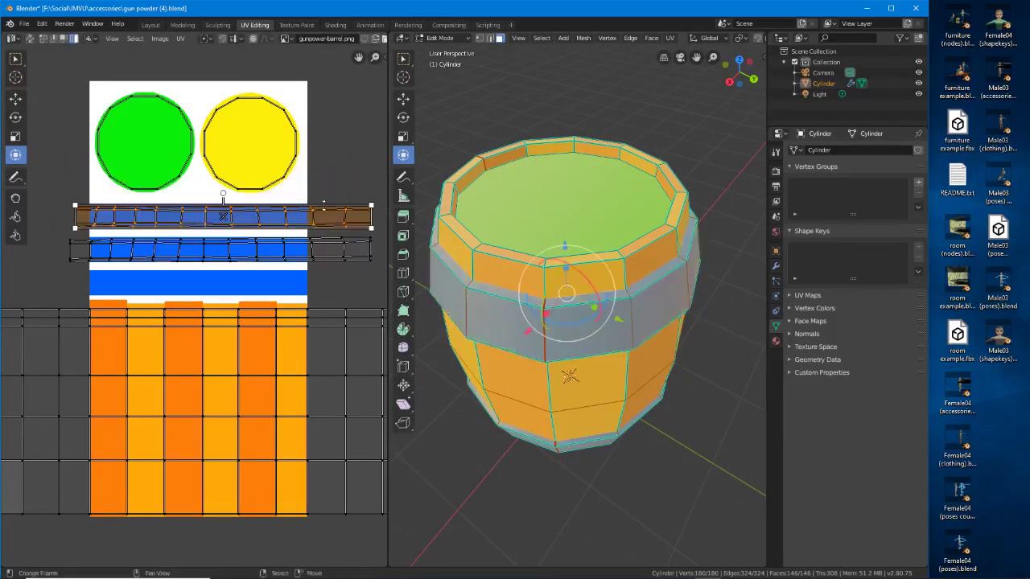
right_click(326, 260)
key("g")
right_click(320, 295)
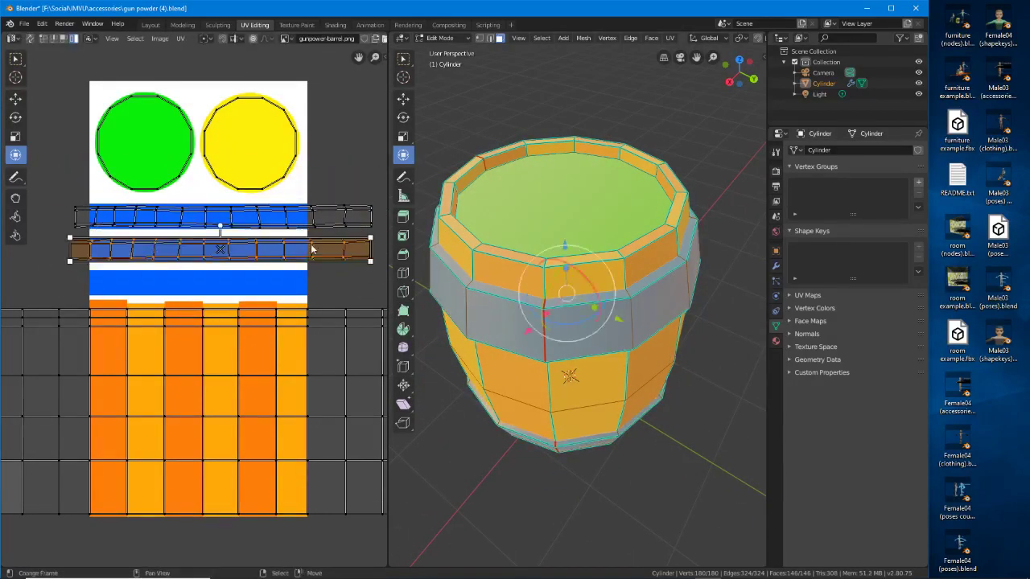
middle_click_drag(515, 386, 515, 262)
key("g")
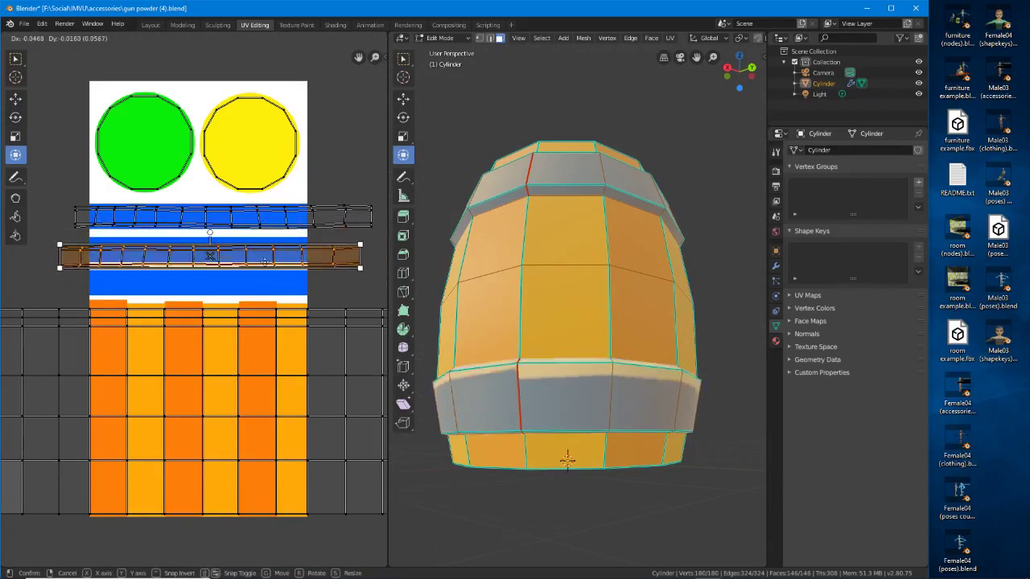
right_click(264, 278)
Check how the orange stave UV island maps onto the barrel's sides by temporarily shifting it and cancelling the move
right_click(265, 389)
scroll(576, 360, "down", 3)
key("g")
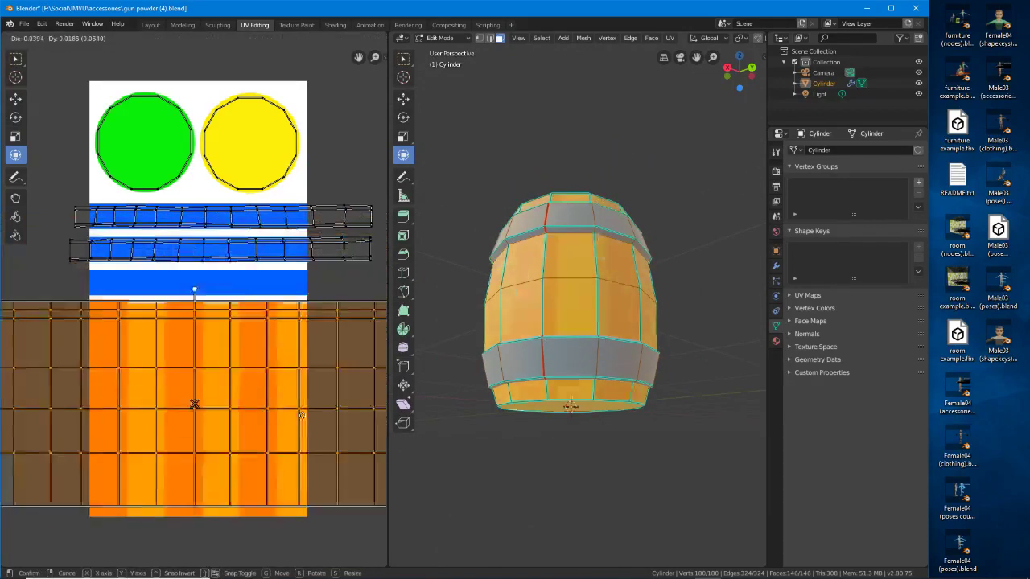
left_click(280, 428)
middle_click_drag(606, 266, 607, 324)
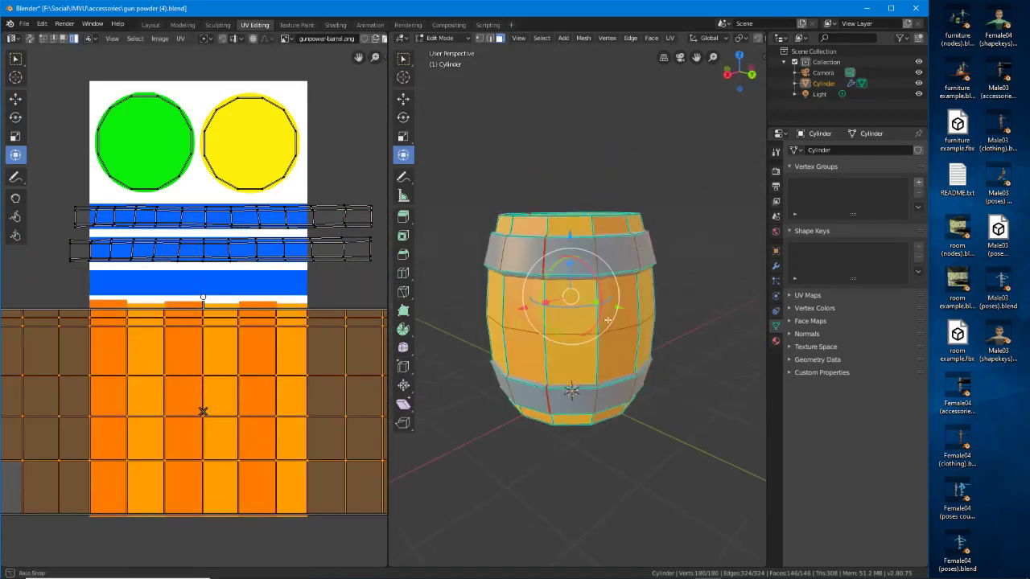
scroll(607, 326, "up", 1)
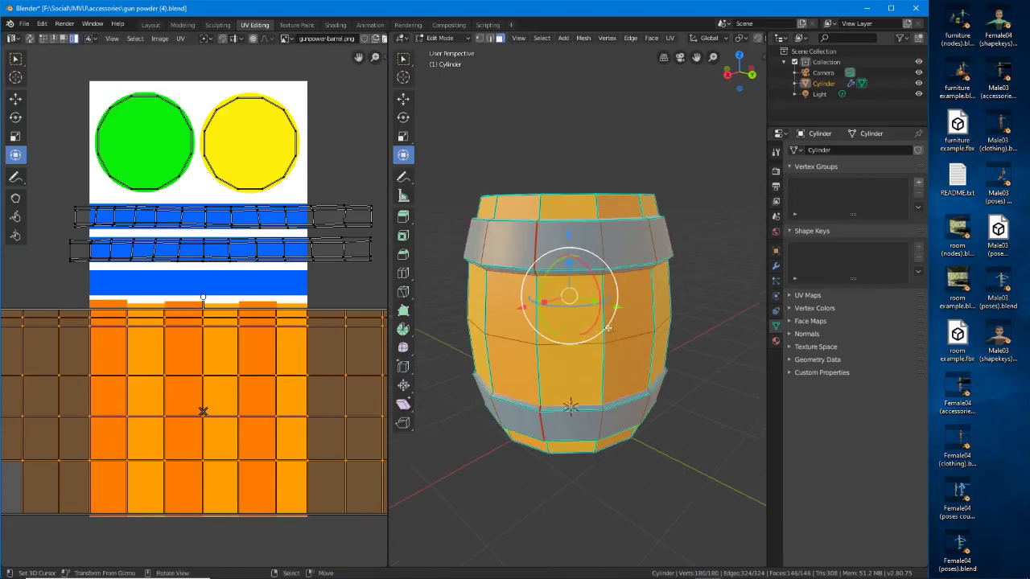
Return to the Layout workspace, display the barrel in textured material shading and inspect it from several sides
left_click(151, 25)
left_click(735, 38)
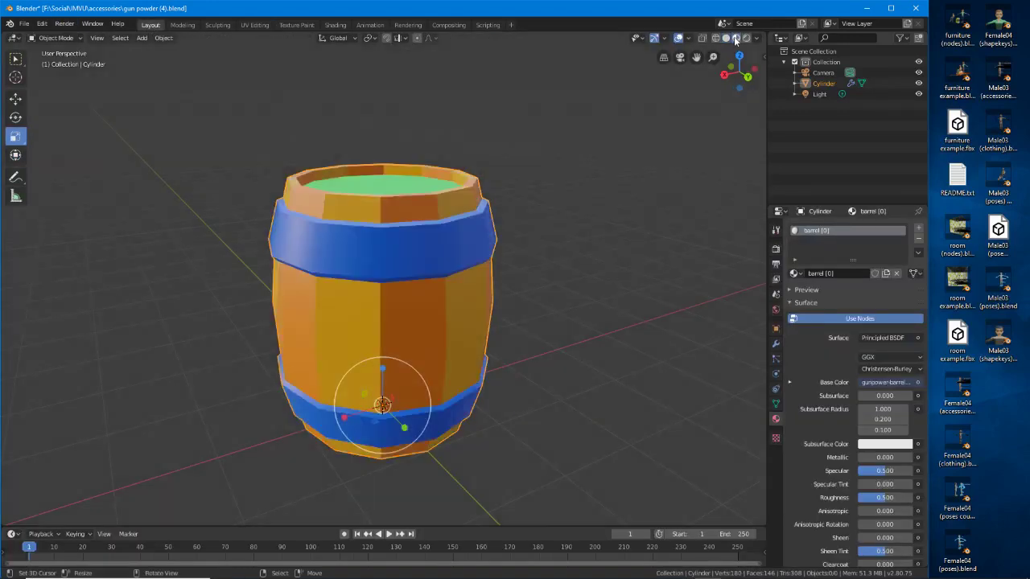
middle_click_drag(535, 302, 650, 311)
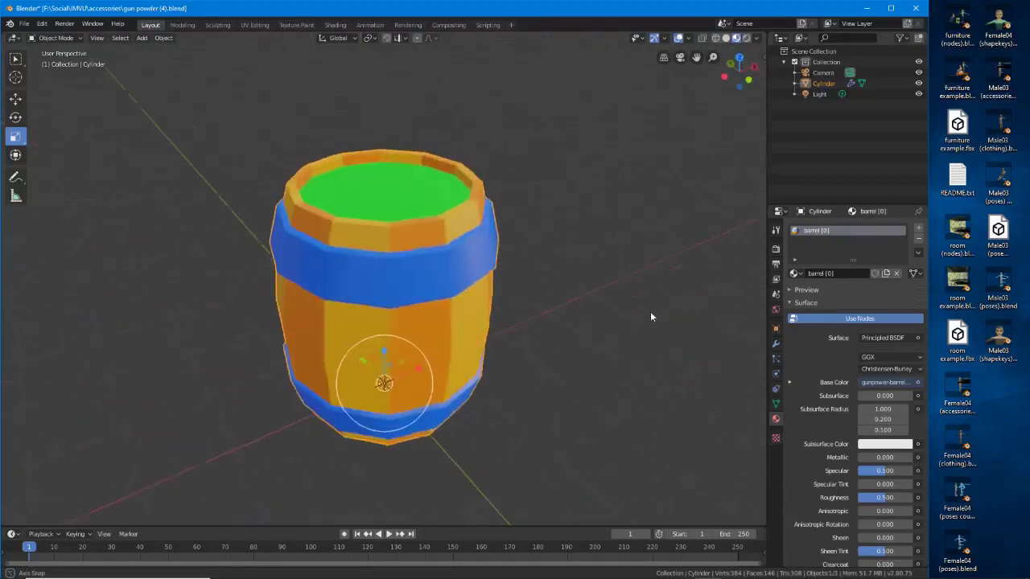
middle_click_drag(474, 326, 352, 328)
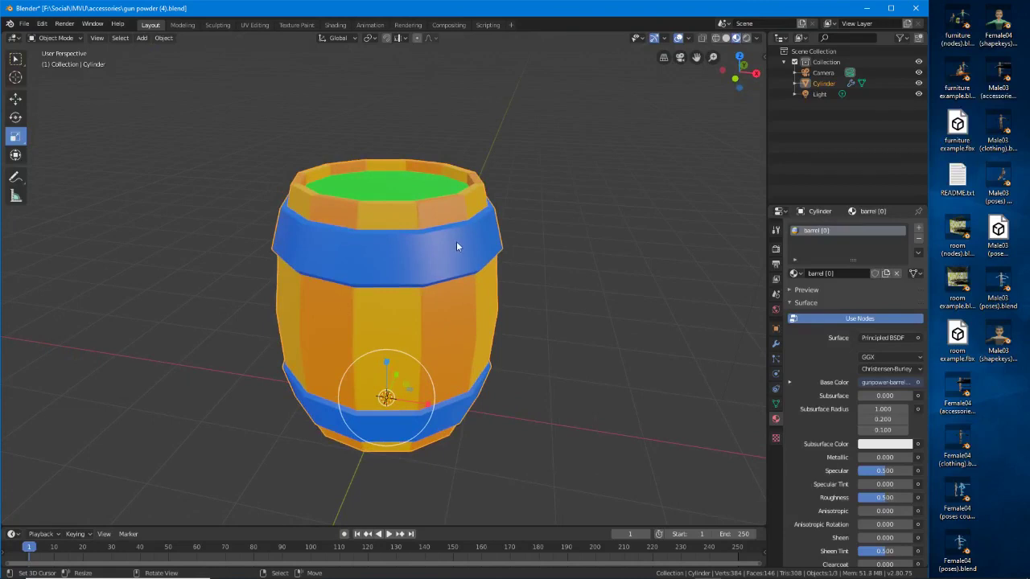
Rename the Cylinder object as barrel
left_click(776, 330)
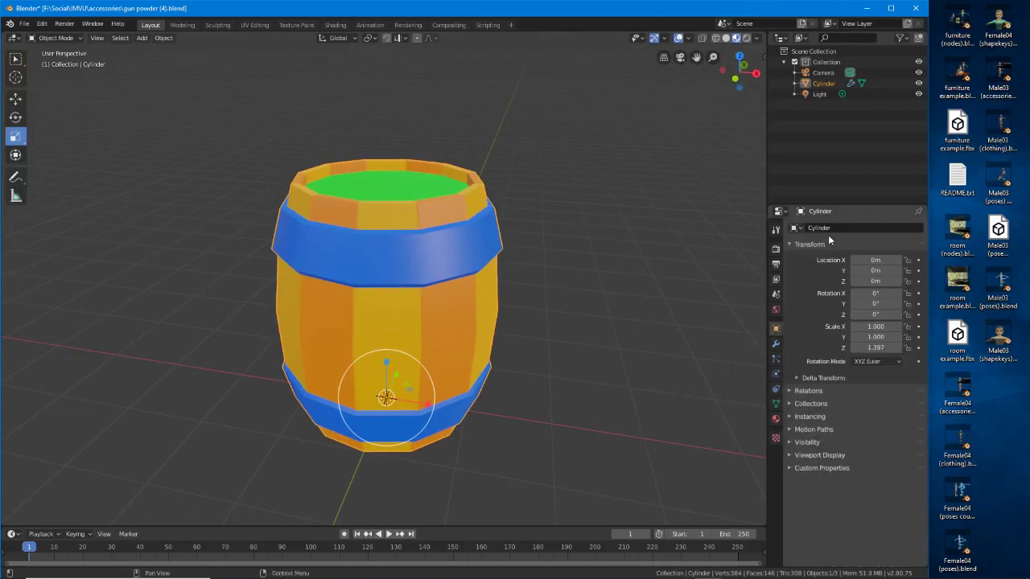
left_click(891, 231)
type("ba")
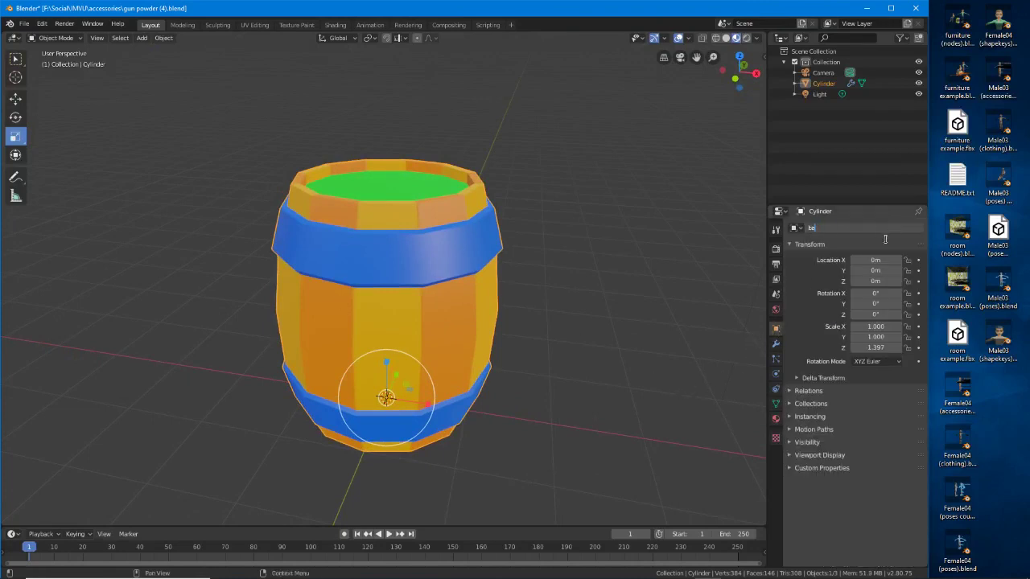
type("rrel")
key("Return")
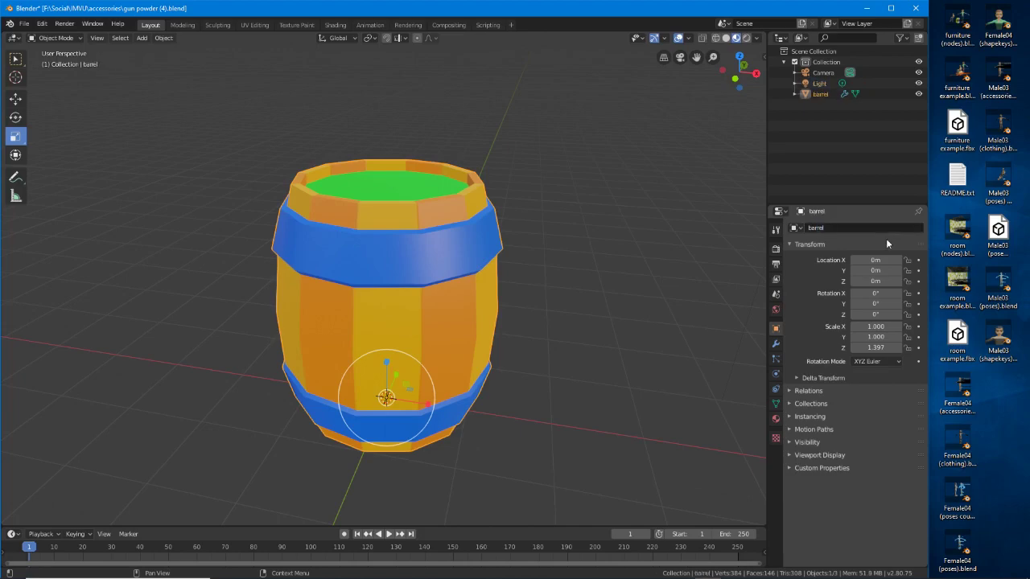
Save the scene in the accessories folder as a new file named gun powder (5).blend
left_click(24, 24)
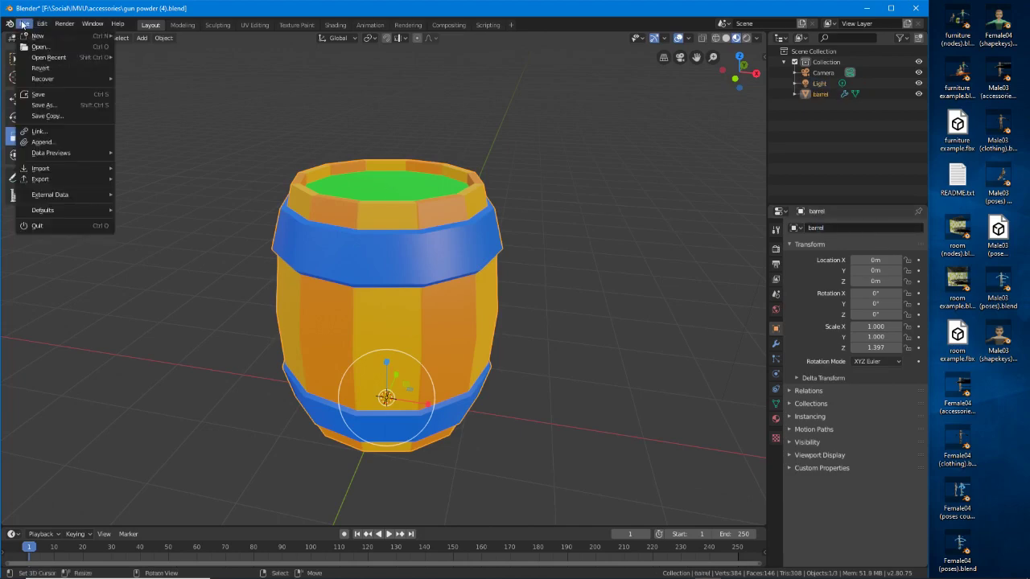
left_click(34, 106)
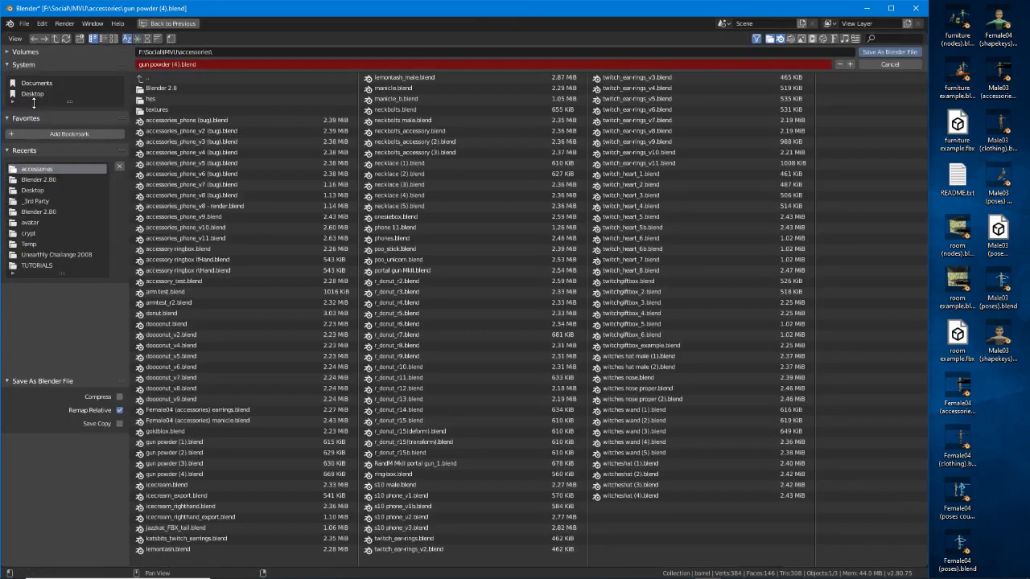
left_click(178, 65)
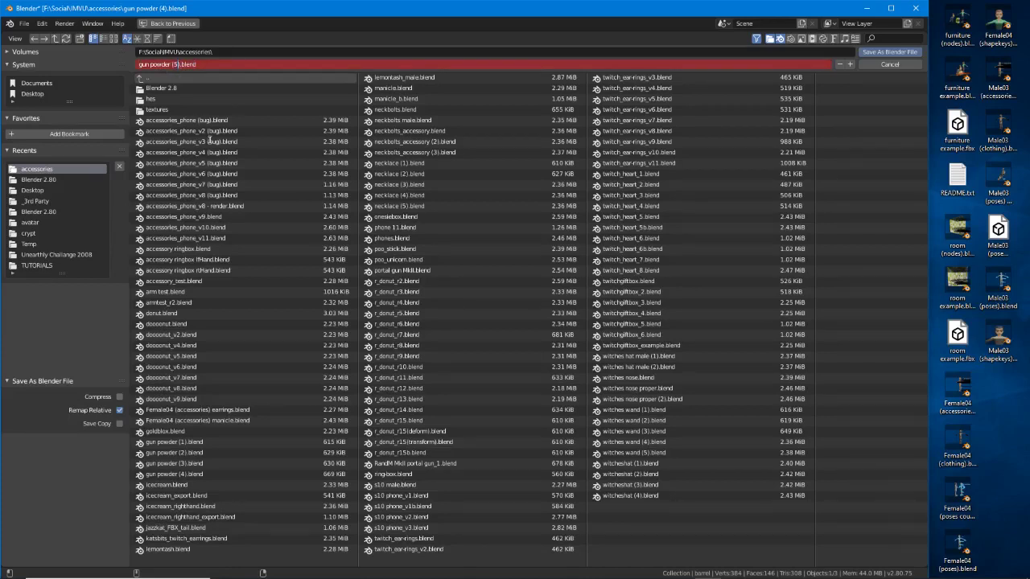
key("Return")
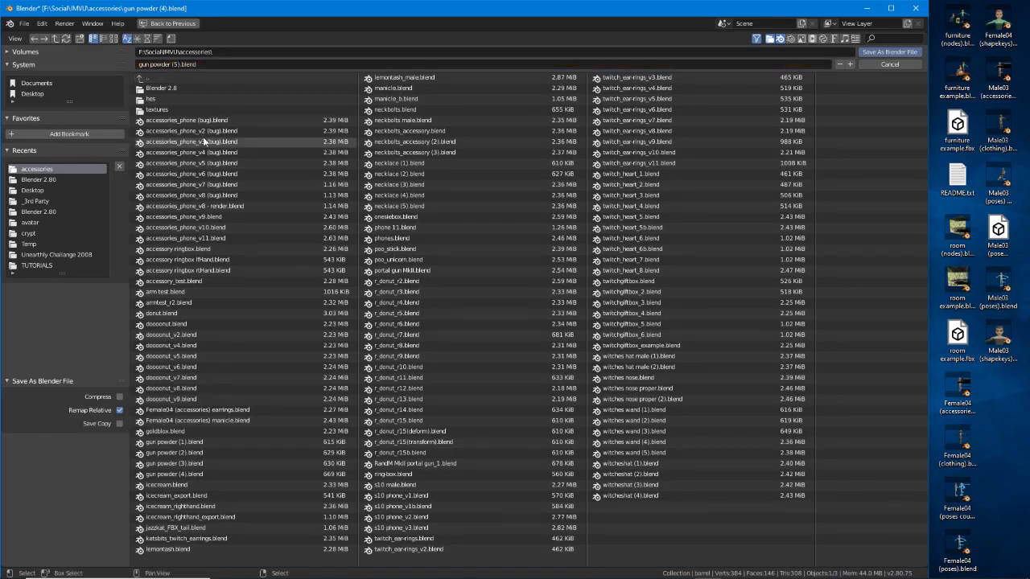
left_click(885, 50)
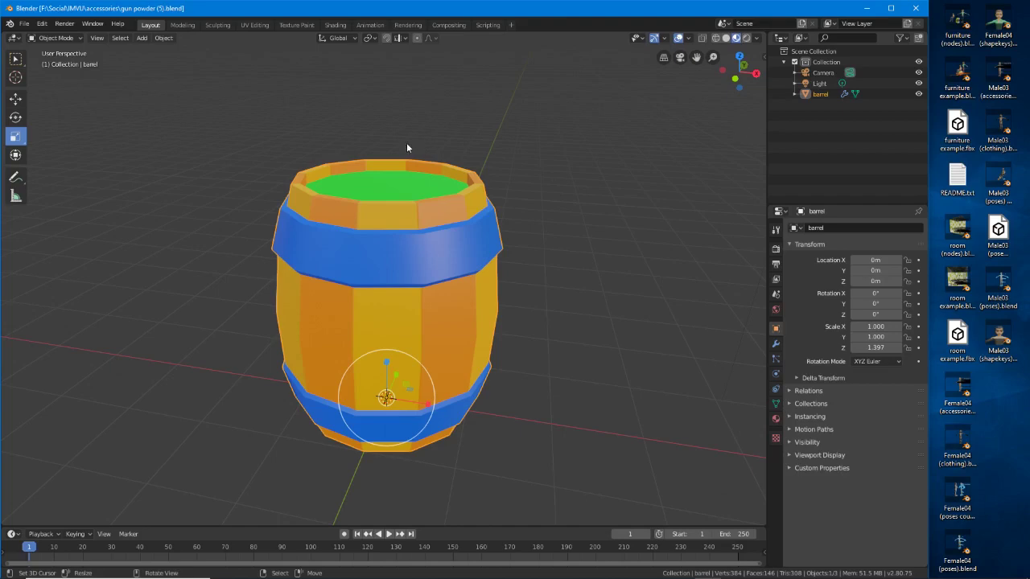
left_click(24, 23)
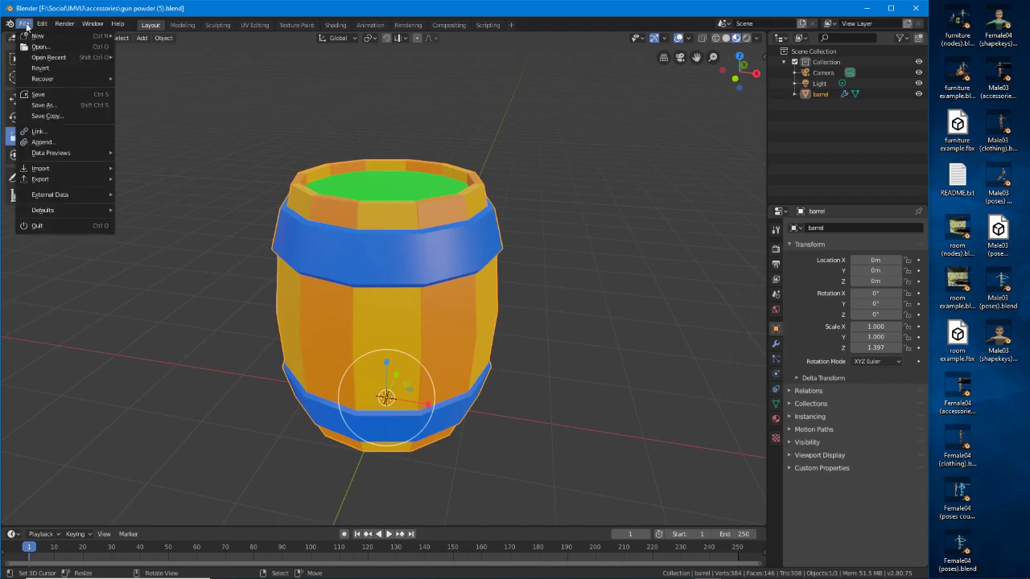
left_click(46, 96)
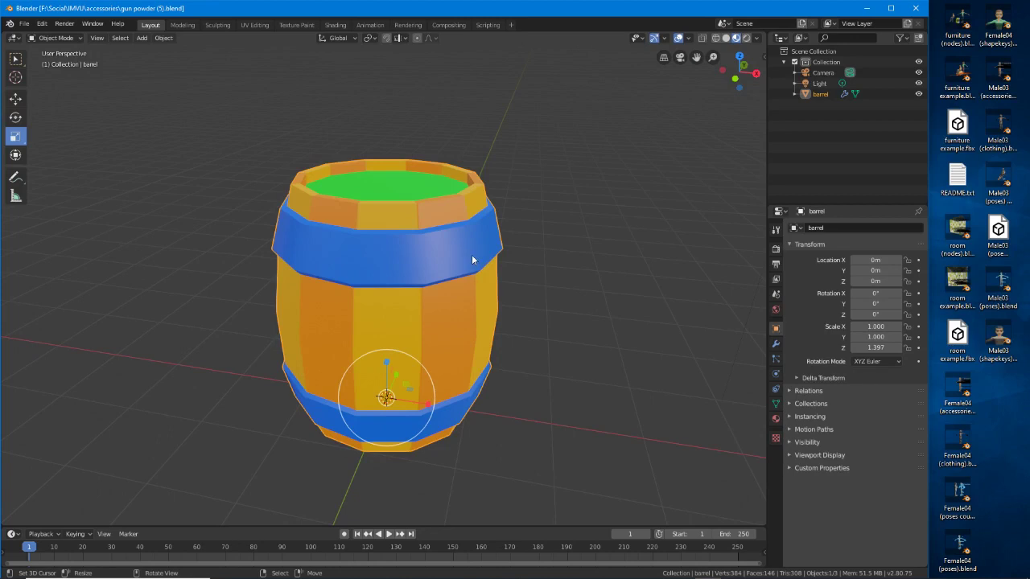
Open the avatar file Female04 (accessories).blend from the desktop
left_click_drag(964, 394, 618, 214)
left_click(564, 216)
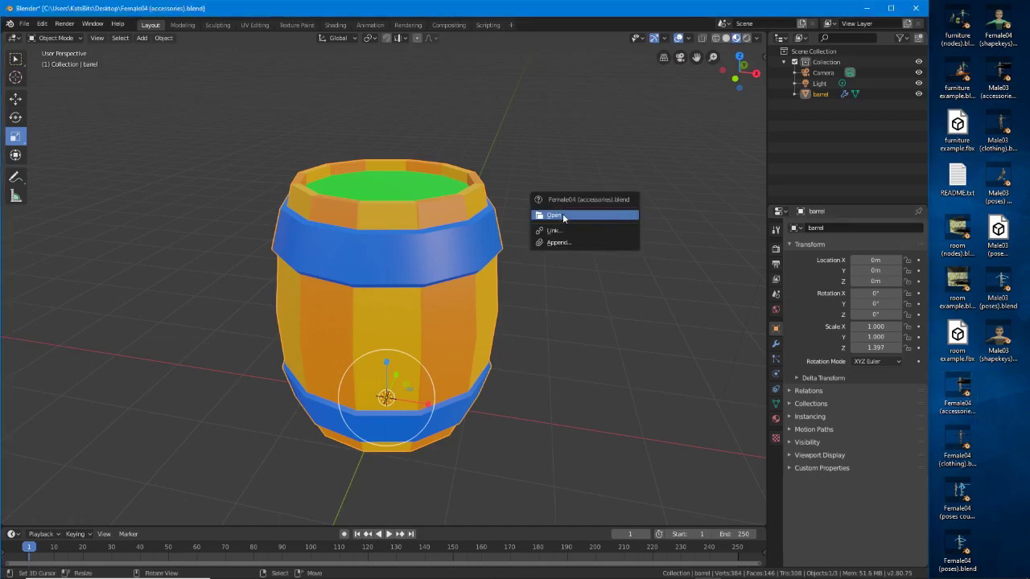
middle_click_drag(580, 334, 535, 364)
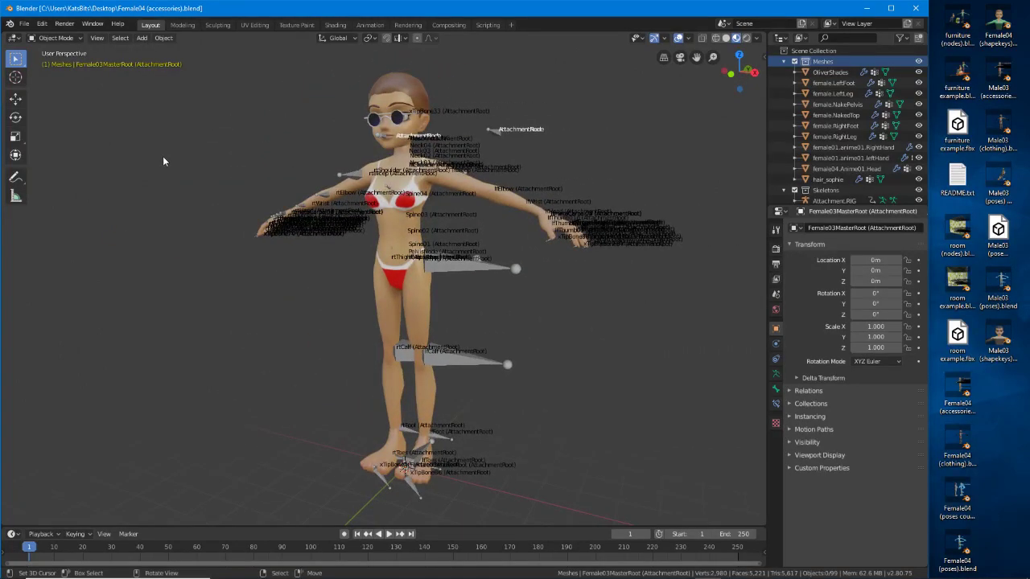
Append the barrel object from gun powder (5).blend in the accessories folder to the avatar scene
left_click(24, 24)
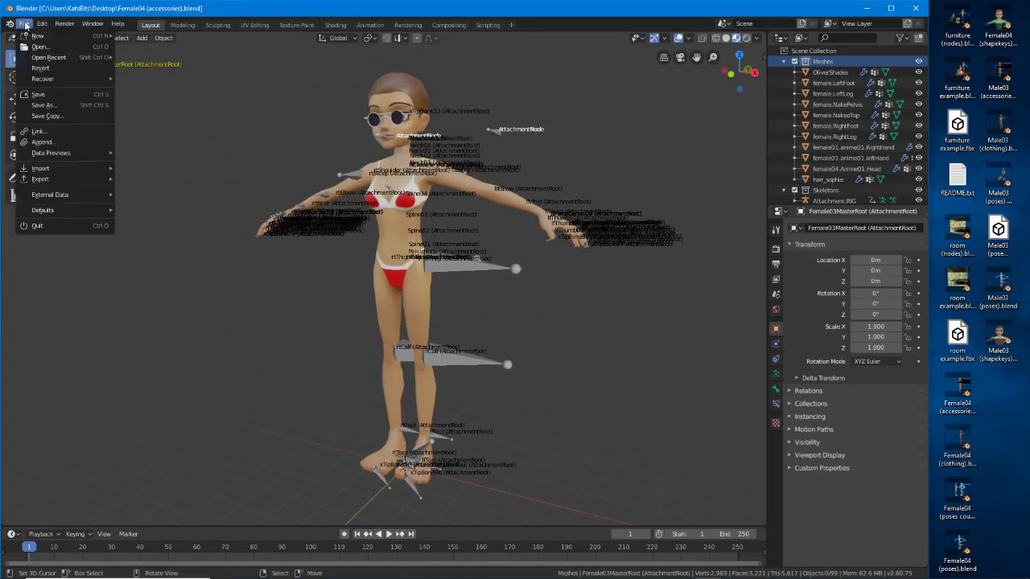
left_click(41, 143)
left_click(36, 170)
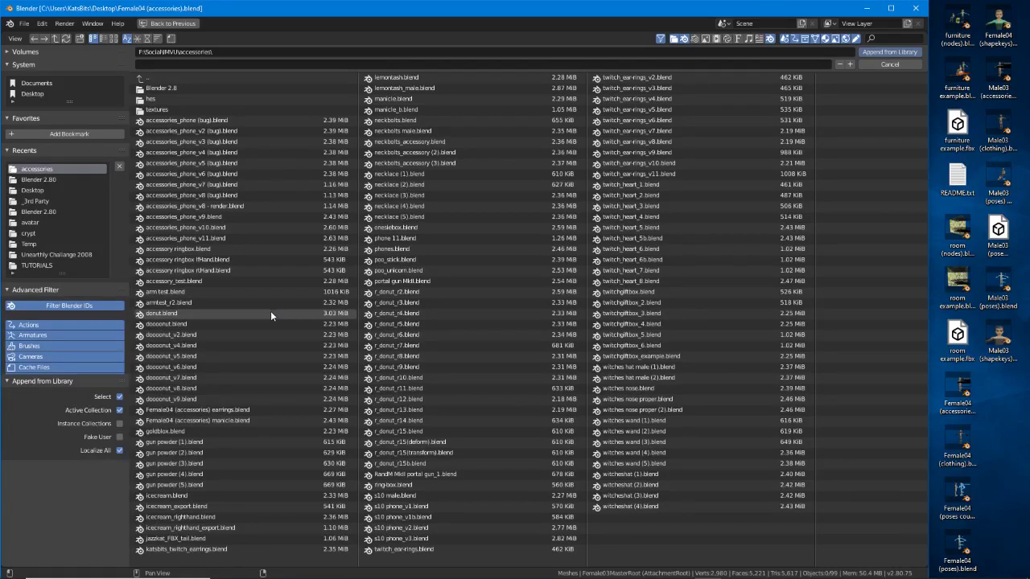
double_click(166, 485)
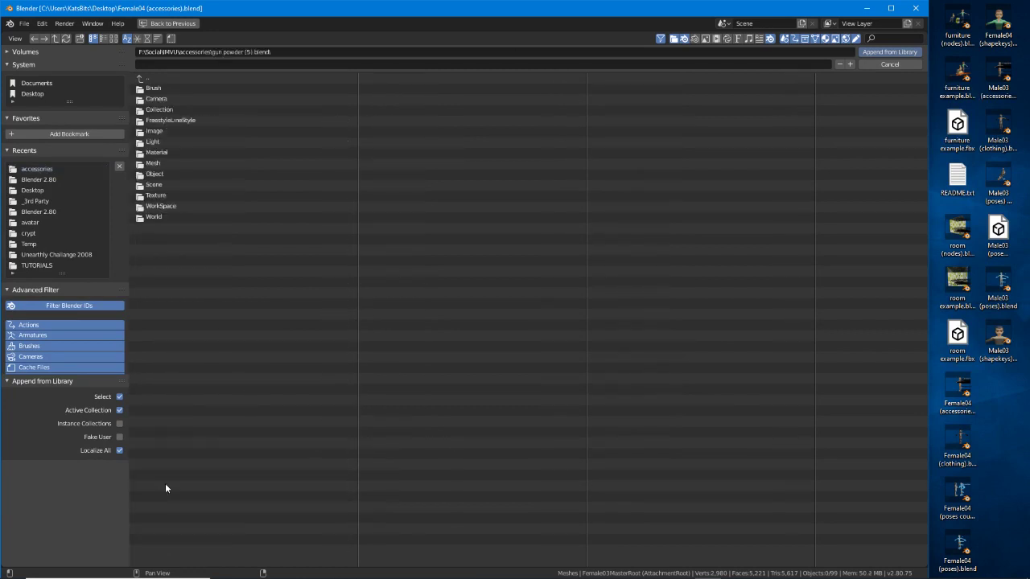
double_click(155, 177)
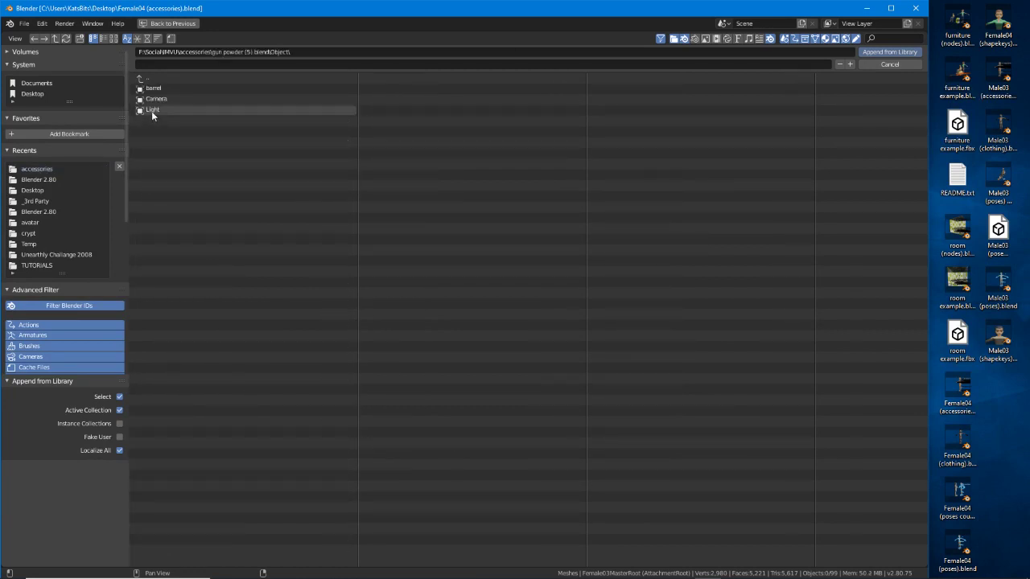
left_click(155, 90)
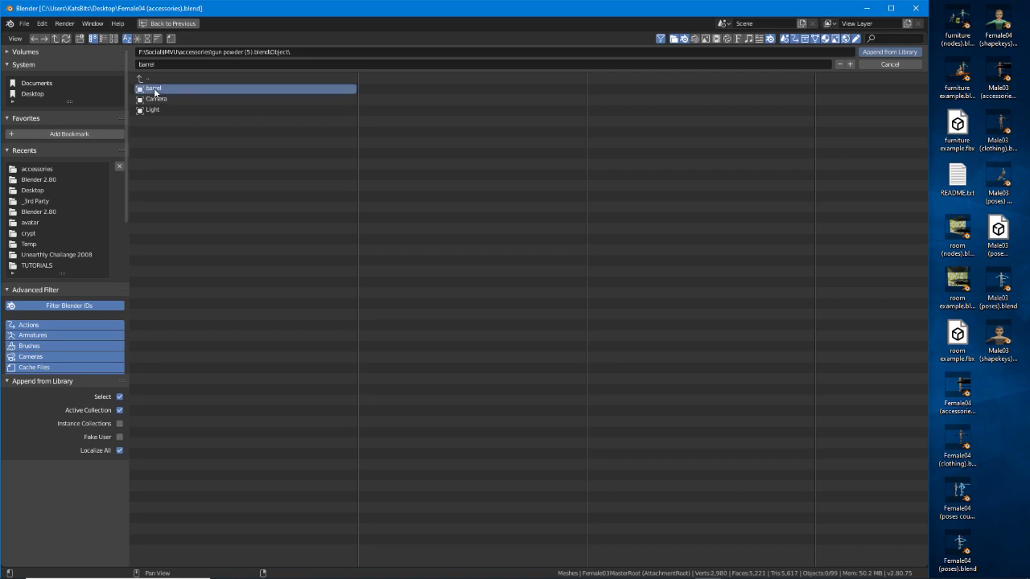
left_click(888, 51)
middle_click_drag(396, 433, 413, 433)
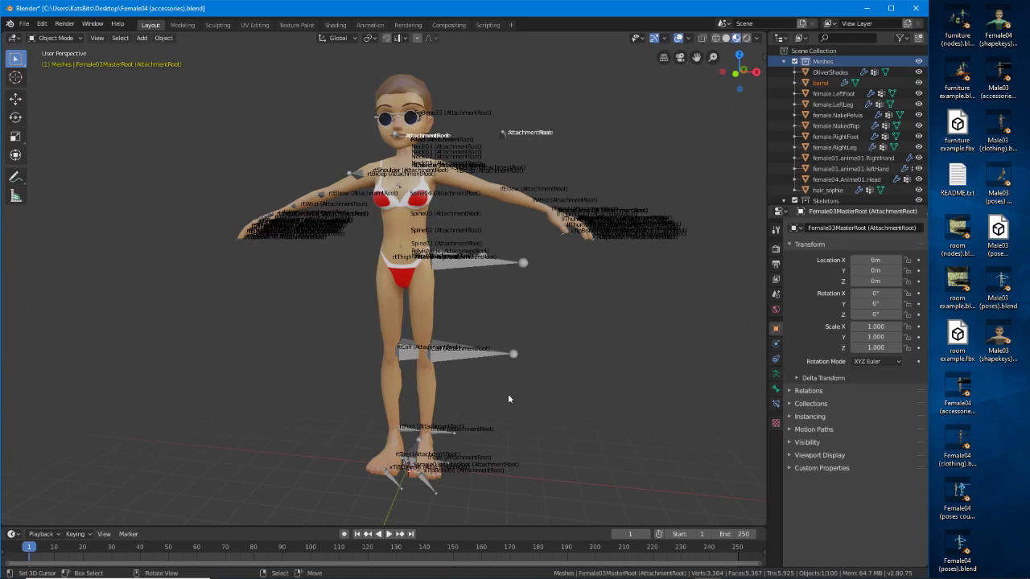
Select the appended barrel and frame it in the viewport around the avatar's feet
left_click(820, 83)
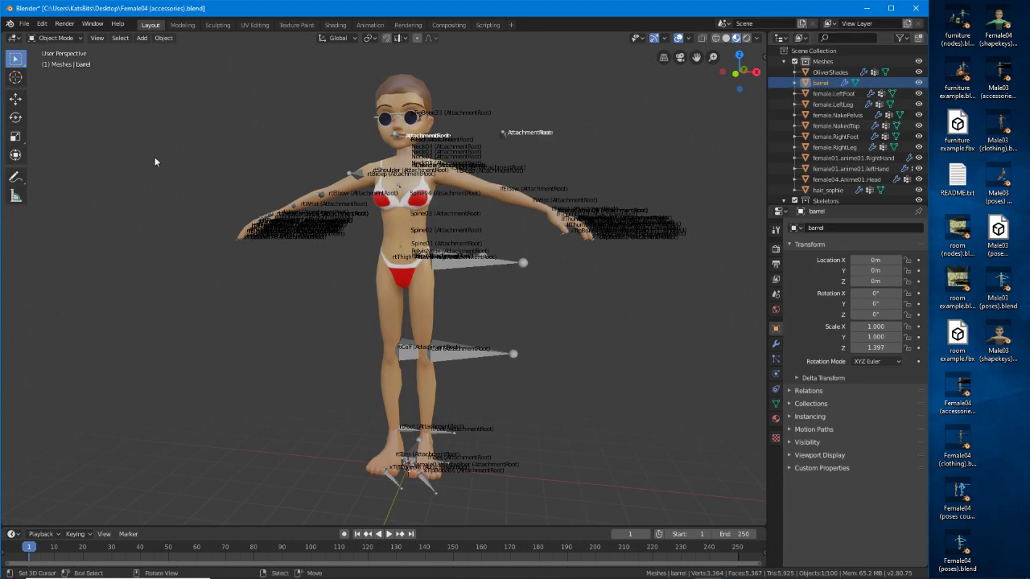
left_click(95, 39)
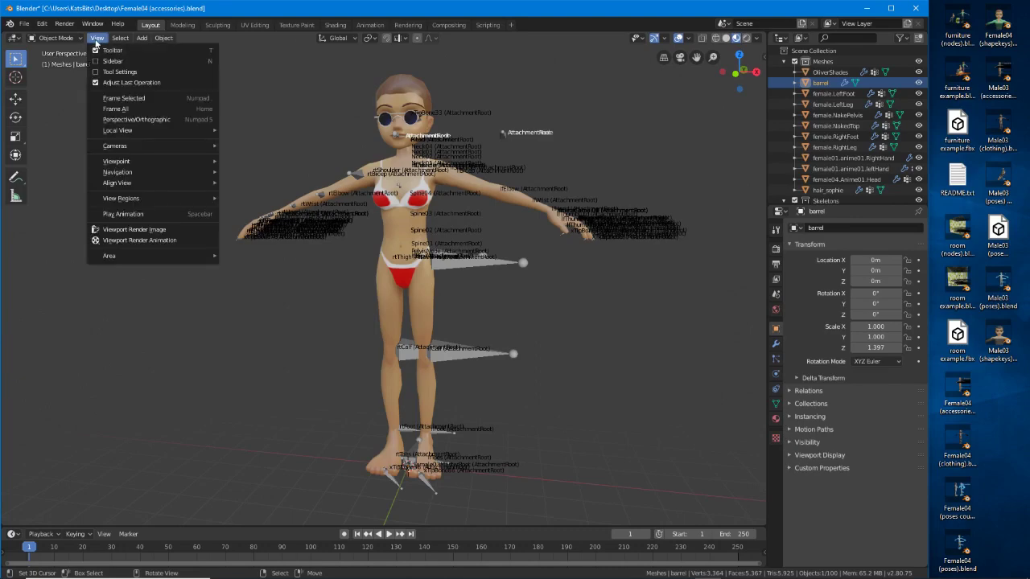
left_click(118, 98)
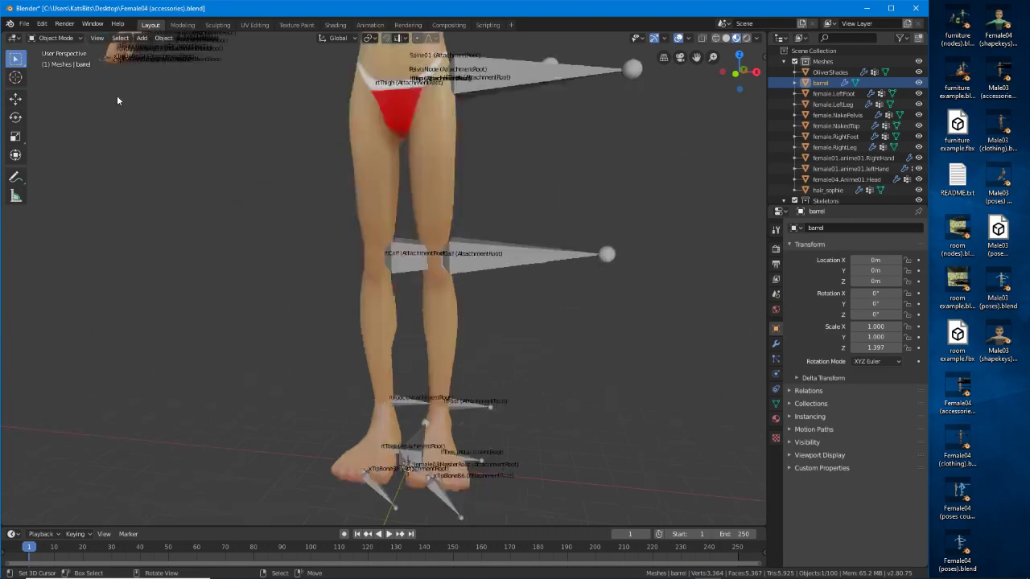
middle_click_drag(302, 313, 454, 307)
scroll(454, 304, "down", 1)
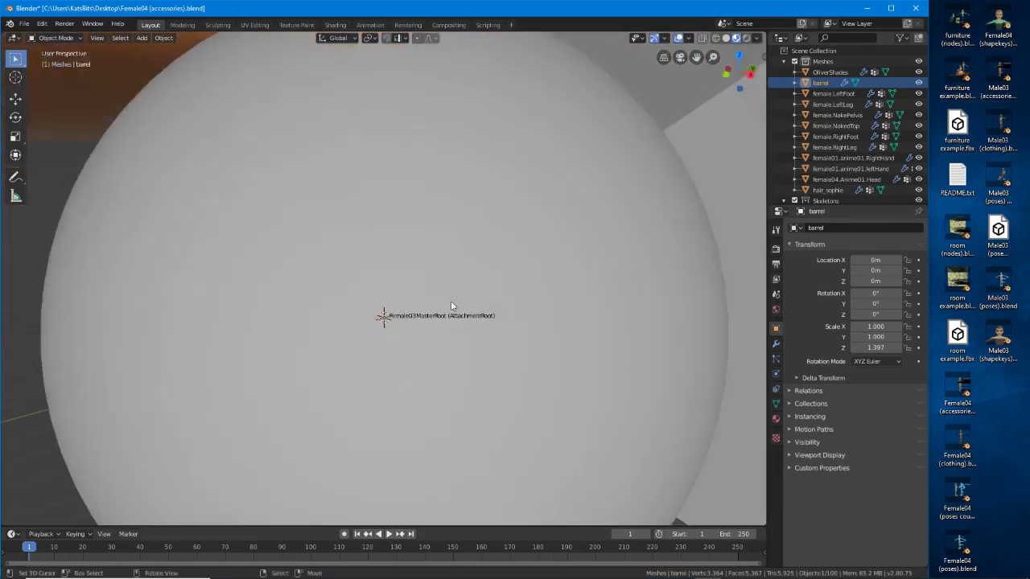
scroll(446, 304, "up", 4)
scroll(440, 302, "down", 6)
scroll(439, 301, "down", 18)
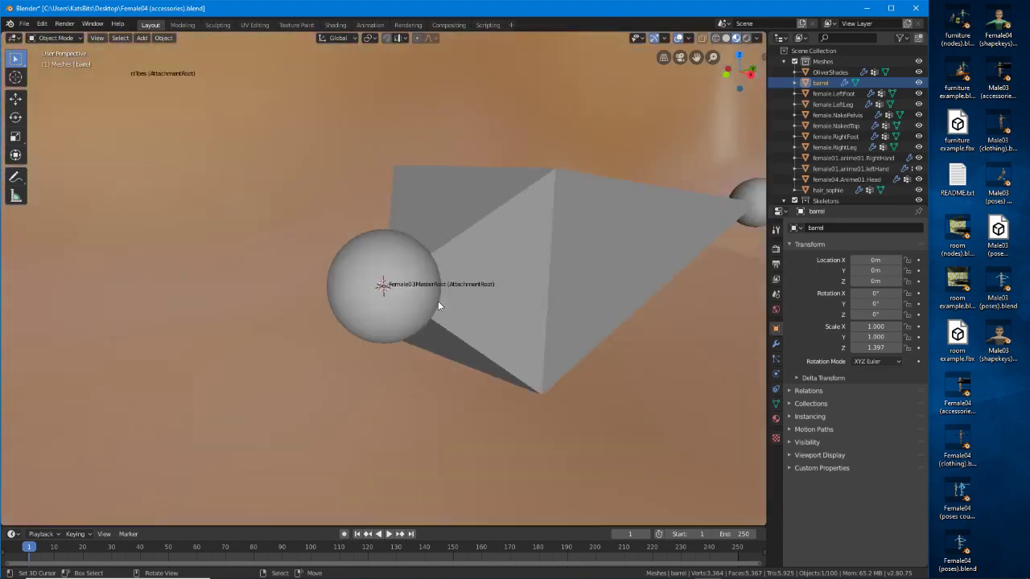
middle_click_drag(300, 296, 401, 339)
middle_click_drag(469, 338, 435, 337)
Try enlarging the barrel by setting its X, Y and Z scale to 50
key("s")
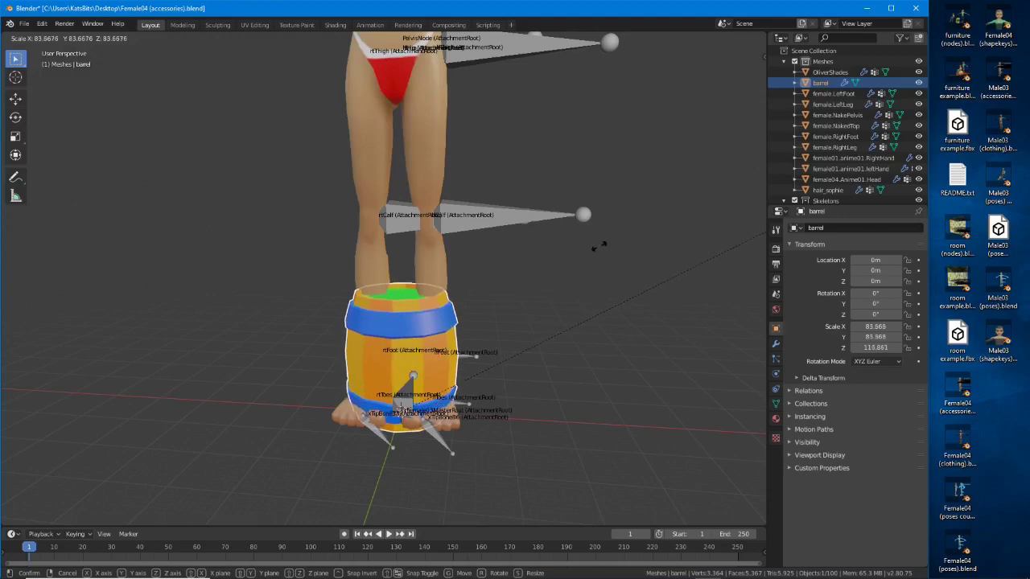
key("Escape")
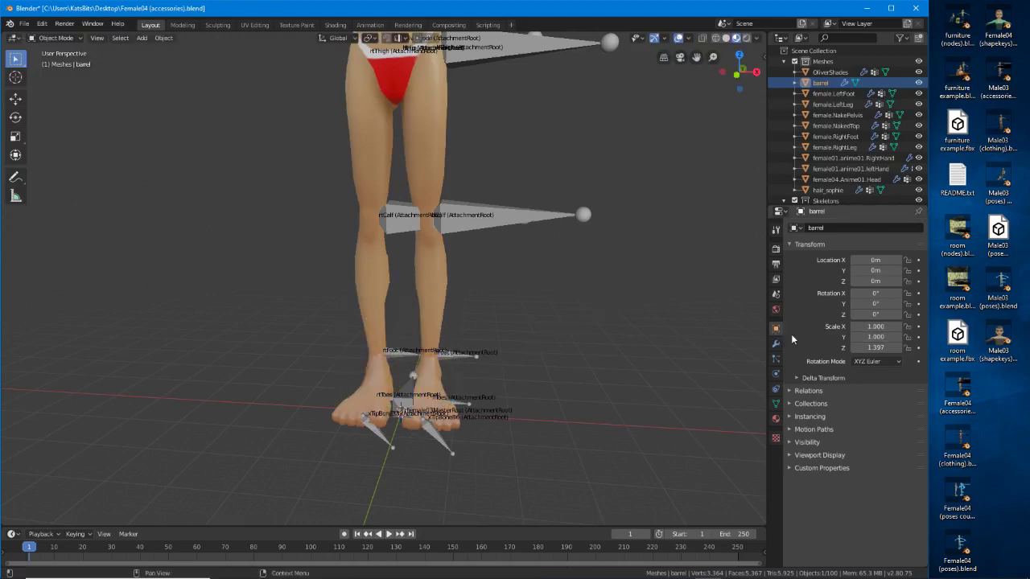
left_click(877, 327)
key("Return")
left_click(881, 337)
type("50")
key("Return")
left_click(875, 348)
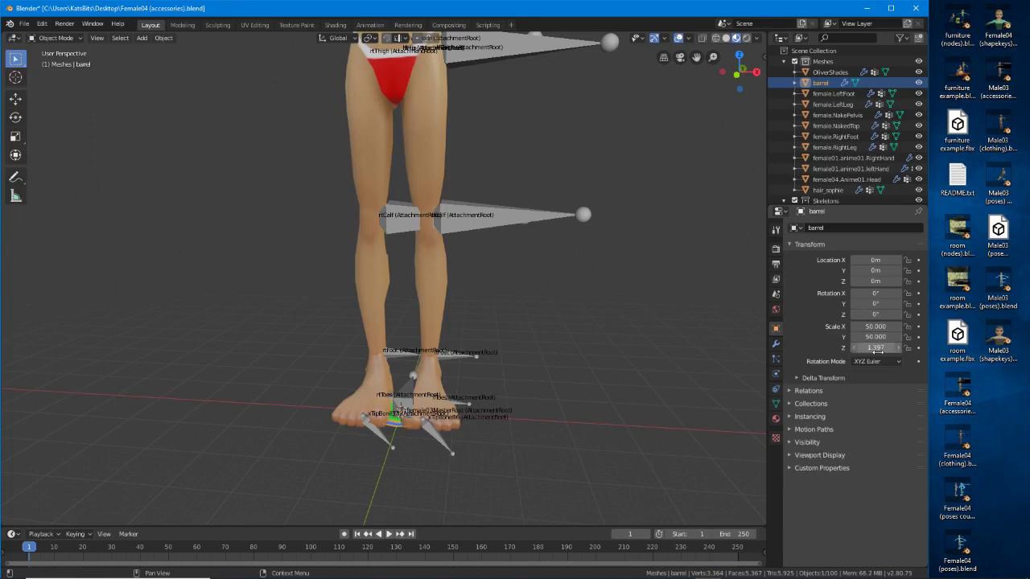
type("50")
key("Return")
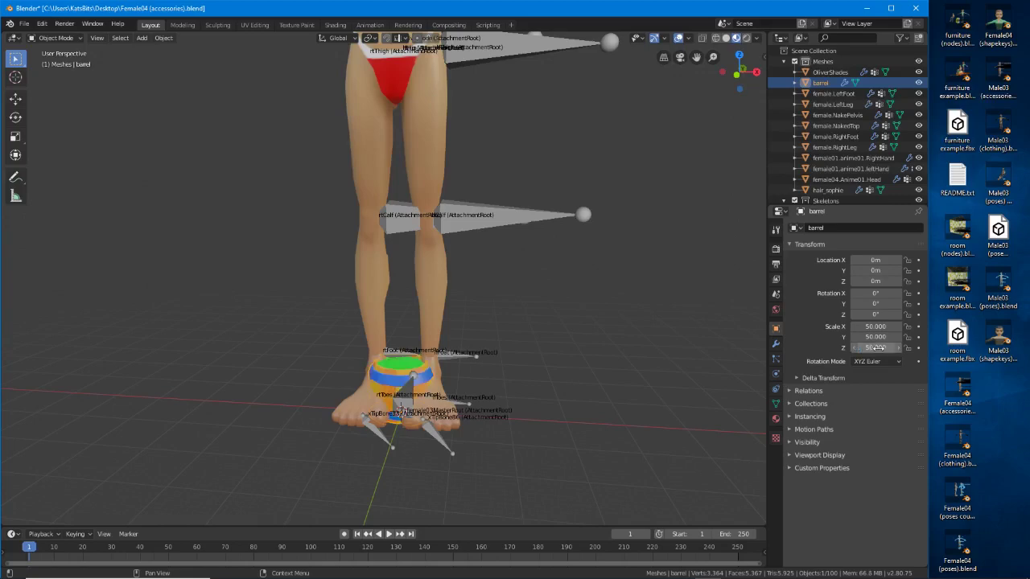
middle_click_drag(419, 310, 374, 351)
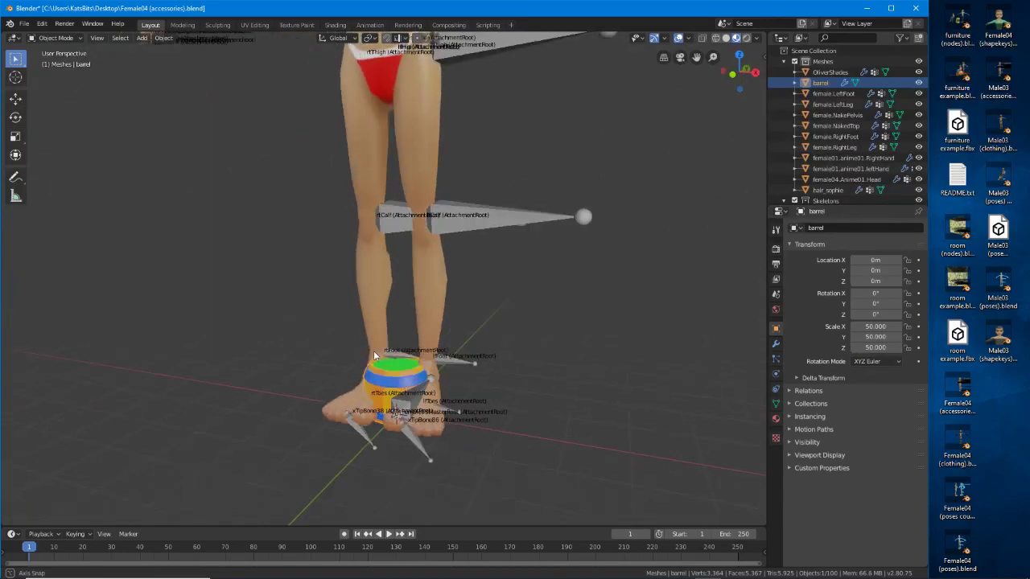
Undo the numeric scale changes on the barrel
left_click(875, 326)
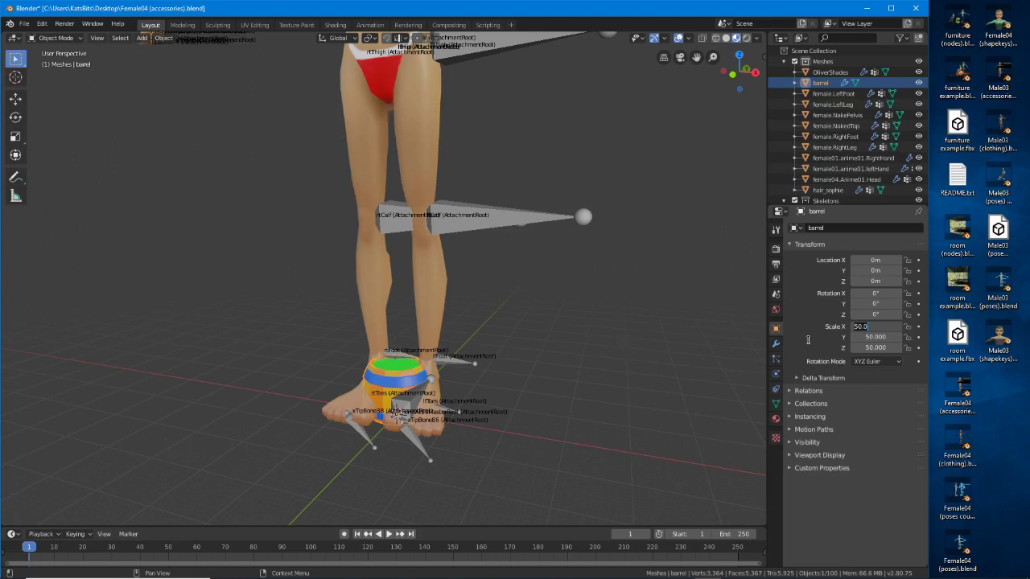
key("Return")
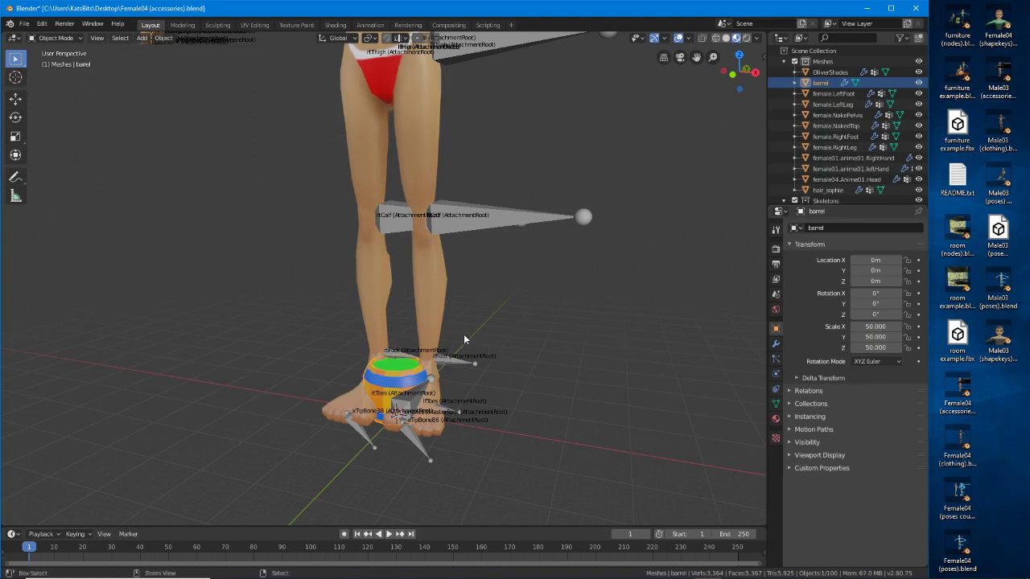
key("ctrl+z")
key("ctrl+z")
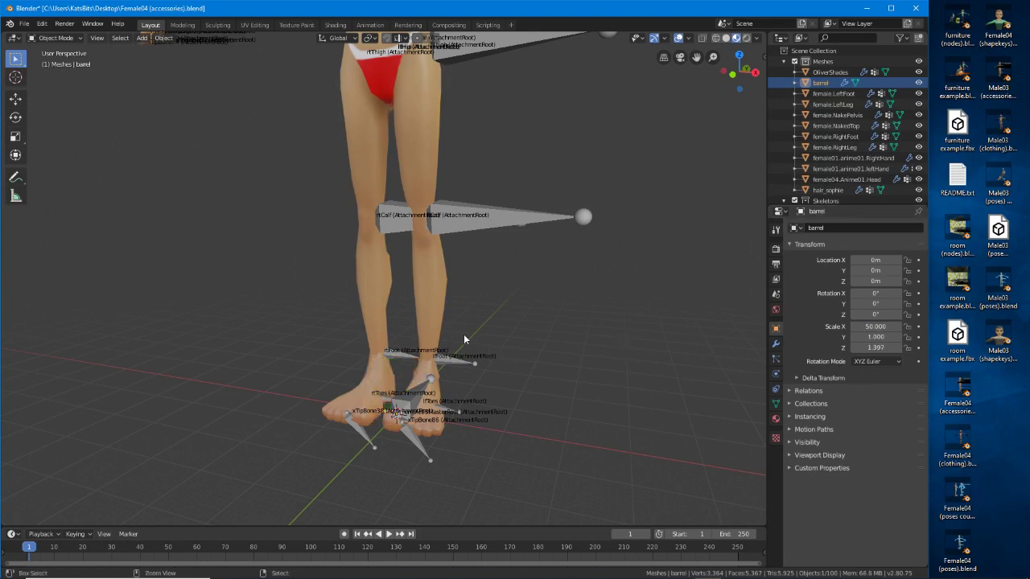
key("ctrl+z")
mouse_move(403, 371)
middle_mouse_down()
mouse_move(430, 381)
mouse_move(410, 374)
middle_mouse_up()
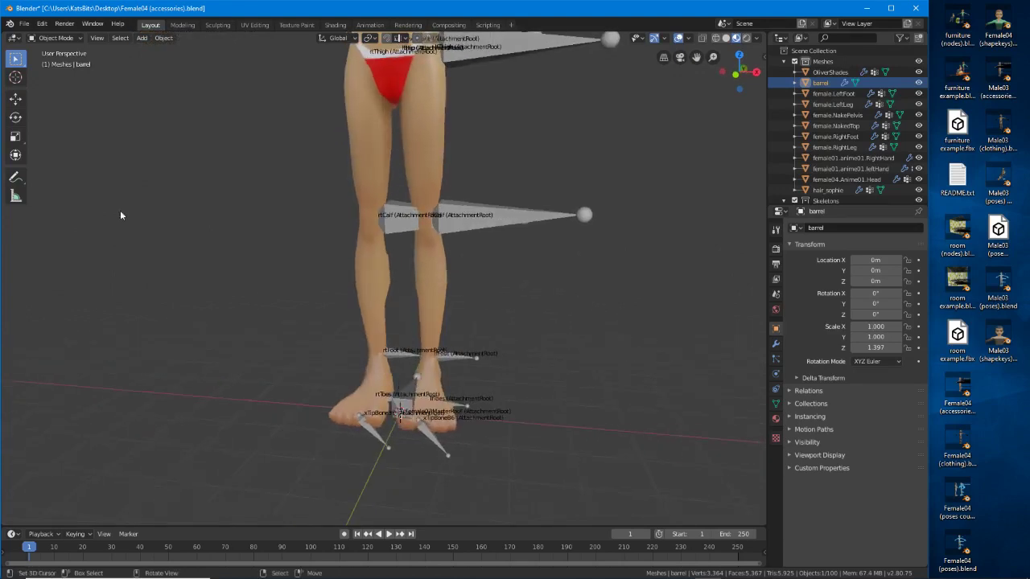
Try stretching the barrel along the Z axis only with the Scale tool, and undo it
left_click(16, 139)
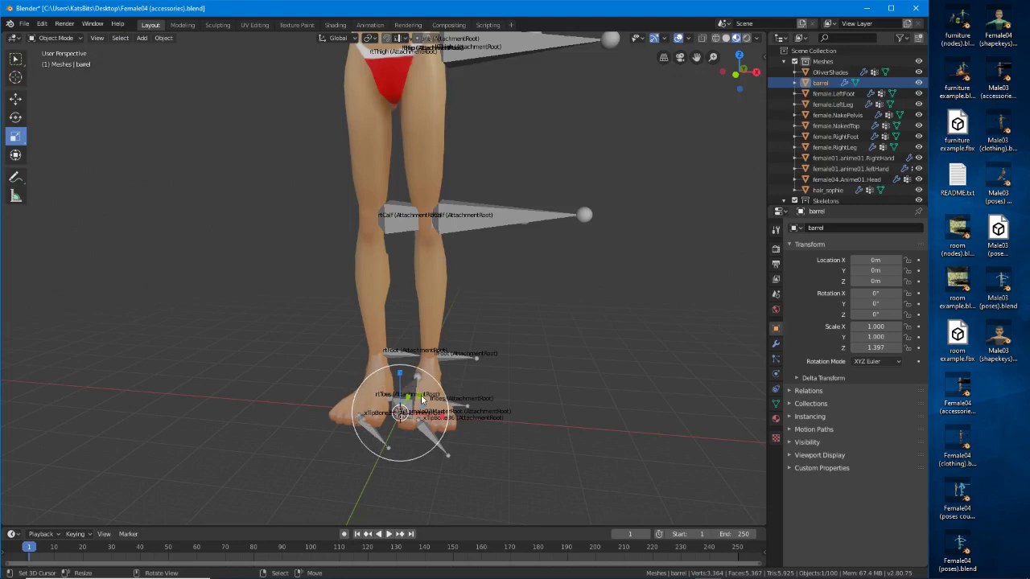
middle_click_drag(439, 435, 483, 402)
middle_click_drag(404, 387, 370, 374)
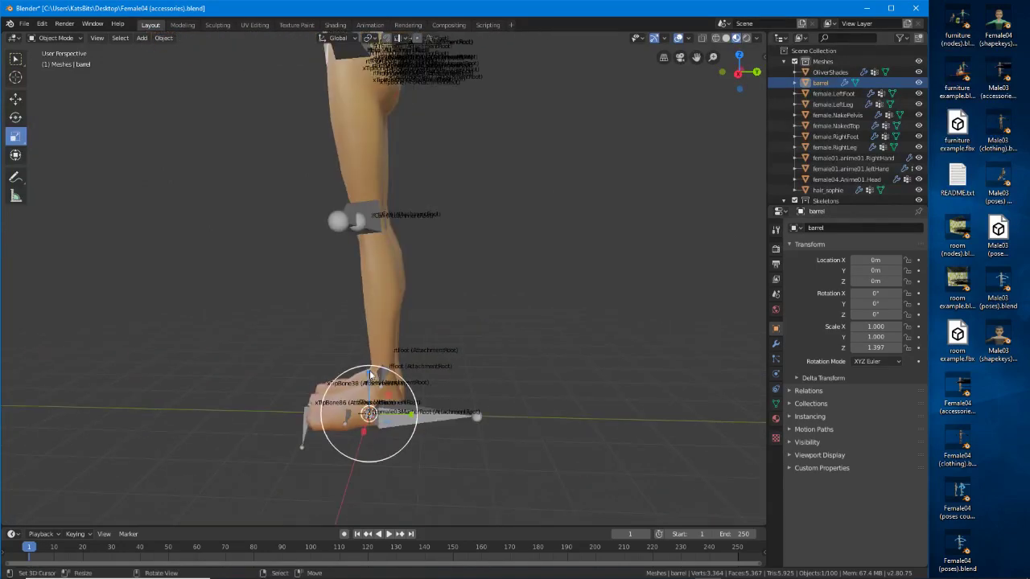
left_click_drag(370, 374, 637, 135)
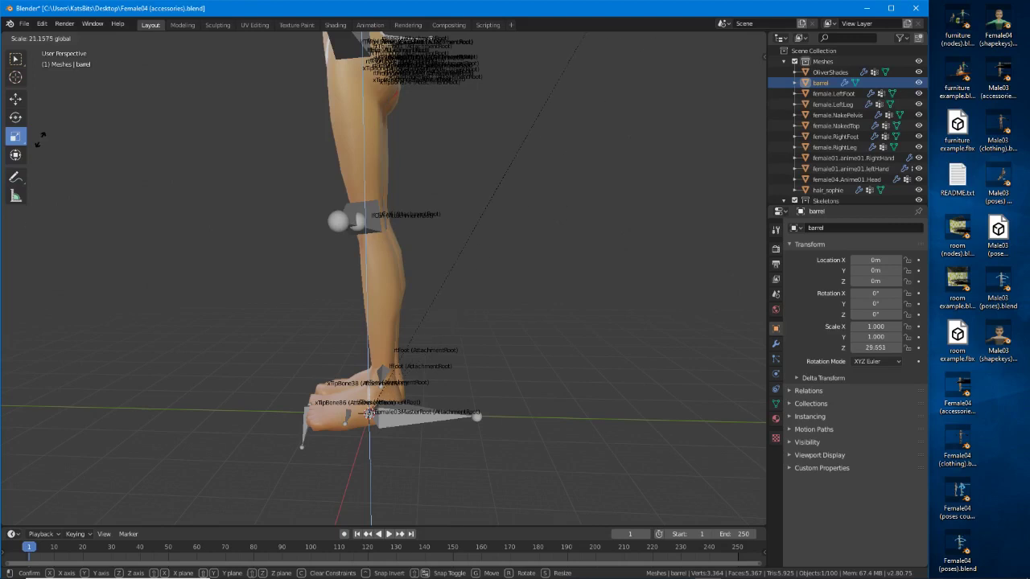
left_click_drag(442, 121, 308, 157)
left_click_drag(159, 389, 155, 388)
middle_click_drag(156, 388, 355, 433)
key("ctrl+z")
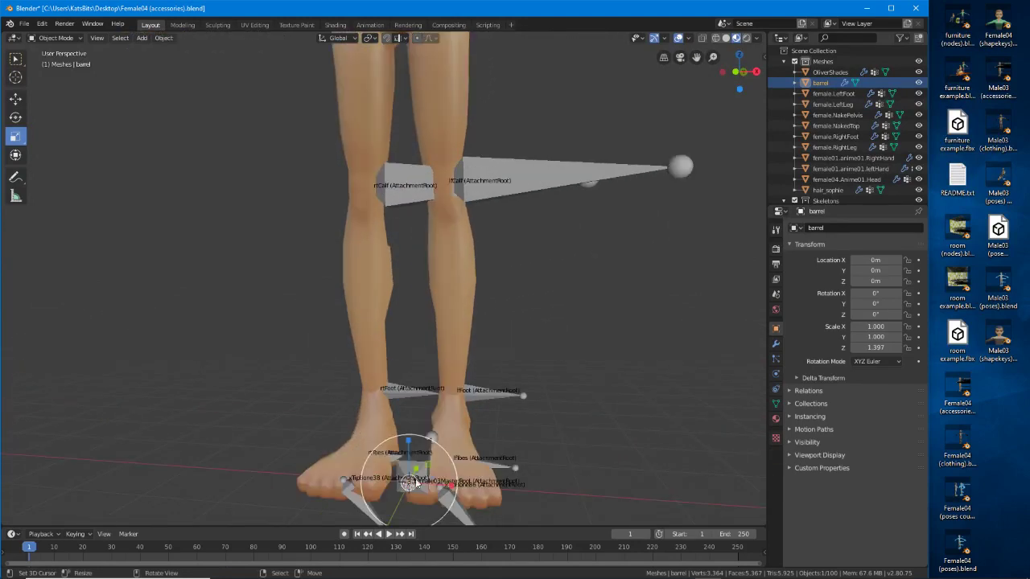
Try scaling the barrel on X and Z with Y excluded, to about 52.3 on X, and undo it
middle_click_drag(416, 483, 426, 359)
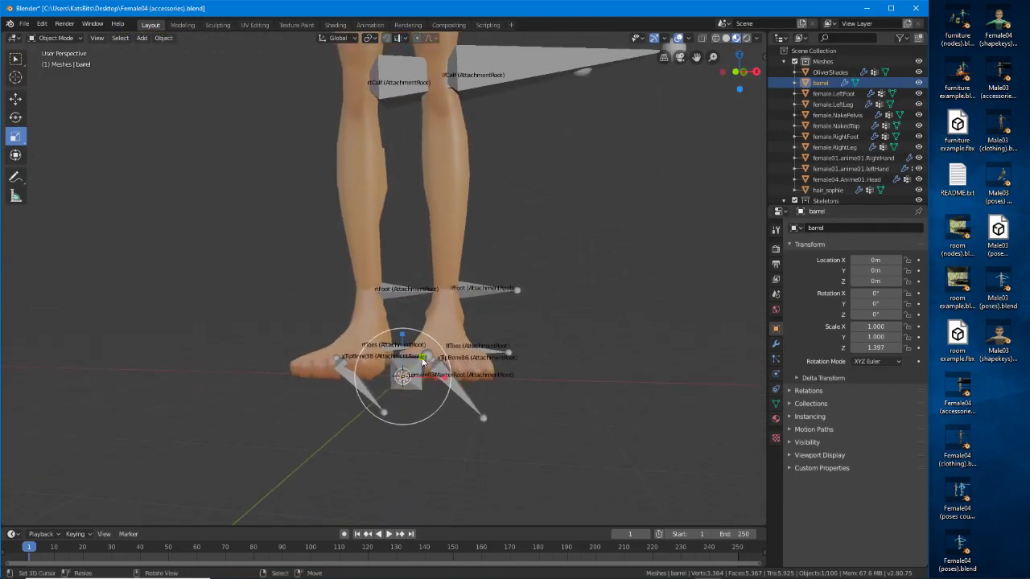
key("s")
key("shift+y")
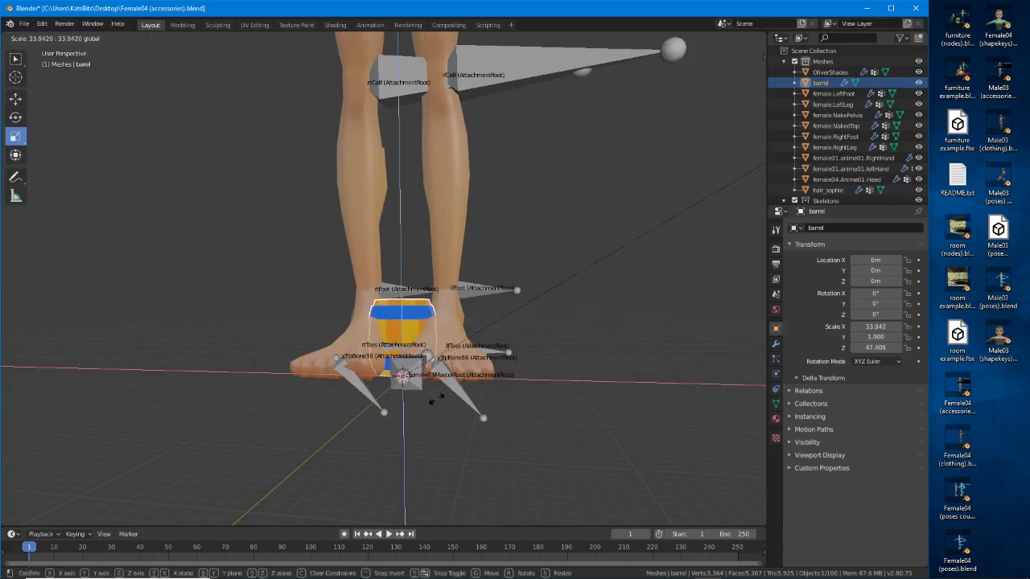
left_click(78, 103)
middle_click_drag(333, 283, 320, 299)
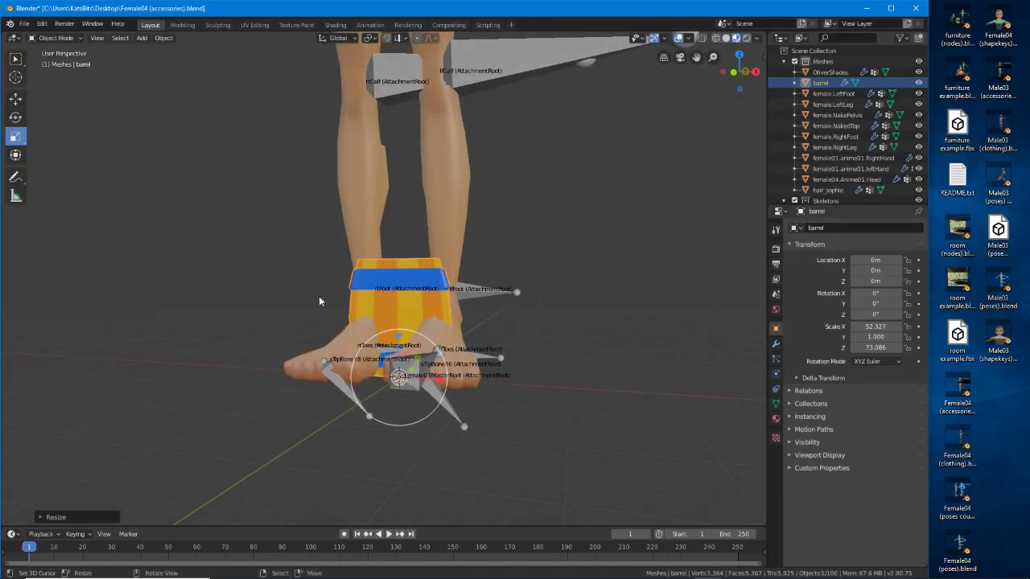
key("ctrl+z")
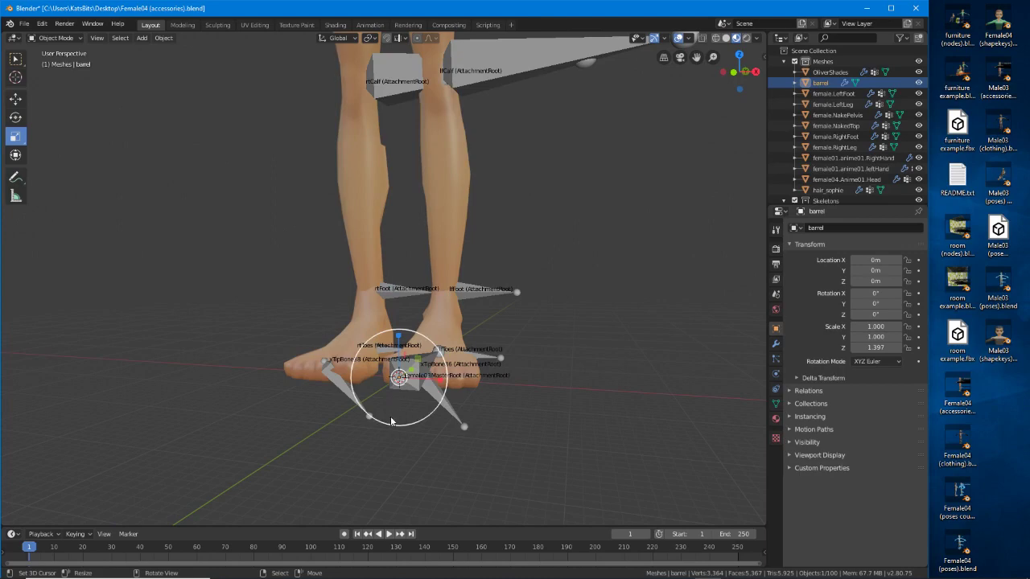
Scale the barrel uniformly by a factor of 100
scroll(390, 416, "down", 5)
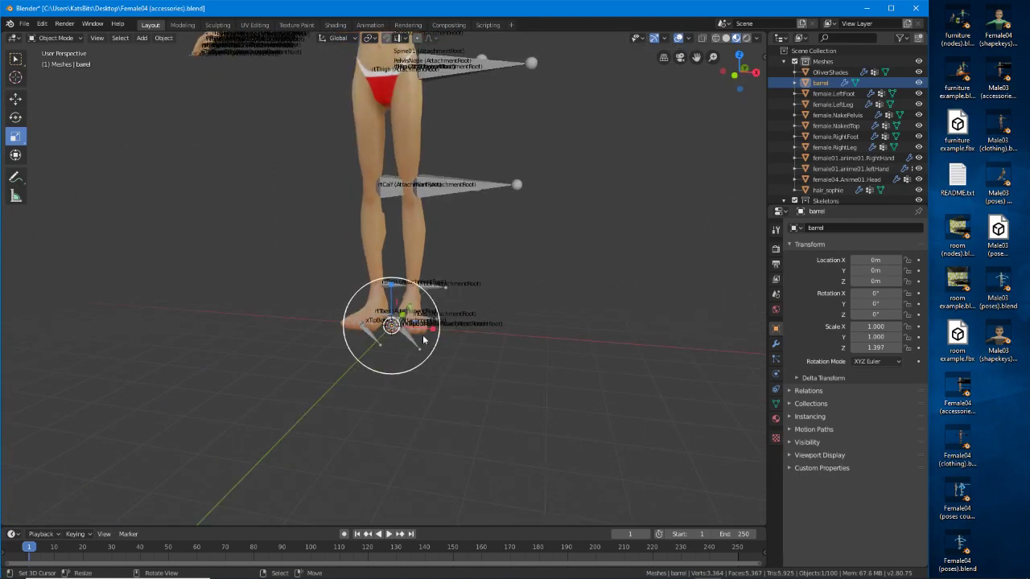
key("s")
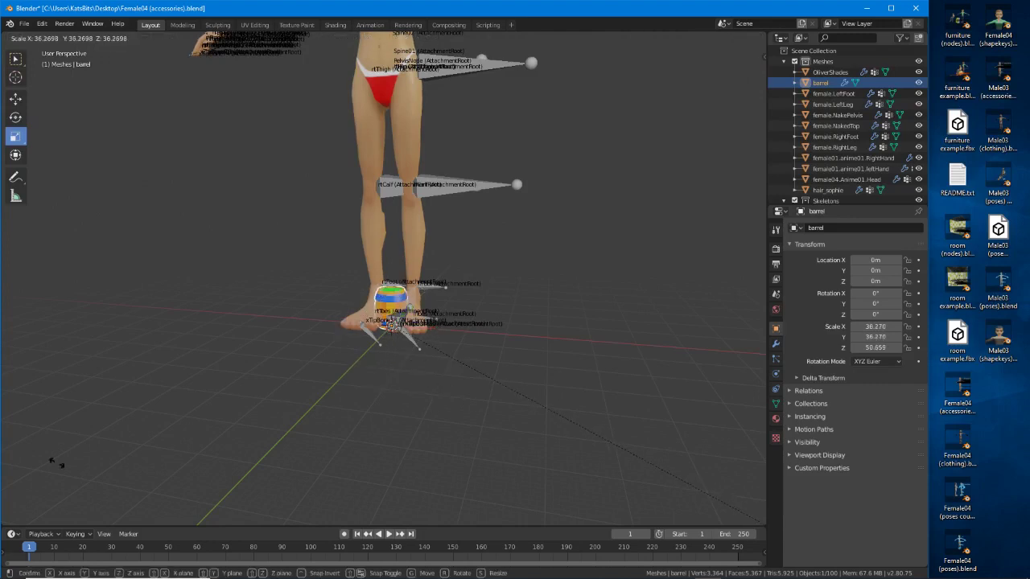
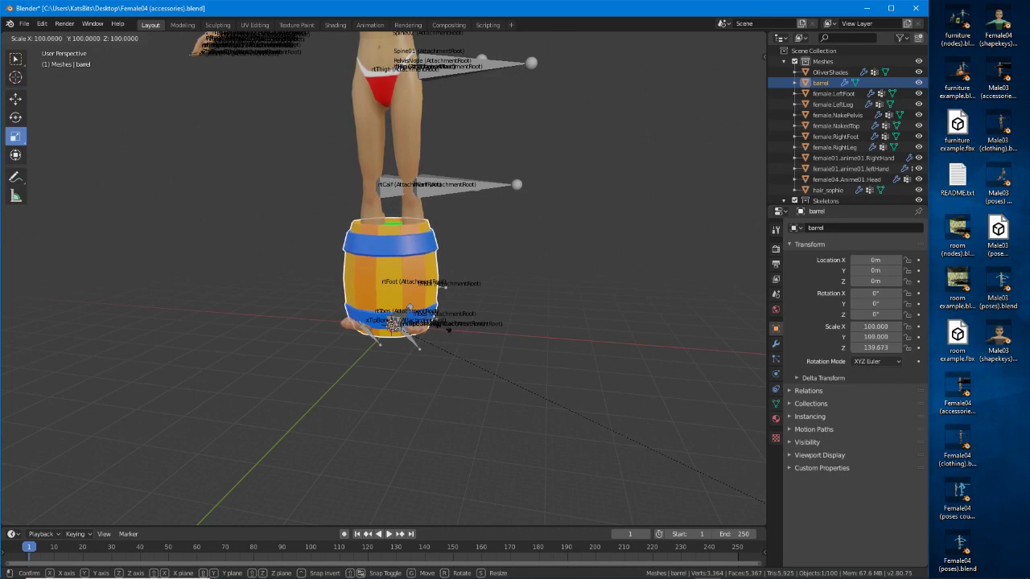
left_click(441, 326)
middle_click_drag(396, 180, 338, 202)
middle_click_drag(340, 252, 320, 277)
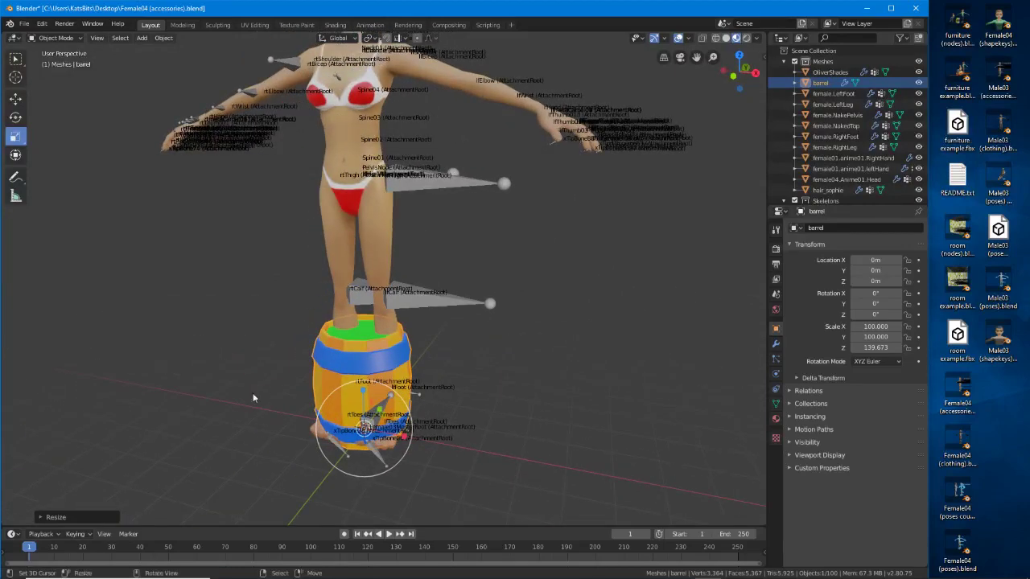
Move the barrel along the X axis to about 334 m so it stands beside the avatar
left_click(15, 98)
left_click_drag(411, 437, 530, 468)
middle_click_drag(355, 478, 346, 454)
mouse_move(410, 433)
middle_mouse_down()
mouse_move(387, 418)
mouse_move(417, 431)
middle_mouse_up()
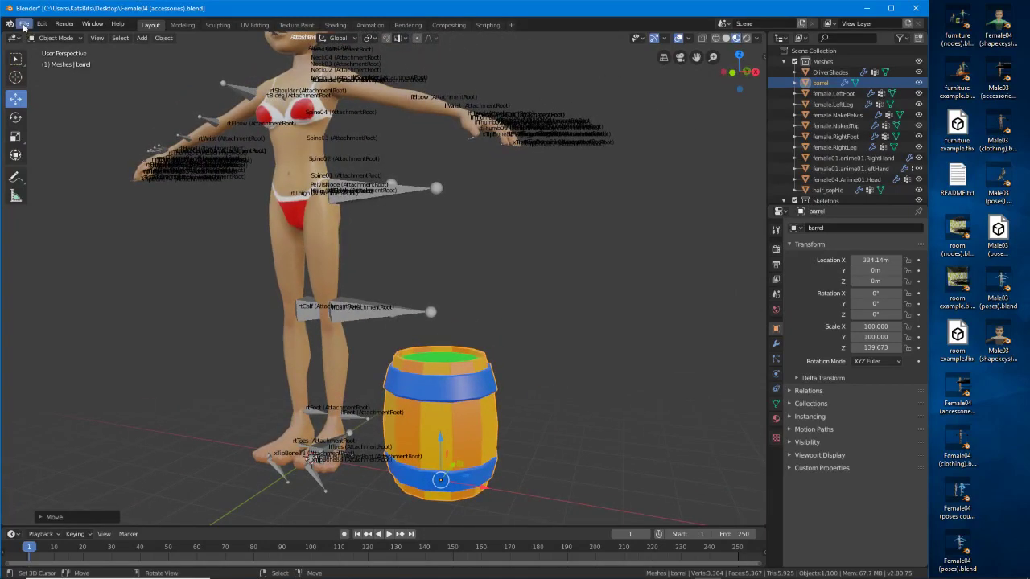
Save the scene in the accessories folder as a new file named gun powder (6).blend
left_click(24, 25)
left_click(41, 102)
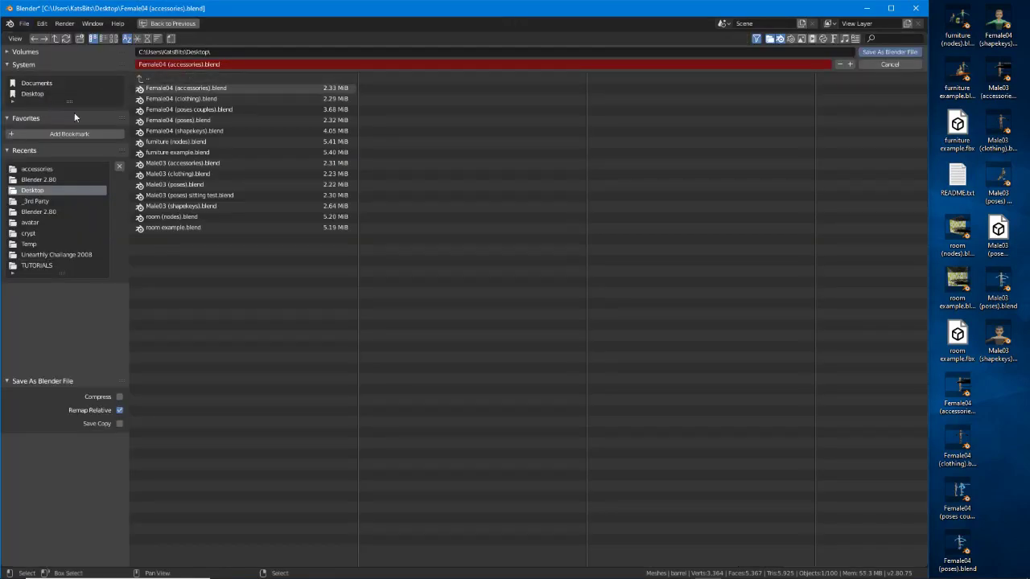
left_click(37, 169)
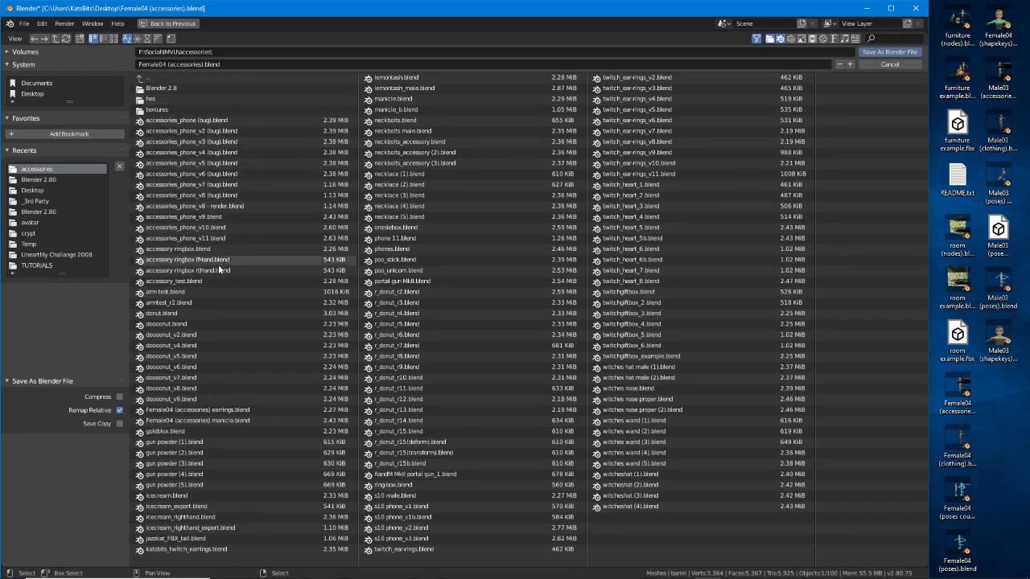
left_click(189, 485)
left_click(175, 64)
left_click(175, 64)
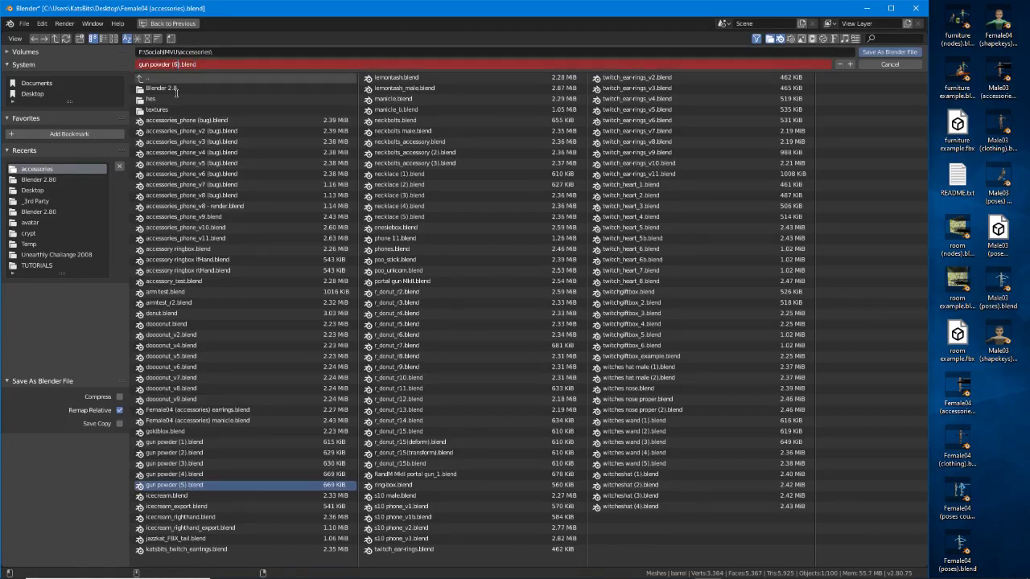
key("Return")
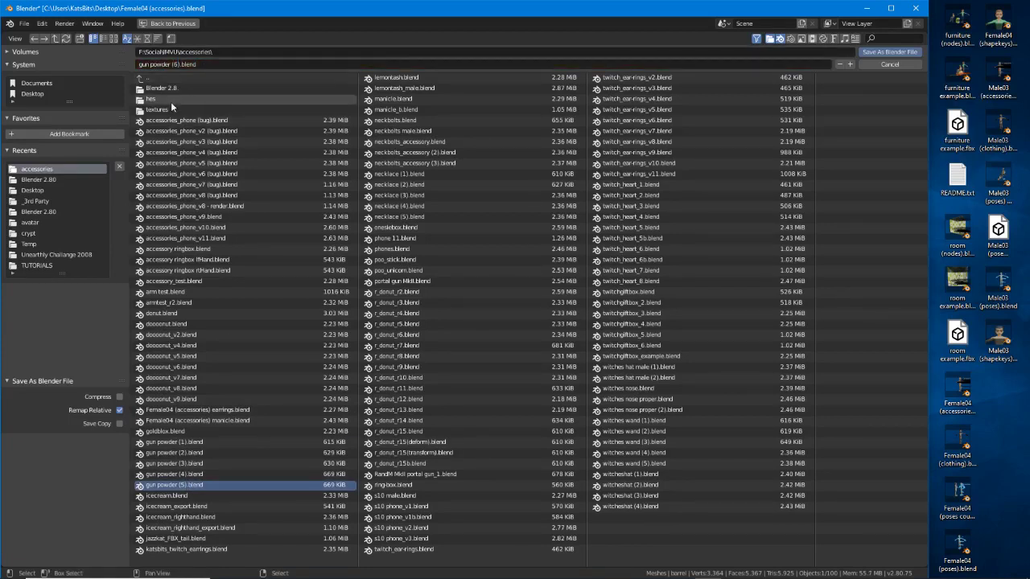
left_click(885, 52)
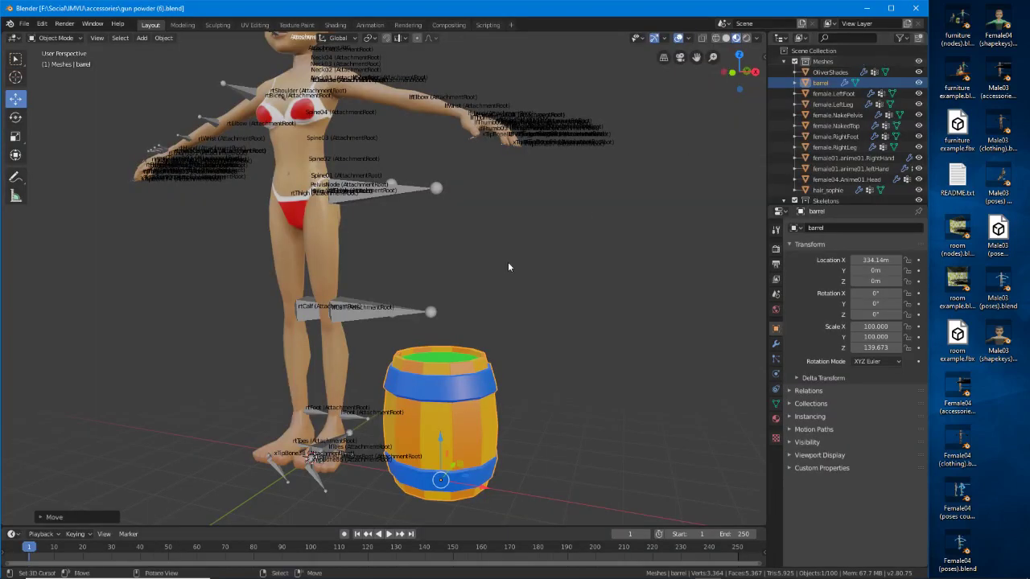
Examine the Female03MasterRoot node between the avatar's feet and reselect the barrel
middle_click_drag(508, 267, 392, 366)
scroll(393, 369, "up", 3)
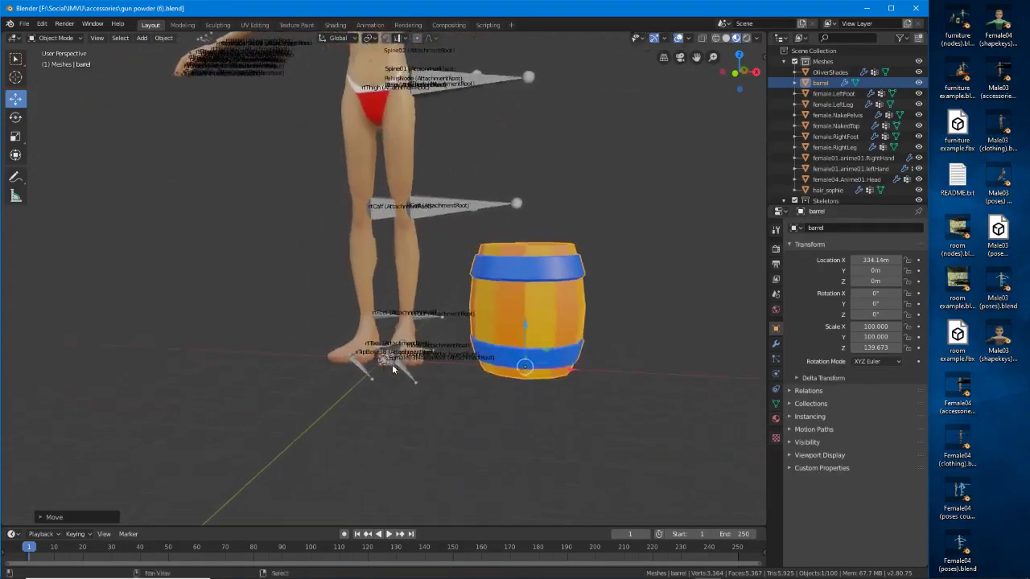
scroll(407, 408, "up", 4)
left_click(408, 411)
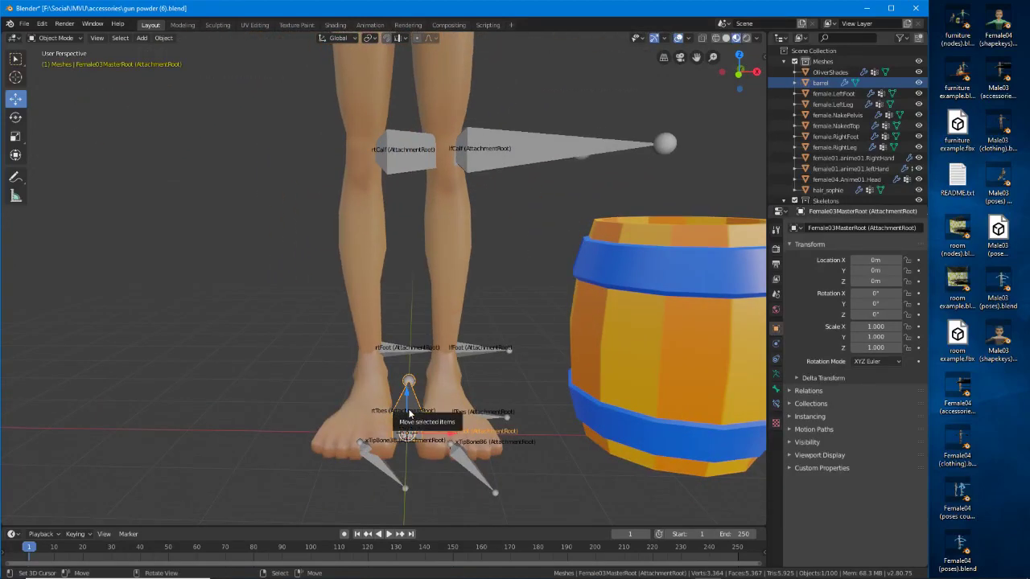
middle_click_drag(446, 434, 407, 427)
scroll(425, 419, "down", 3)
middle_click_drag(446, 291, 378, 362, "shift")
left_click(509, 355)
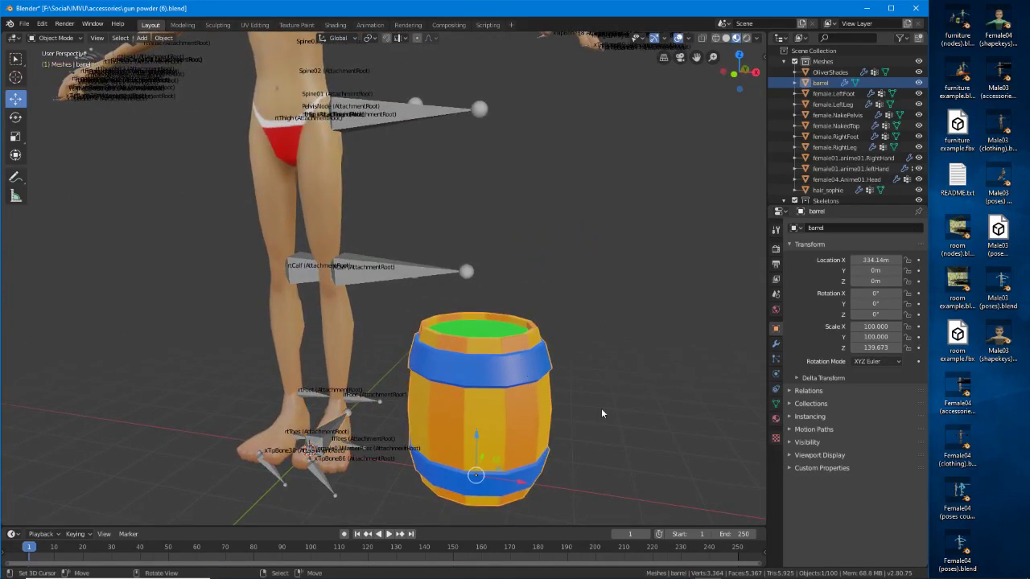
Add a vertex group named AttachmentRoot to the barrel mesh
left_click(777, 404)
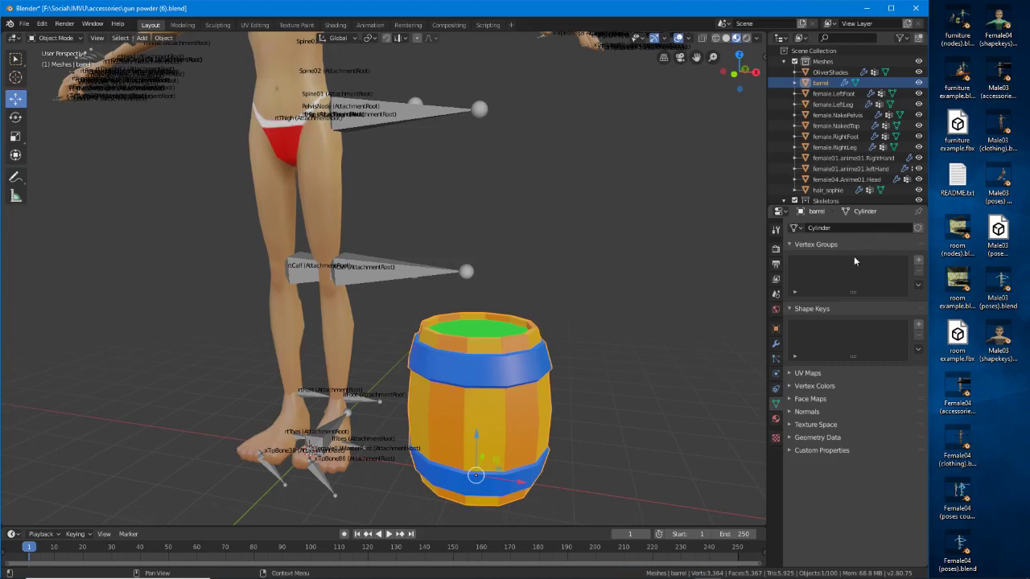
left_click(918, 261)
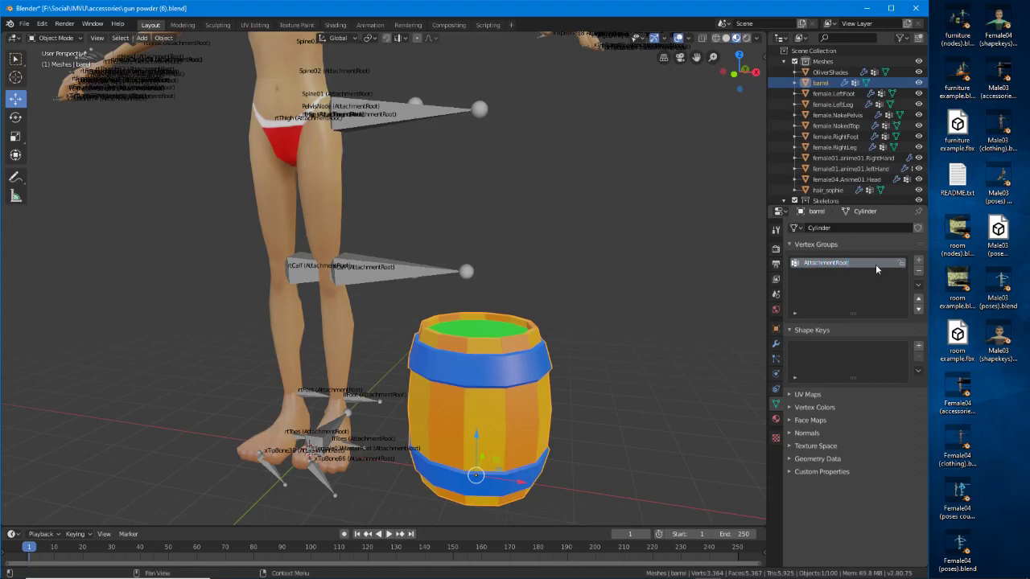
key("Return")
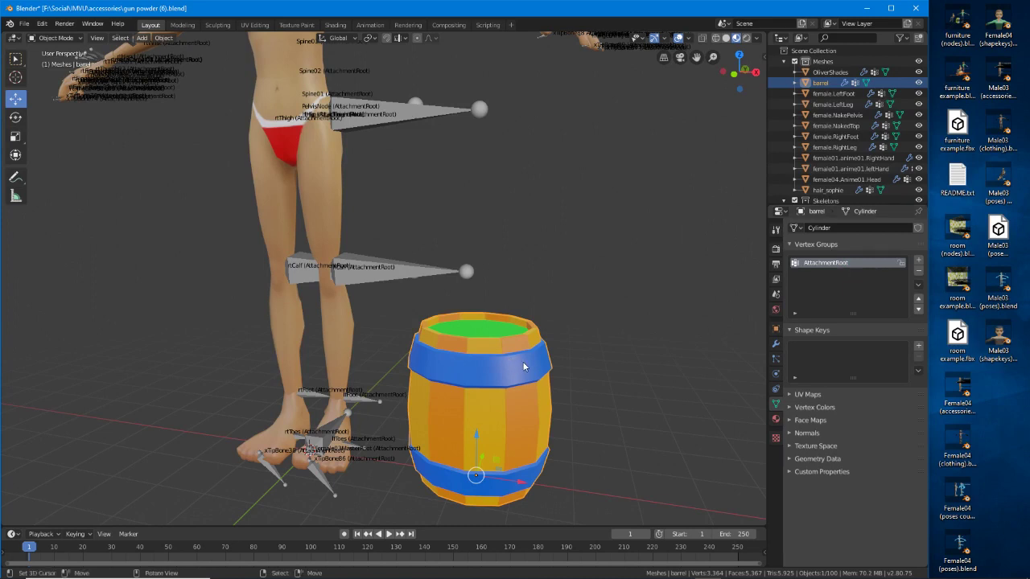
Assign all of the barrel's vertices to the AttachmentRoot group in Edit Mode with a weight of 1.000
left_click(56, 38)
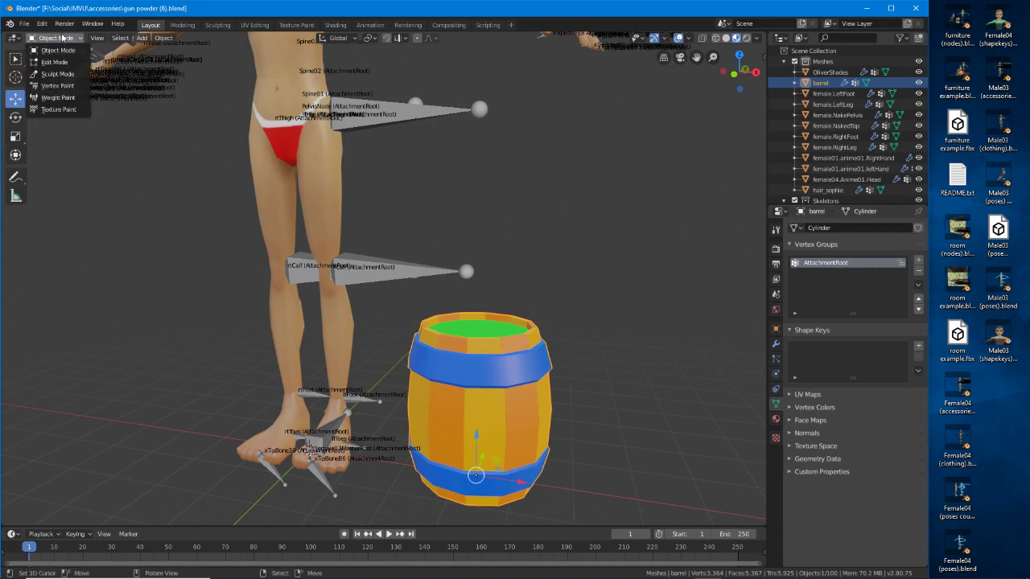
left_click(57, 53)
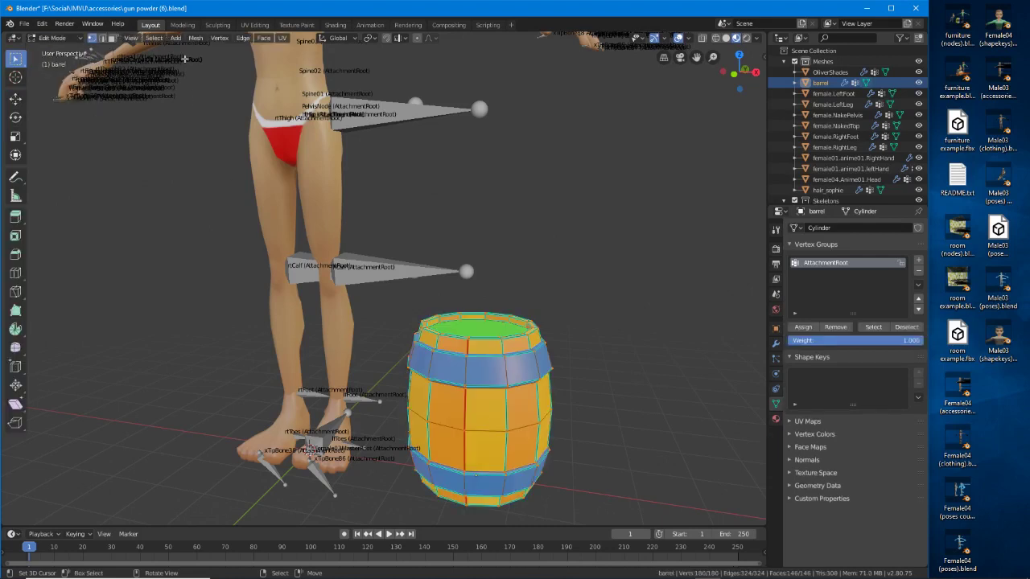
left_click(154, 38)
left_click(165, 52)
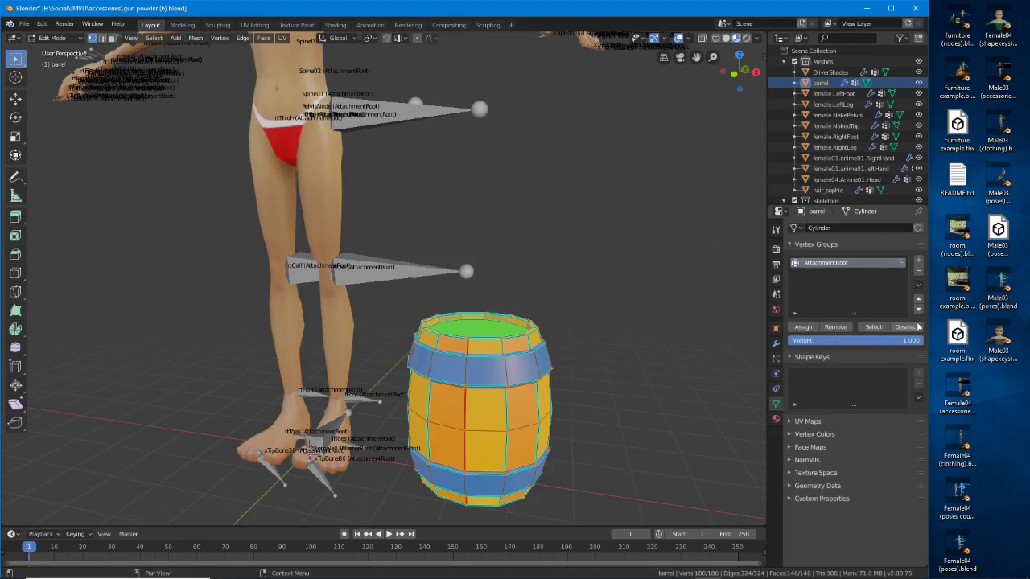
left_click(803, 327)
Check the AttachmentRoot assignment by deselecting and reselecting the group's vertices, then return the barrel to Object Mode
left_click(907, 327)
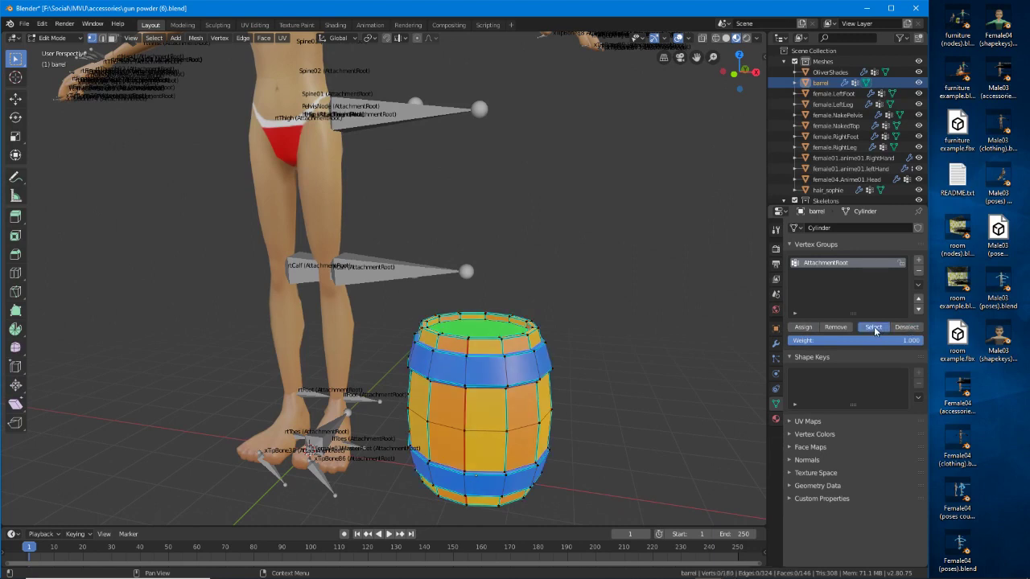
left_click(874, 326)
left_click(907, 327)
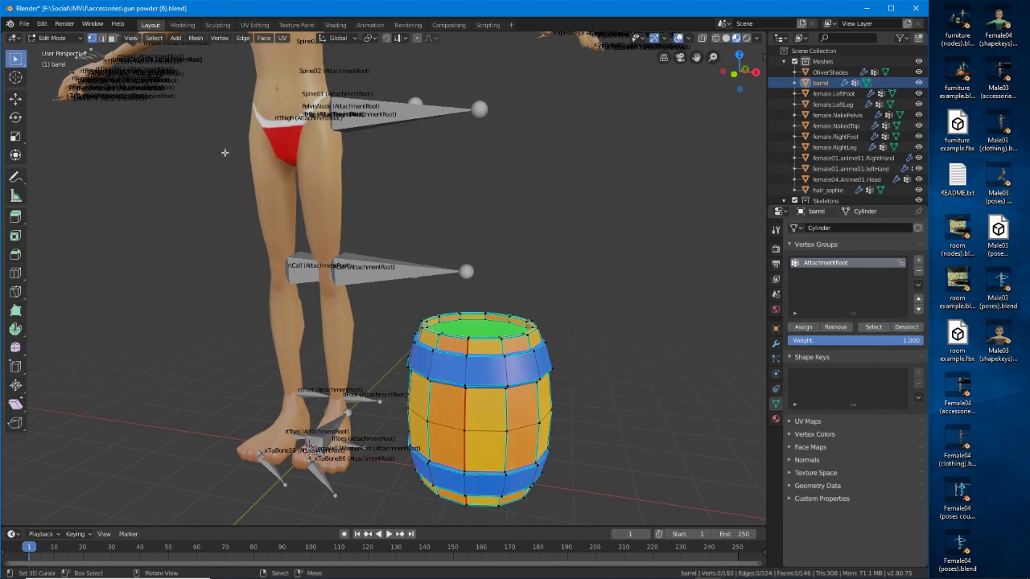
left_click(55, 37)
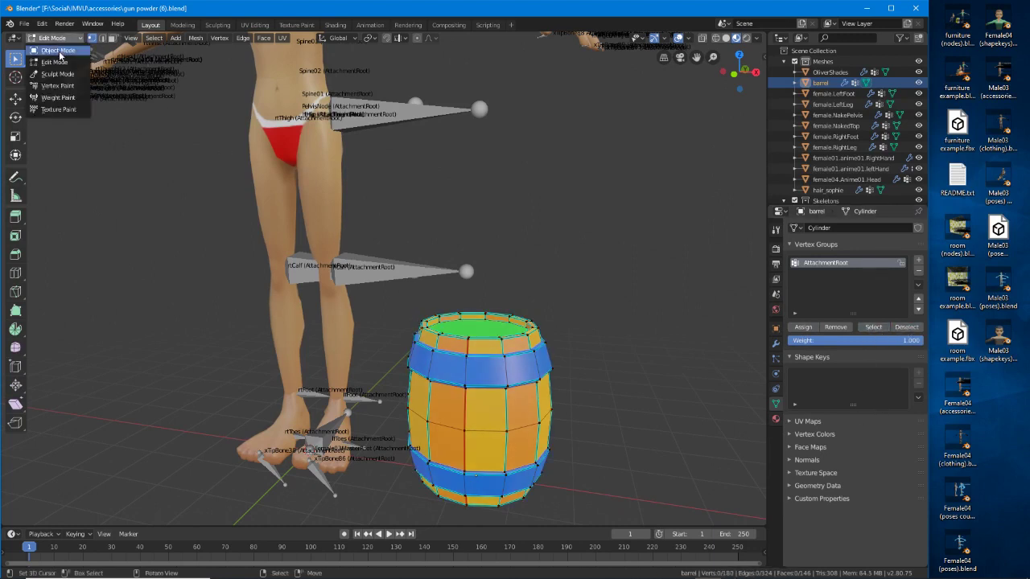
left_click(57, 51)
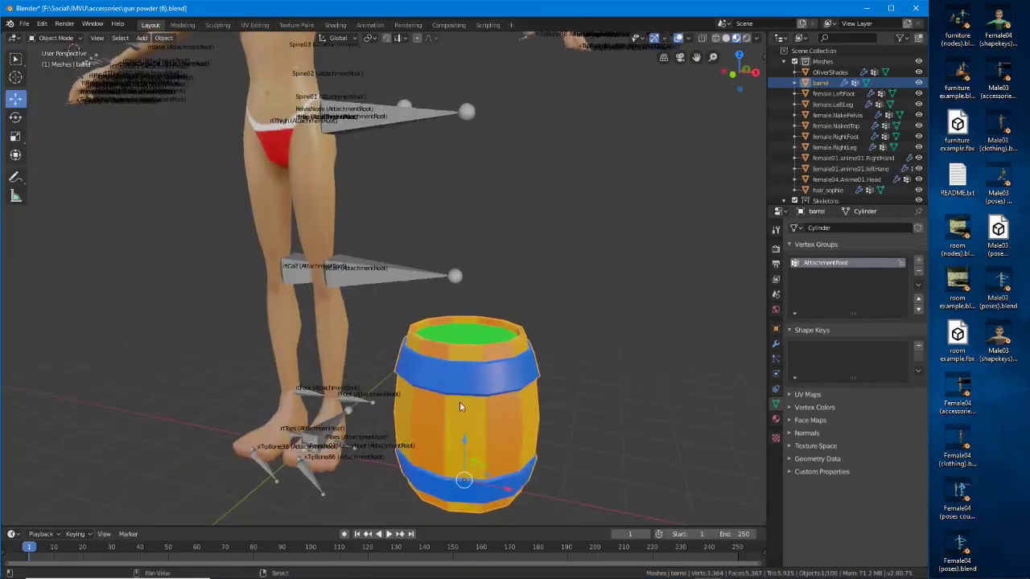
Add an Armature modifier to the barrel, place it above the Edge Split modifier, and set its object to the Female03MasterRoot armature
middle_click_drag(459, 402, 341, 392, "shift")
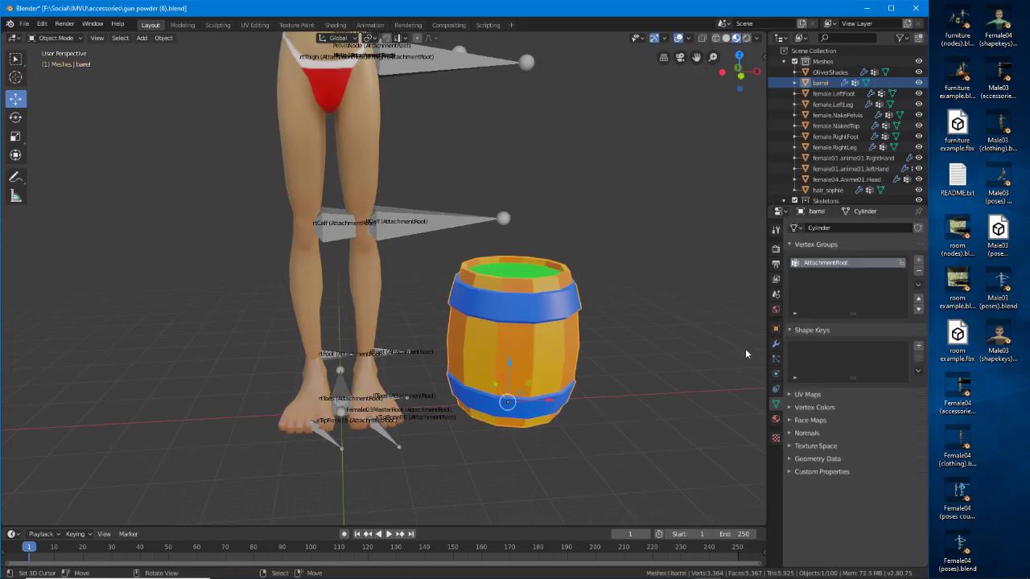
left_click(777, 346)
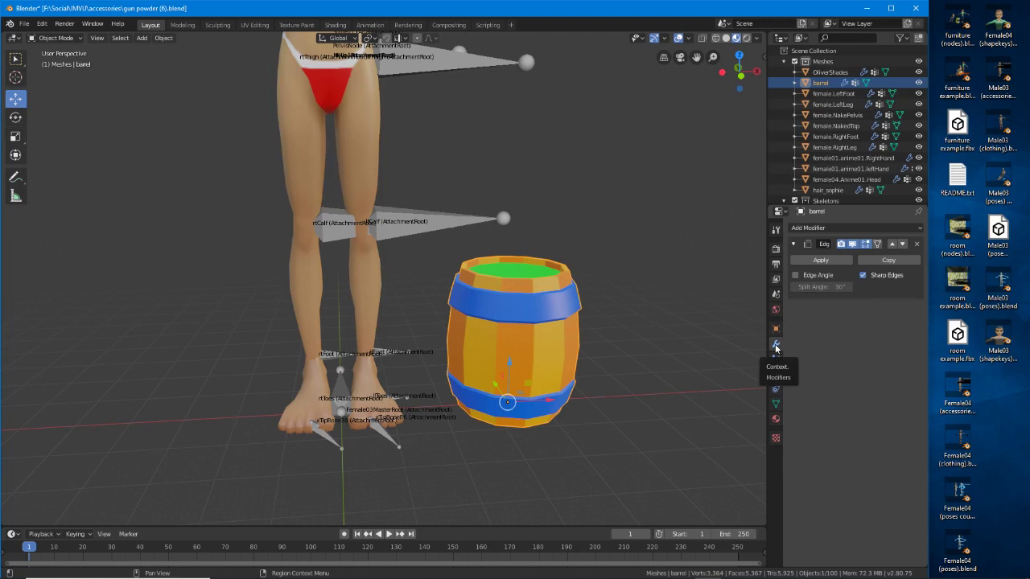
left_click(825, 229)
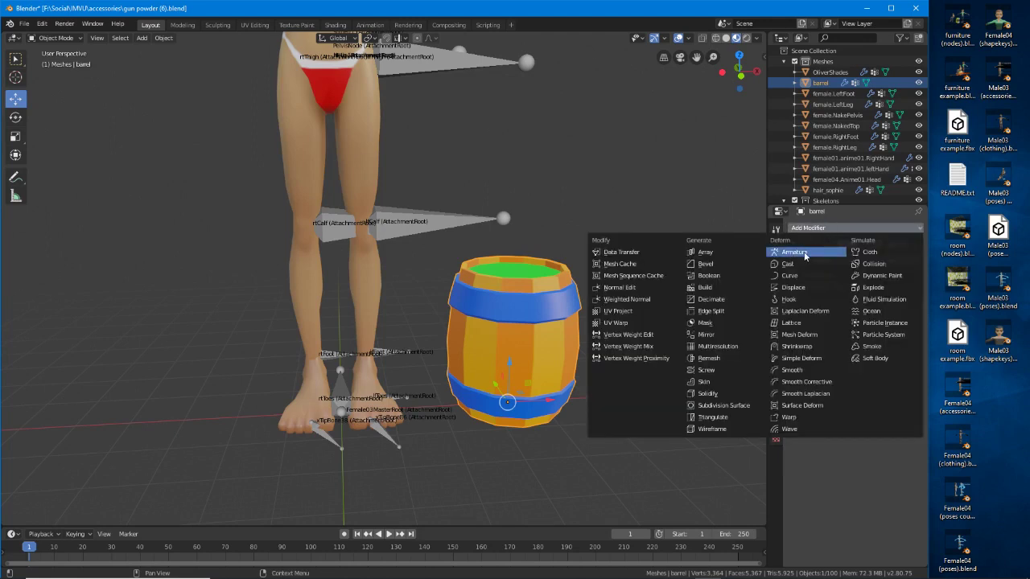
left_click(805, 253)
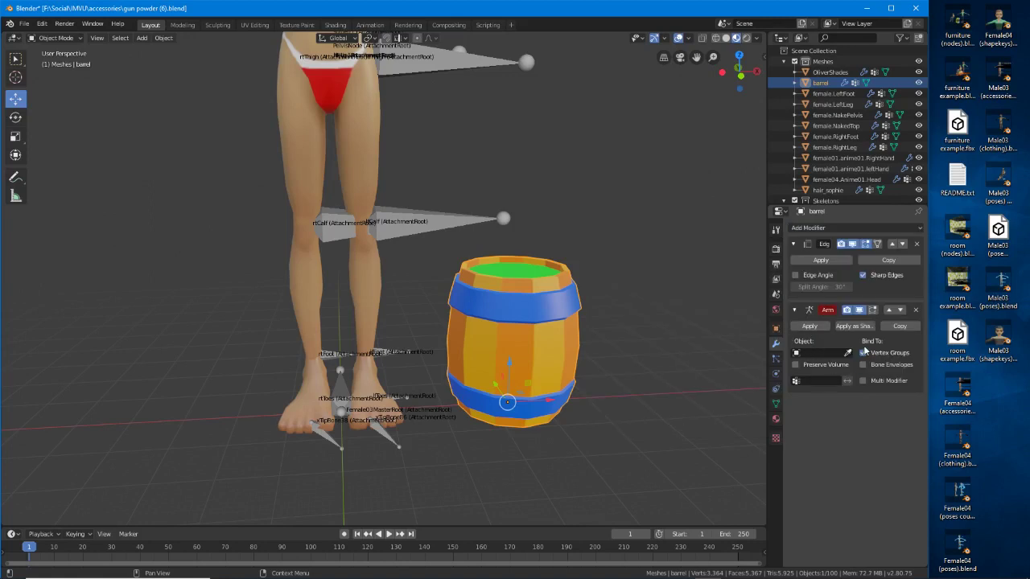
left_click(891, 313)
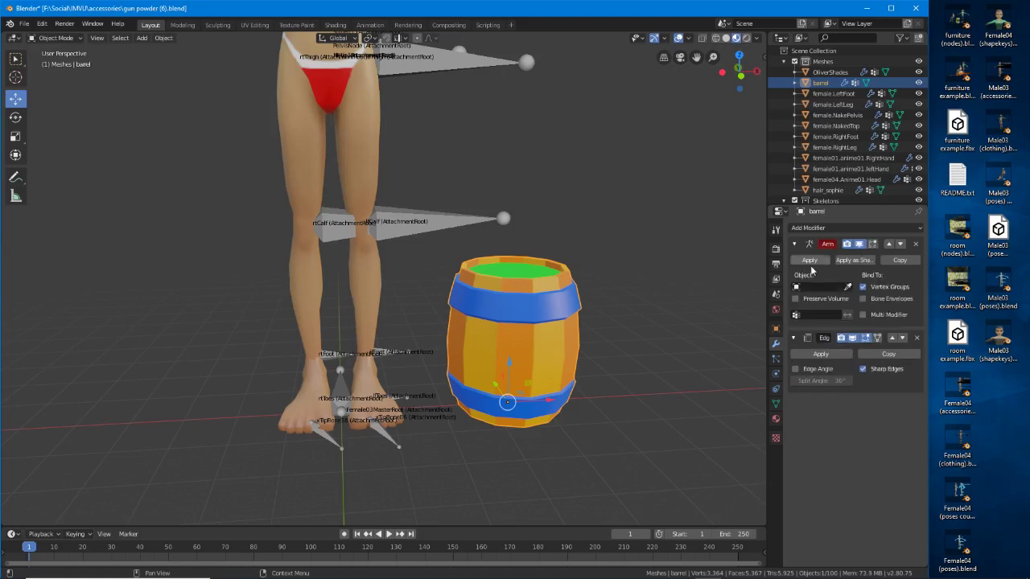
left_click(848, 288)
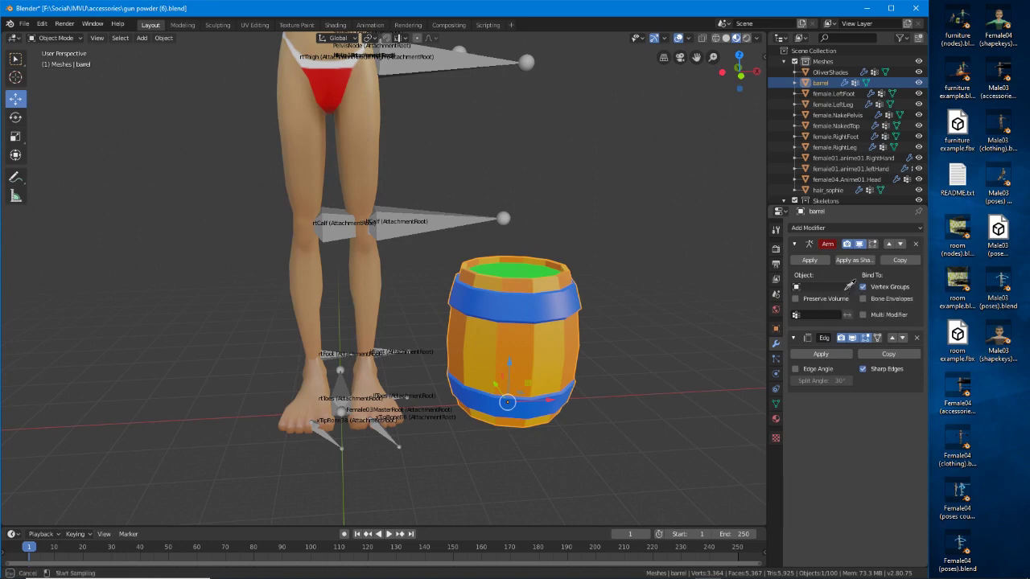
left_click(343, 386)
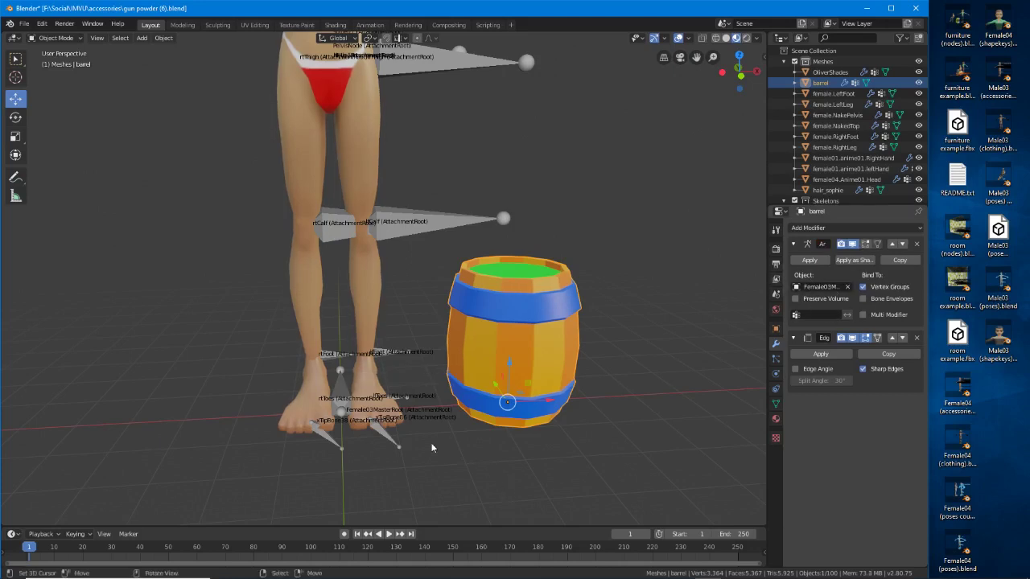
Test the barrel's binding by rotating the Female03MasterRoot bone in Pose Mode from front and side views, cancelling each rotation
left_click(339, 387)
left_click(56, 38)
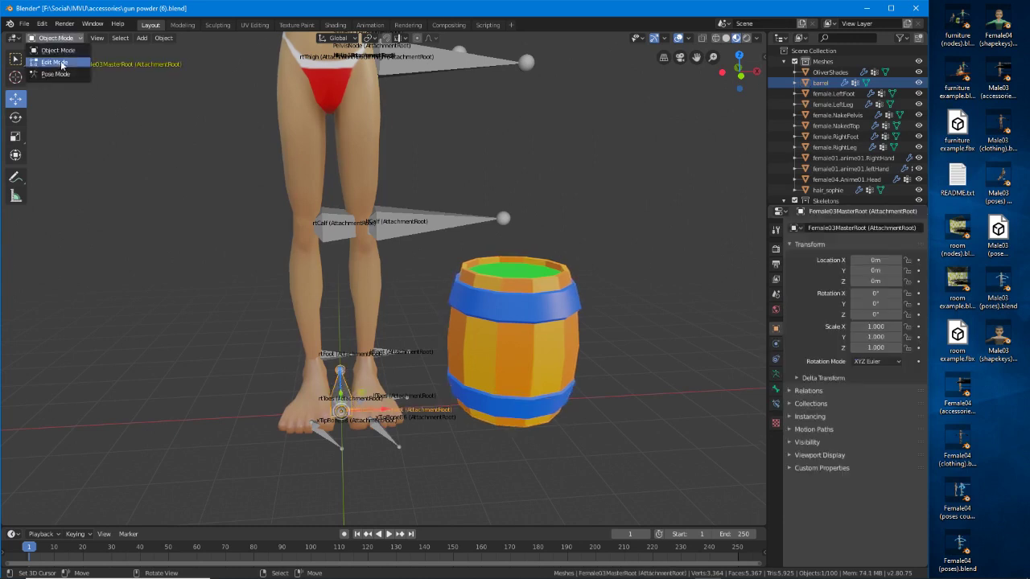
key("Return")
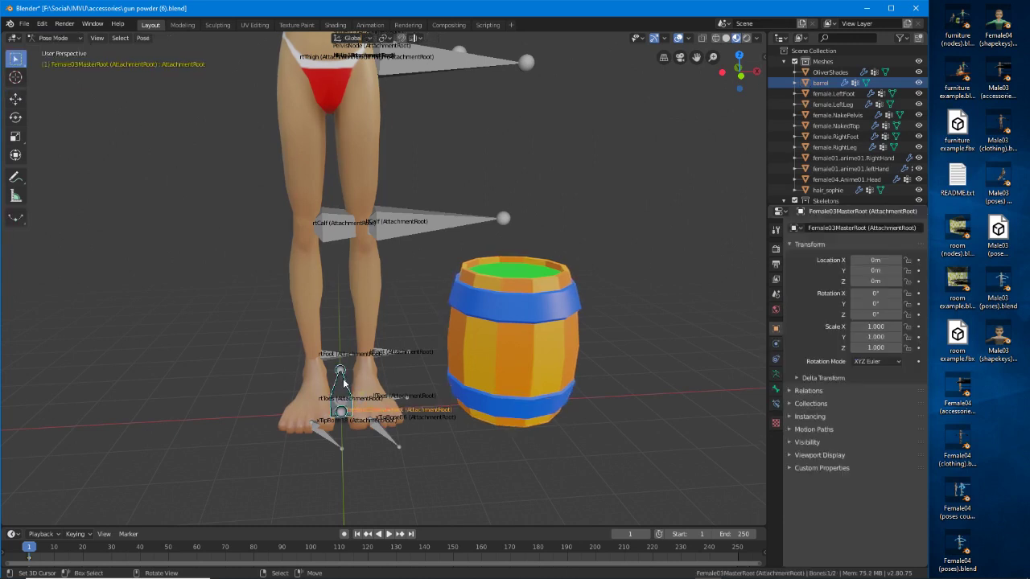
key("r")
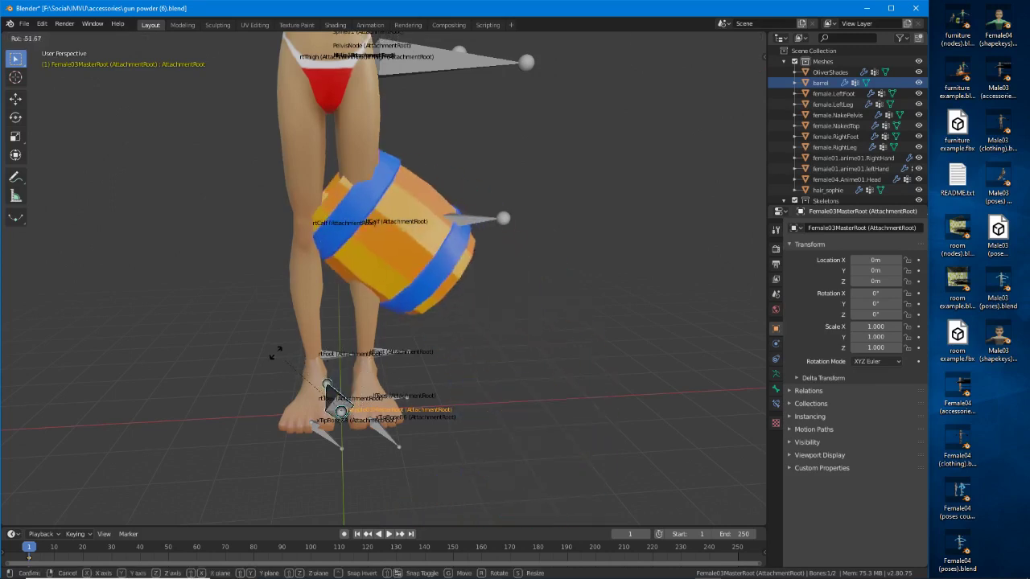
right_click(333, 383)
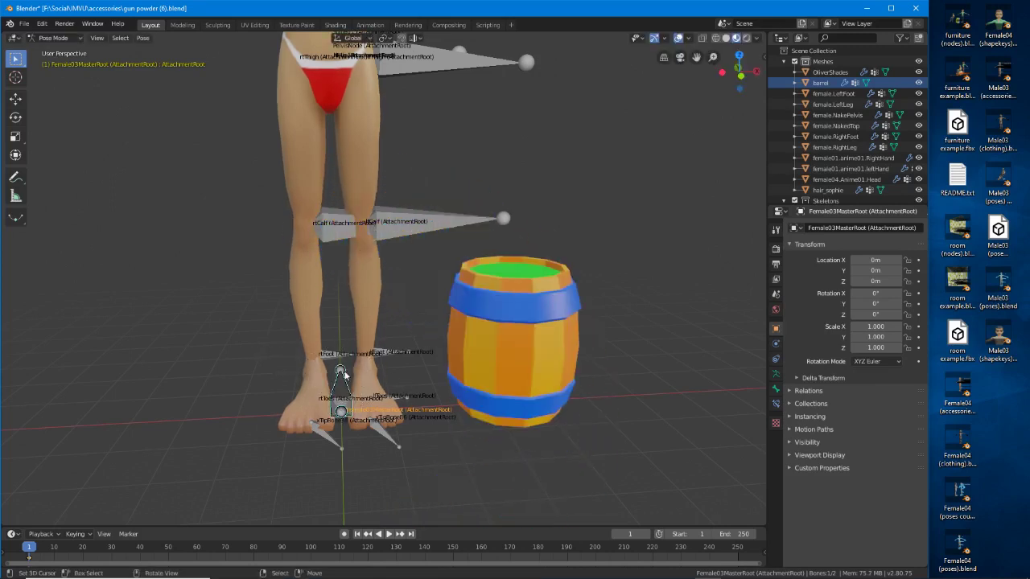
key("r")
key("Escape")
middle_click_drag(343, 418, 414, 412)
key("r")
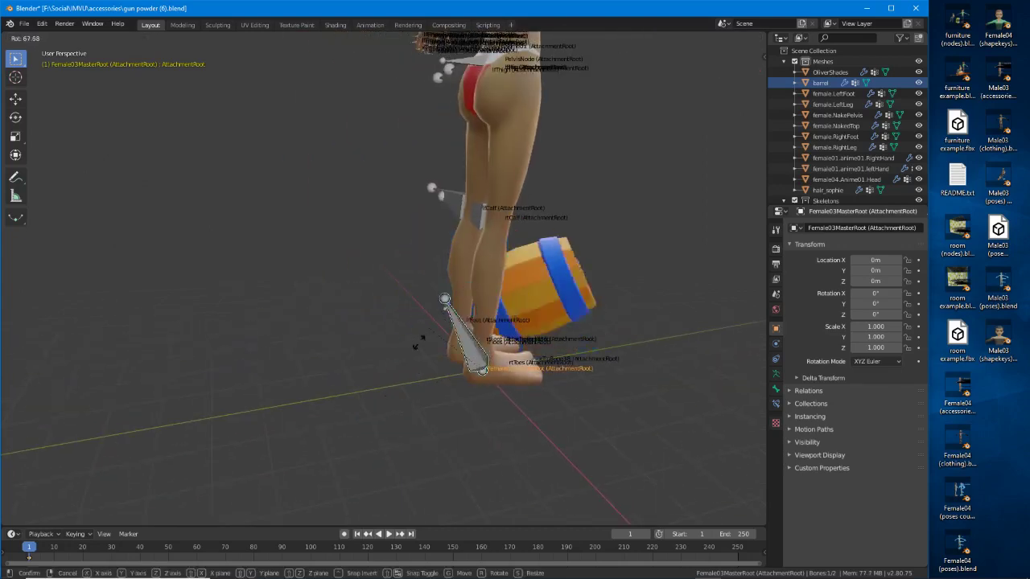
key("Escape")
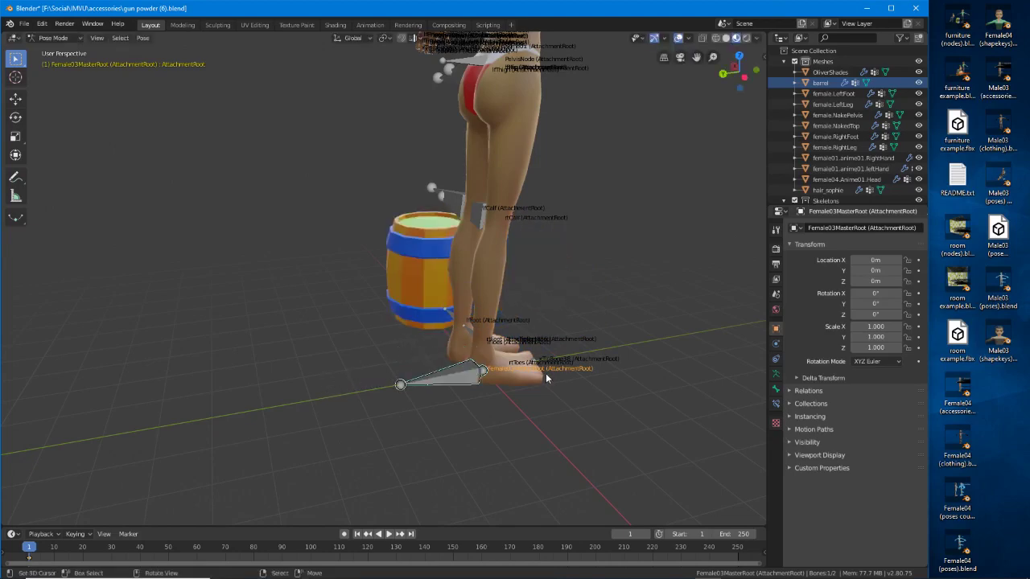
middle_click_drag(546, 374, 400, 364)
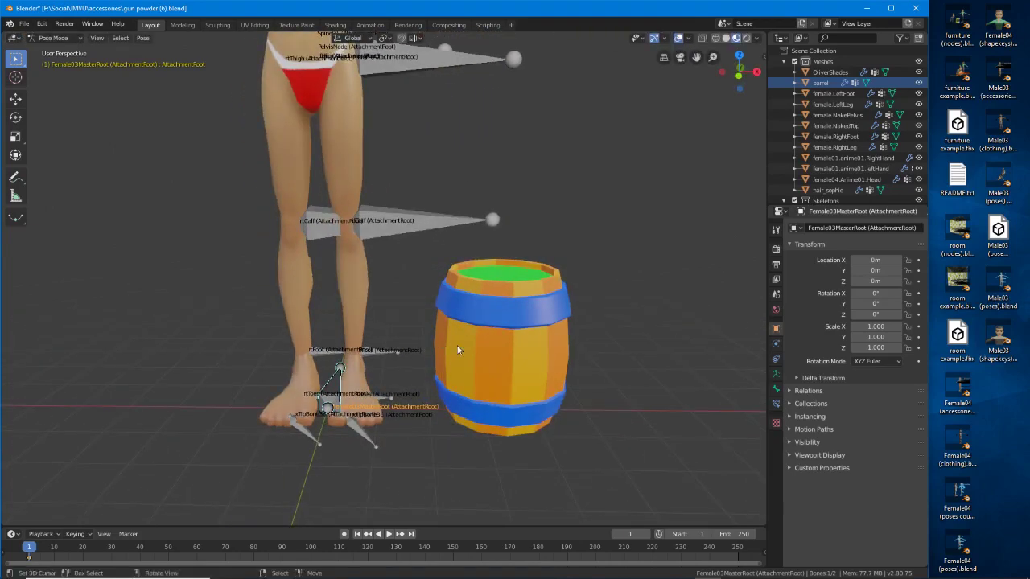
scroll(458, 350, "down", 2)
scroll(390, 327, "down", 2)
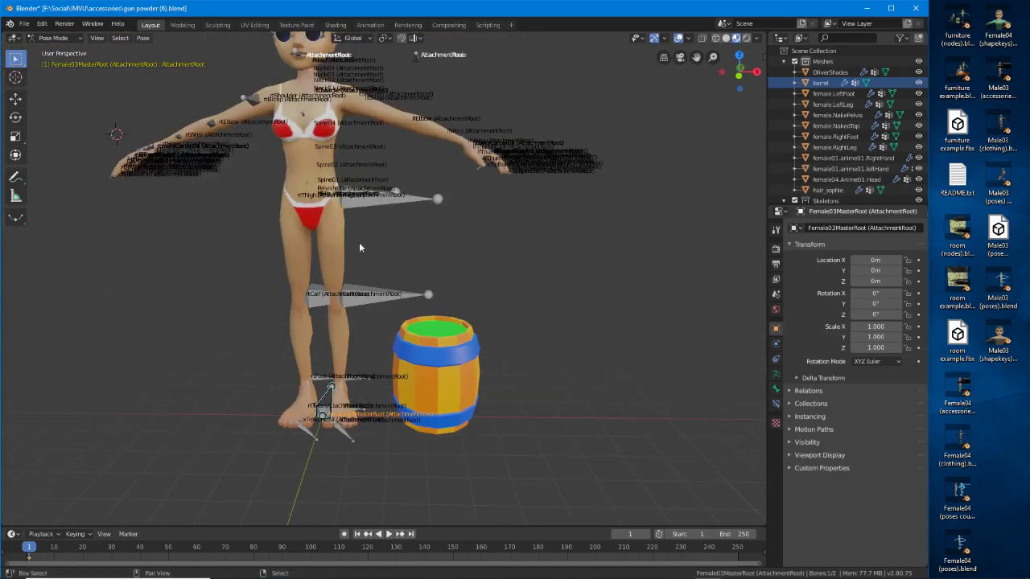
middle_click_drag(359, 247, 463, 338)
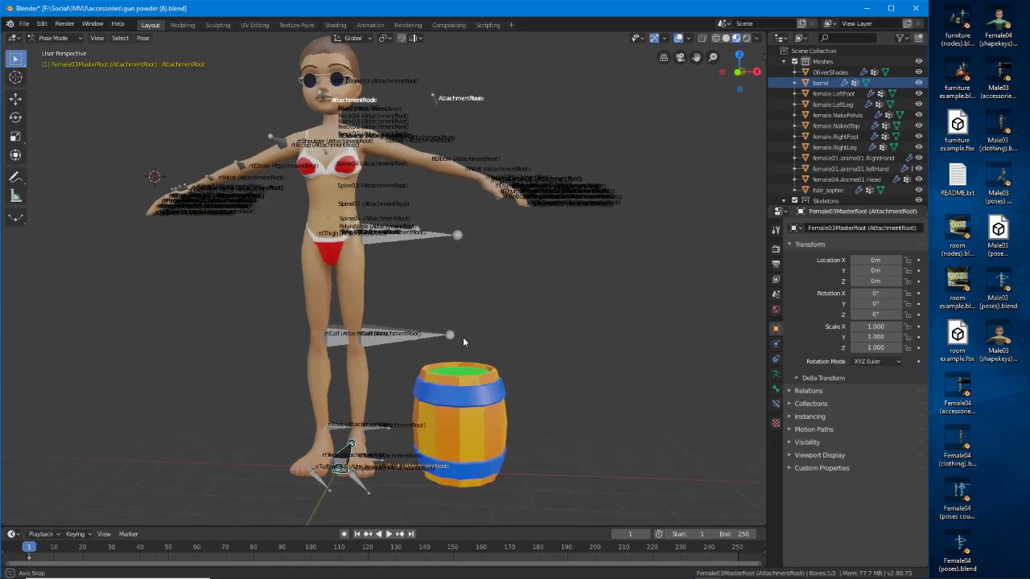
Save the scene in the accessories folder as a new file named gun powder (7).blend
left_click(25, 23)
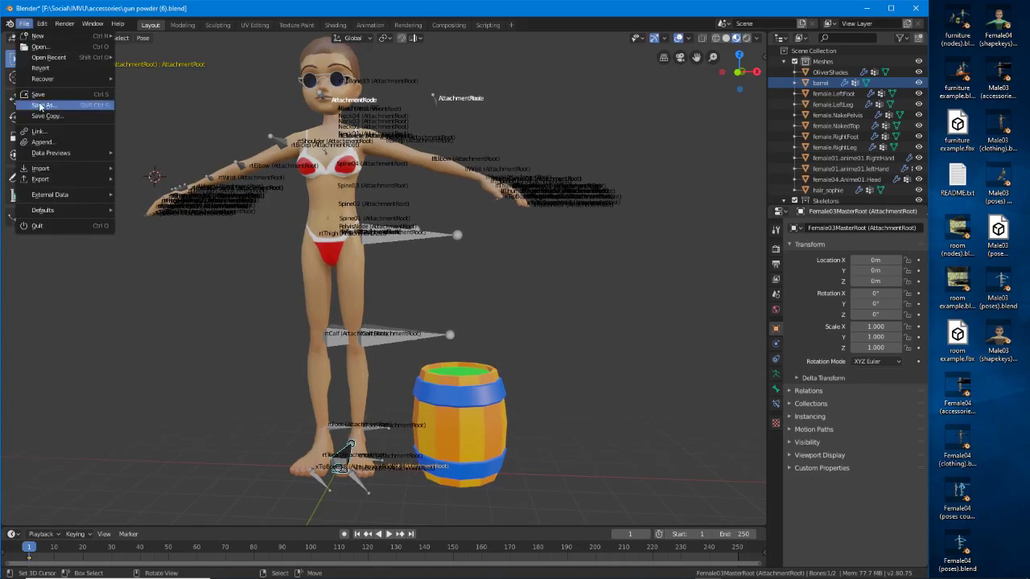
left_click(41, 106)
left_click(174, 64)
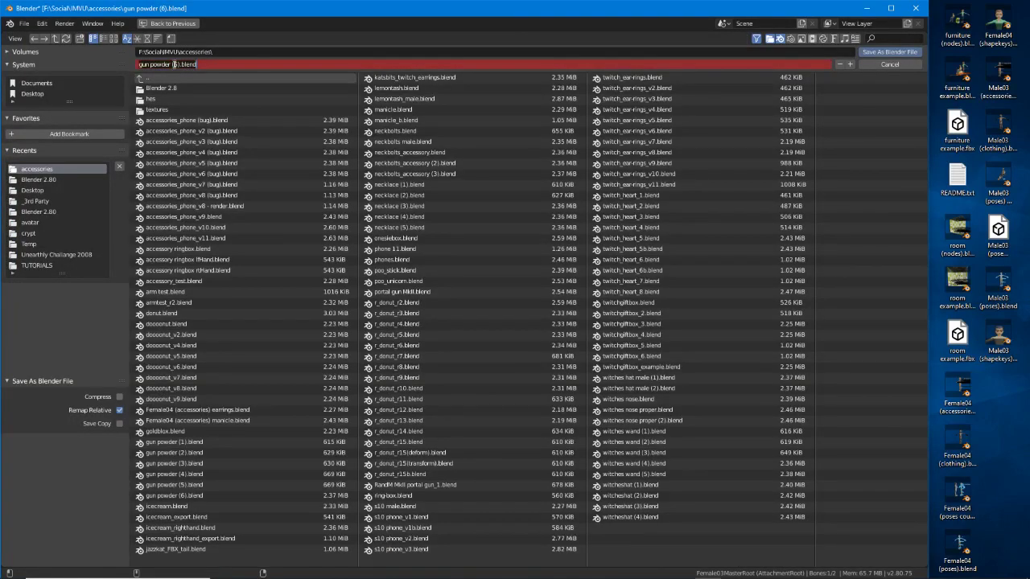
left_click(176, 65)
left_click(183, 88)
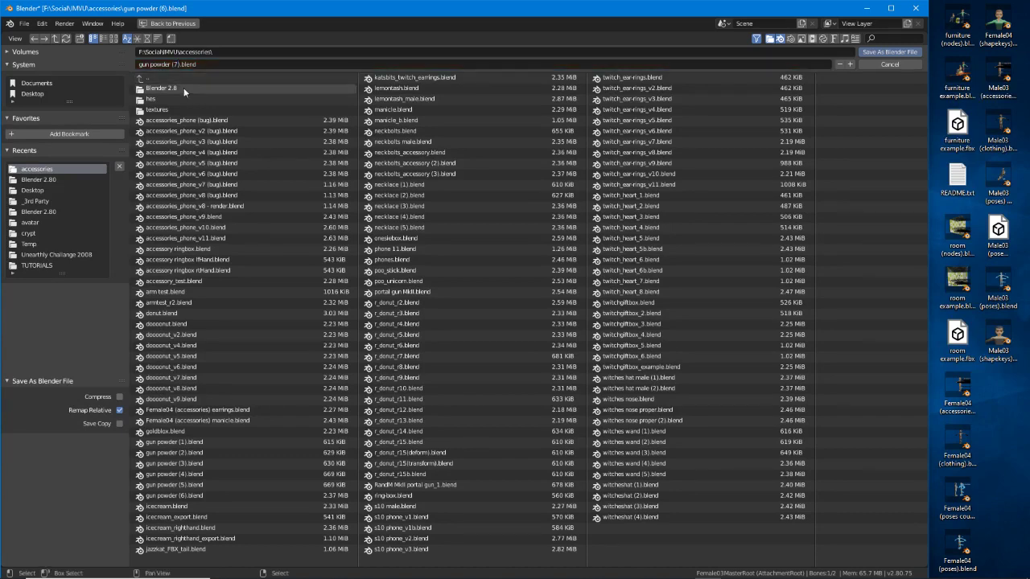
left_click(883, 51)
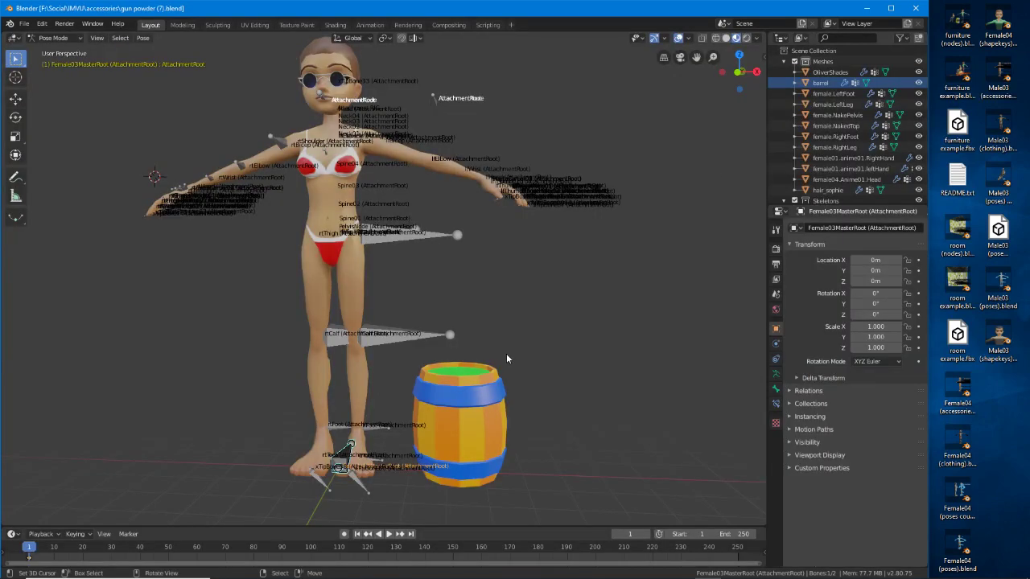
Return the Female03MasterRoot armature to Object Mode and deselect everything in the scene
left_click(53, 38)
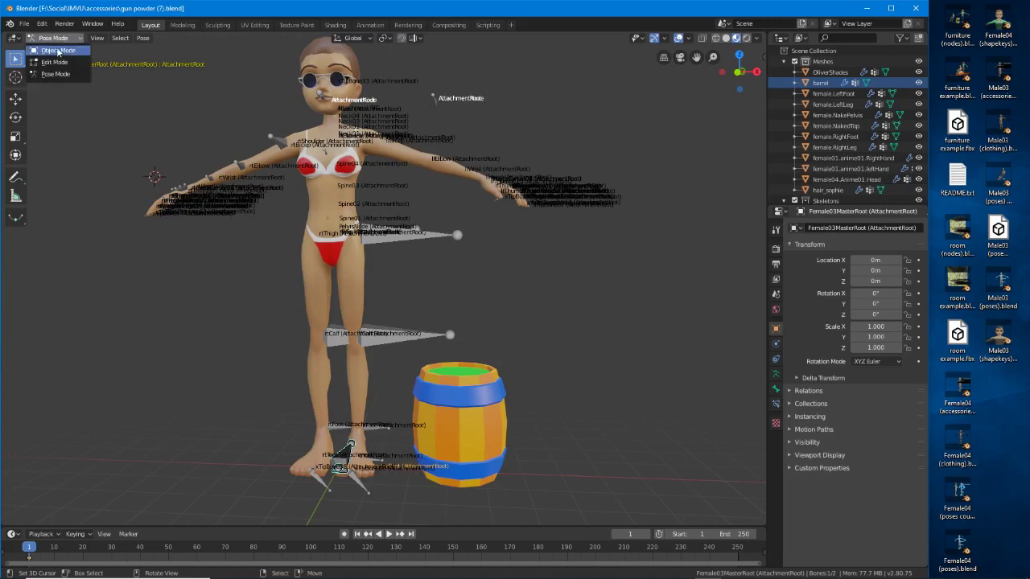
left_click(57, 50)
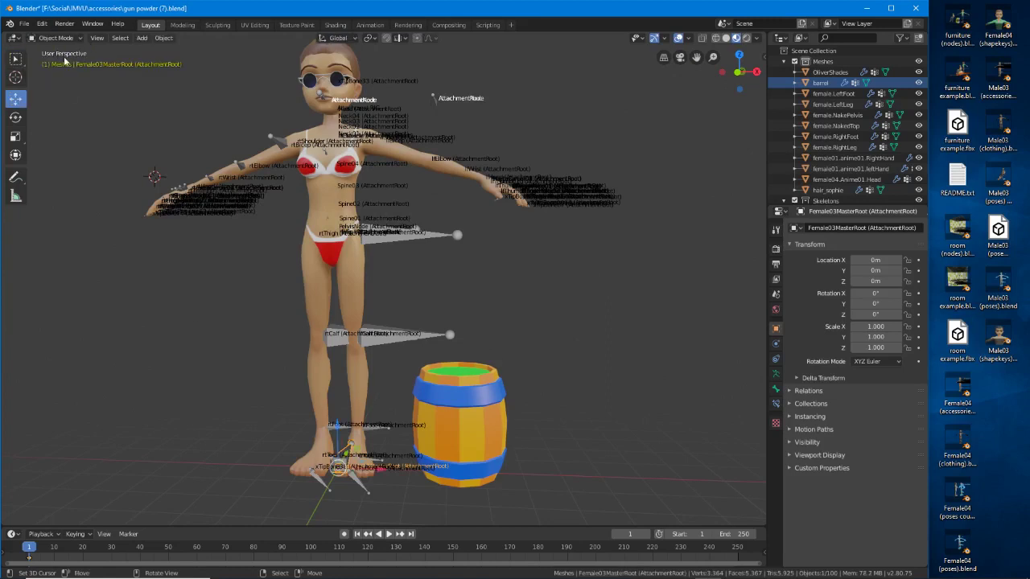
left_click(120, 38)
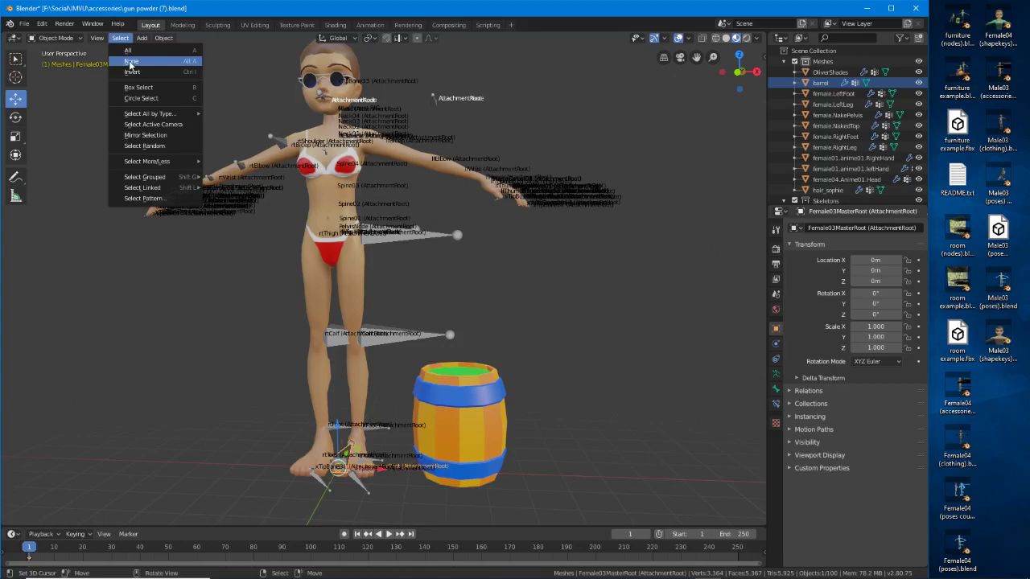
left_click(131, 62)
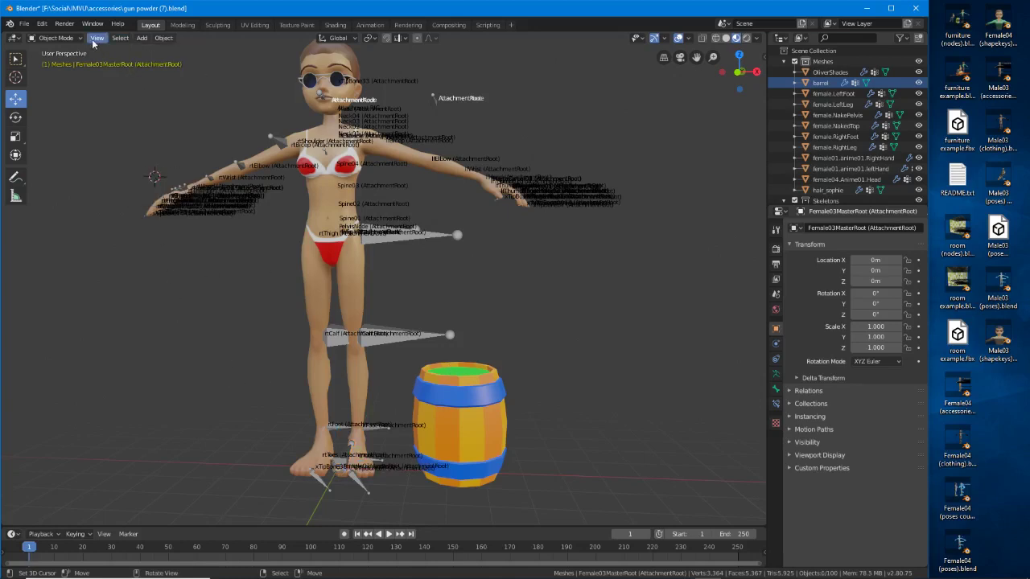
Check the FBX geometry, armature and animation options and export the scene as gun powder (7).fbx to the accessories folder
left_click(24, 25)
mouse_move(44, 178)
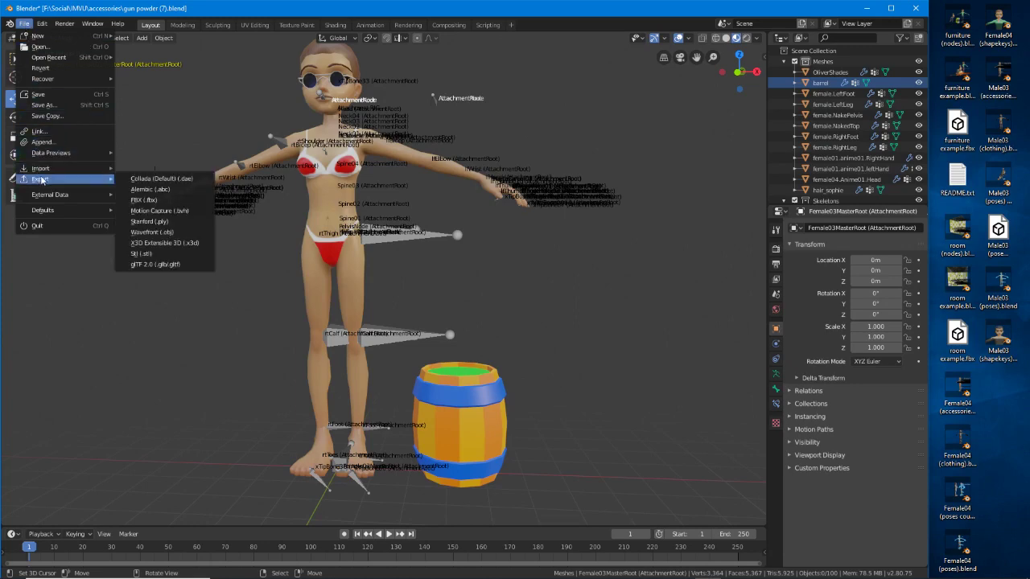
left_click(143, 201)
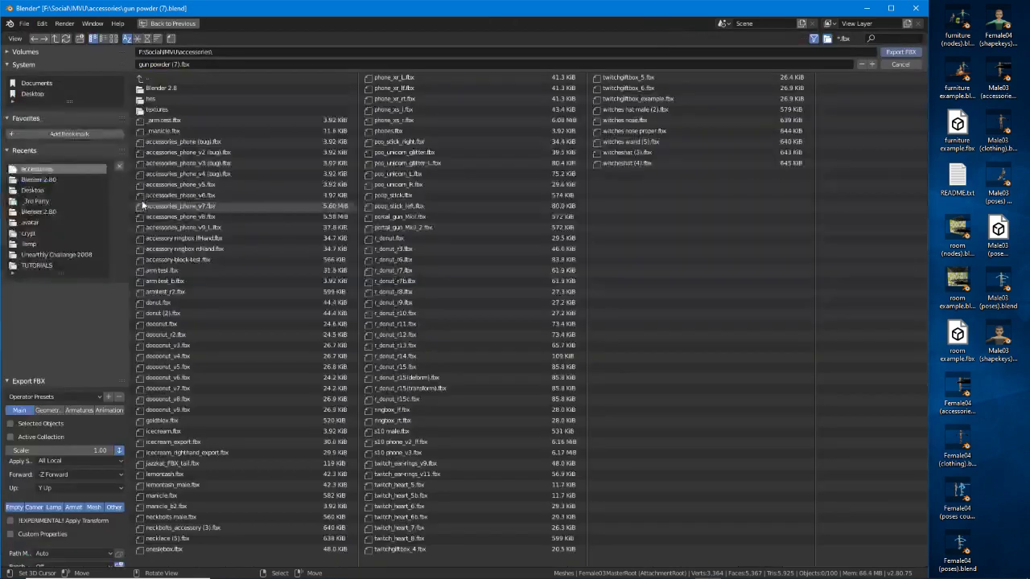
left_click(44, 410)
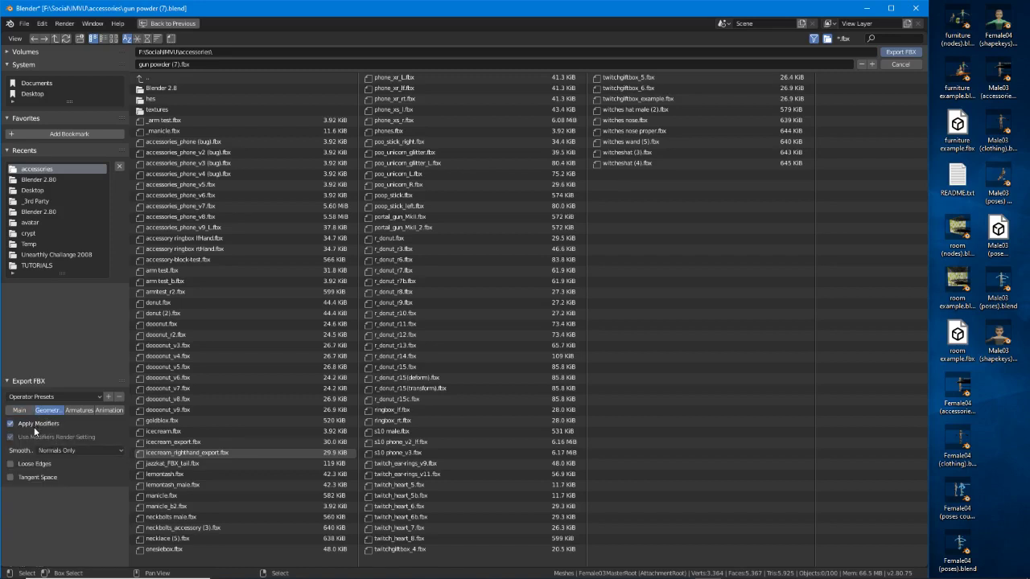
left_click(77, 410)
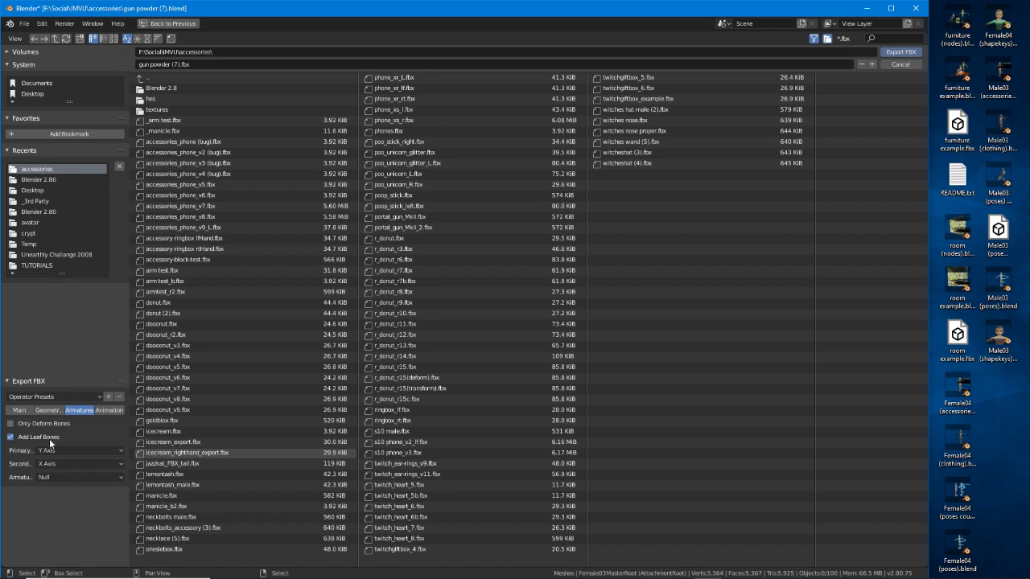
left_click(106, 412)
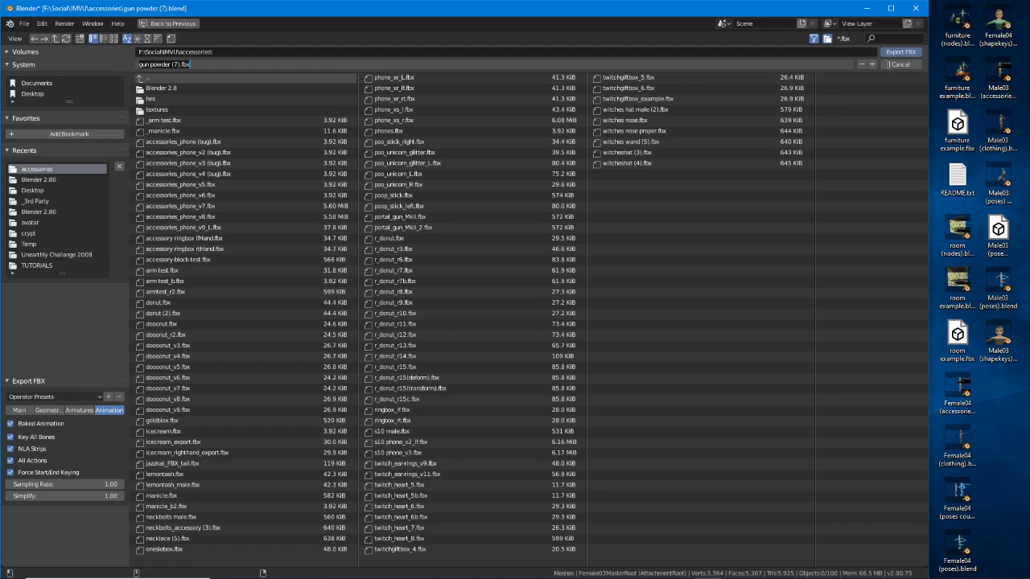
left_click(902, 53)
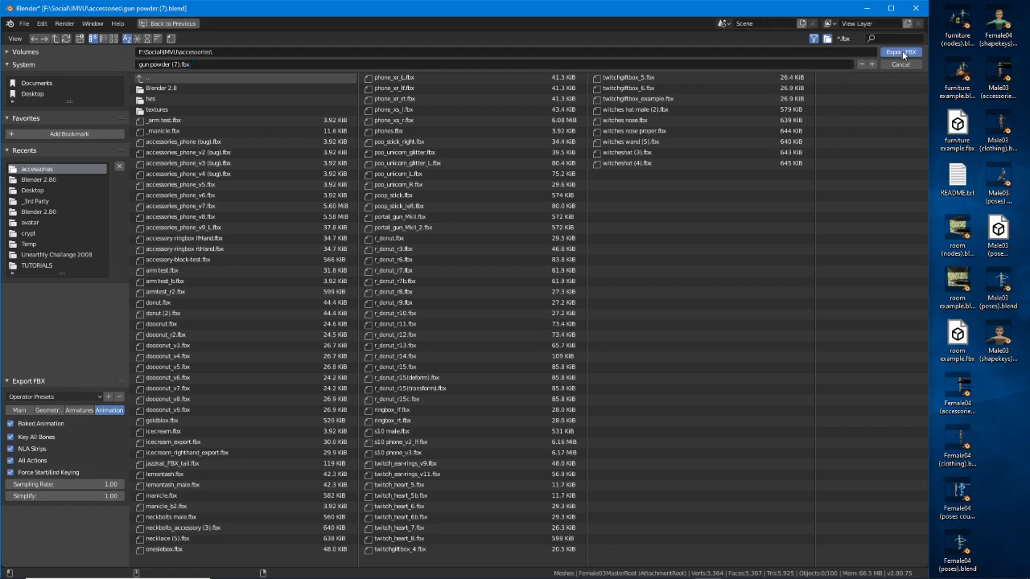
left_click(901, 52)
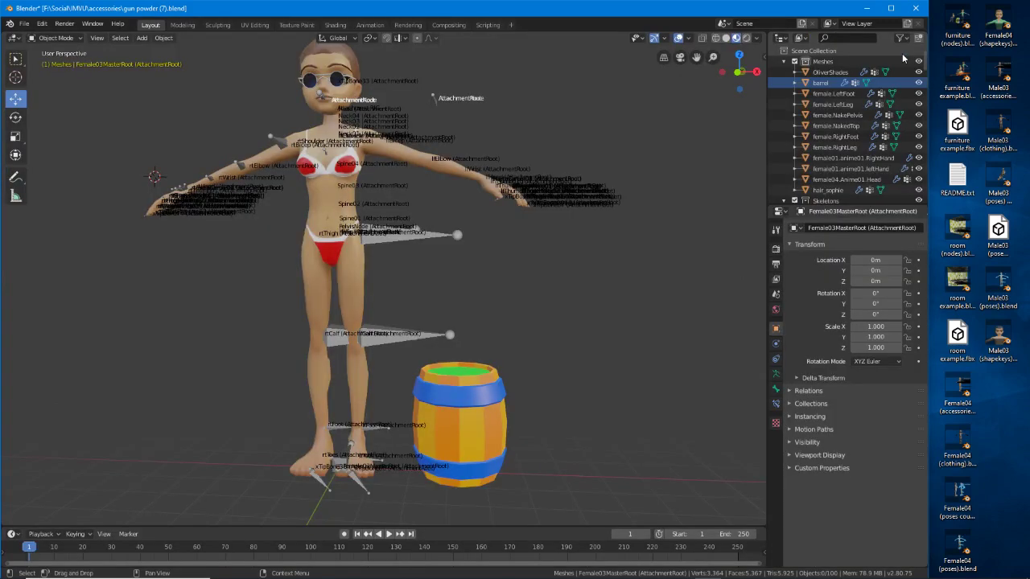
Launch the IMVU client and bring its window to the front
mouse_move(515, 573)
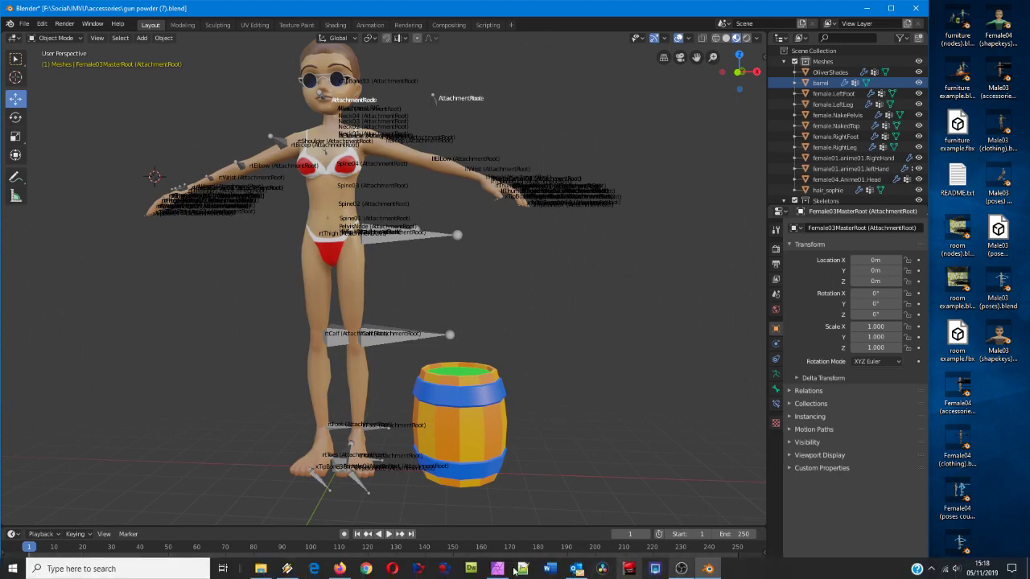
left_click(143, 569)
type("imvu")
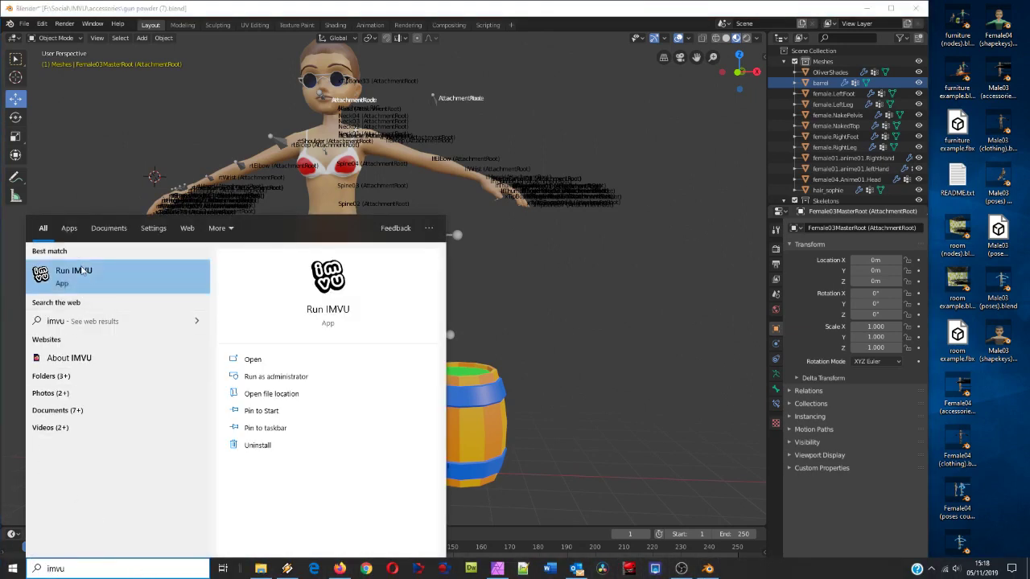
left_click(82, 274)
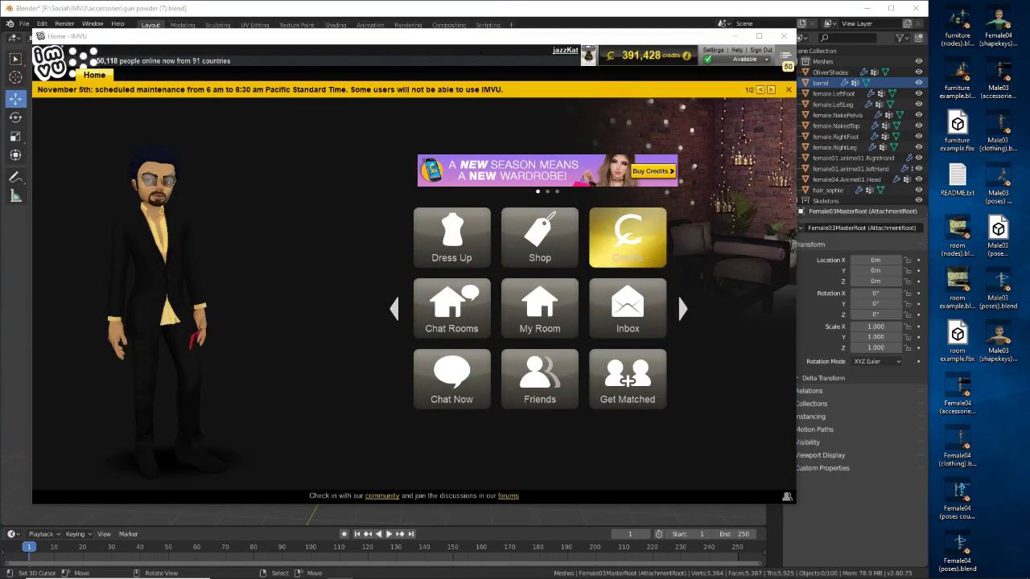
left_click(486, 41)
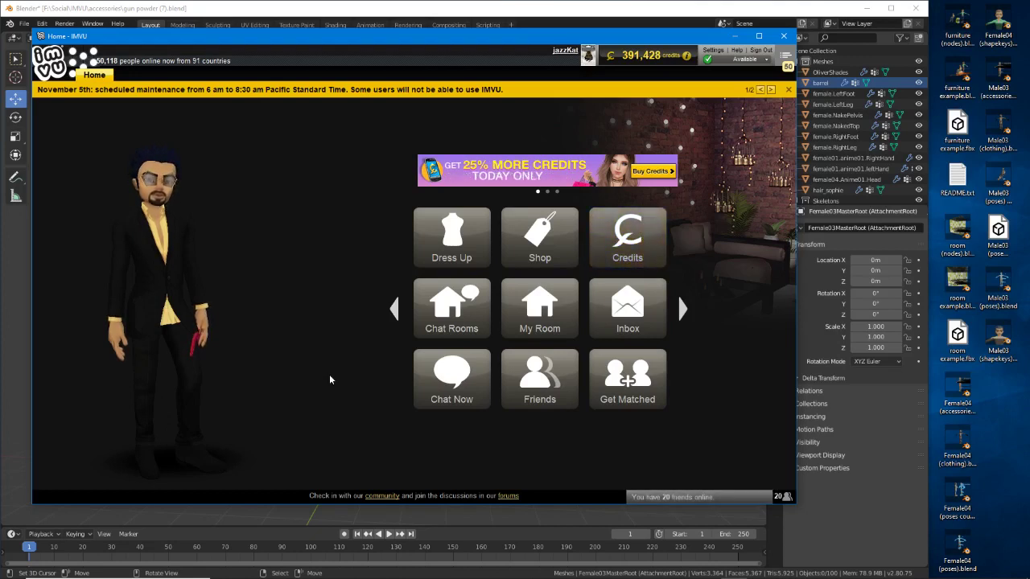
Derive a new female accessory product from parent product 682 in IMVU's Create mode
left_click(393, 310)
left_click(451, 226)
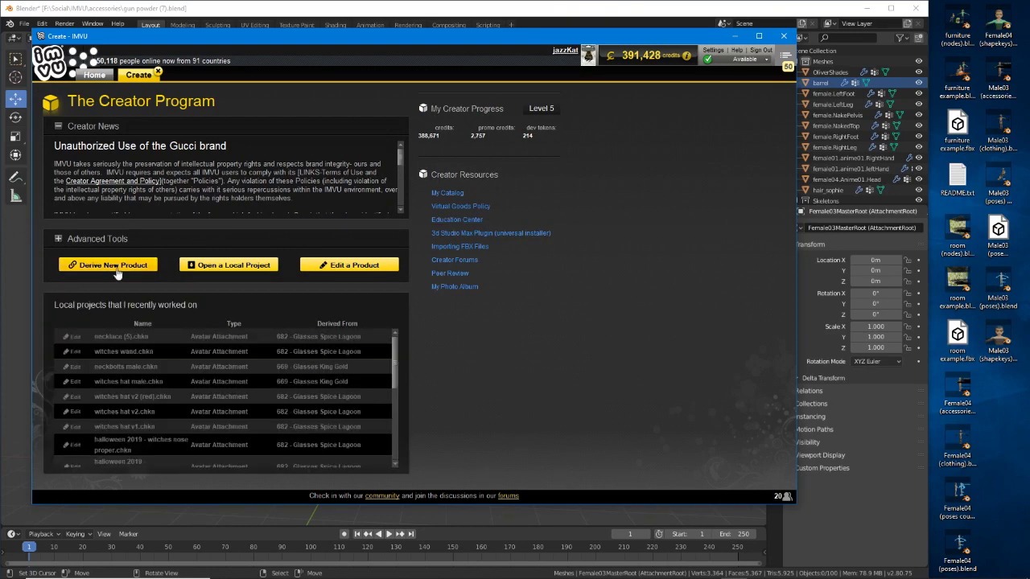
left_click(108, 264)
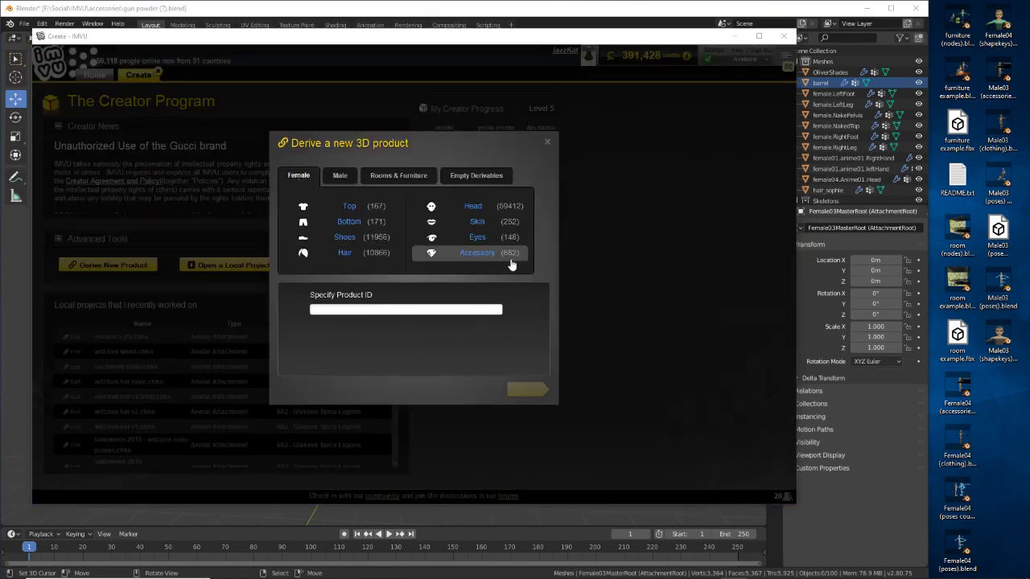
left_click(479, 254)
left_click(526, 388)
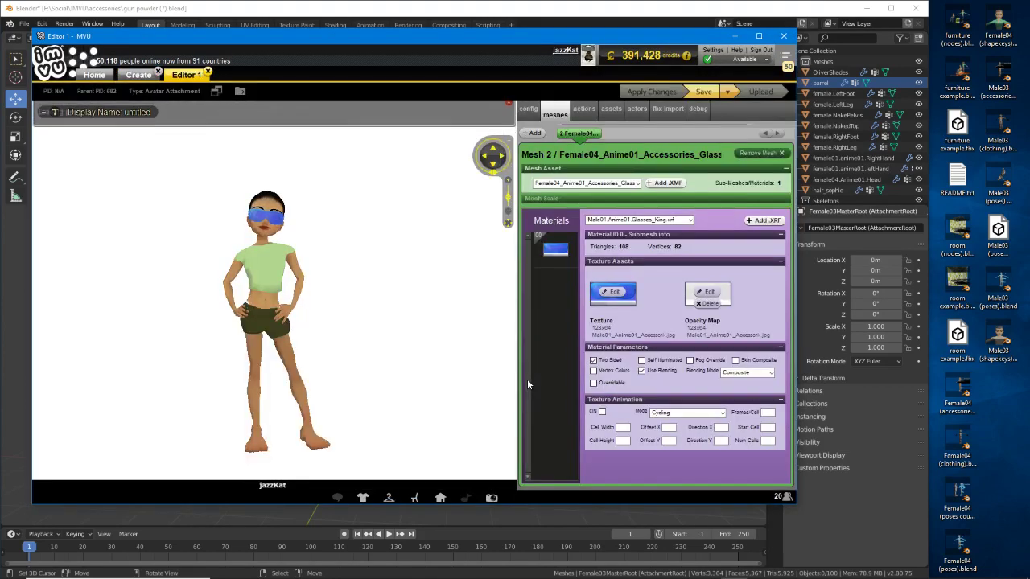
Load gun powder (7).fbx from the accessories folder into the product's FBX importer
left_click_drag(375, 349, 427, 346)
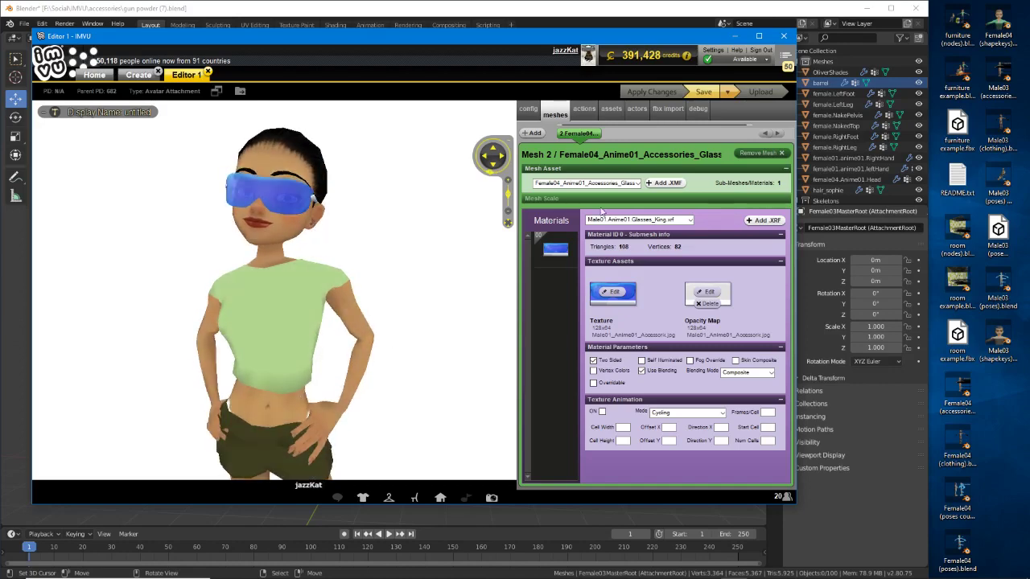
left_click(668, 111)
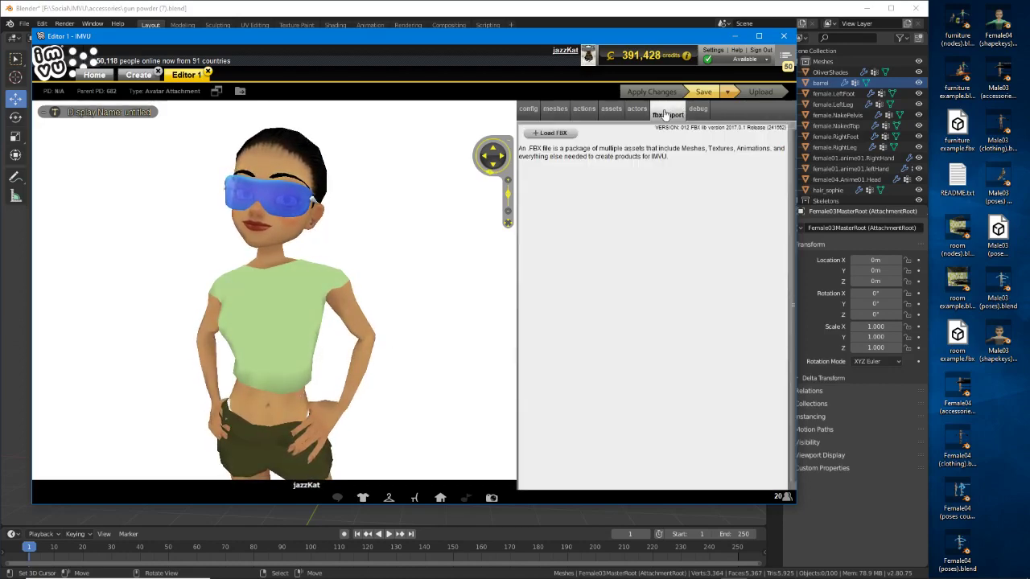
left_click(552, 133)
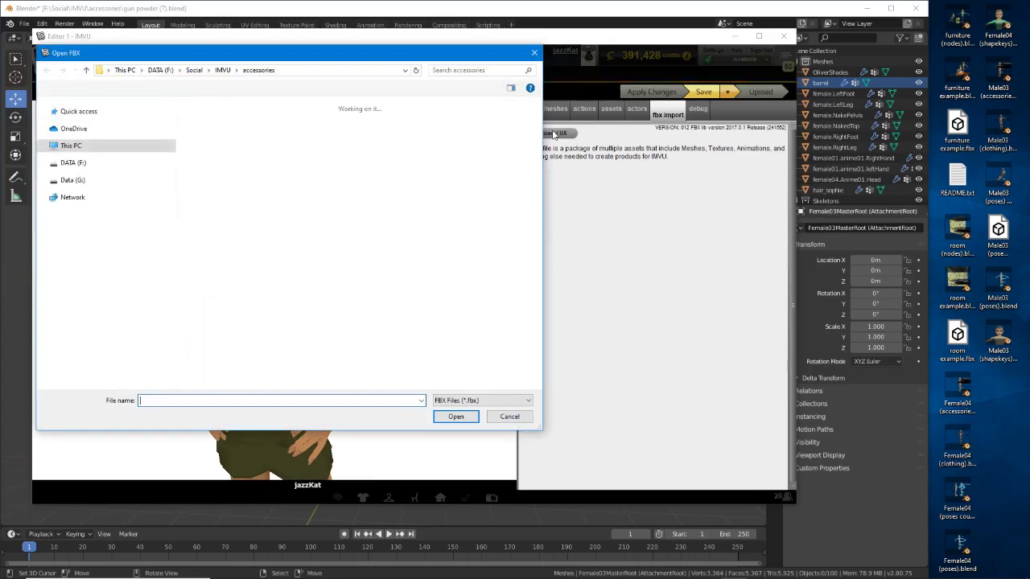
left_click_drag(539, 129, 538, 192)
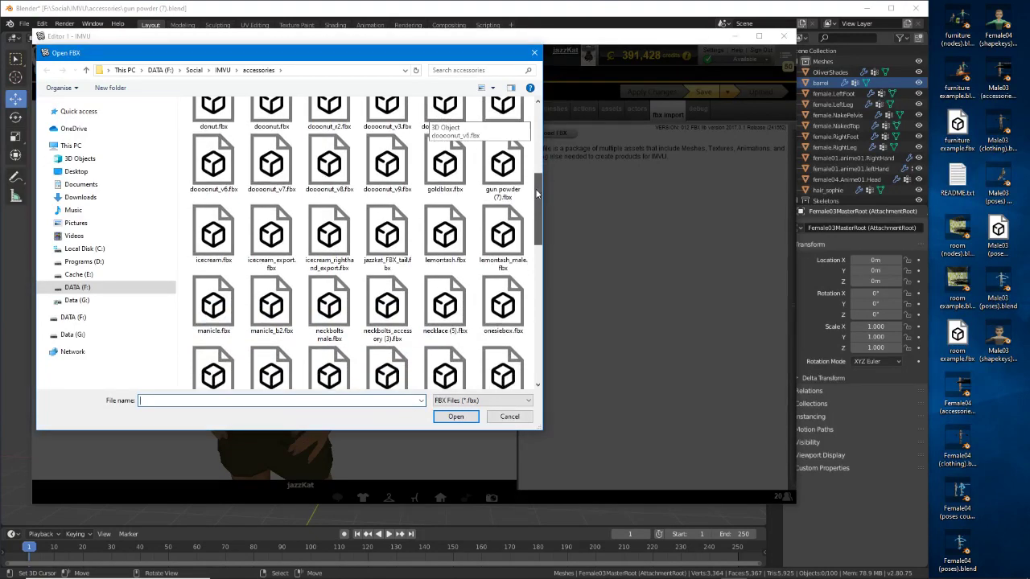
left_click(510, 161)
left_click(452, 419)
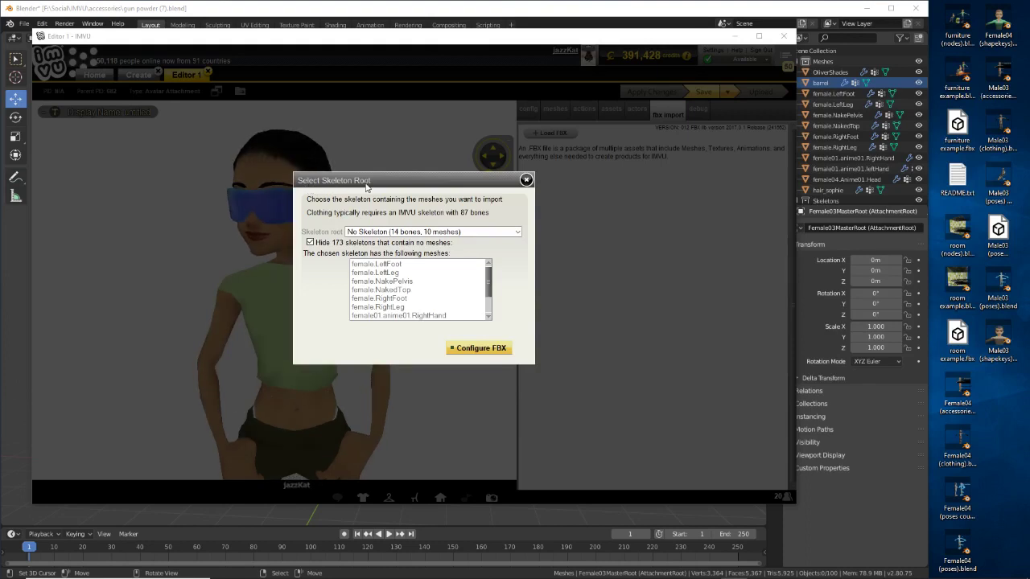
Choose the RootNode/Female03MasterRoot (AttachmentRoot)/AttachmentRoot skeleton root holding the barrel and configure the FBX
left_click(384, 232)
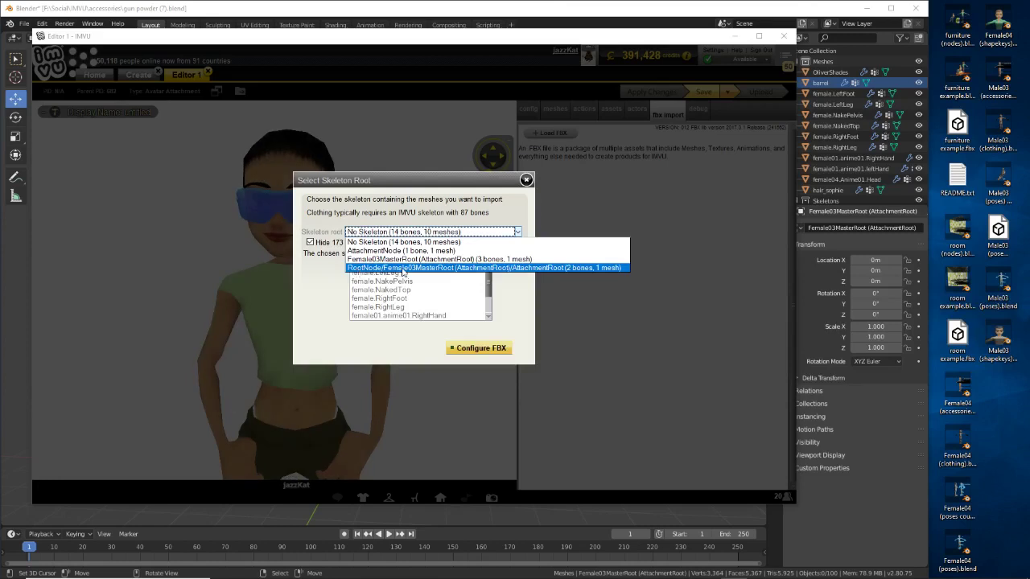
left_click(441, 269)
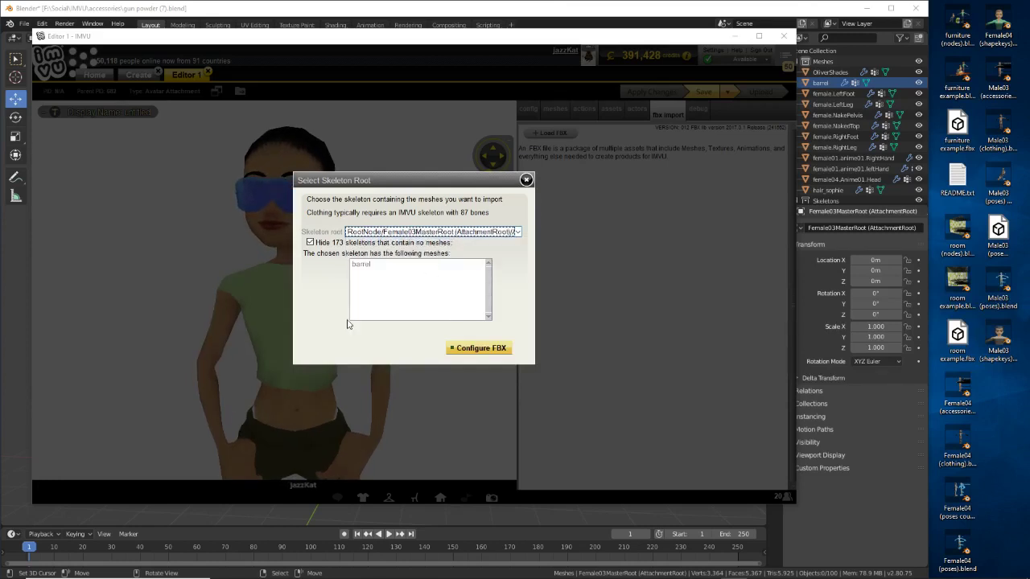
left_click(477, 348)
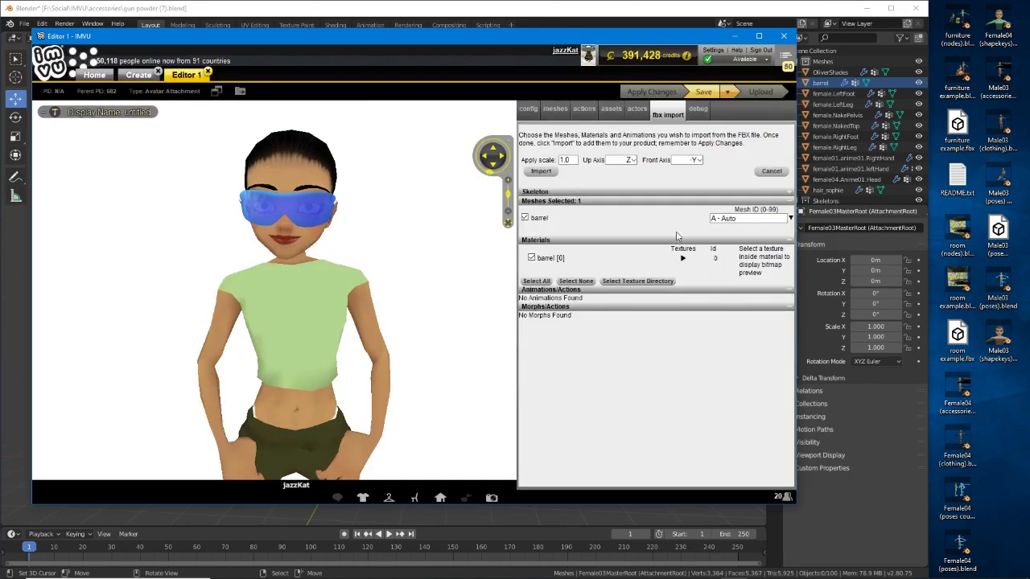
Set the barrel's mesh ID to 2 and the import scale to 0.01
left_click_drag(745, 220, 646, 219)
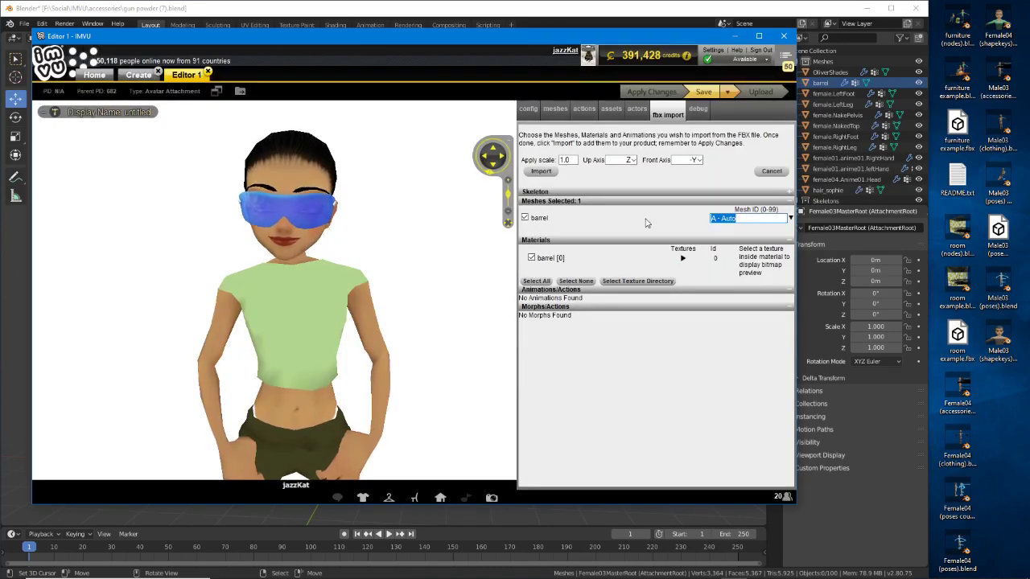
type("2")
left_click_drag(574, 161, 539, 163)
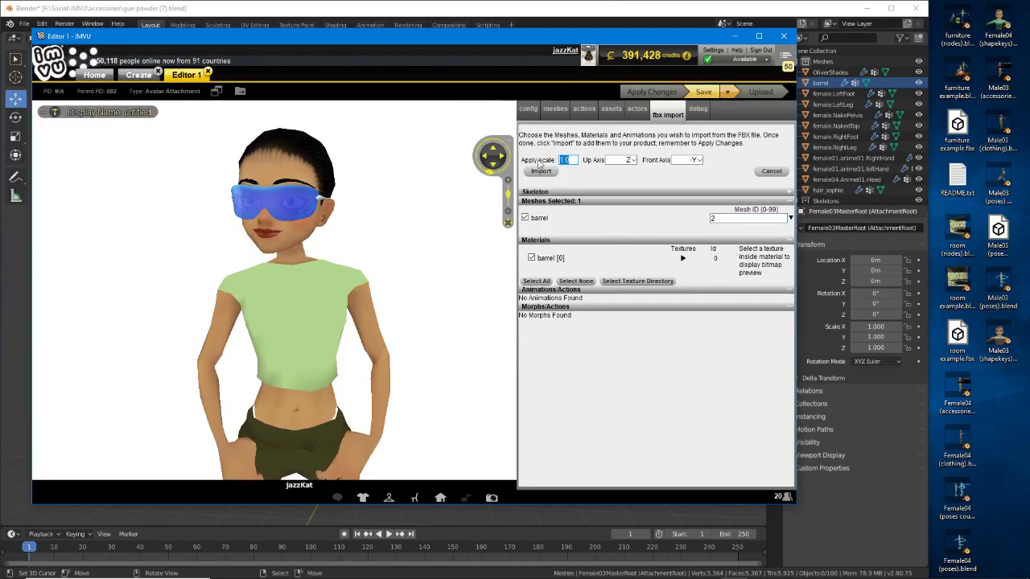
type("0.0")
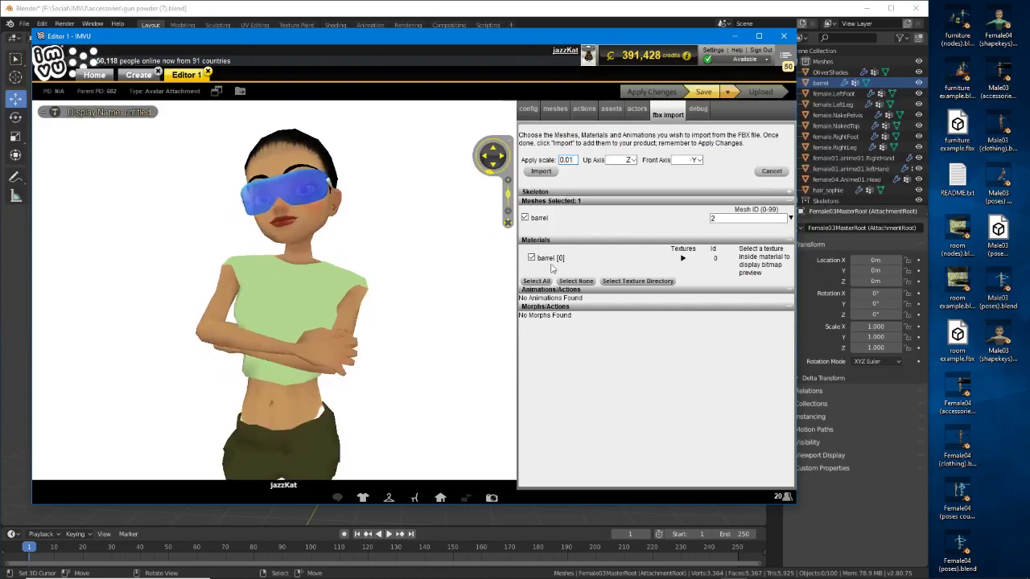
Import the barrel into the accessory and apply the changes to see it on the avatar
left_click(542, 173)
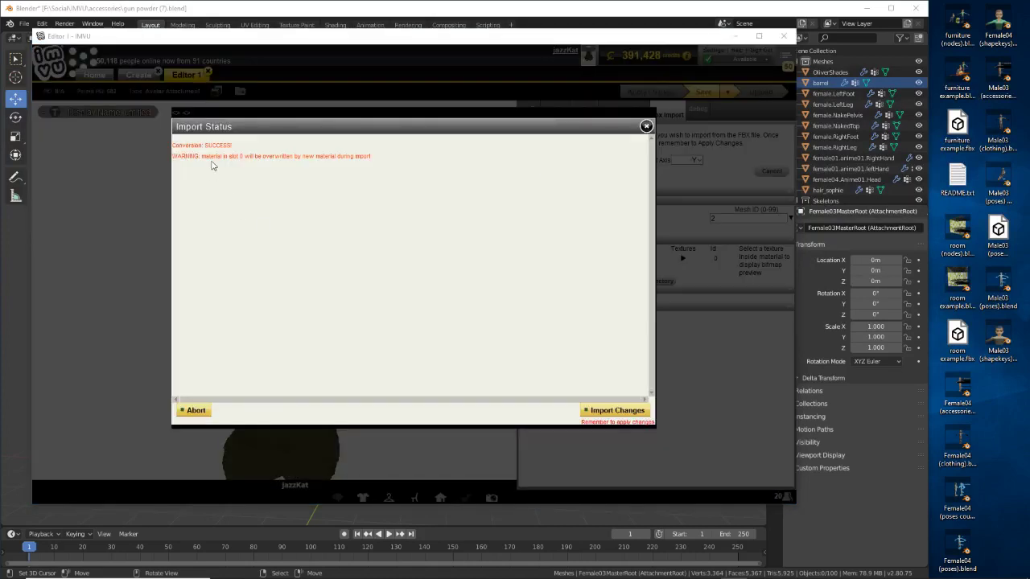
left_click(617, 411)
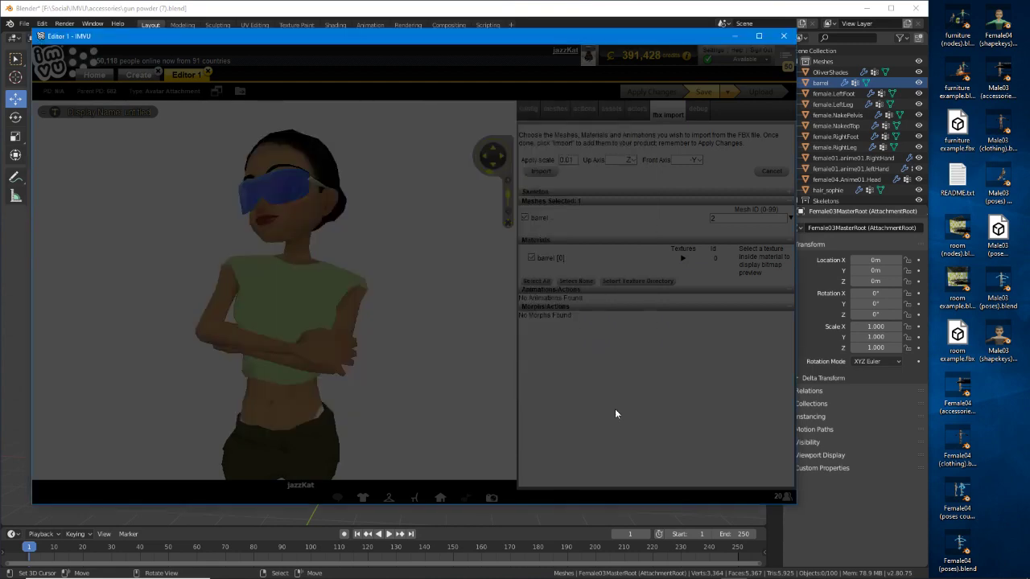
left_click(655, 93)
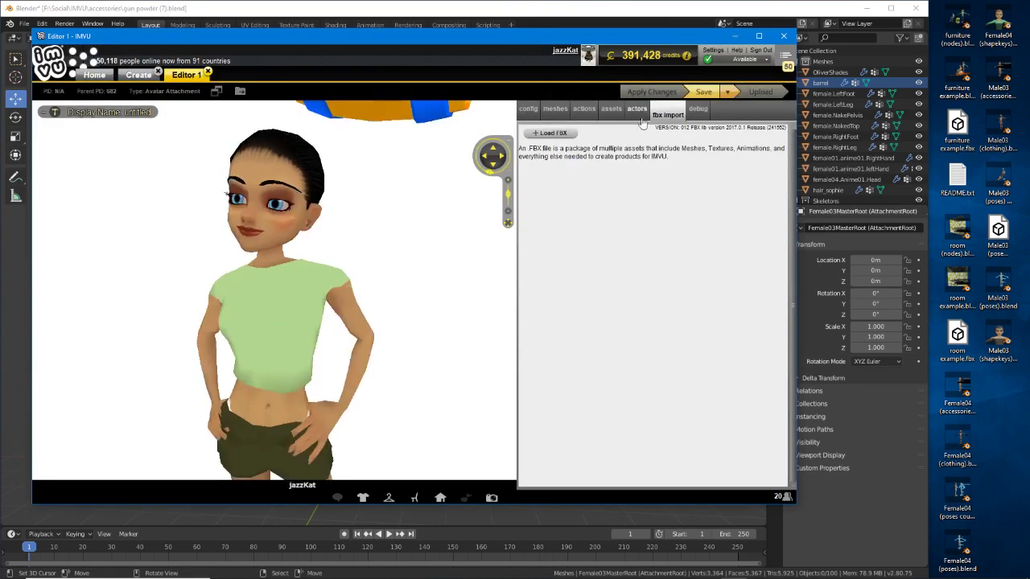
left_click_drag(402, 305, 294, 298)
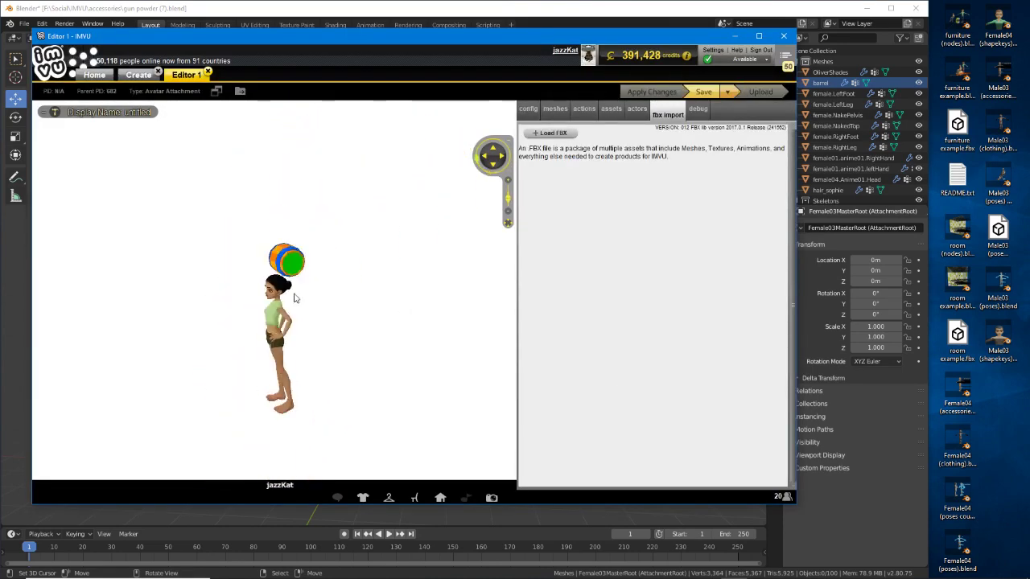
scroll(295, 299, "up", 5)
left_click_drag(402, 276, 472, 277)
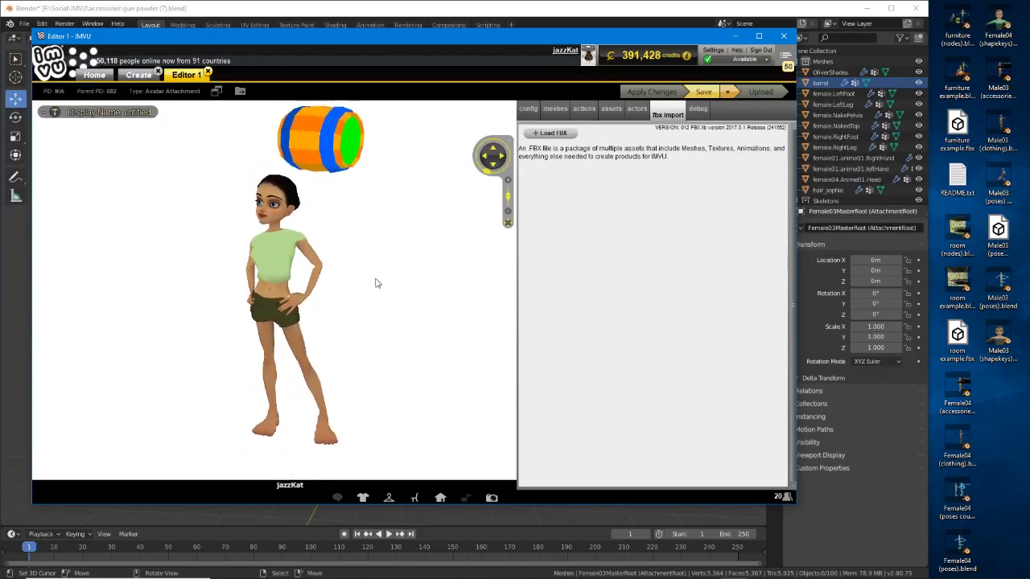
Set the accessory's attachment node to Female03MasterRoot in the skeleton variables
left_click(529, 110)
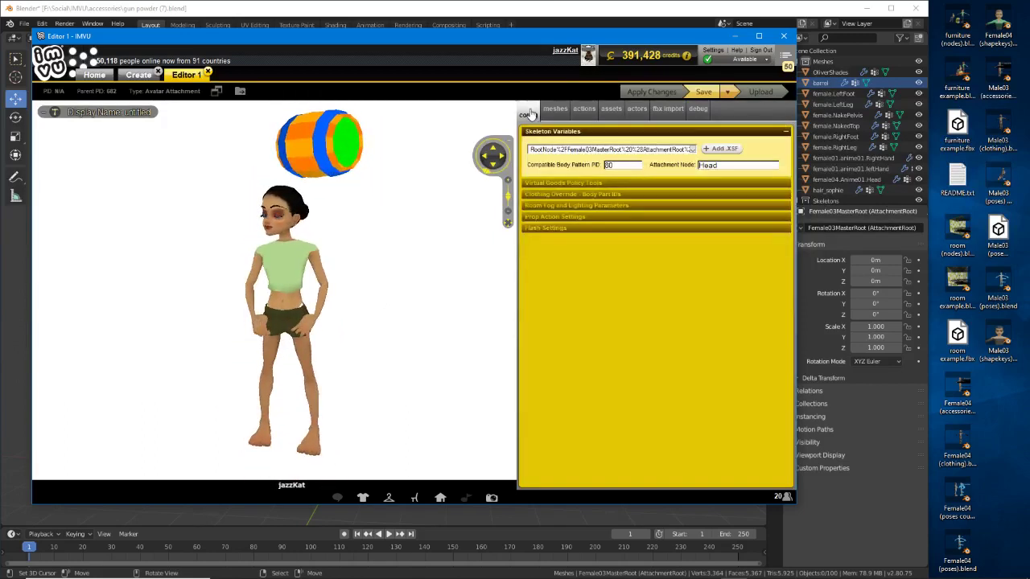
left_click_drag(732, 165, 644, 165)
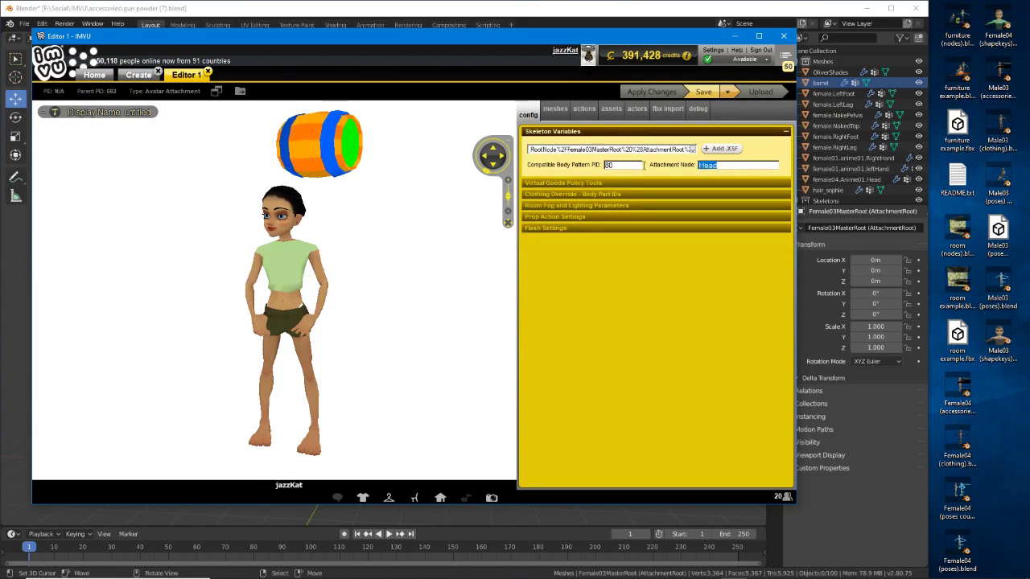
type("Female")
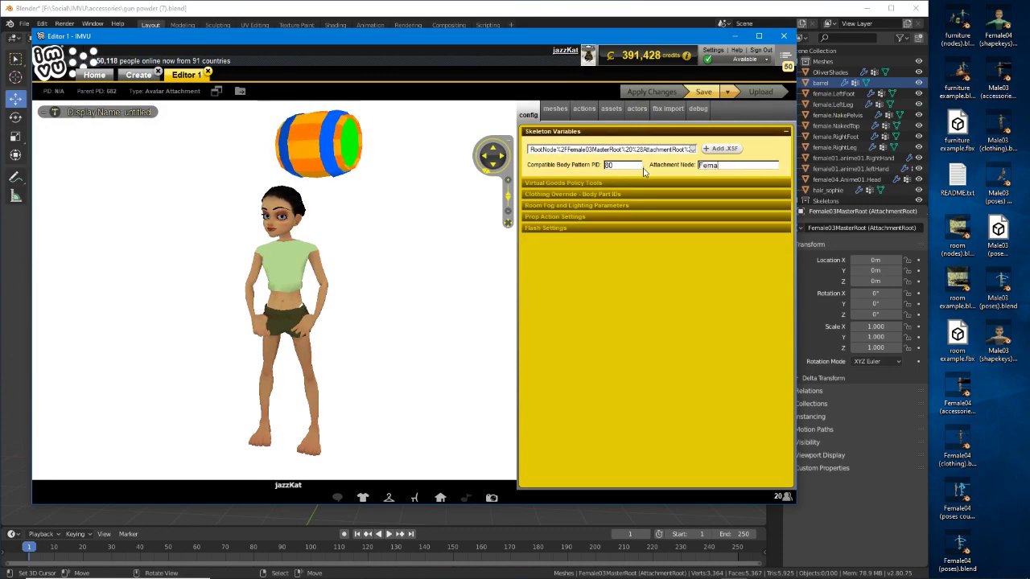
type("03")
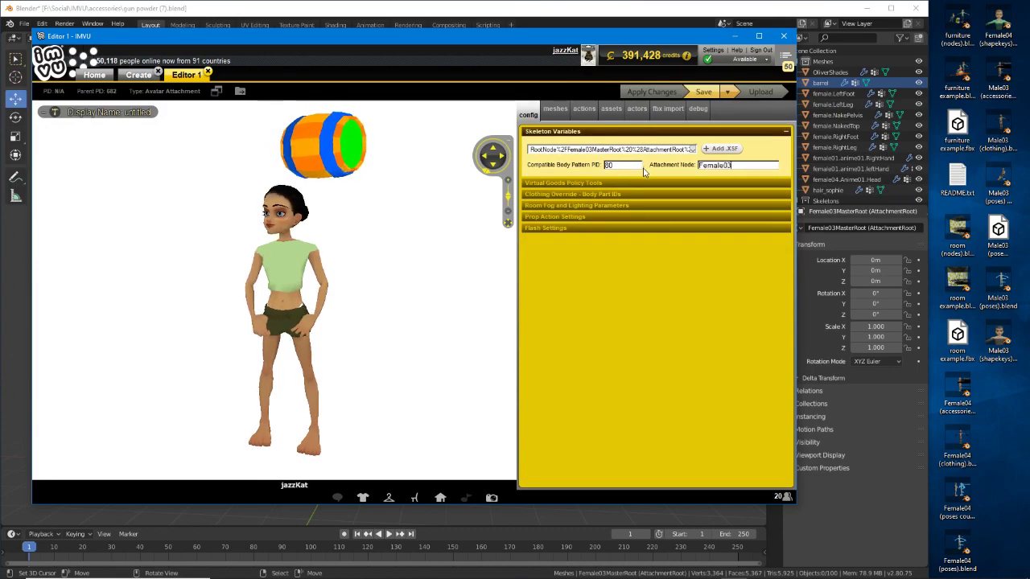
type("MasterRoot")
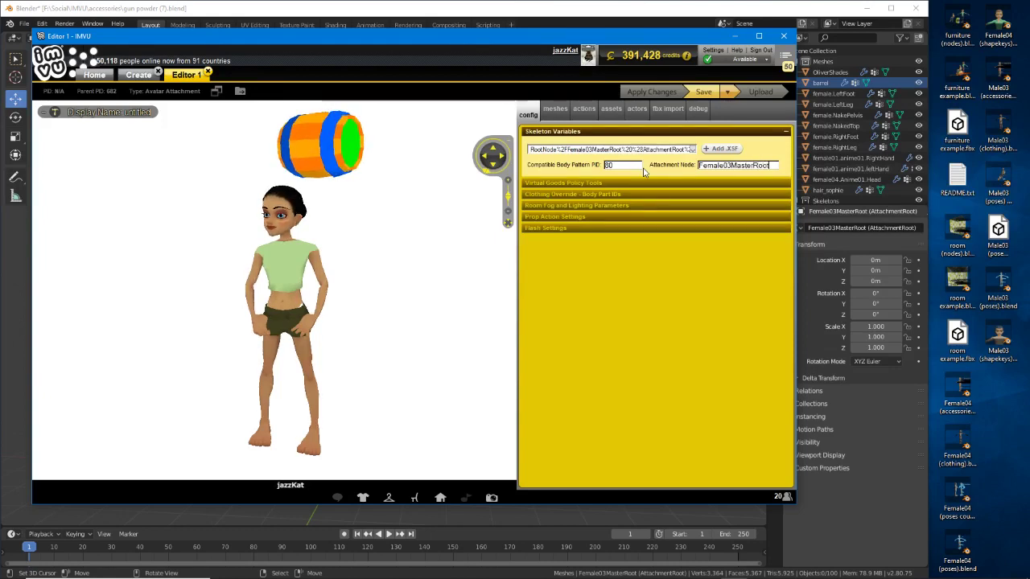
Apply the attachment node change to the accessory and check the barrel's placement beside the avatar's feet
left_click(656, 91)
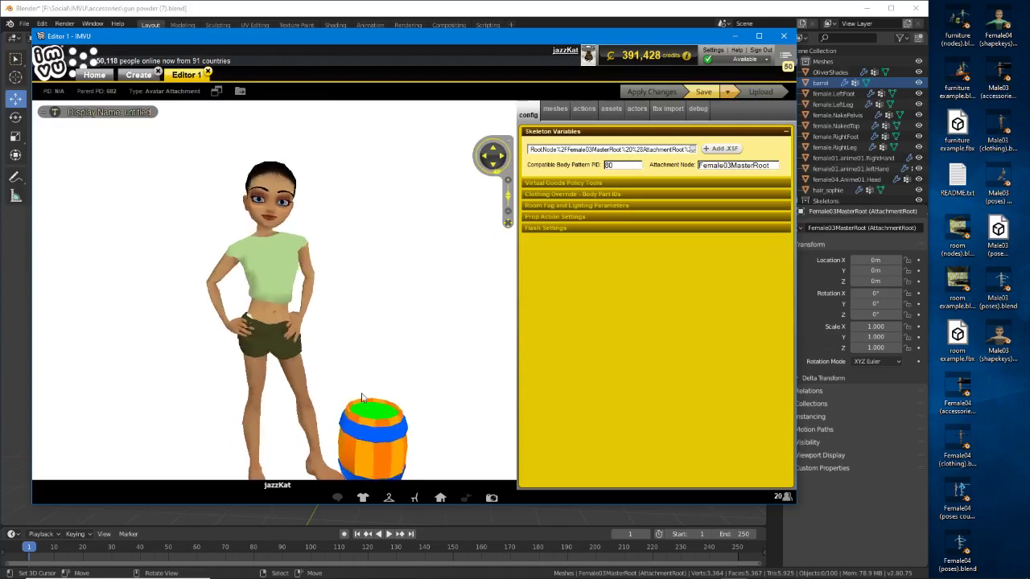
left_click_drag(335, 375, 365, 393)
scroll(366, 391, "down", 2)
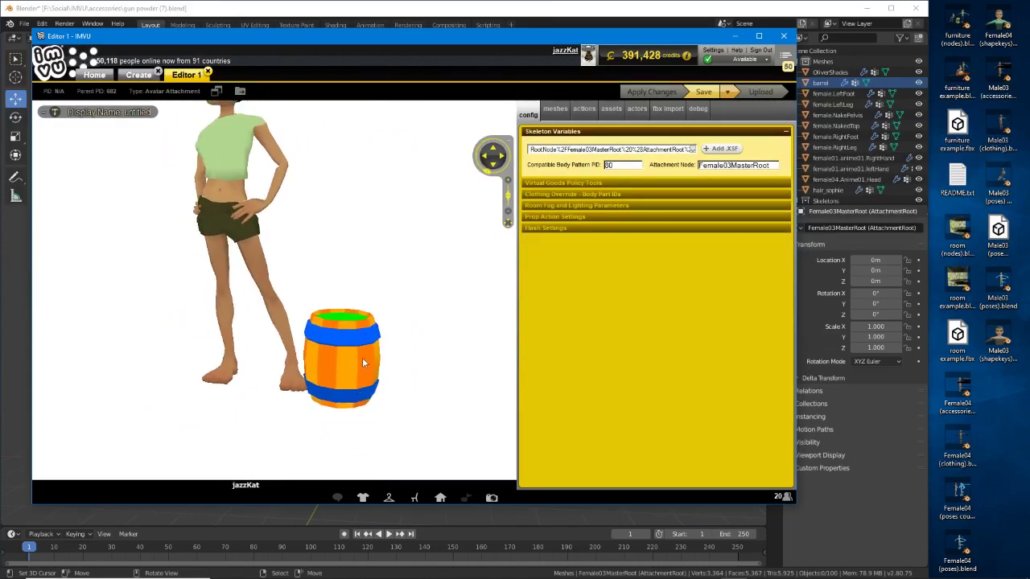
middle_click_drag(364, 337, 366, 353)
left_click_drag(367, 352, 313, 371)
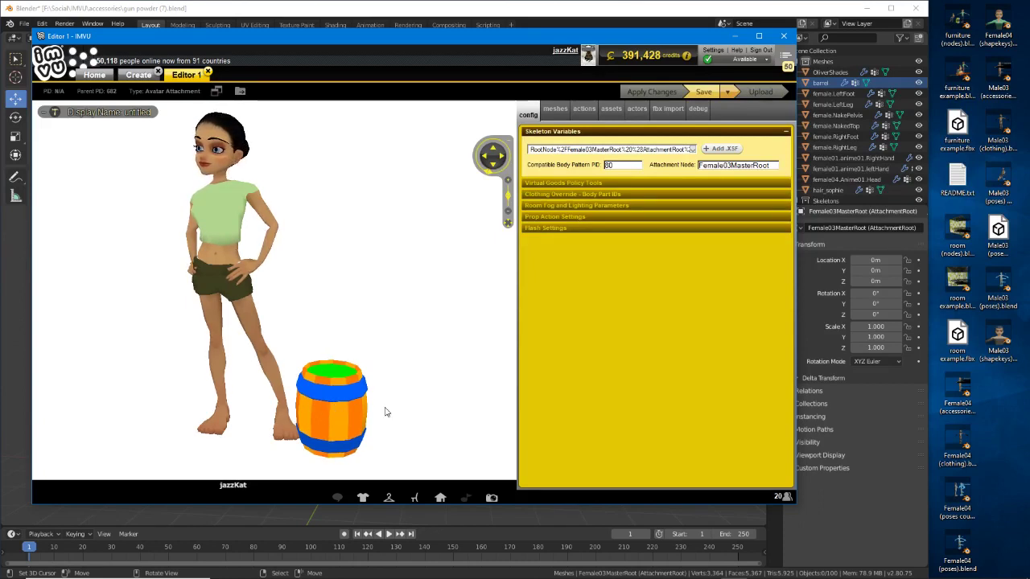
mouse_move(360, 406)
left_mouse_down()
mouse_move(143, 400)
mouse_move(358, 405)
left_mouse_up()
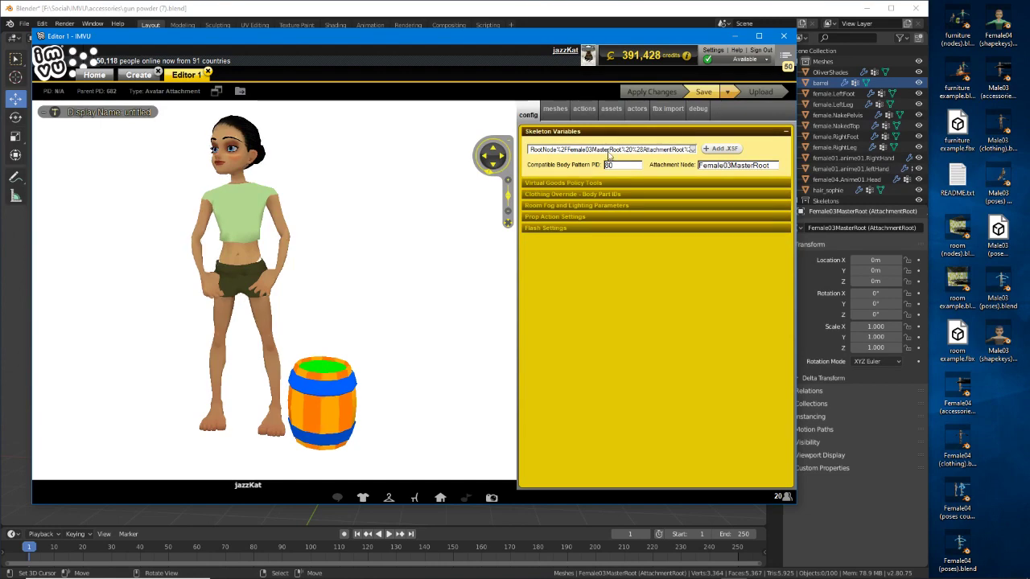
Turn off Use Blending and Two Sided for the barrel mesh's material, apply the changes and inspect the barrel up close
left_click(555, 110)
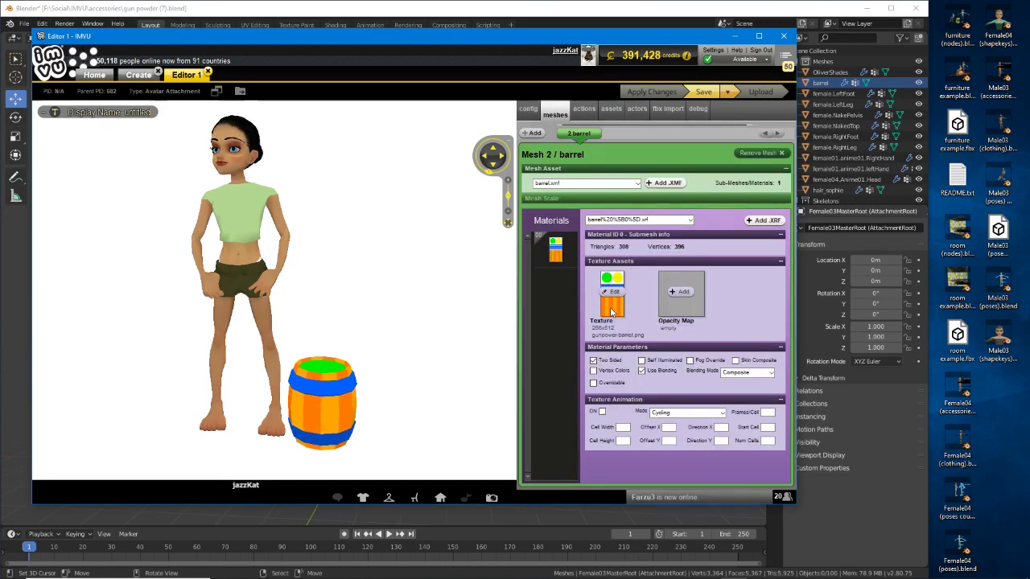
left_click(641, 371)
left_click(593, 361)
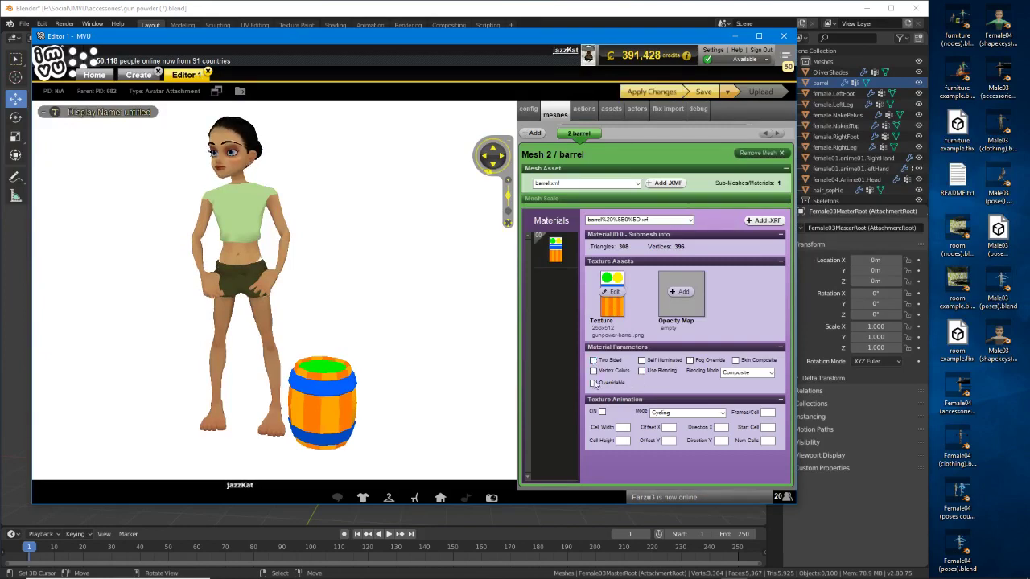
left_click_drag(418, 265, 395, 361)
scroll(398, 379, "up", 3)
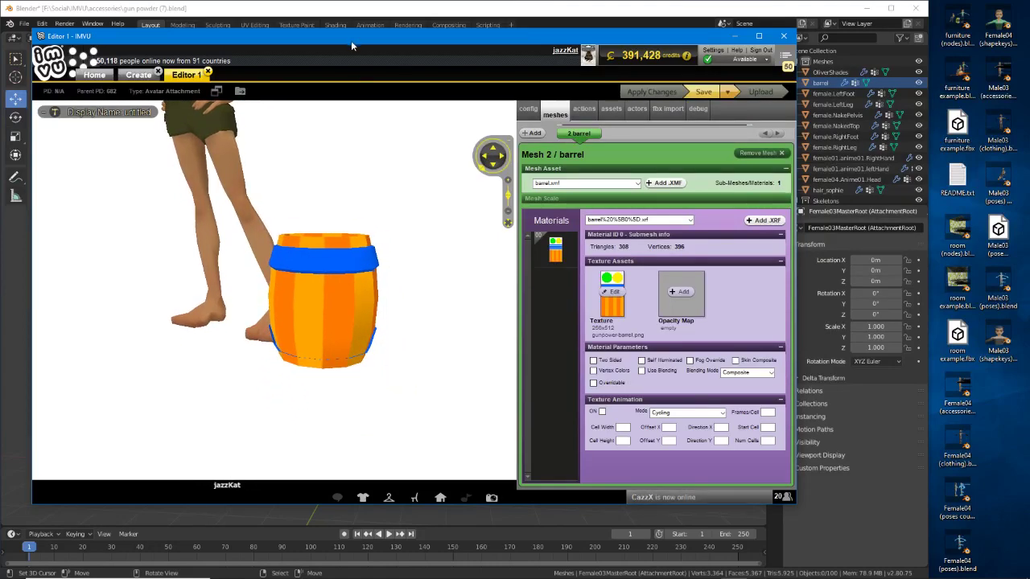
left_click_drag(351, 40, 362, 65)
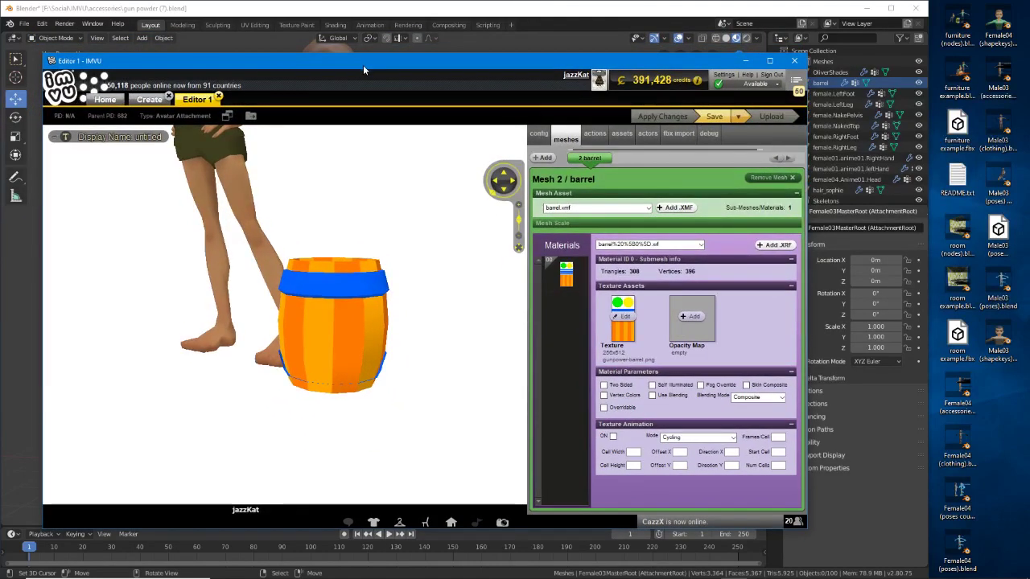
Switch Two Sided on and back off for the barrel's material, applying each change to compare the lower band
left_click(605, 386)
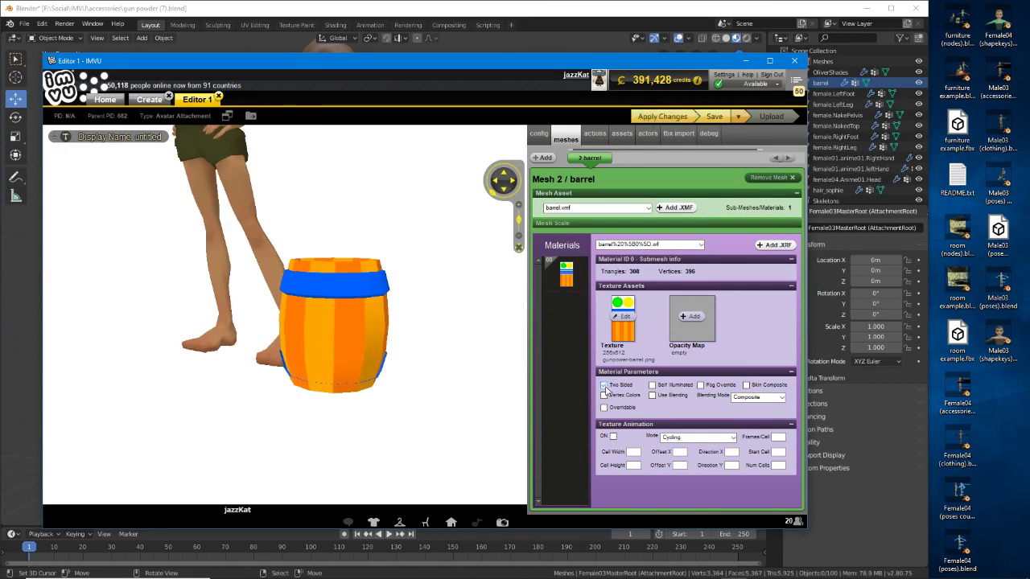
left_click(669, 119)
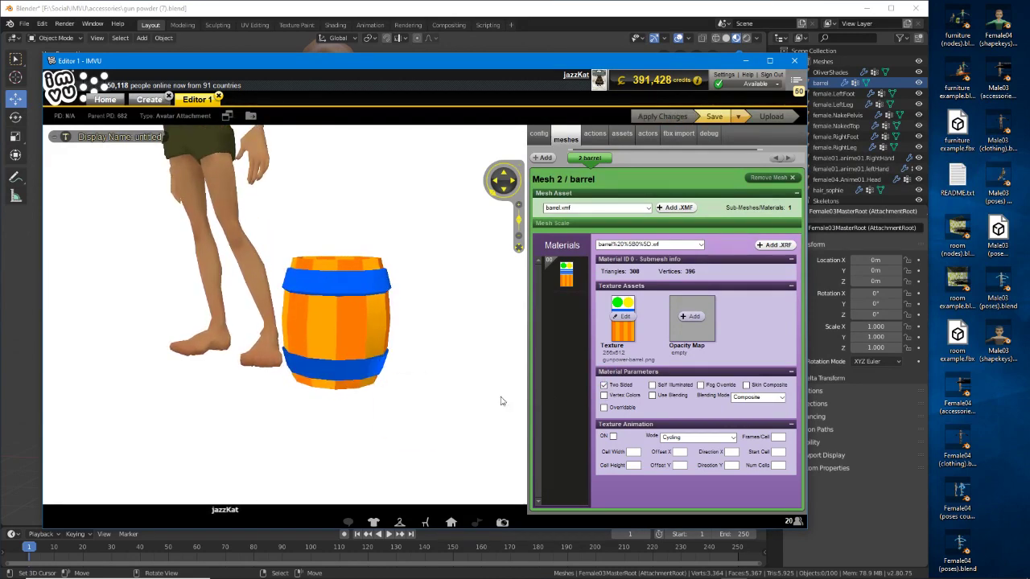
left_click(604, 385)
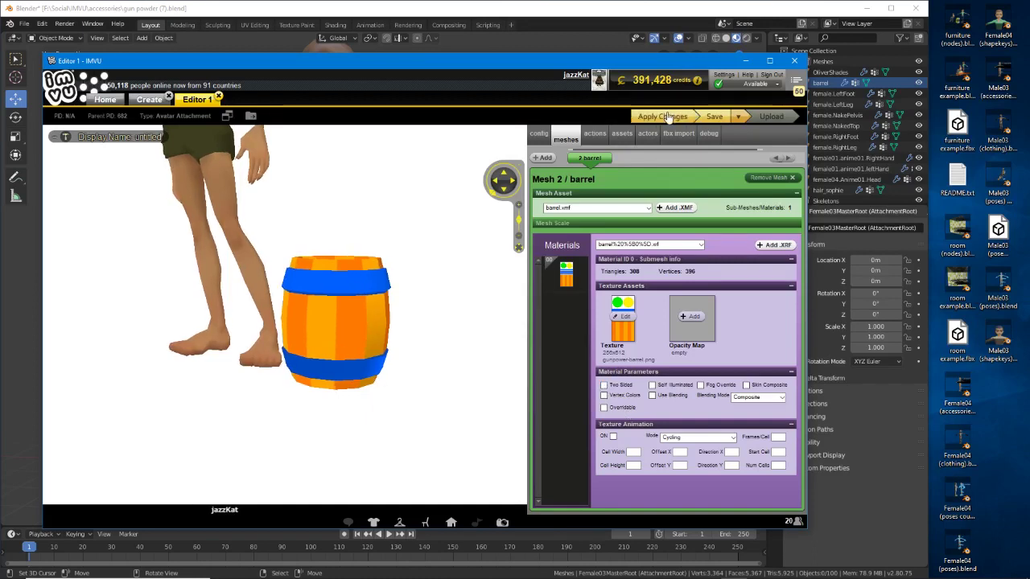
left_click(669, 118)
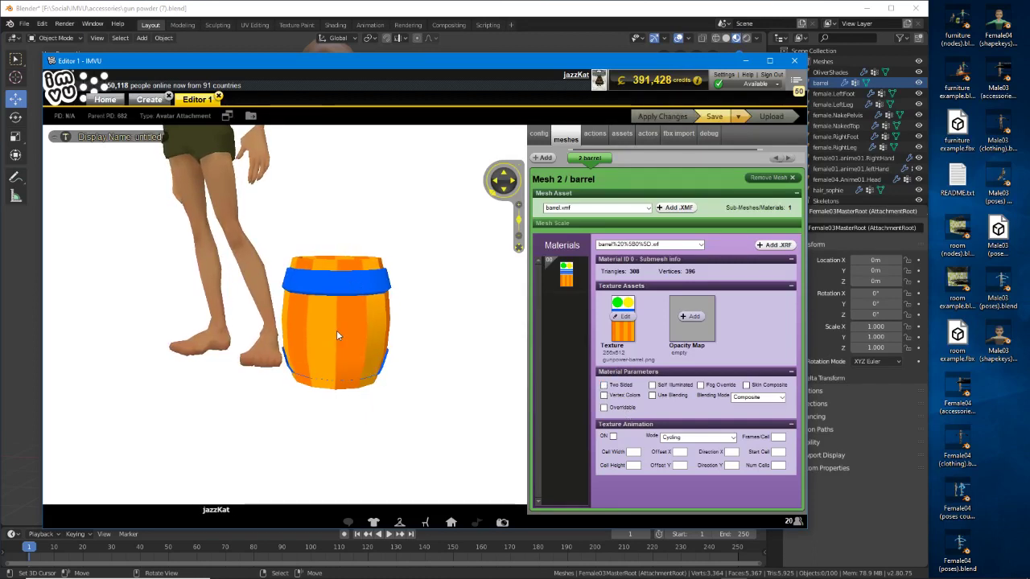
scroll(338, 330, "up", 2)
left_click_drag(359, 328, 419, 249)
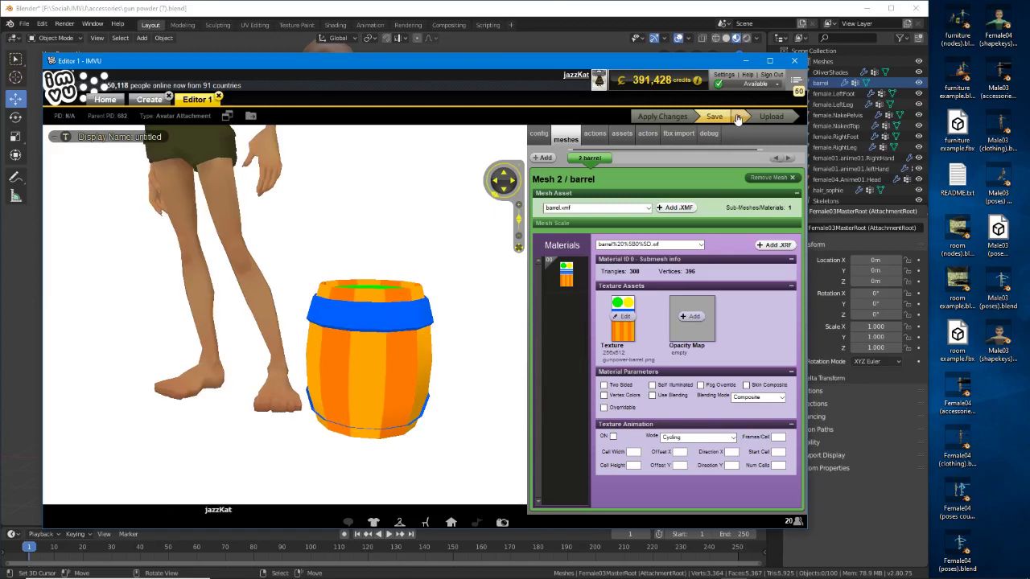
Save the accessory as a new project file named gunpowder barrel (1)
left_click(738, 117)
left_click(724, 129)
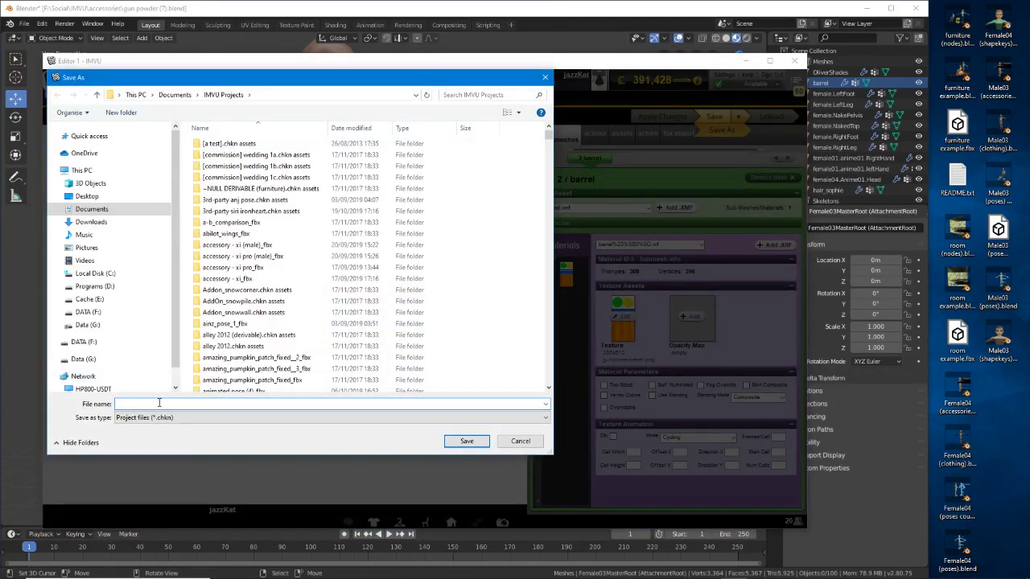
type("gun")
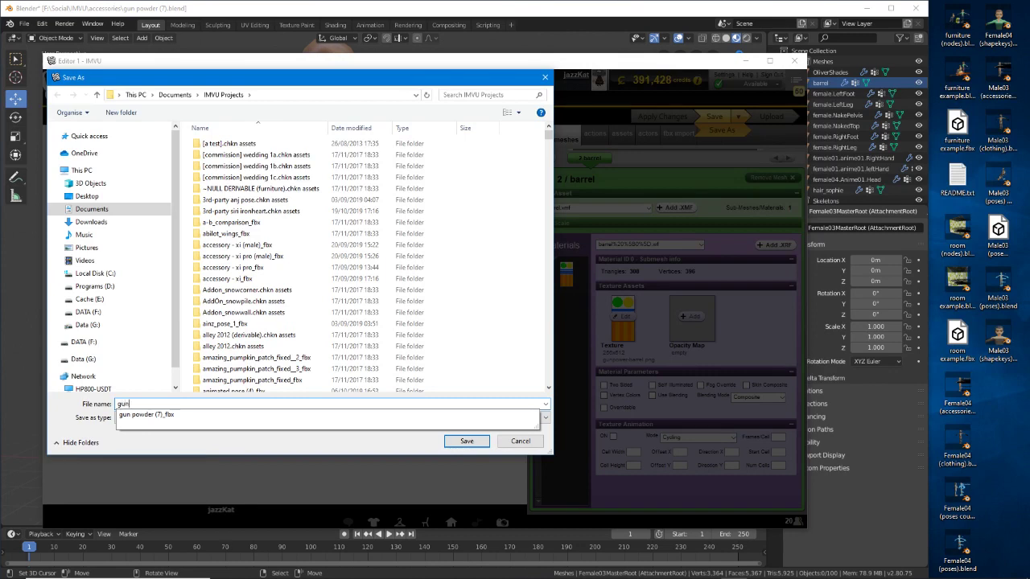
type("powder barrel (1")
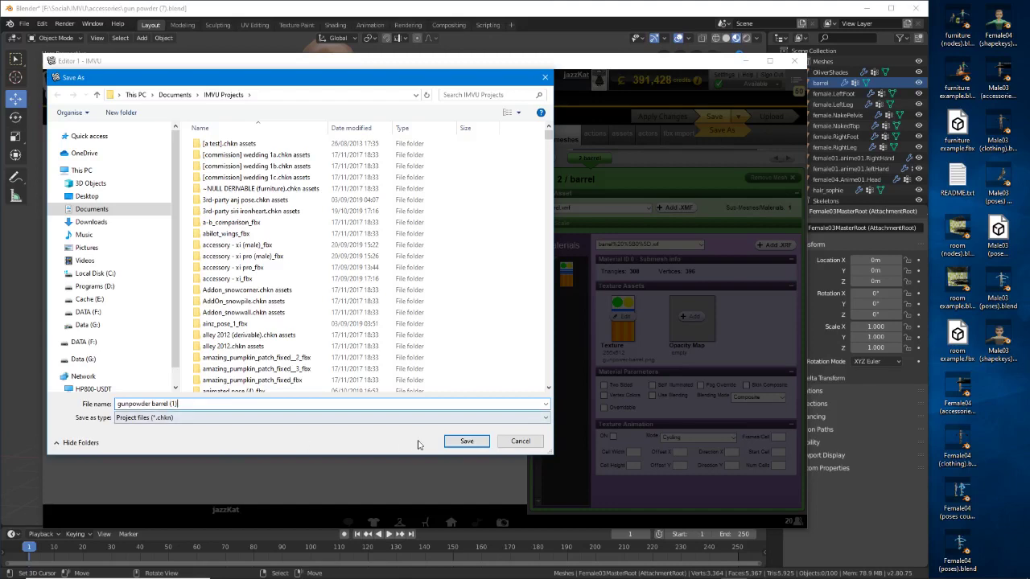
left_click(464, 441)
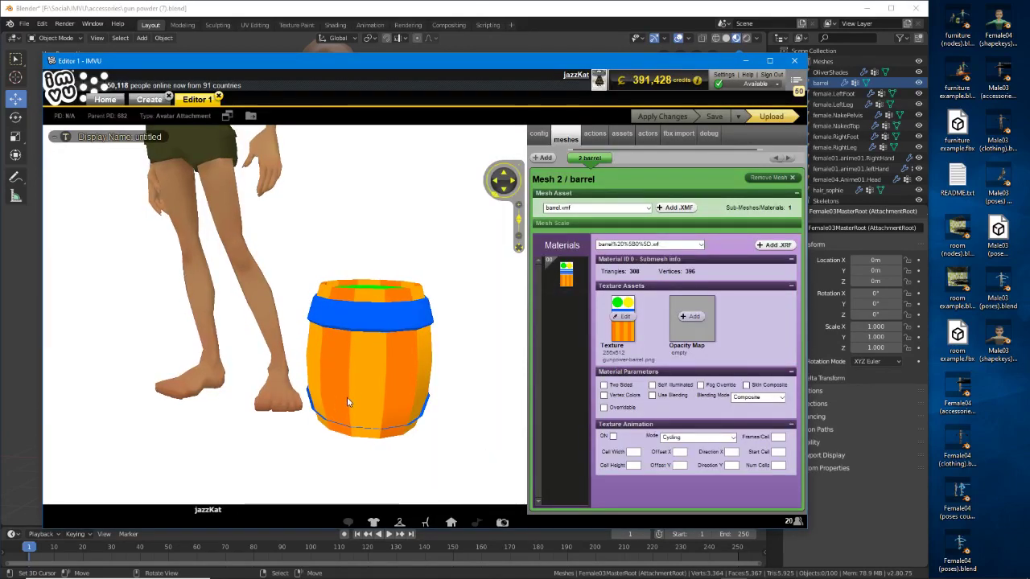
Switch to Blender and examine the barrel's lower band up close
left_click(413, 15)
middle_click_drag(455, 339, 434, 313)
scroll(426, 378, "up", 5)
middle_click_drag(426, 379, 441, 329, "shift")
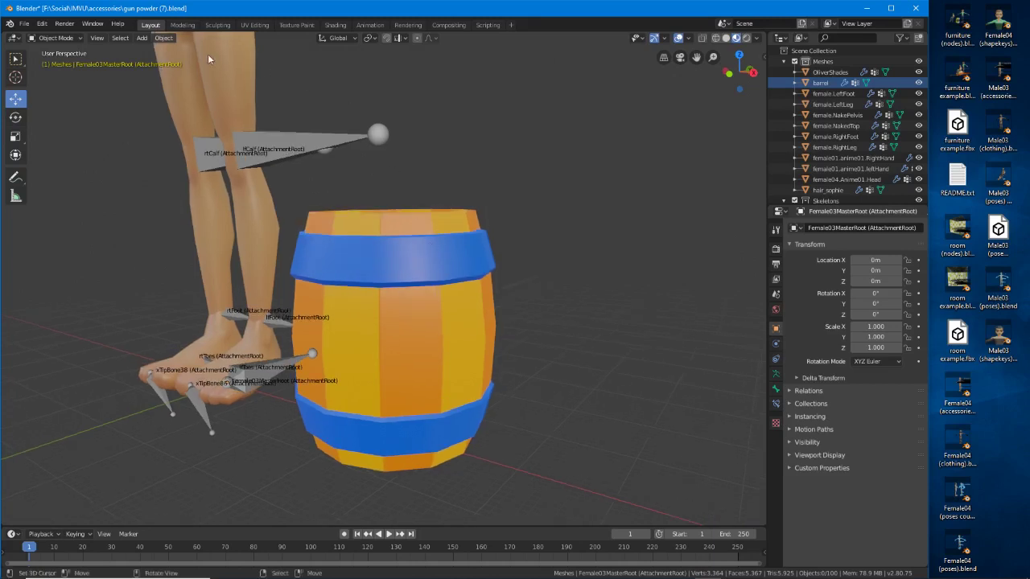
left_click(55, 38)
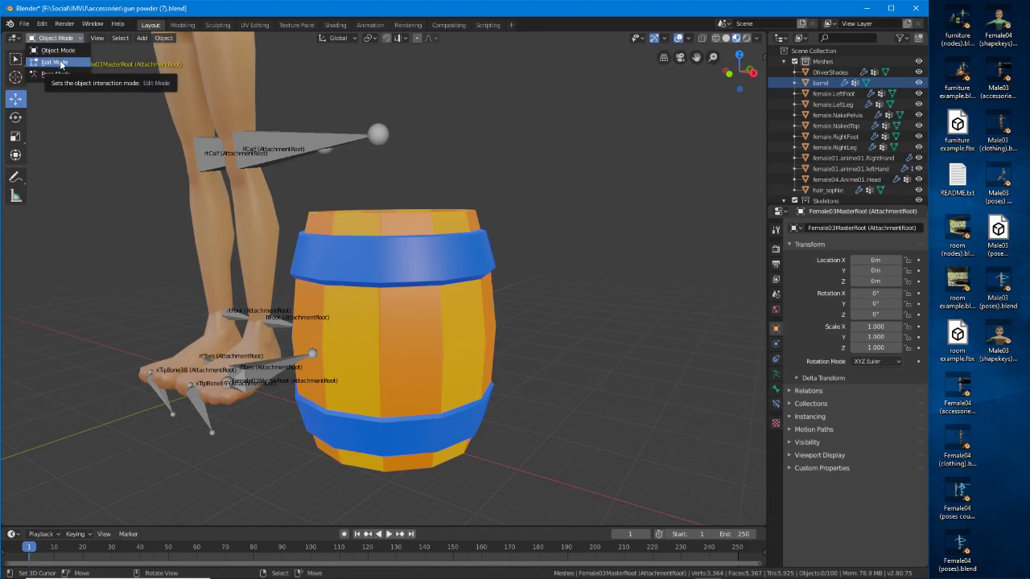
left_click(56, 63)
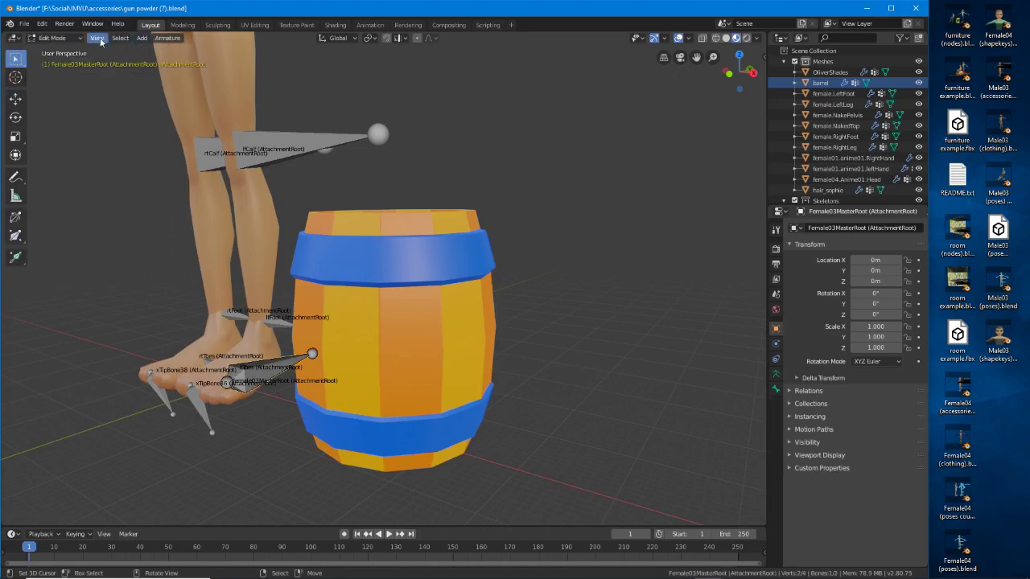
key("alt+a")
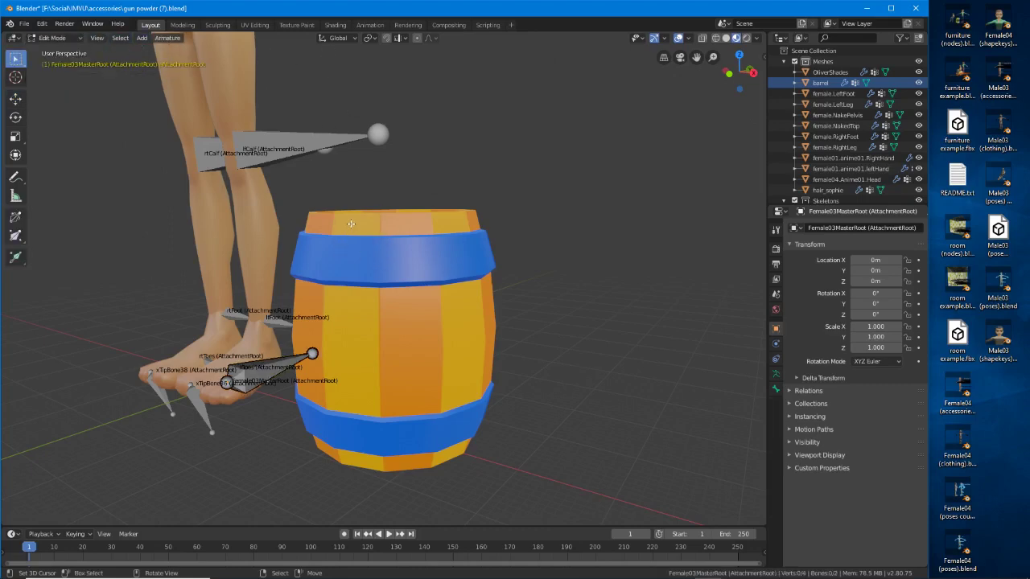
left_click(54, 38)
left_click(59, 50)
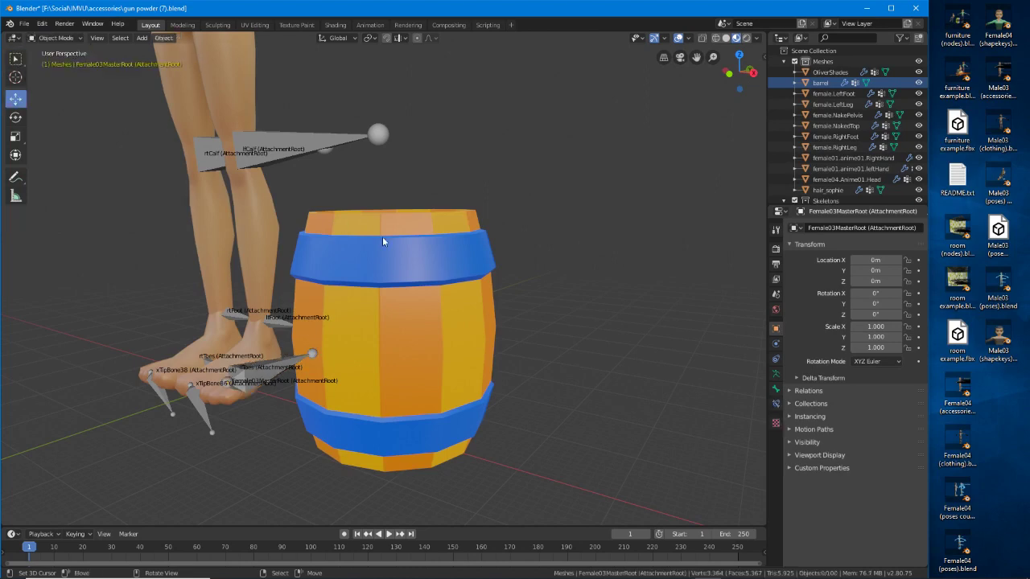
Select the barrel and open its mesh in Edit Mode with face selection
left_click(382, 237)
left_click(62, 37)
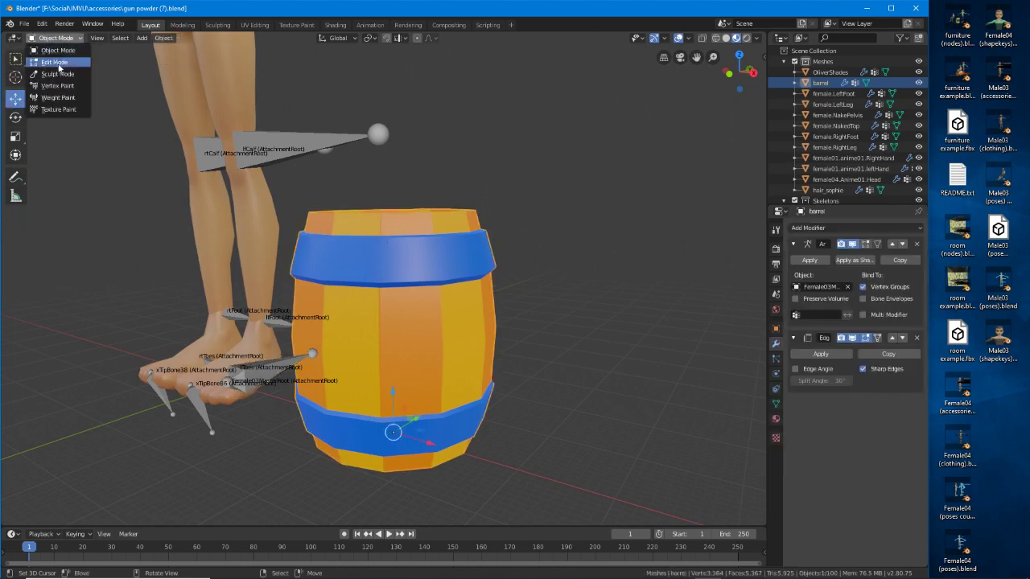
left_click(56, 62)
key("KP_Decimal")
left_click(112, 39)
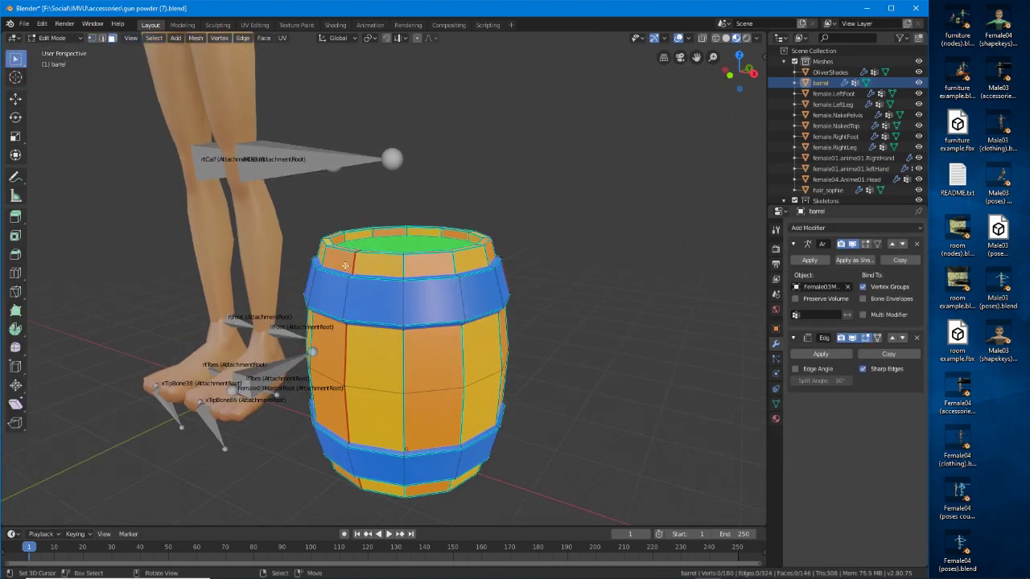
Select the outer, top and bottom face loops of the barrel's upper band
left_click(435, 309, "alt")
key("KP_Decimal")
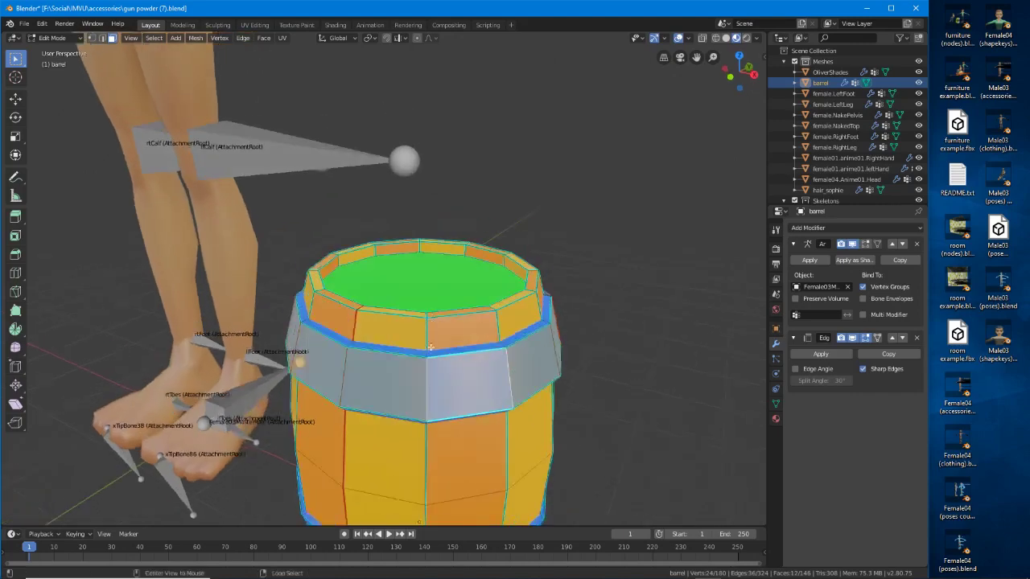
left_click(429, 354, "alt+shift")
key("KP_Decimal")
middle_click_drag(426, 386, 395, 183)
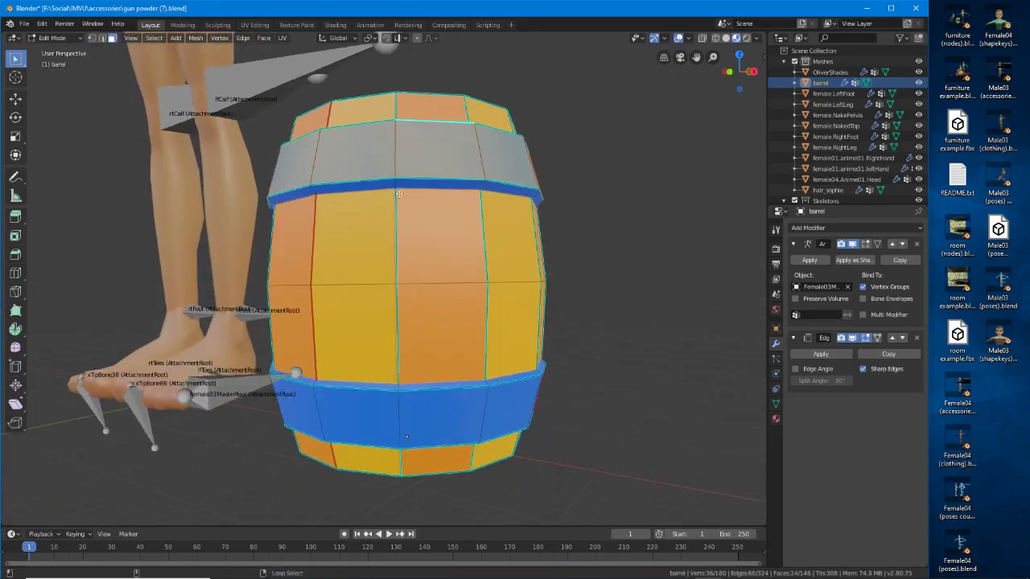
left_click(395, 184, "alt+shift")
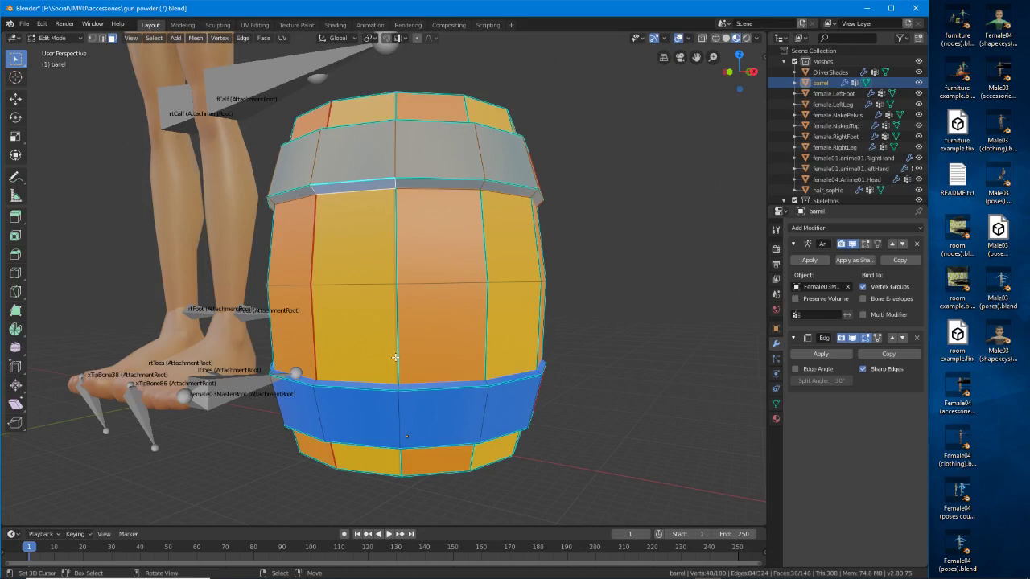
Enable Backface Culling in the barrel material's settings and check the lower band's faces
left_click(757, 38)
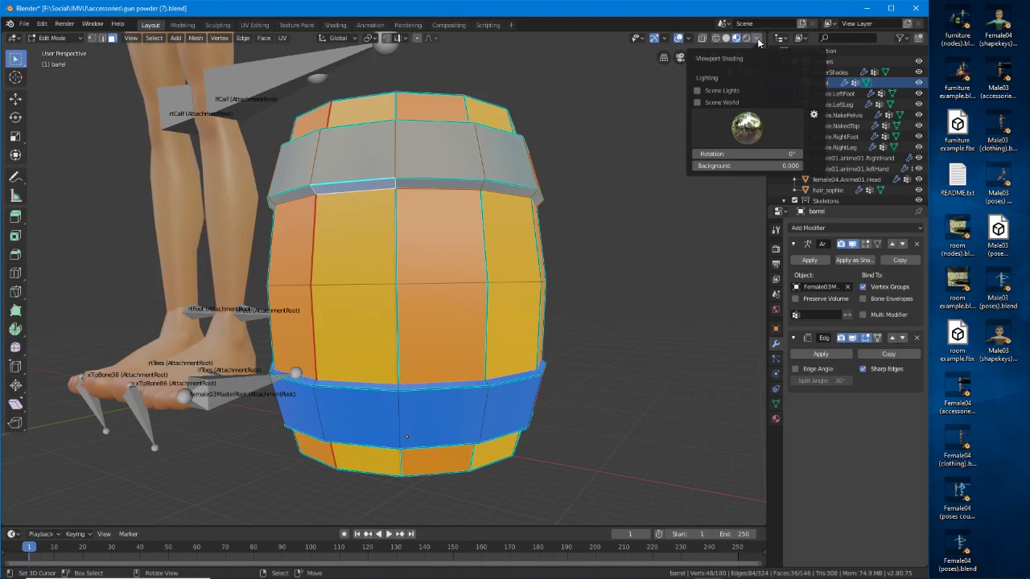
left_click(689, 37)
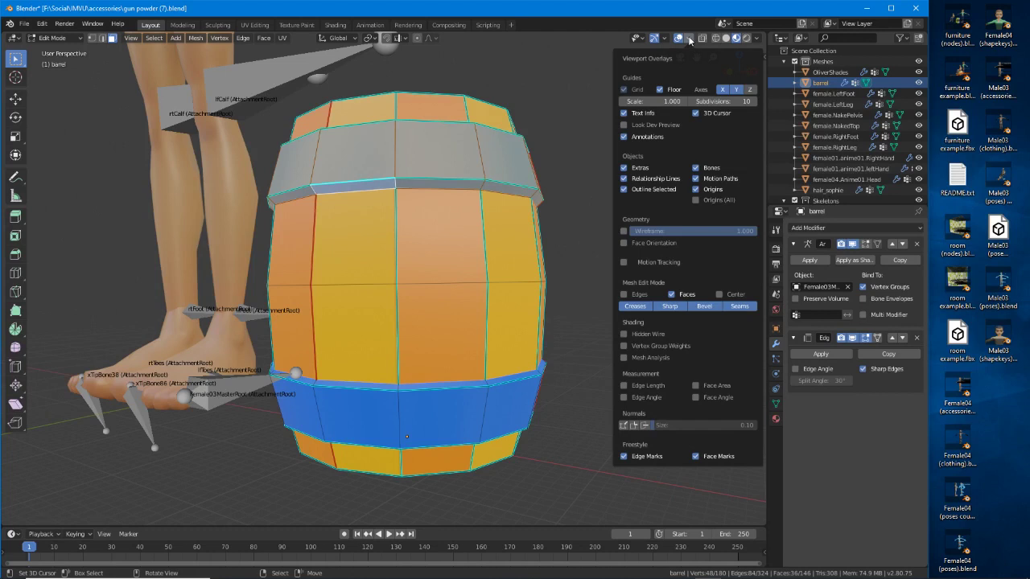
left_click(776, 420)
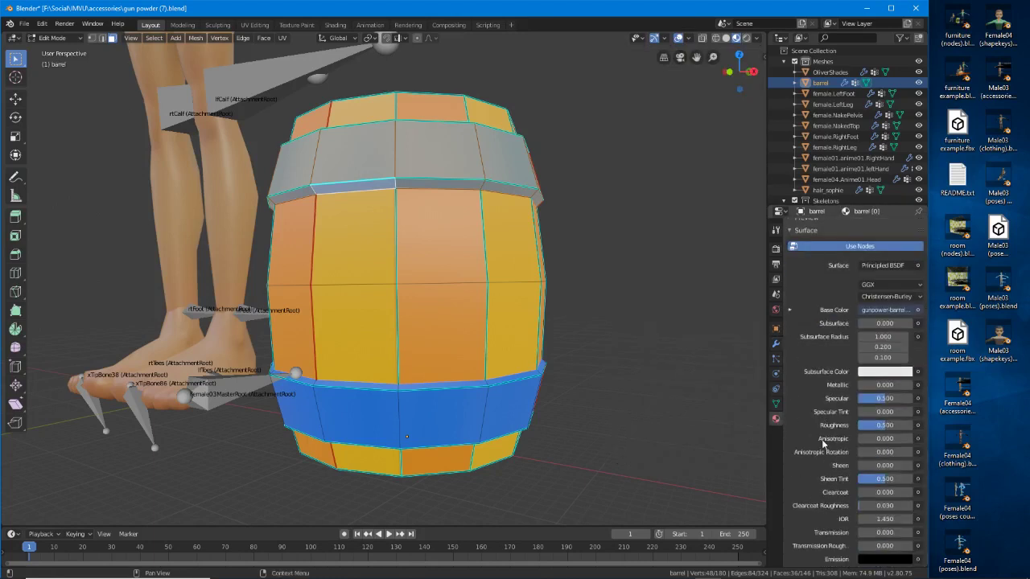
scroll(822, 441, "down", 7)
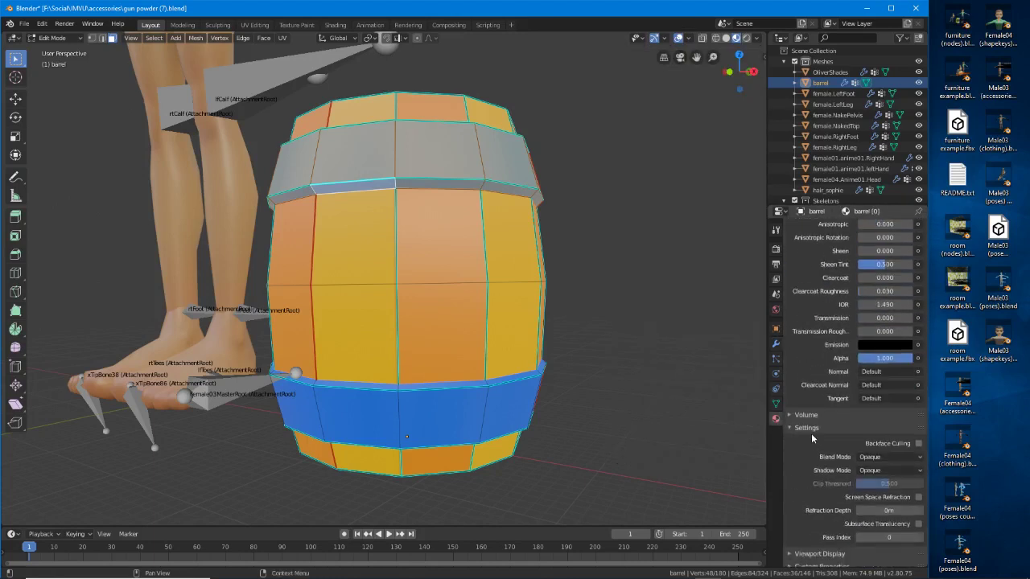
left_click(918, 439)
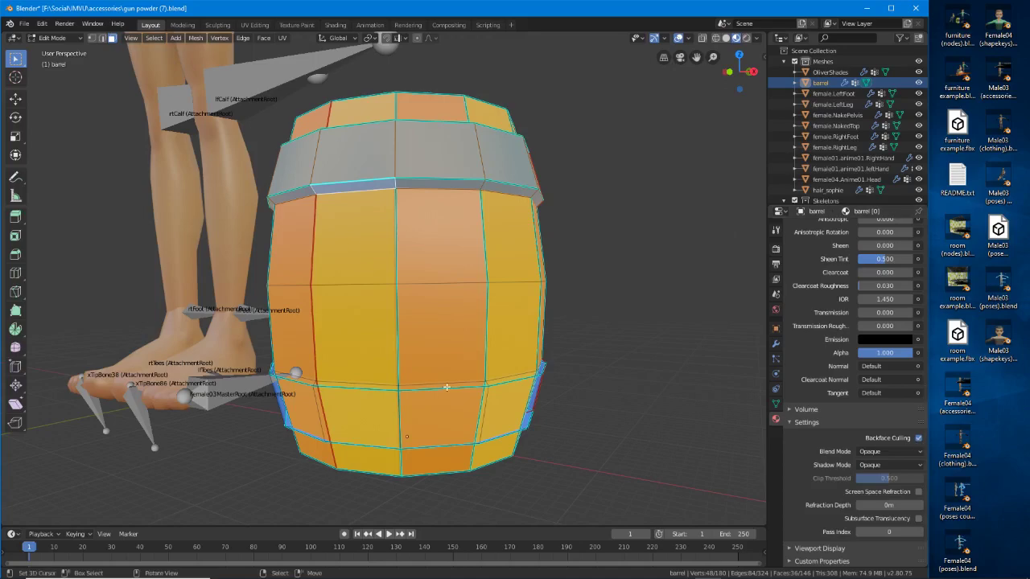
mouse_move(297, 382)
middle_mouse_down()
mouse_move(304, 431)
mouse_move(299, 382)
middle_mouse_up()
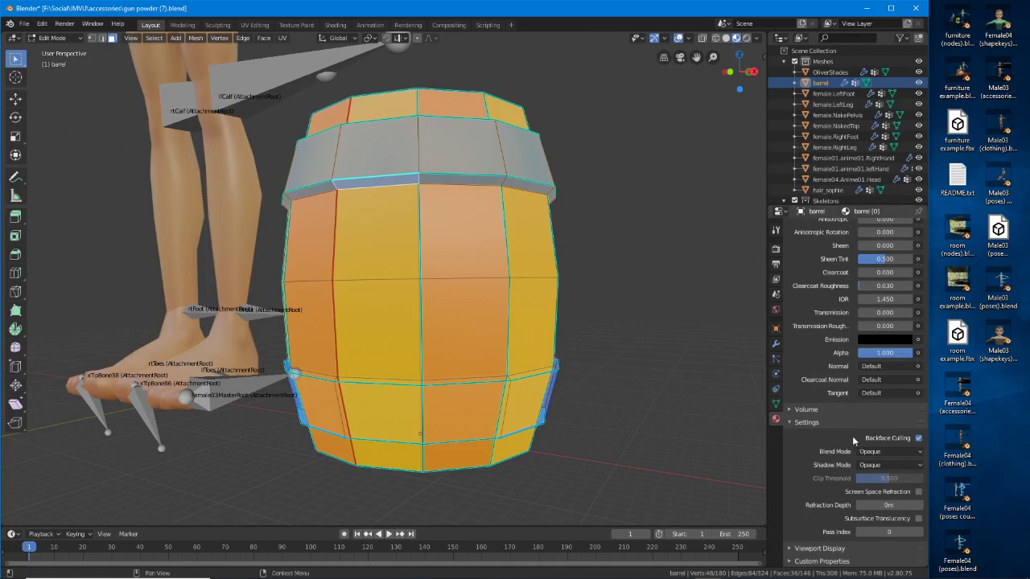
Select the top, outer and bottom face loops of the barrel's lower band in Solid shading
left_click(727, 38)
middle_click_drag(451, 362, 451, 367)
left_click(506, 422, "alt")
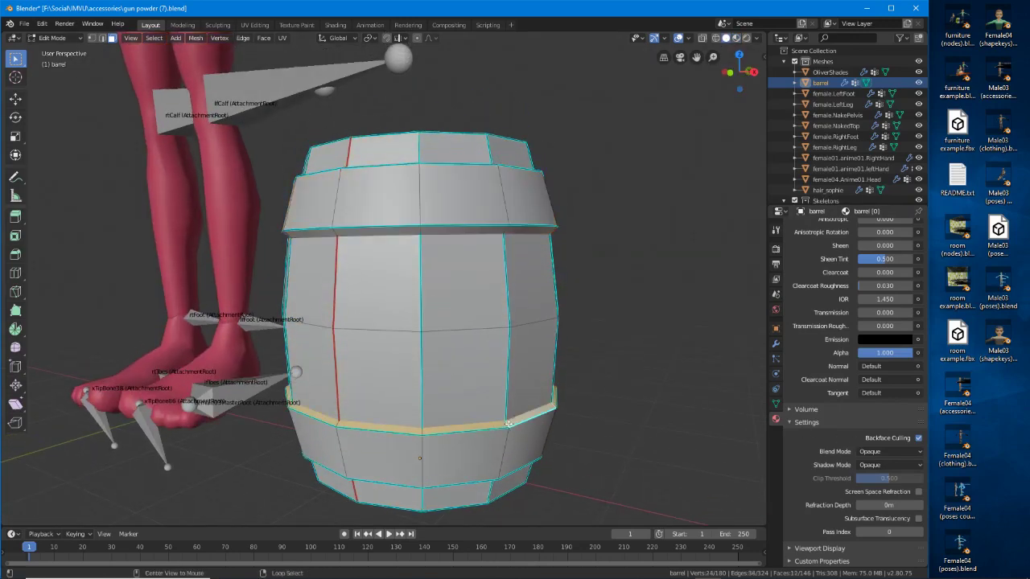
left_click(505, 447, "alt+shift")
middle_click_drag(483, 466, 475, 378)
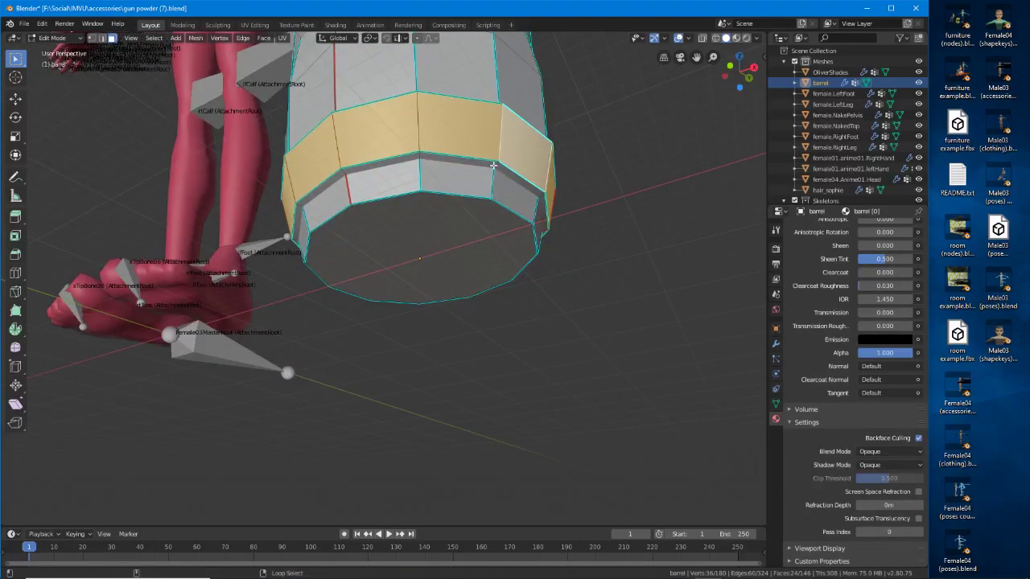
left_click(493, 166, "alt+shift")
middle_click_drag(448, 128, 431, 200)
key("KP_Decimal")
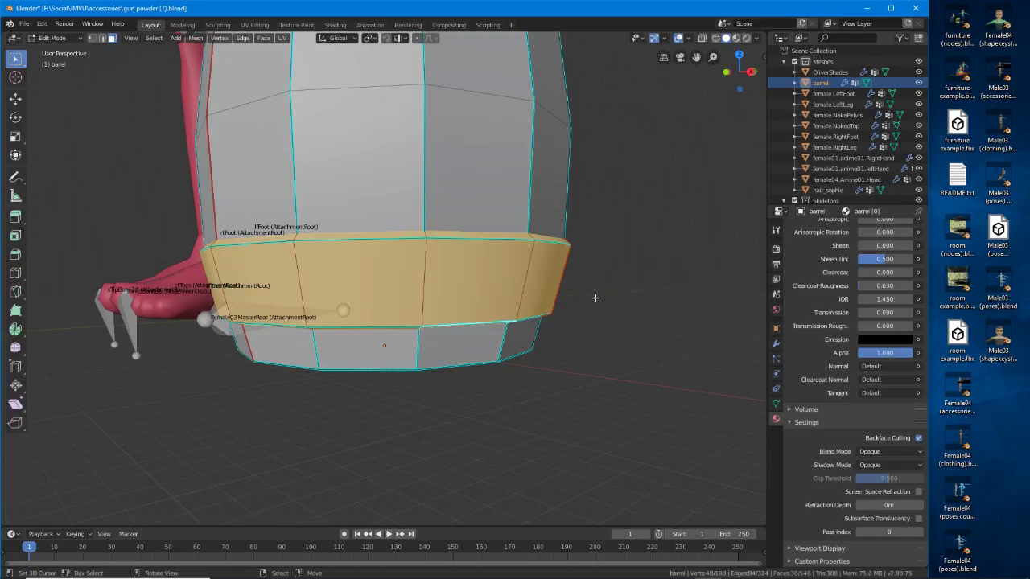
middle_click_drag(596, 298, 433, 310)
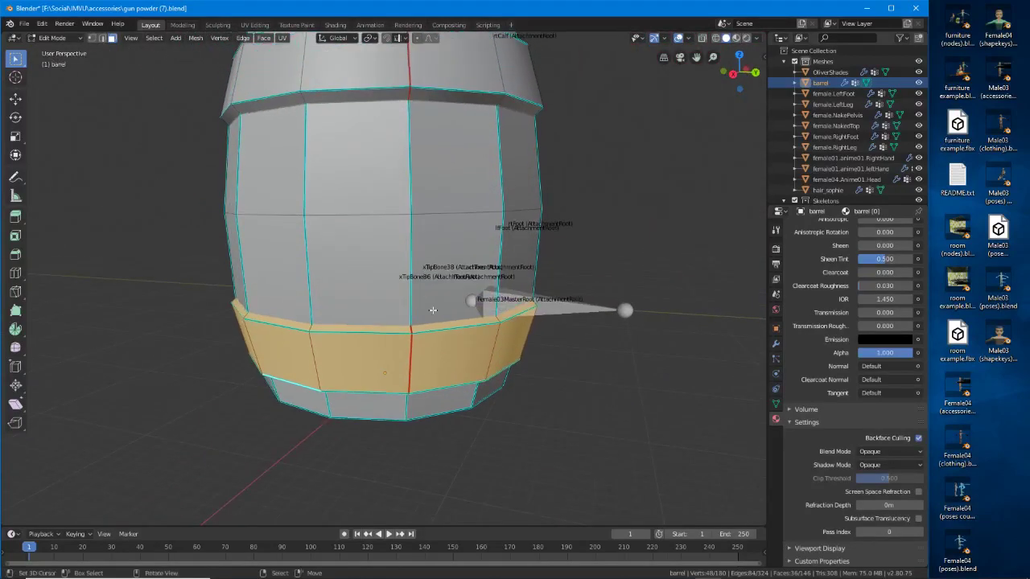
Try flipping the normals of the selected lower-band faces, running Flip twice
left_click(196, 38)
mouse_move(220, 185)
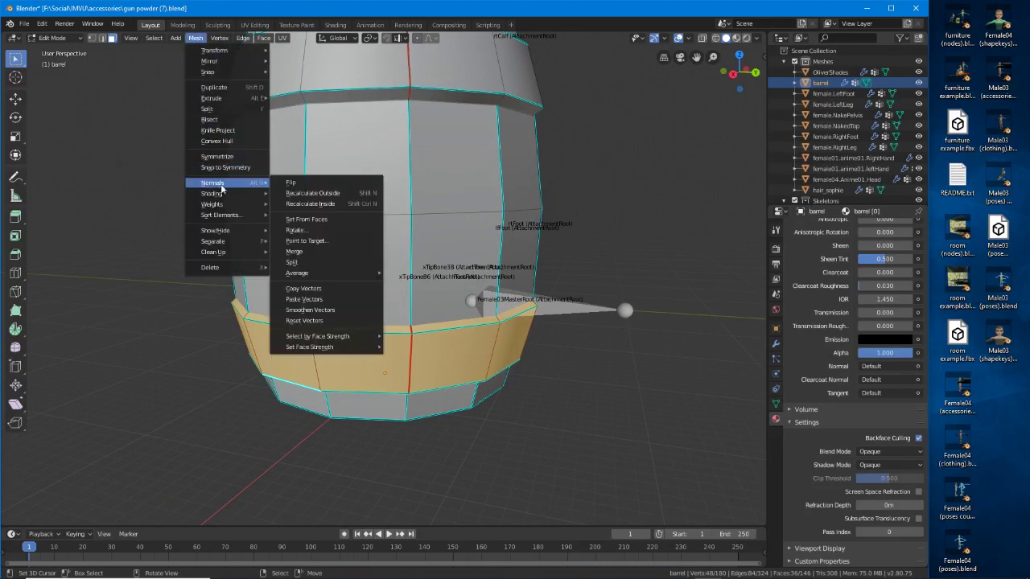
left_click(291, 183)
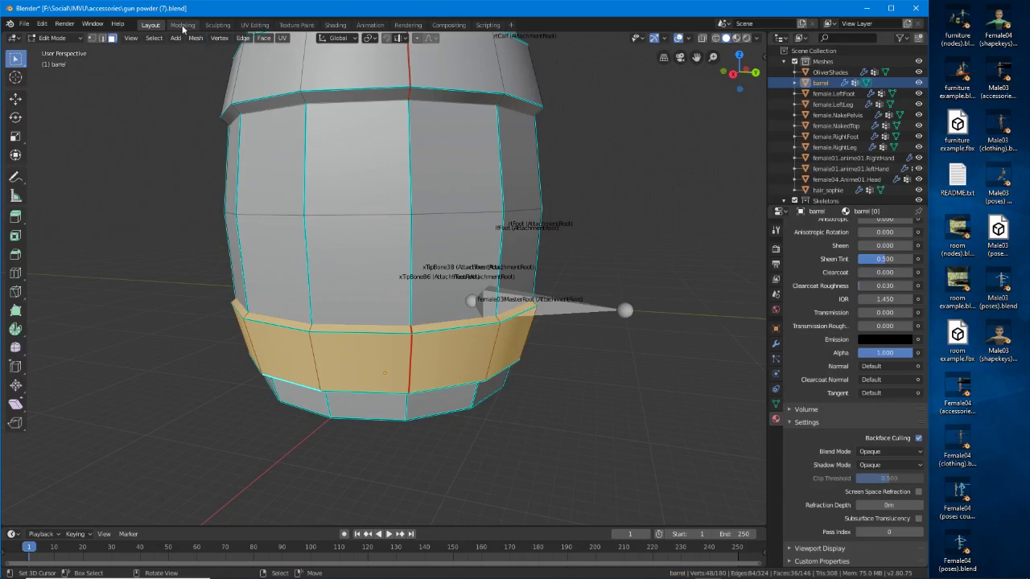
left_click(229, 40)
left_click(195, 37)
mouse_move(207, 184)
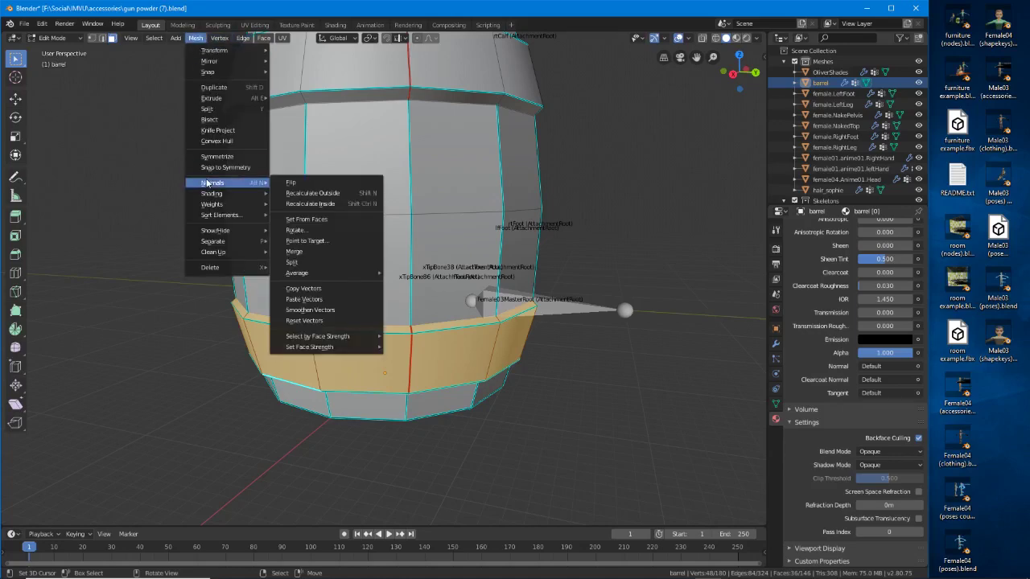
left_click(291, 182)
Flip the normals of the selected lower-band faces while viewing the barrel in Material Preview shading
left_click(737, 39)
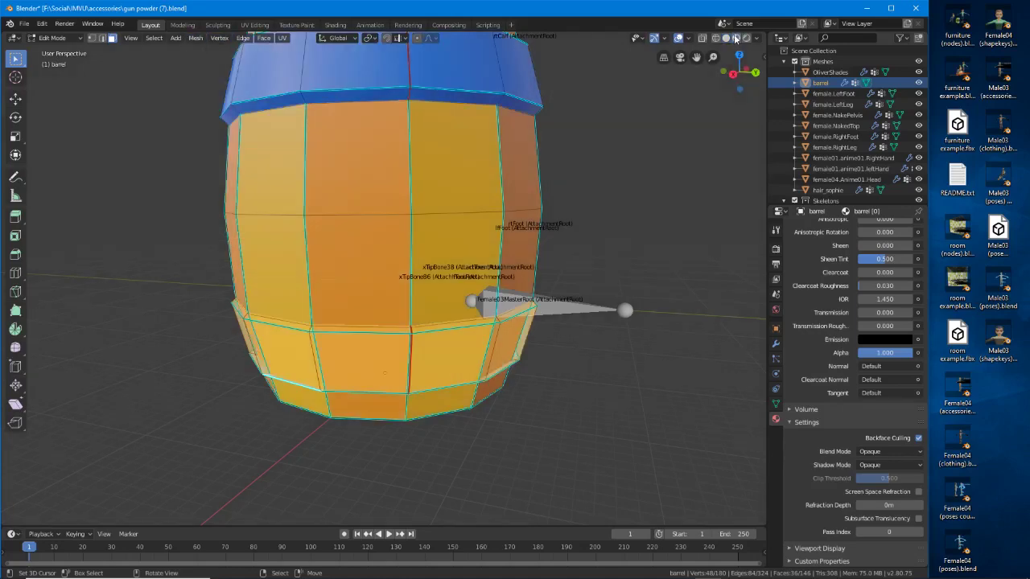
middle_click_drag(559, 327, 547, 329)
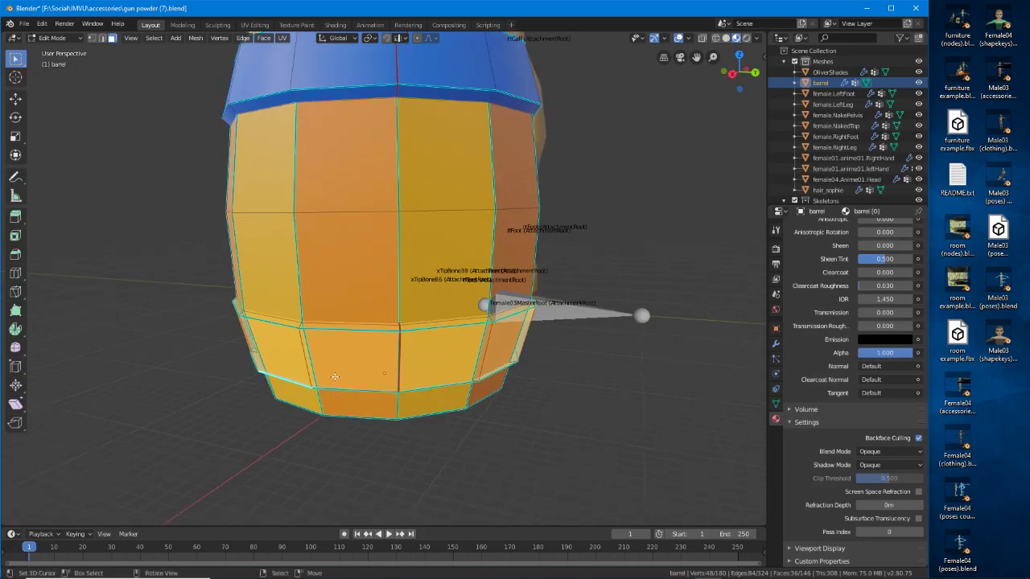
middle_click_drag(335, 377, 370, 355)
left_click(198, 40)
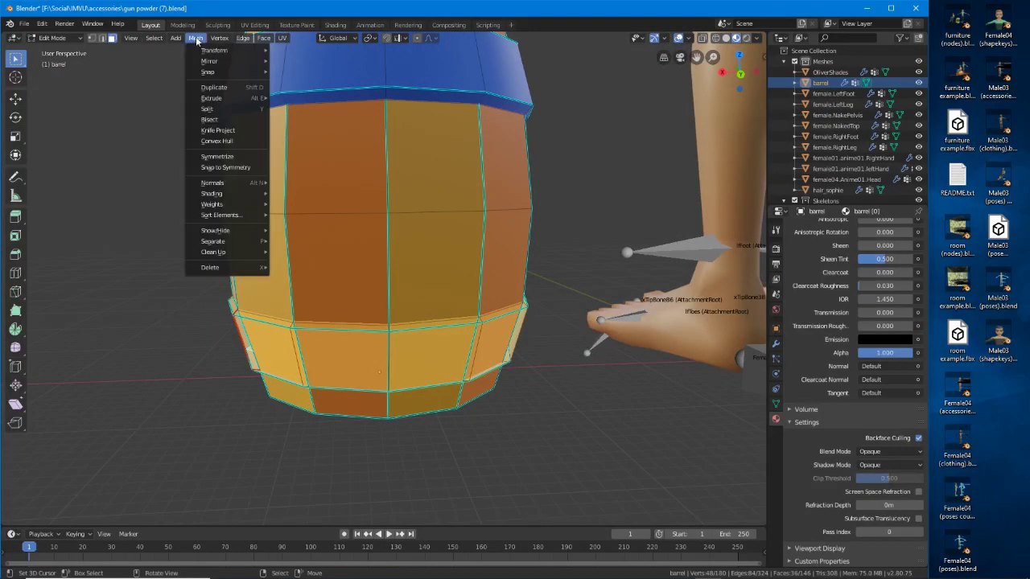
mouse_move(214, 185)
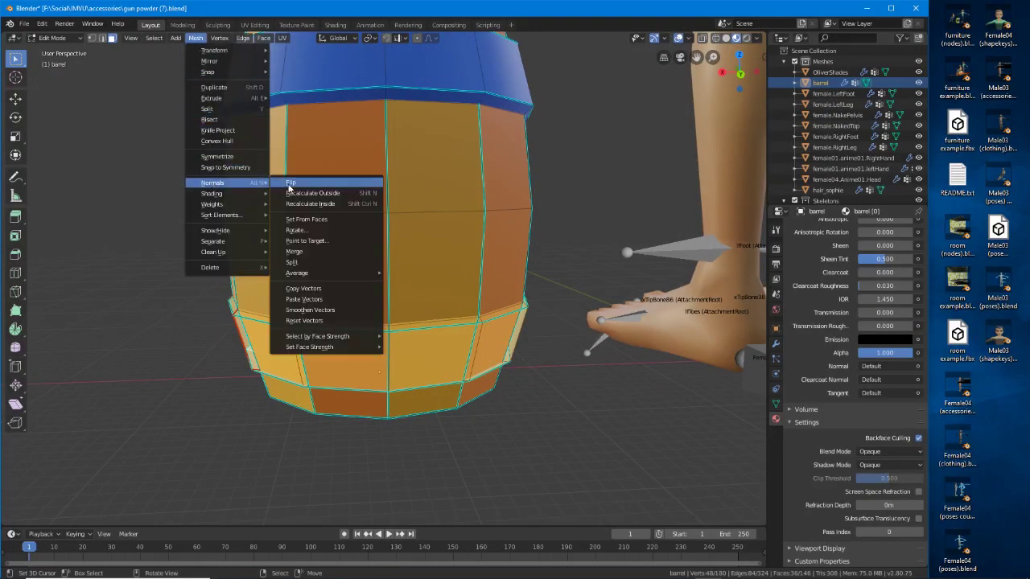
left_click(287, 184)
middle_click_drag(395, 330, 264, 267)
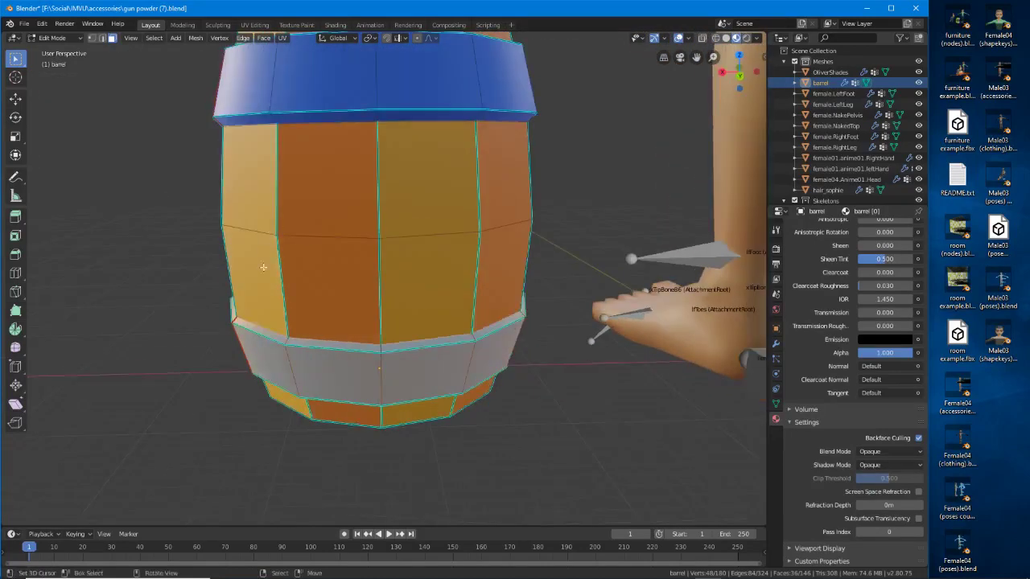
Return to Object Mode and view the whole barrel
left_click(69, 40)
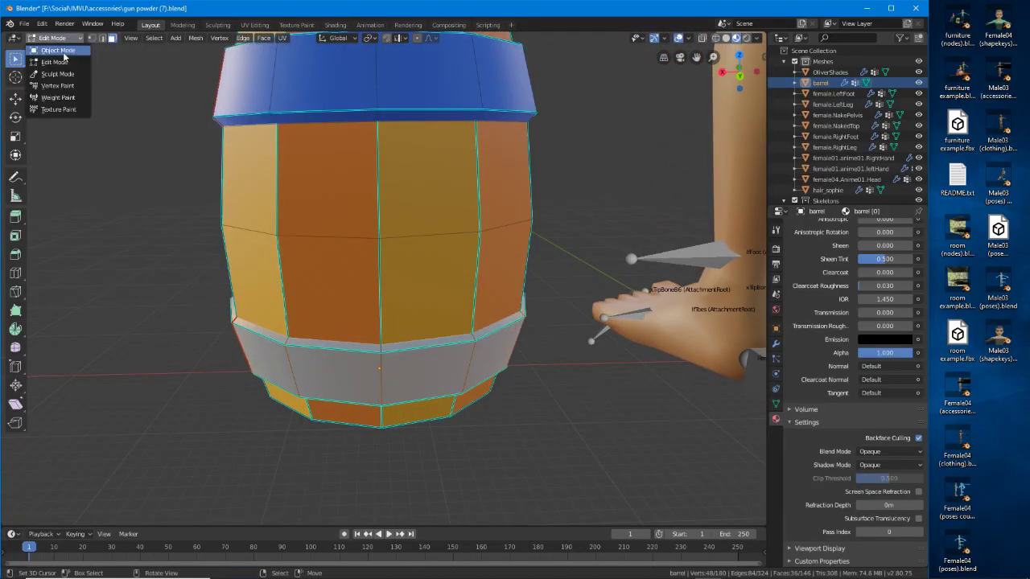
left_click(64, 50)
middle_click_drag(69, 62, 452, 324)
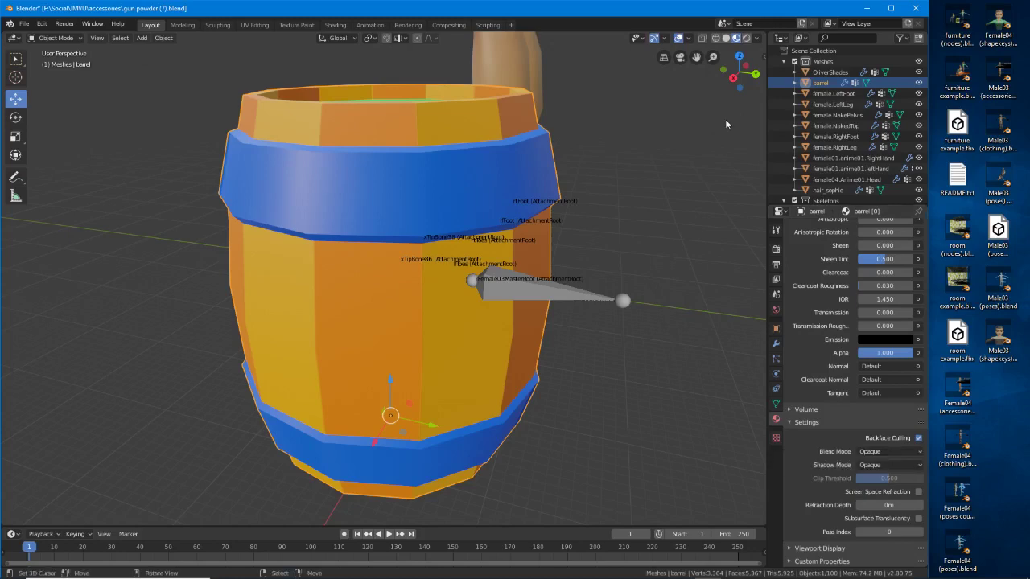
Compare the barrel in Solid, Wireframe, Rendered and Material Preview shading and inspect its bands from another side
left_click(726, 38)
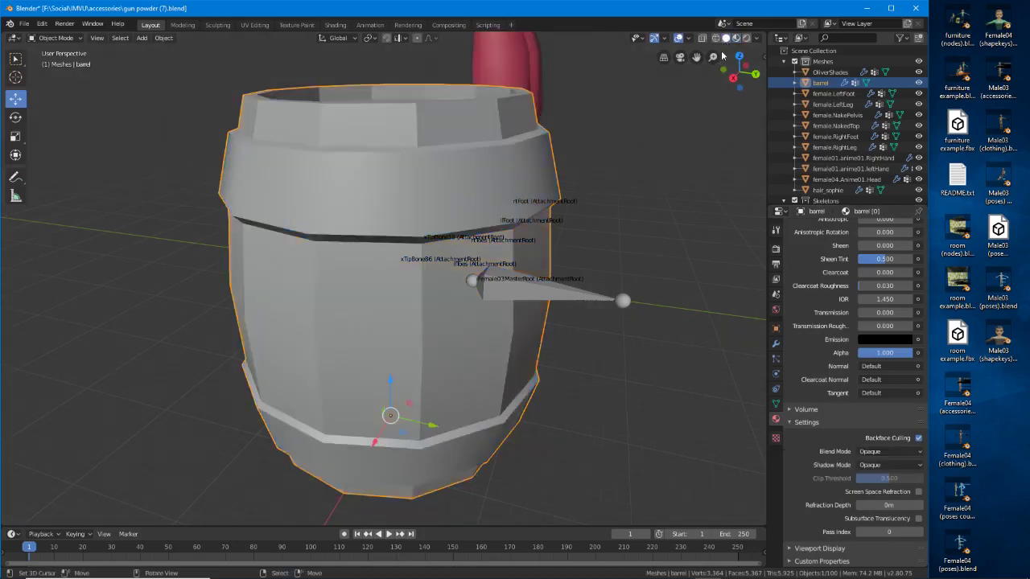
left_click(715, 38)
left_click(736, 38)
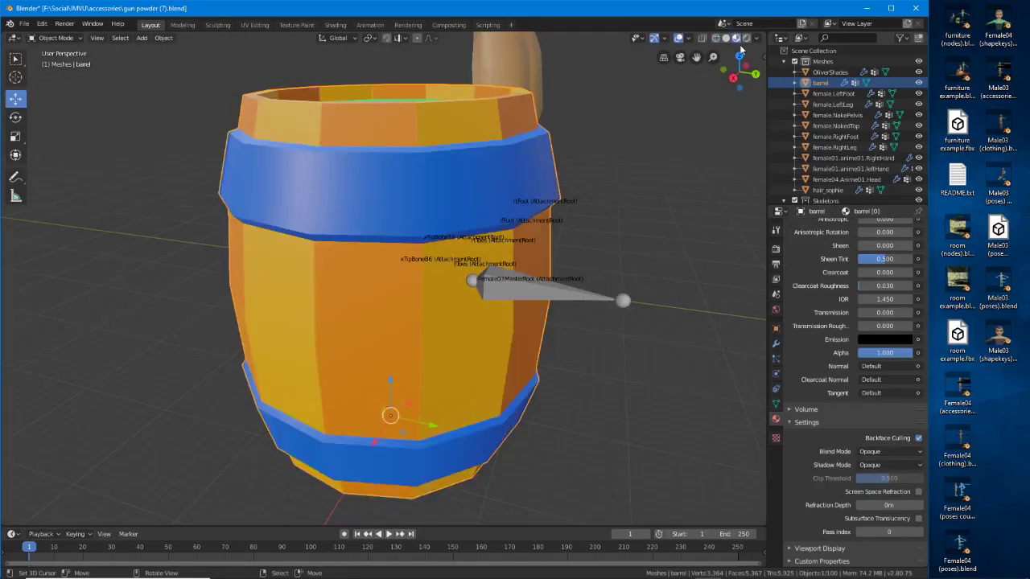
left_click(746, 40)
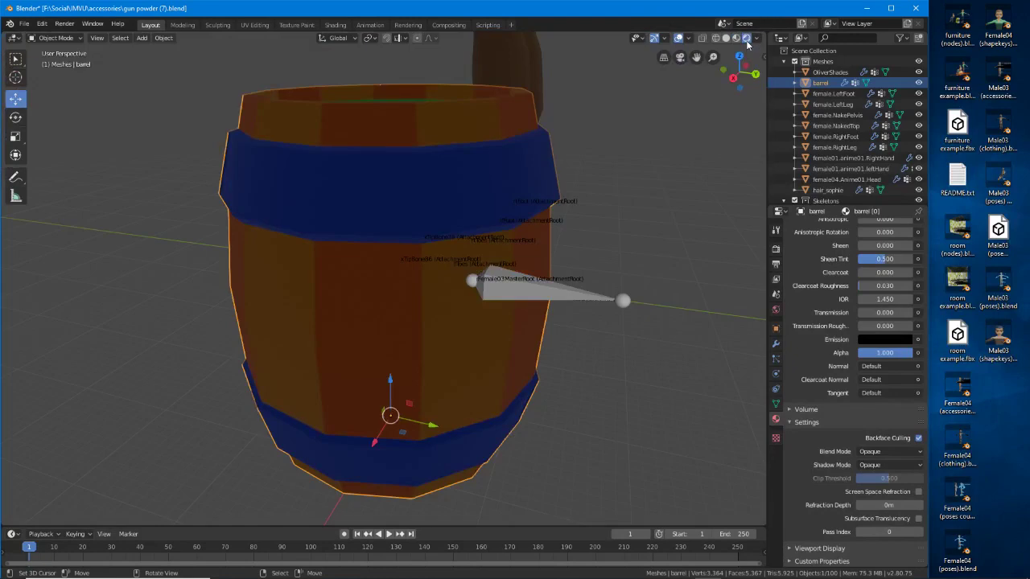
left_click(735, 39)
middle_click_drag(490, 368, 555, 356)
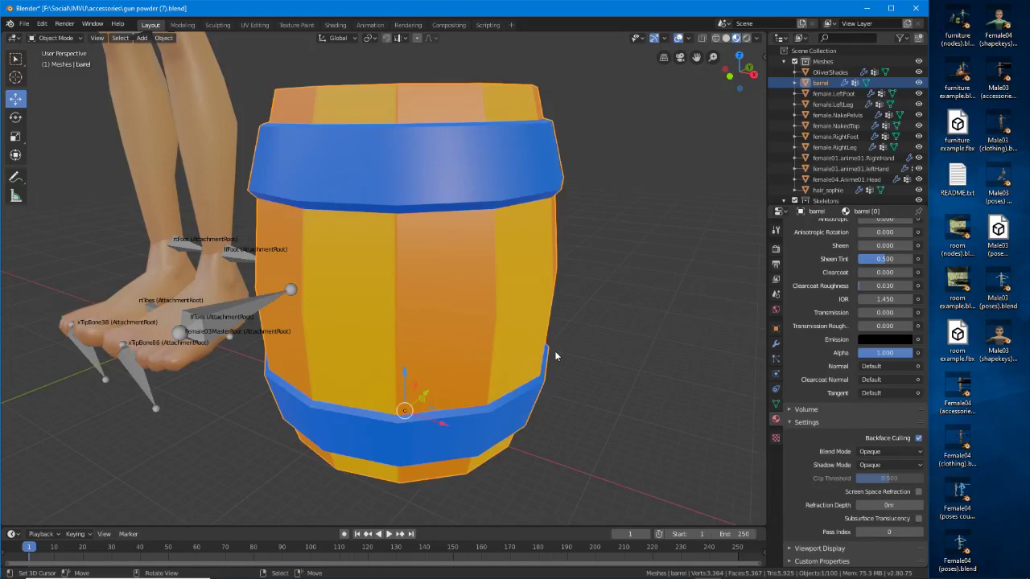
middle_click_drag(498, 343, 516, 347)
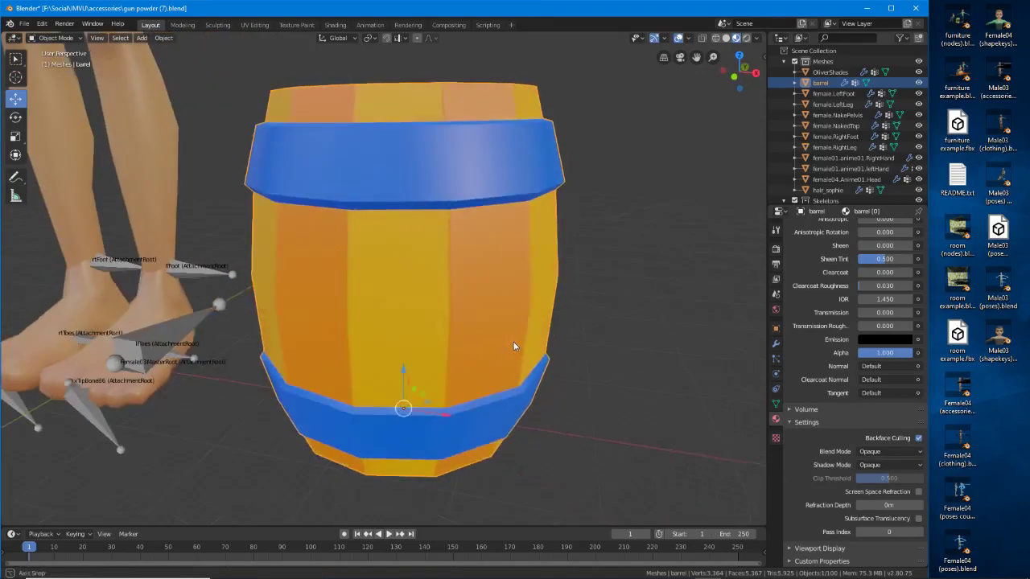
Save the Blender file and deselect all objects
left_click(24, 23)
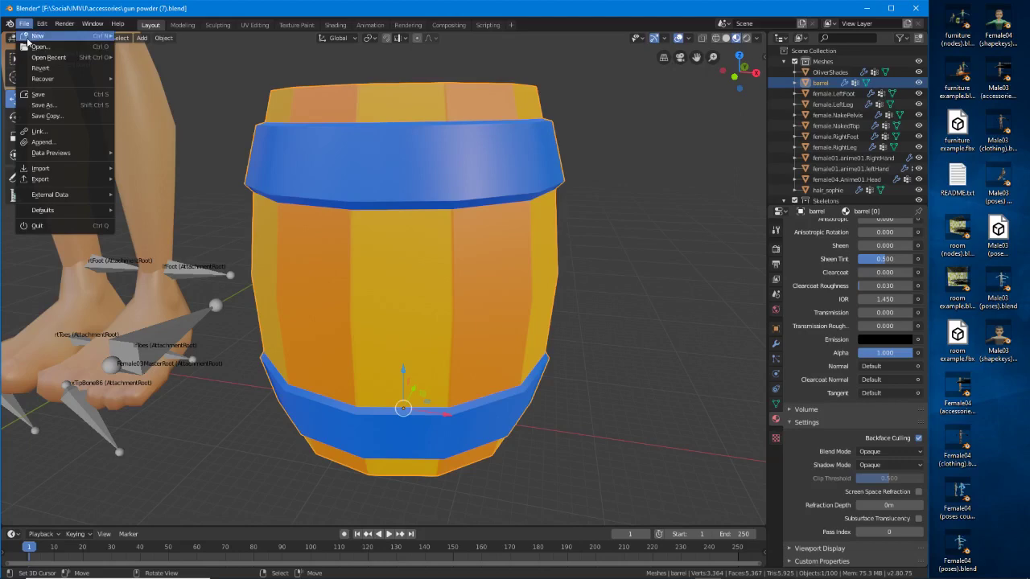
left_click(38, 96)
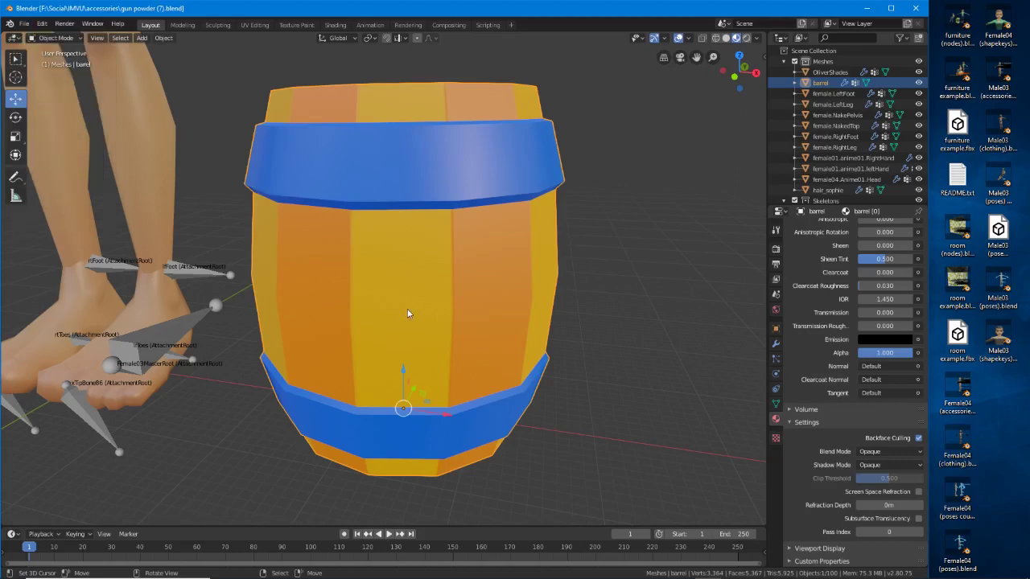
scroll(407, 314, "down", 2)
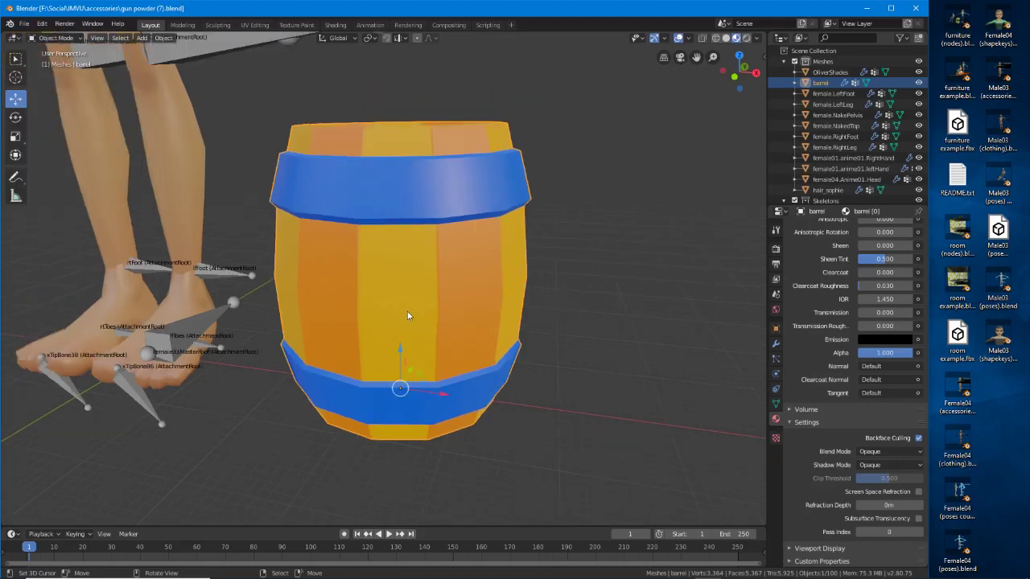
left_click(111, 39)
left_click(128, 63)
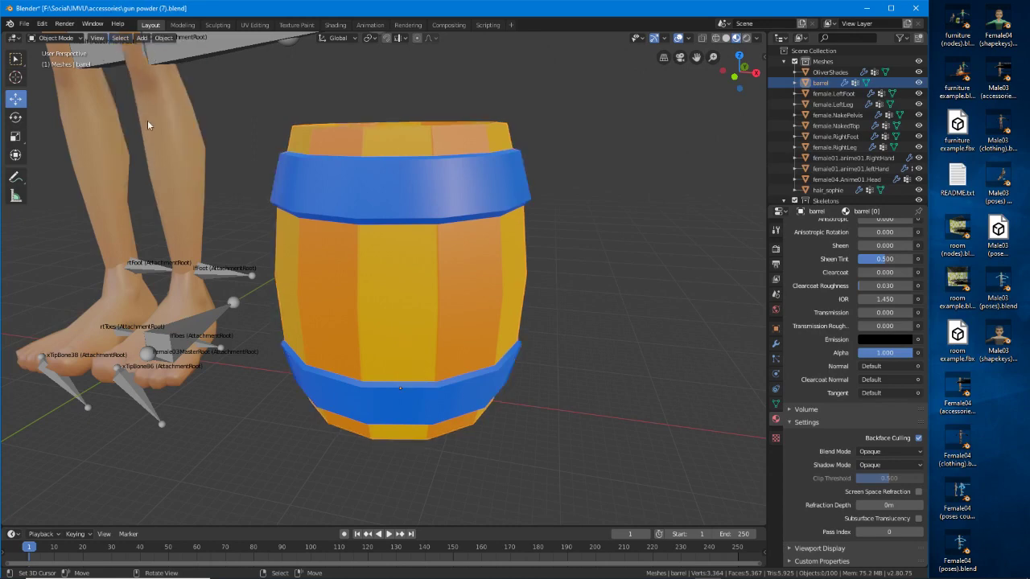
Export the scene as FBX over gun powder (7).fbx in the accessories folder, reviewing the armature, geometry and main export settings
left_click(25, 24)
mouse_move(47, 179)
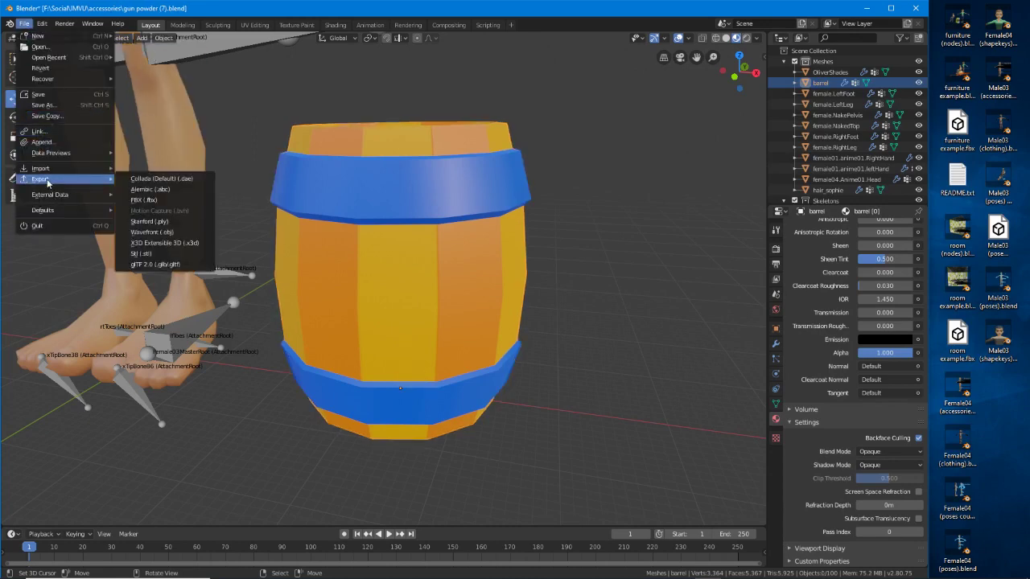
left_click(129, 200)
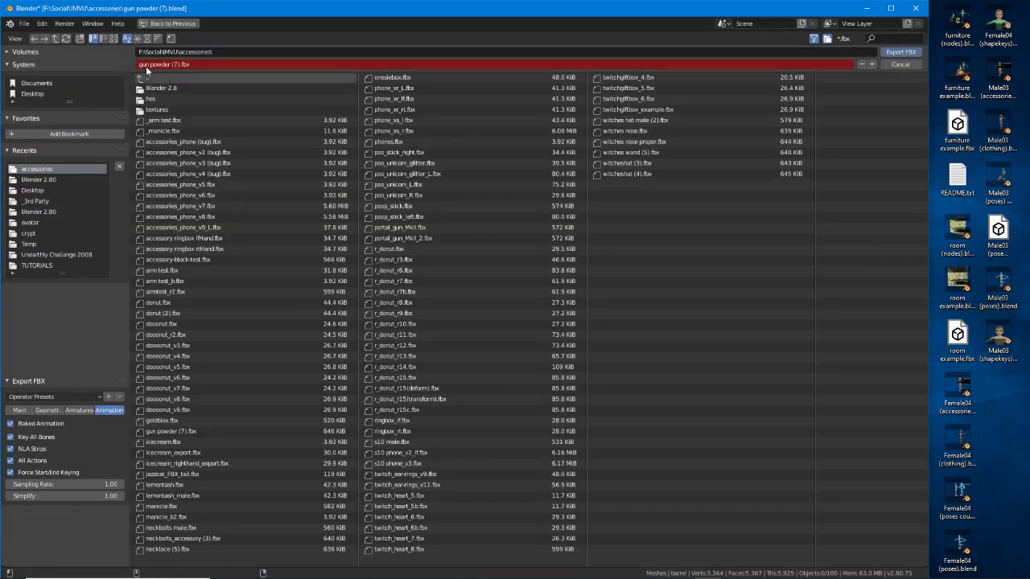
left_click(79, 412)
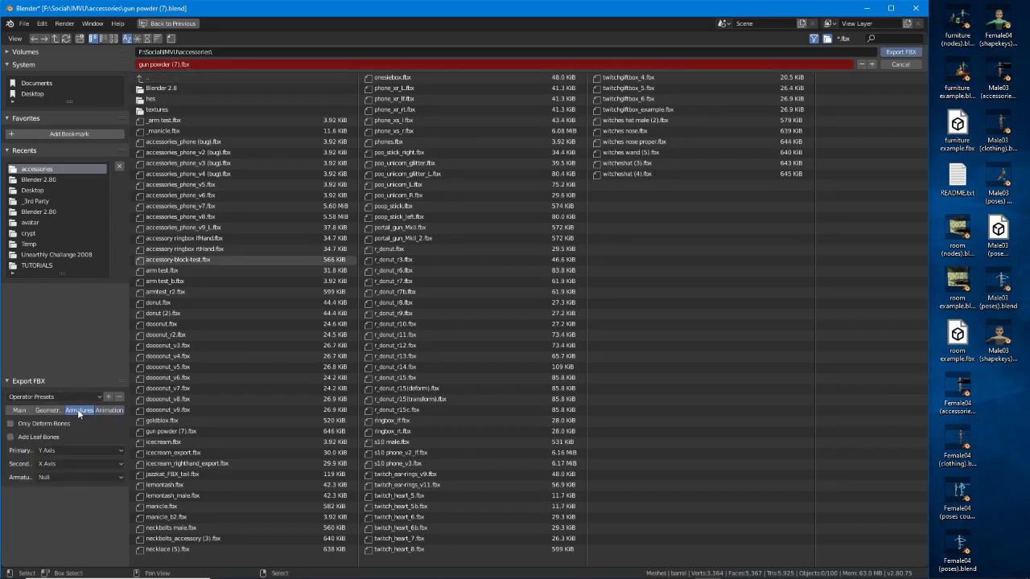
left_click(49, 411)
left_click(23, 411)
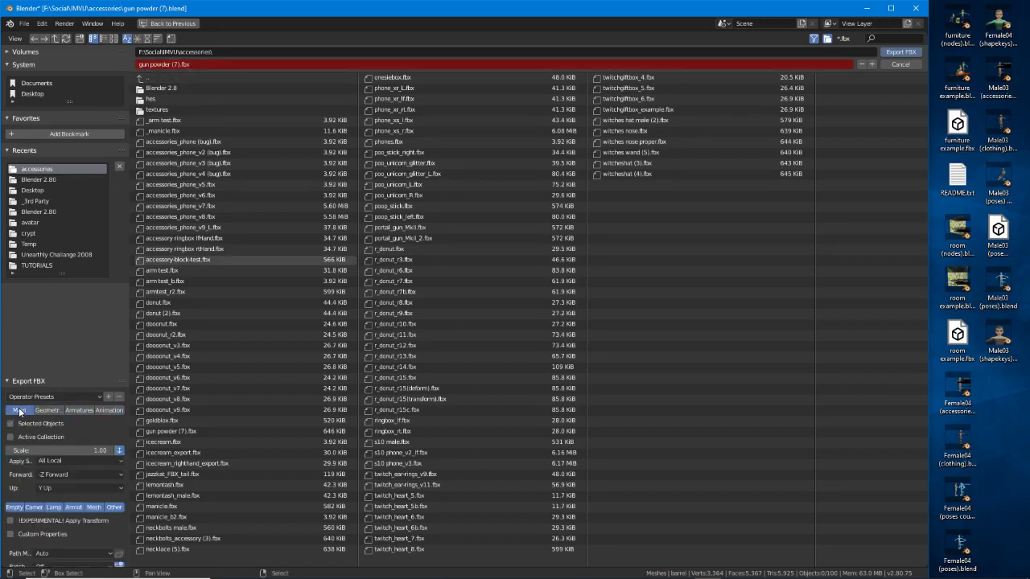
left_click(900, 53)
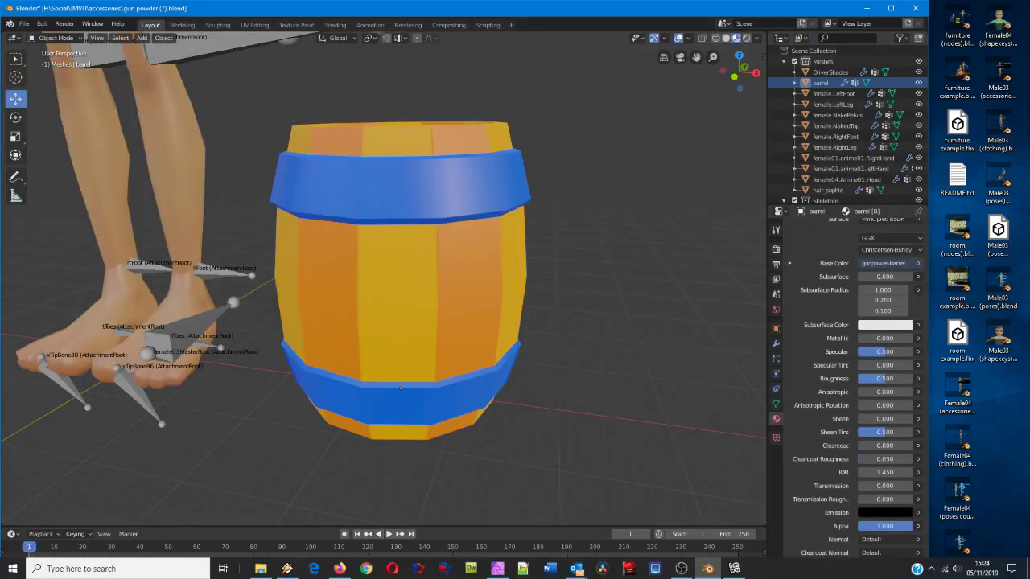
Switch to the IMVU editor and load gun powder (7).fbx from the accessories folder for FBX import
left_click(734, 569)
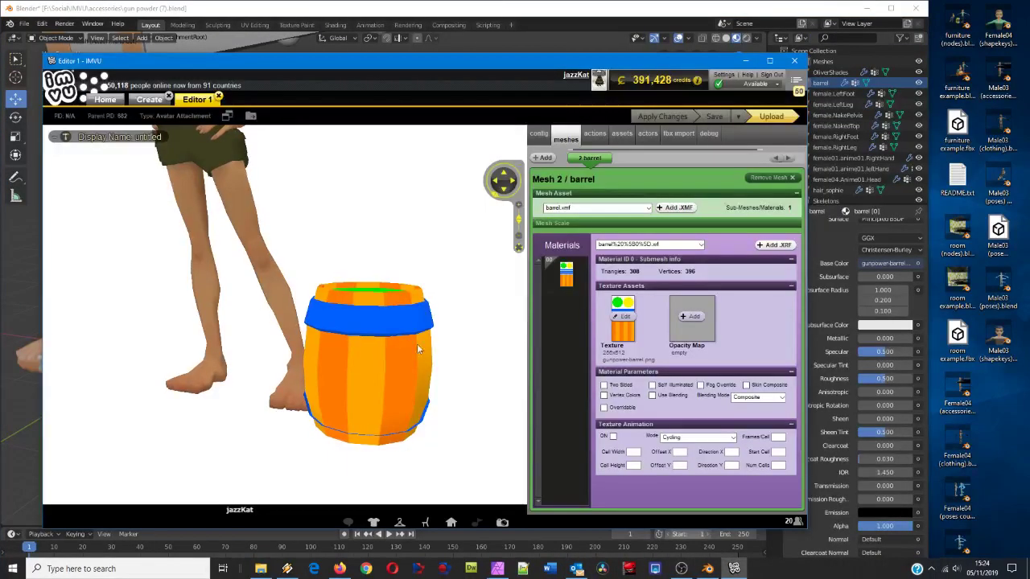
mouse_move(407, 366)
left_mouse_down()
mouse_move(378, 366)
mouse_move(407, 370)
left_mouse_up()
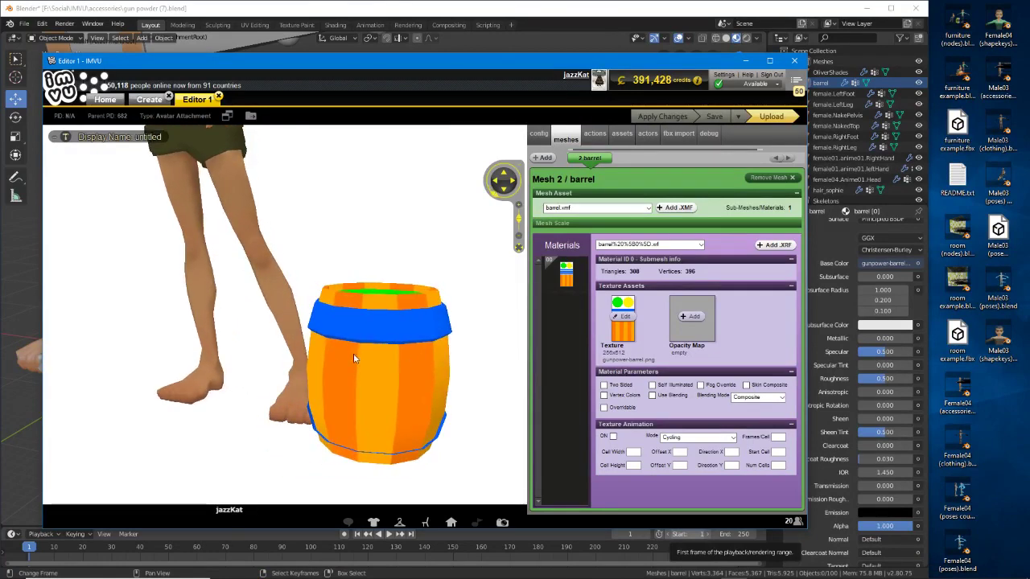
left_click(676, 135)
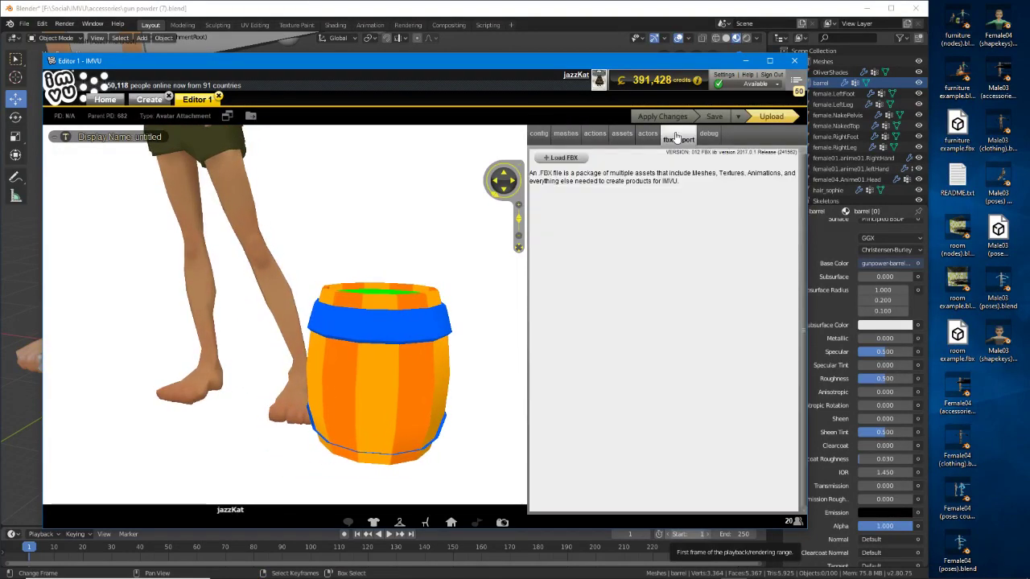
left_click(563, 159)
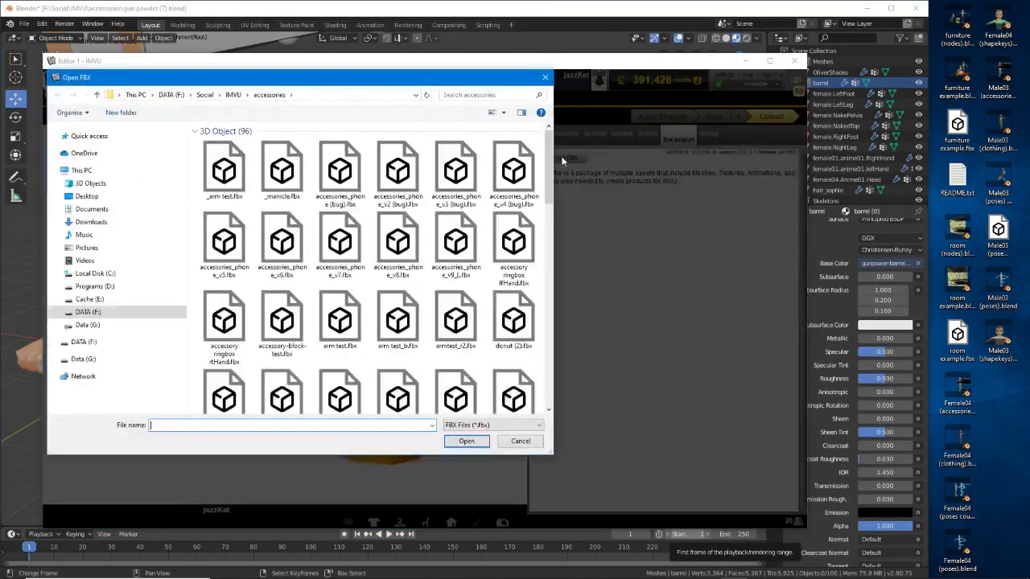
left_click_drag(550, 176, 550, 244)
left_click(514, 190)
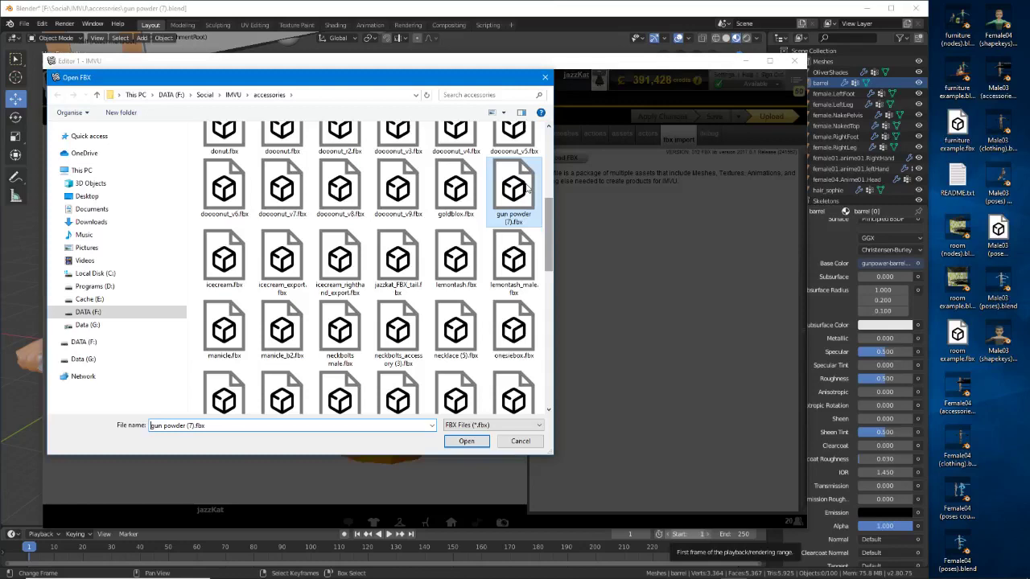
left_click(473, 443)
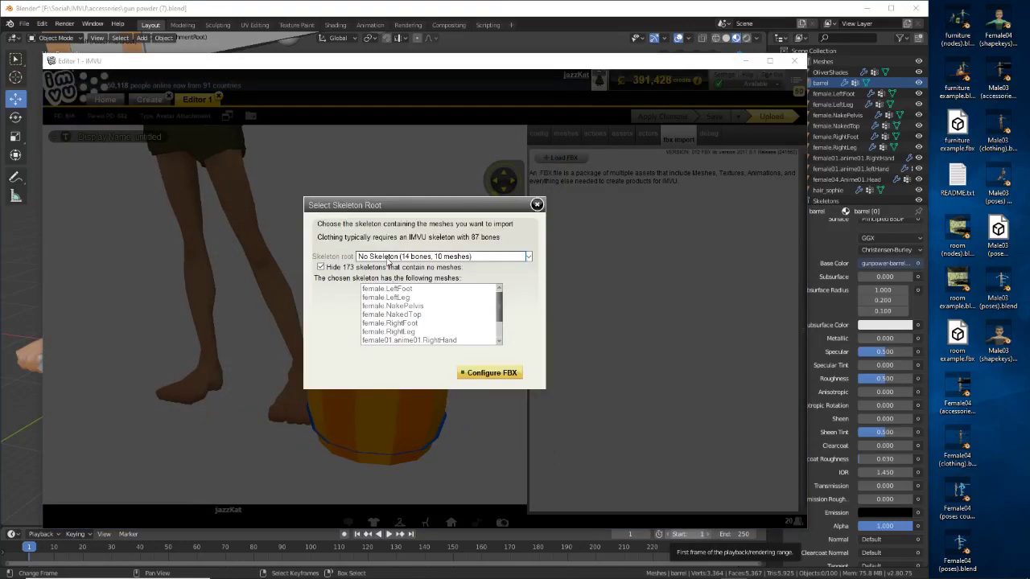
Choose the RootNode/Female03MasterRoot (AttachmentRoot)/AttachmentRoot skeleton containing the barrel mesh and continue to the FBX configuration
left_click(388, 257)
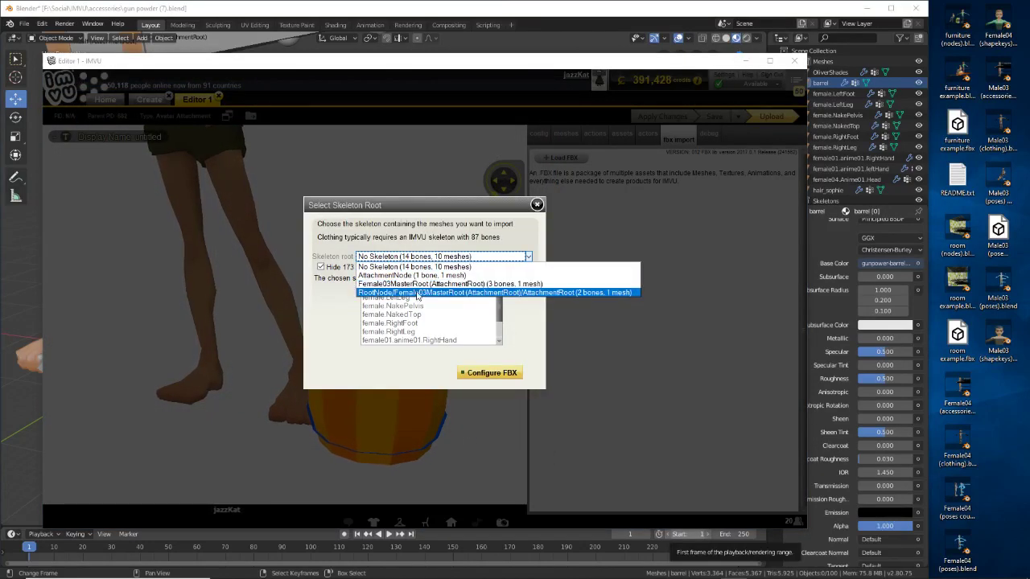
left_click(418, 293)
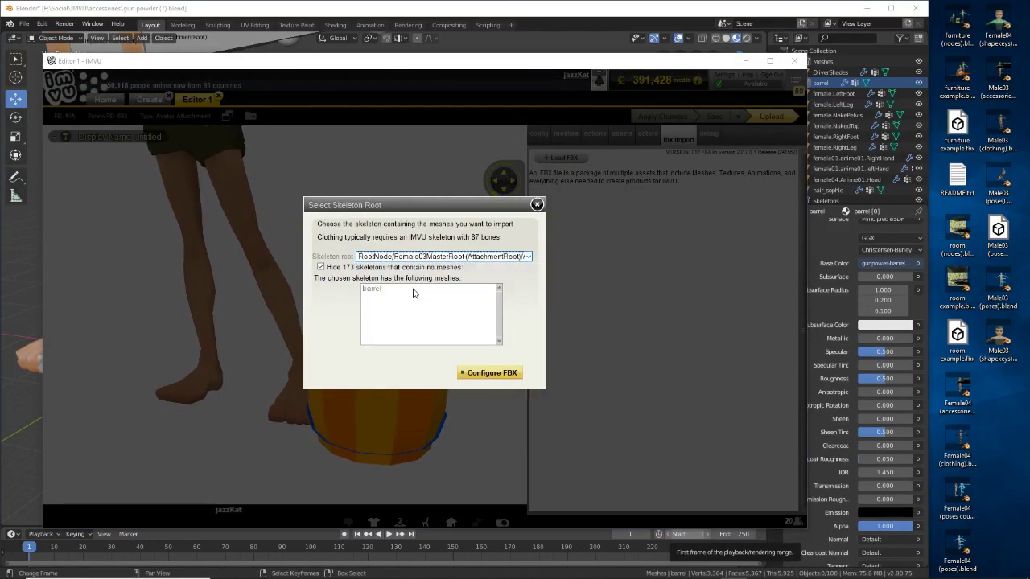
left_click(483, 374)
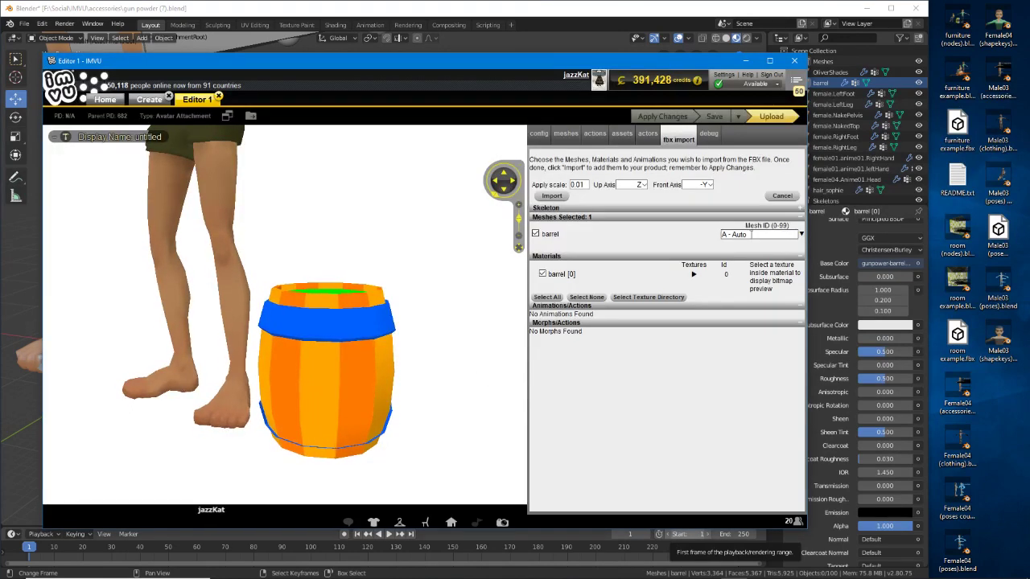
Assign mesh ID 2 to the barrel, import it at scale 0.01 and apply the changes to the product
left_click_drag(792, 234, 679, 235)
type("2")
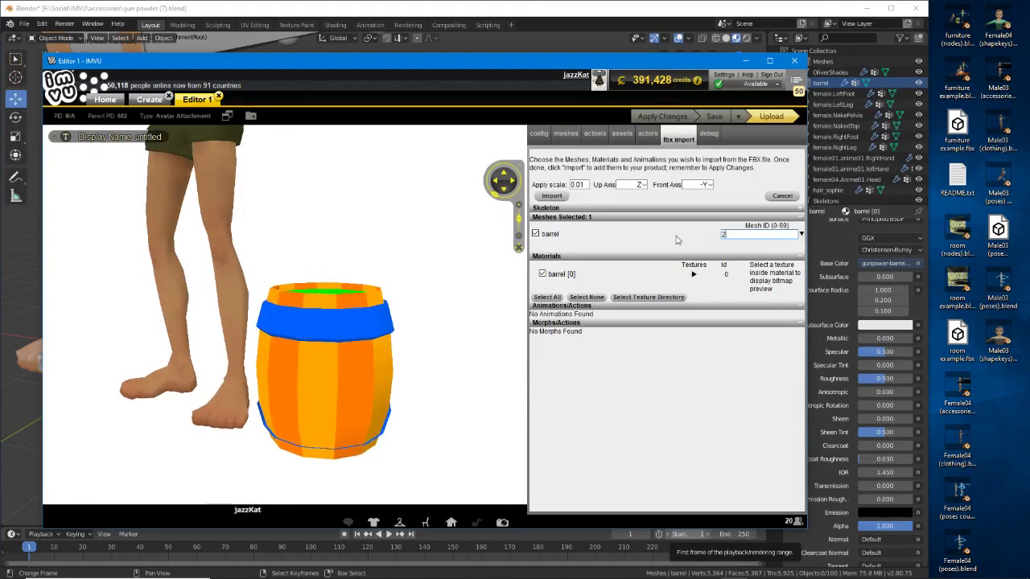
left_click(587, 185)
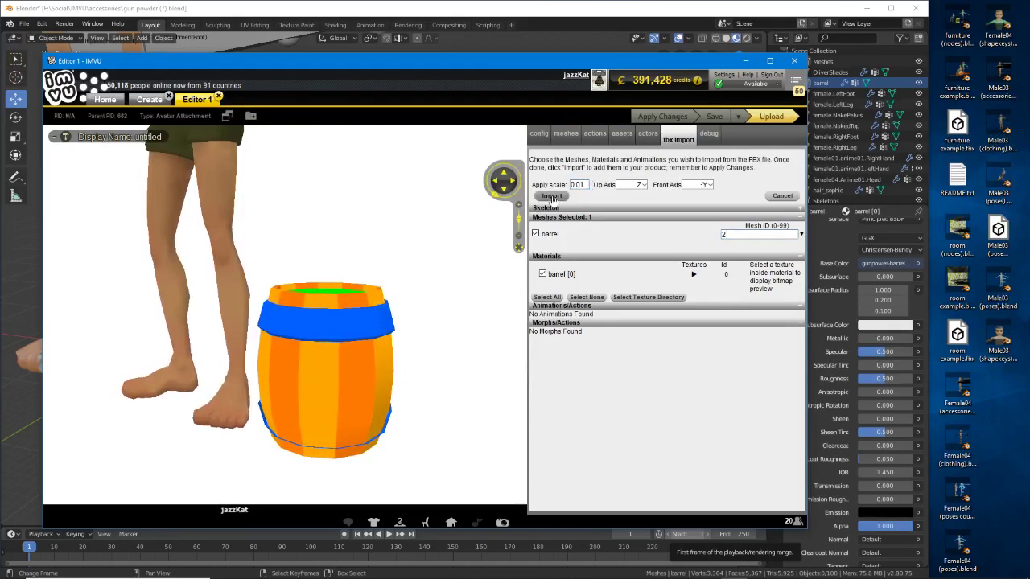
left_click(552, 196)
left_click(621, 435)
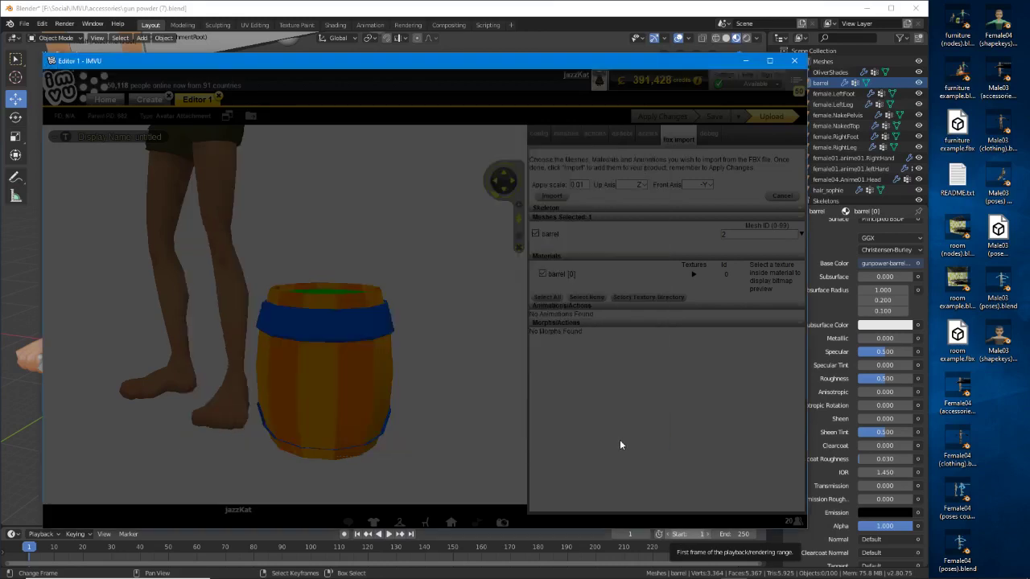
left_click(662, 118)
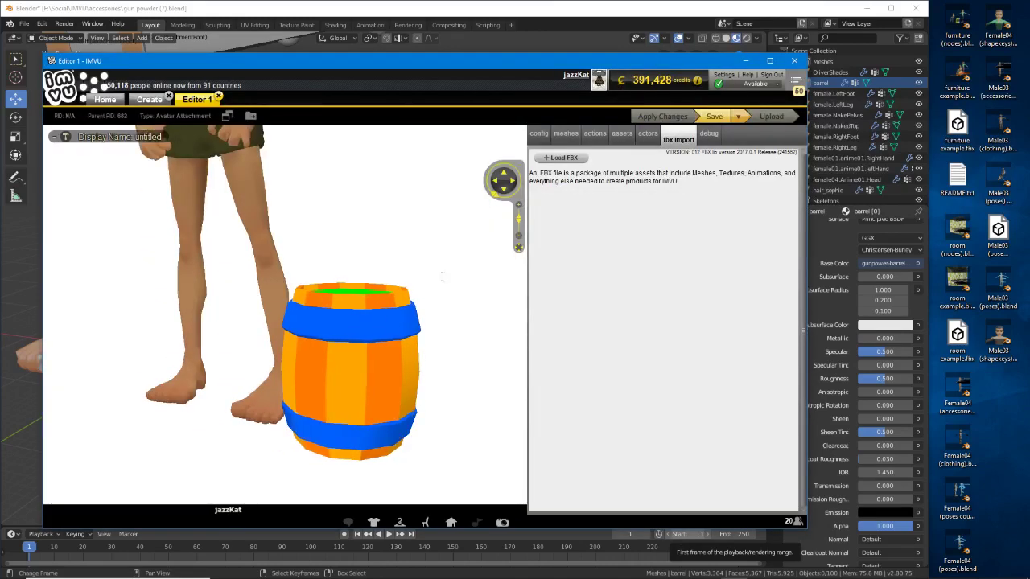
Set the compatible body pattern PID to 80,191, apply the change and save the product
left_click_drag(435, 370, 359, 317)
scroll(358, 321, "down", 3)
left_click_drag(321, 283, 327, 304)
scroll(309, 268, "down", 2)
left_click_drag(285, 200, 285, 222)
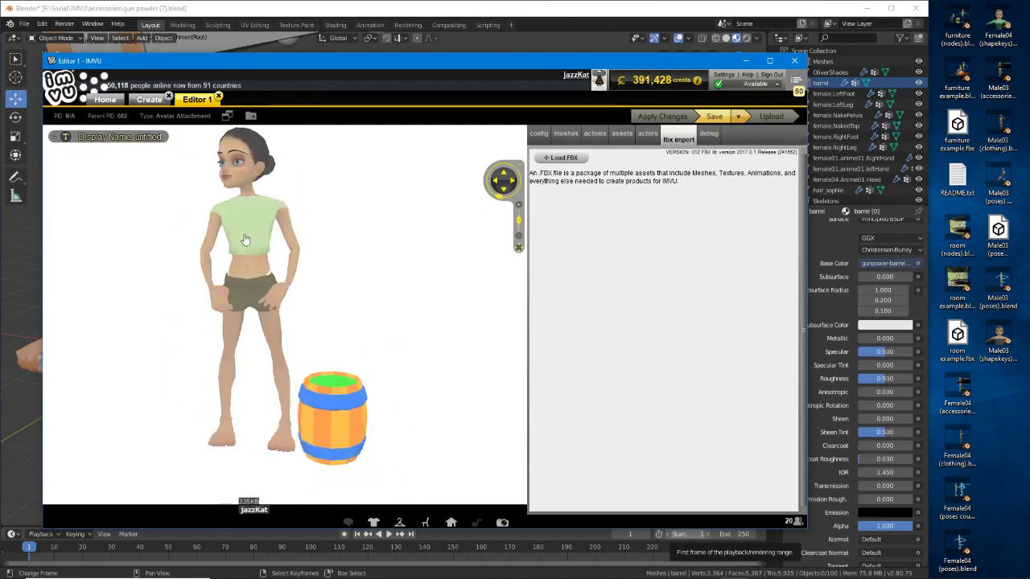
left_click(539, 133)
left_click(633, 190)
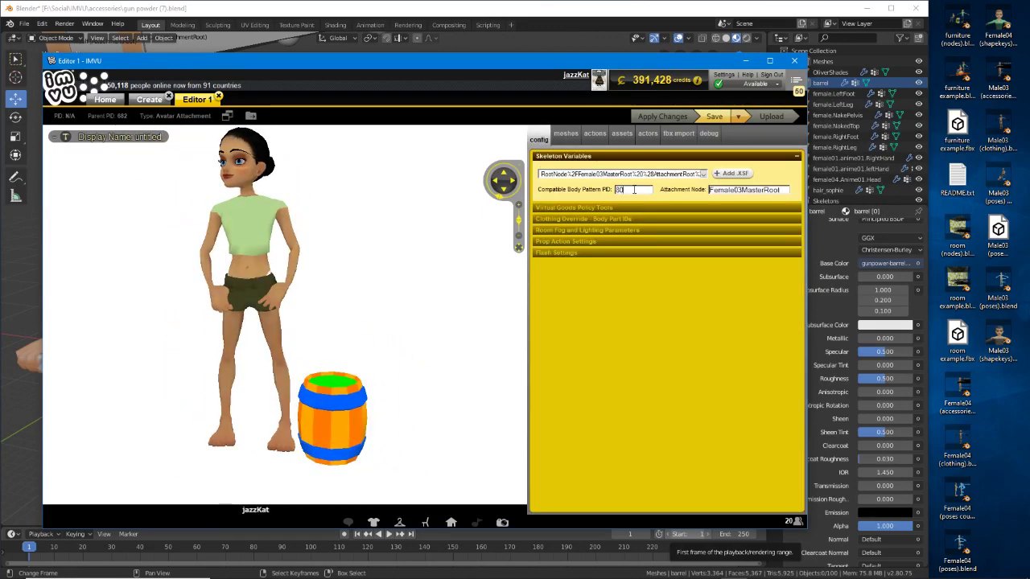
type(",191")
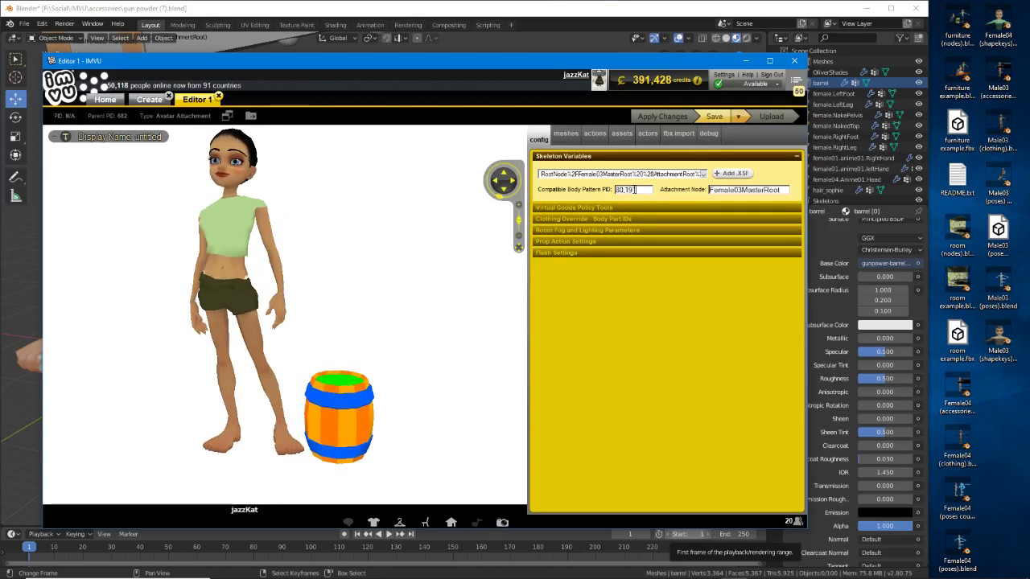
key("Return")
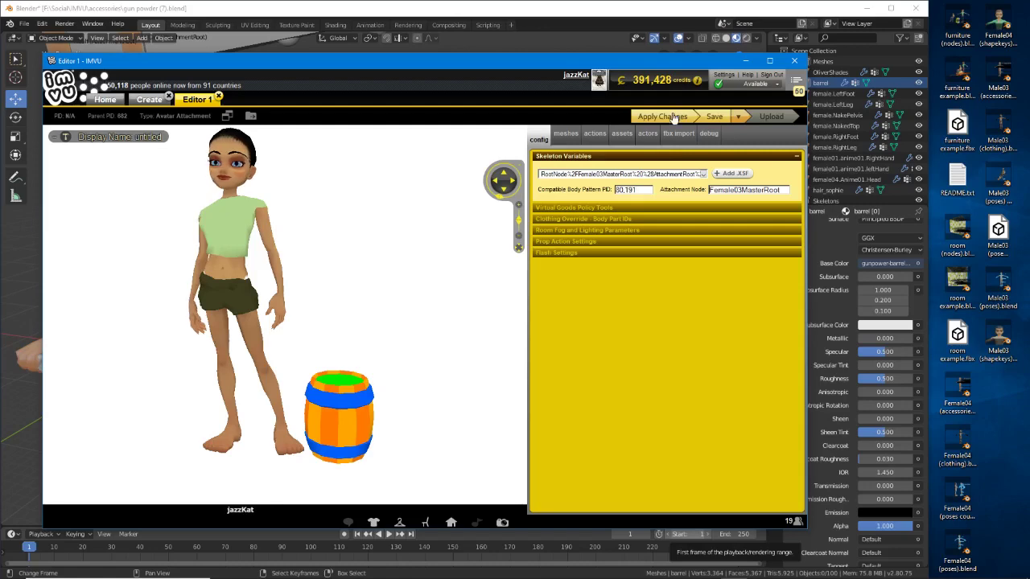
left_click(674, 117)
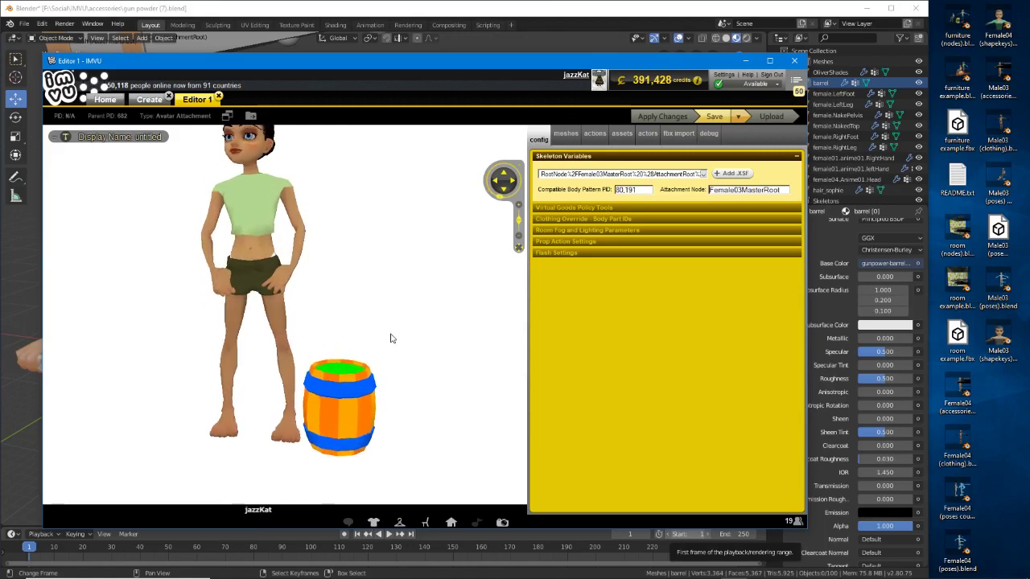
left_click(714, 117)
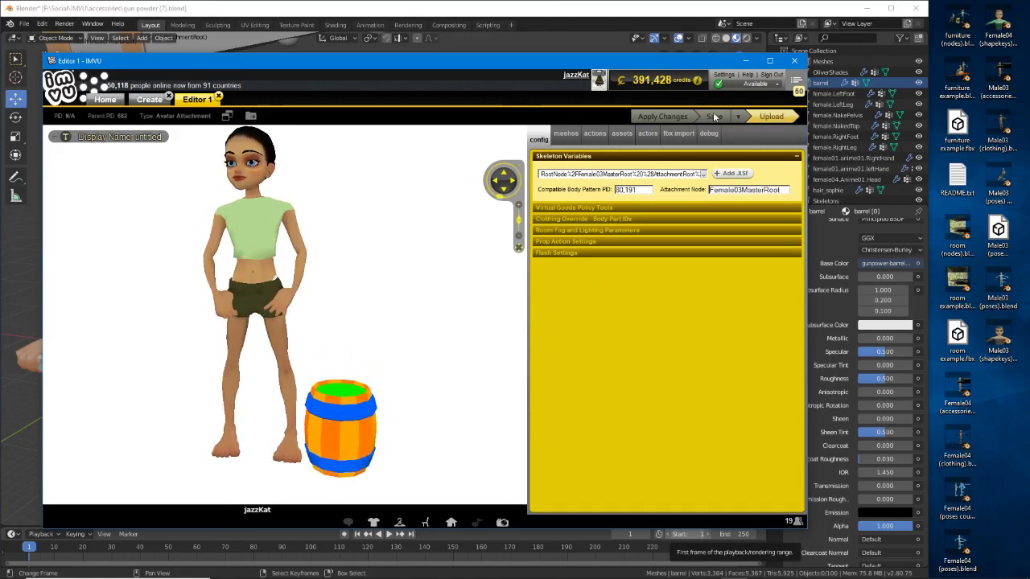
Review the product's mesh, actions, assets and actors settings and inspect the barrel beside the avatar
left_click(565, 135)
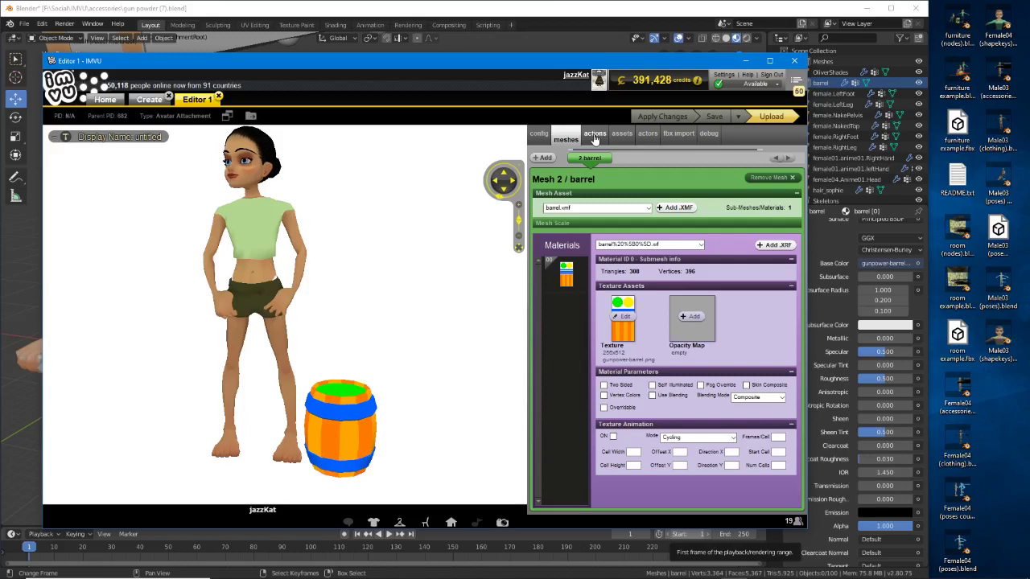
left_click(594, 137)
left_click(621, 137)
left_click(648, 137)
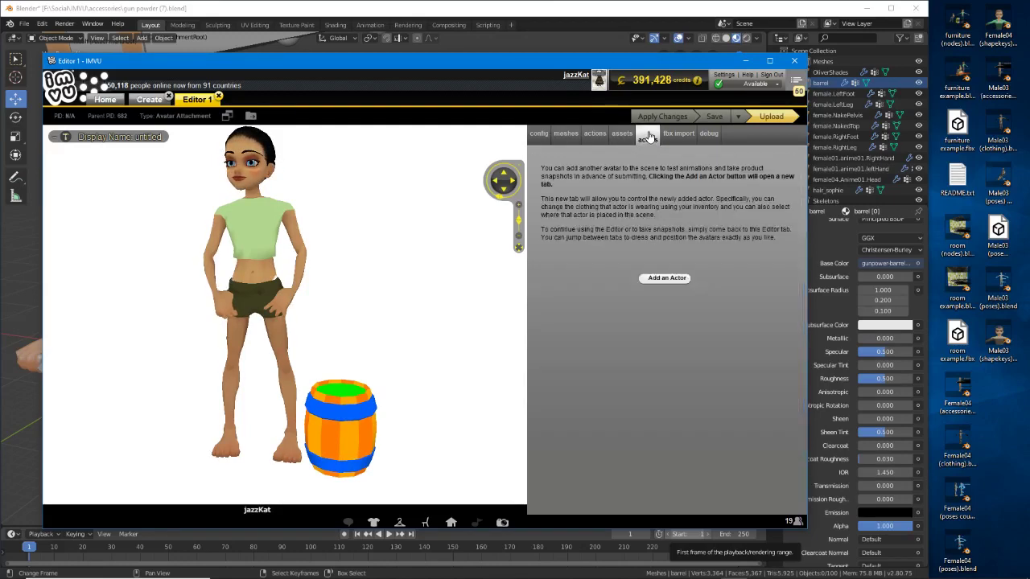
left_click(565, 135)
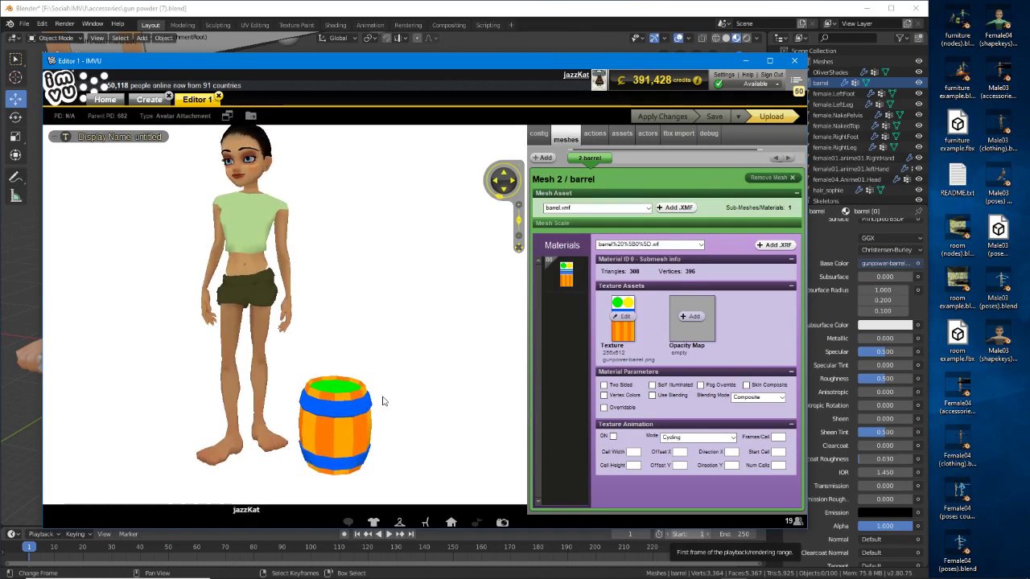
mouse_move(380, 396)
left_mouse_down()
mouse_move(182, 395)
mouse_move(405, 395)
mouse_move(383, 392)
left_mouse_up()
scroll(426, 396, "up", 4)
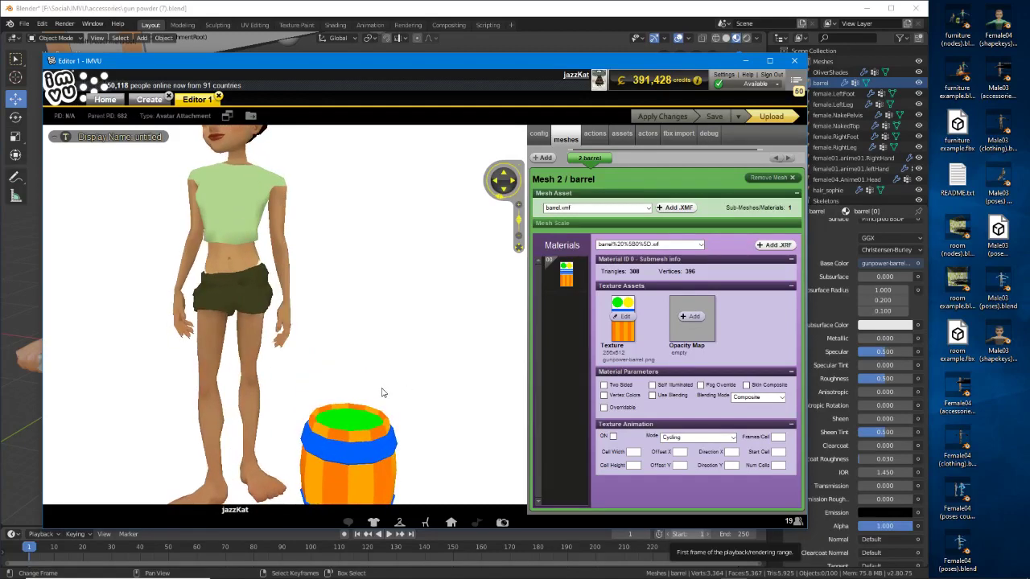
scroll(387, 394, "down", 2)
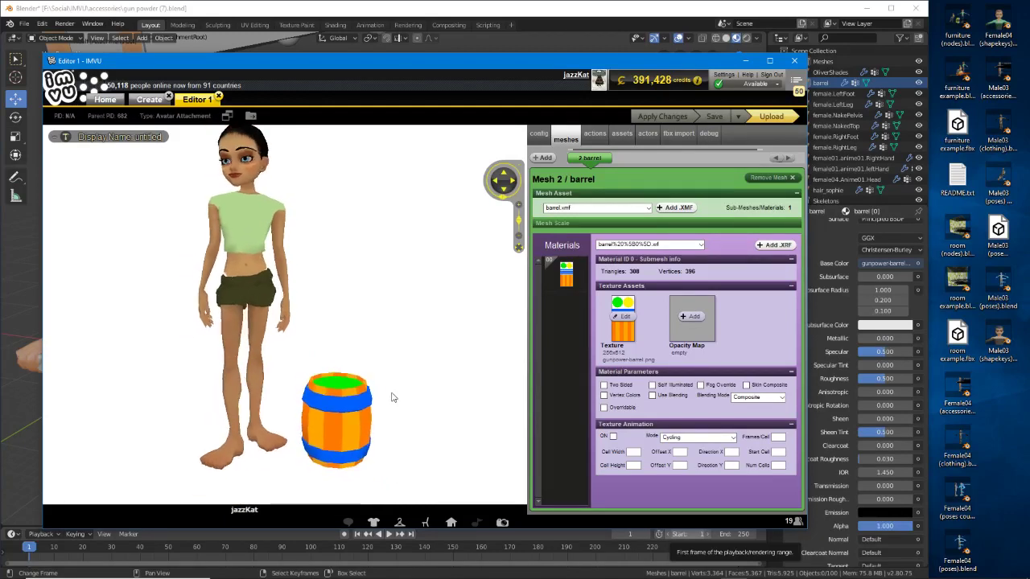
left_click_drag(348, 317, 420, 362)
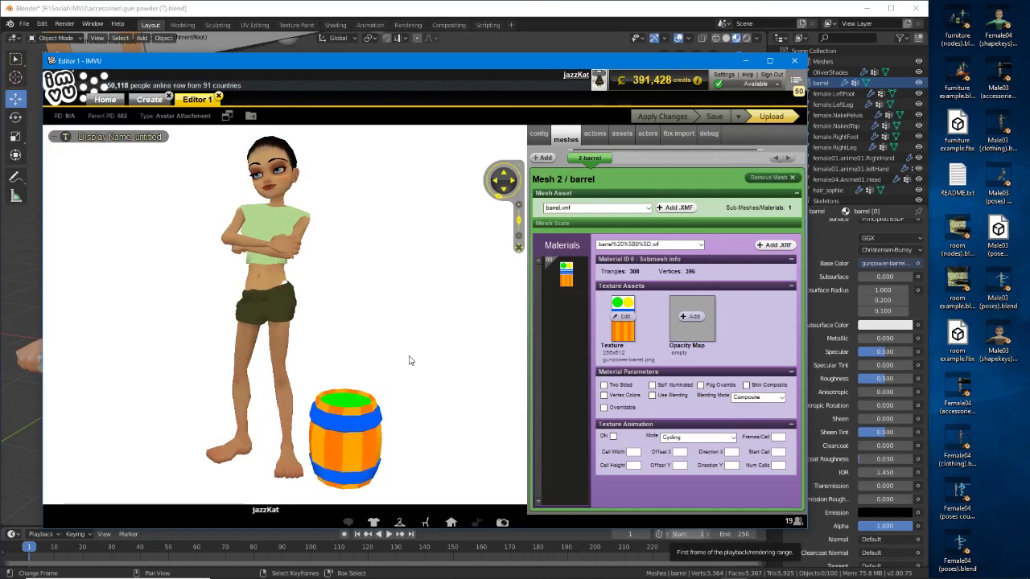
Switch to Blender, select the barrel and bring it into the UV Editing workspace
left_click(512, 10)
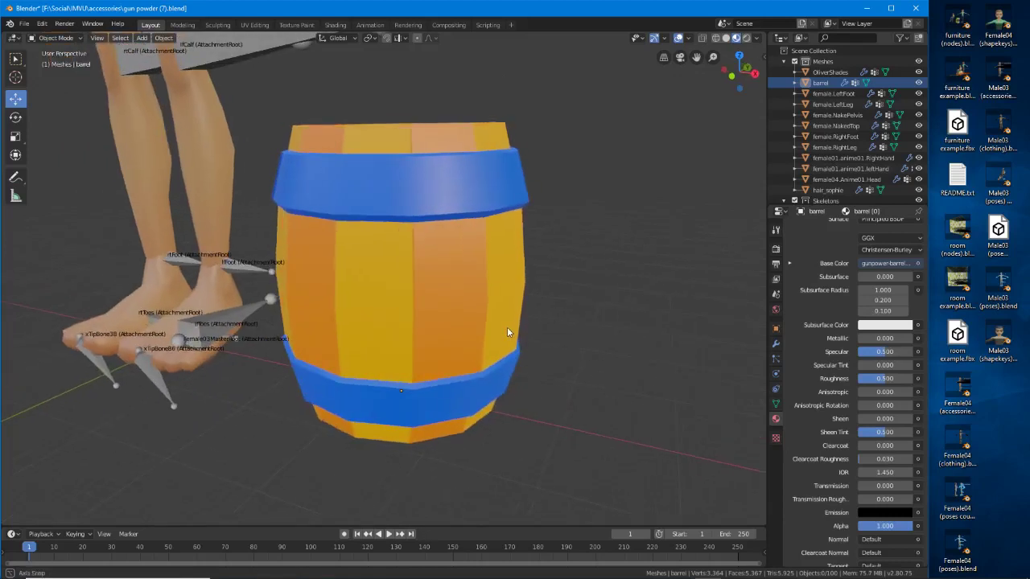
middle_click_drag(456, 282, 453, 328)
left_click(441, 284)
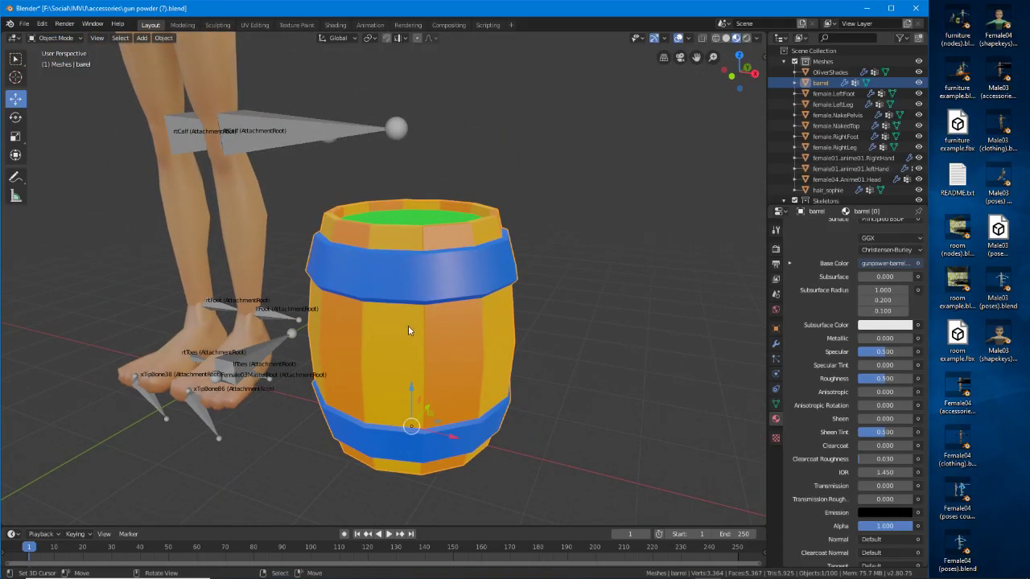
middle_click_drag(408, 330, 443, 372)
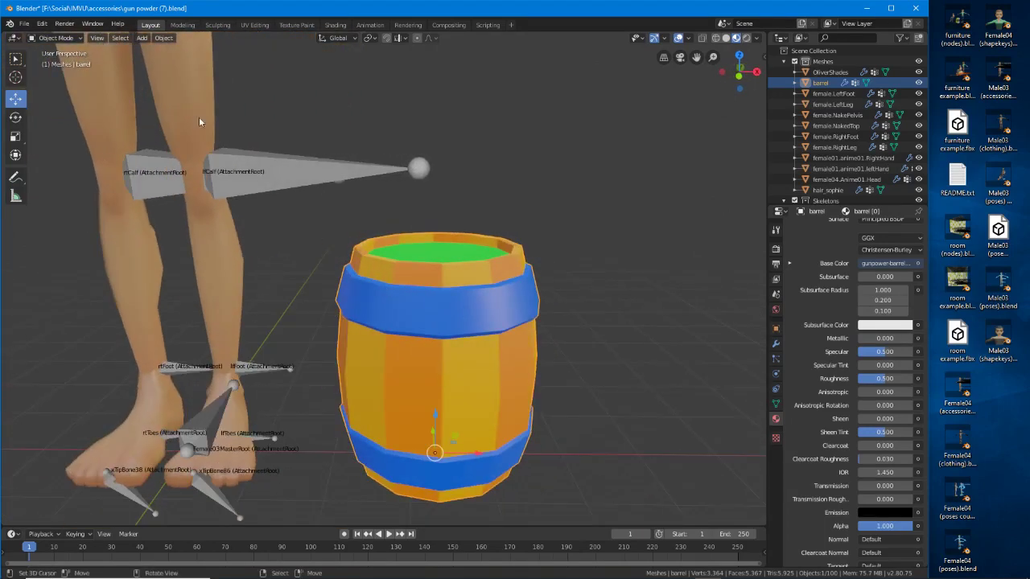
left_click(255, 25)
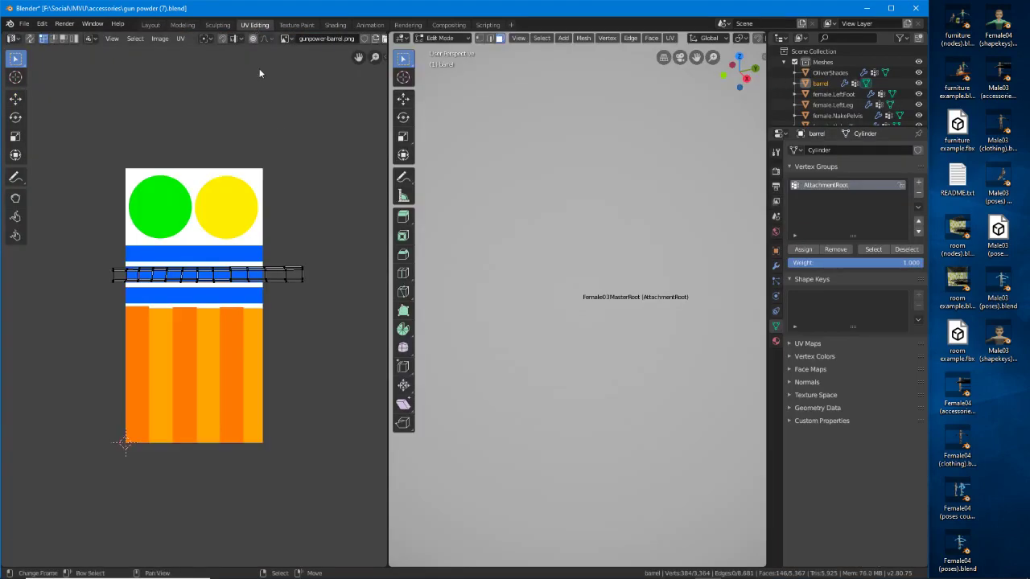
Select all of the barrel's faces and all of their UV islands
scroll(575, 345, "down", 4)
scroll(575, 345, "down", 5)
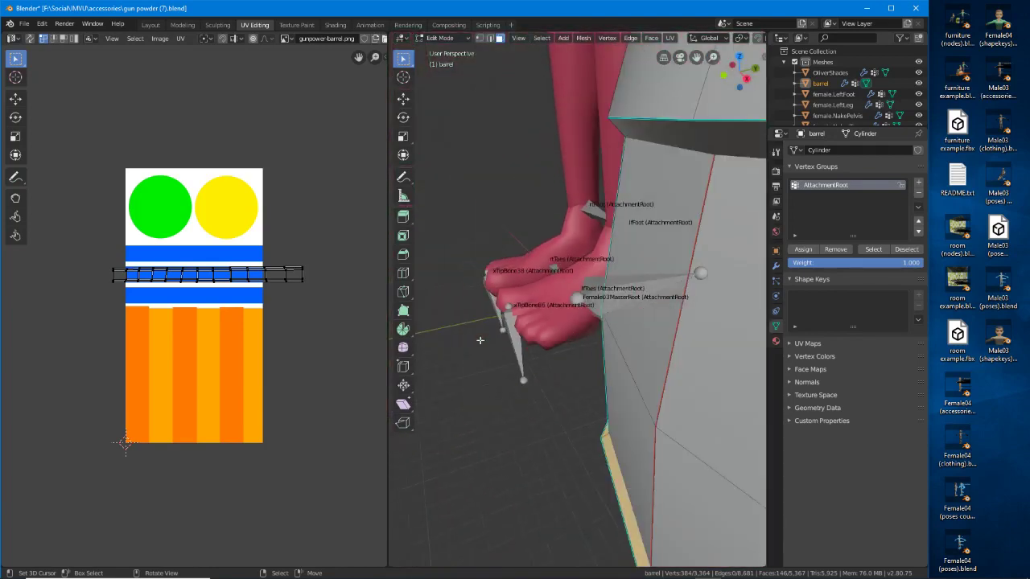
middle_click_drag(574, 329, 439, 345)
scroll(556, 335, "down", 3)
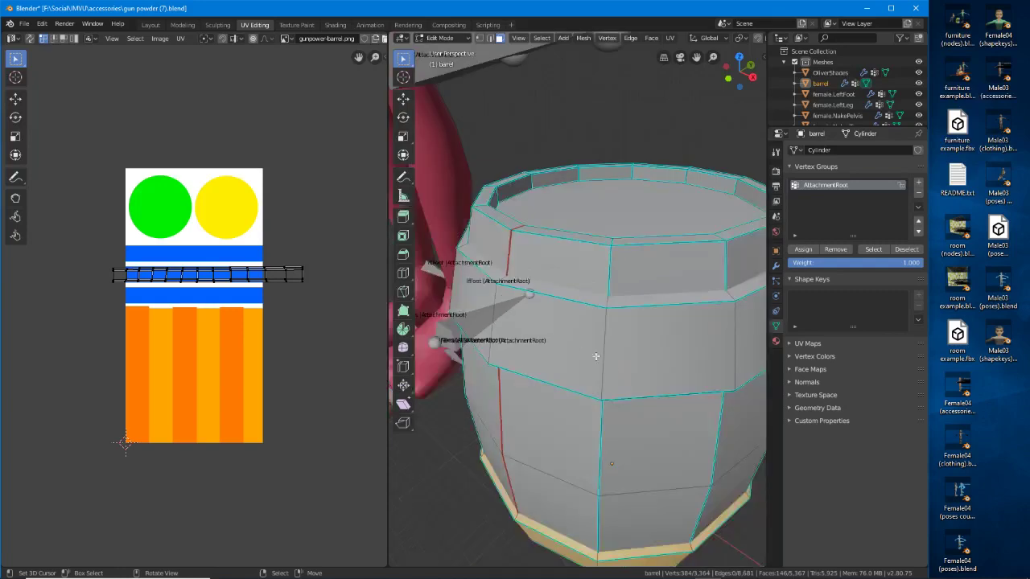
middle_click_drag(620, 385, 583, 363, "shift")
scroll(583, 364, "down", 2)
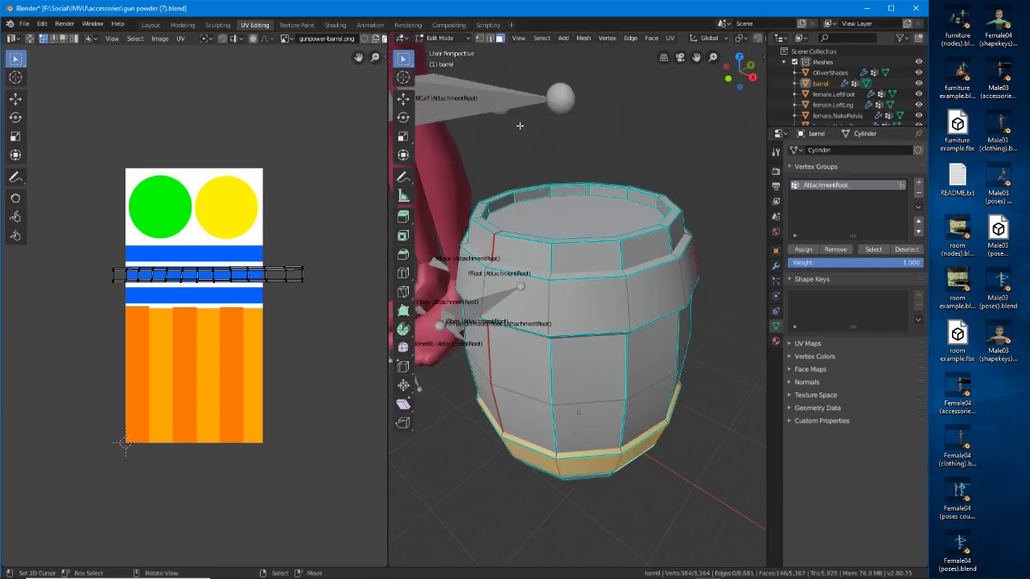
left_click(541, 38)
left_click(552, 53)
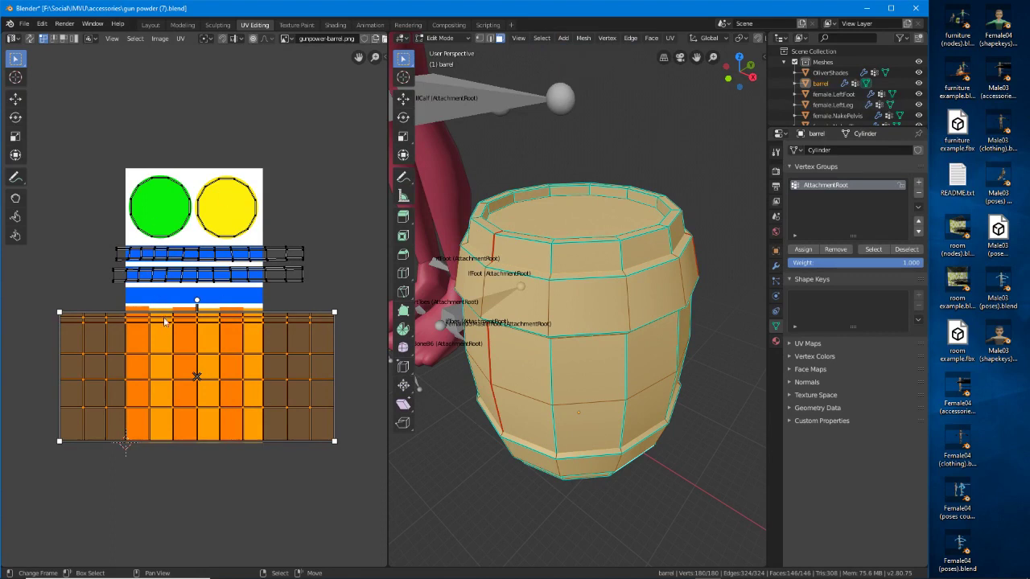
key("a")
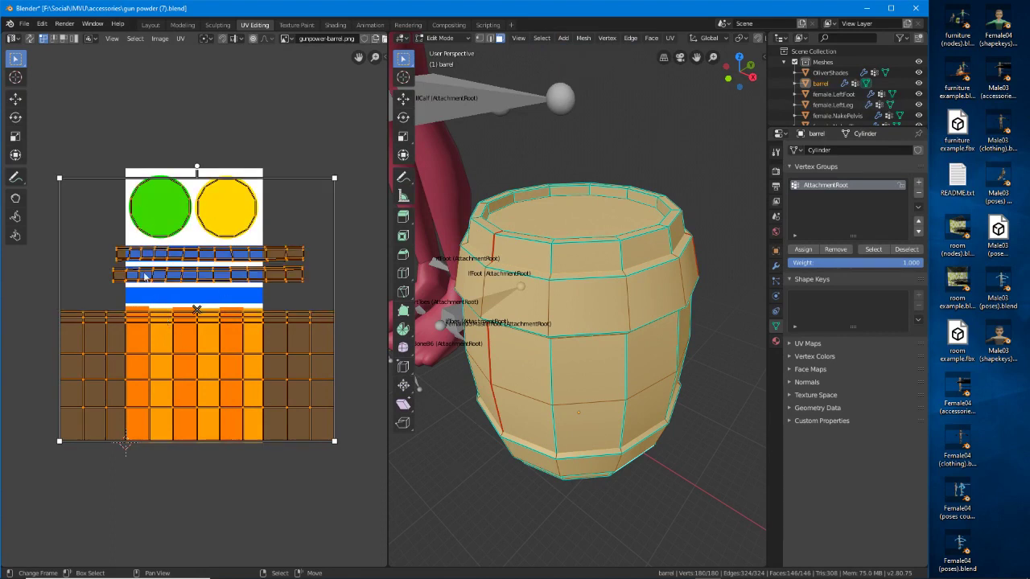
Export the barrel's UV layout as barrel UV.png in the accessories folder, with fill opacity 1.00
left_click(180, 40)
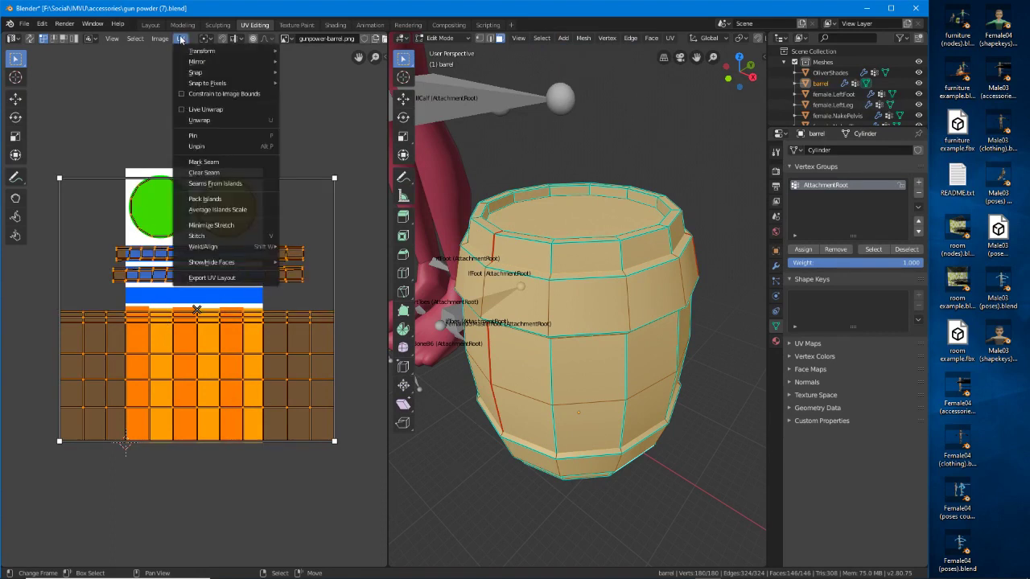
left_click(226, 278)
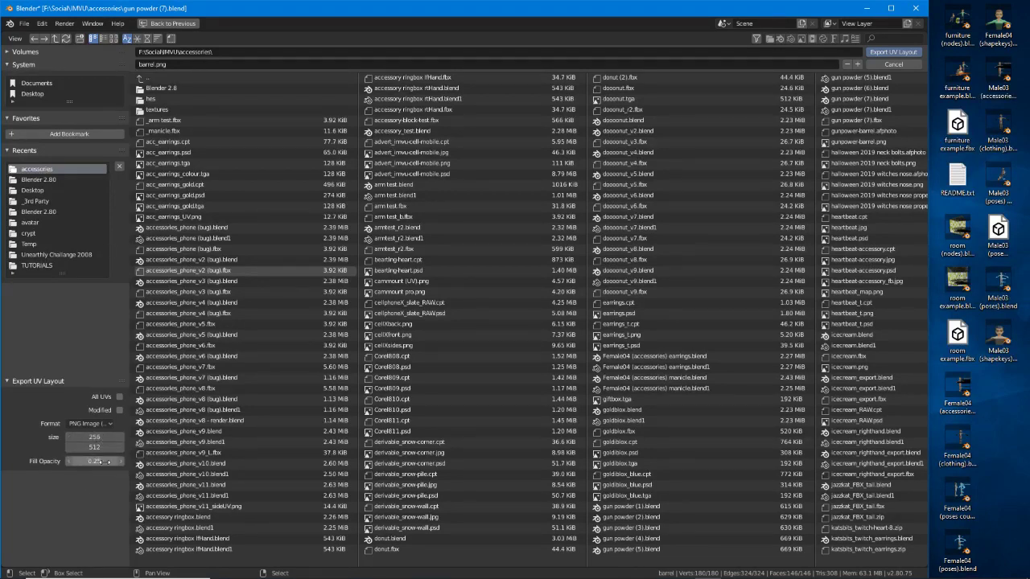
mouse_move(103, 461)
left_mouse_down()
mouse_move(69, 461)
mouse_move(121, 461)
left_mouse_up()
left_click_drag(92, 461, 121, 461)
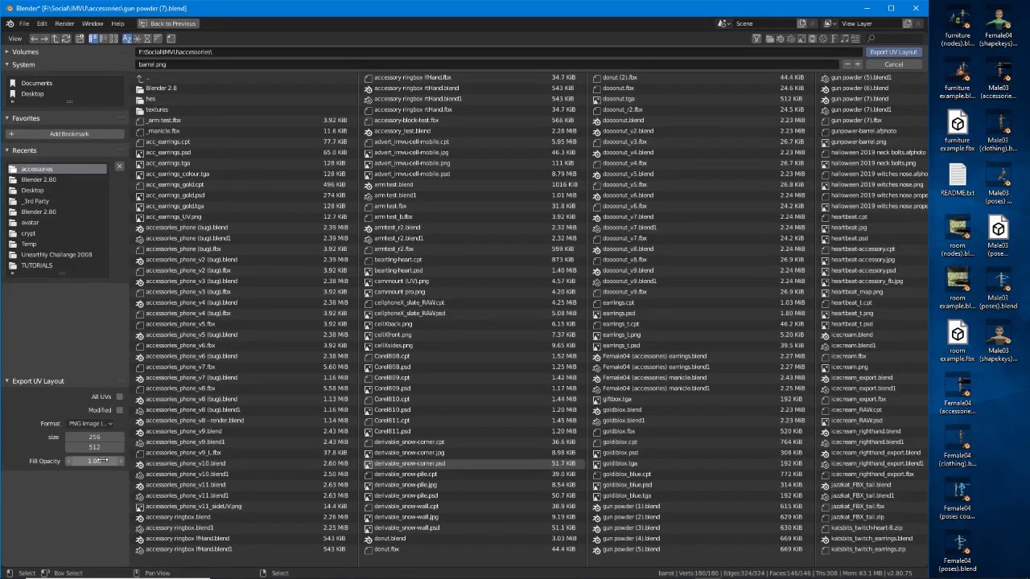
left_click(154, 64)
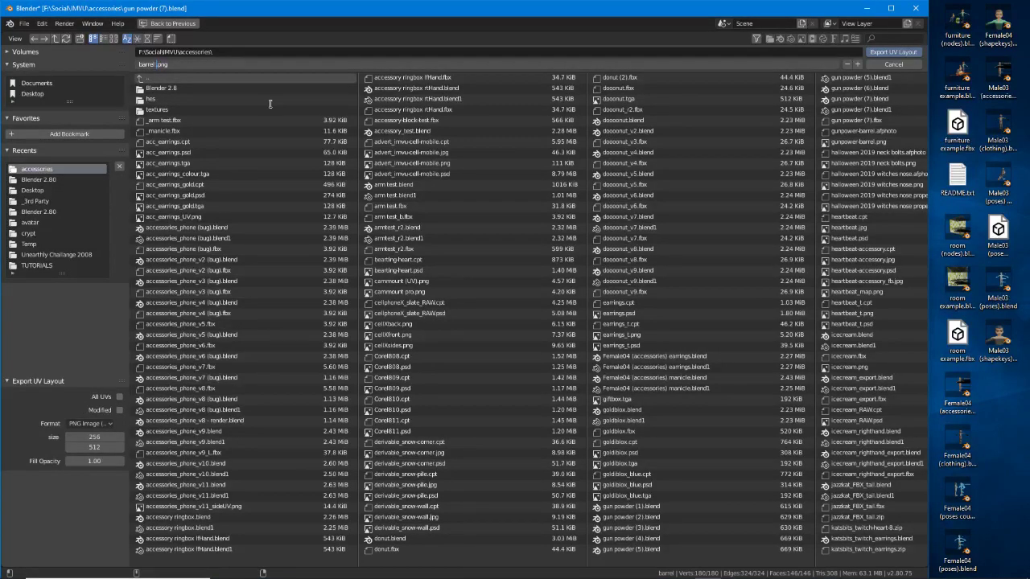
type("UV")
key("Return")
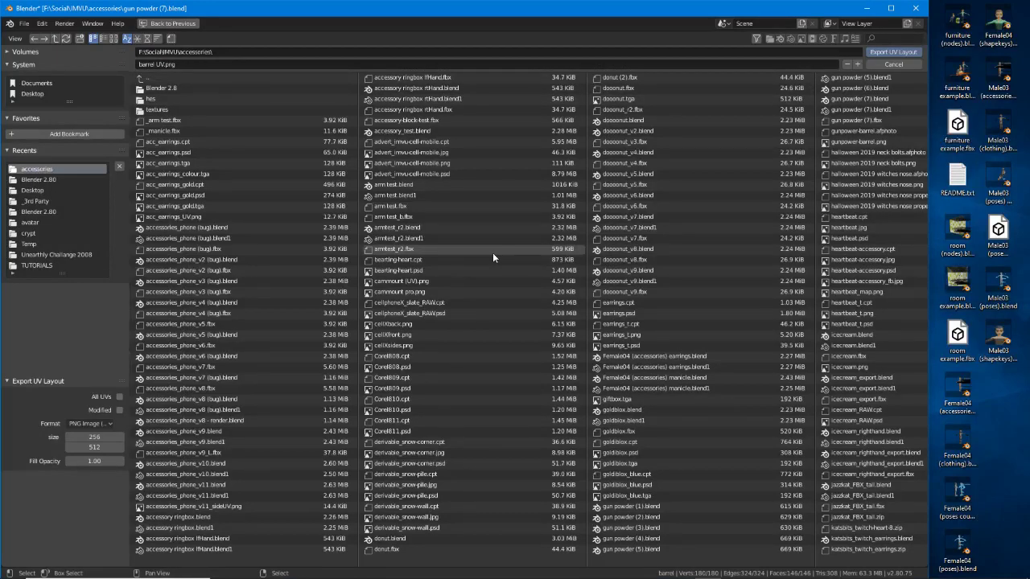
left_click(892, 52)
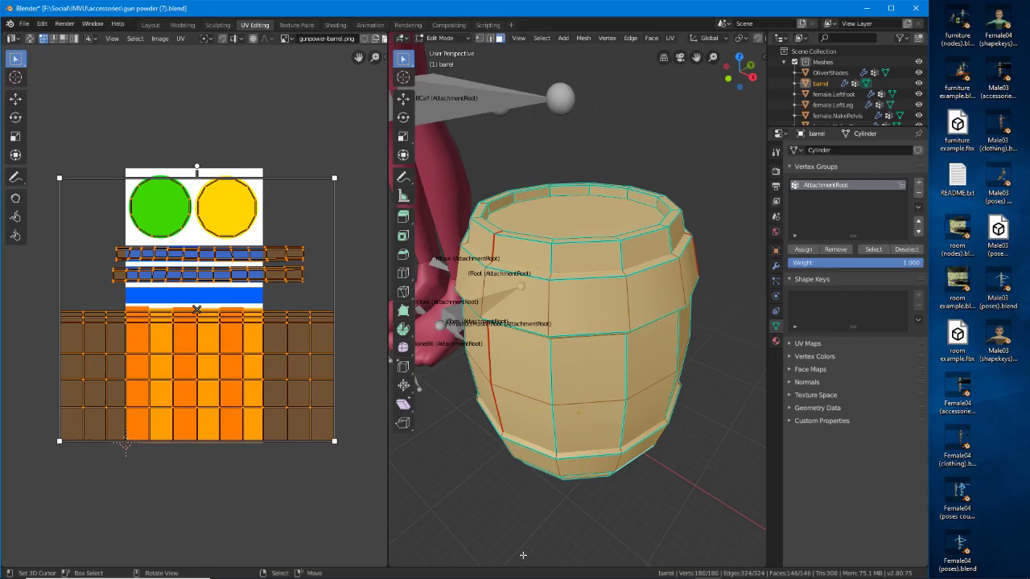
Switch to Affinity Photo, open barrel UV.png and compare it with the gunpower-barrel texture document
left_click(495, 569)
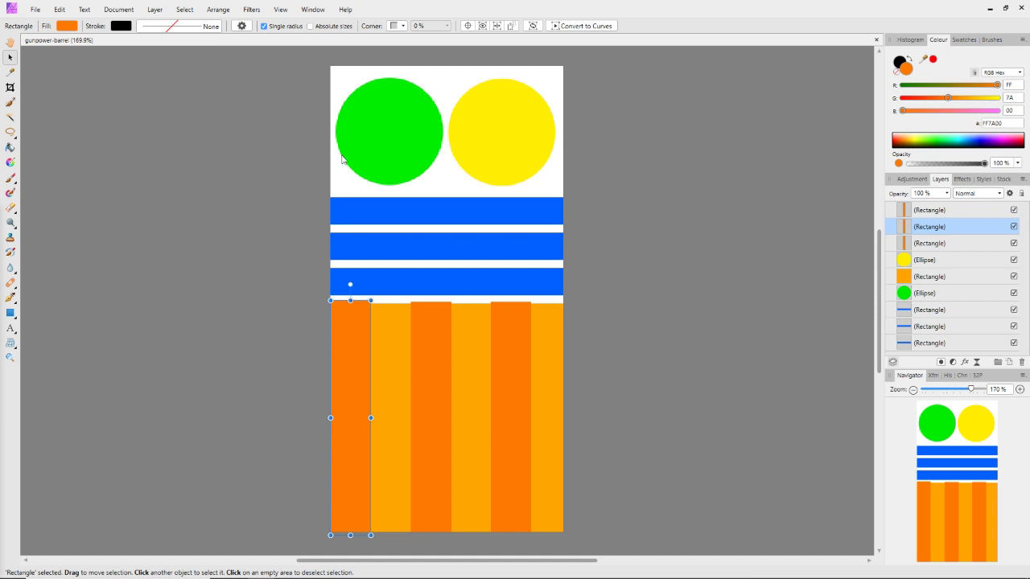
left_click_drag(342, 159, 490, 43)
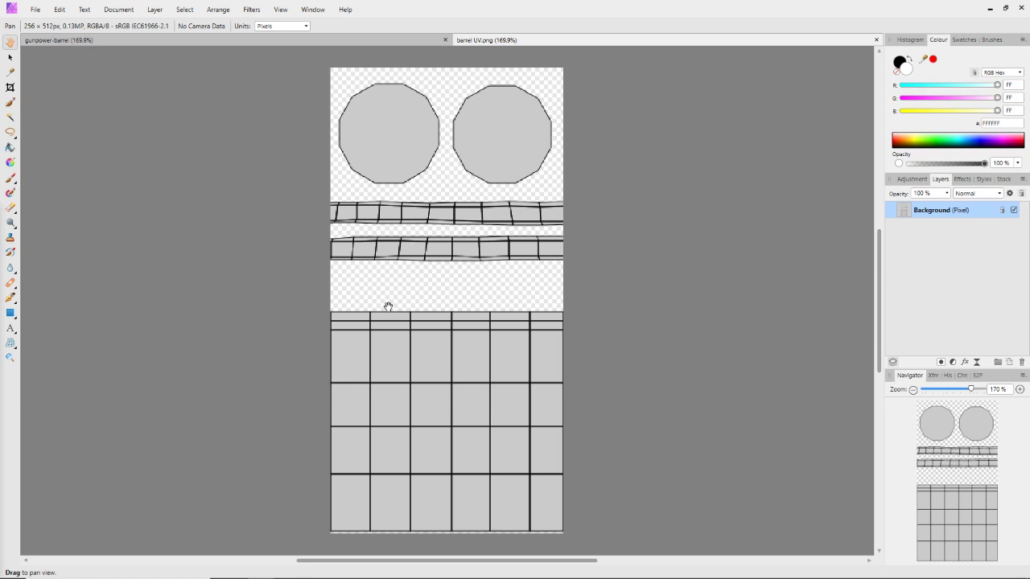
left_click(342, 41)
key("v")
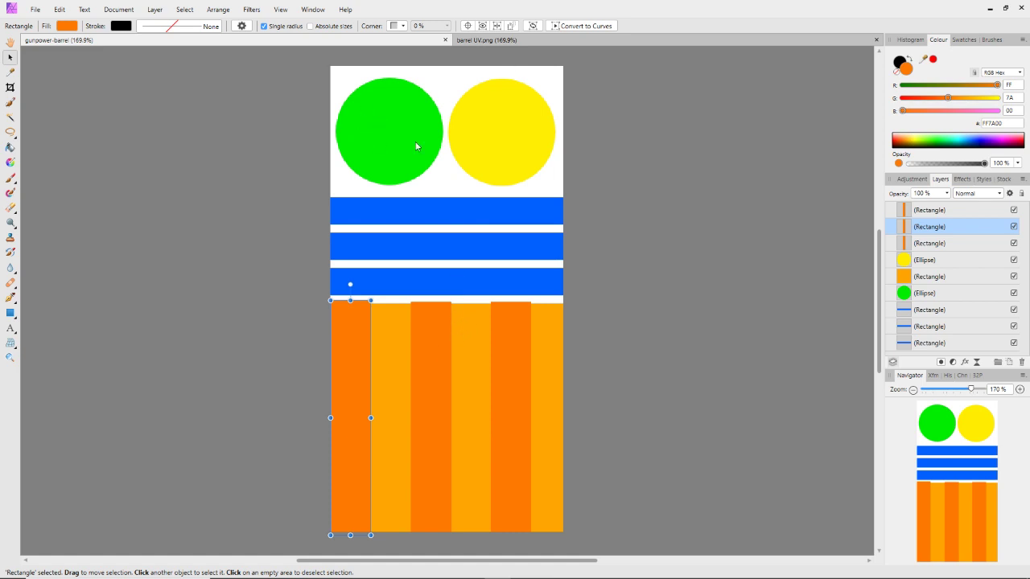
left_click(504, 46)
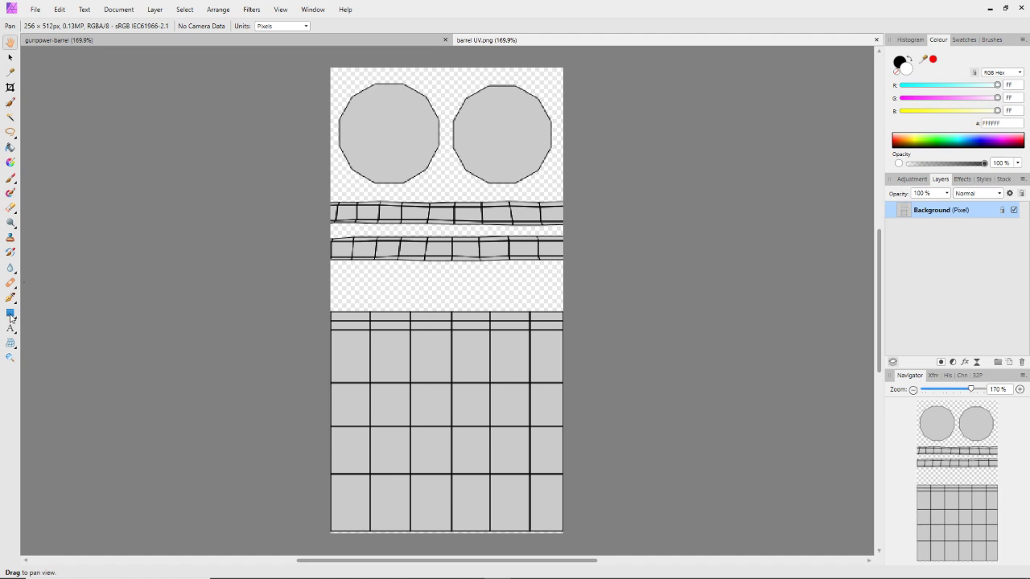
Draw six tall white rectangles over the barrel UV layout, one inside each vertical plank column
key("u")
left_click_drag(425, 320, 440, 524)
left_click_drag(465, 319, 480, 524)
left_click_drag(501, 317, 516, 524)
left_click_drag(541, 318, 555, 525)
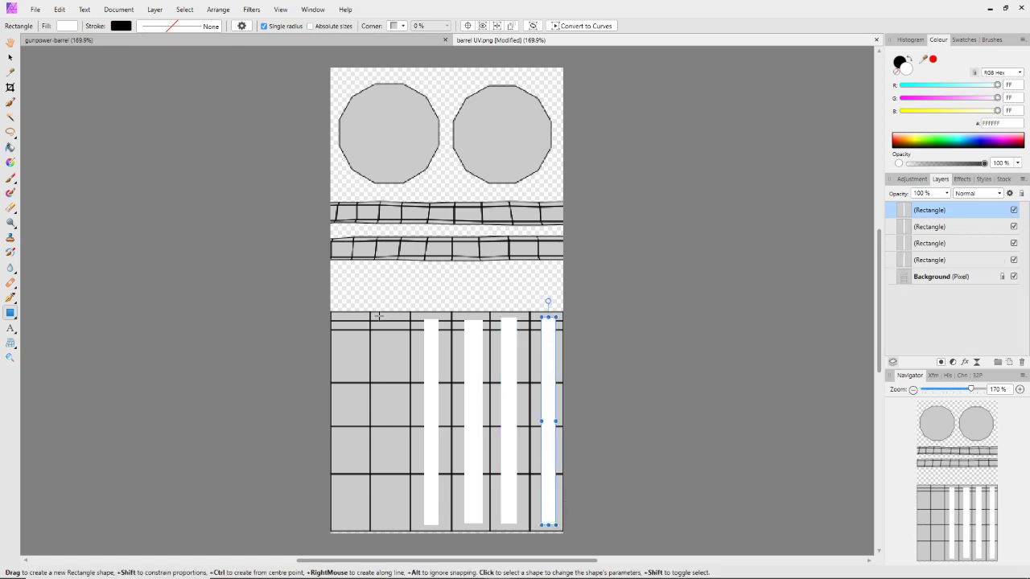
left_click_drag(380, 316, 398, 523)
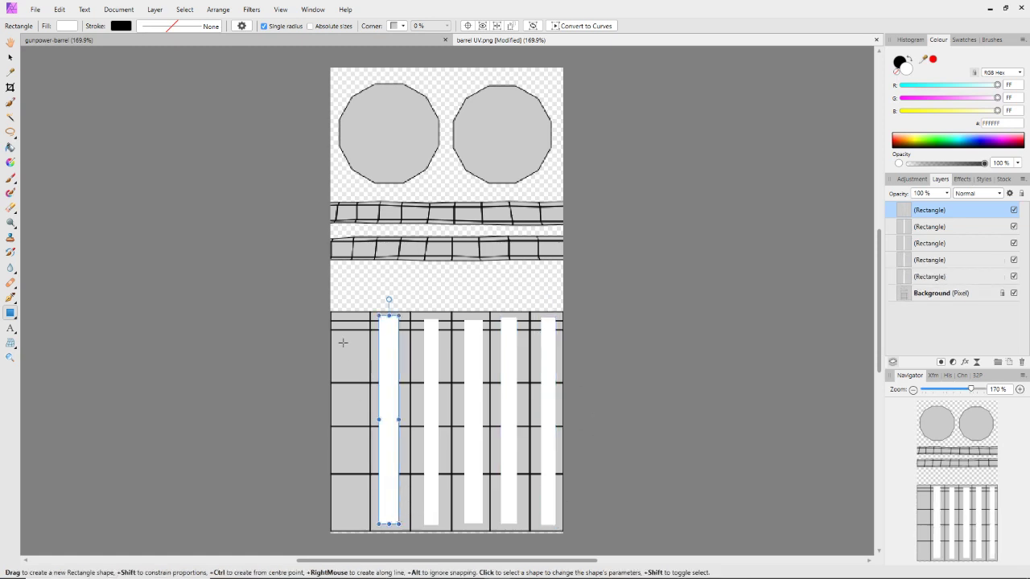
left_click_drag(338, 317, 361, 525)
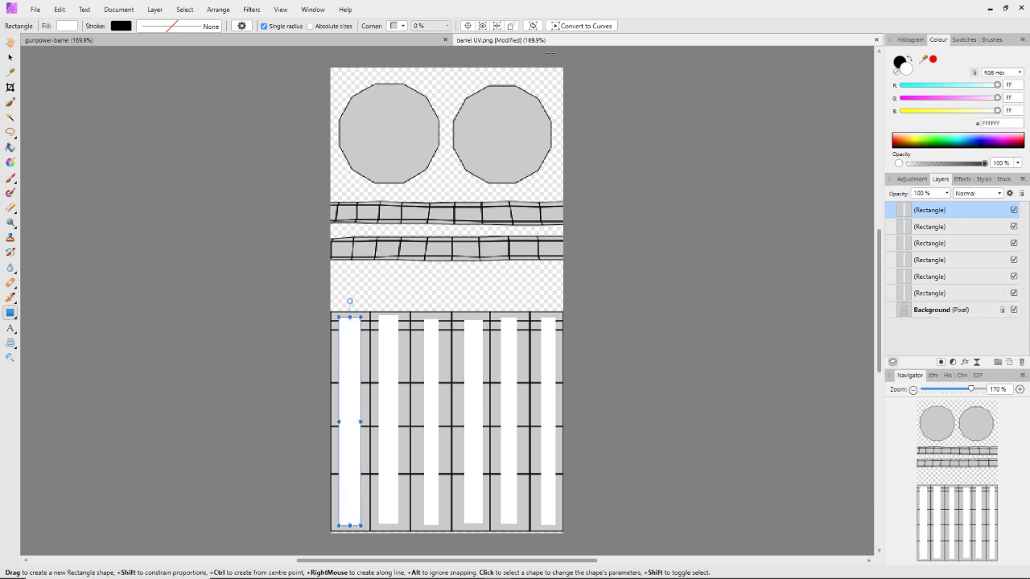
Compare the gunpower-barrel texture with the marked-up UV layout and return to Blender
left_click(387, 39)
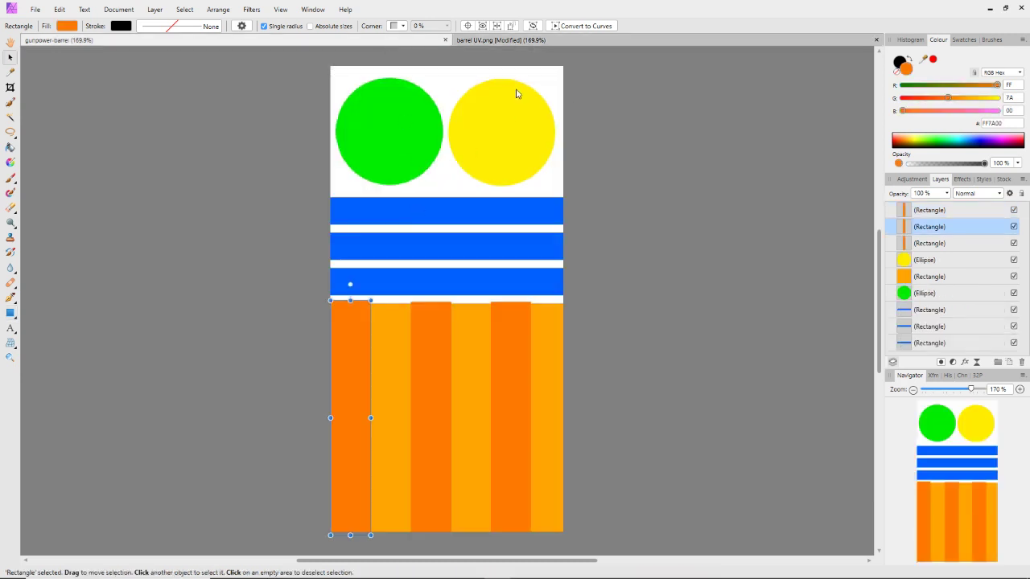
left_click(519, 41)
left_click(313, 43)
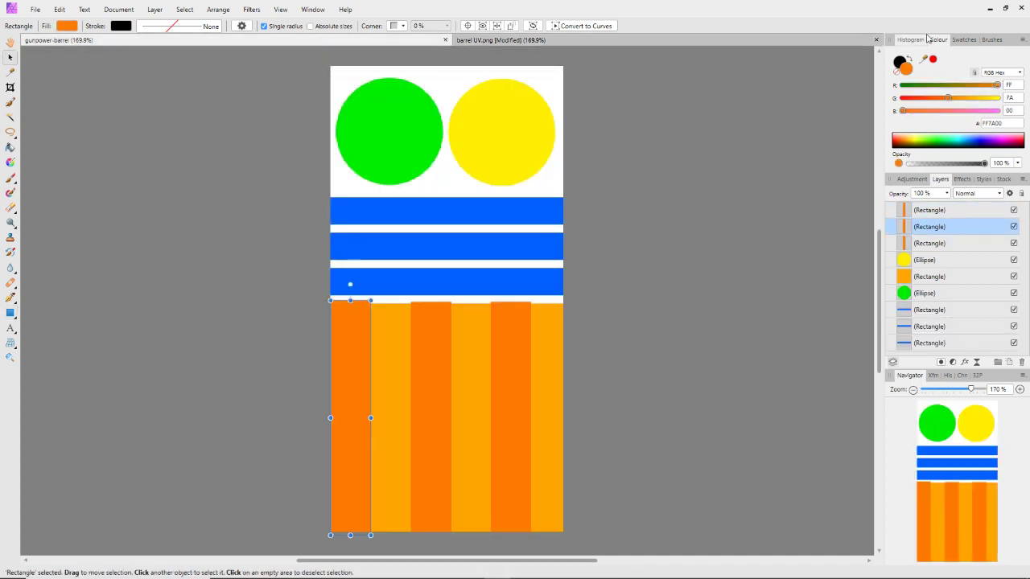
left_click(990, 10)
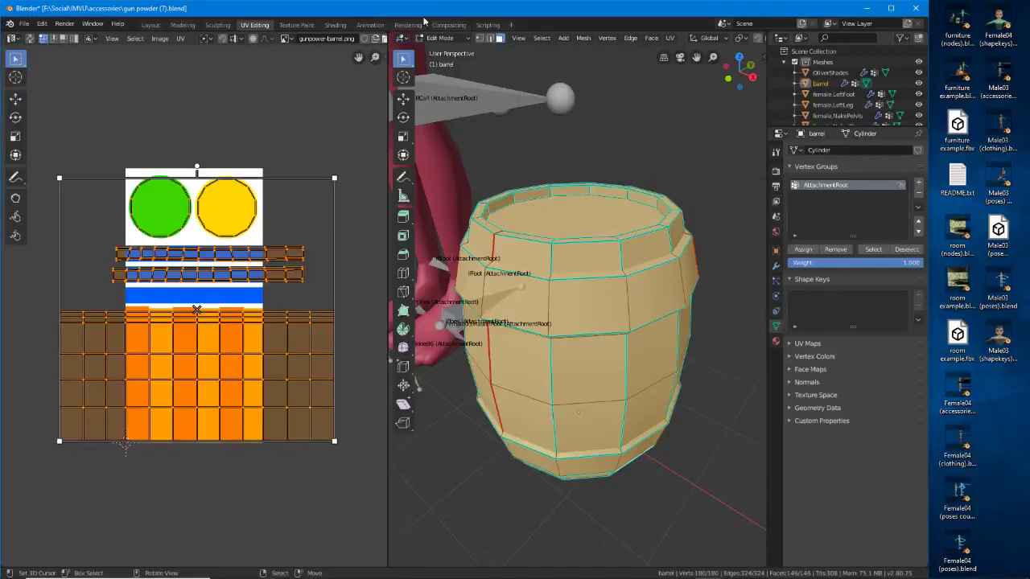
Switch to the IMVU editor and inspect the textured barrel beside the avatar
left_click(734, 569)
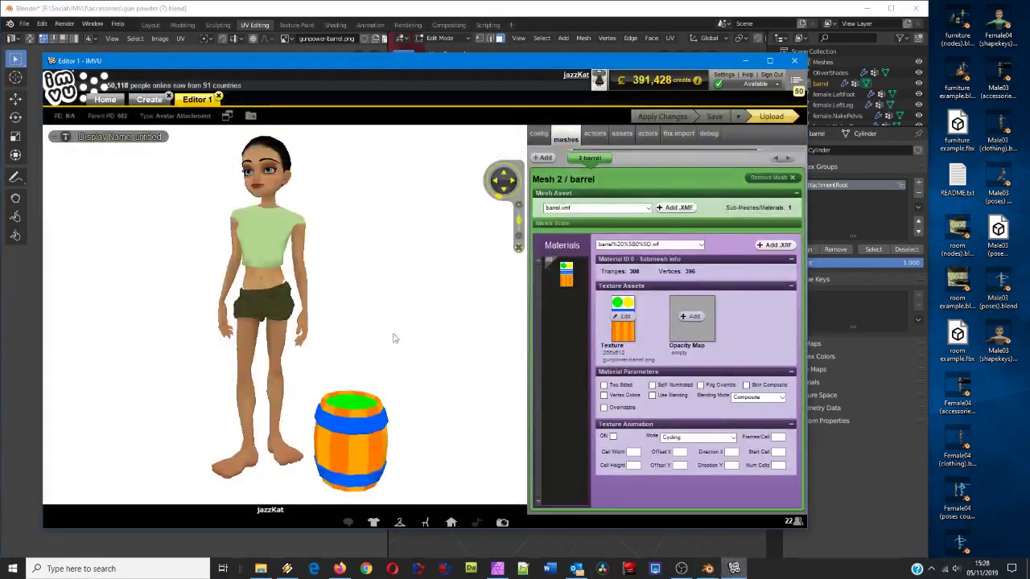
left_click_drag(419, 439, 266, 416)
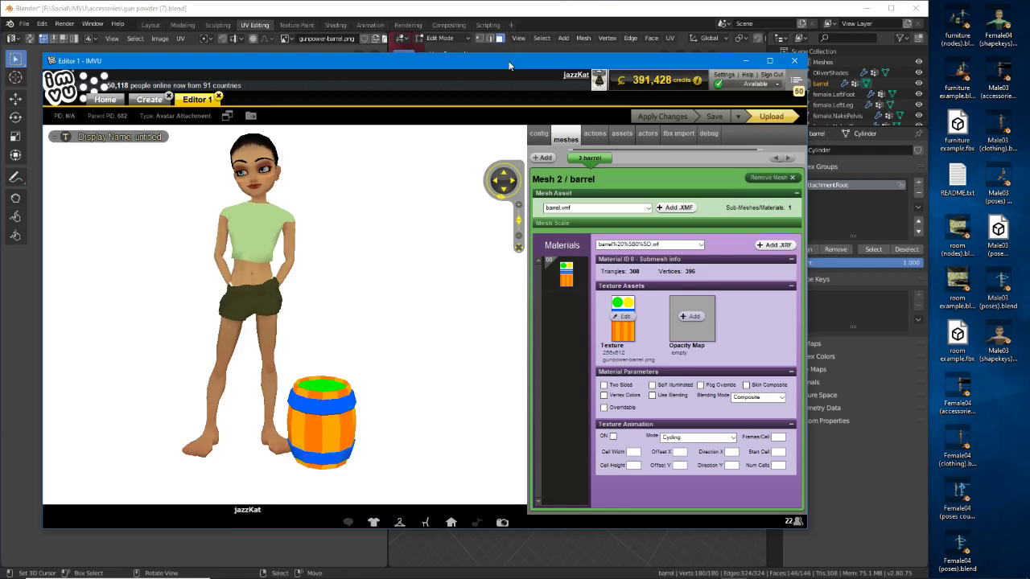
left_click_drag(508, 61, 631, 81)
Switch back to Blender's Layout workspace and inspect the textured barrel beside the avatar's legs
left_click(488, 11)
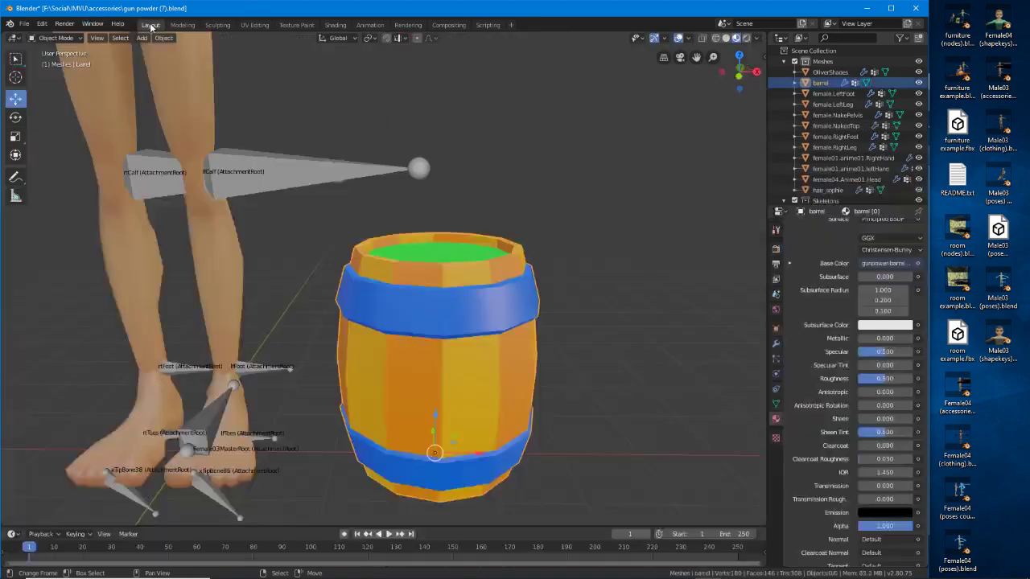
left_click(151, 24)
scroll(439, 362, "up", 3)
middle_click_drag(438, 367, 490, 361)
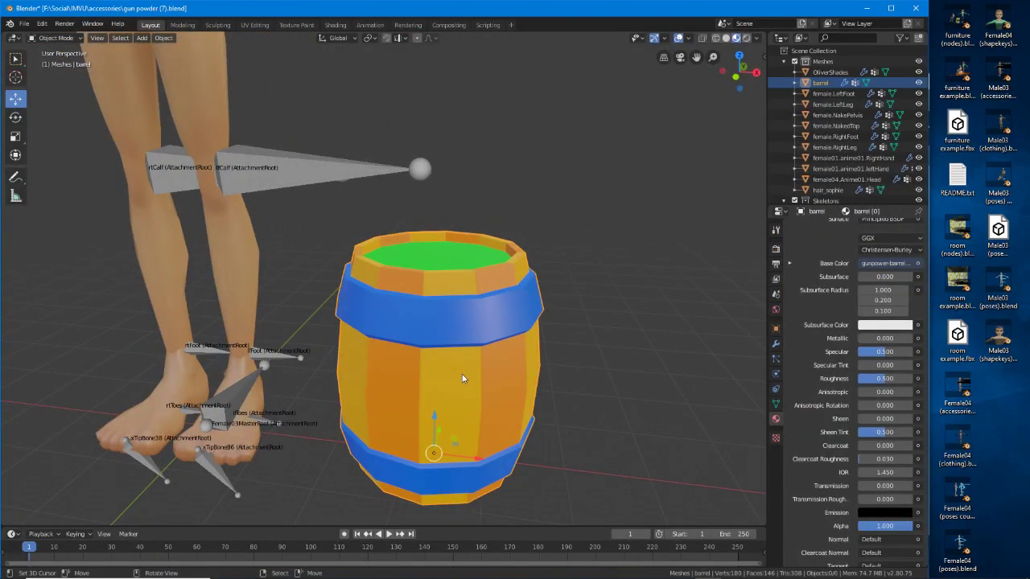
mouse_move(462, 374)
middle_mouse_down()
mouse_move(462, 354)
mouse_move(461, 364)
middle_mouse_up()
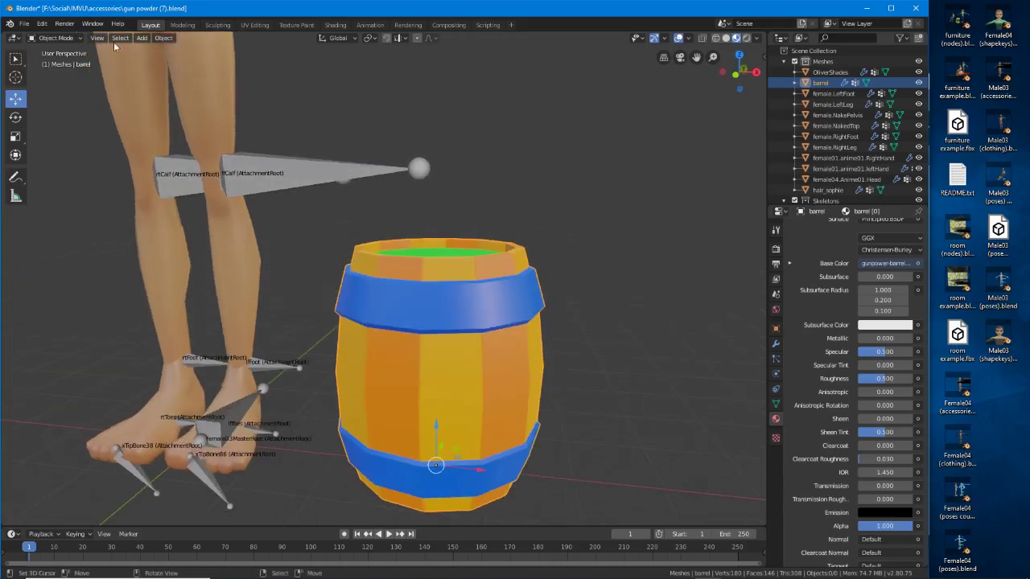
Put the barrel in Edit Mode and examine its edges and seams
left_click(81, 37)
left_click(58, 55)
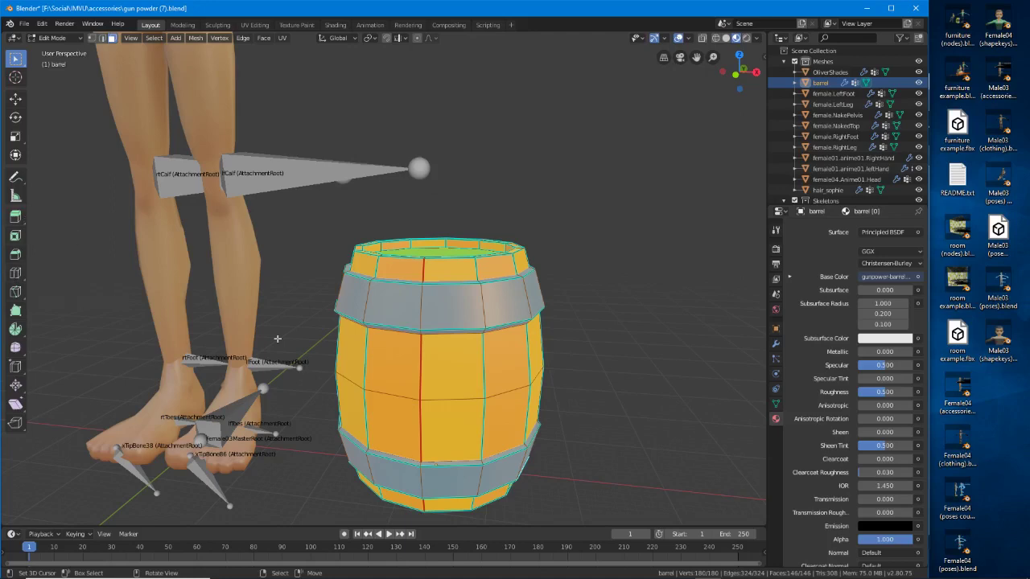
middle_click_drag(486, 368, 546, 344)
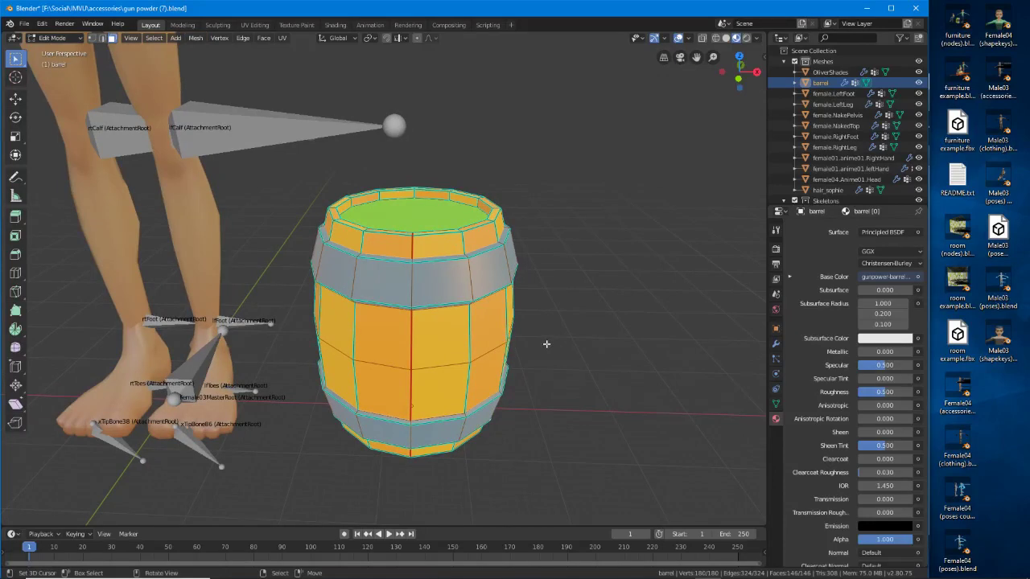
middle_click_drag(414, 289, 388, 262)
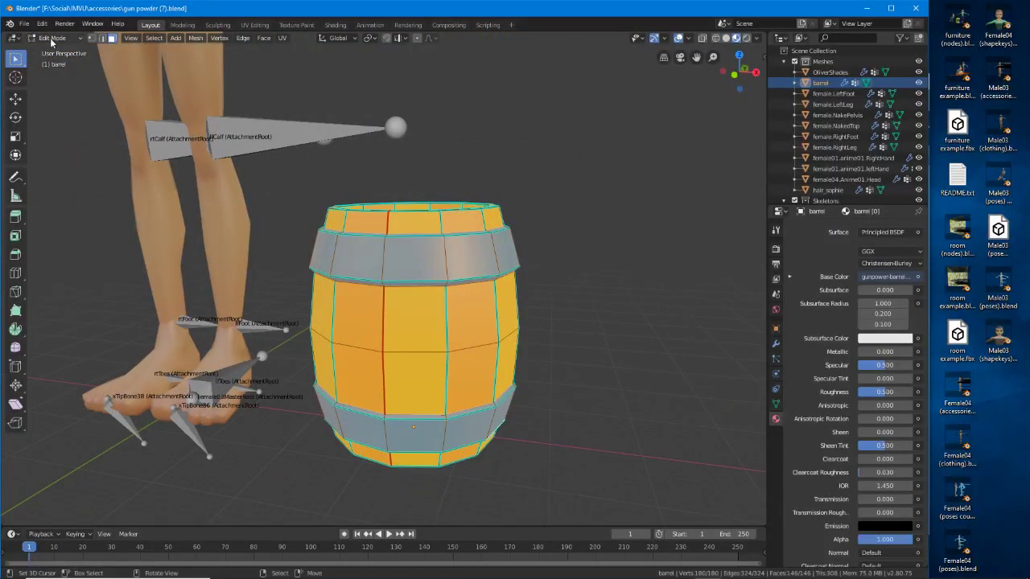
Return the barrel to Object Mode and examine its planks and bands from several angles
left_click(50, 38)
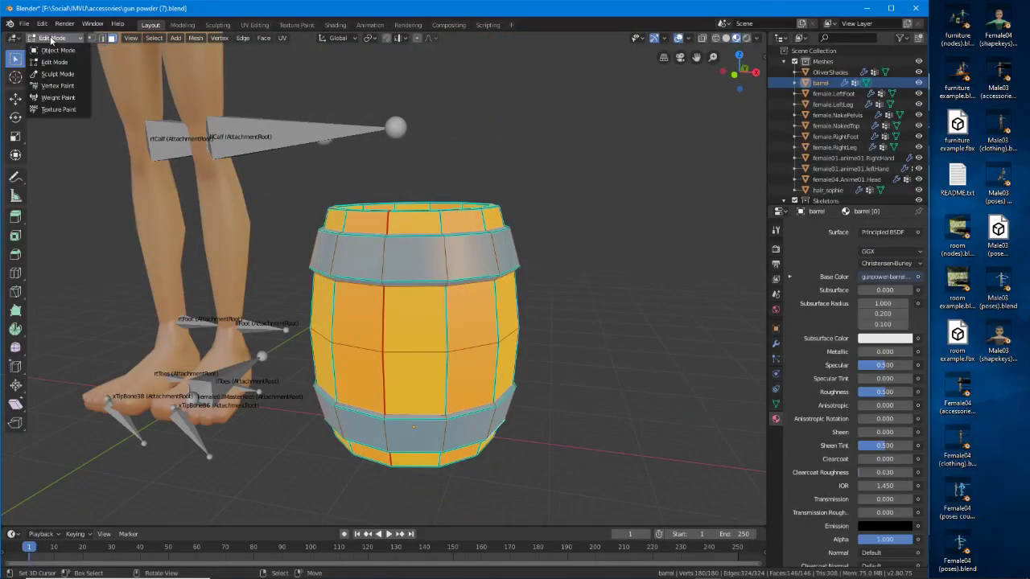
left_click(58, 49)
middle_click_drag(310, 322, 292, 328)
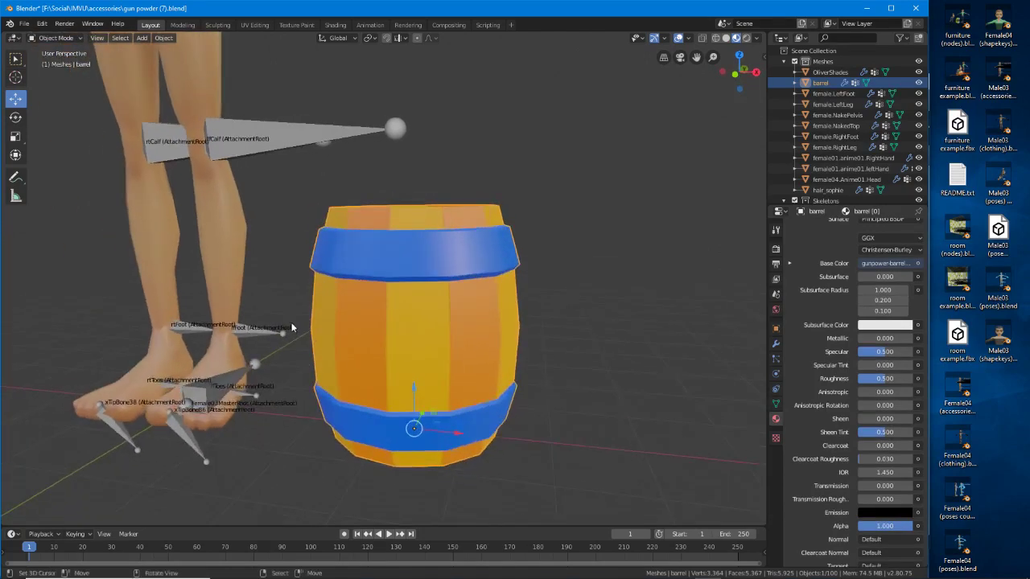
middle_click_drag(350, 353, 375, 364)
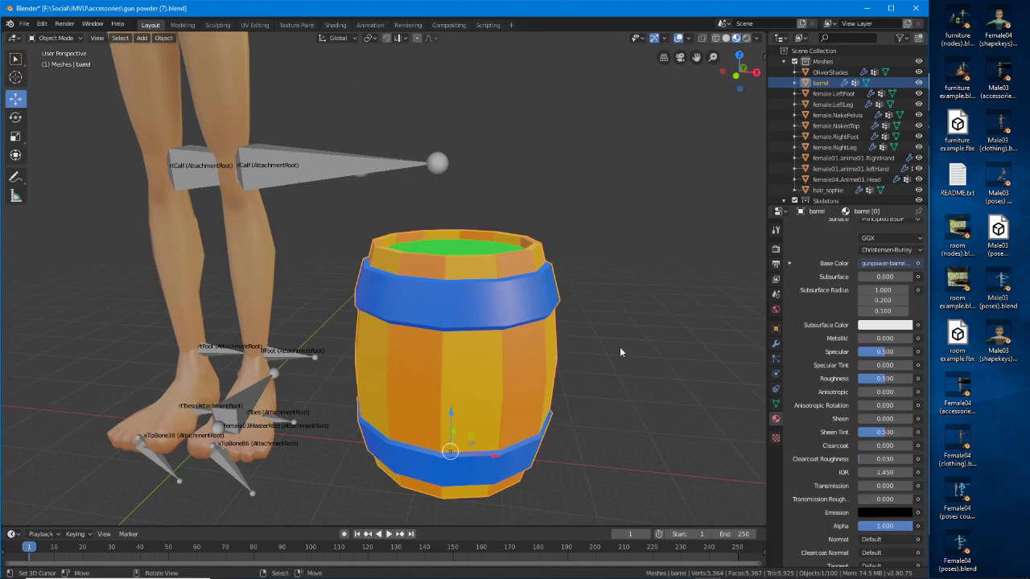
mouse_move(619, 352)
middle_mouse_down()
mouse_move(481, 354)
mouse_move(627, 343)
middle_mouse_up()
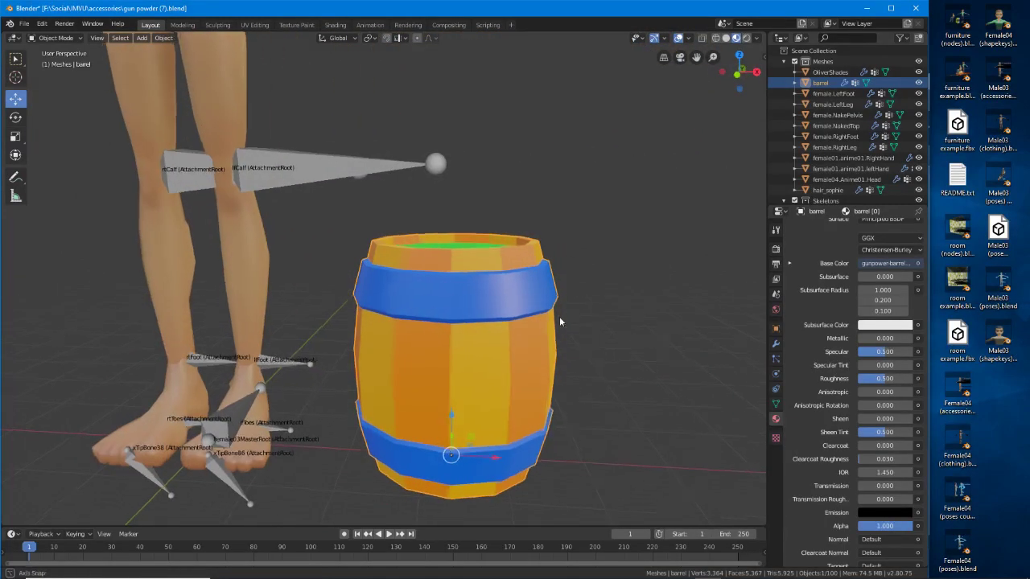
mouse_move(560, 321)
middle_mouse_down()
mouse_move(489, 309)
mouse_move(260, 311)
mouse_move(568, 312)
middle_mouse_up()
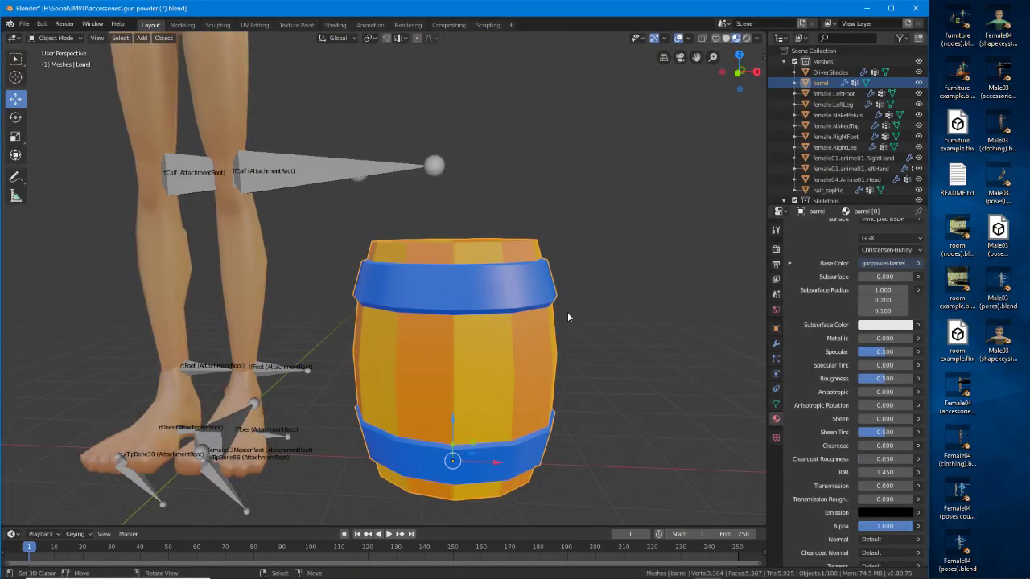